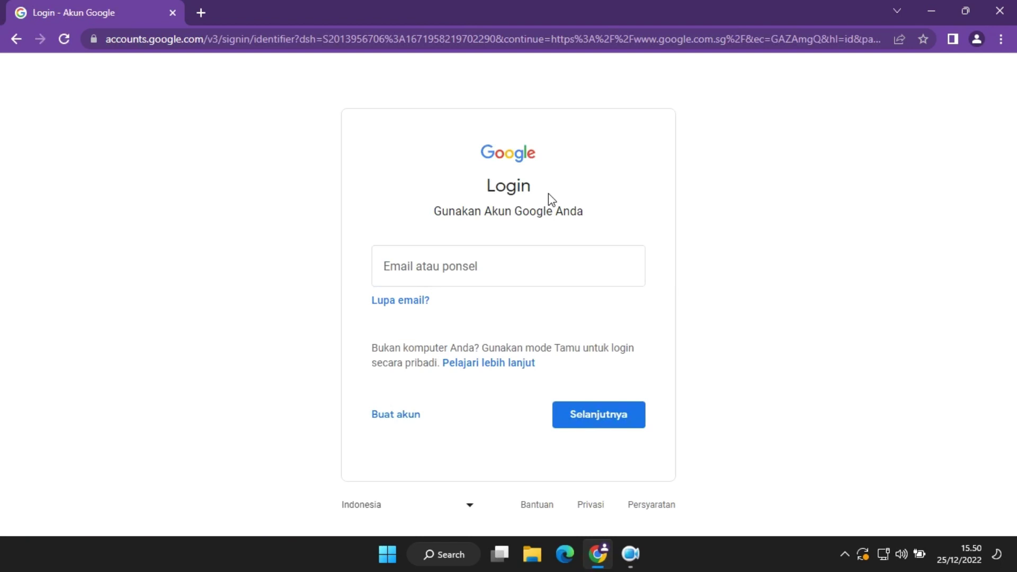
# Begin a Google account for personal use and enter the first and last name.
pyautogui.click(396, 420)
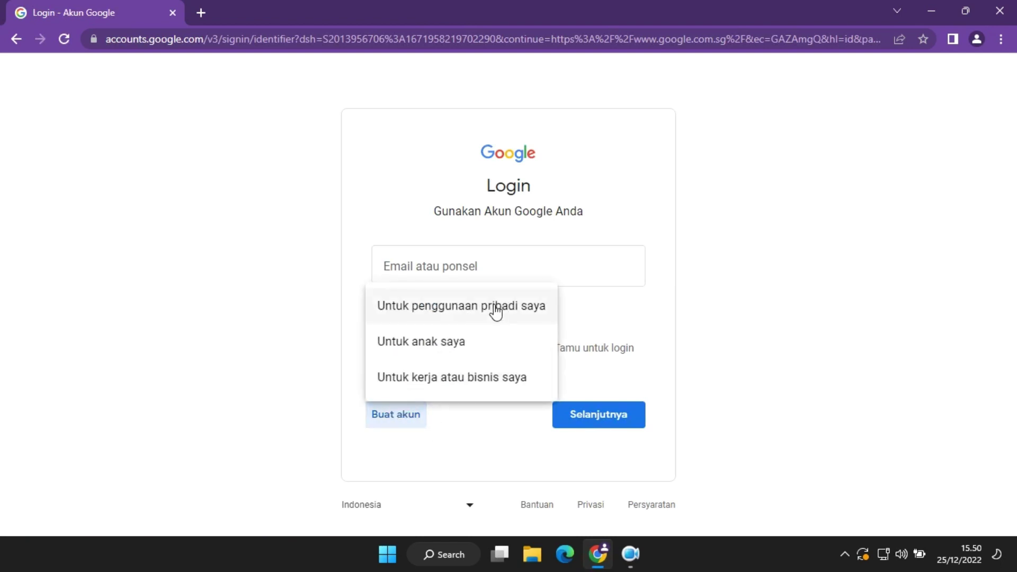
pyautogui.click(508, 307)
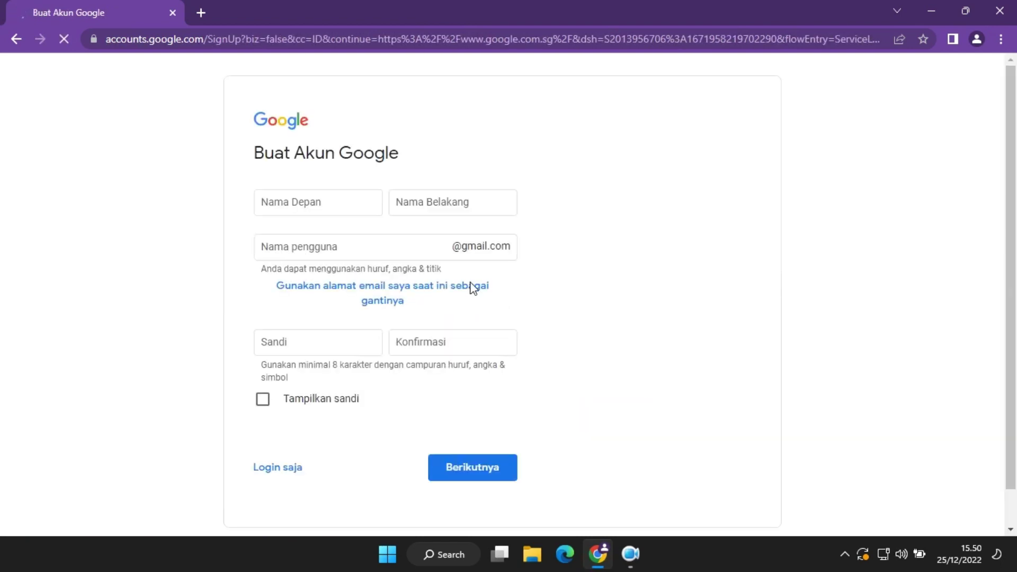
pyautogui.click(334, 206)
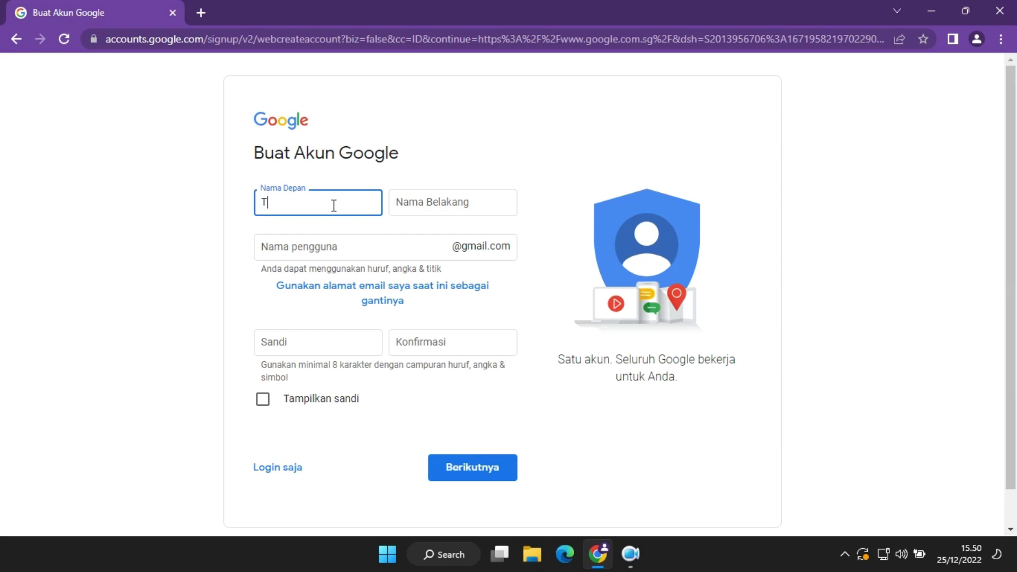
pyautogui.write('rial')
pyautogui.click(413, 204)
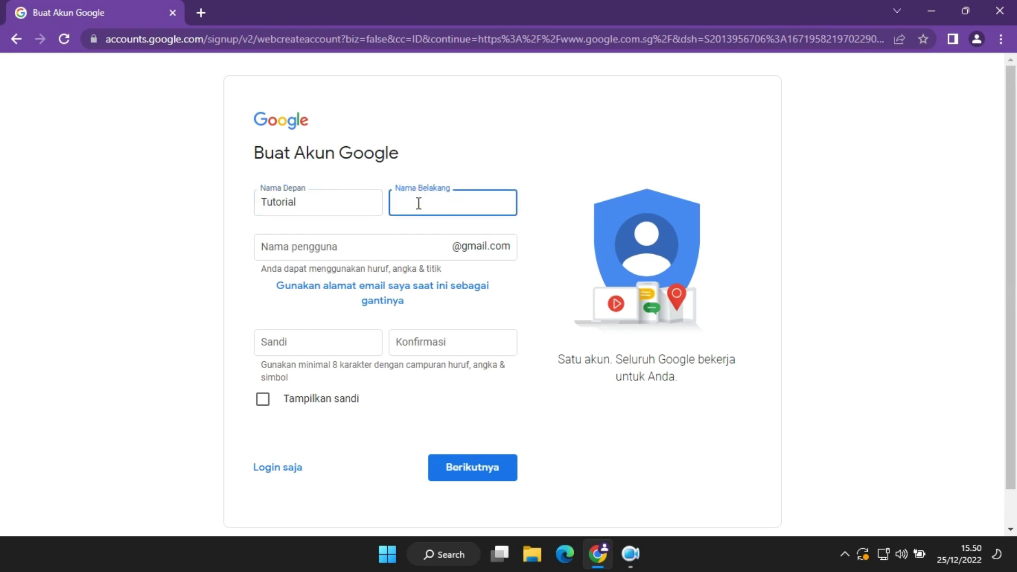
pyautogui.write('Resep')
# Choose a username and adjust it until it is available.
pyautogui.click(407, 248)
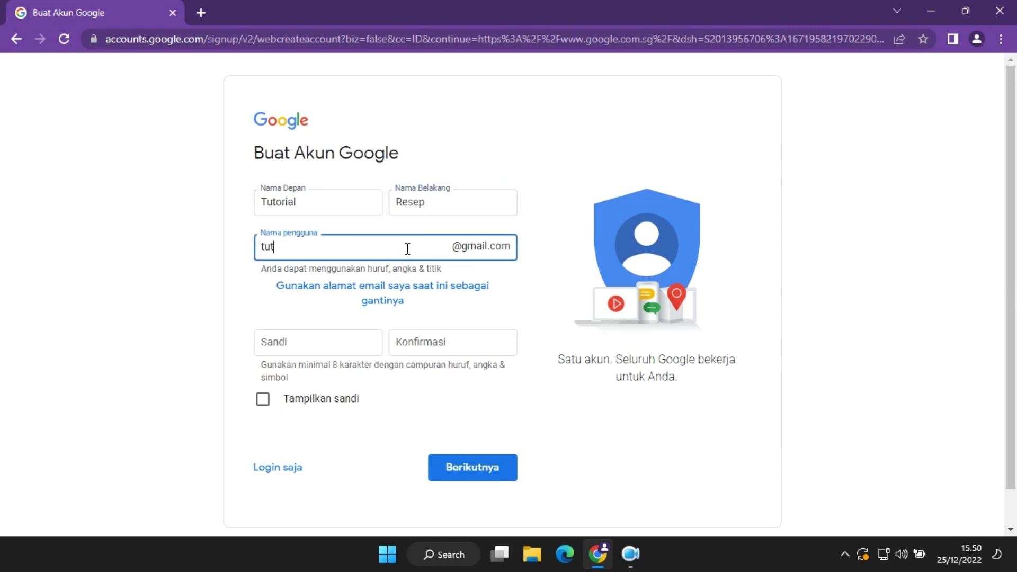
pyautogui.click(344, 363)
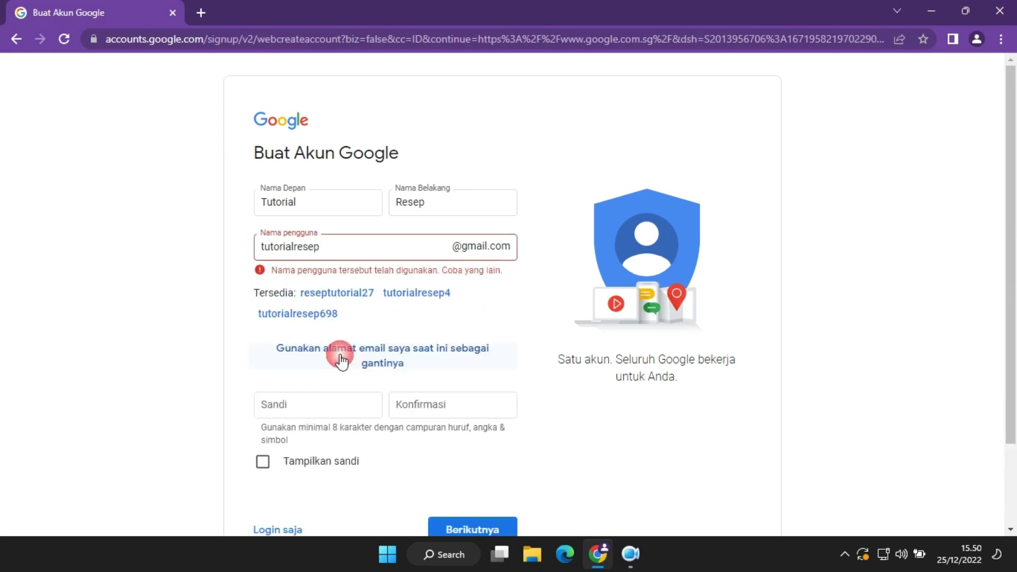
pyautogui.click(396, 238)
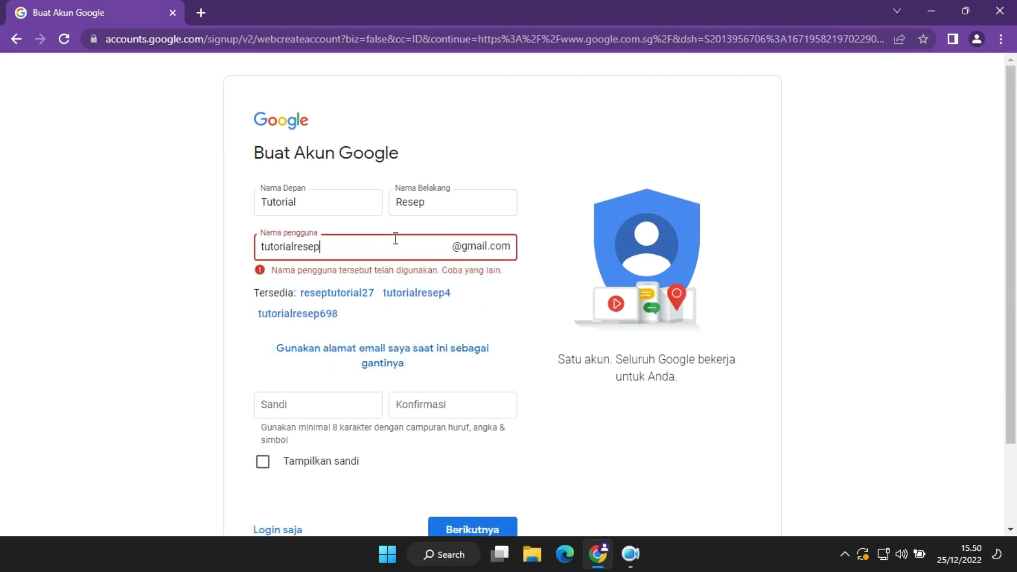
pyautogui.write('1')
pyautogui.press('BackSpace')
# Set and confirm the account password, then submit the sign-up form.
pyautogui.click(331, 407)
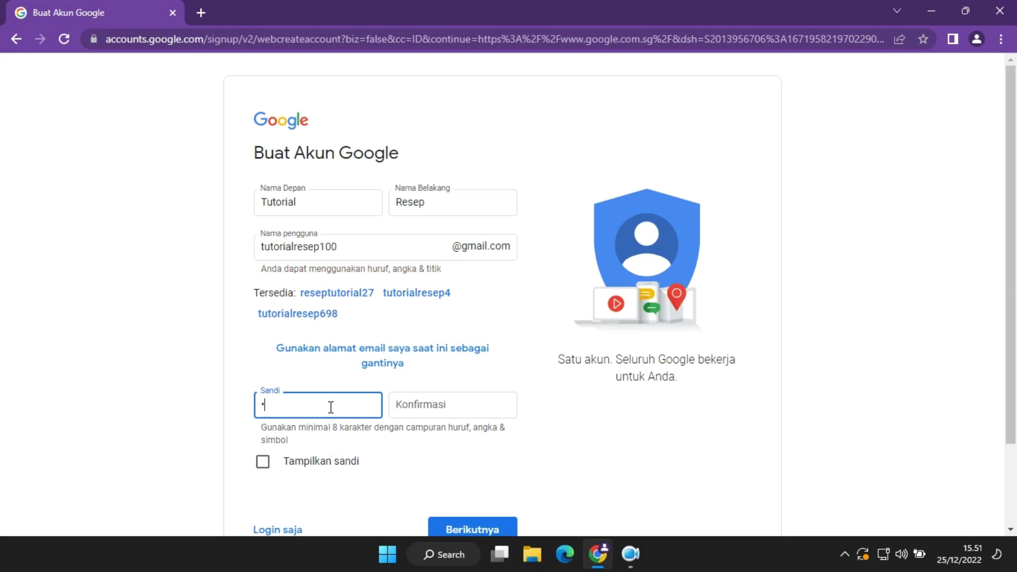
pyautogui.write('••••••••')
pyautogui.click(475, 406)
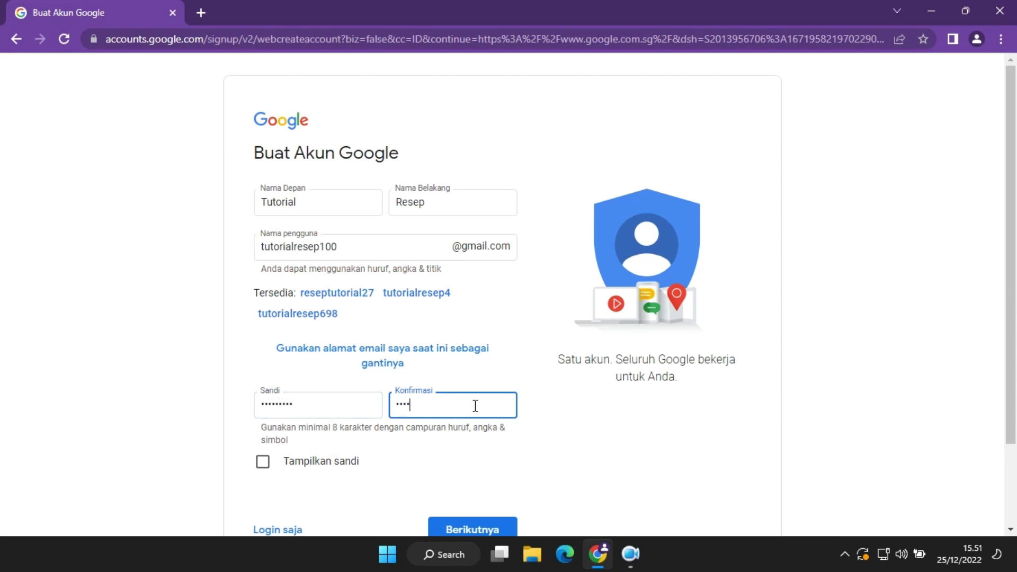
pyautogui.write('•••••••')
pyautogui.hotkey('ctrl', 'a')
pyautogui.write('••••')
pyautogui.moveTo(1011, 268); pyautogui.dragTo(1011, 301)
pyautogui.click(502, 488)
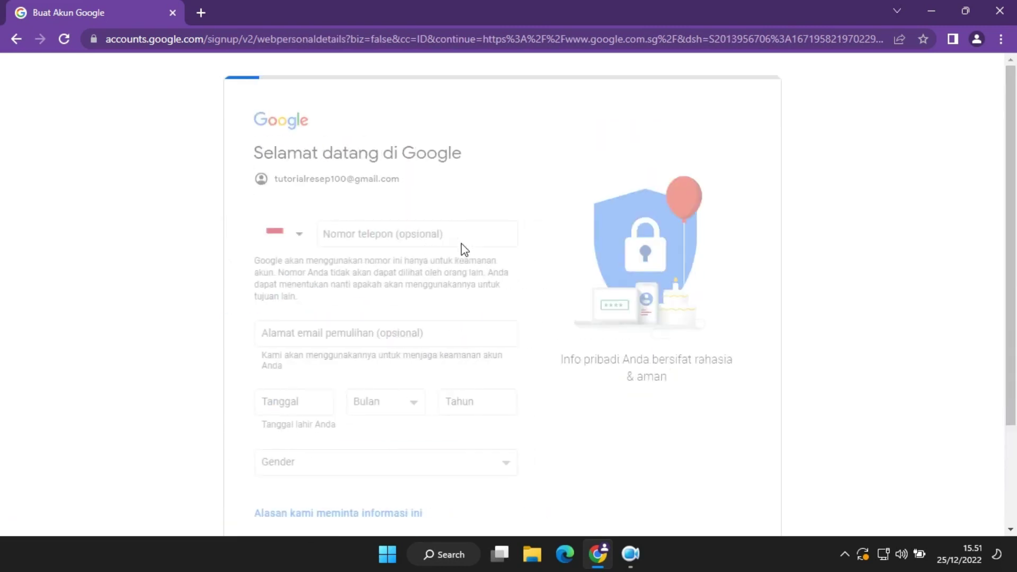
# Enter the birth date 19 September 2000.
pyautogui.click(315, 410)
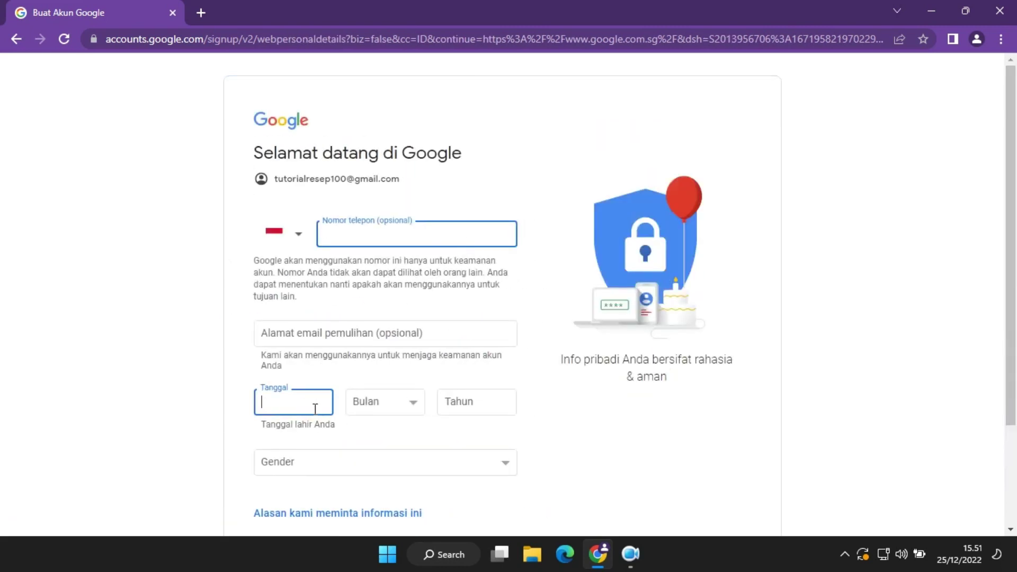
pyautogui.write('19')
pyautogui.click(387, 402)
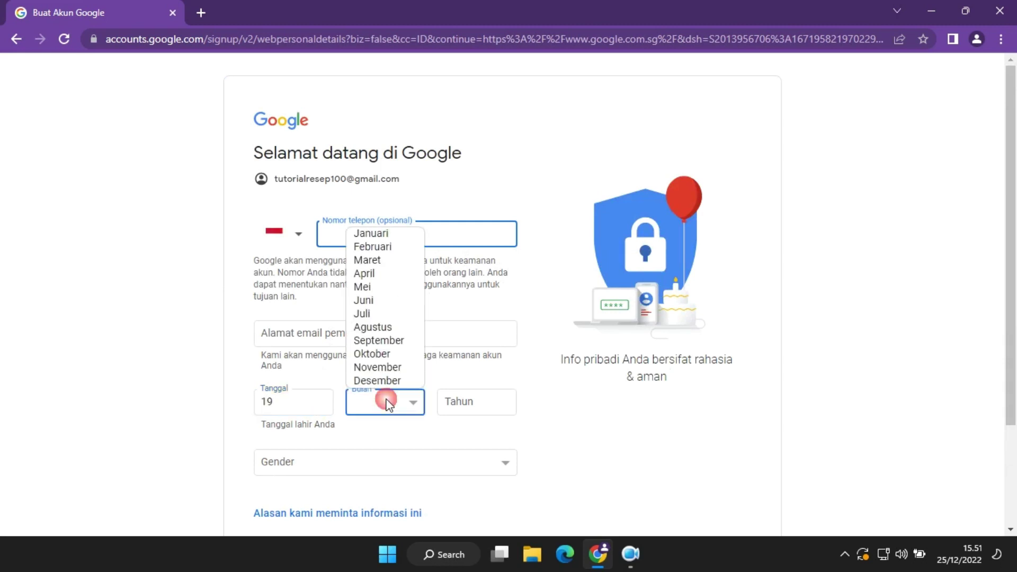
pyautogui.click(399, 349)
pyautogui.click(495, 402)
pyautogui.write('2000')
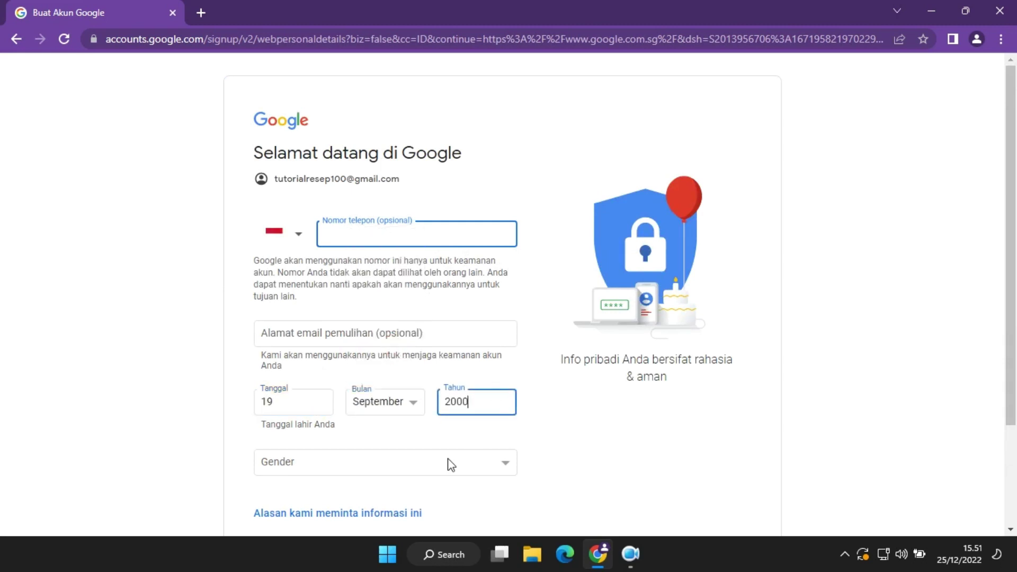
# Choose Pria as gender, continue, and accept the privacy terms.
pyautogui.click(438, 474)
pyautogui.click(397, 497)
pyautogui.scroll(-3, 451, 450)
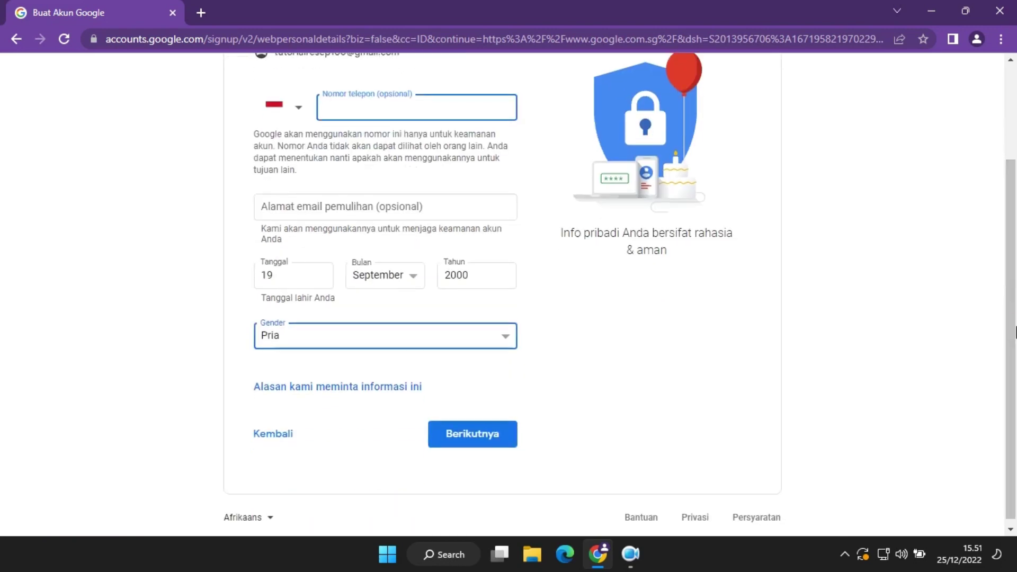
pyautogui.click(491, 422)
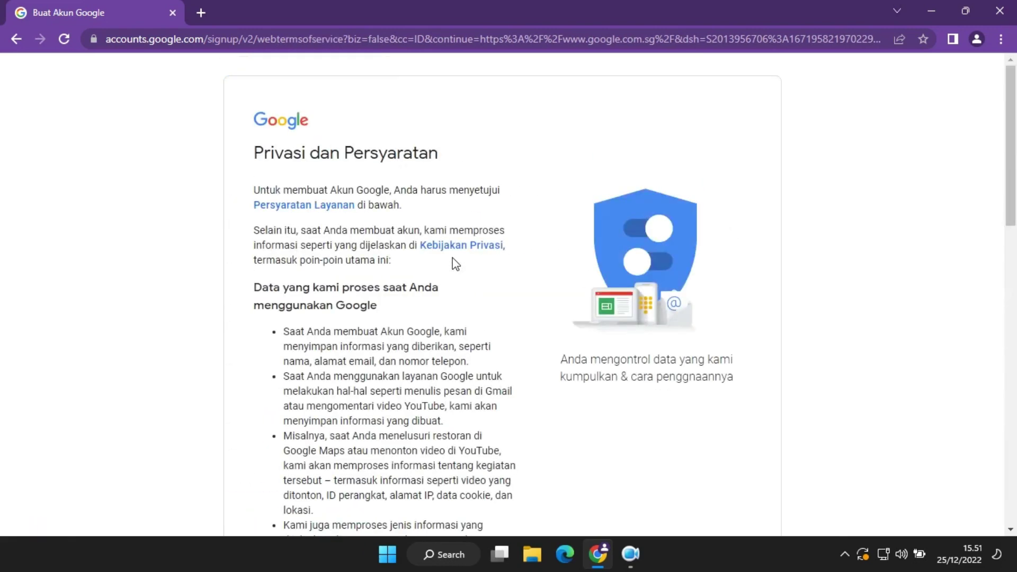
pyautogui.moveTo(1015, 211); pyautogui.dragTo(1015, 512)
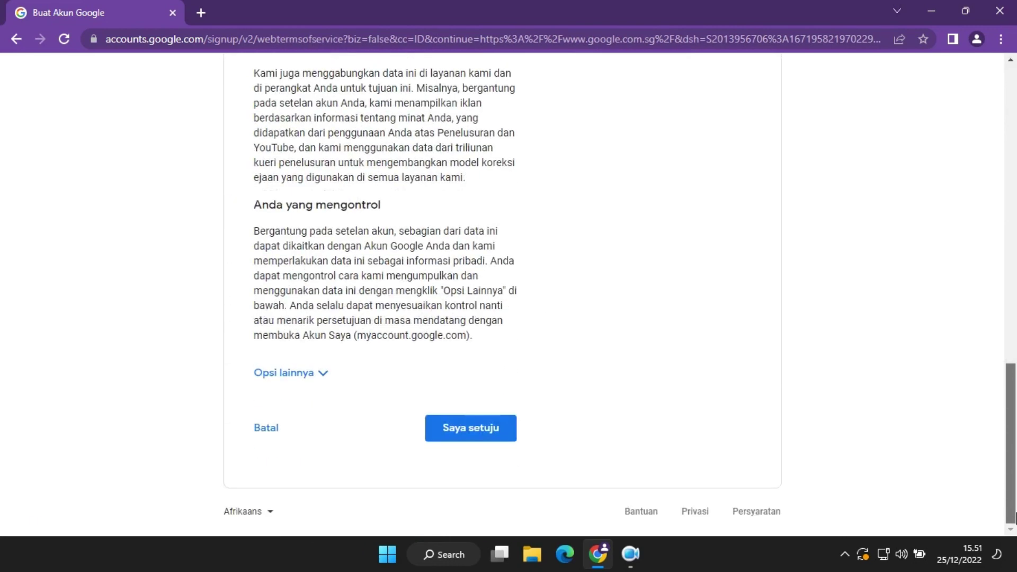
pyautogui.click(495, 430)
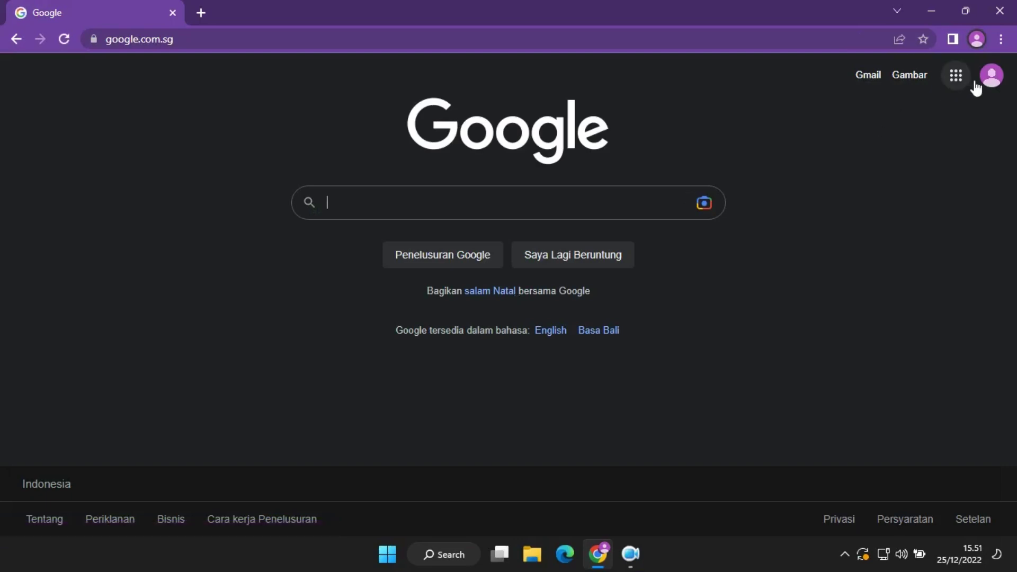
# Check the signed-in account, search Google for 'blogger' and open Blogger.com.
pyautogui.click(992, 81)
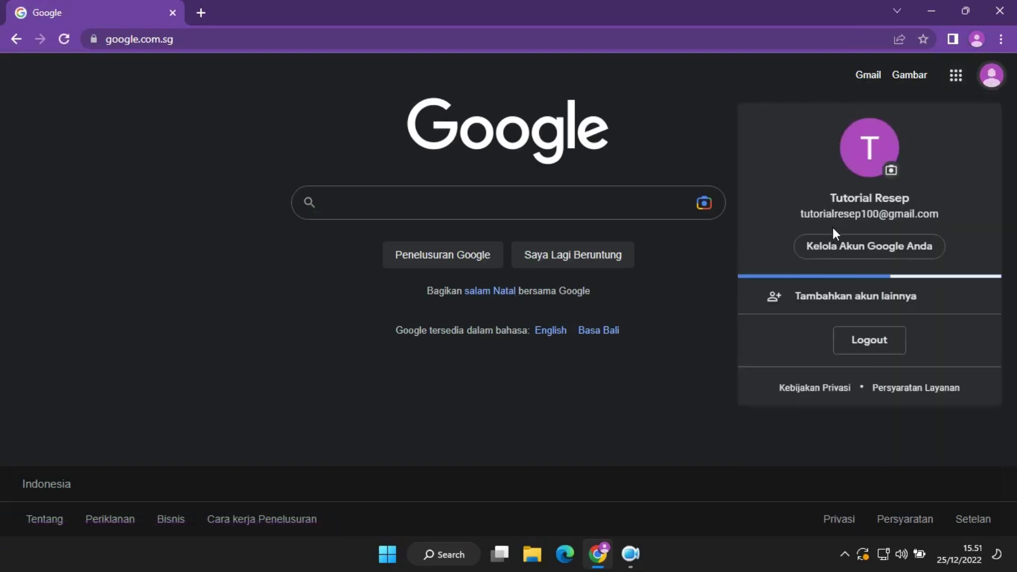
pyautogui.click(628, 201)
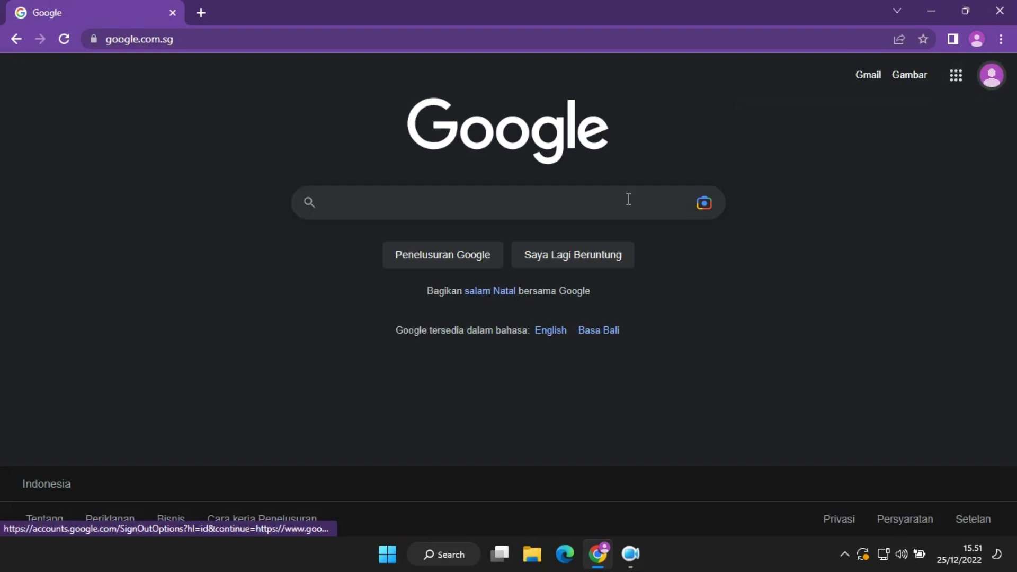
pyautogui.click(618, 203)
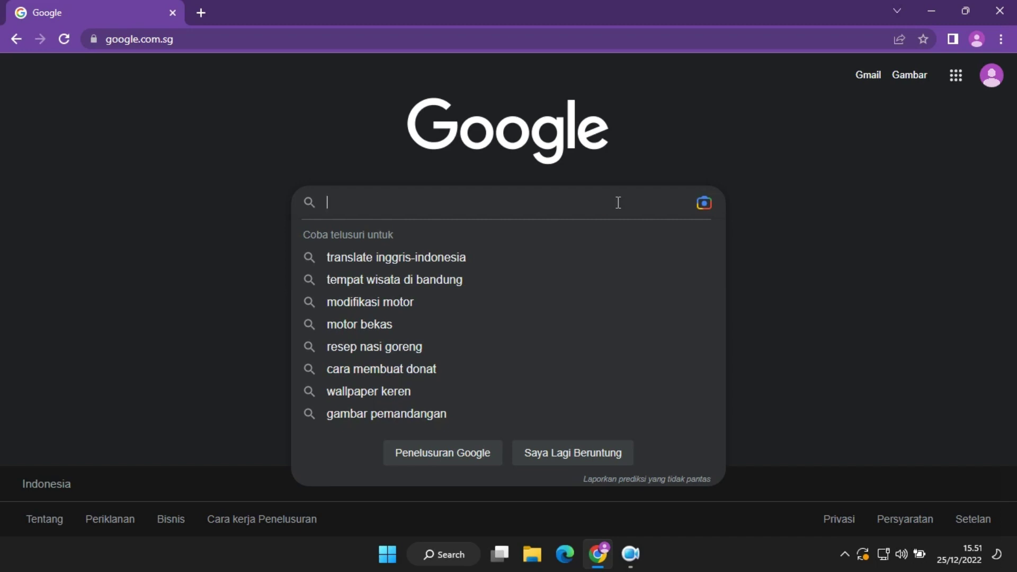
pyautogui.write('blogger')
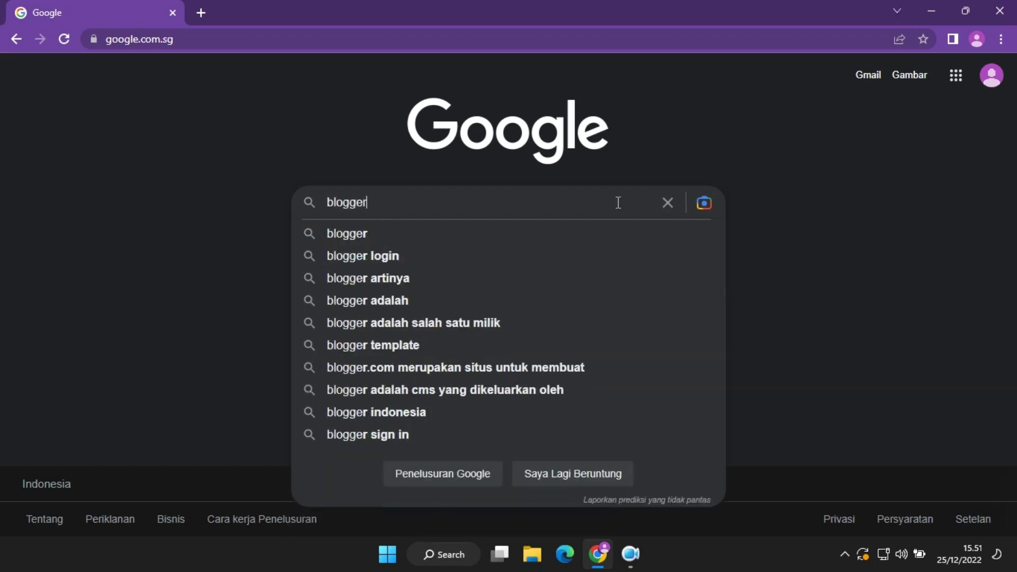
pyautogui.press('Return')
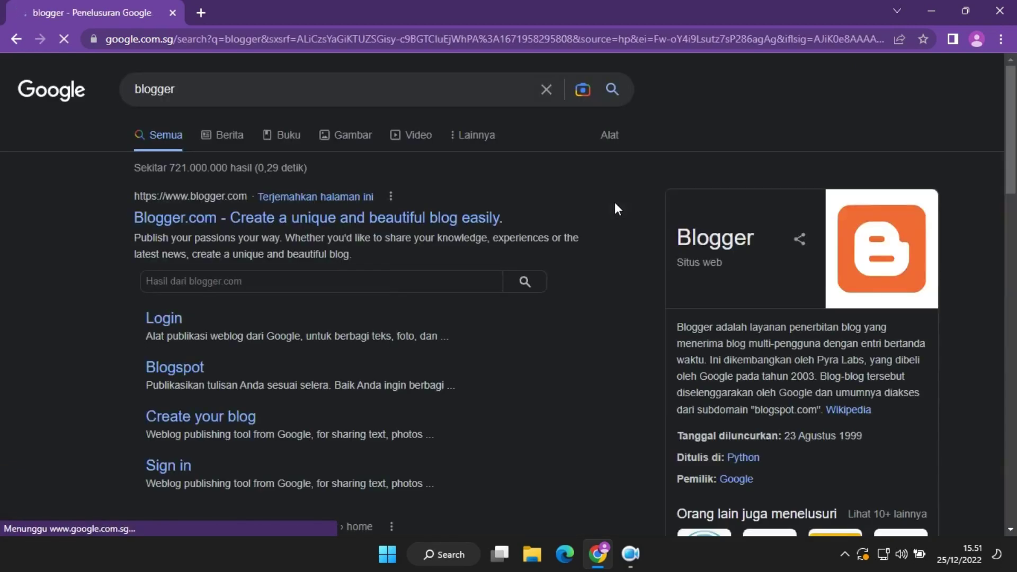
pyautogui.click(255, 222)
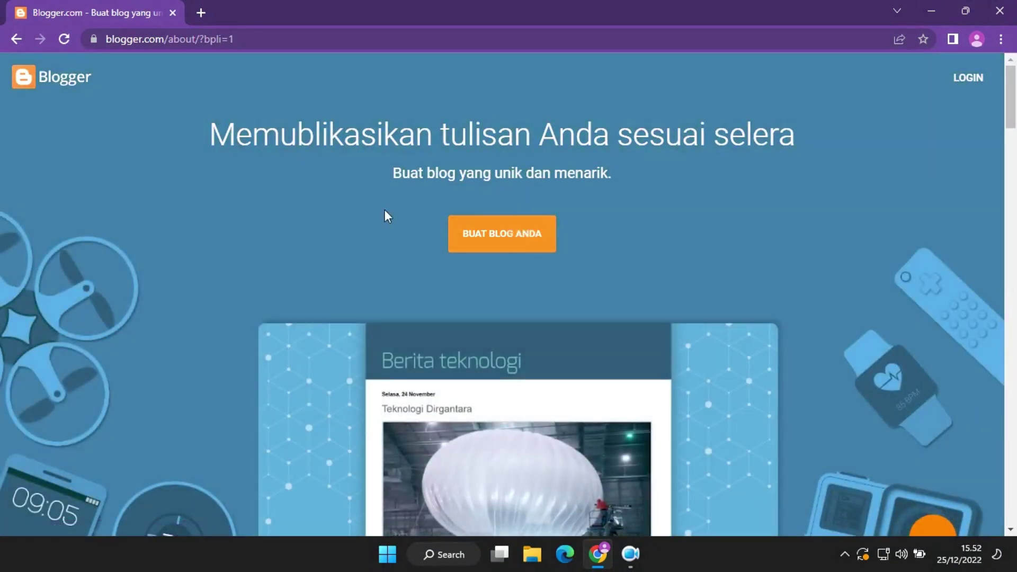
# Start creating a blog and sign in to Blogger with the new account's password.
pyautogui.click(385, 208)
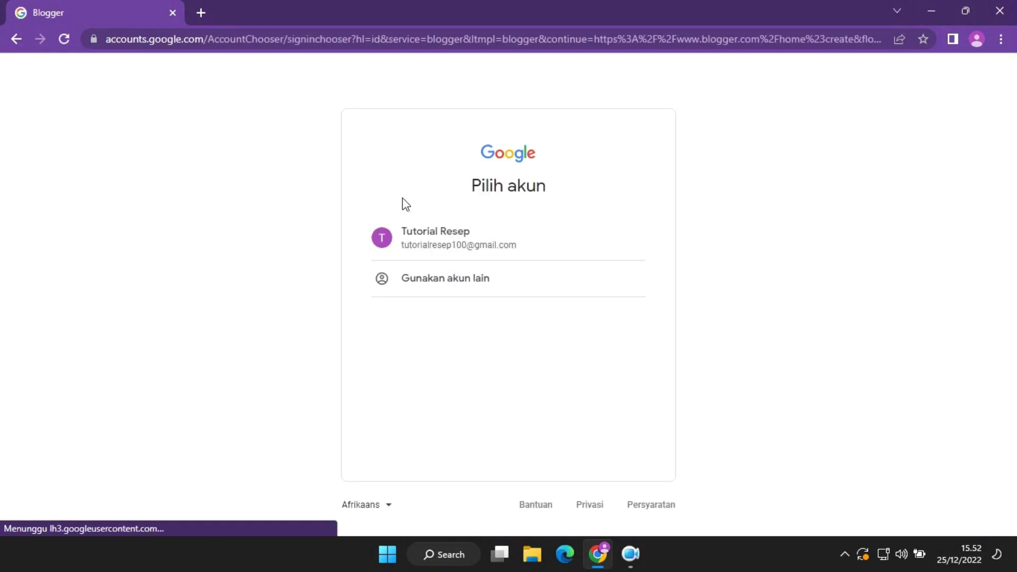
pyautogui.click(527, 242)
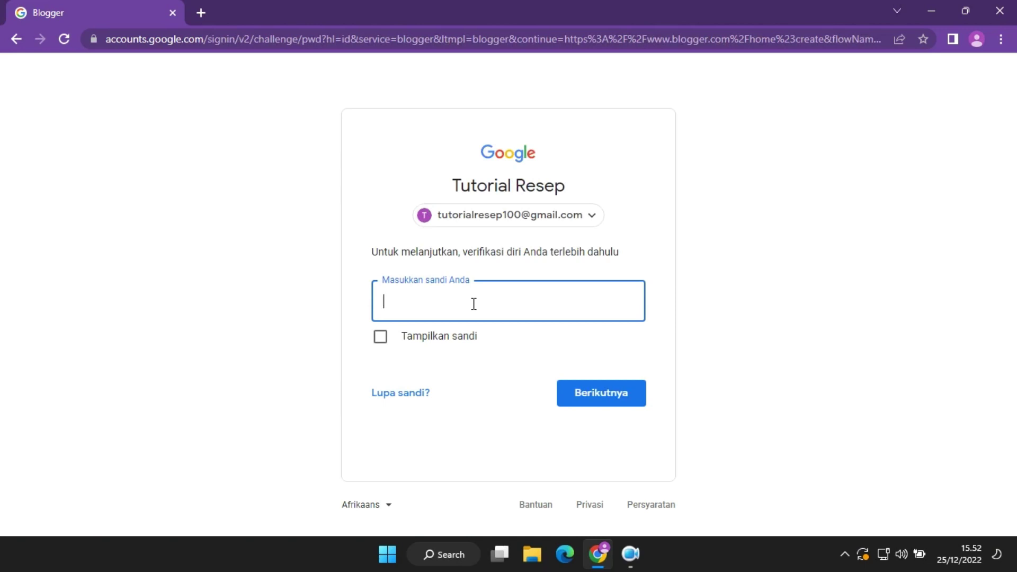
pyautogui.write('•••••••••')
pyautogui.click(626, 397)
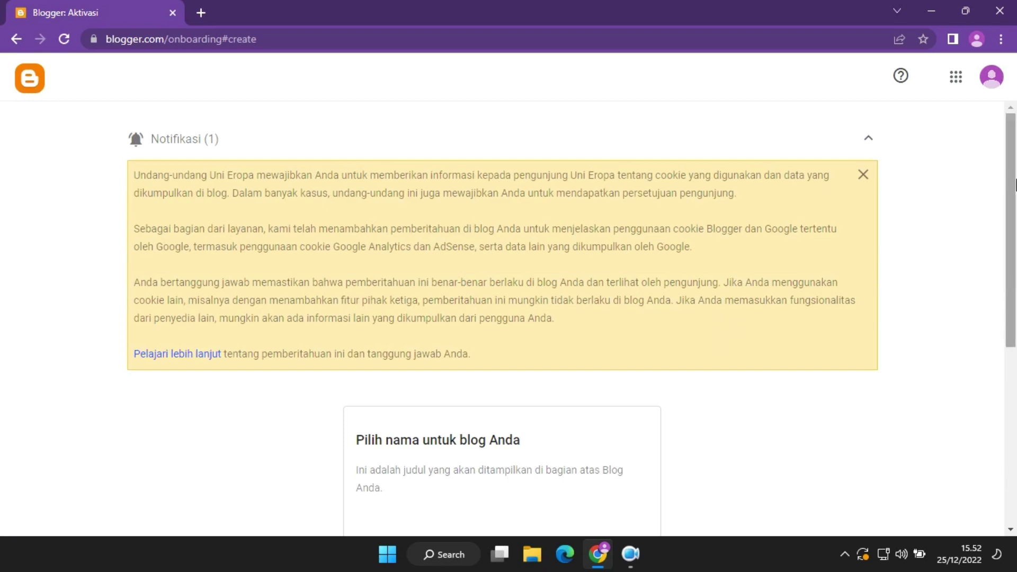
# Title the blog 'tutorialresep10' and set its address to tutorialresep100.blogspot.com.
pyautogui.click(504, 317)
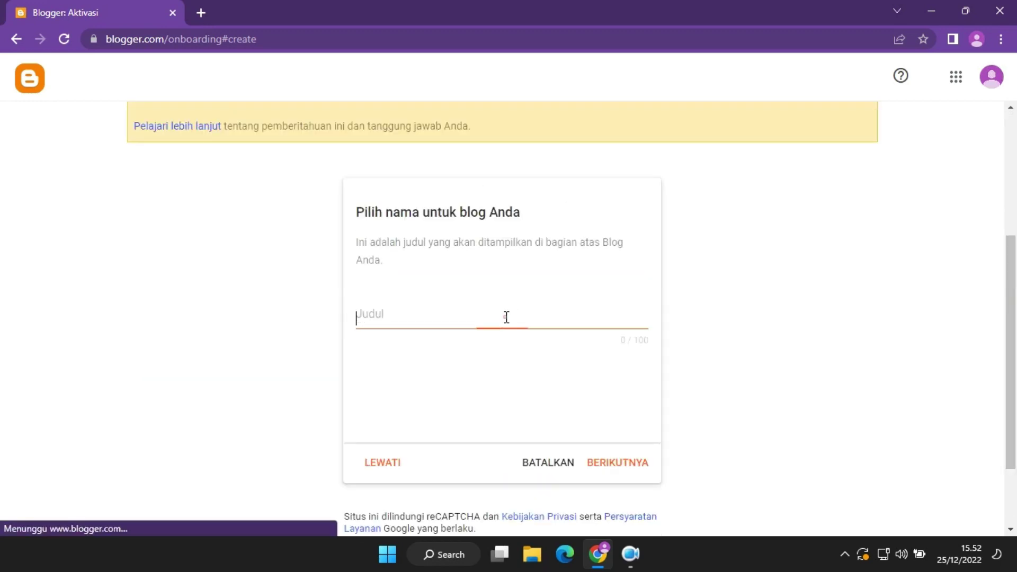
pyautogui.write('tuto')
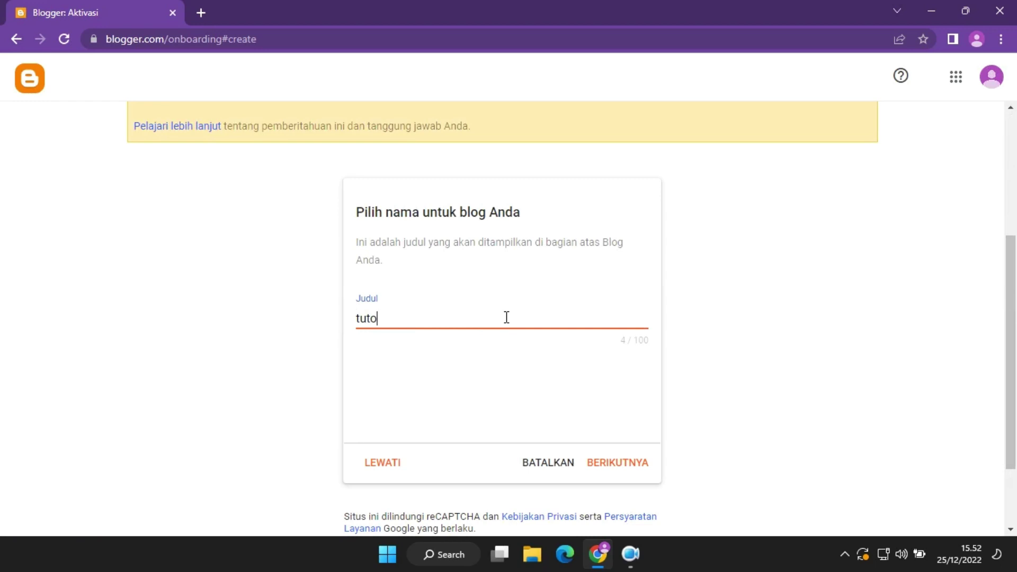
pyautogui.write('rialresep100')
pyautogui.click(620, 469)
pyautogui.click(529, 317)
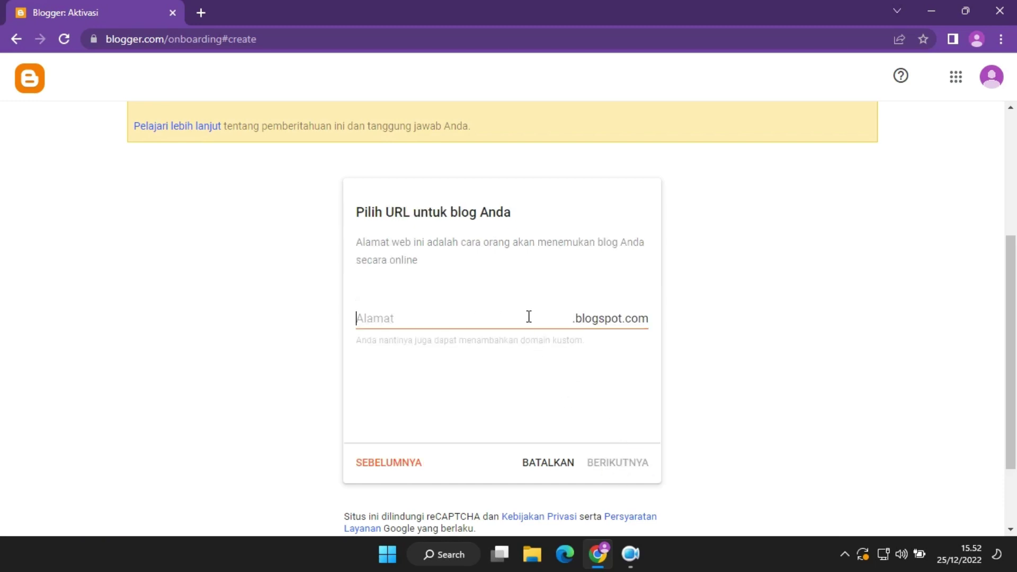
pyautogui.write('tutor')
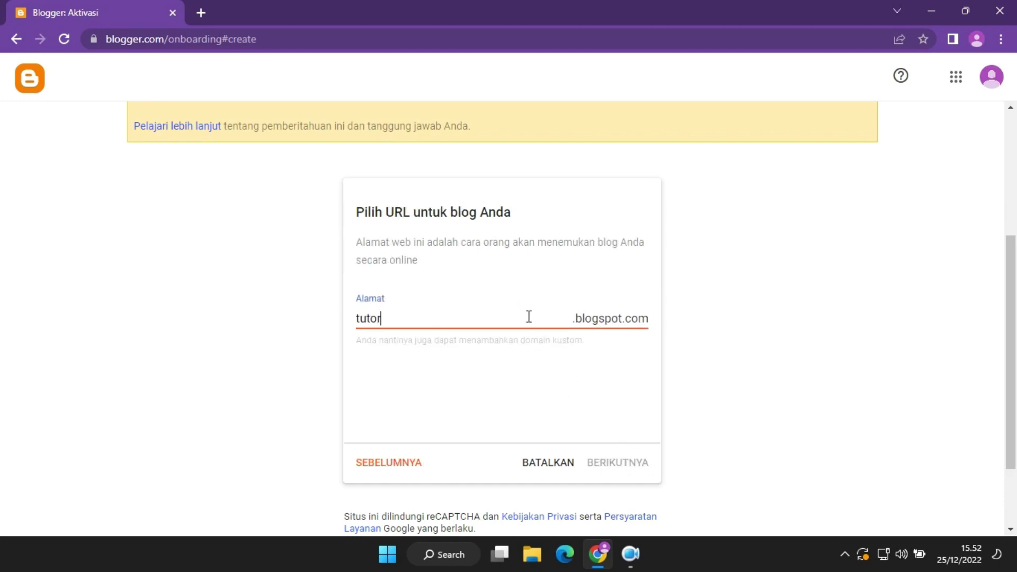
pyautogui.write('ialresep')
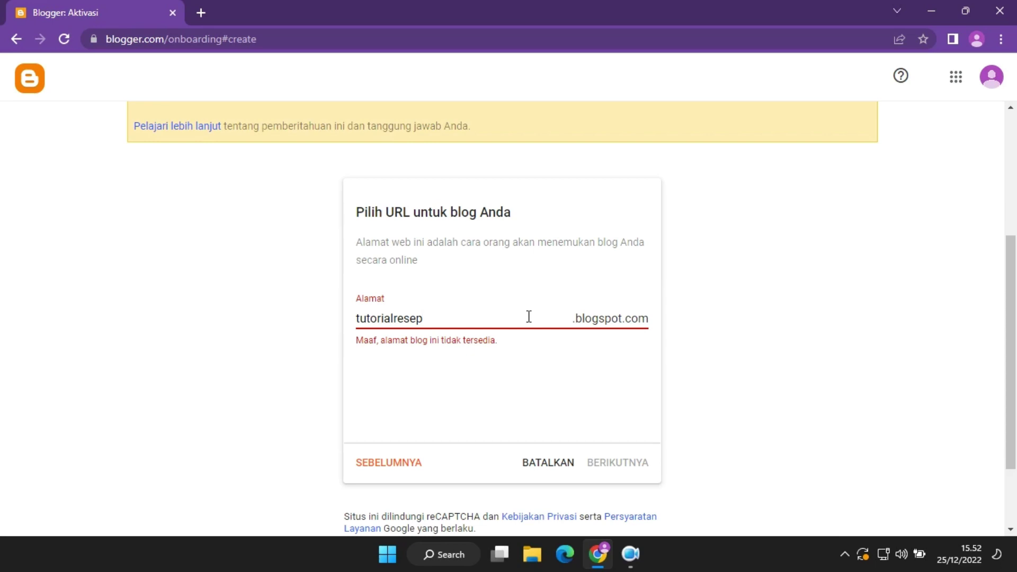
pyautogui.write('100')
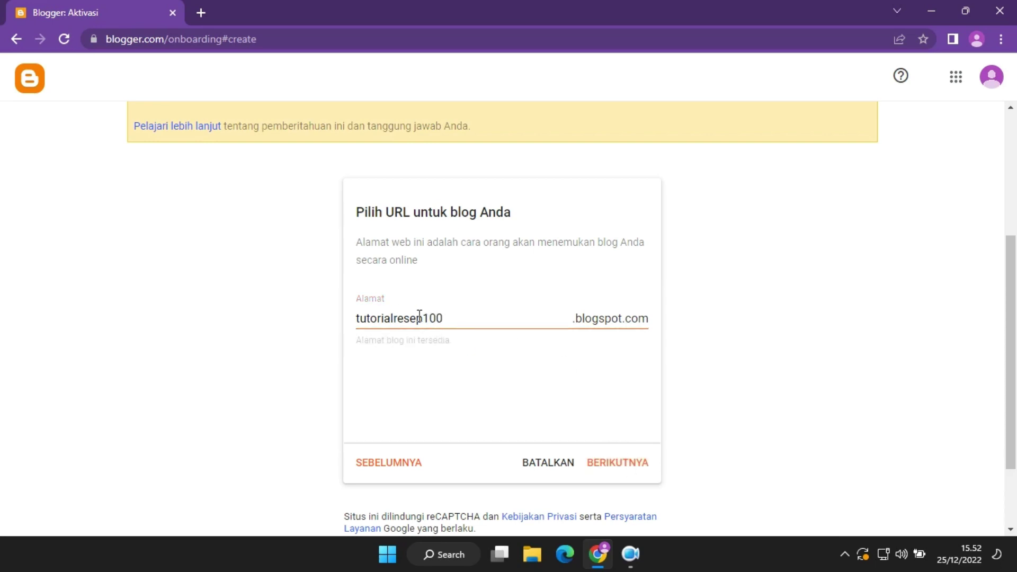
pyautogui.click(629, 461)
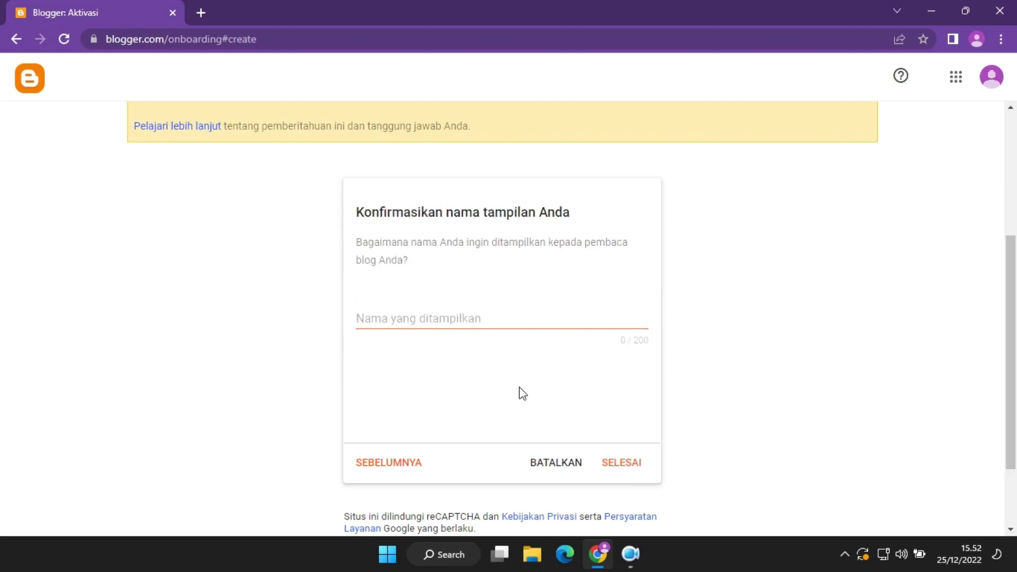
# Set the display name to 'Kumpulan Tutorial Resep' and finish creating the blog.
pyautogui.click(516, 312)
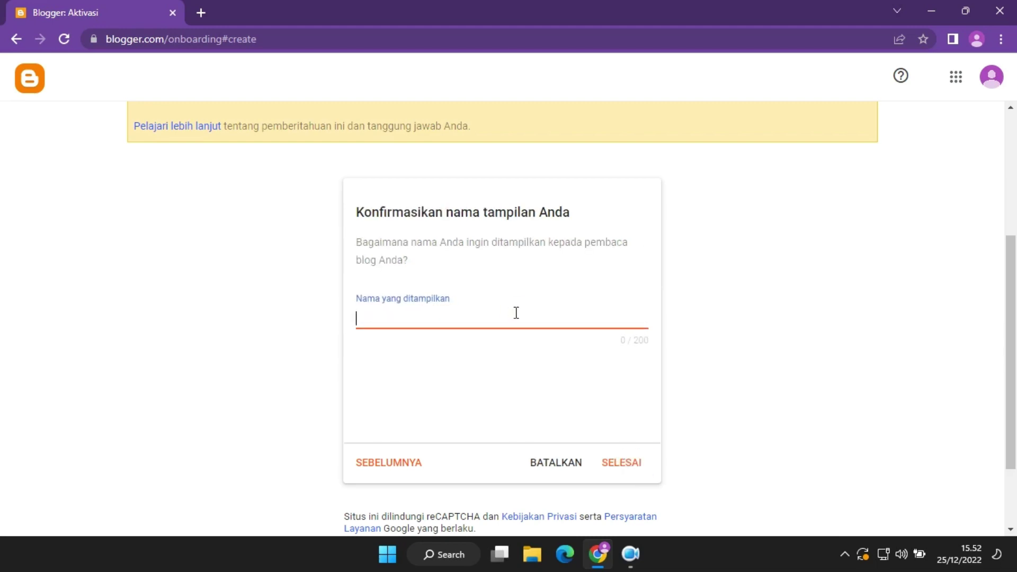
pyautogui.write('Kumpulan Tutorial Resep')
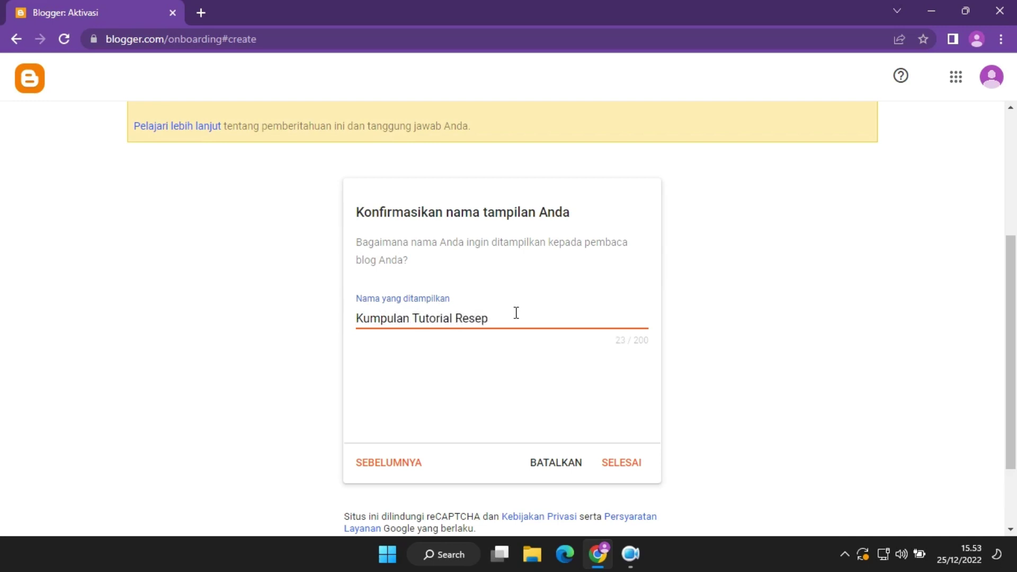
pyautogui.click(627, 472)
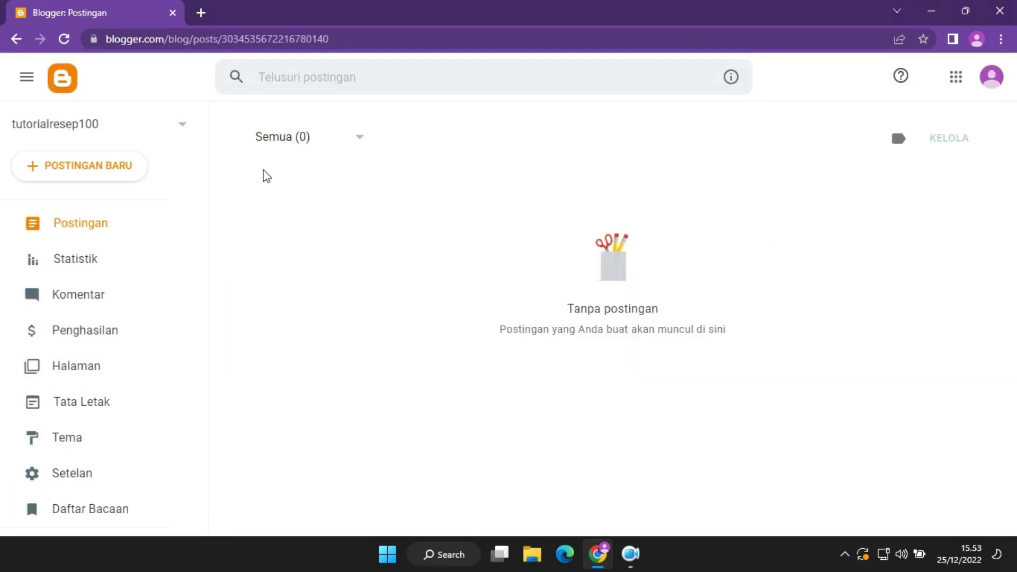
# View the live blog tutorialresep100.blogspot.com in a new tab, then return to the dashboard.
pyautogui.click(178, 130)
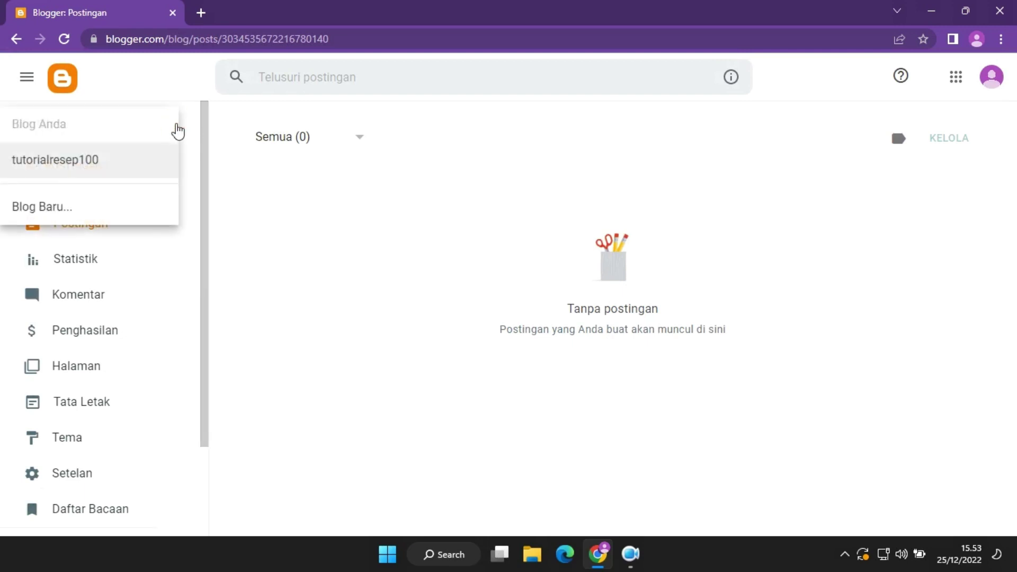
pyautogui.click(381, 218)
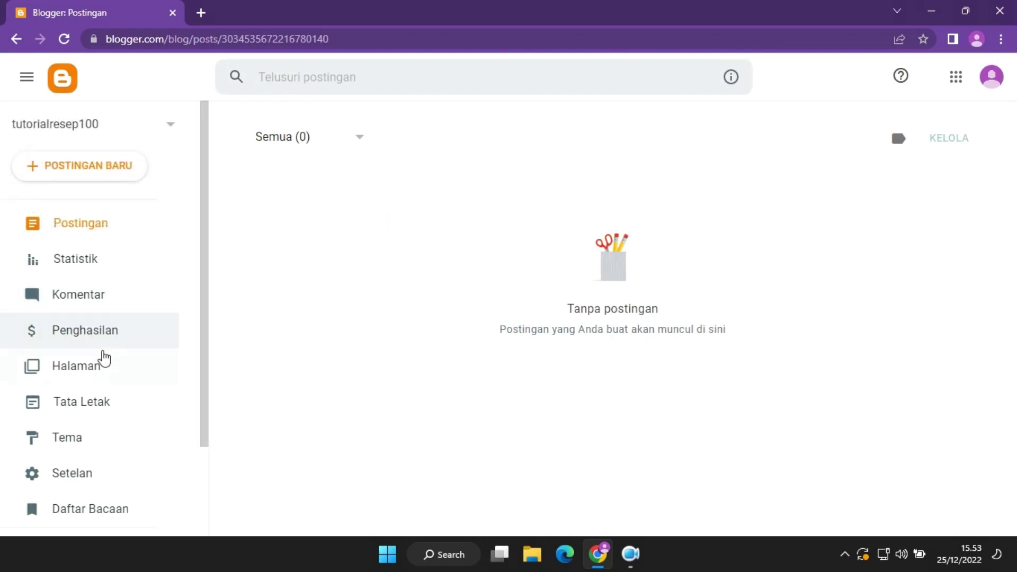
pyautogui.scroll(-2, 100, 360)
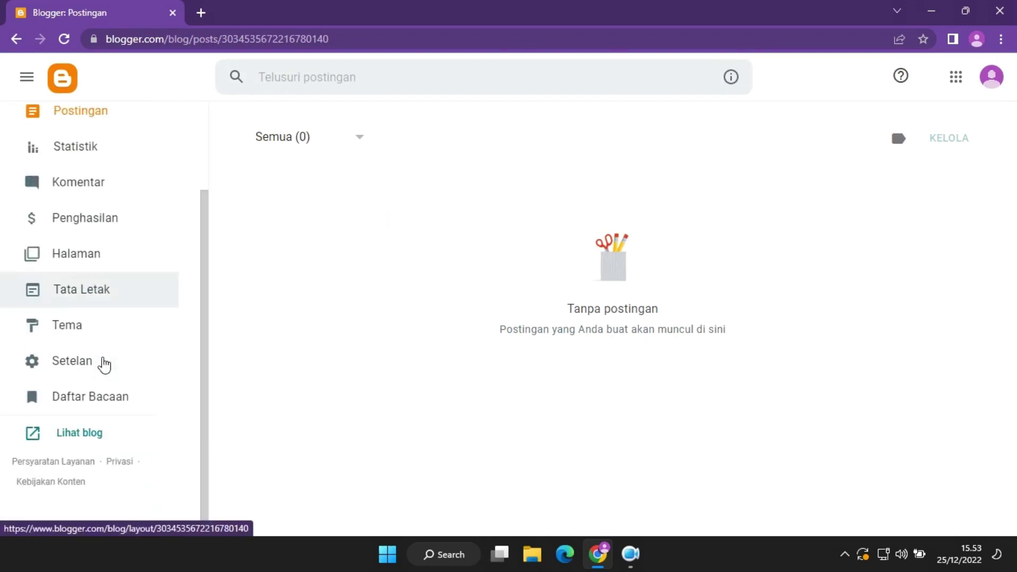
pyautogui.click(81, 434)
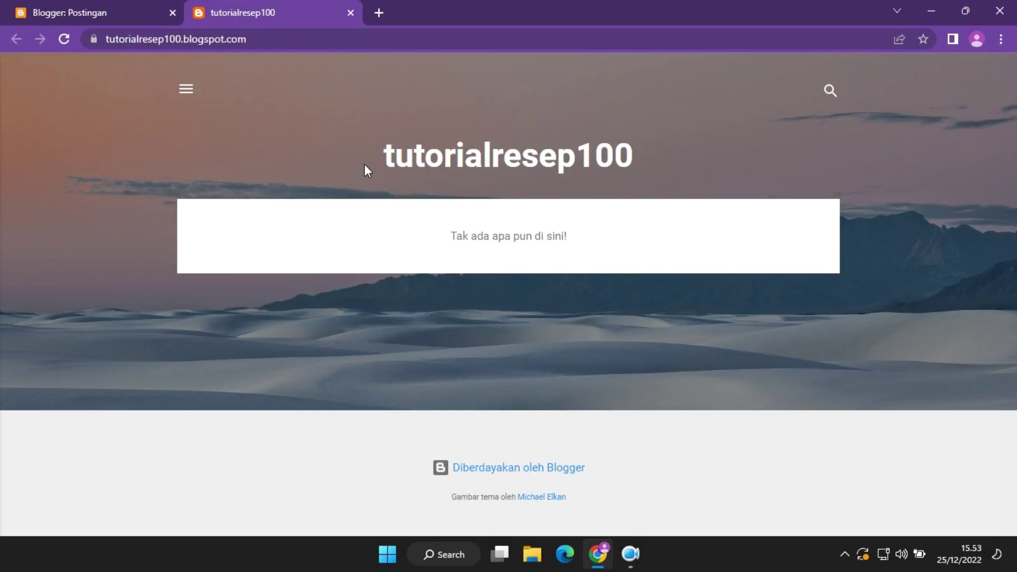
pyautogui.click(186, 88)
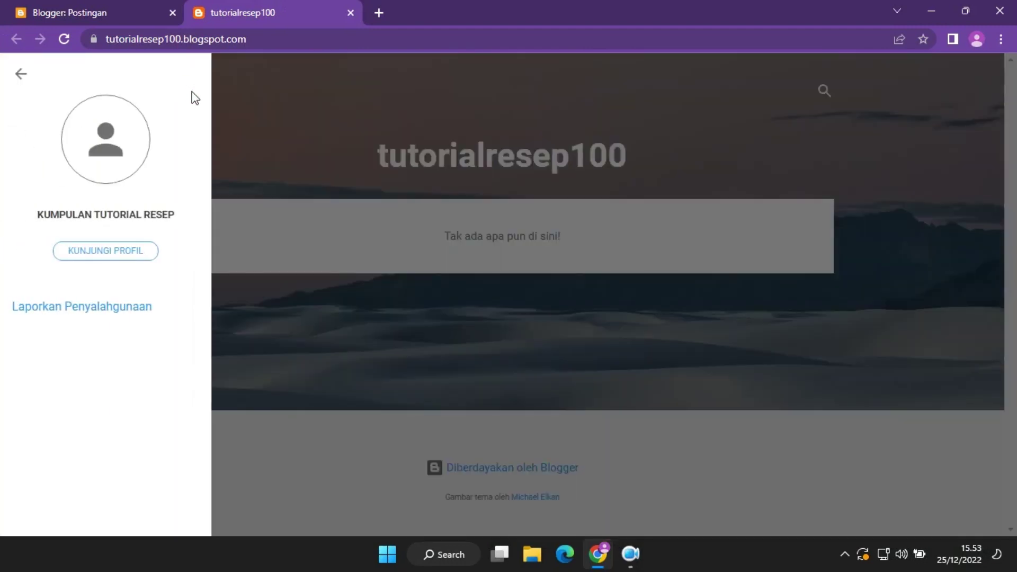
pyautogui.click(21, 75)
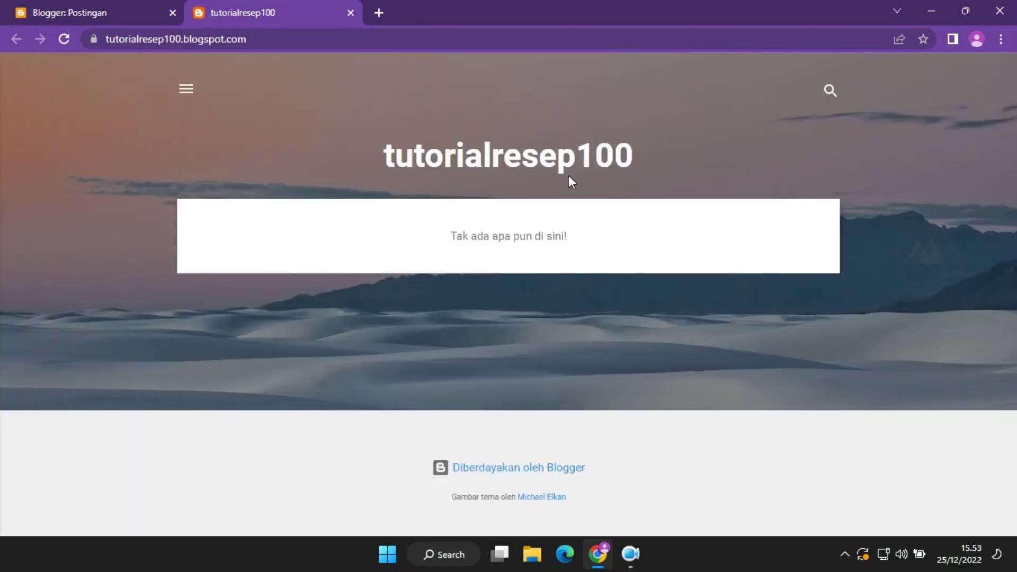
pyautogui.click(121, 6)
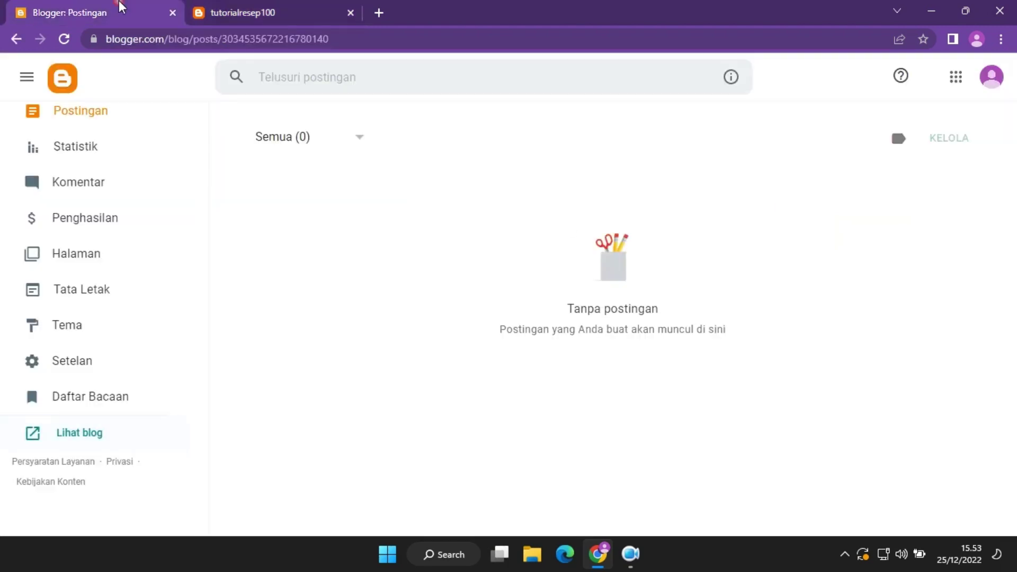
pyautogui.scroll(2, 140, 244)
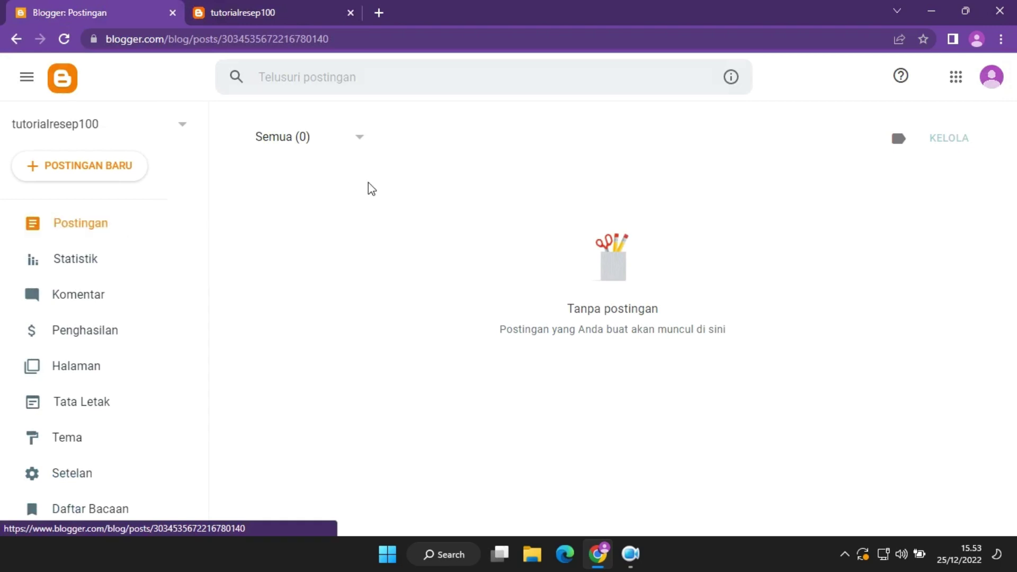
# Create a new post titled 'Resep Nasi Goreng Khas Bandung'.
pyautogui.click(131, 170)
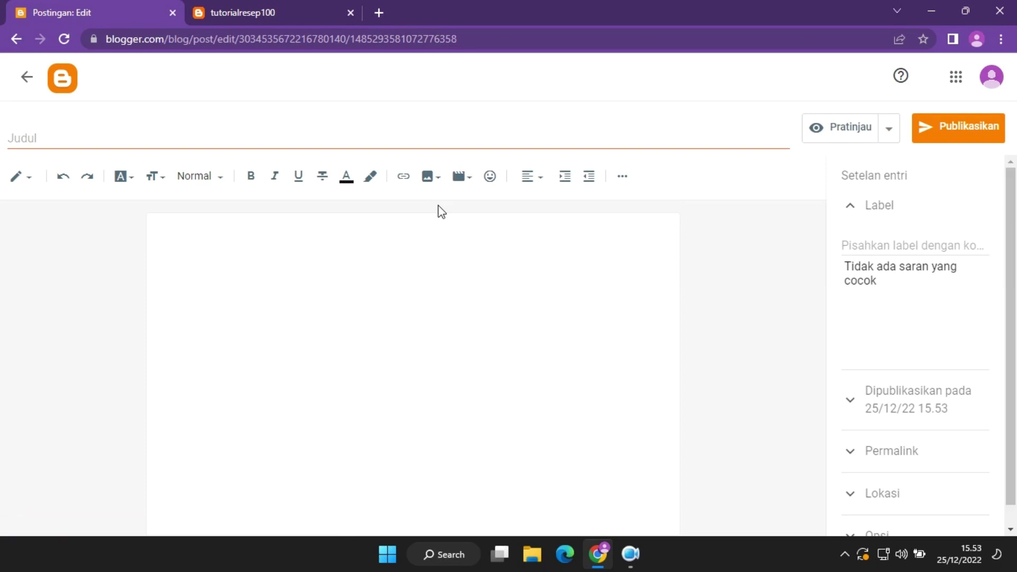
pyautogui.click(313, 10)
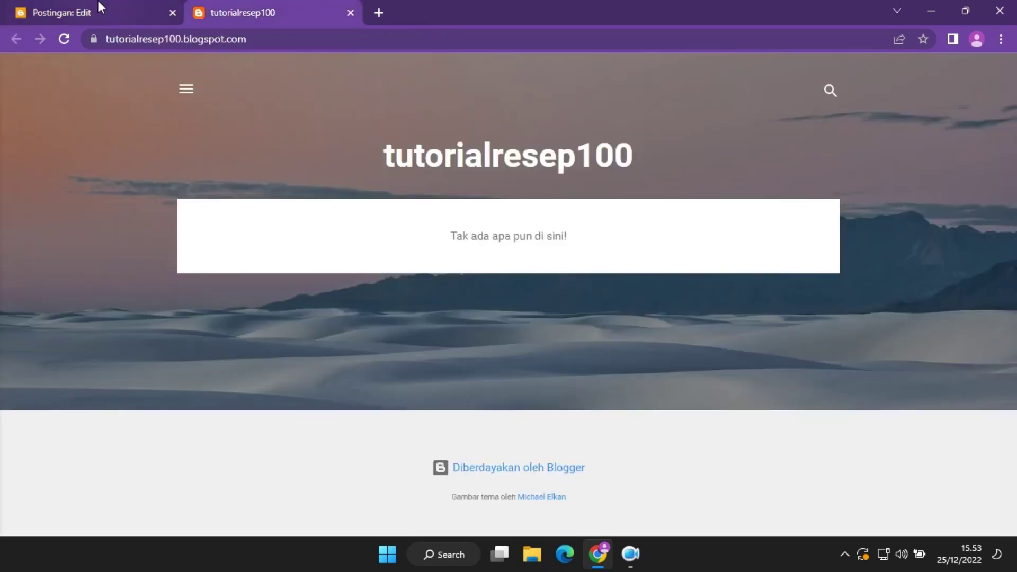
pyautogui.click(99, 3)
pyautogui.click(273, 141)
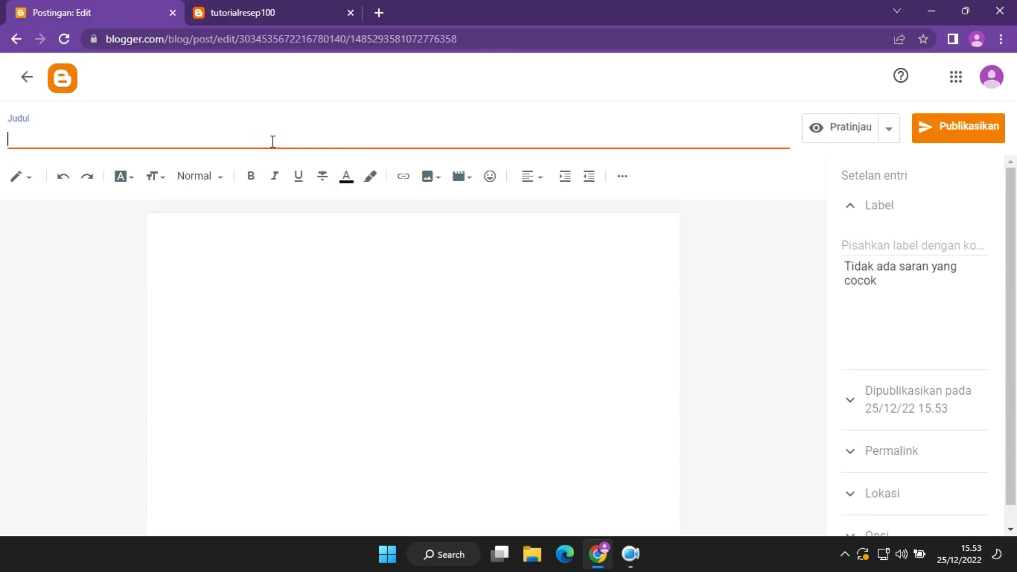
pyautogui.write('Resep Nasi Goreng Khas Bandung')
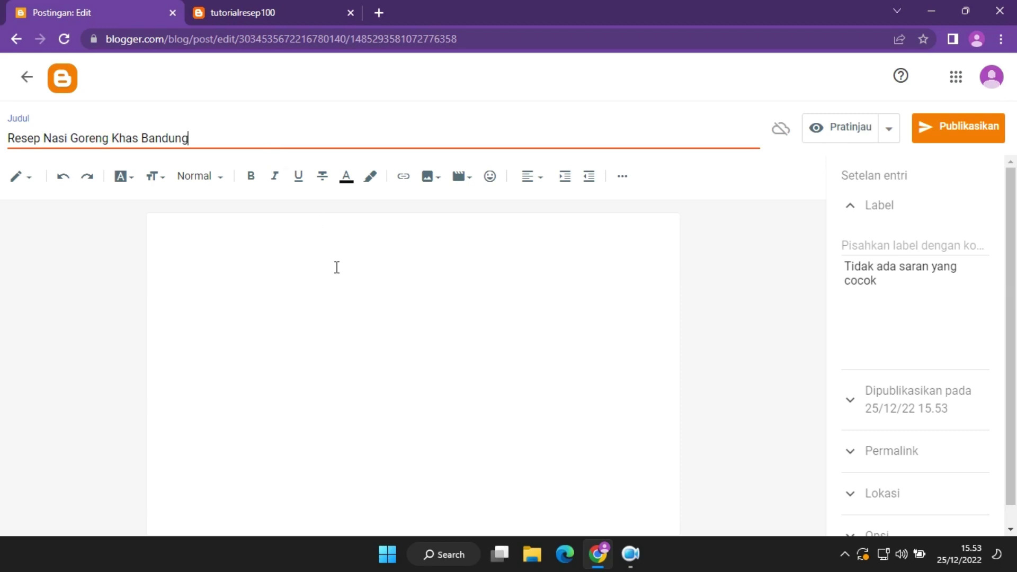
pyautogui.click(337, 267)
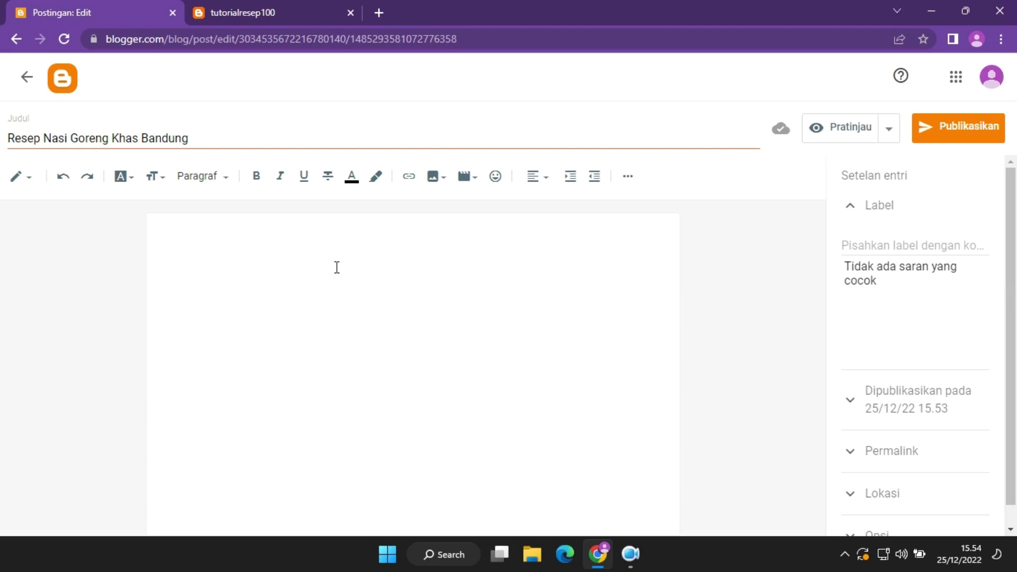
pyautogui.click(854, 246)
# Give the post the label 'Resep Bandung'.
pyautogui.write('Bandun')
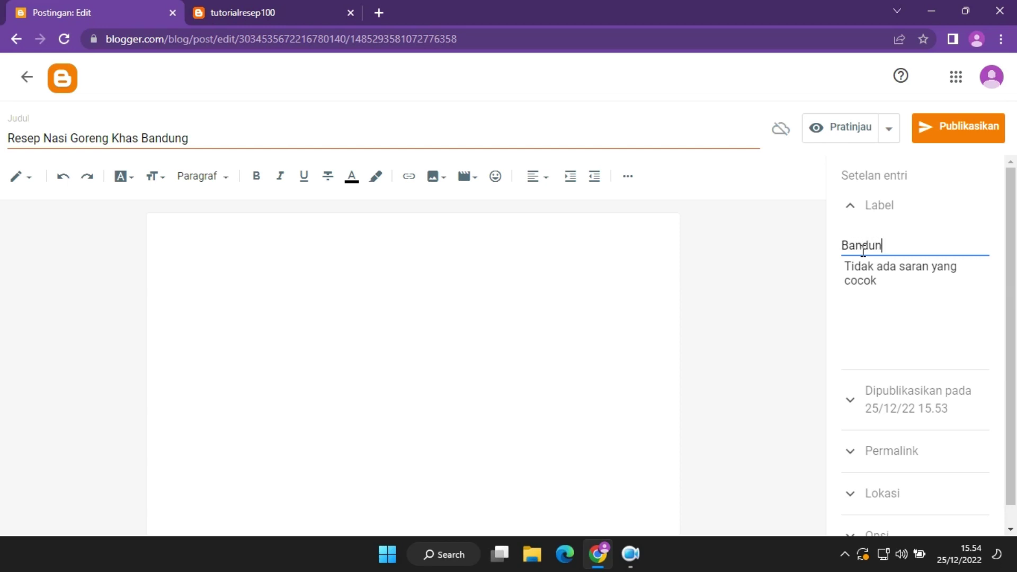
pyautogui.hotkey('ctrl', 'a')
pyautogui.write('Re')
pyautogui.click(861, 211)
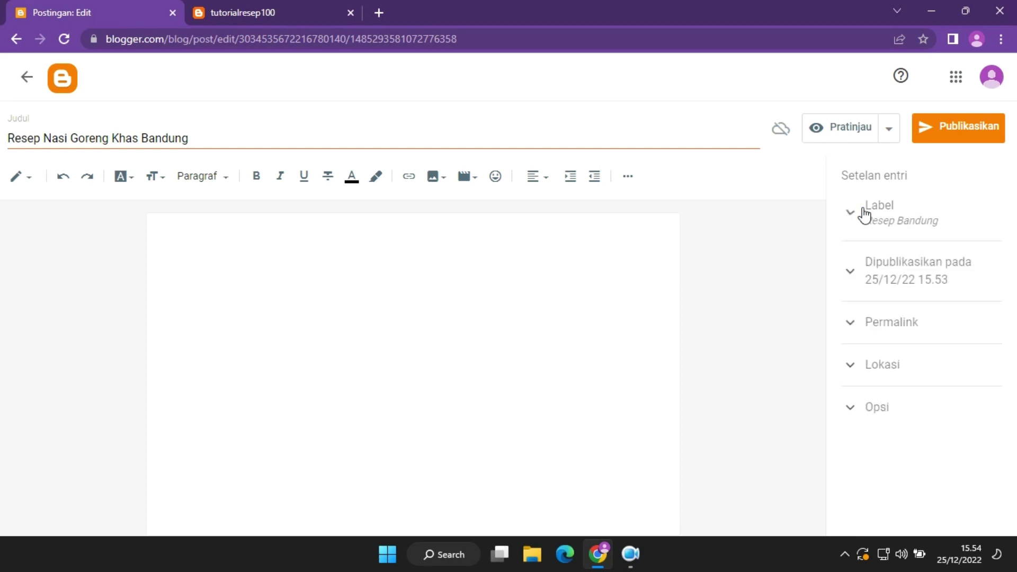
# Look over the Permalink, Options and Location settings, then switch to the live blog tab.
pyautogui.click(850, 323)
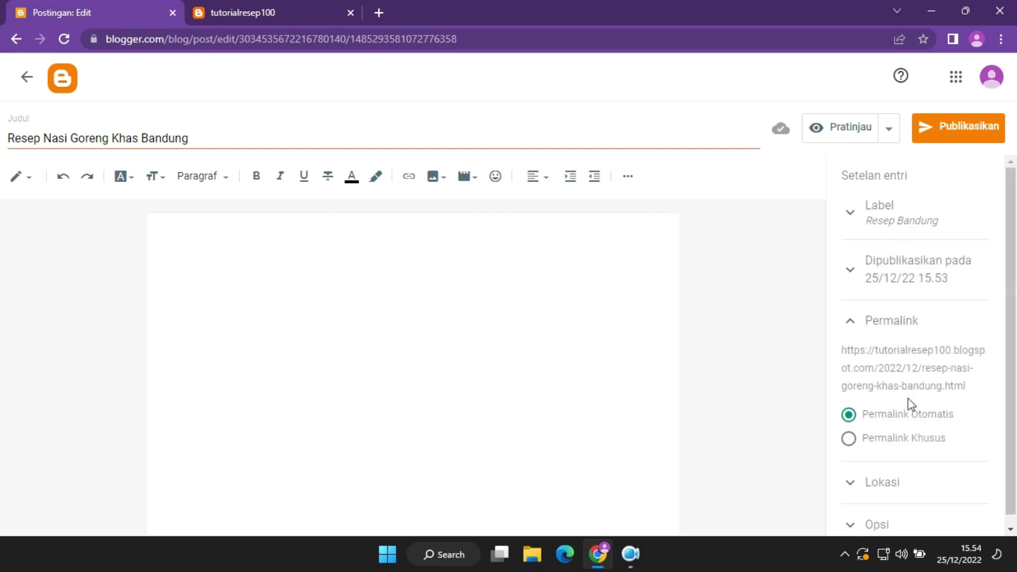
pyautogui.click(850, 323)
pyautogui.click(849, 408)
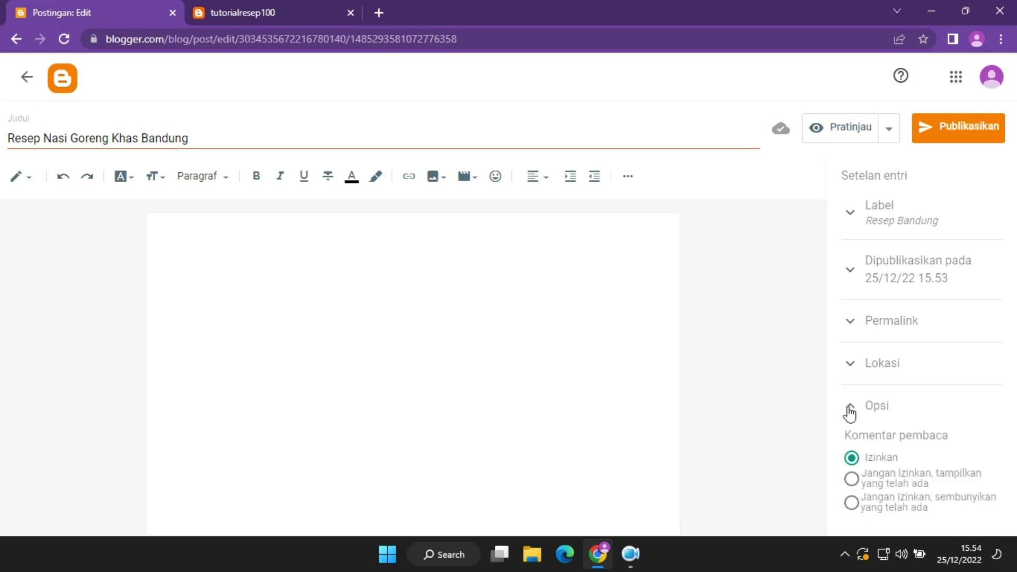
pyautogui.click(851, 412)
pyautogui.click(855, 371)
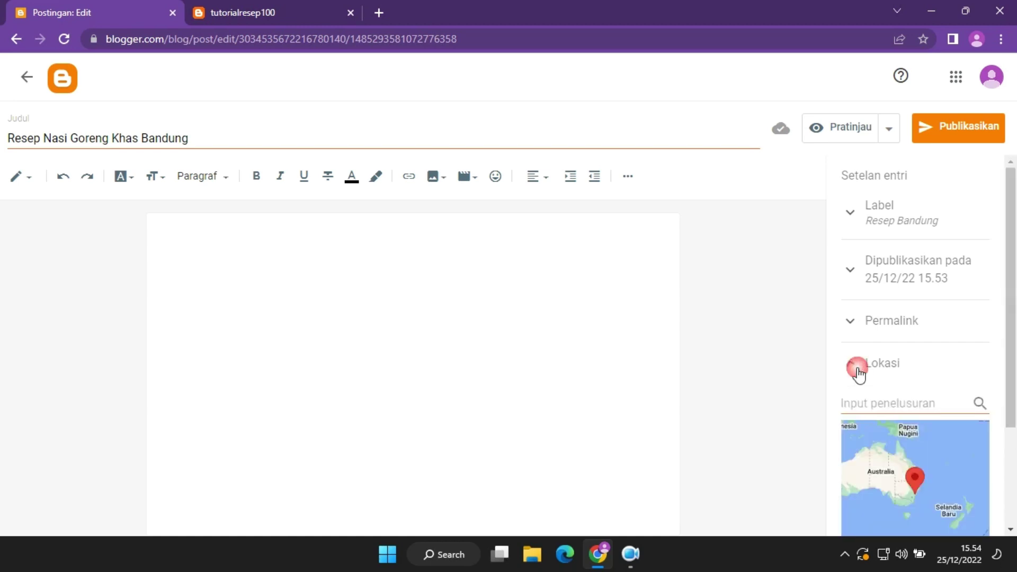
pyautogui.click(854, 365)
pyautogui.click(276, 6)
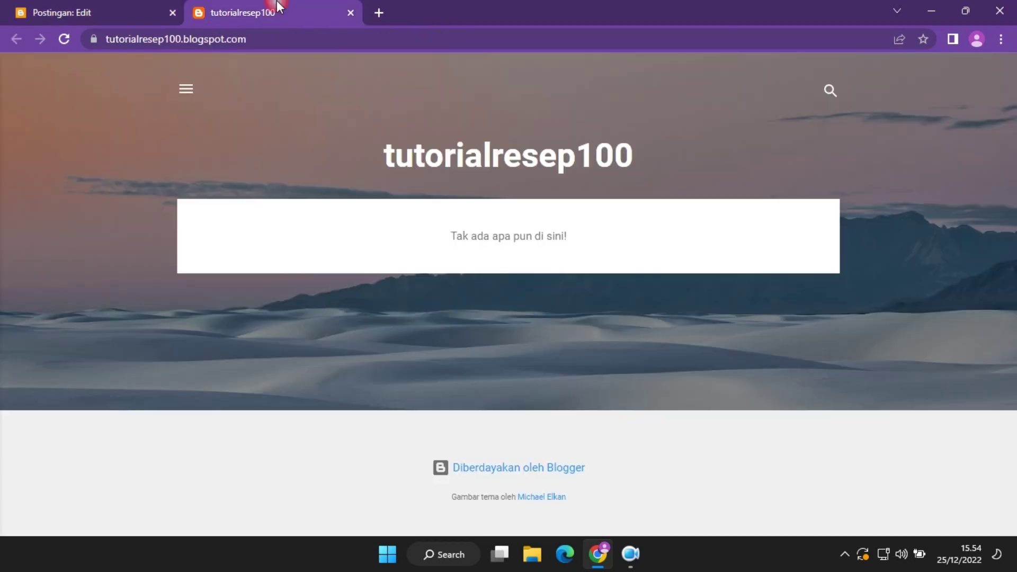
# Search 'resep nasi goreng khas bandung' and read the Fimela recipe's ingredient lists.
pyautogui.click(390, 15)
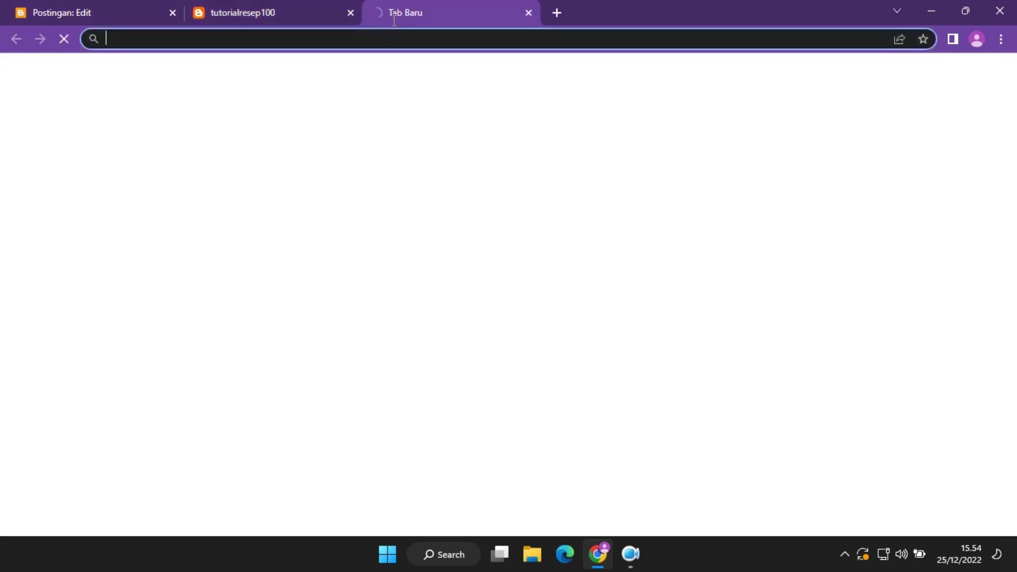
pyautogui.write('resep na')
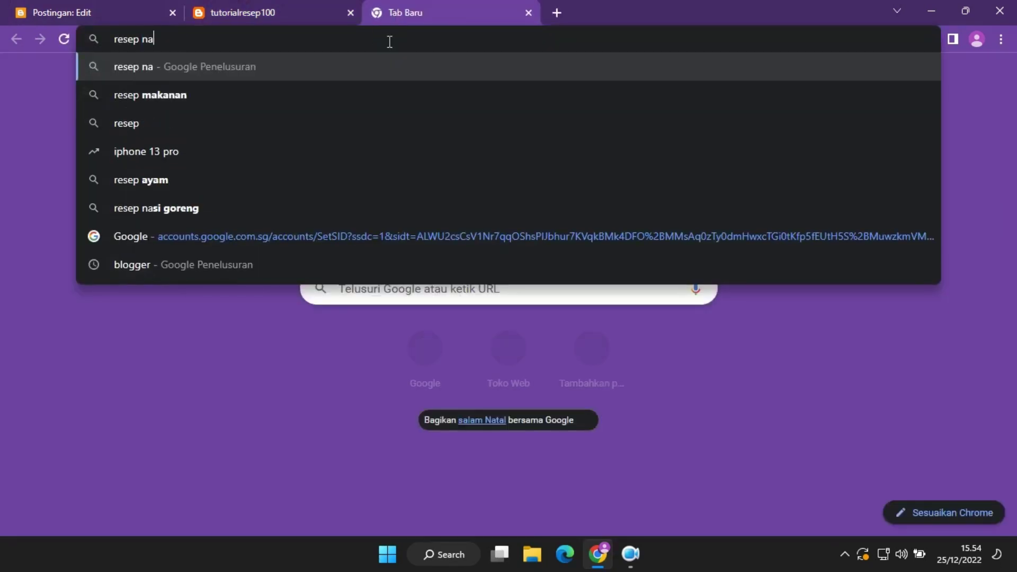
pyautogui.write('si goreng kha')
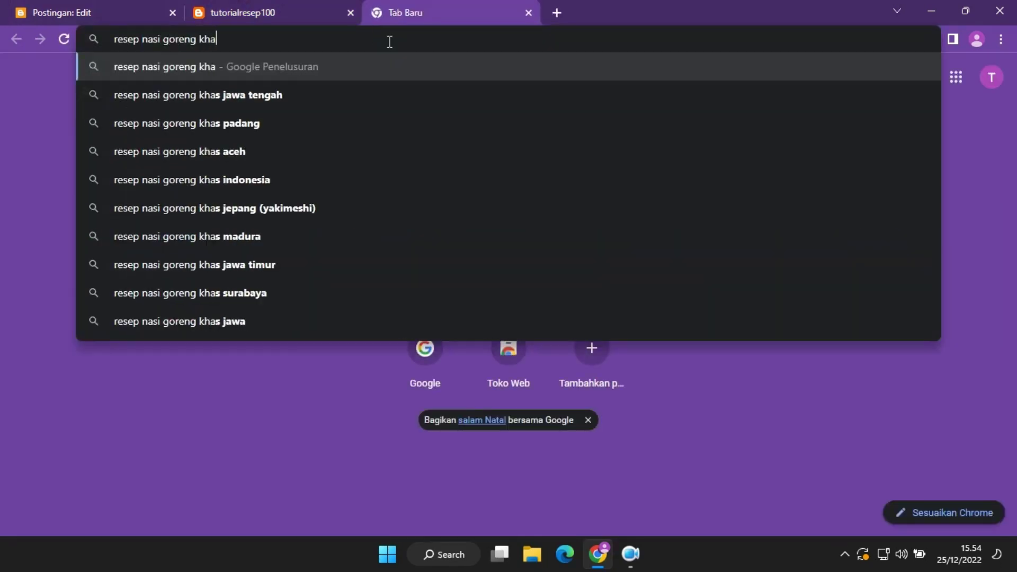
pyautogui.write('s bandun')
pyautogui.press('Return')
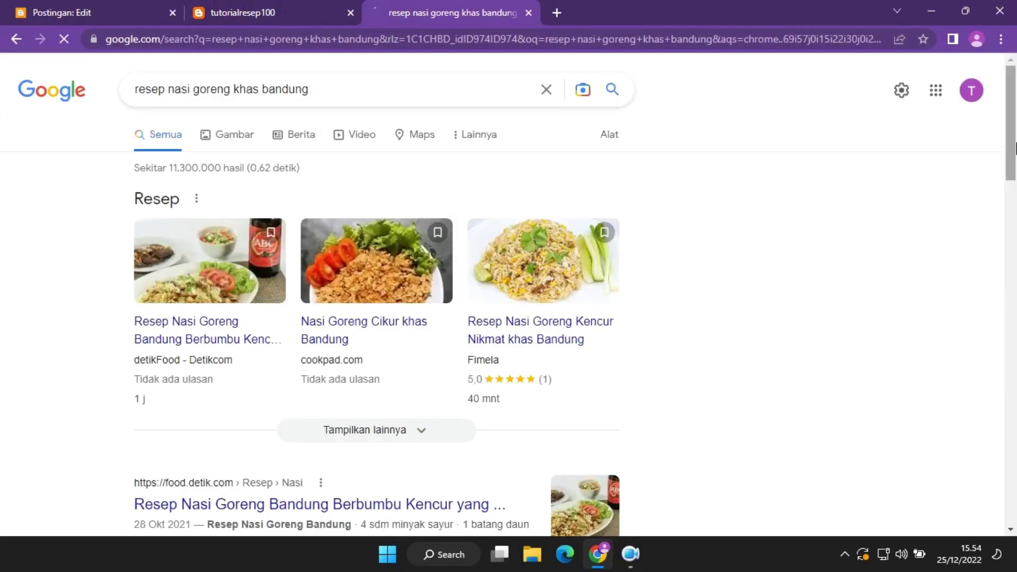
pyautogui.scroll(-1, 1014, 159)
pyautogui.moveTo(1014, 159); pyautogui.dragTo(1014, 279)
pyautogui.click(397, 239)
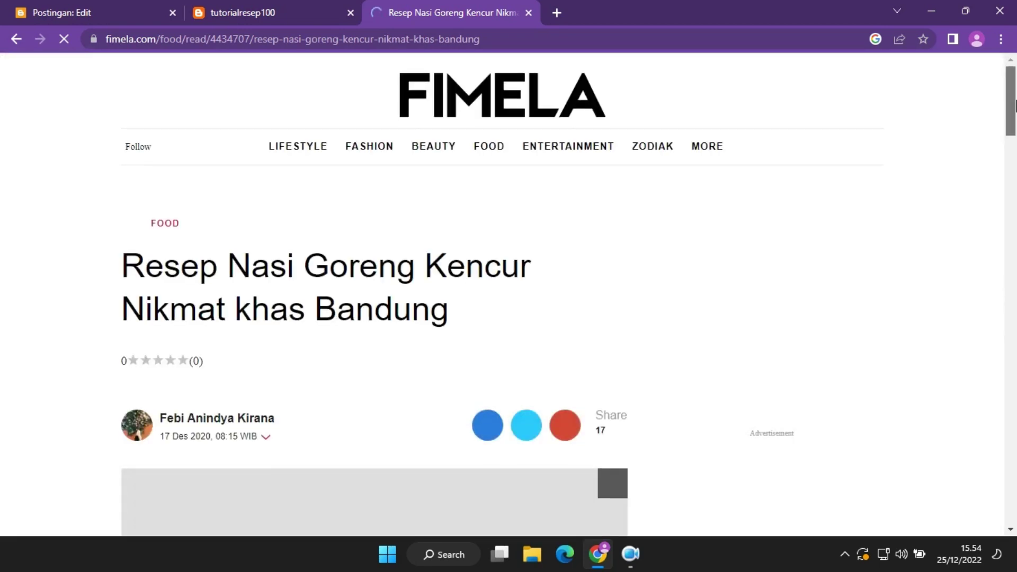
pyautogui.moveTo(1015, 106); pyautogui.dragTo(1015, 230)
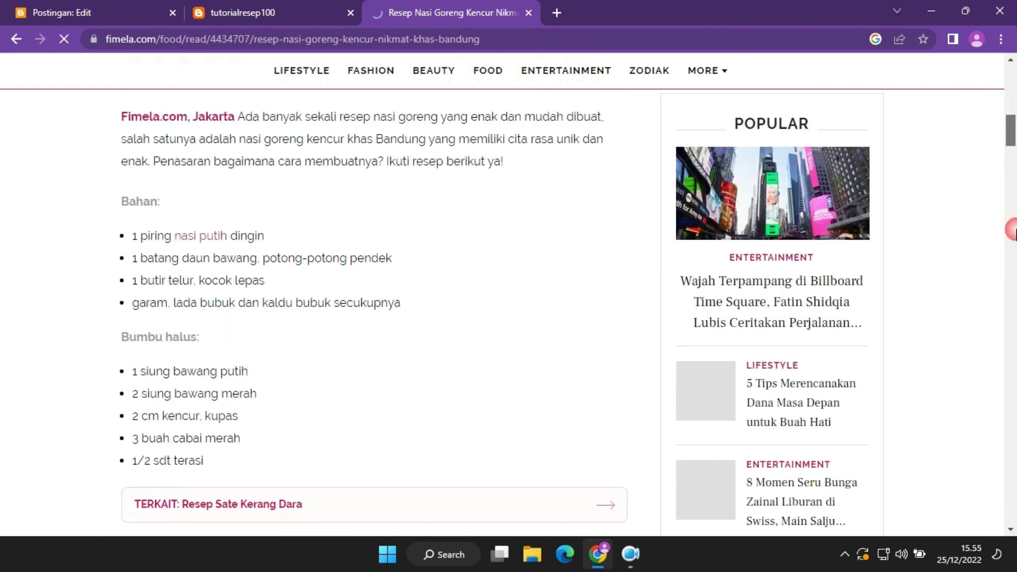
pyautogui.click(556, 12)
# Search Google Images for 'gambar nasi goreng' and preview the Kumparan fried-rice photo.
pyautogui.write('ga')
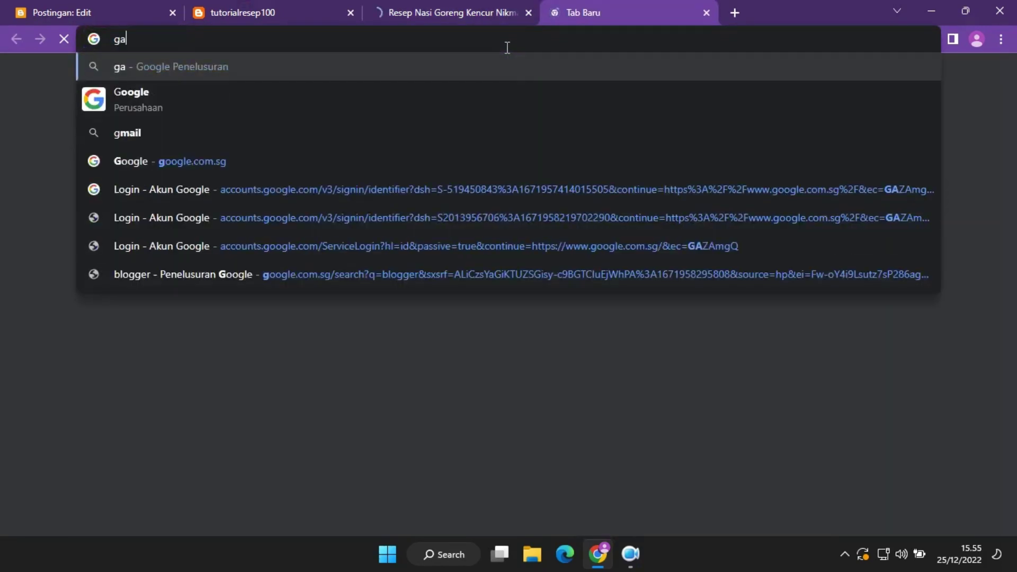
pyautogui.write('mbar nasi gore')
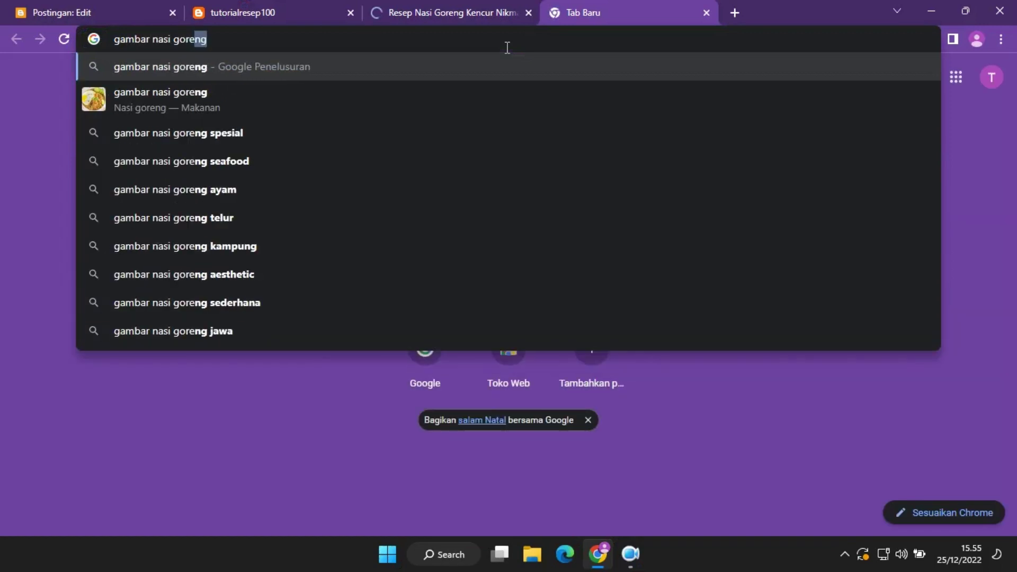
pyautogui.press('Return')
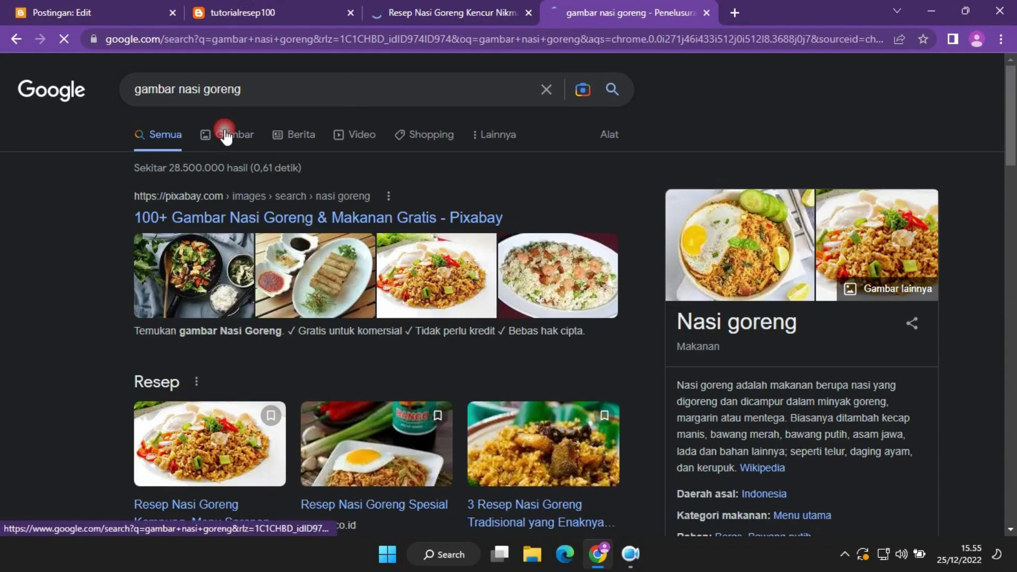
pyautogui.click(223, 133)
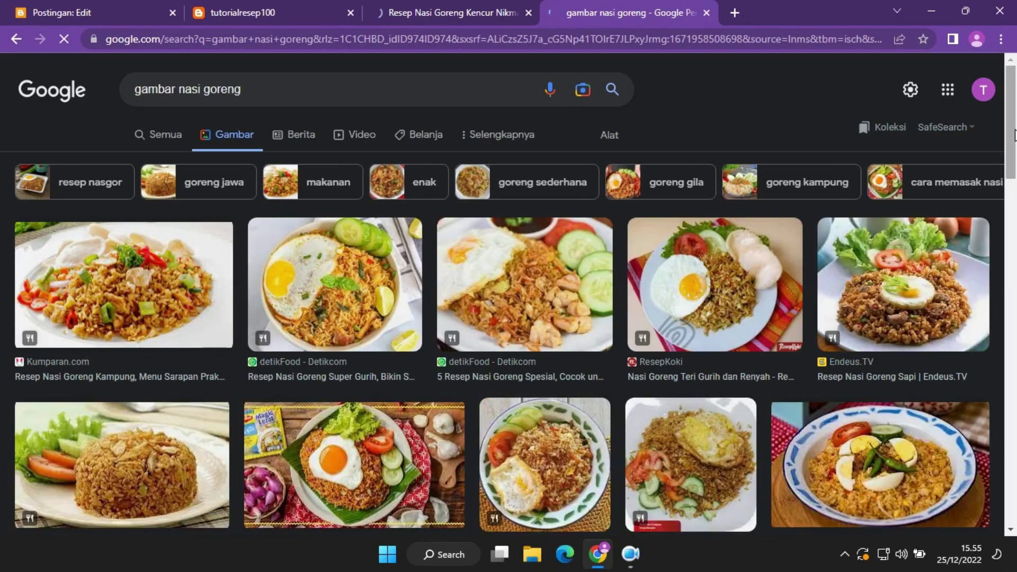
pyautogui.scroll(-3, 1015, 132)
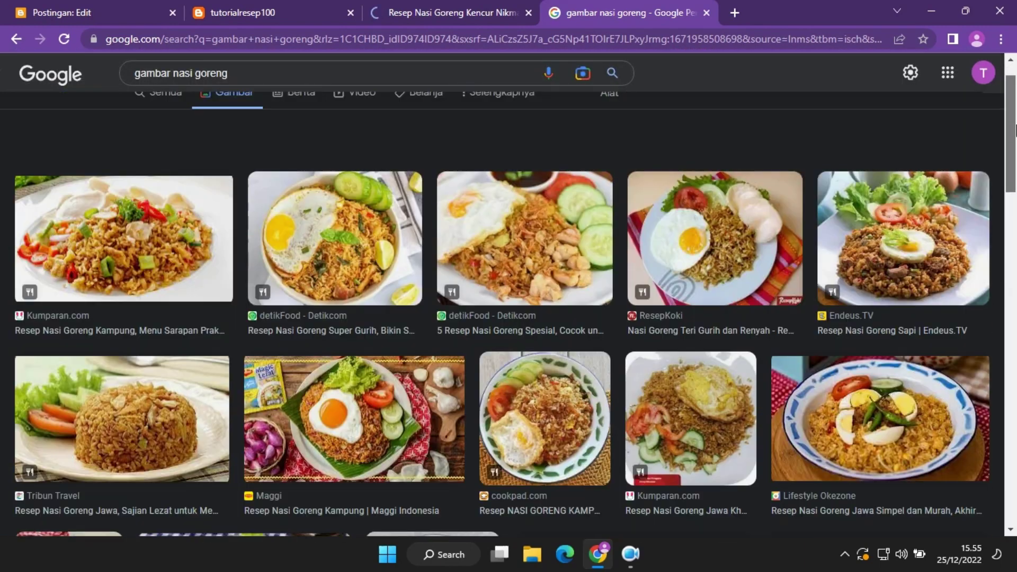
pyautogui.scroll(1, 1014, 132)
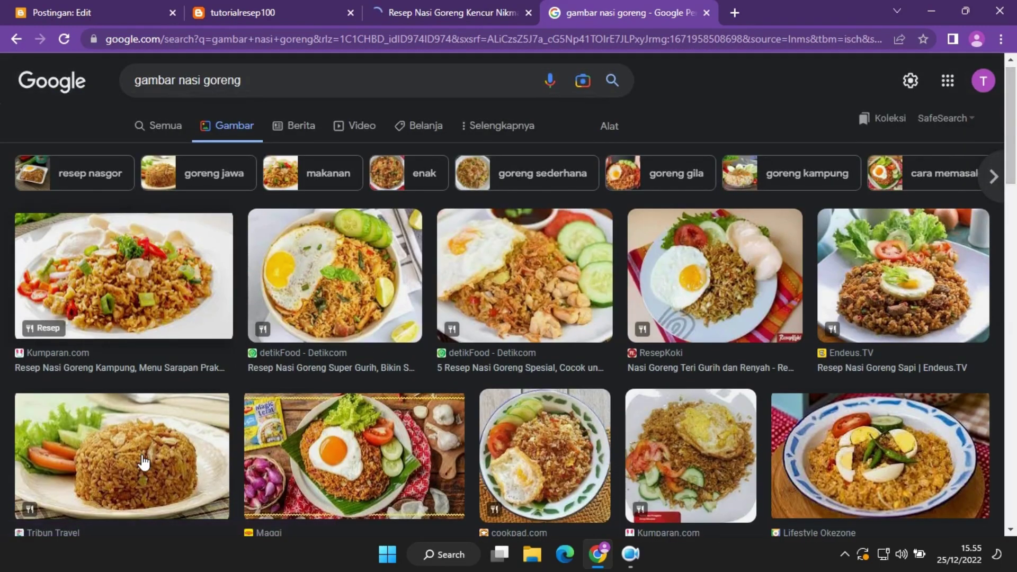
pyautogui.click(175, 306)
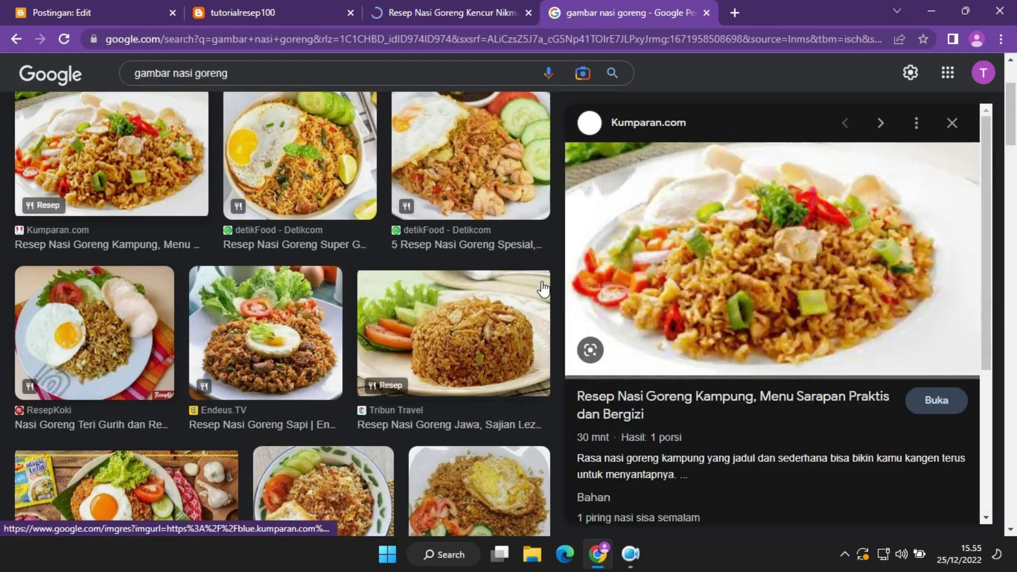
# Copy the Kumparan fried-rice photo to the clipboard instead of saving it to disk.
pyautogui.rightClick(735, 279)
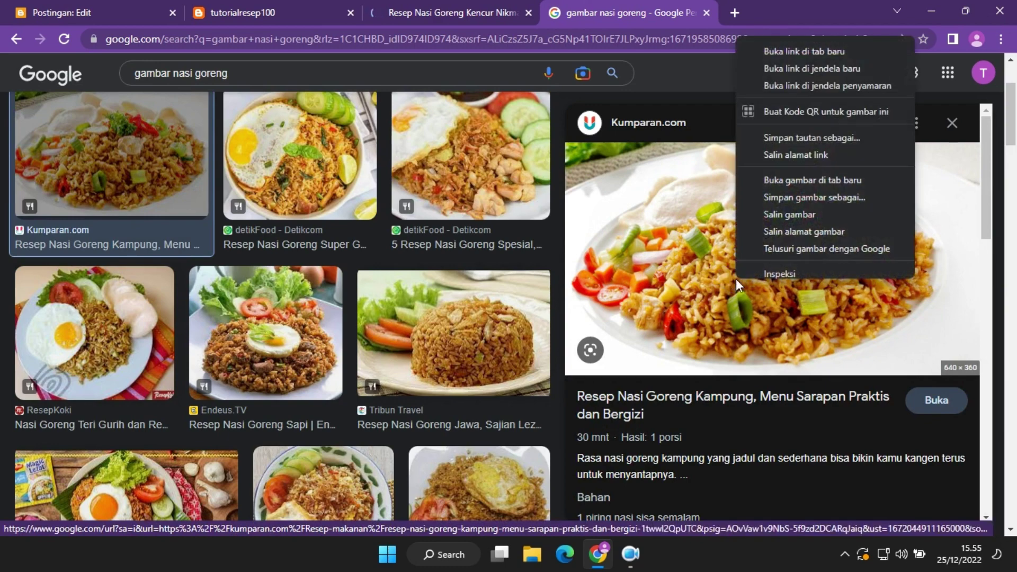
pyautogui.click(815, 211)
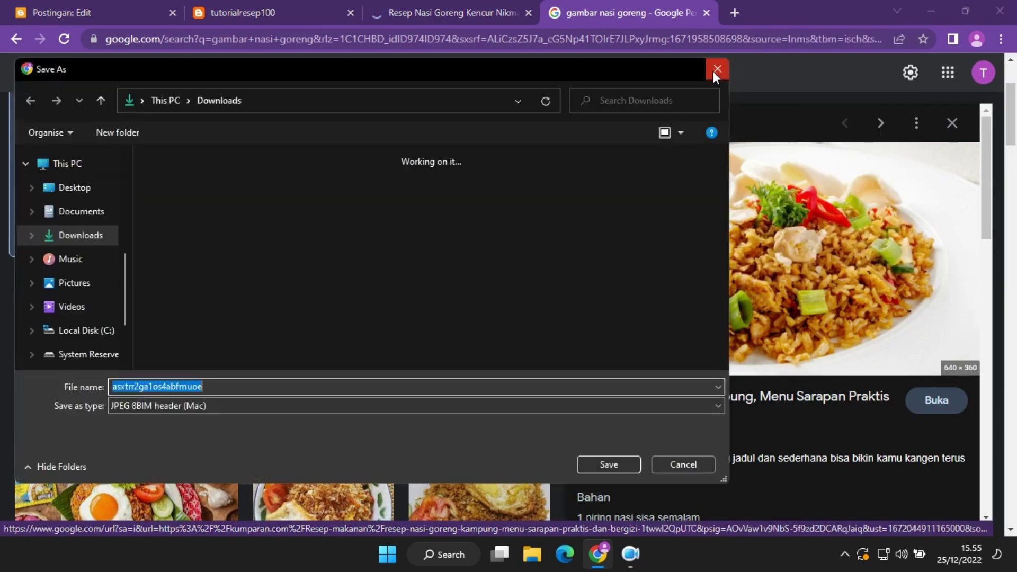
pyautogui.click(712, 71)
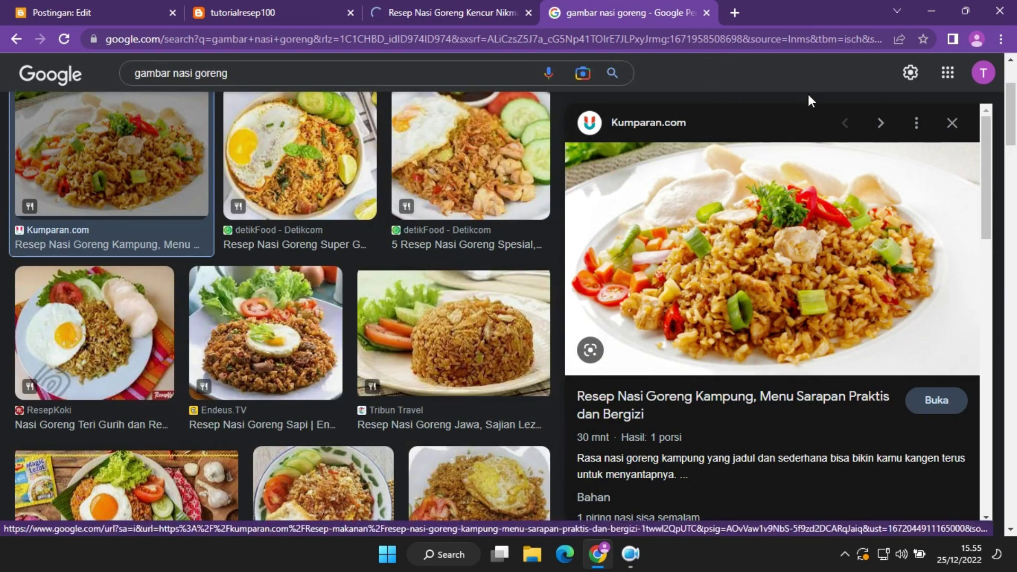
pyautogui.rightClick(812, 203)
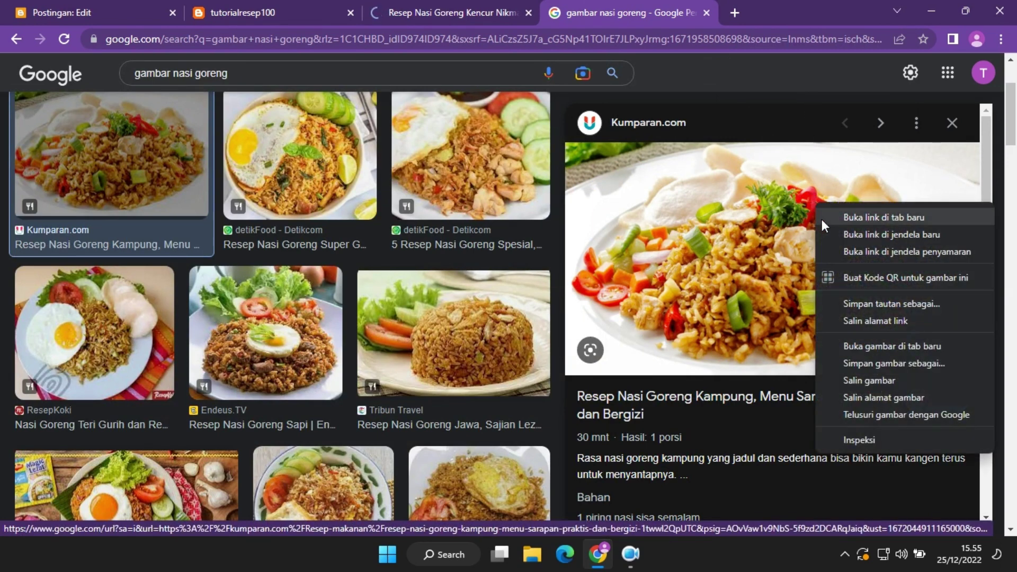
pyautogui.click(940, 383)
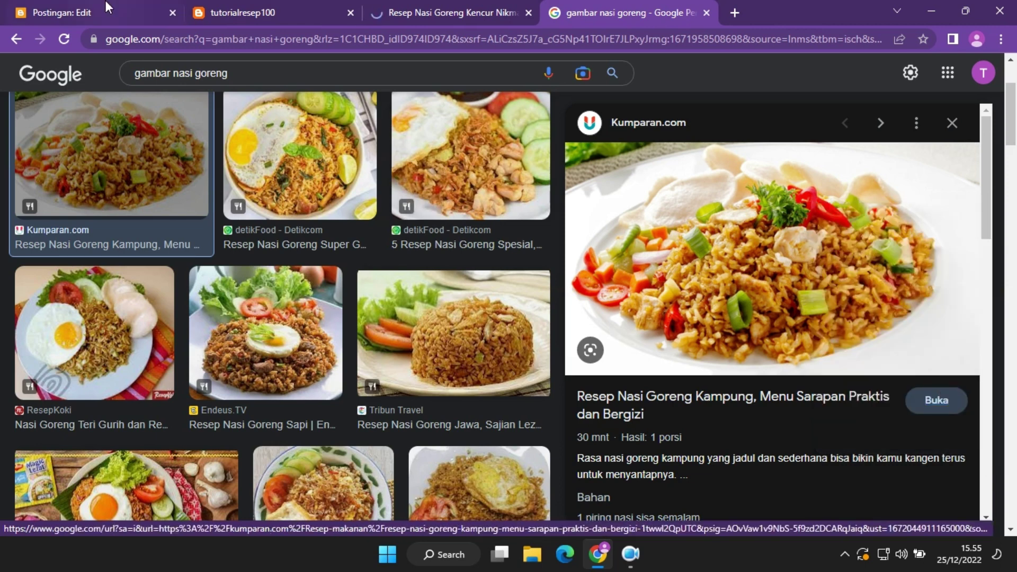
pyautogui.click(105, 2)
# Paste the fried-rice photo at the top of the empty post body.
pyautogui.click(266, 249)
pyautogui.hotkey('ctrl', 'v')
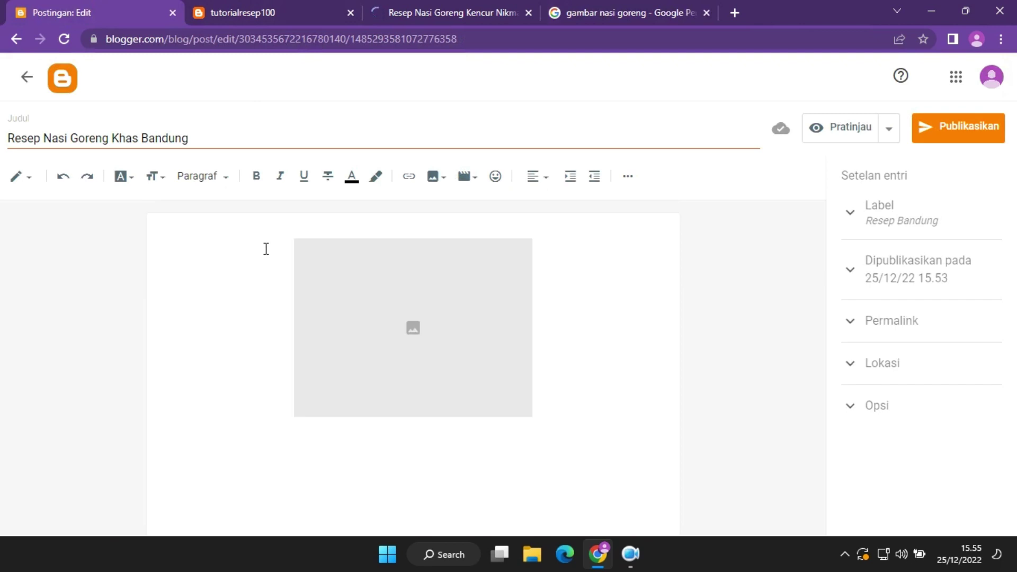
pyautogui.click(430, 313)
pyautogui.click(612, 350)
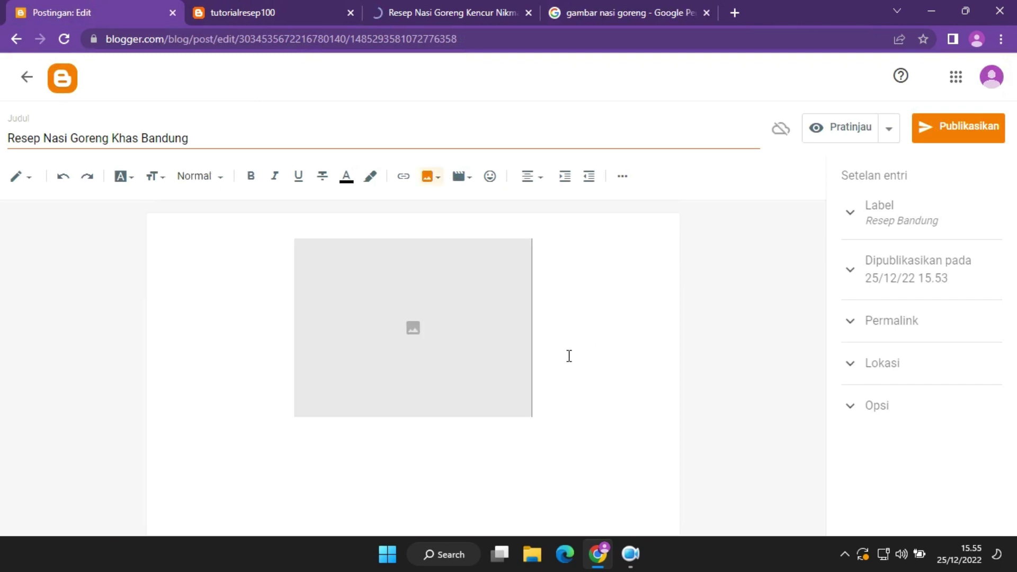
pyautogui.click(561, 441)
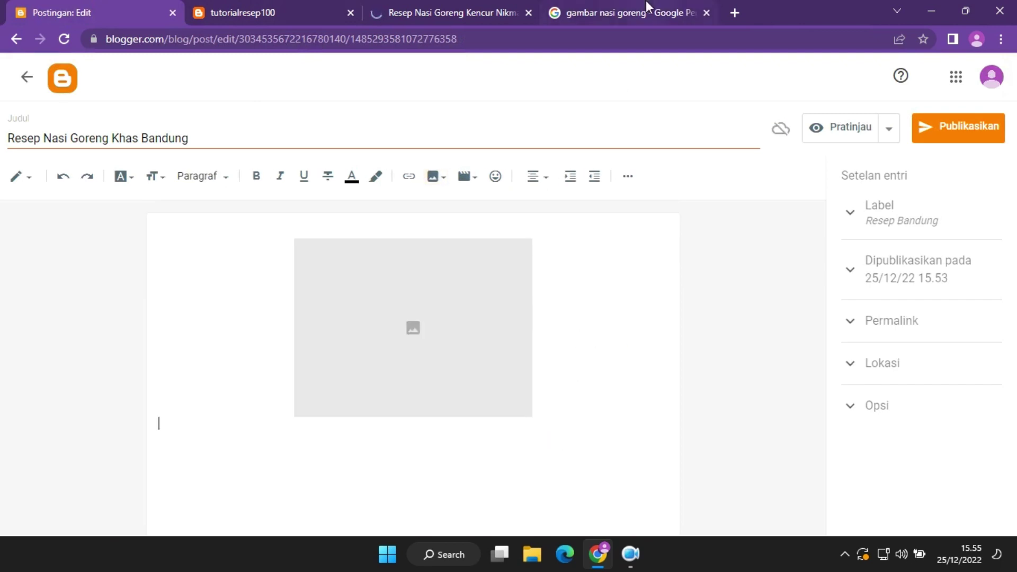
# Open the photo's Kumparan recipe page and copy its address, then return to the editor.
pyautogui.click(647, 6)
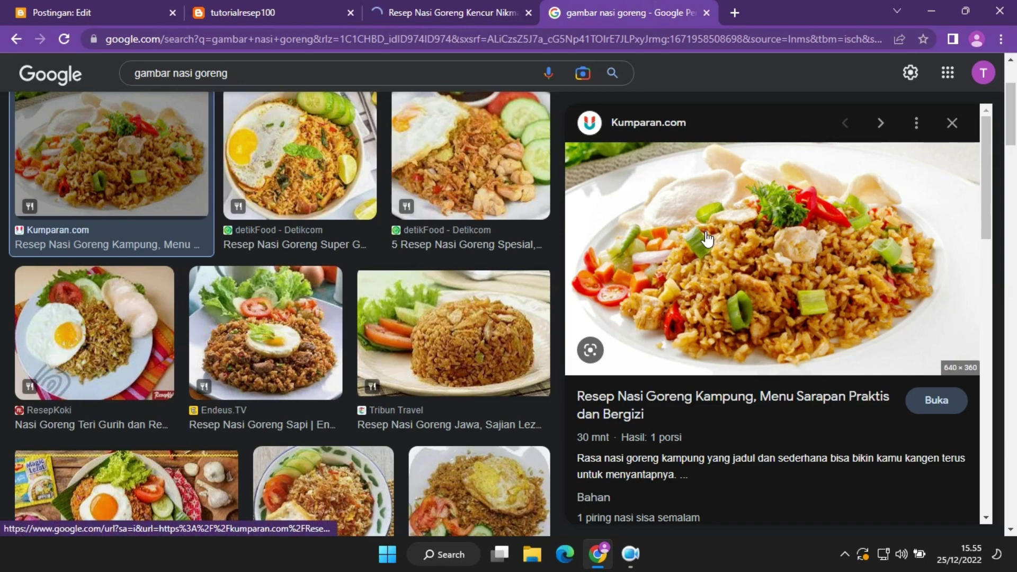
pyautogui.click(83, 2)
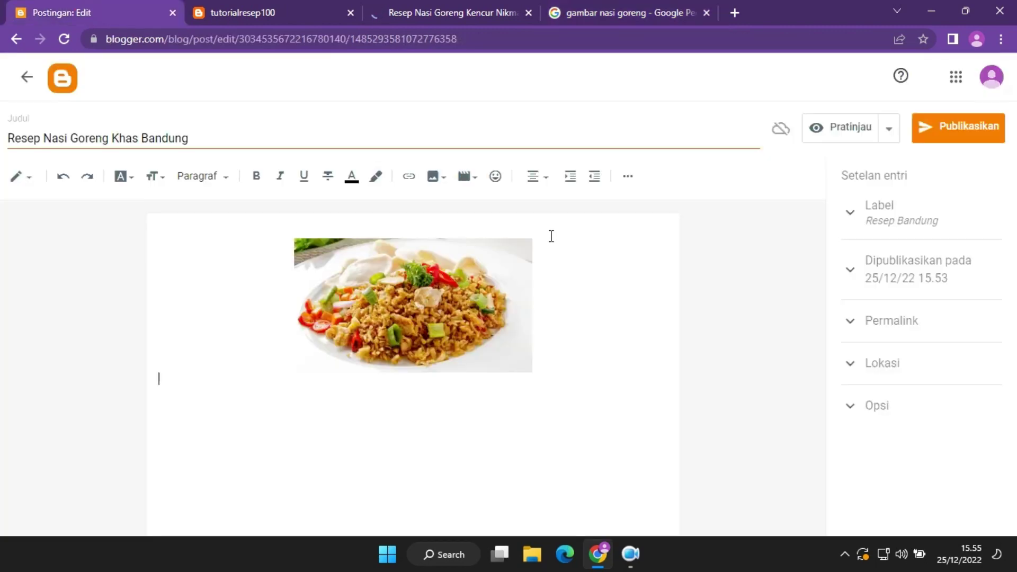
pyautogui.hotkey('ctrl', 'shift', 'Tab')
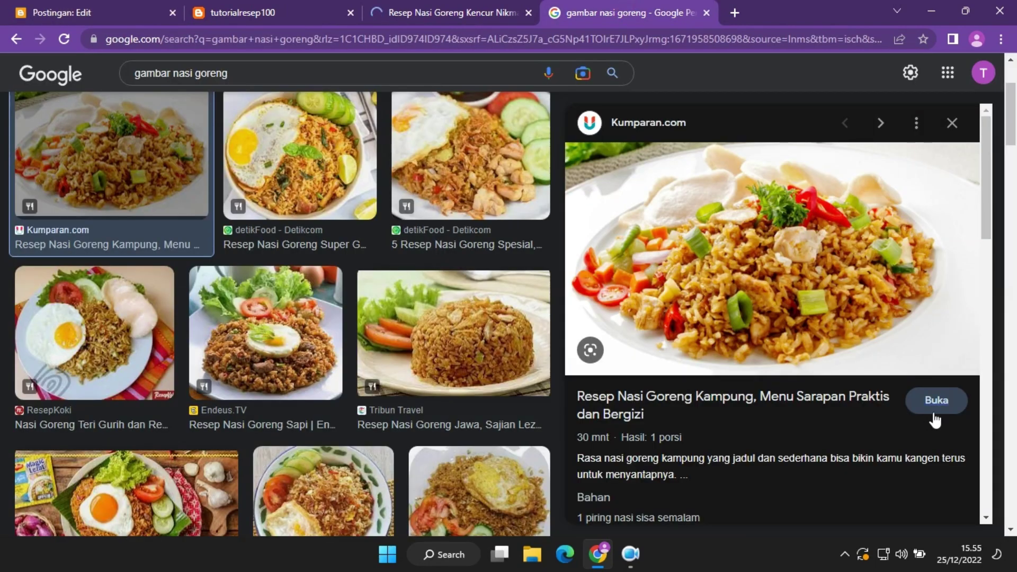
pyautogui.click(933, 403)
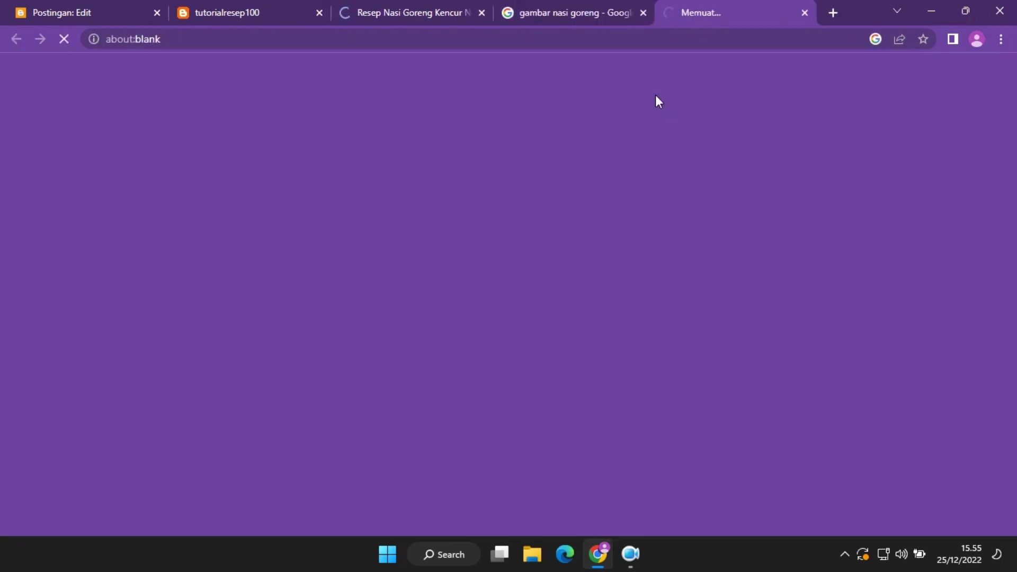
pyautogui.click(507, 45)
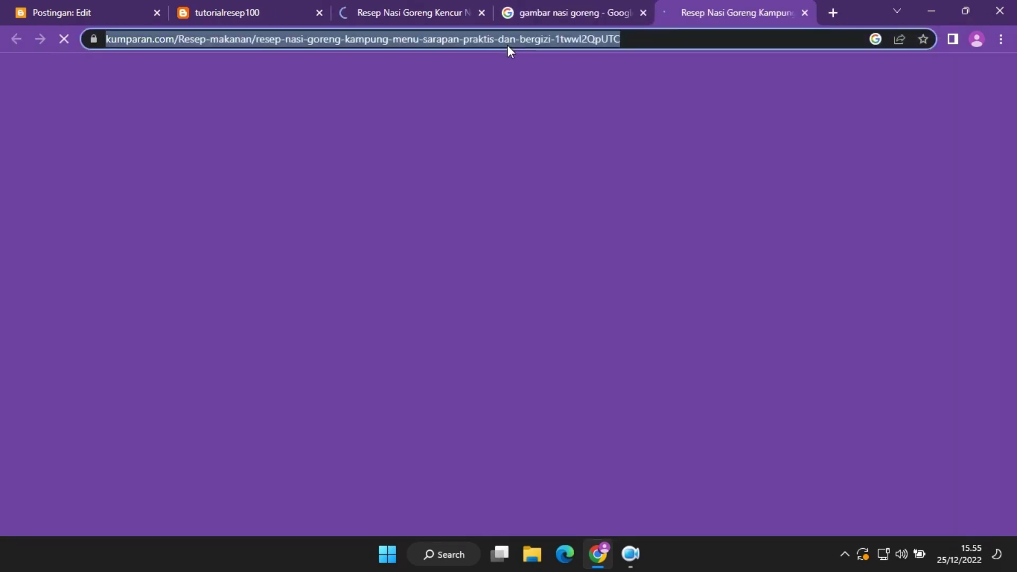
pyautogui.click(806, 11)
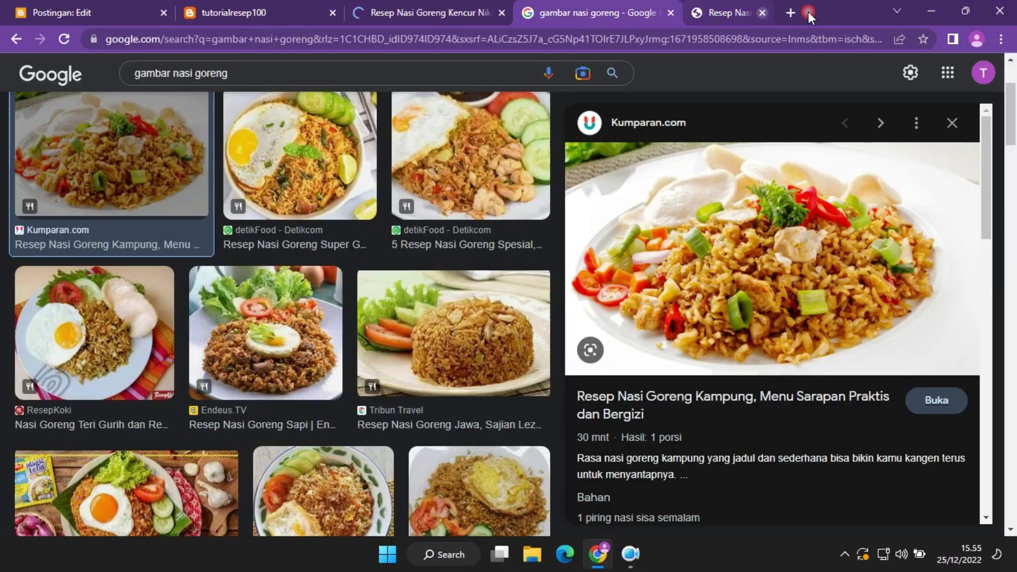
pyautogui.click(88, 3)
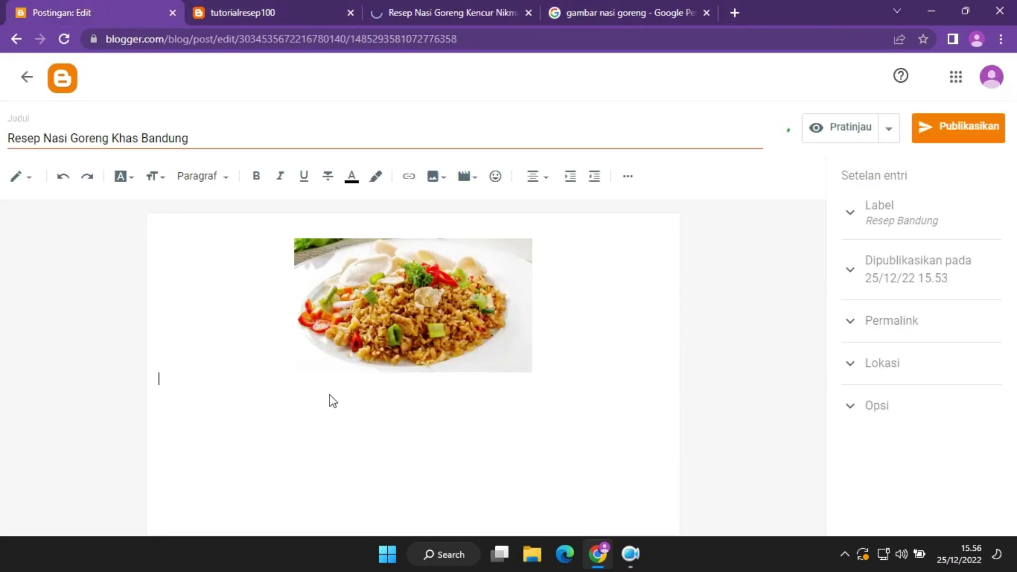
# Type the caption 'sumber gambar' on the line under the photo.
pyautogui.click(555, 365)
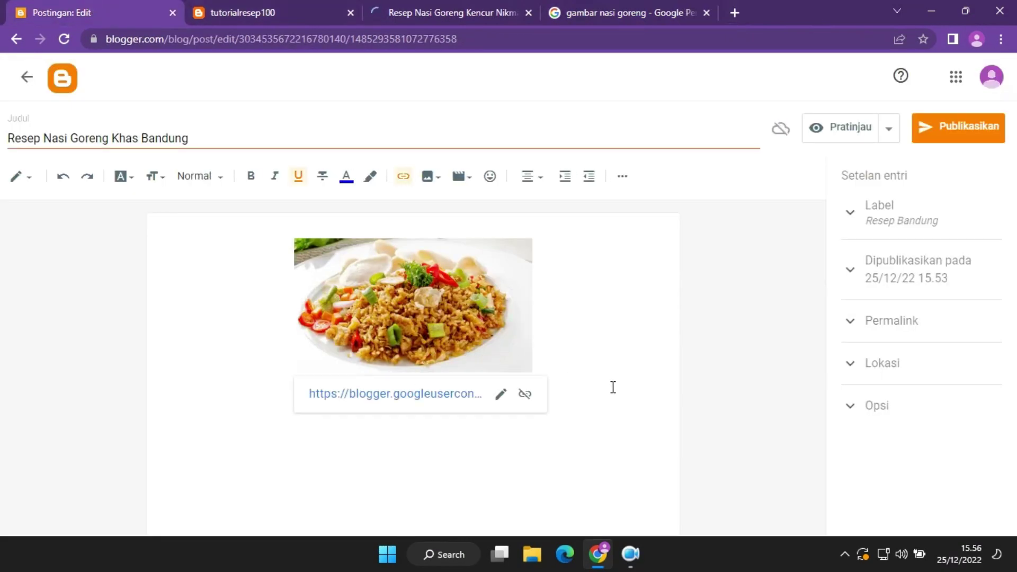
pyautogui.click(578, 386)
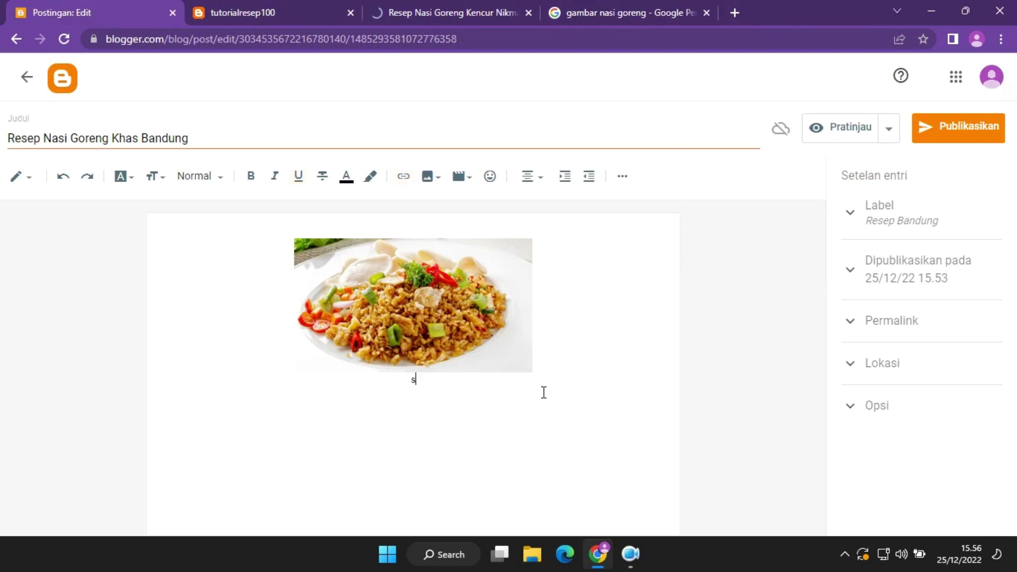
pyautogui.write('sumber gambar')
pyautogui.moveTo(475, 385); pyautogui.dragTo(374, 386)
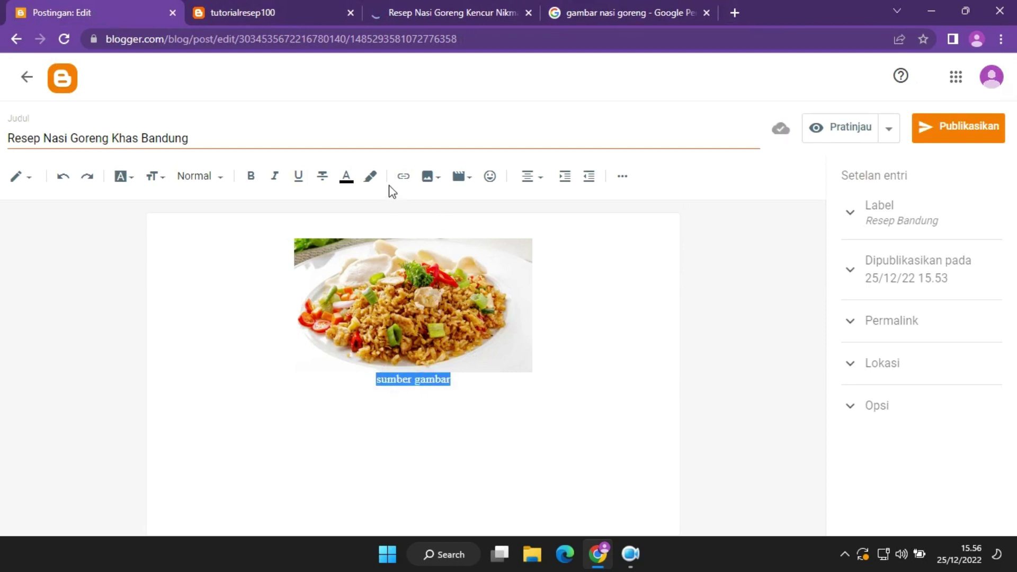
# Link the caption to the Kumparan page in a new window and left-align it.
pyautogui.click(405, 178)
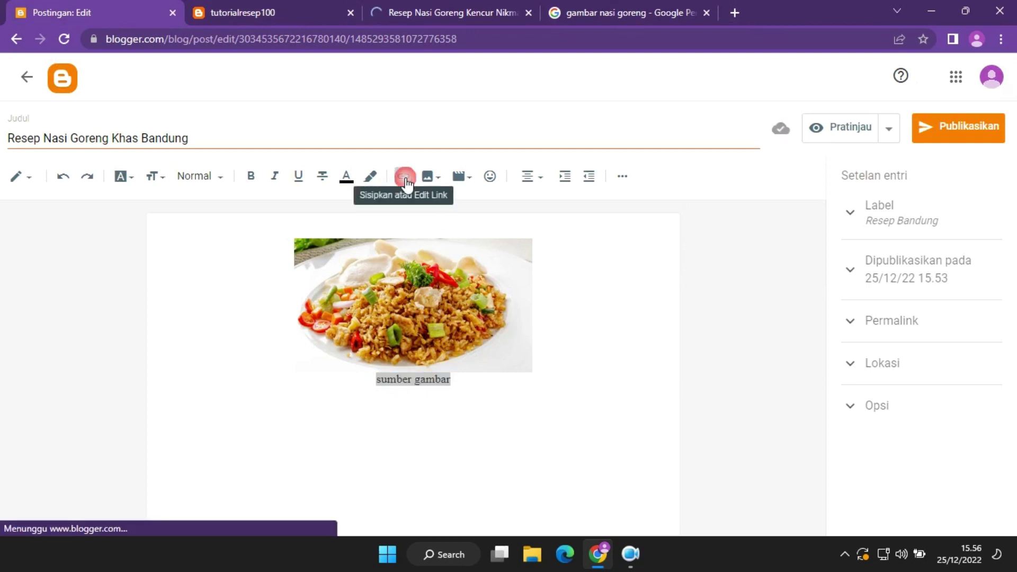
pyautogui.click(434, 278)
pyautogui.hotkey('ctrl', 'v')
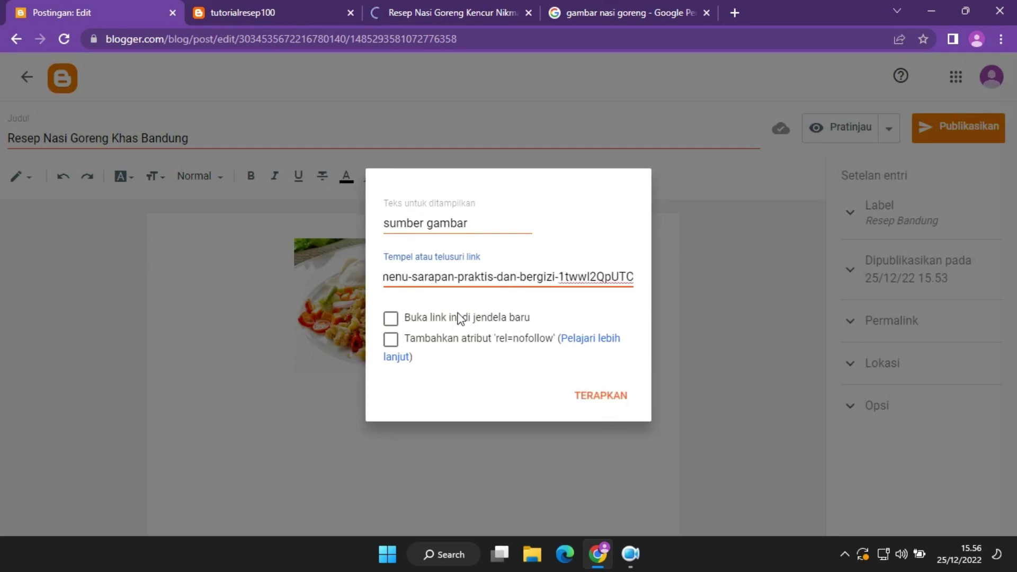
pyautogui.click(392, 320)
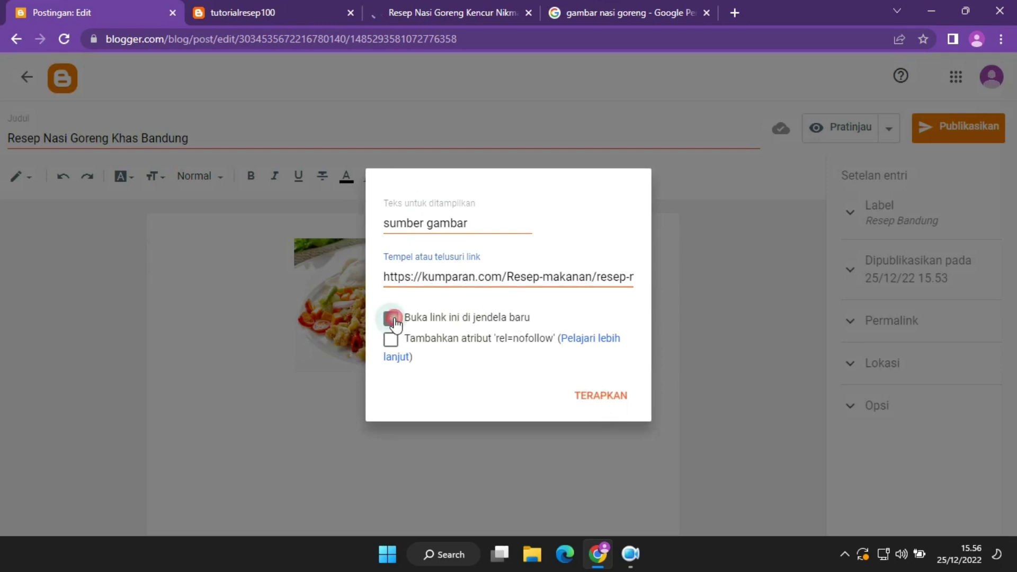
pyautogui.click(588, 395)
pyautogui.click(497, 394)
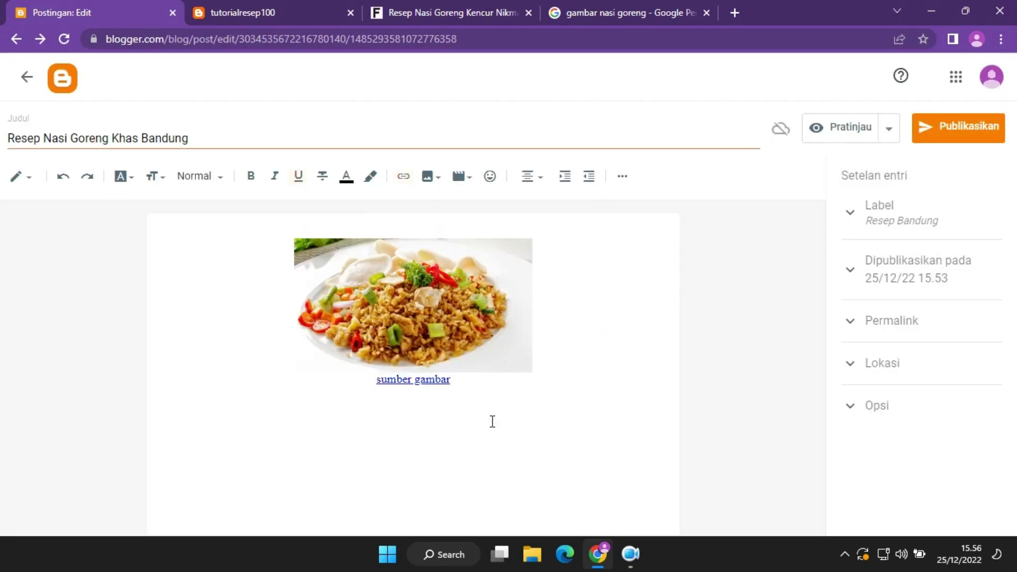
pyautogui.click(541, 178)
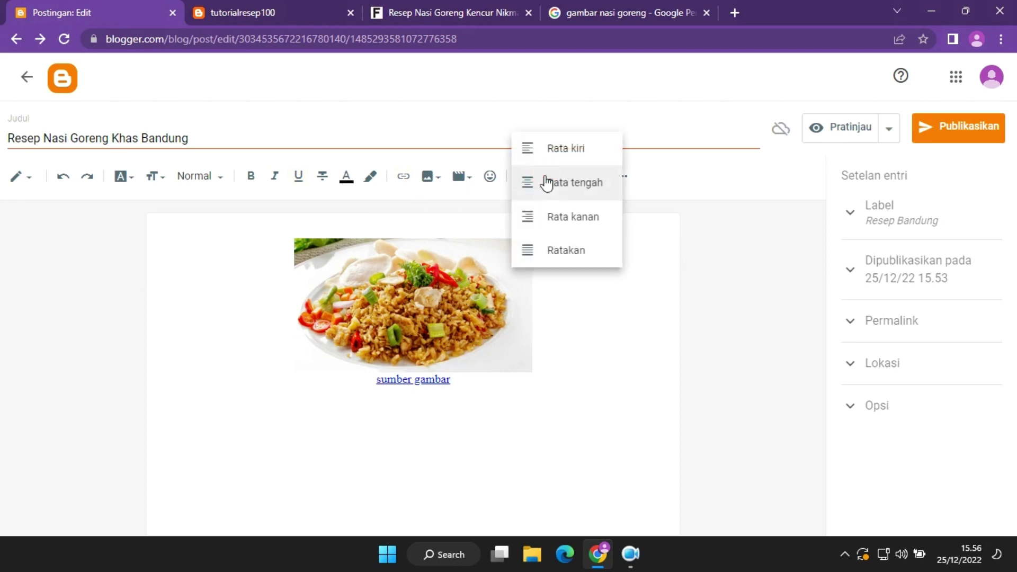
pyautogui.click(564, 158)
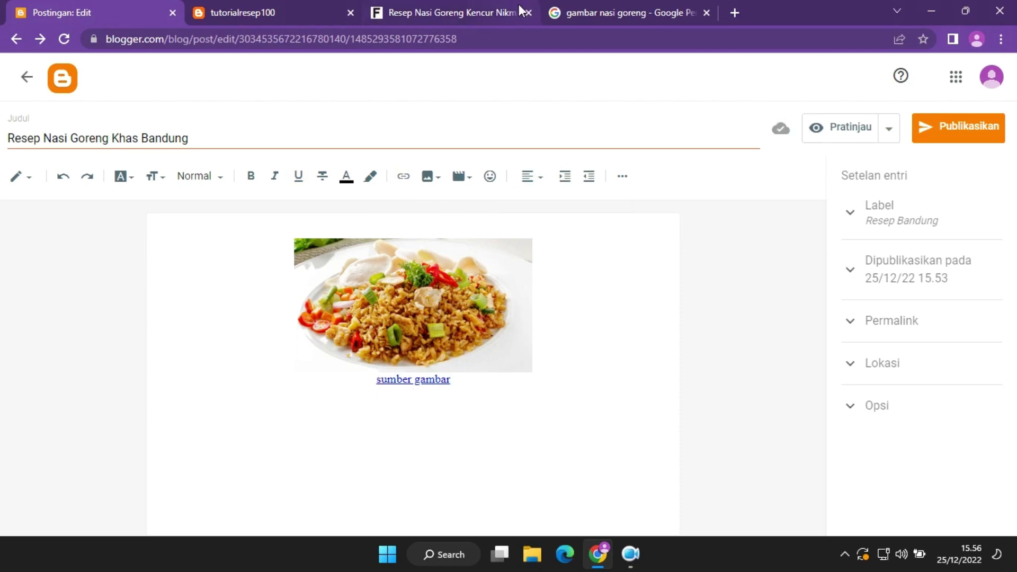
# On the Fimela nasi goreng article, dismiss the notification prompt.
pyautogui.click(453, 2)
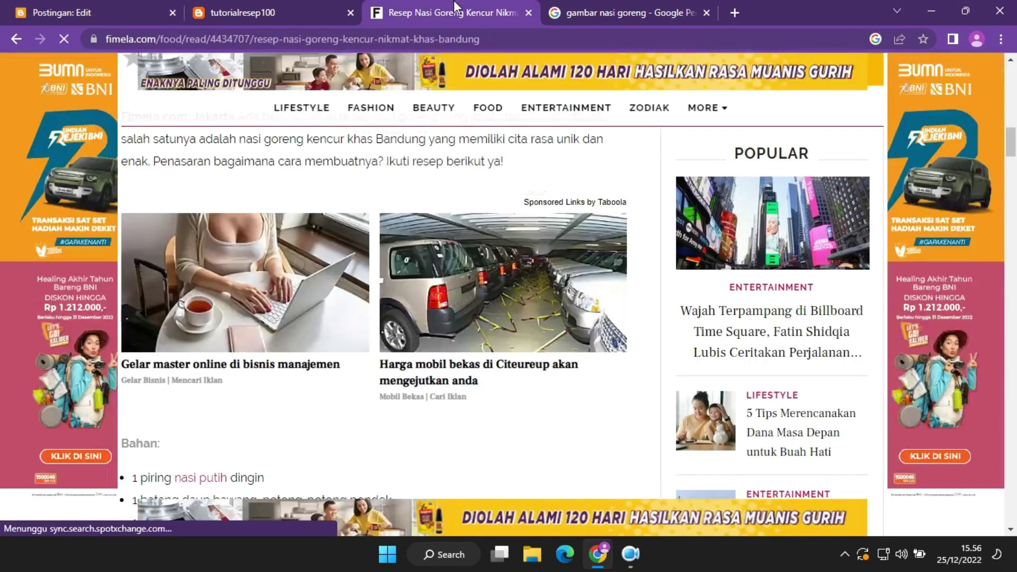
pyautogui.scroll(13, 547, 315)
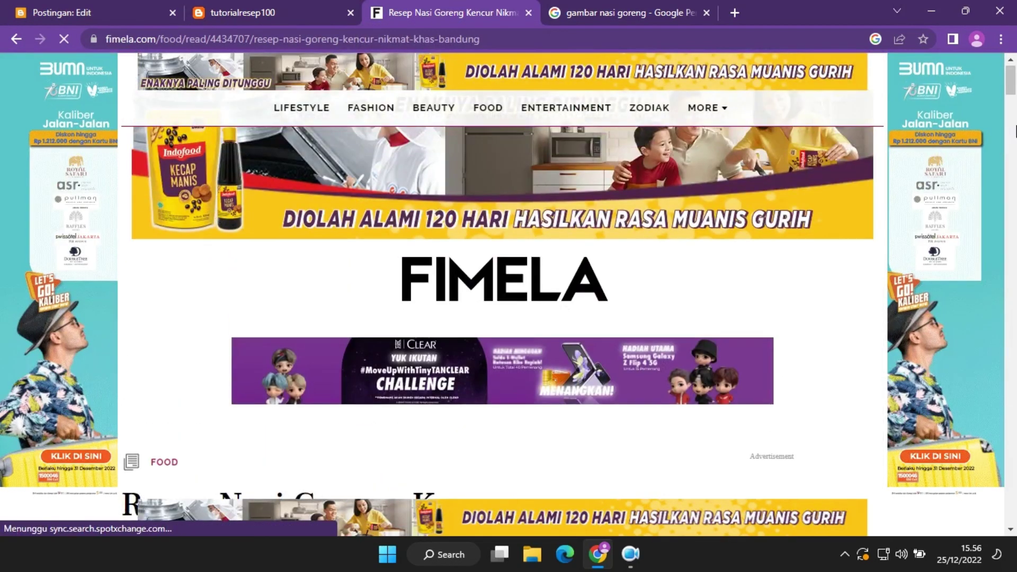
pyautogui.moveTo(1011, 85); pyautogui.dragTo(1013, 167)
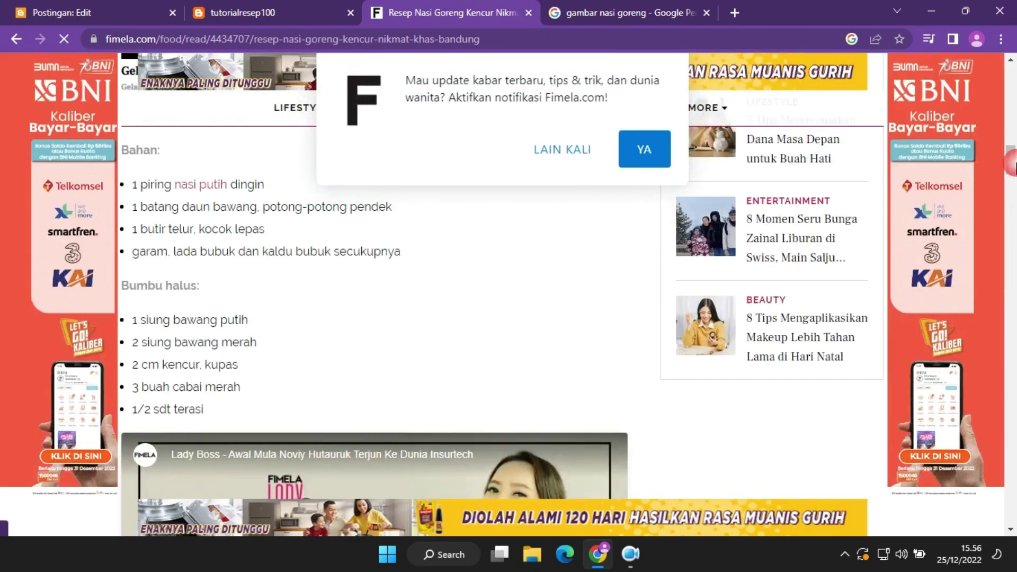
pyautogui.click(552, 153)
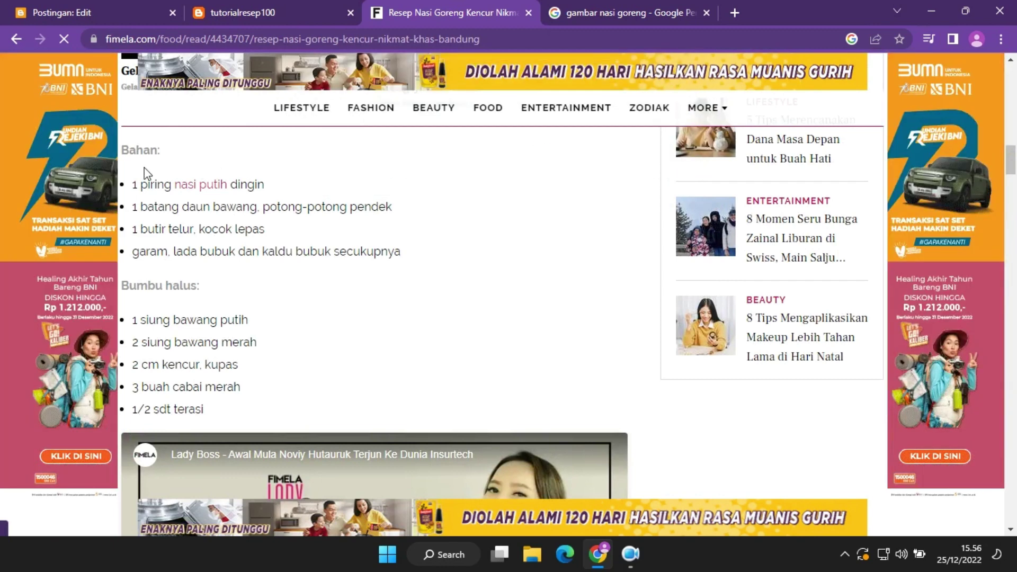
# Copy the ingredient lists from 'Bahan' to '1/2 sdt terasi' and return to Blogger.
pyautogui.moveTo(122, 151); pyautogui.dragTo(280, 414)
pyautogui.rightClick(229, 227)
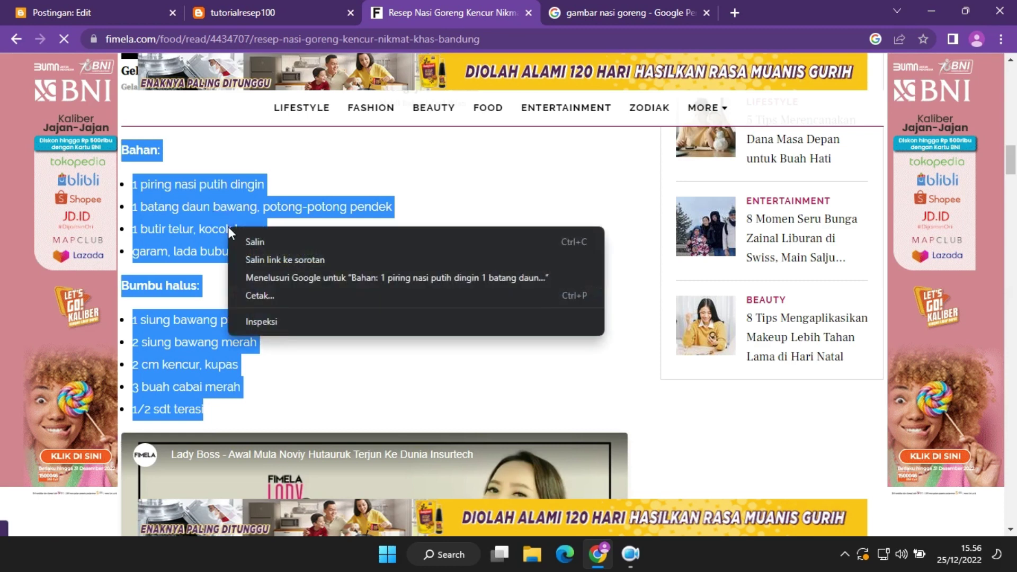
pyautogui.click(254, 242)
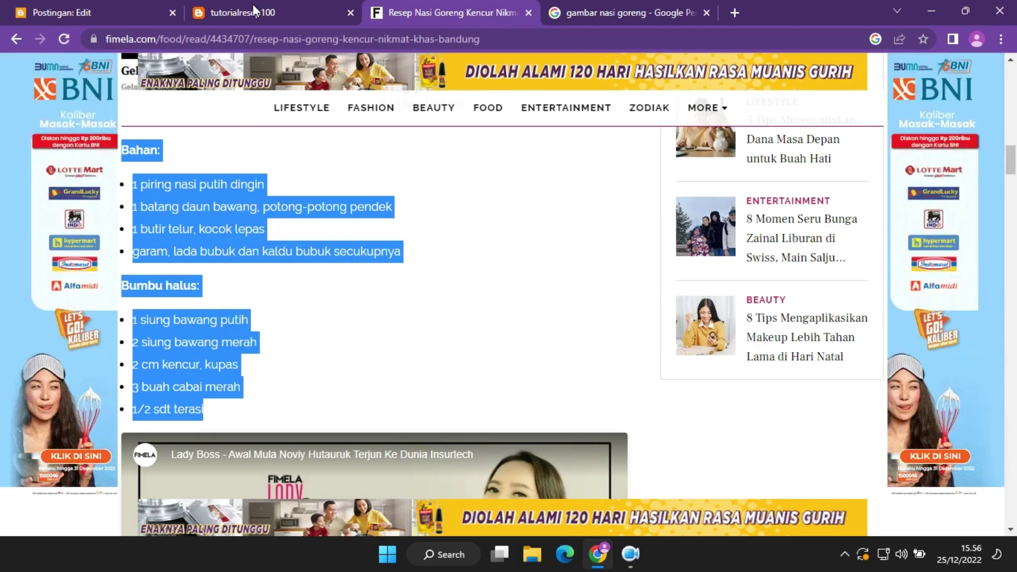
pyautogui.click(253, 11)
pyautogui.click(107, 11)
pyautogui.click(191, 405)
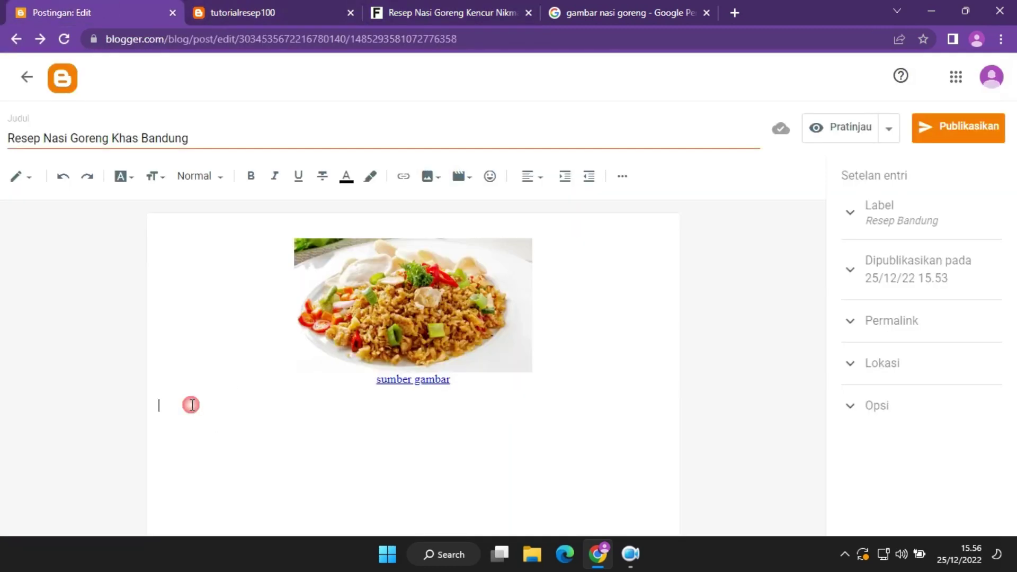
# Paste the ingredient lists below the photo and check their text colour.
pyautogui.rightClick(191, 405)
pyautogui.click(256, 291)
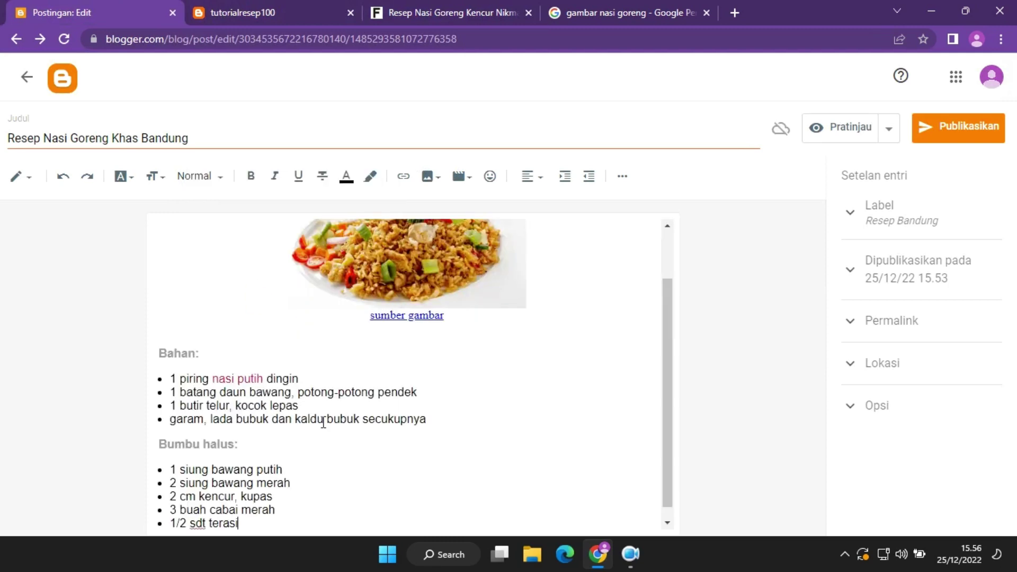
pyautogui.moveTo(265, 525); pyautogui.dragTo(157, 353)
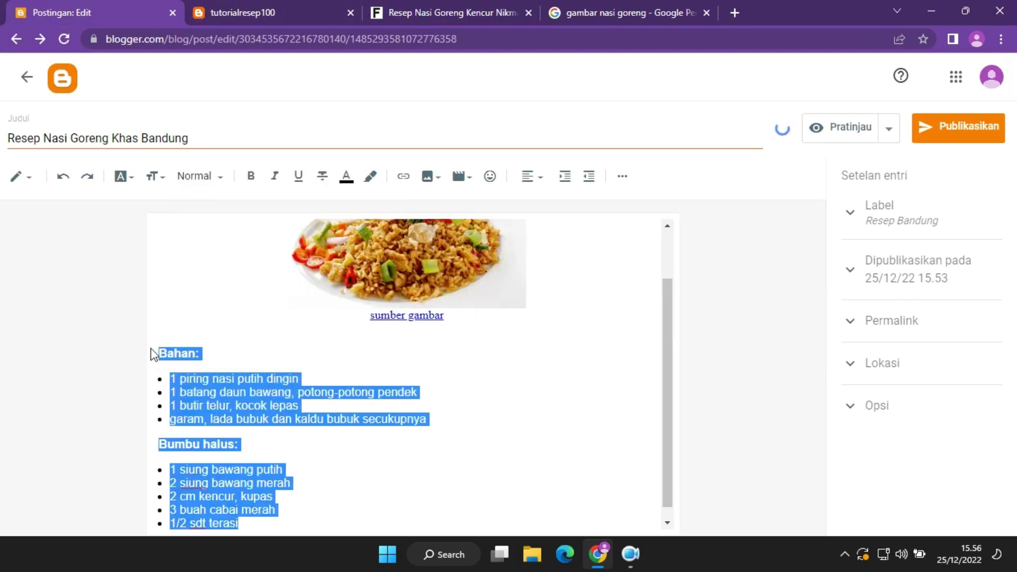
pyautogui.click(346, 176)
pyautogui.press('Escape')
pyautogui.click(354, 469)
# Remove the link from 'nasi putih' in the ingredient list.
pyautogui.moveTo(263, 379); pyautogui.dragTo(219, 379)
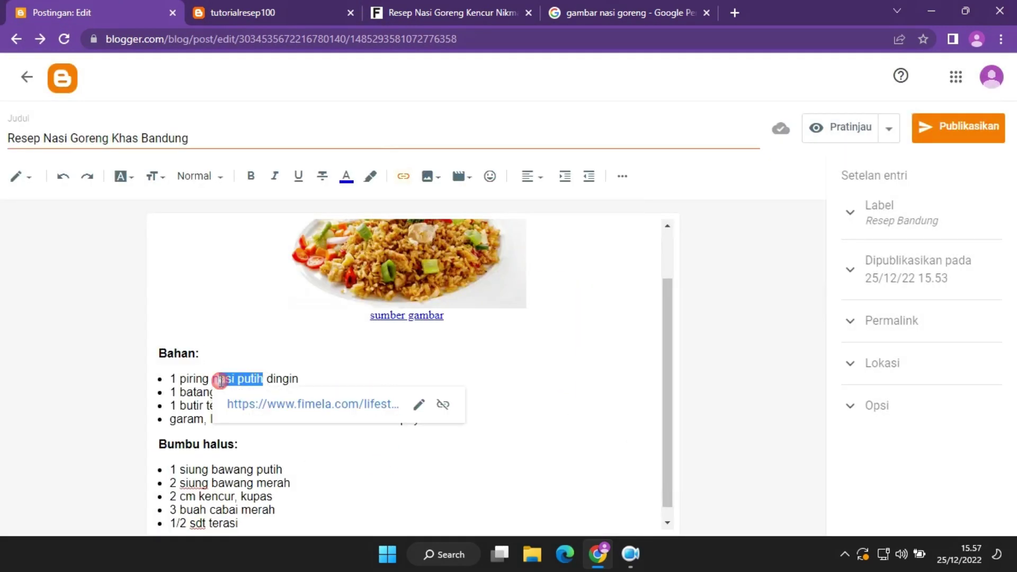
pyautogui.moveTo(263, 378); pyautogui.dragTo(205, 370)
pyautogui.click(443, 405)
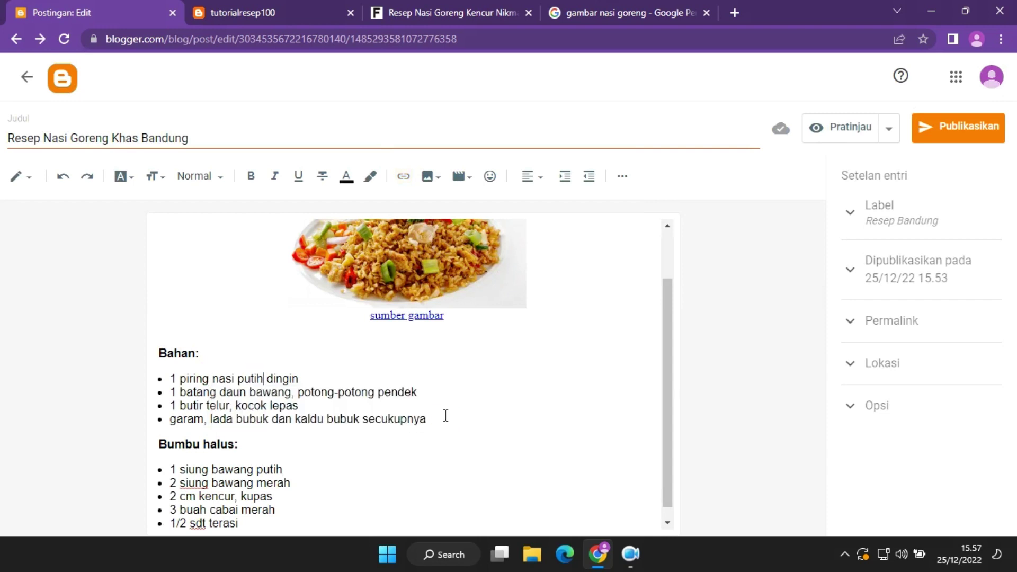
# End the list after '1/2 sdt terasi' and add a bold 'Cara Pembuatan' heading.
pyautogui.click(369, 528)
pyautogui.press('Return')
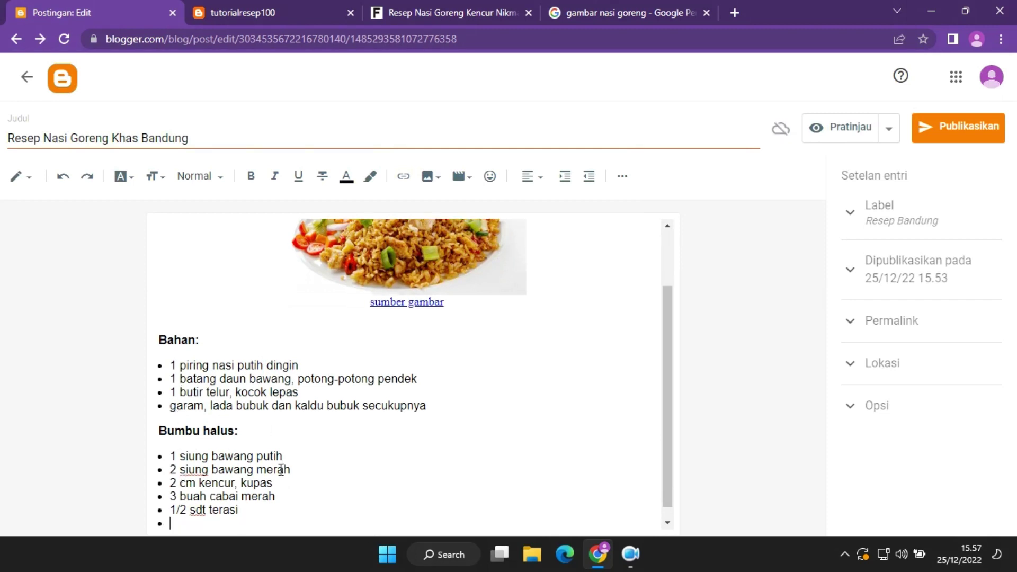
pyautogui.press('Return')
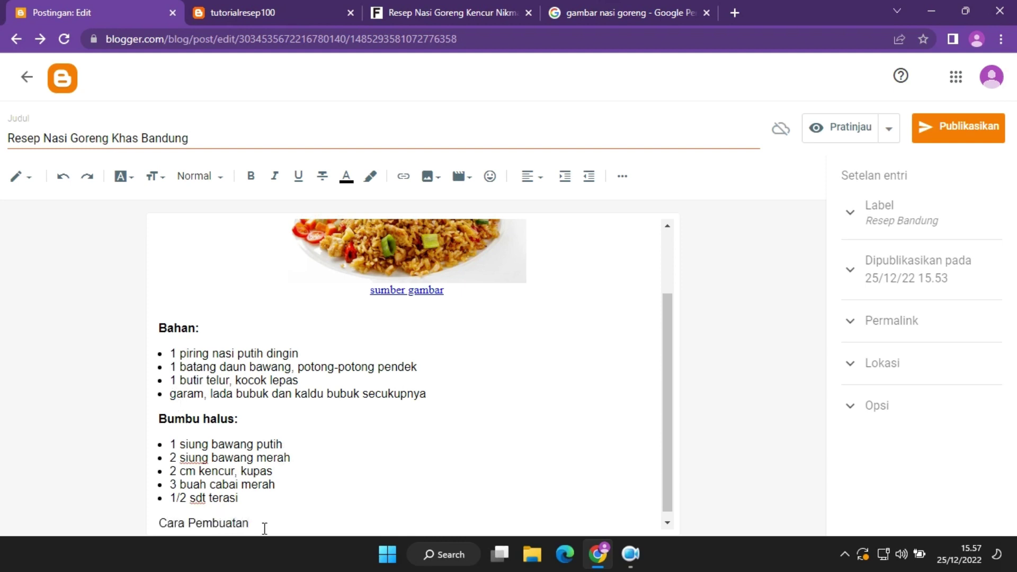
pyautogui.moveTo(141, 524); pyautogui.dragTo(145, 529)
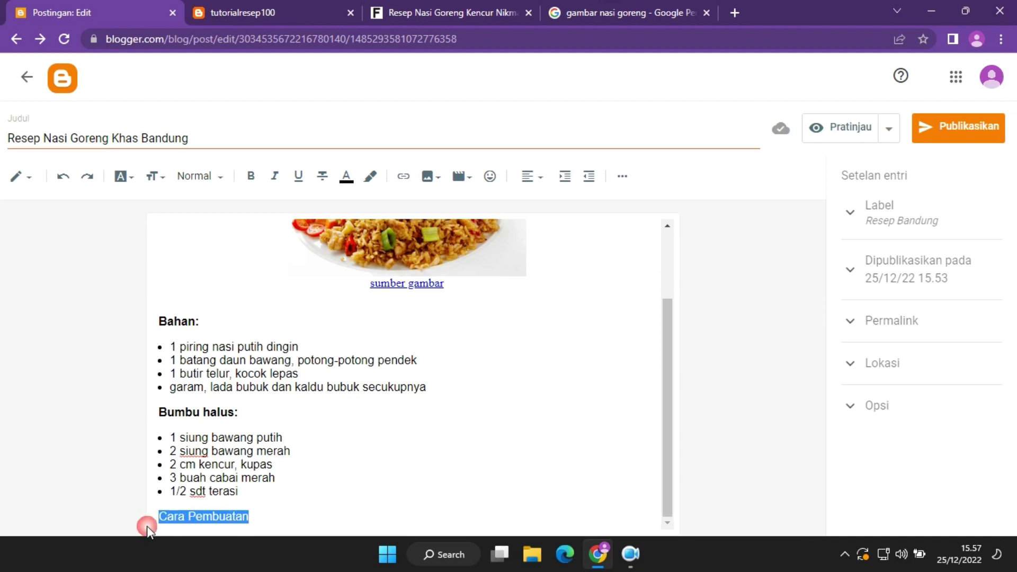
pyautogui.hotkey('ctrl', 'b')
pyautogui.click(284, 512)
pyautogui.press('Return')
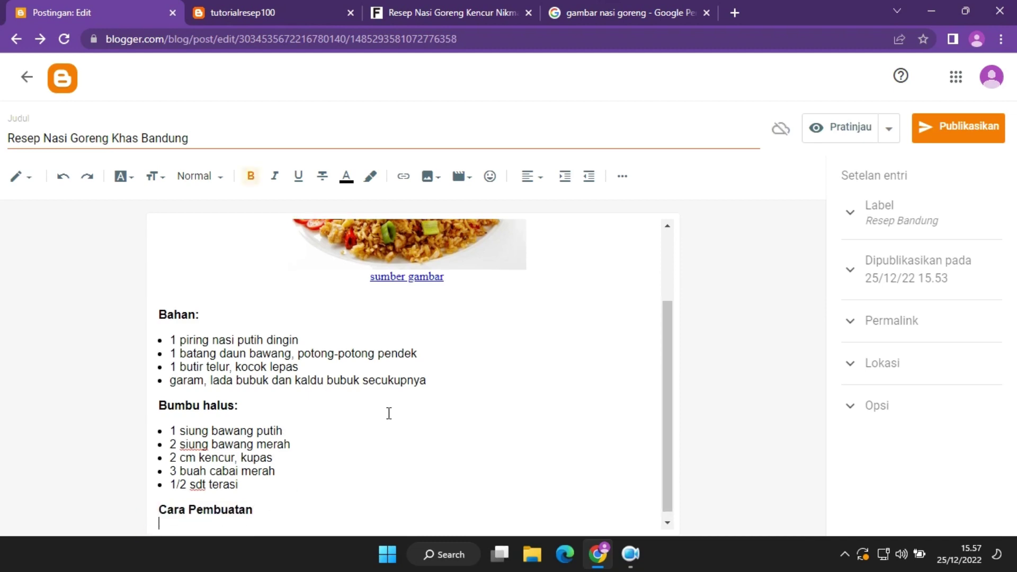
pyautogui.click(475, 8)
# Copy the four numbered cooking steps from the Fimela article and return to Blogger.
pyautogui.moveTo(1012, 180); pyautogui.dragTo(1015, 247)
pyautogui.scroll(-1, 247, 365)
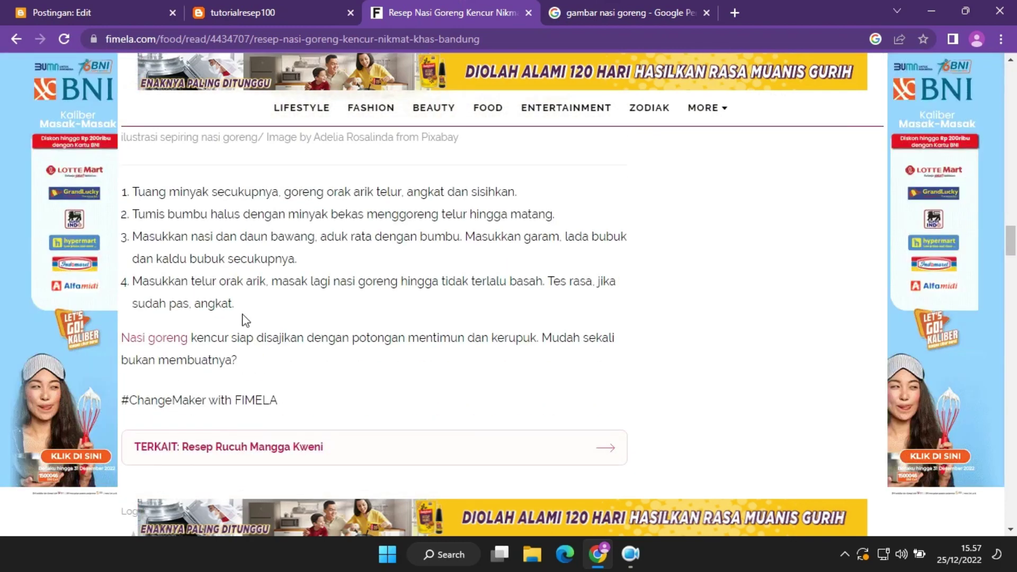
pyautogui.moveTo(242, 316); pyautogui.dragTo(123, 187)
pyautogui.rightClick(147, 190)
pyautogui.click(169, 206)
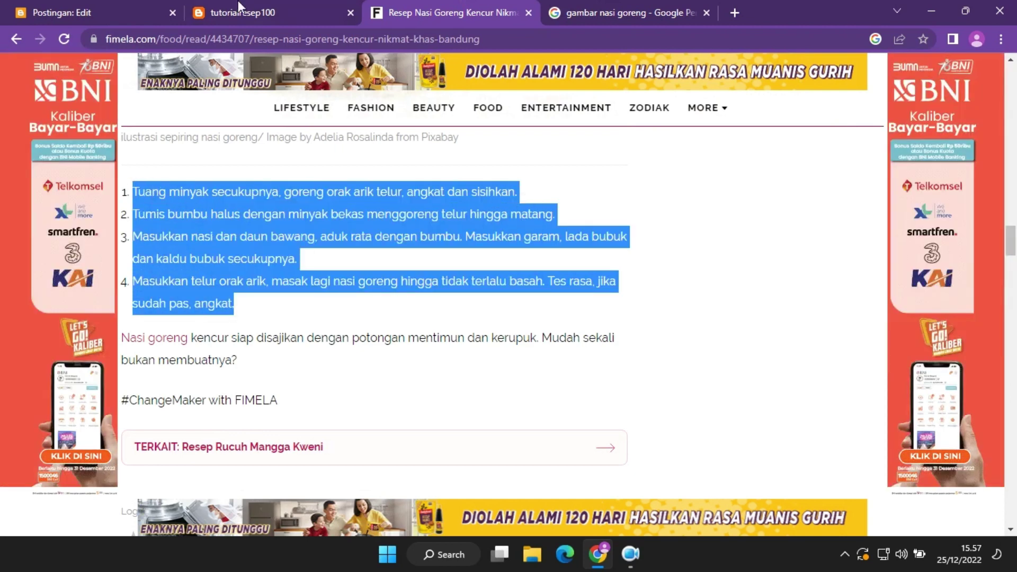
pyautogui.click(237, 11)
pyautogui.click(150, 13)
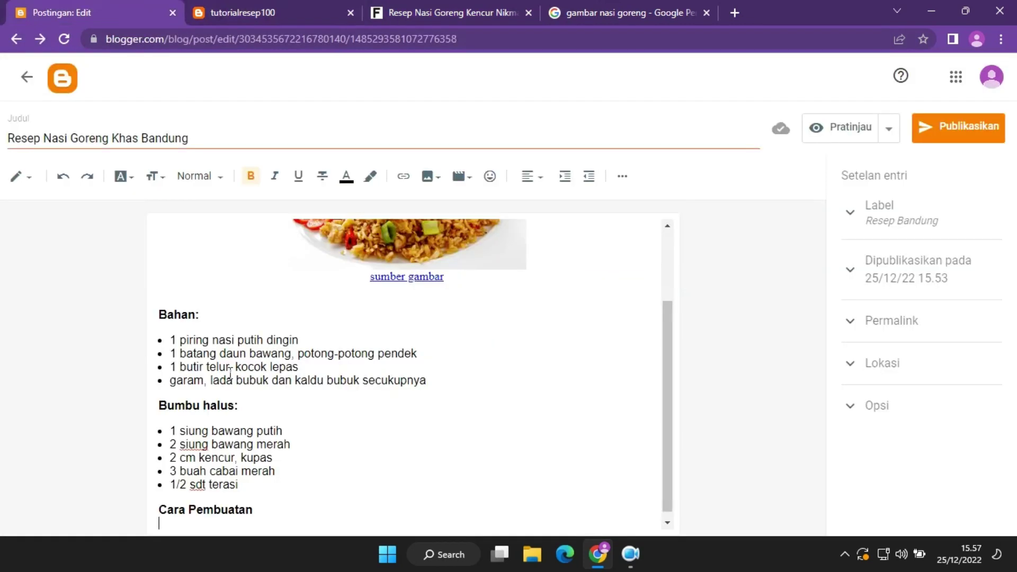
# Paste the four cooking steps under 'Cara Pembuatan' and end the numbered list after step 4.
pyautogui.click(200, 525)
pyautogui.rightClick(200, 526)
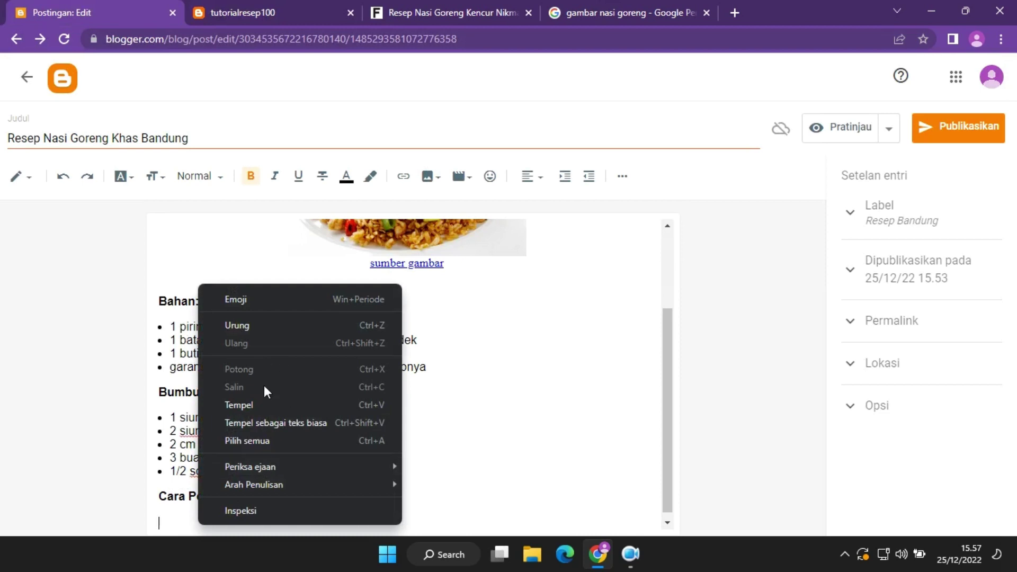
pyautogui.click(261, 415)
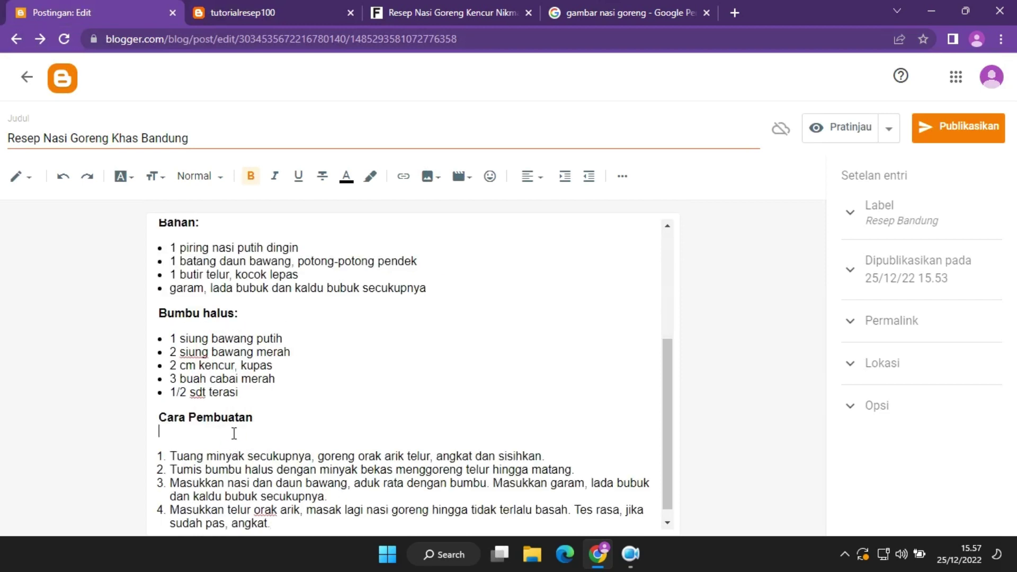
pyautogui.press('BackSpace')
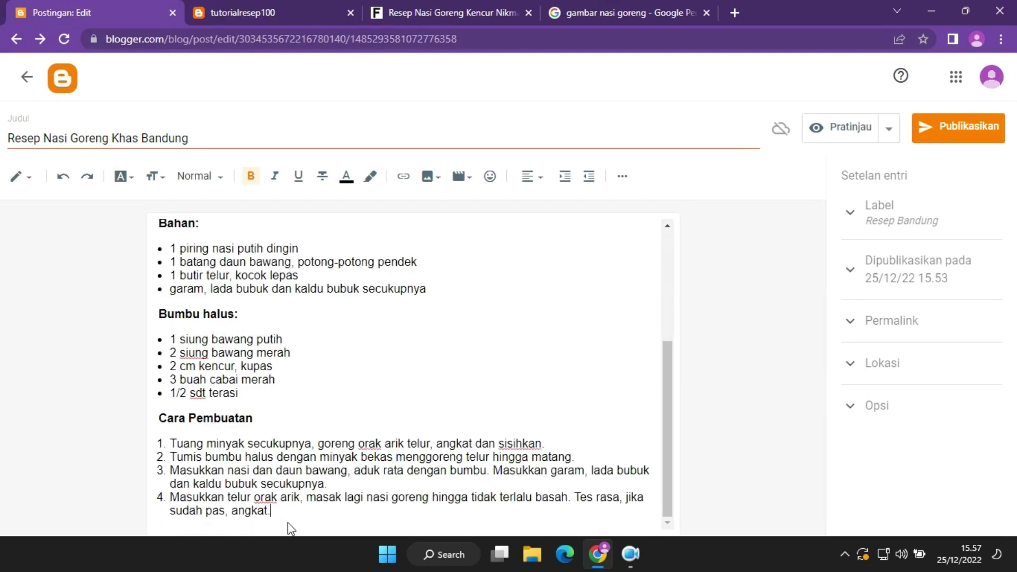
pyautogui.scroll(4, 558, 390)
pyautogui.scroll(-4, 465, 401)
pyautogui.scroll(4, 398, 418)
pyautogui.scroll(-4, 341, 429)
pyautogui.hotkey('ctrl', 'End')
pyautogui.press('Return')
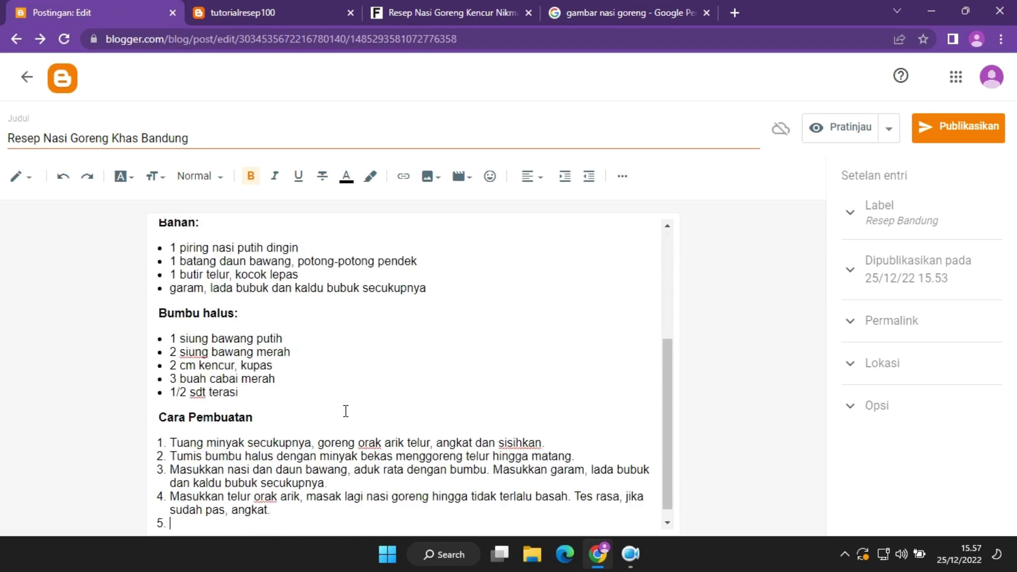
pyautogui.press('Return')
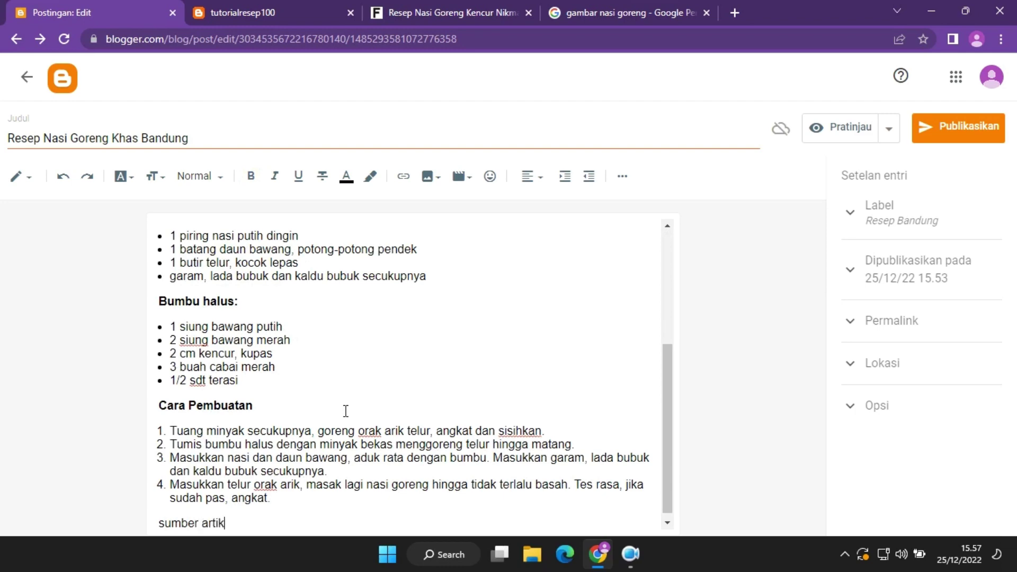
# Paste the Fimela article address after 'sumber artikel' and make it a clickable link.
pyautogui.click(474, 6)
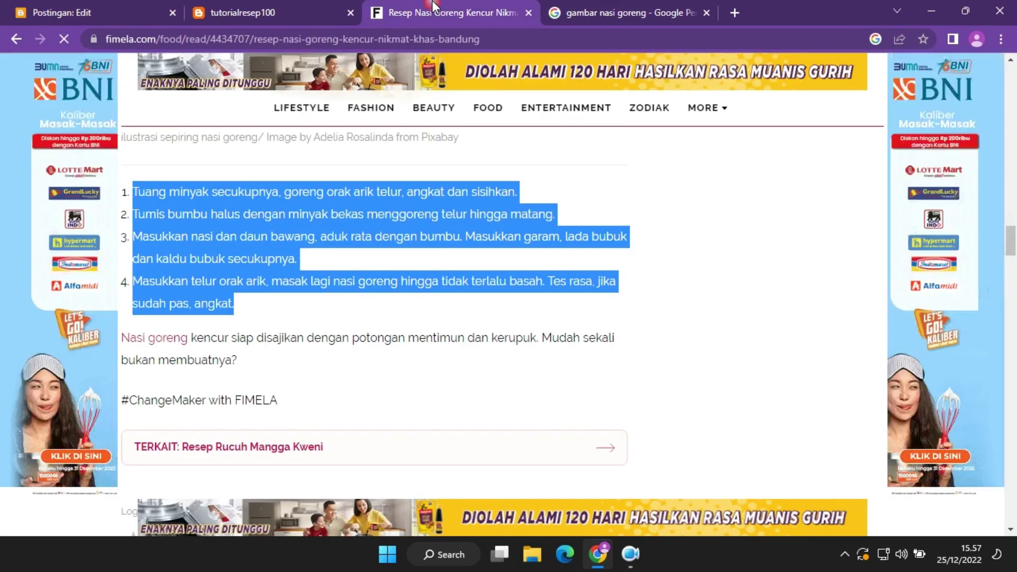
pyautogui.click(417, 31)
pyautogui.click(90, 7)
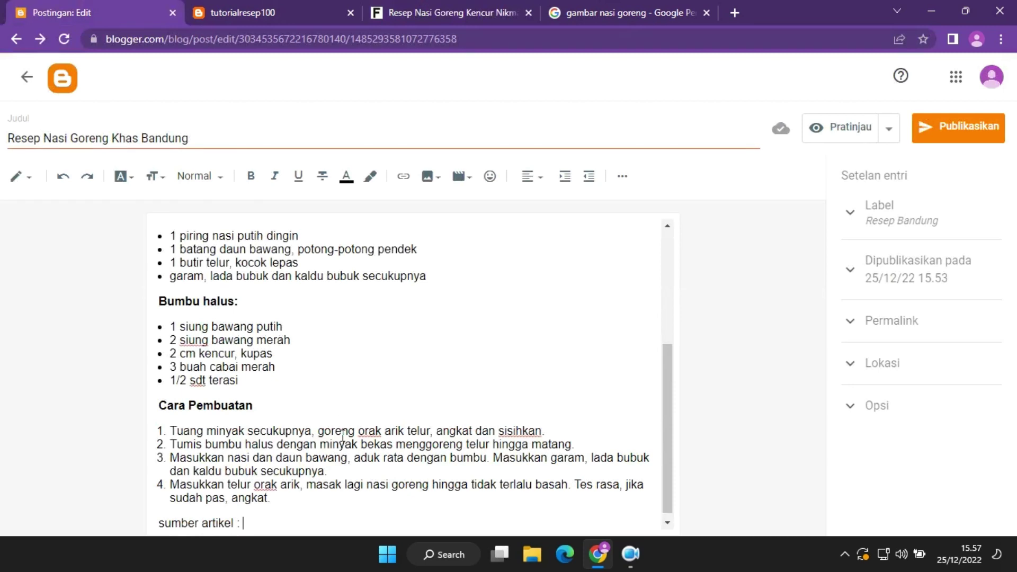
pyautogui.hotkey('ctrl', 'v')
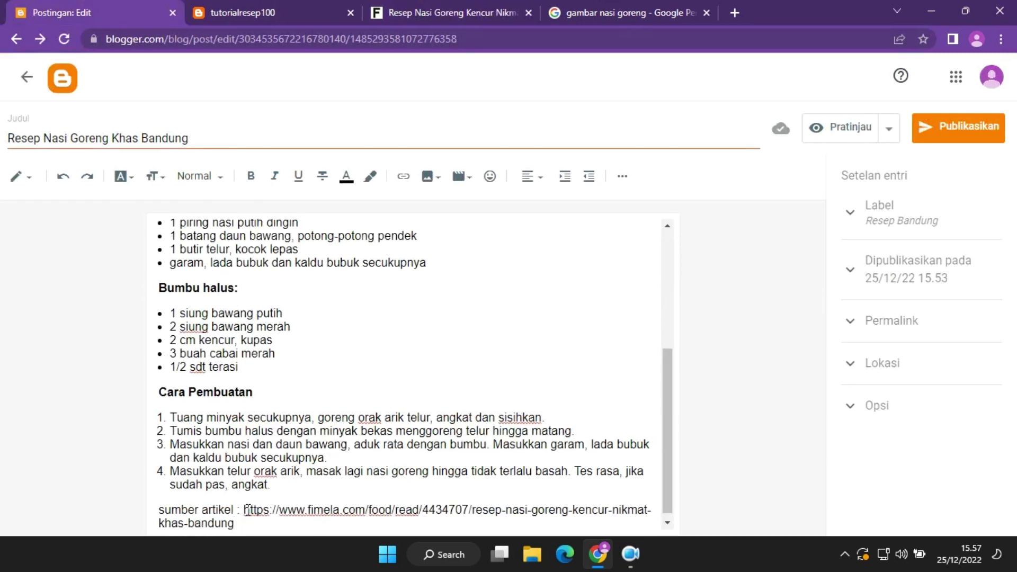
pyautogui.moveTo(245, 510); pyautogui.dragTo(236, 525)
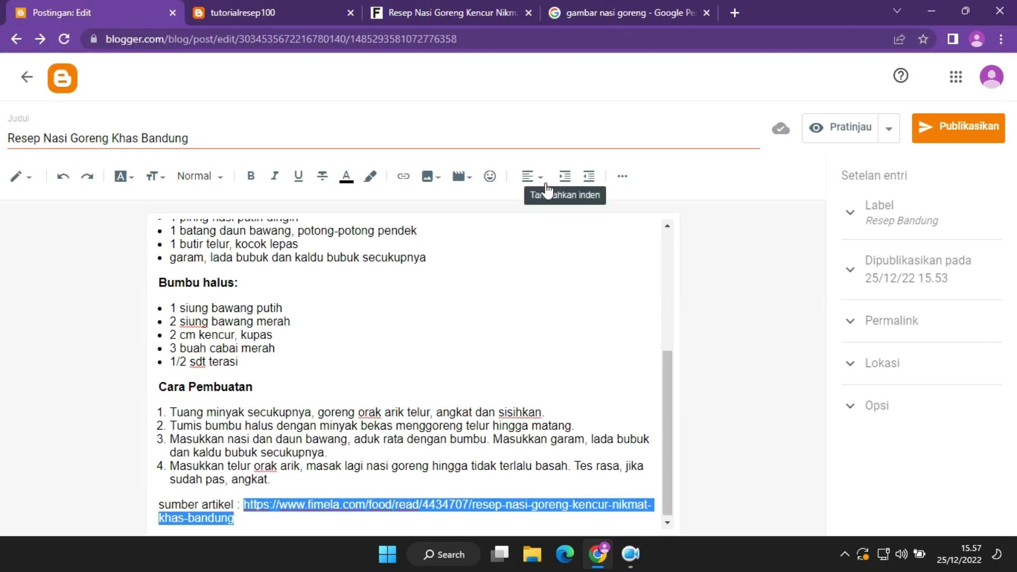
pyautogui.click(407, 181)
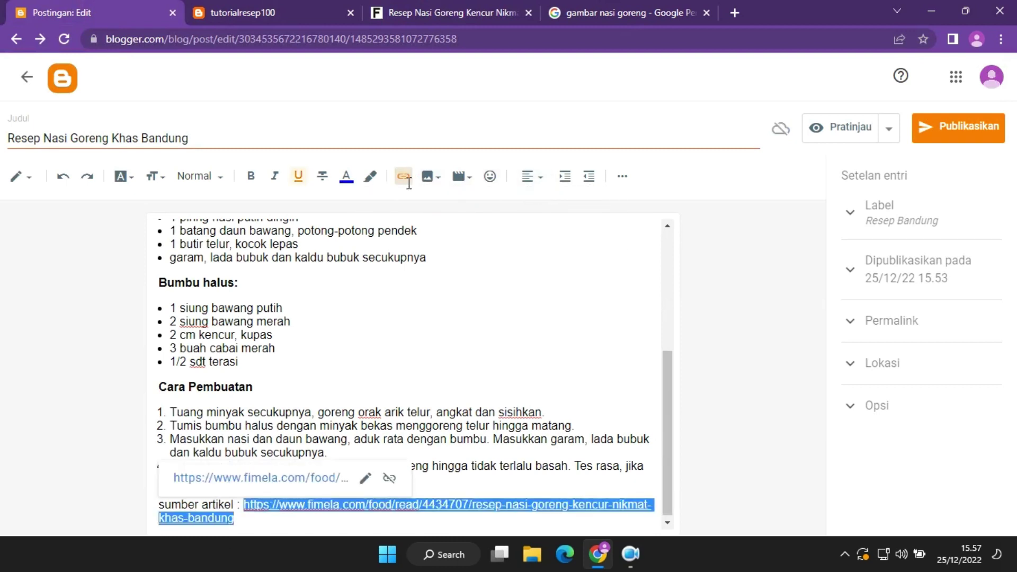
pyautogui.click(588, 453)
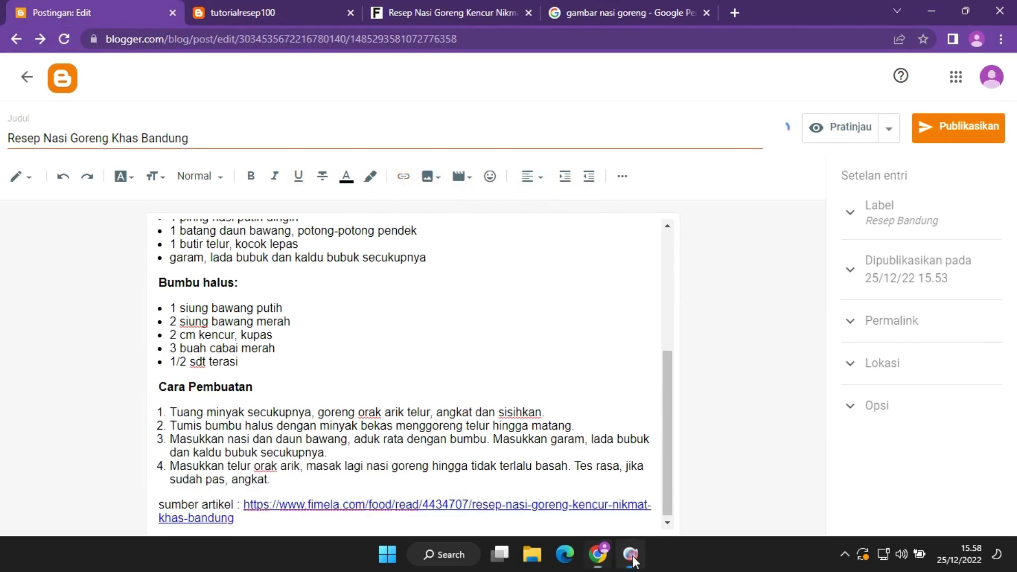
pyautogui.moveTo(667, 498); pyautogui.dragTo(702, 287)
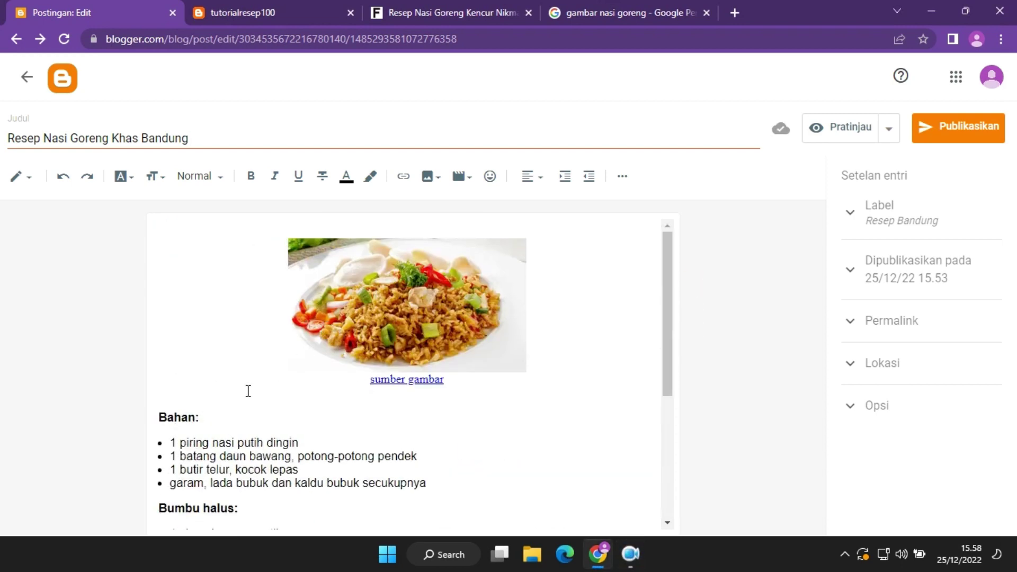
pyautogui.click(316, 220)
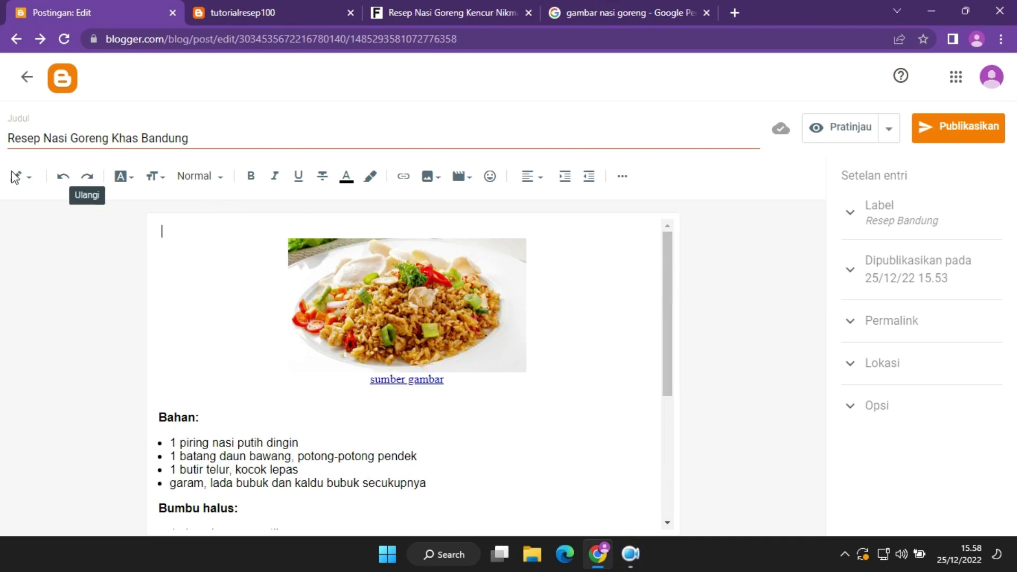
pyautogui.click(34, 185)
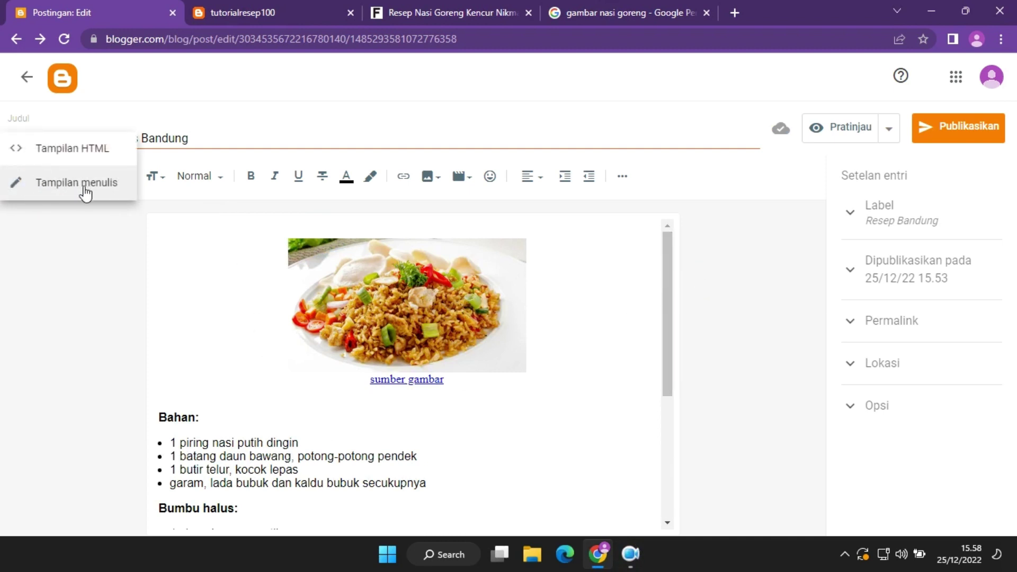
pyautogui.click(102, 160)
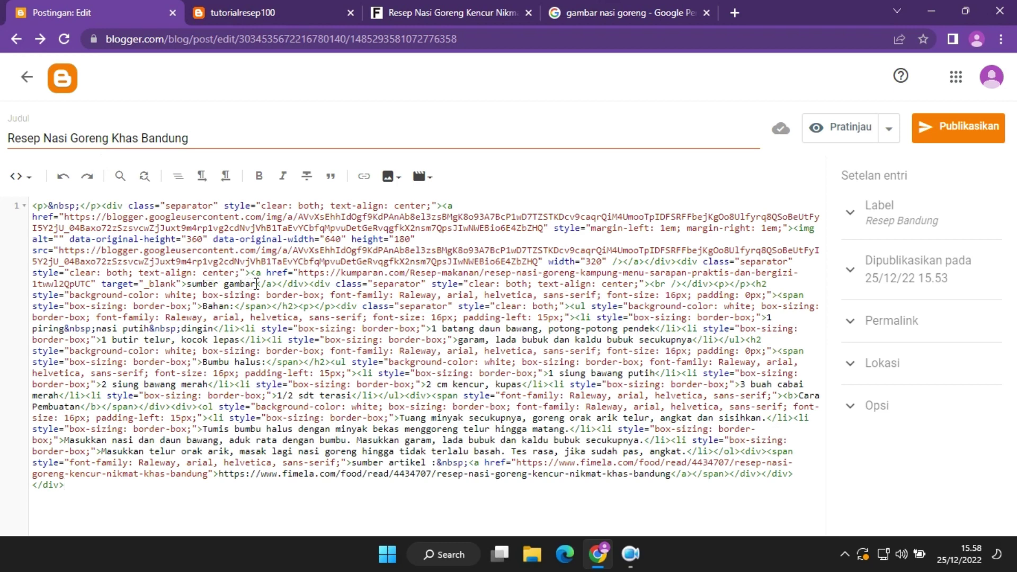
pyautogui.click(257, 284)
pyautogui.write('da')
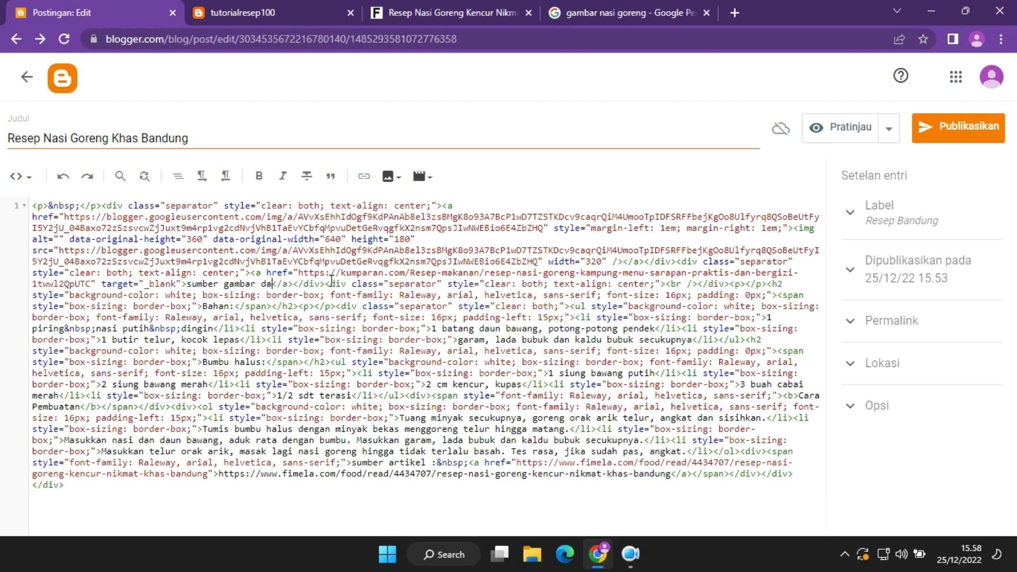
pyautogui.write('ri')
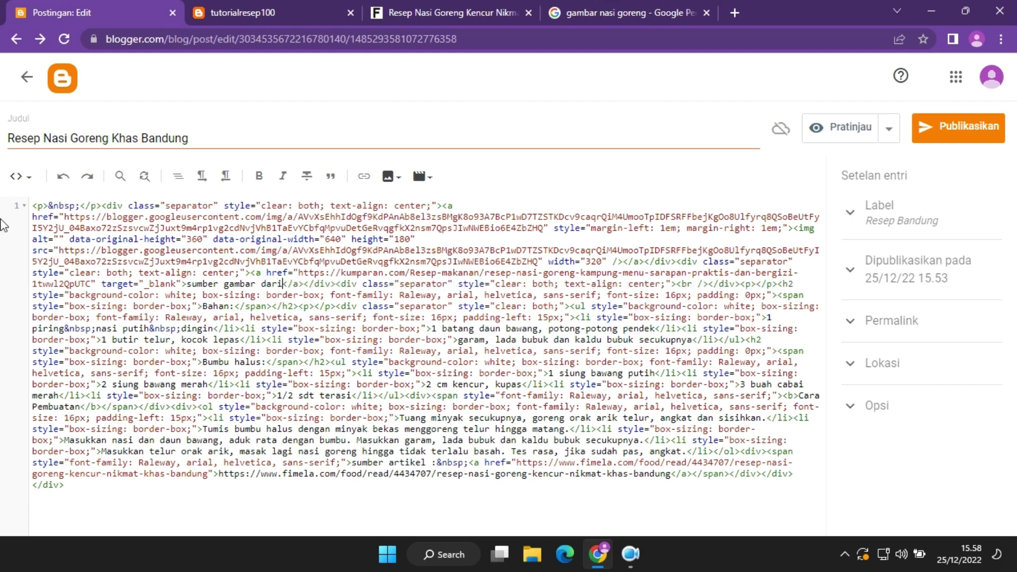
pyautogui.click(19, 176)
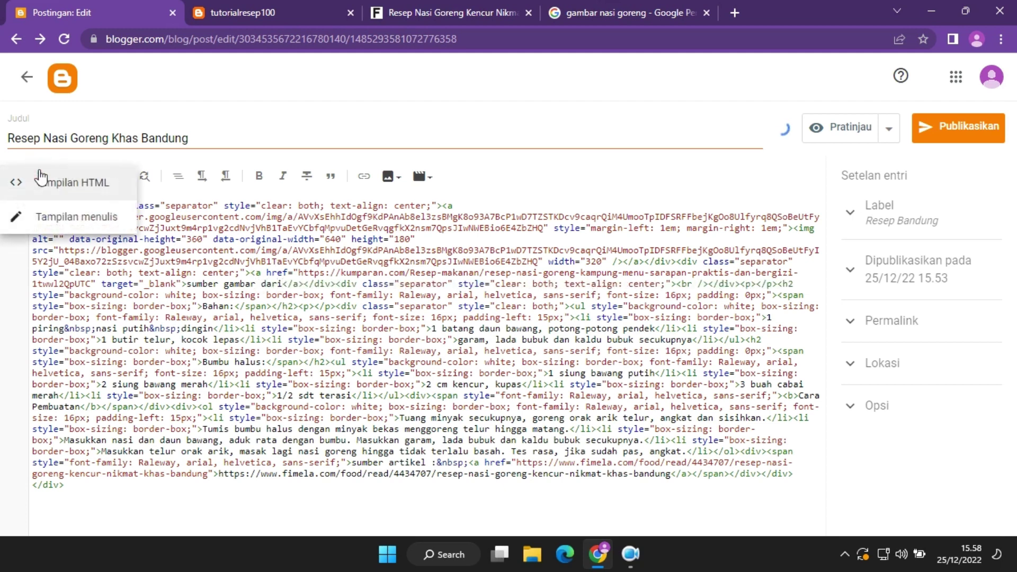
pyautogui.click(72, 226)
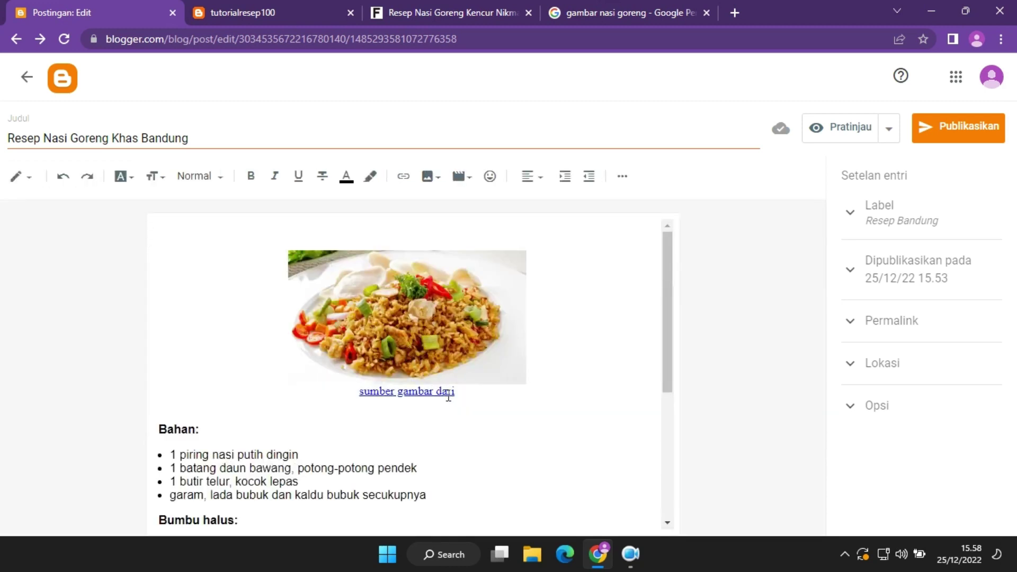
pyautogui.moveTo(454, 394); pyautogui.dragTo(358, 392)
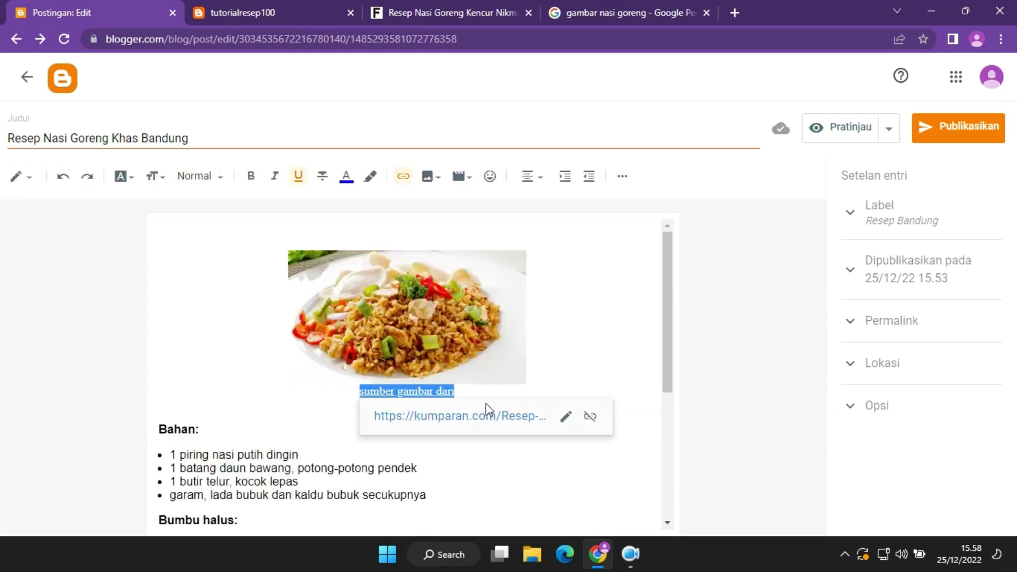
pyautogui.click(489, 392)
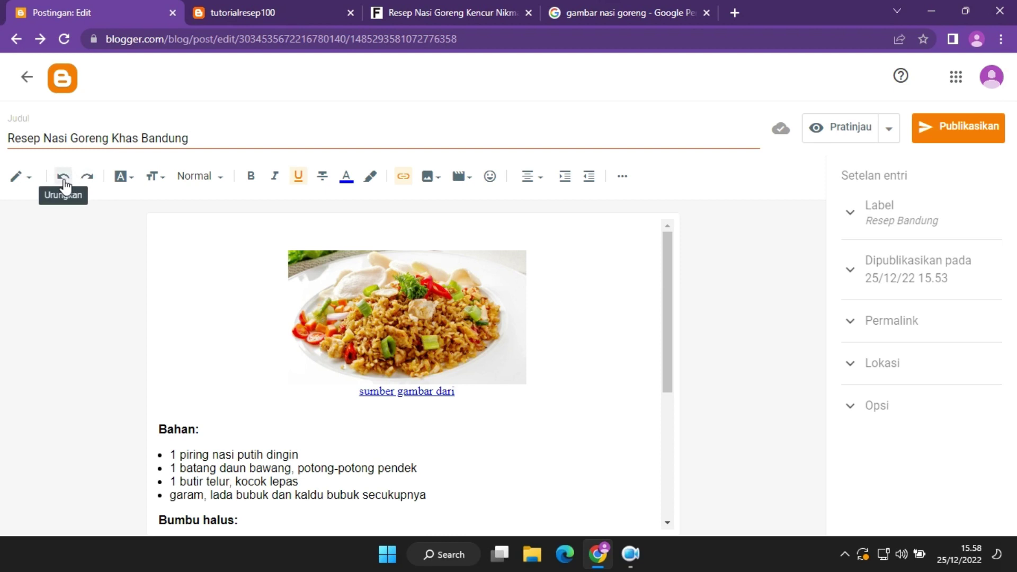
pyautogui.click(63, 177)
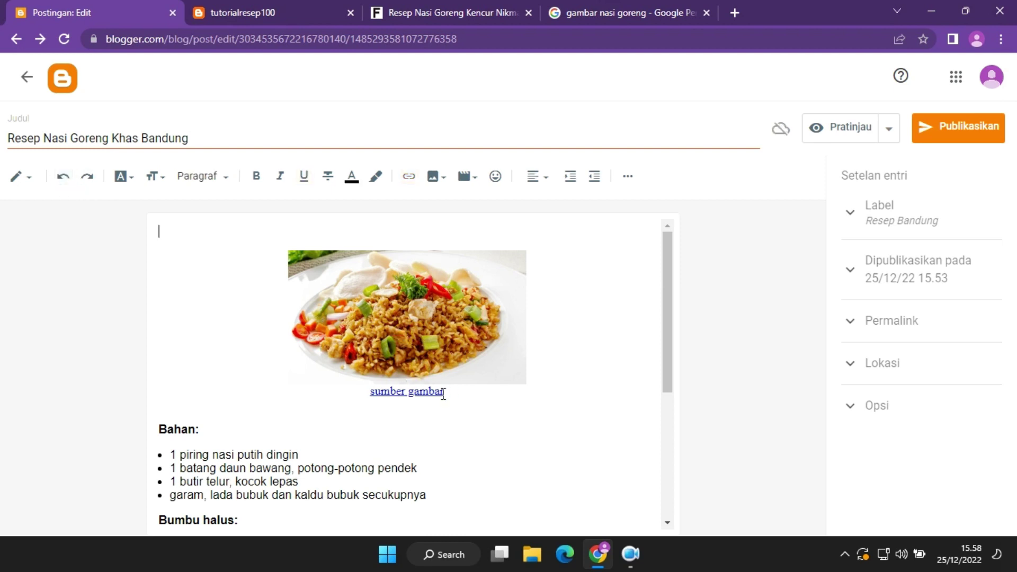
# Redo the undone caption edit and look through the font list without changing anything.
pyautogui.click(85, 177)
pyautogui.click(122, 179)
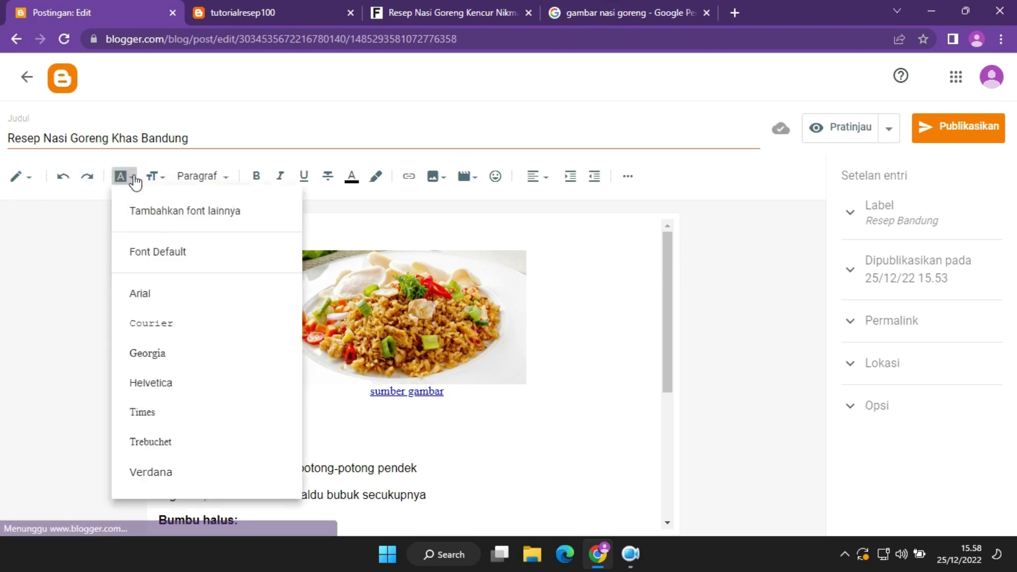
pyautogui.click(500, 456)
pyautogui.scroll(-1, 279, 429)
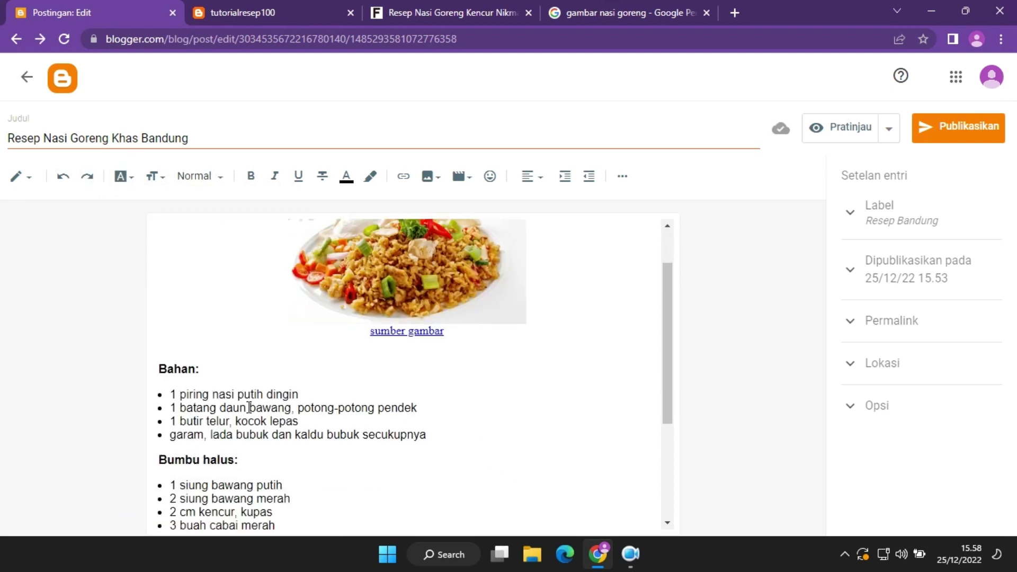
pyautogui.scroll(1, 618, 388)
pyautogui.moveTo(668, 344); pyautogui.dragTo(686, 445)
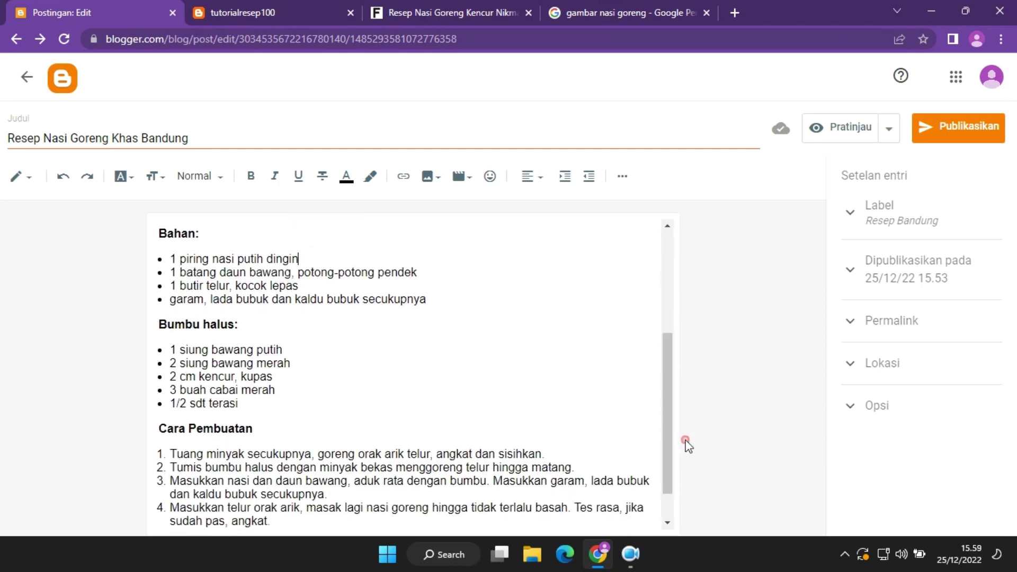
pyautogui.click(123, 177)
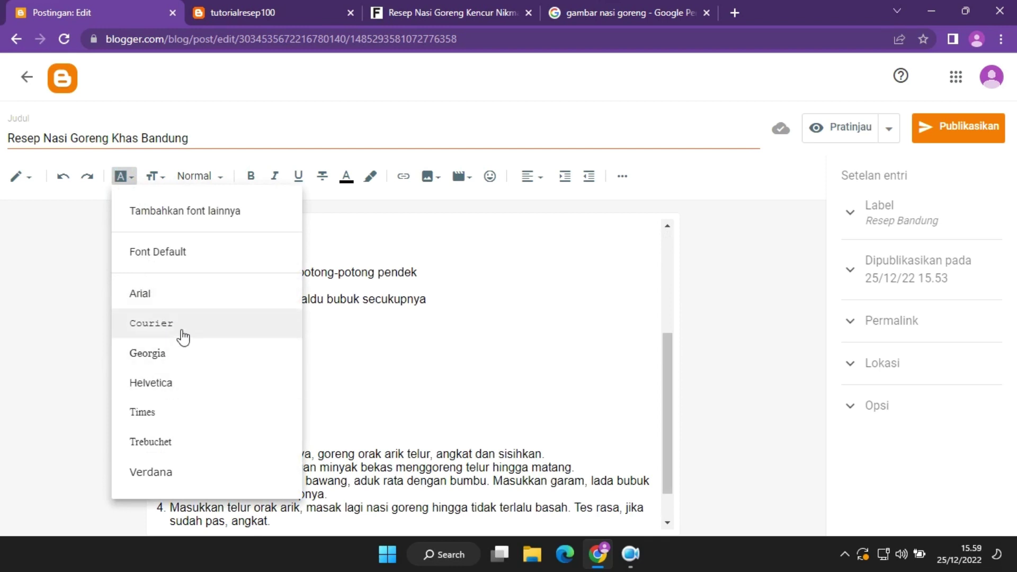
pyautogui.click(354, 336)
# Set the 'Bahan:' heading font to Courier, then change it to Arial.
pyautogui.moveTo(212, 231); pyautogui.dragTo(151, 431)
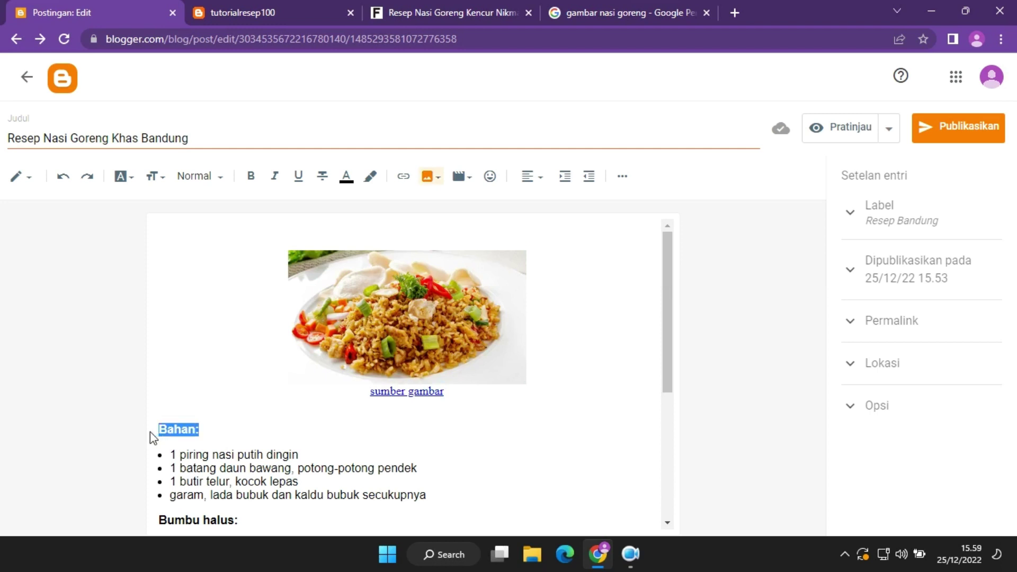
pyautogui.click(126, 176)
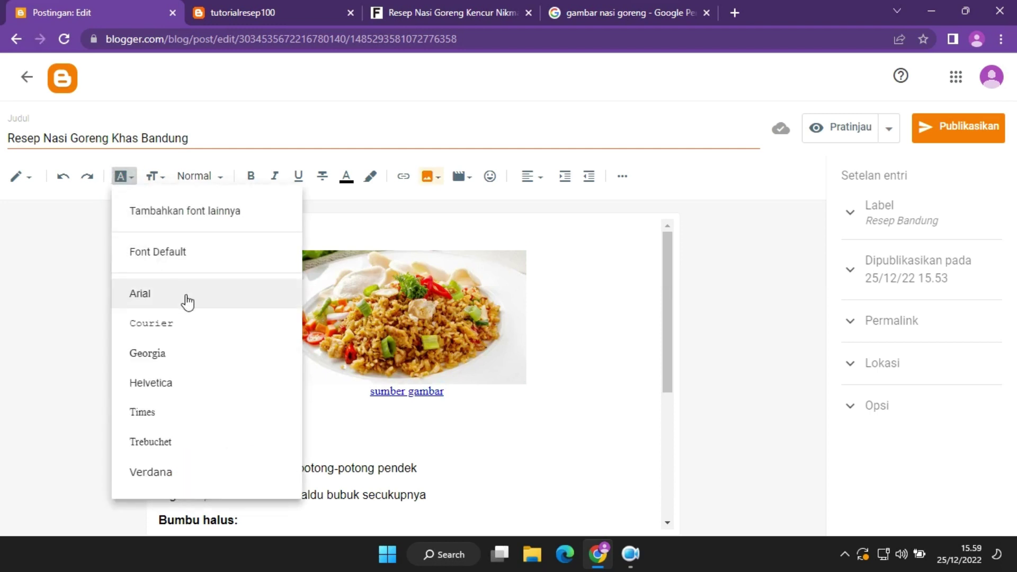
pyautogui.click(200, 329)
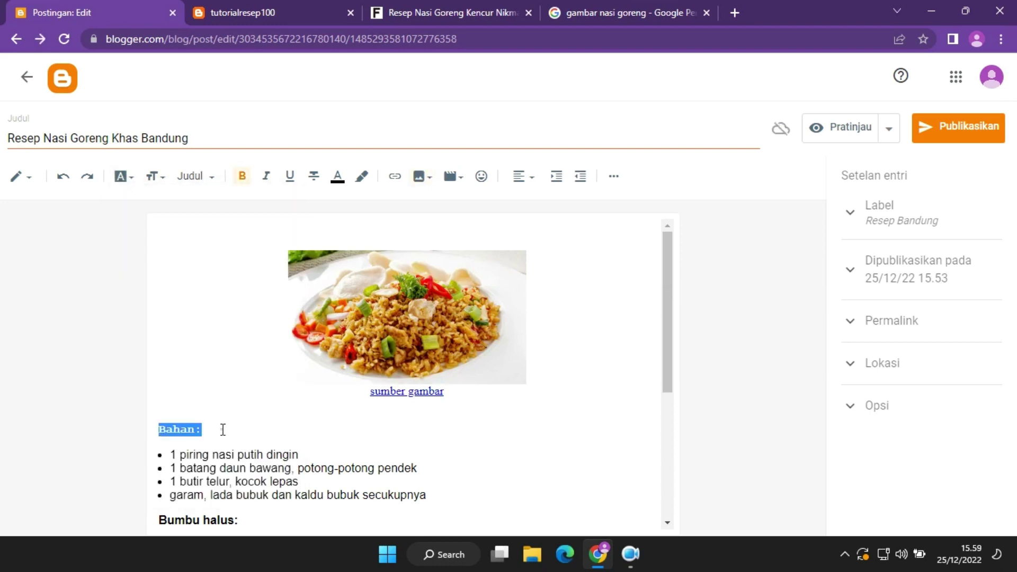
pyautogui.click(217, 432)
pyautogui.moveTo(217, 433); pyautogui.dragTo(142, 436)
pyautogui.click(126, 177)
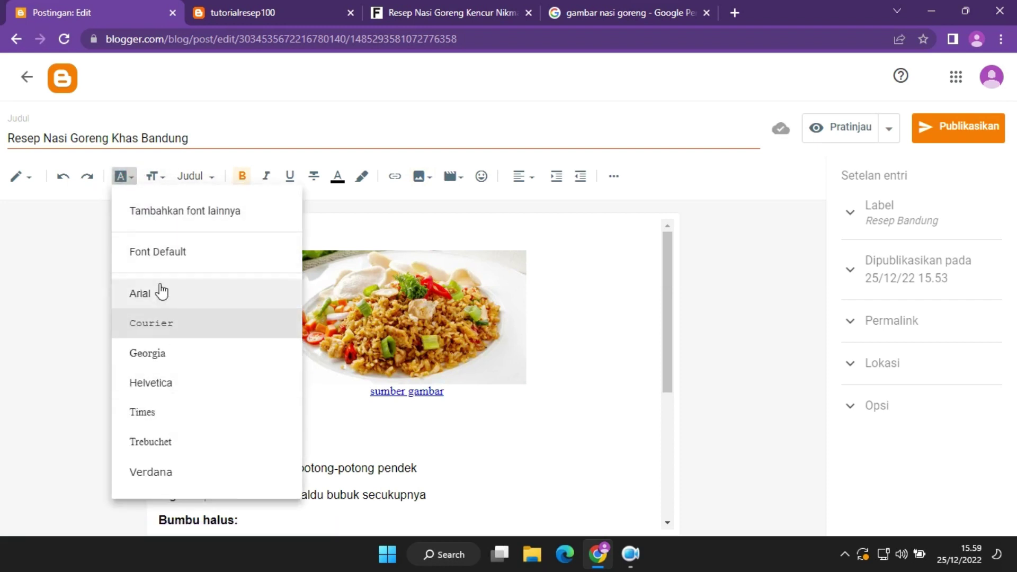
pyautogui.click(158, 293)
pyautogui.click(268, 432)
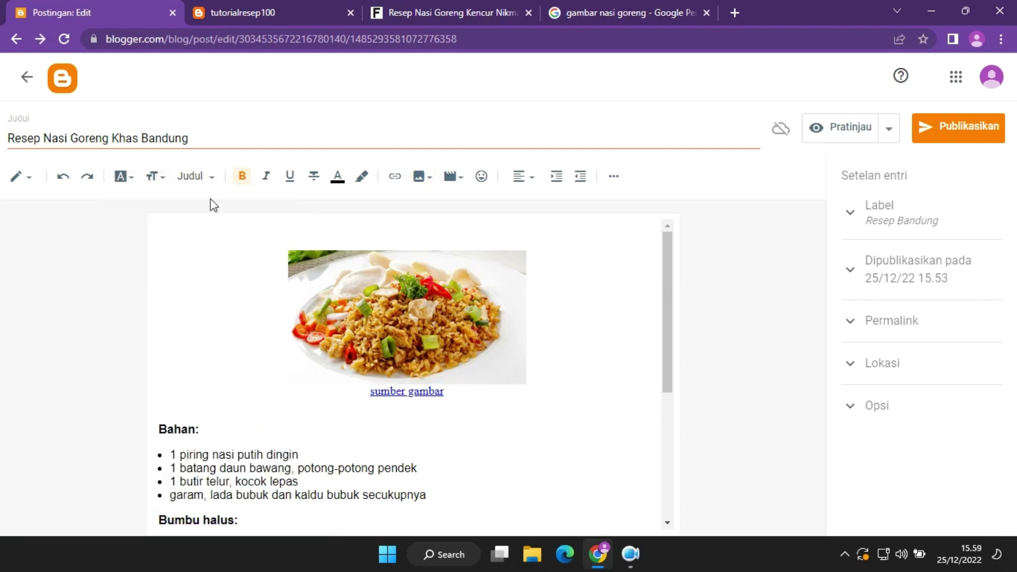
# Enlarge the 'Bahan:' and 'Bumbu halus:' headings to Besar size.
pyautogui.click(157, 177)
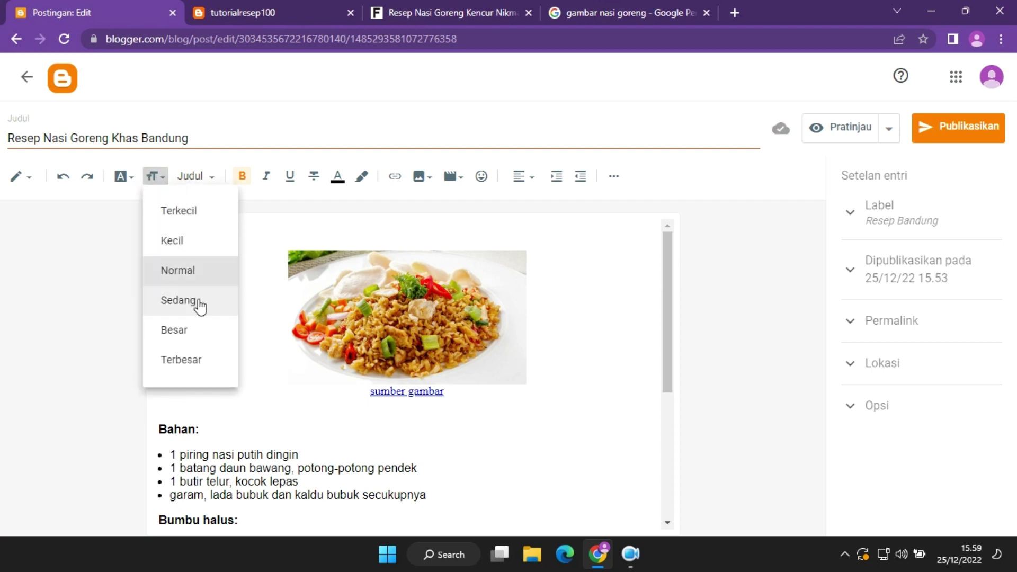
pyautogui.click(247, 428)
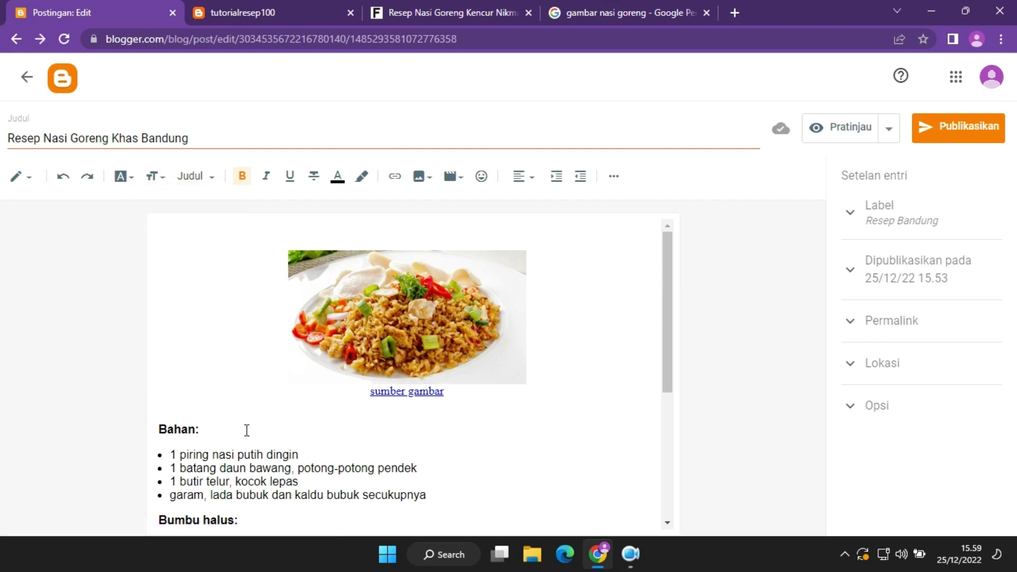
pyautogui.moveTo(202, 430); pyautogui.dragTo(154, 431)
pyautogui.click(155, 177)
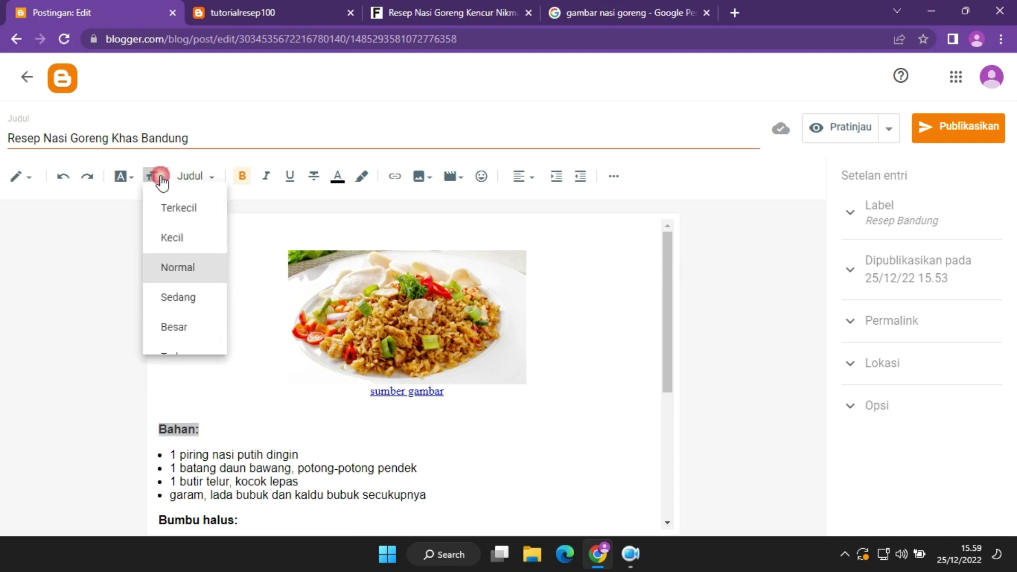
pyautogui.click(186, 331)
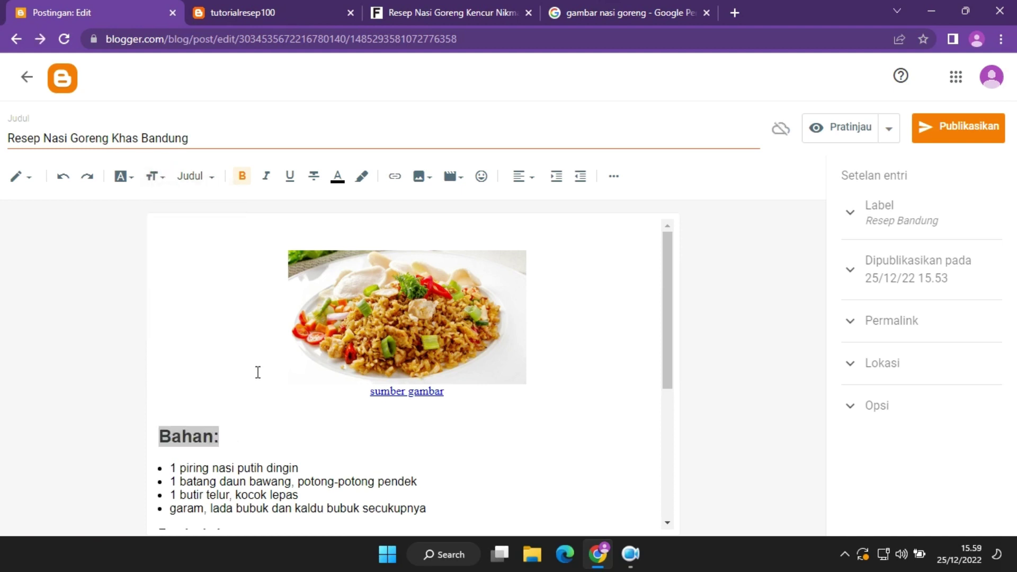
pyautogui.moveTo(667, 316); pyautogui.dragTo(672, 404)
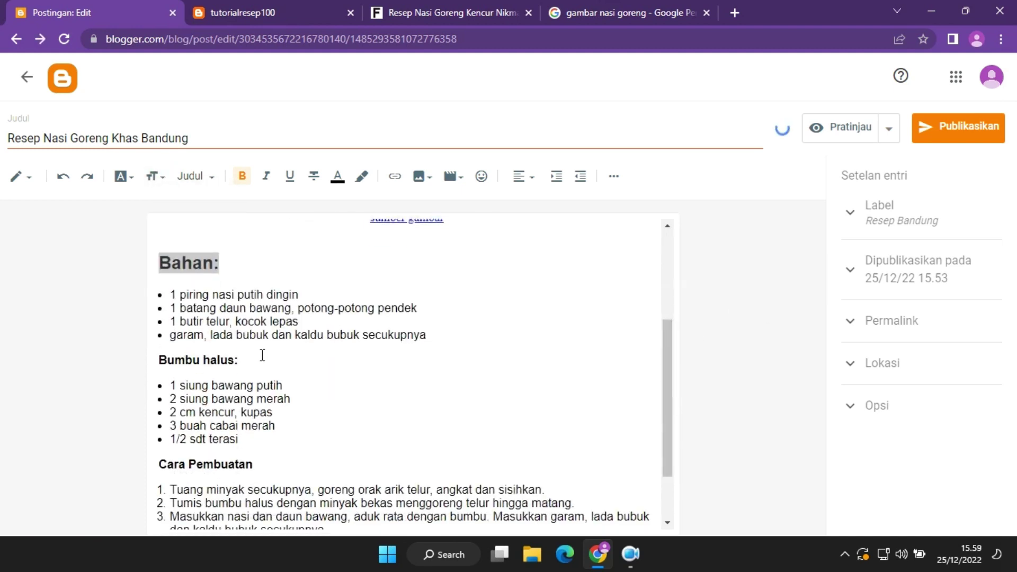
pyautogui.moveTo(261, 357); pyautogui.dragTo(147, 359)
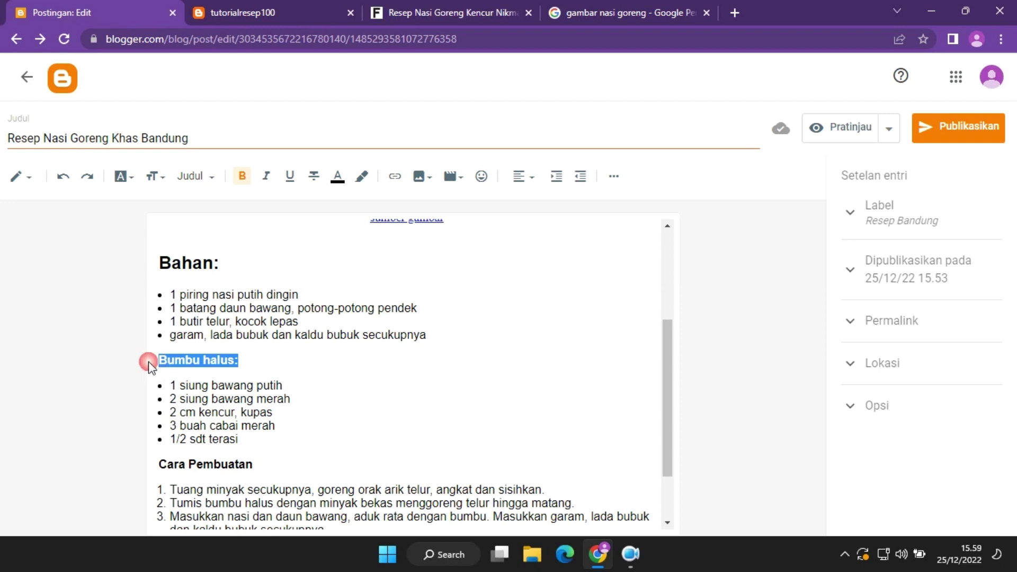
pyautogui.click(157, 178)
pyautogui.click(195, 330)
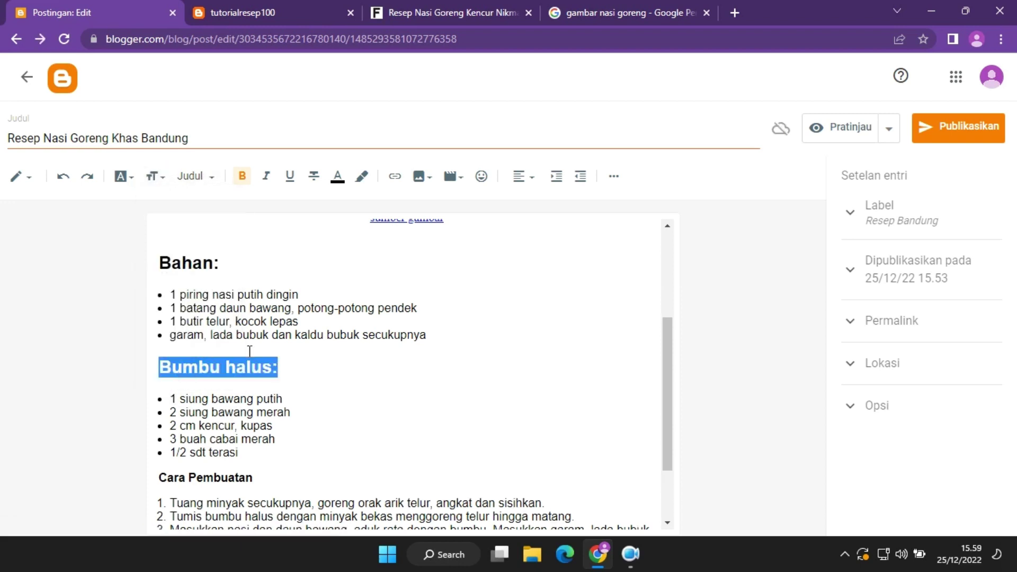
pyautogui.click(291, 386)
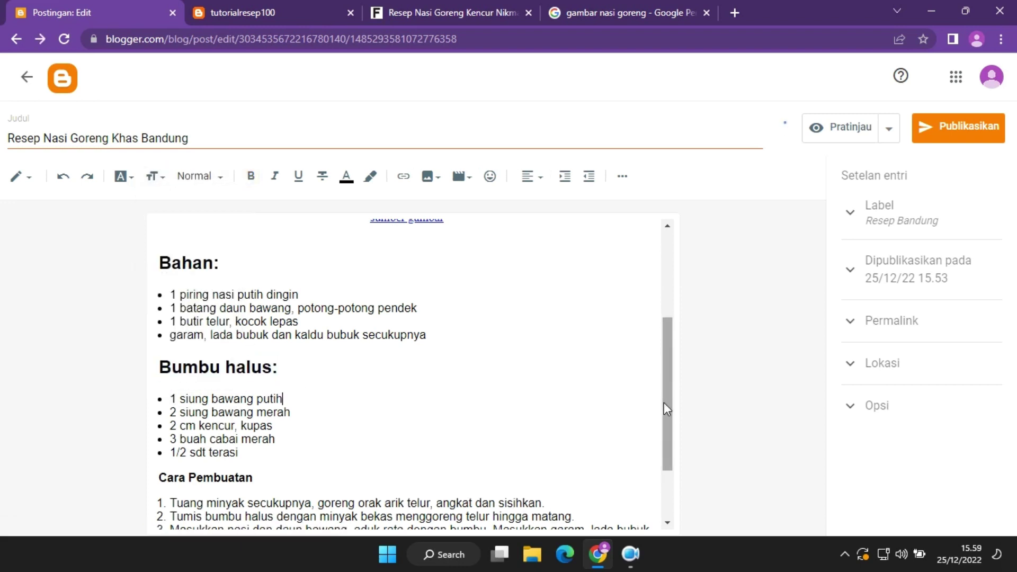
# Enlarge the 'Cara Pembuatan' heading to Besar size.
pyautogui.scroll(-2, 657, 445)
pyautogui.tripleClick(130, 382)
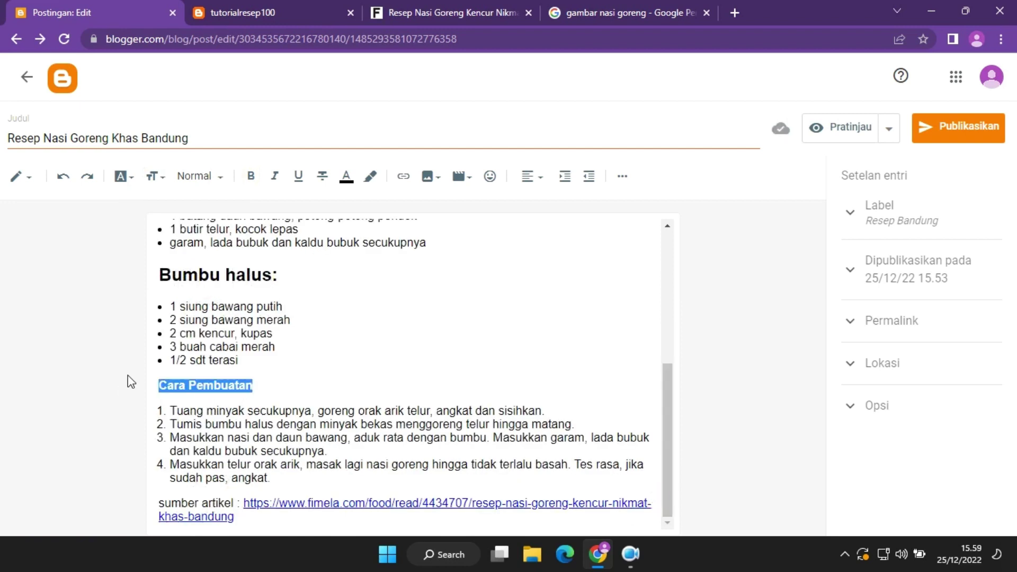
pyautogui.click(154, 176)
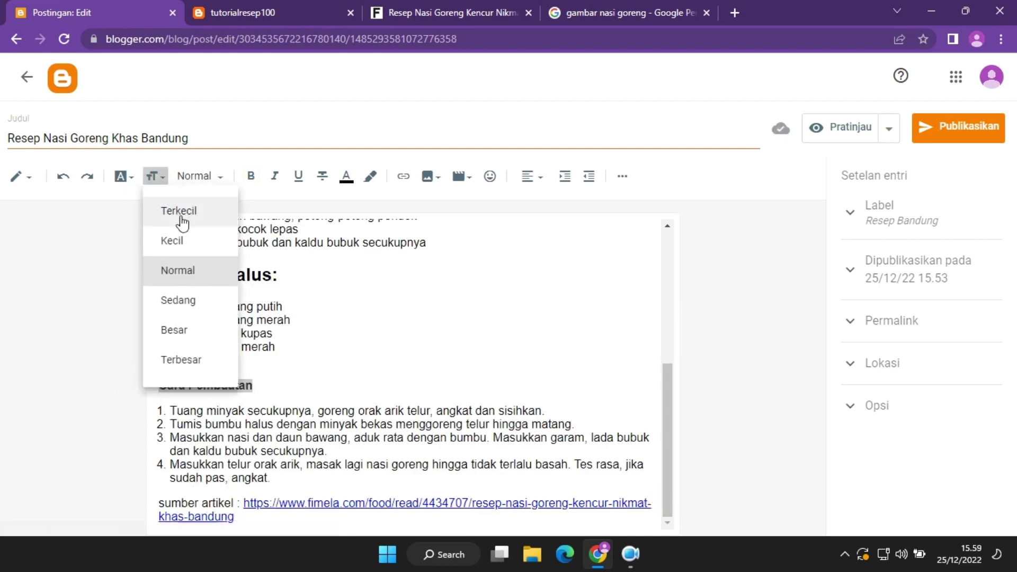
pyautogui.click(213, 331)
pyautogui.click(406, 384)
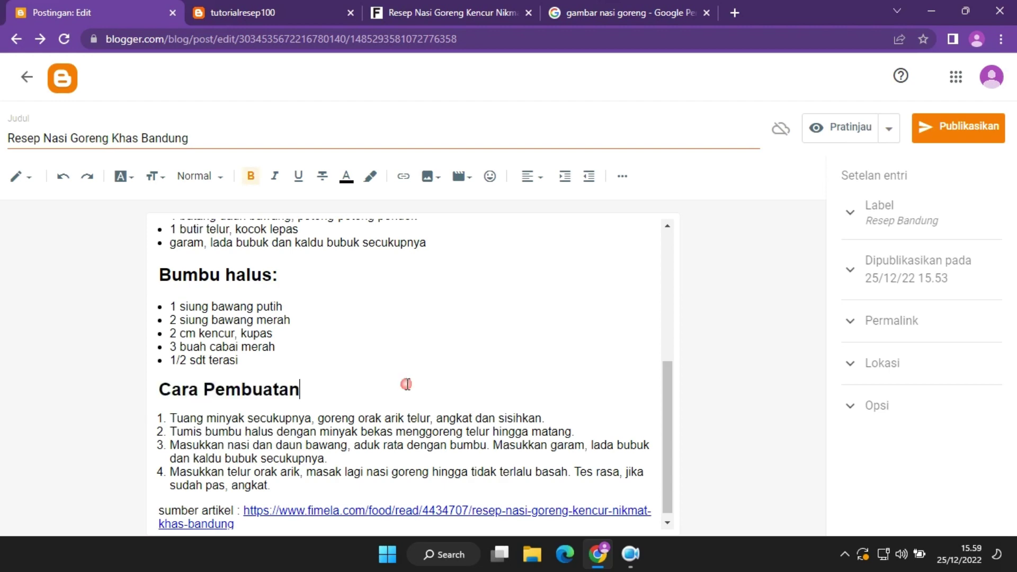
# Look at the paragraph style choices and reselect the 'Bahan:' heading.
pyautogui.moveTo(664, 425); pyautogui.dragTo(674, 263)
pyautogui.click(222, 179)
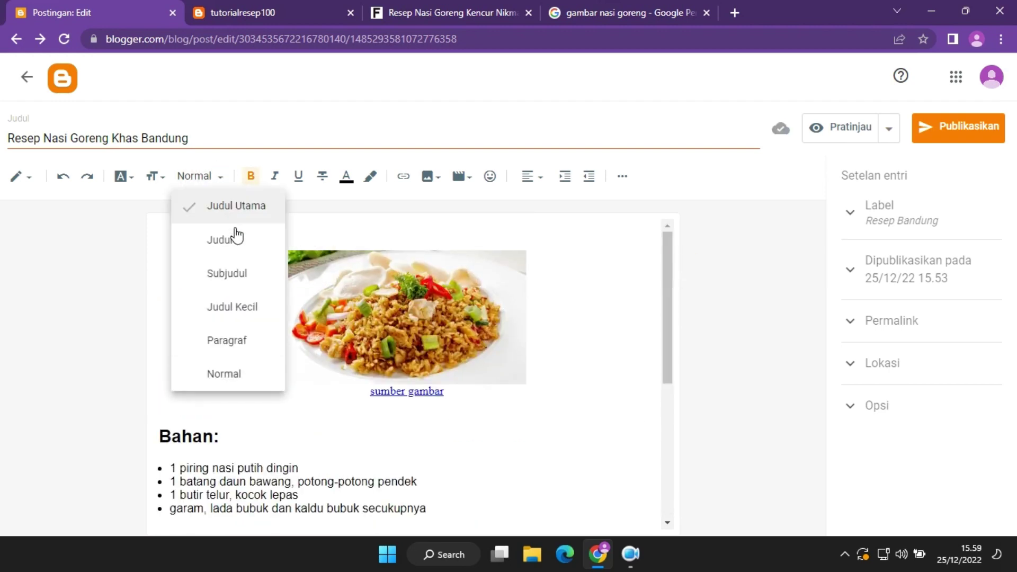
pyautogui.click(222, 439)
pyautogui.moveTo(223, 439); pyautogui.dragTo(136, 437)
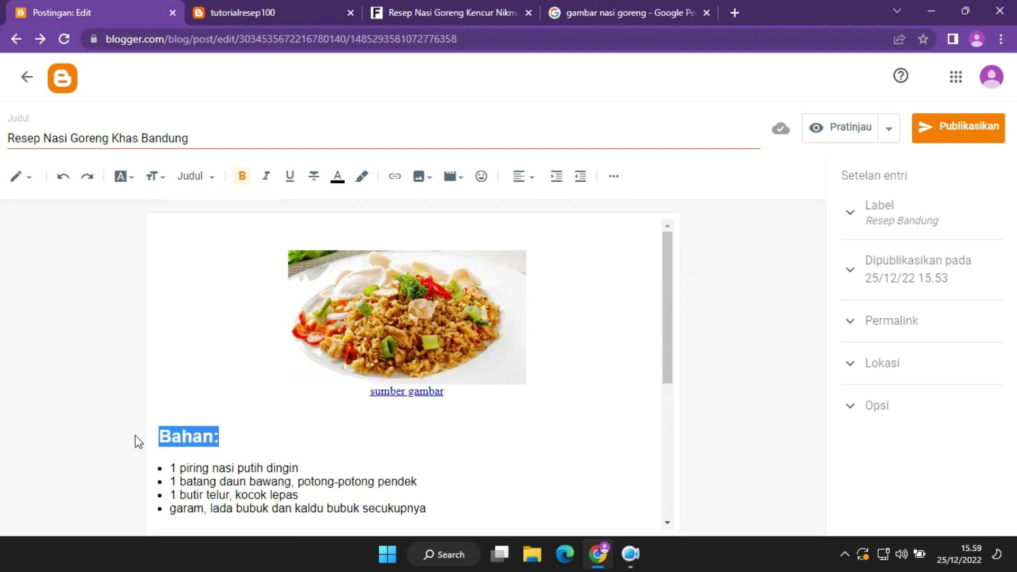
pyautogui.click(341, 461)
# Add 'RESEP NASI GORENG KHAS BANDUNG' above the photo as a Judul Utama heading.
pyautogui.click(323, 232)
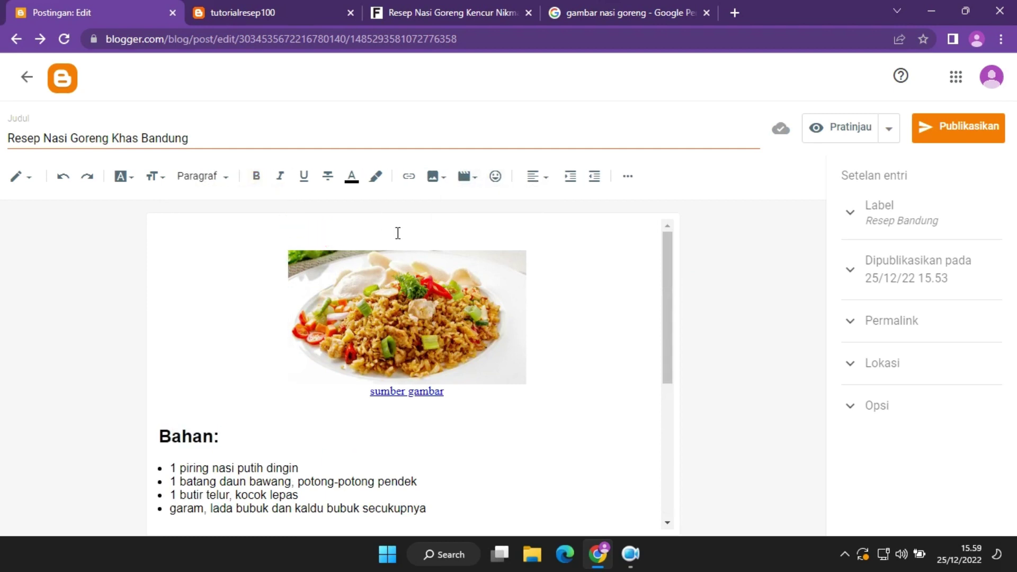
pyautogui.write('RESEP NASI GO')
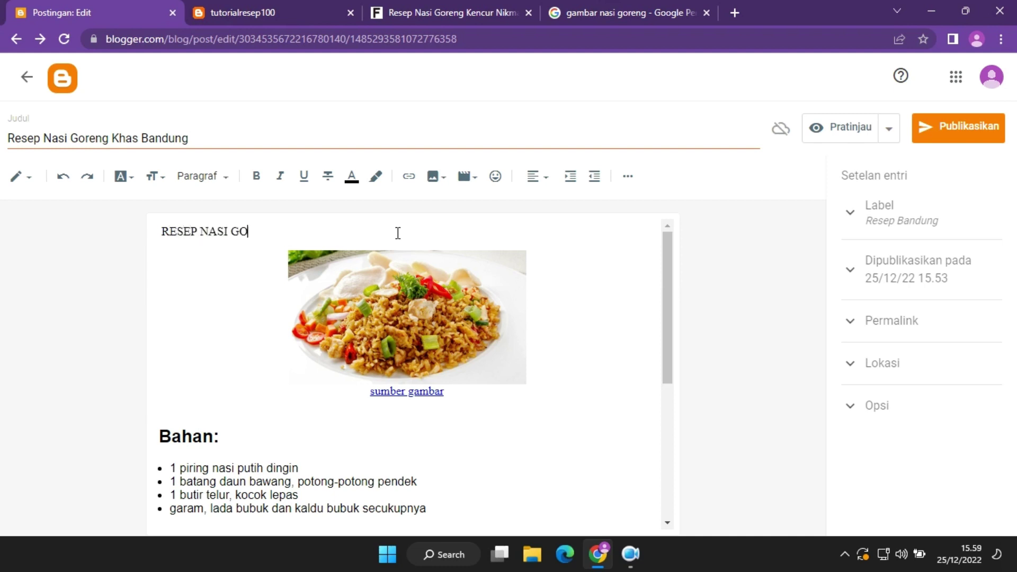
pyautogui.write('RENG KHAS ')
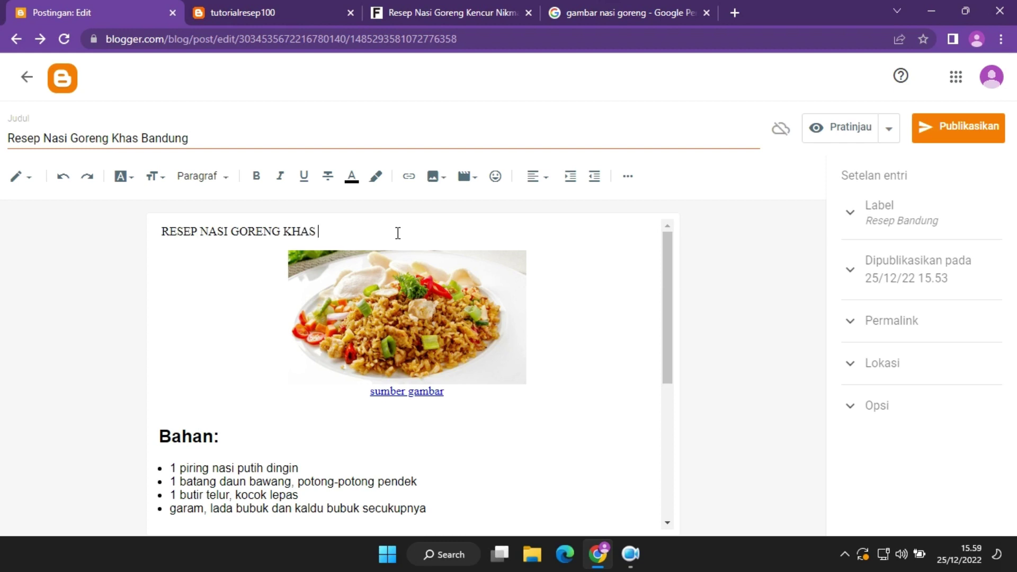
pyautogui.write('BANDUNG')
pyautogui.moveTo(397, 233); pyautogui.dragTo(161, 236)
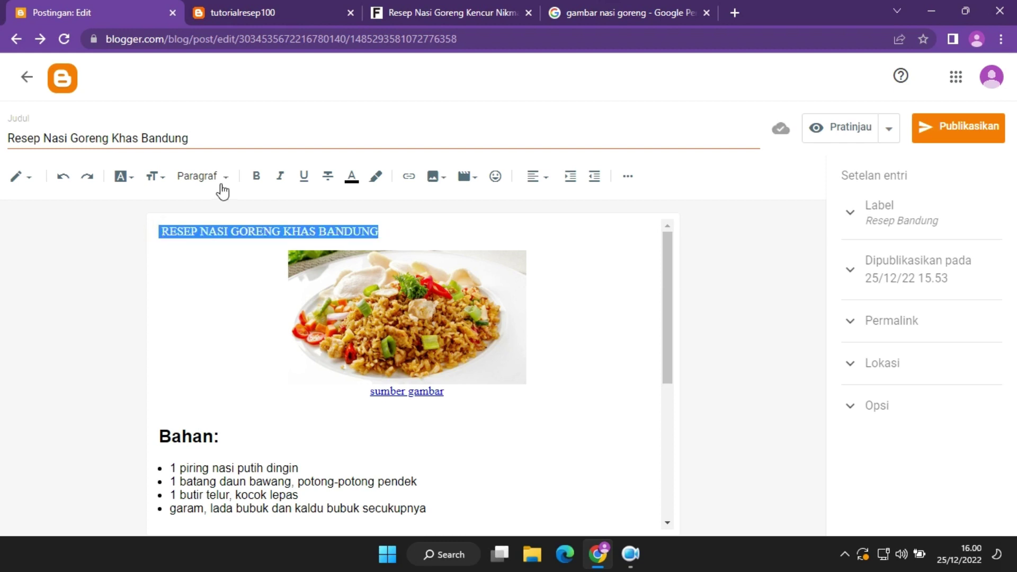
pyautogui.click(157, 178)
pyautogui.click(218, 179)
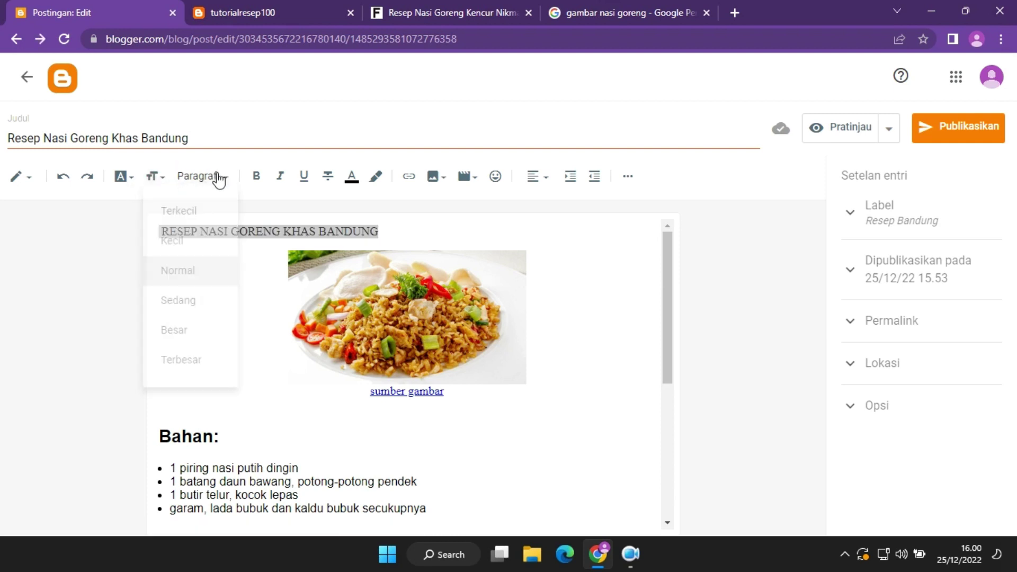
pyautogui.click(226, 179)
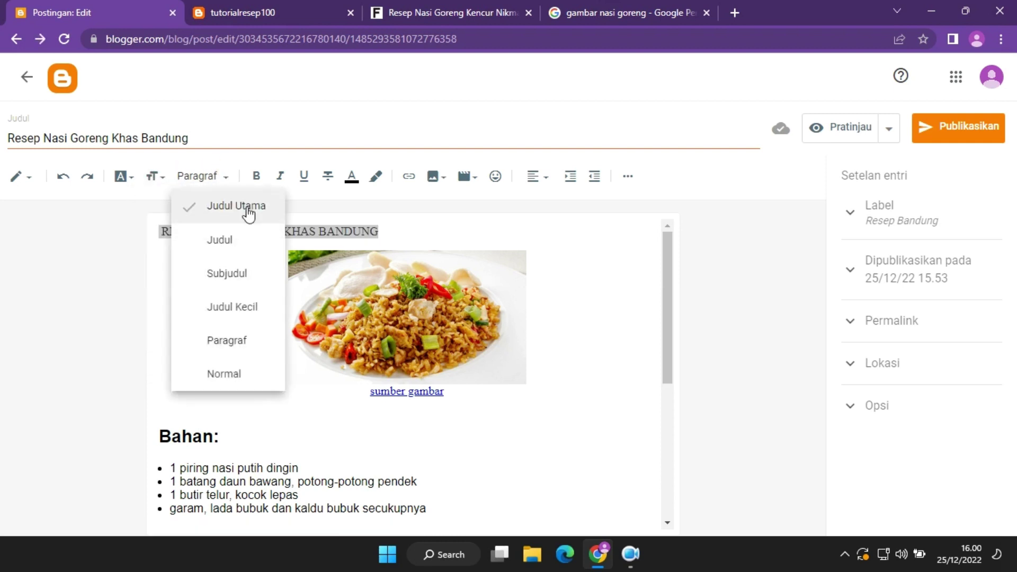
pyautogui.click(248, 207)
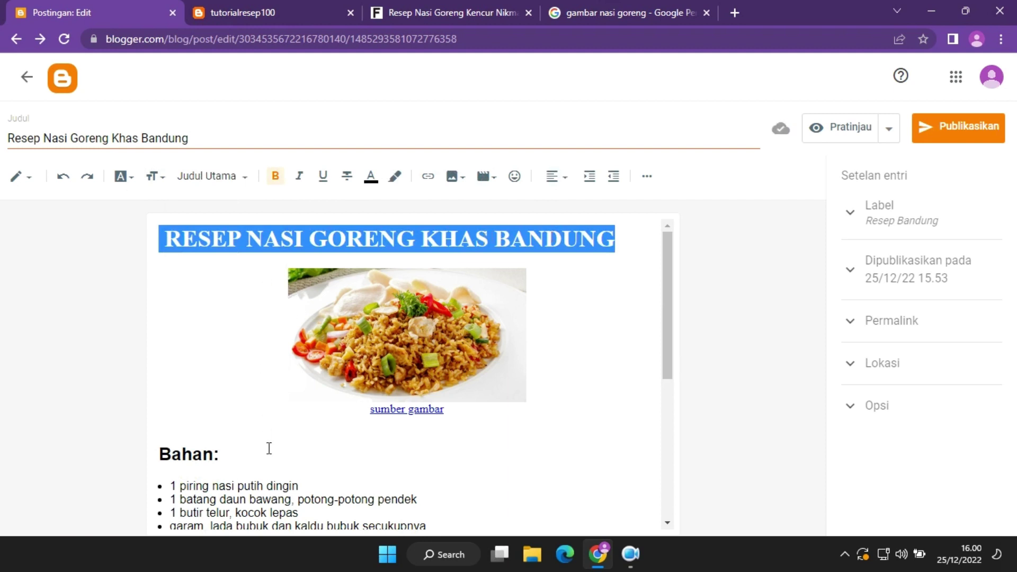
# Set the 'Bahan:', 'Bumbu halus:' and 'Cara Pembuatan' headings to Subjudul.
pyautogui.moveTo(234, 465); pyautogui.dragTo(148, 461)
pyautogui.click(213, 179)
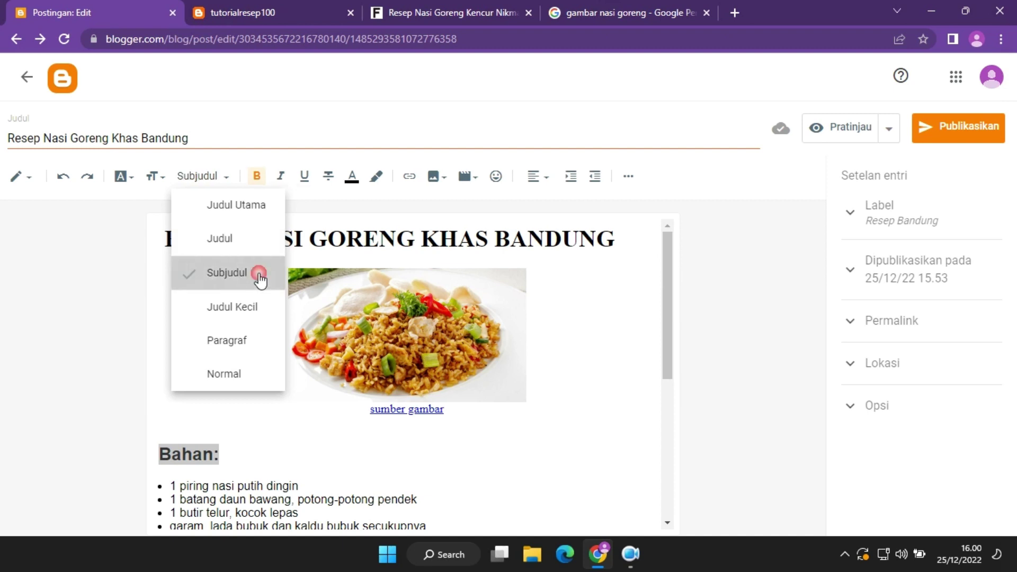
pyautogui.click(260, 273)
pyautogui.moveTo(668, 330); pyautogui.dragTo(670, 451)
pyautogui.moveTo(295, 321); pyautogui.dragTo(117, 330)
pyautogui.click(227, 176)
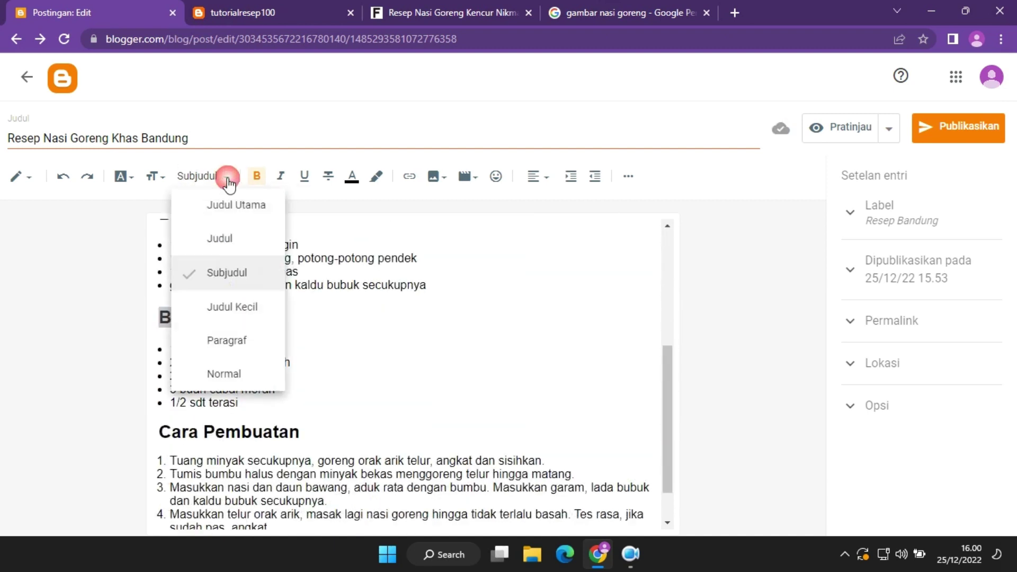
pyautogui.click(240, 270)
pyautogui.moveTo(301, 431); pyautogui.dragTo(140, 429)
pyautogui.click(247, 273)
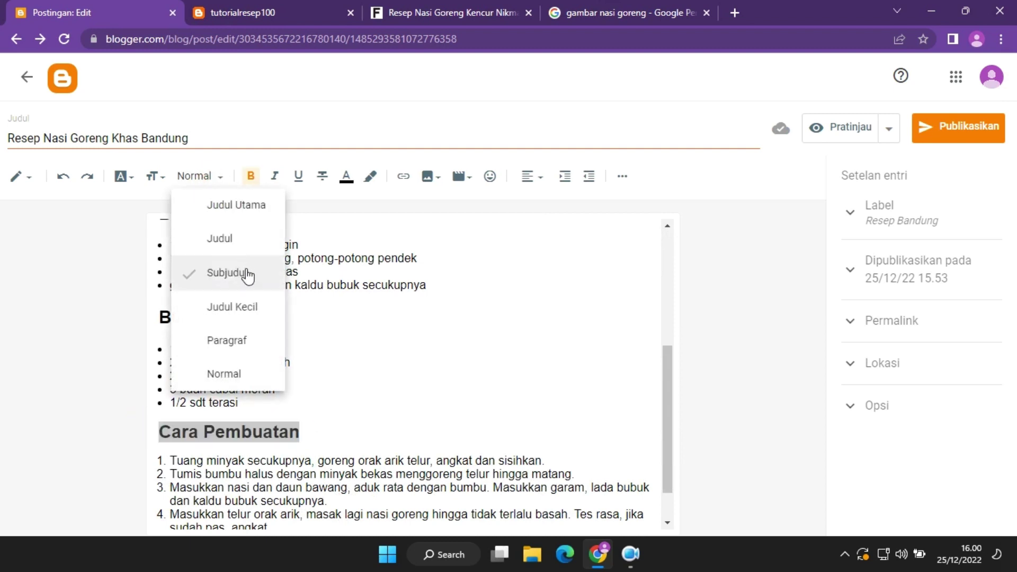
pyautogui.moveTo(668, 434); pyautogui.dragTo(692, 272)
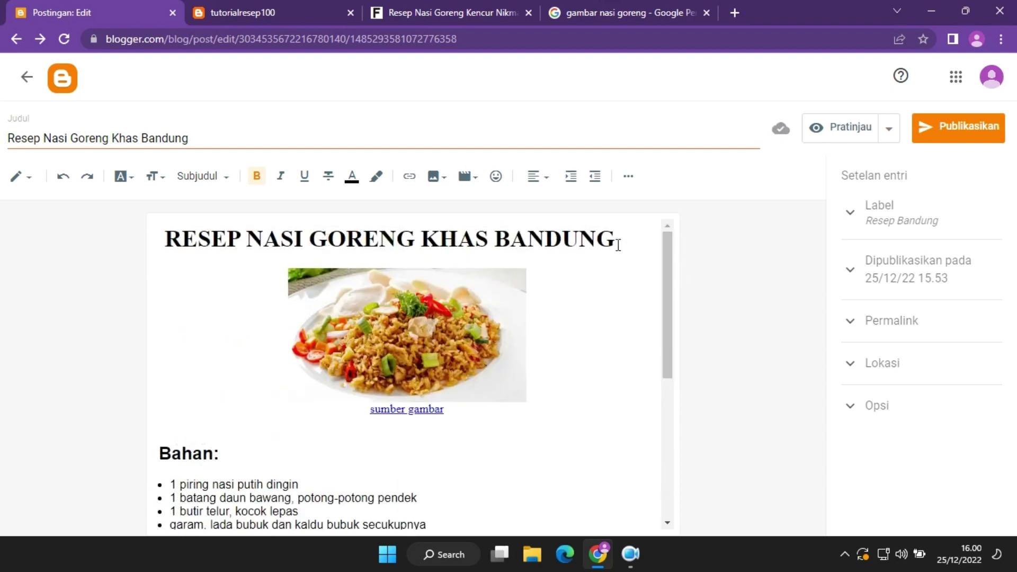
# Underline the RESEP NASI GORENG KHAS BANDUNG title, leaving it bold without italics or strikethrough.
pyautogui.moveTo(618, 244); pyautogui.dragTo(155, 251)
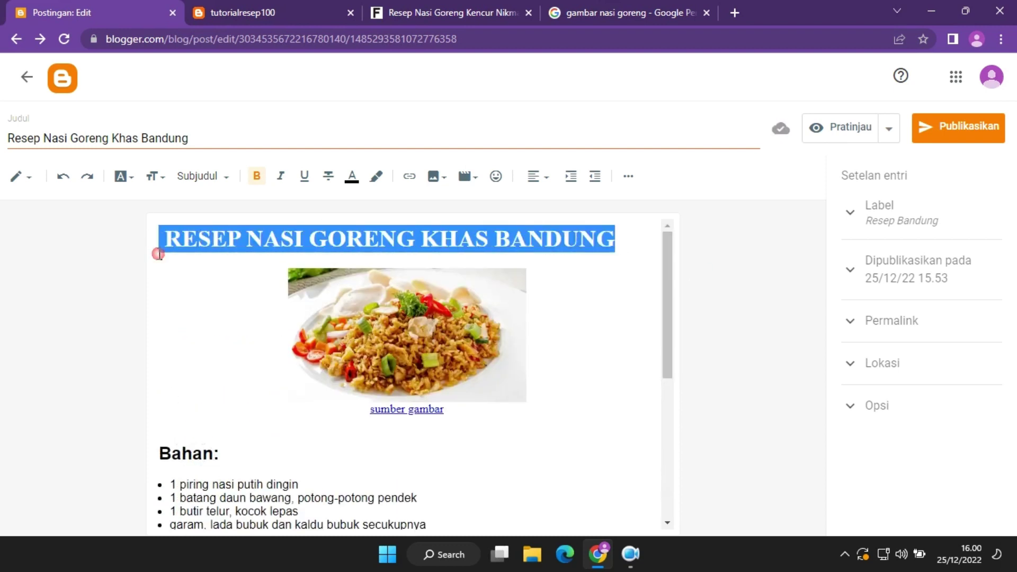
pyautogui.click(258, 178)
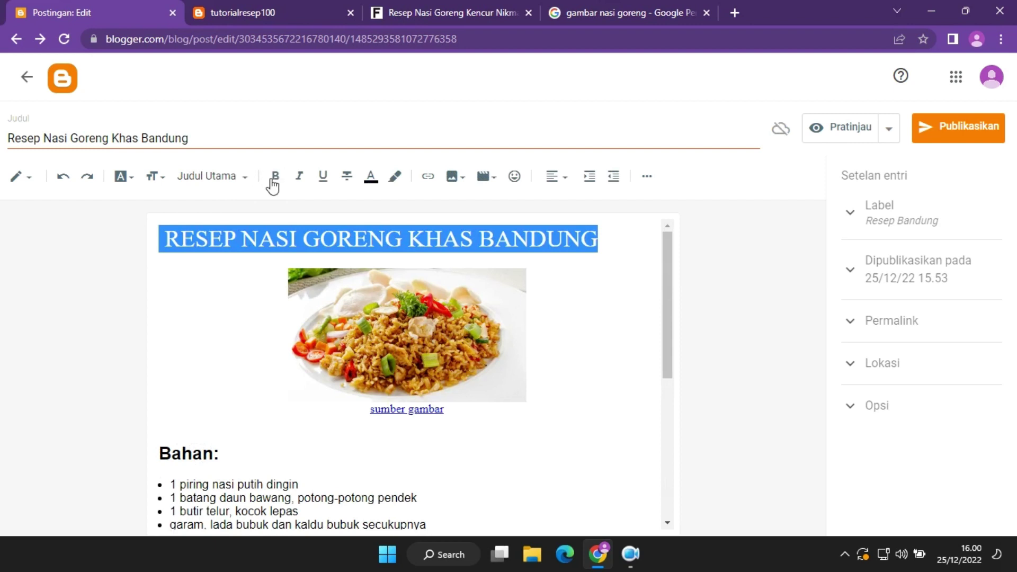
pyautogui.click(274, 177)
pyautogui.click(300, 179)
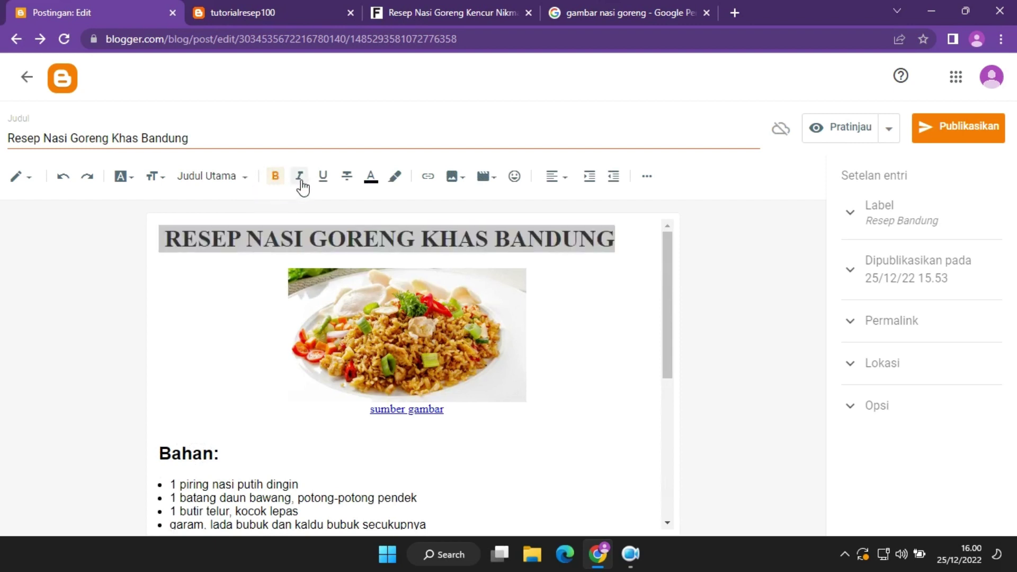
pyautogui.click(300, 179)
pyautogui.click(322, 180)
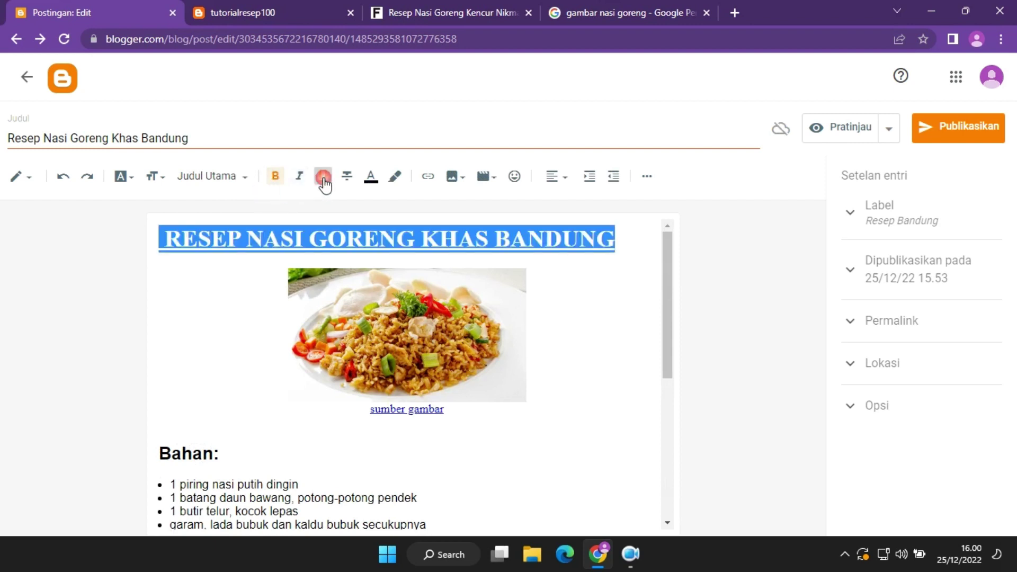
pyautogui.click(348, 179)
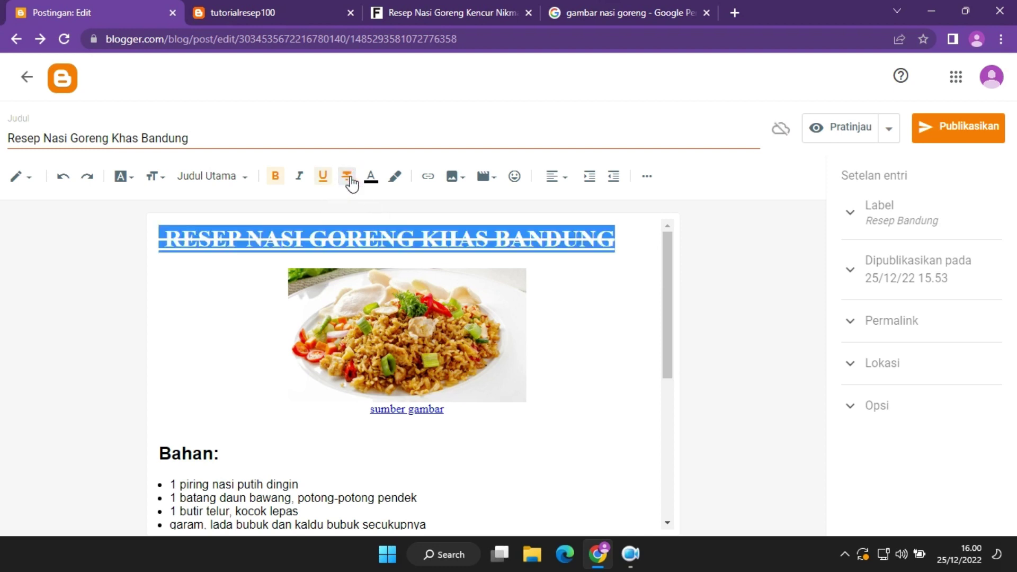
pyautogui.click(348, 179)
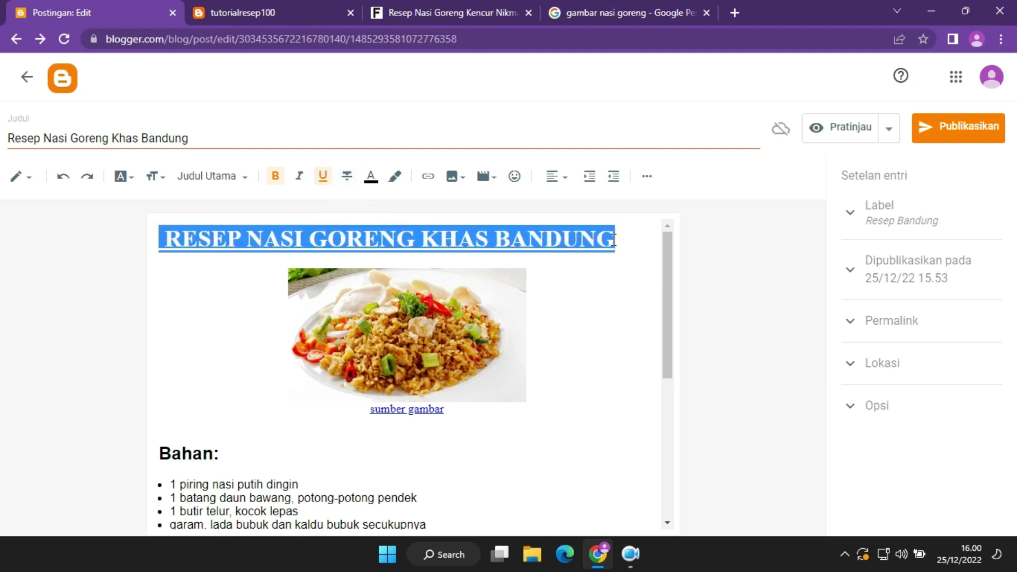
# Colour the title text blue.
pyautogui.moveTo(614, 239); pyautogui.dragTo(132, 251)
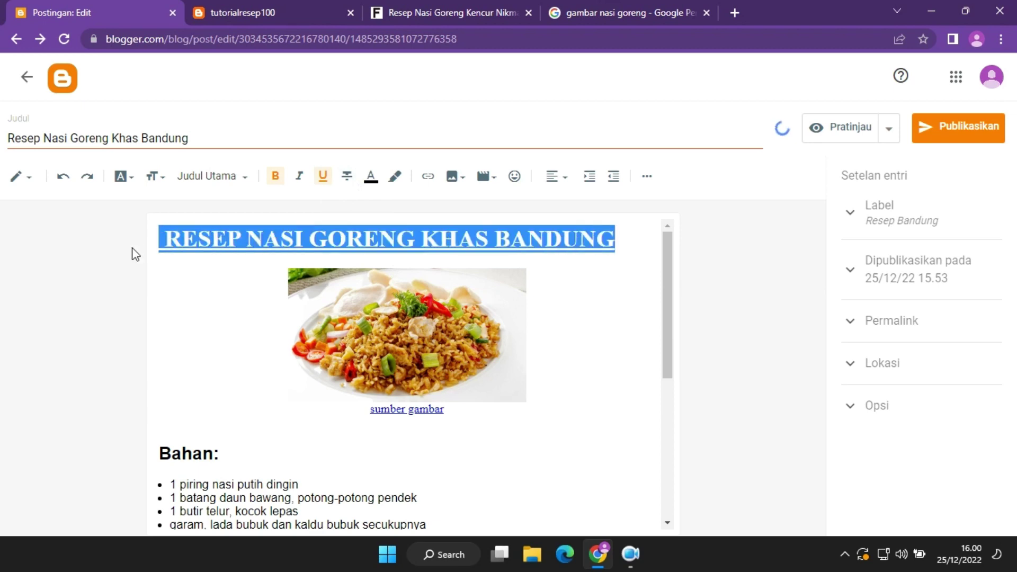
pyautogui.click(371, 183)
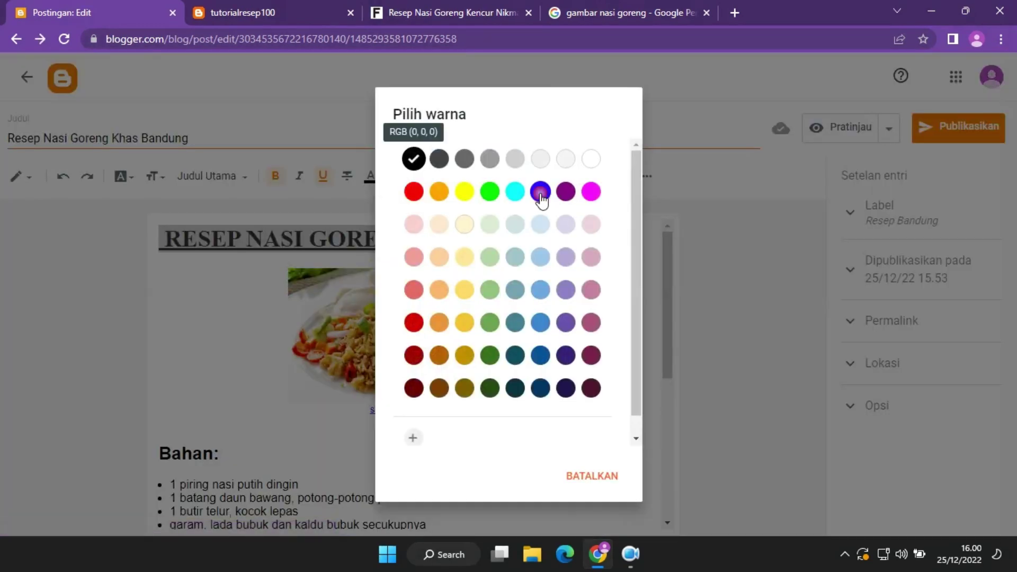
pyautogui.click(540, 191)
pyautogui.click(625, 239)
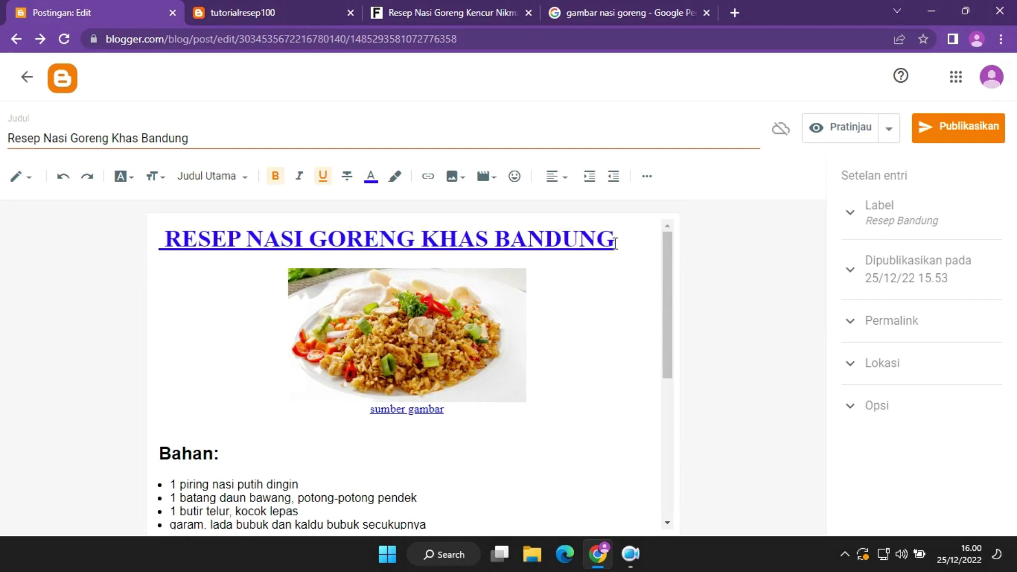
# Give the title a yellow background, then reset the background to white.
pyautogui.moveTo(615, 240); pyautogui.dragTo(164, 250)
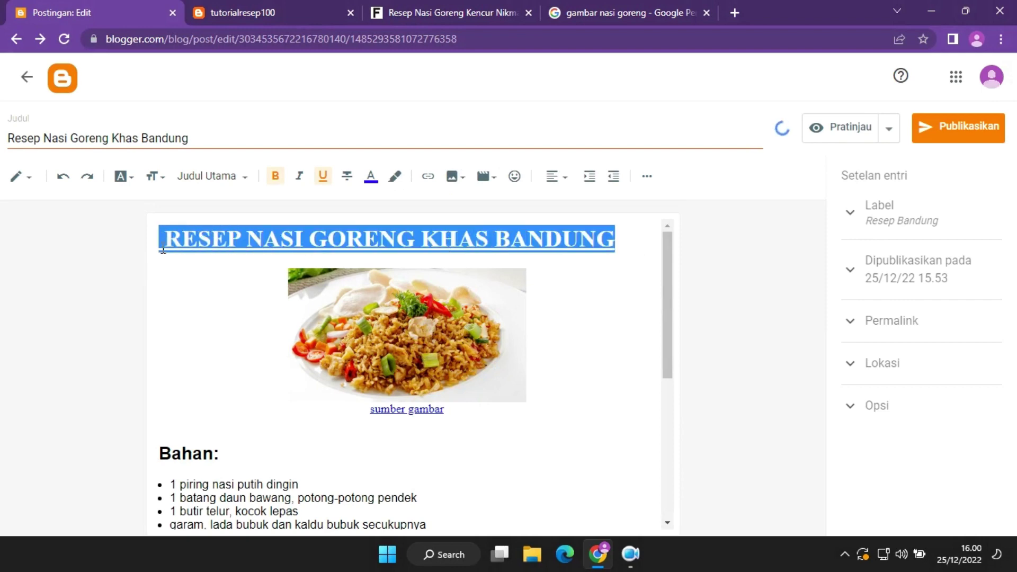
pyautogui.click(397, 177)
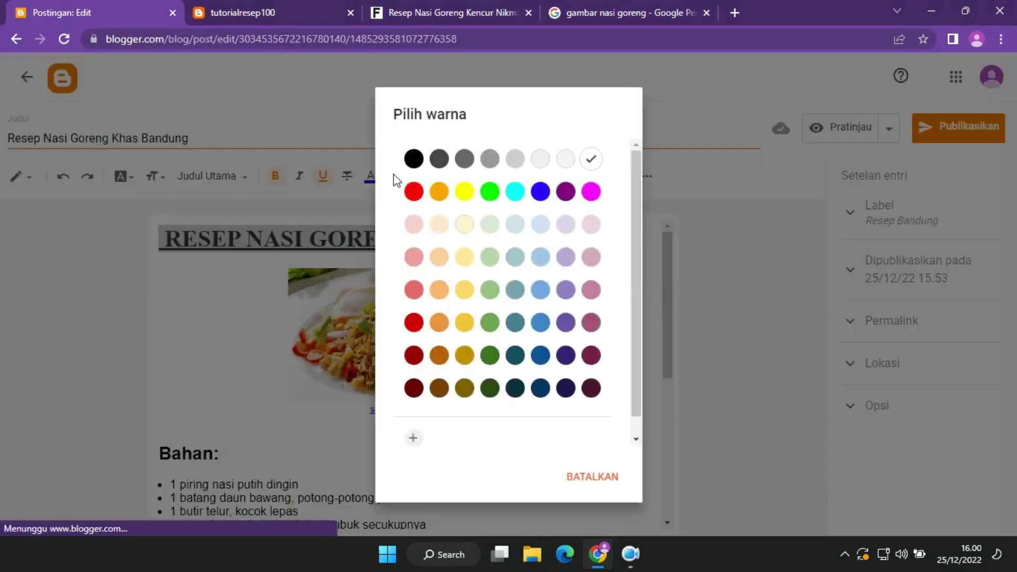
pyautogui.click(460, 192)
pyautogui.click(603, 309)
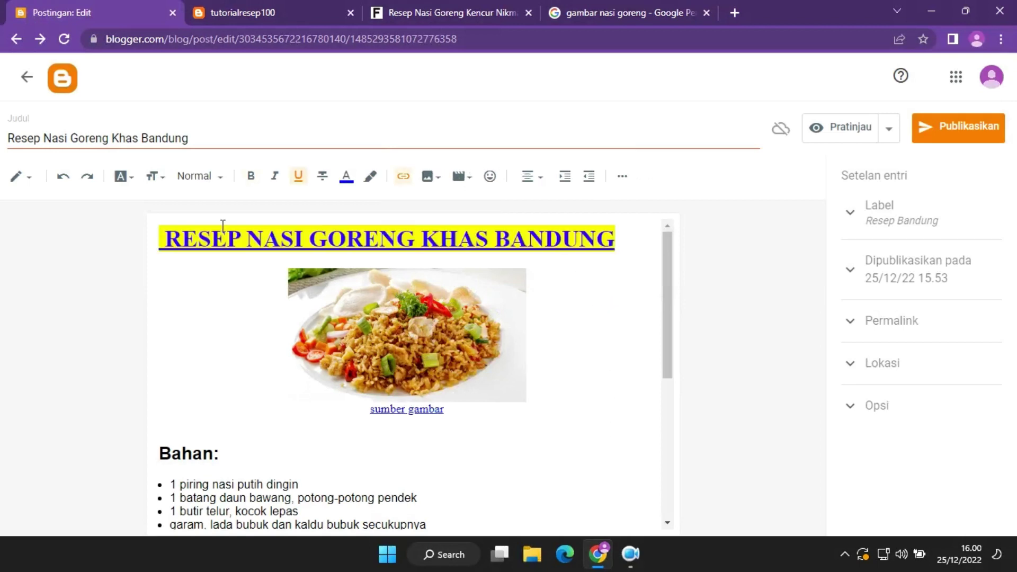
pyautogui.moveTo(619, 243); pyautogui.dragTo(161, 250)
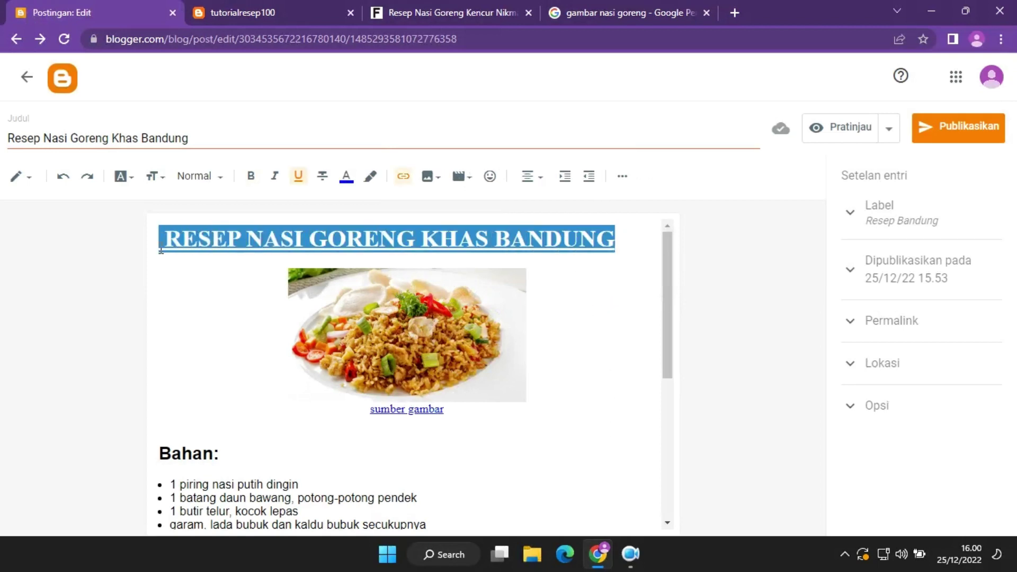
pyautogui.click(371, 179)
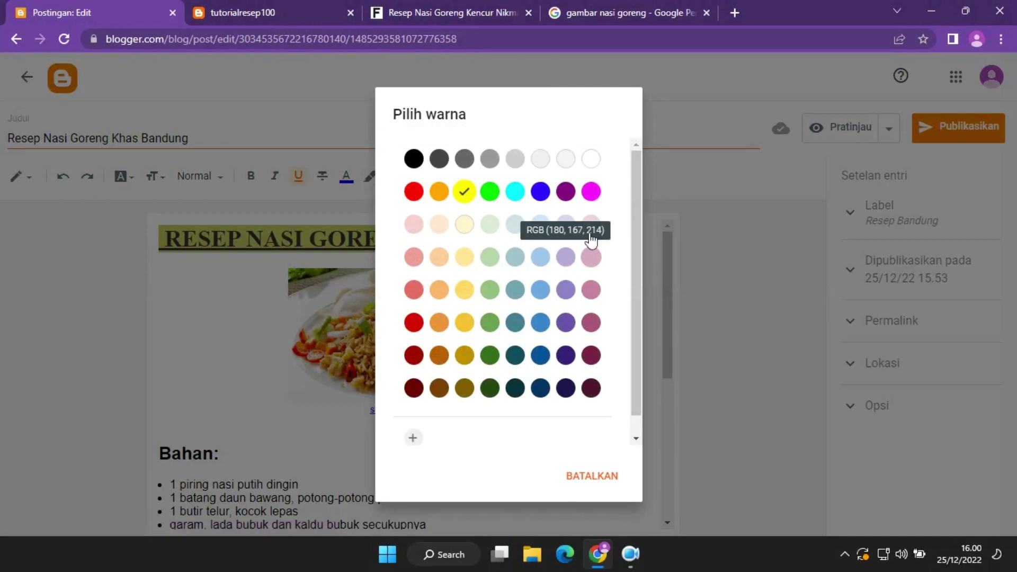
pyautogui.click(591, 158)
pyautogui.click(593, 278)
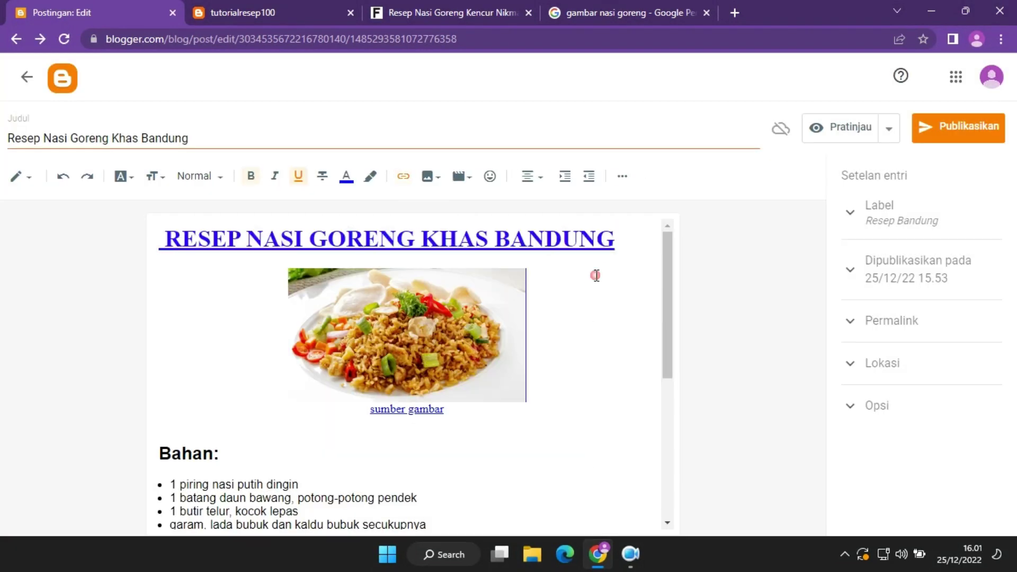
pyautogui.click(397, 238)
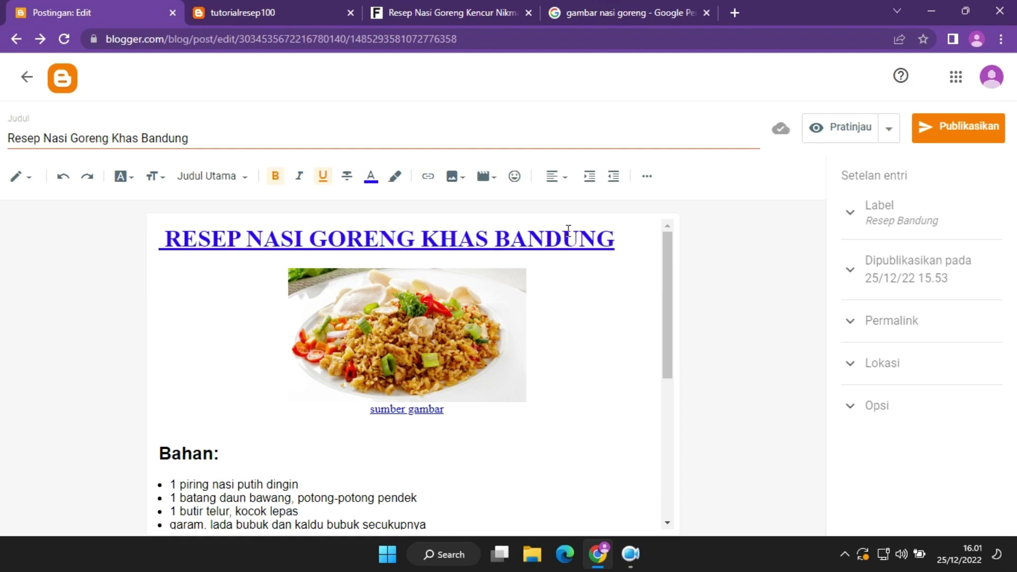
pyautogui.moveTo(610, 240); pyautogui.dragTo(165, 239)
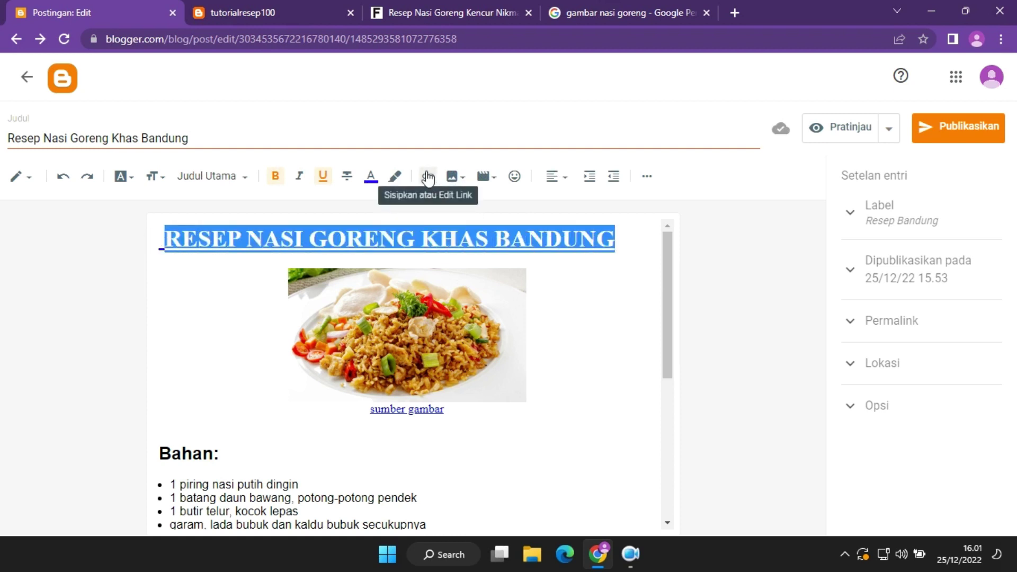
pyautogui.click(429, 180)
pyautogui.click(412, 277)
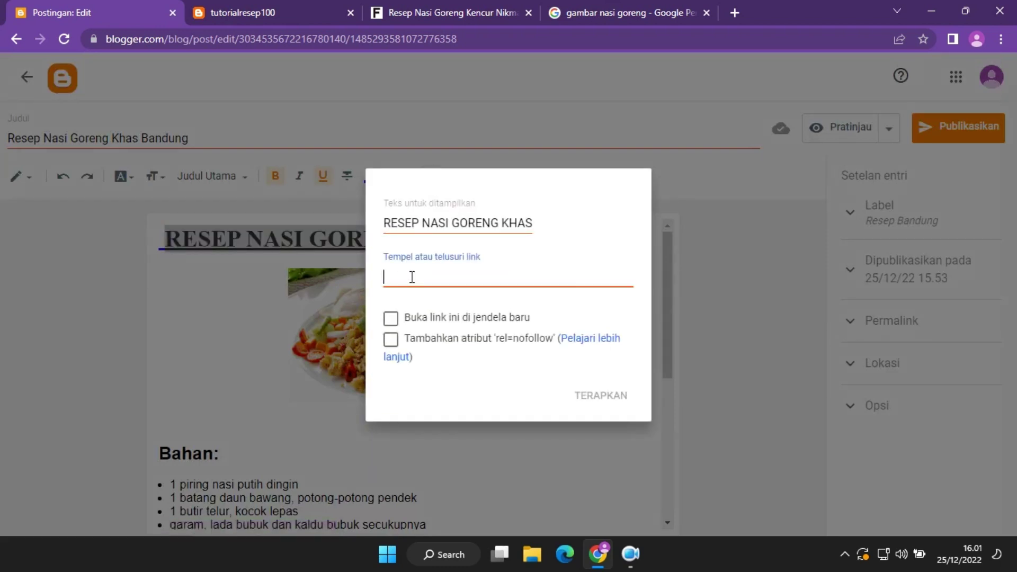
pyautogui.click(549, 482)
pyautogui.click(520, 430)
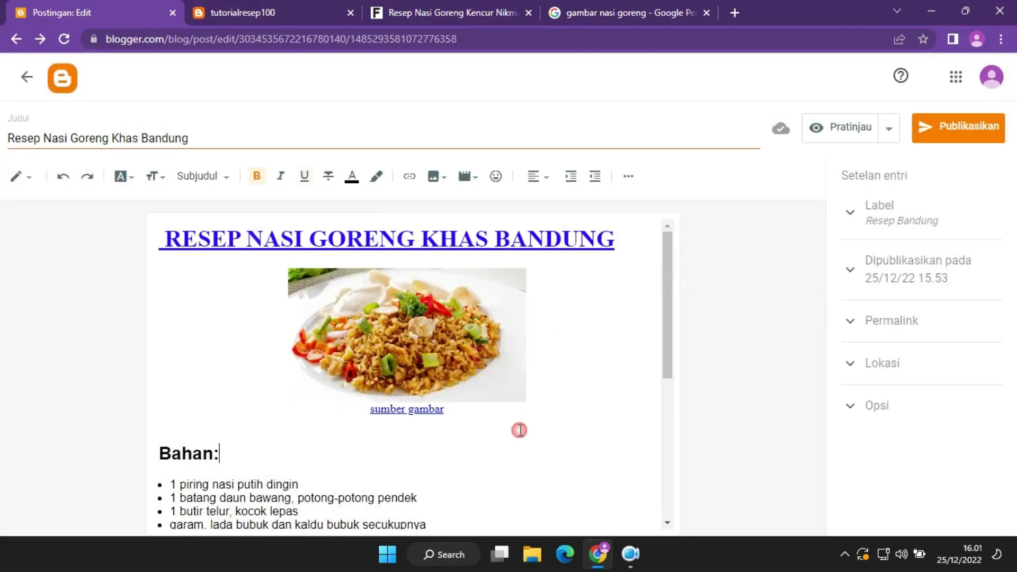
pyautogui.click(385, 416)
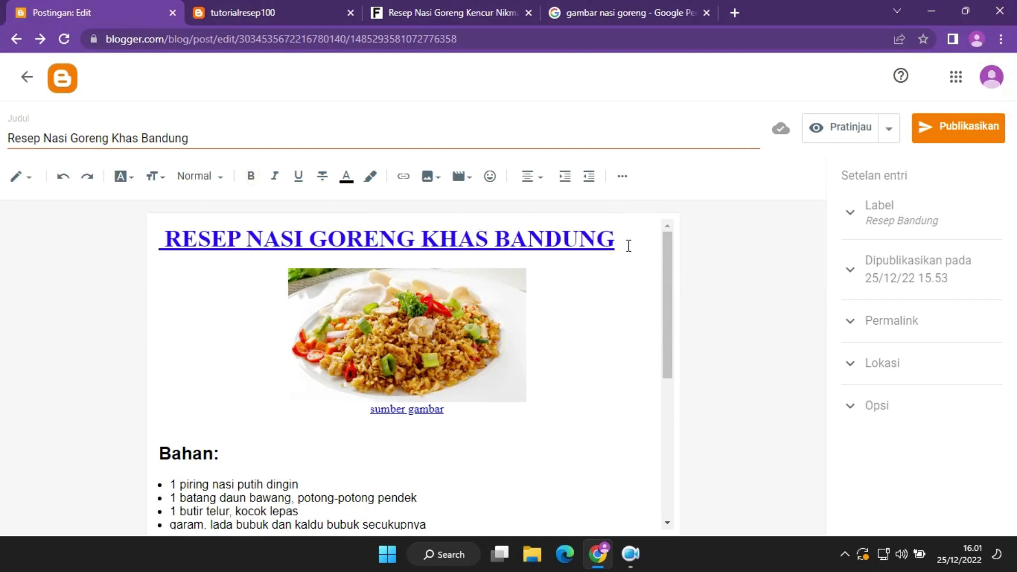
pyautogui.click(429, 176)
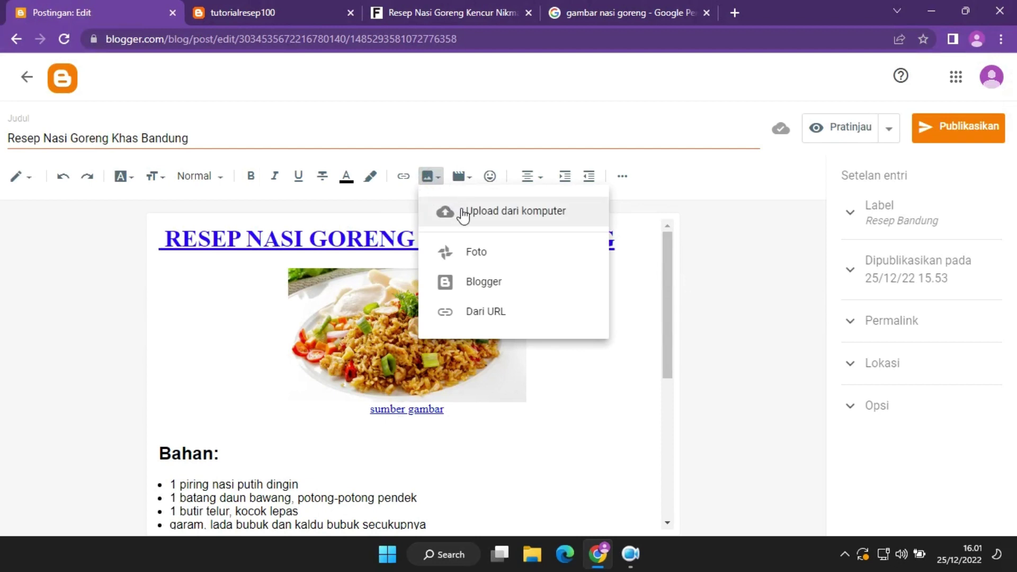
pyautogui.click(462, 212)
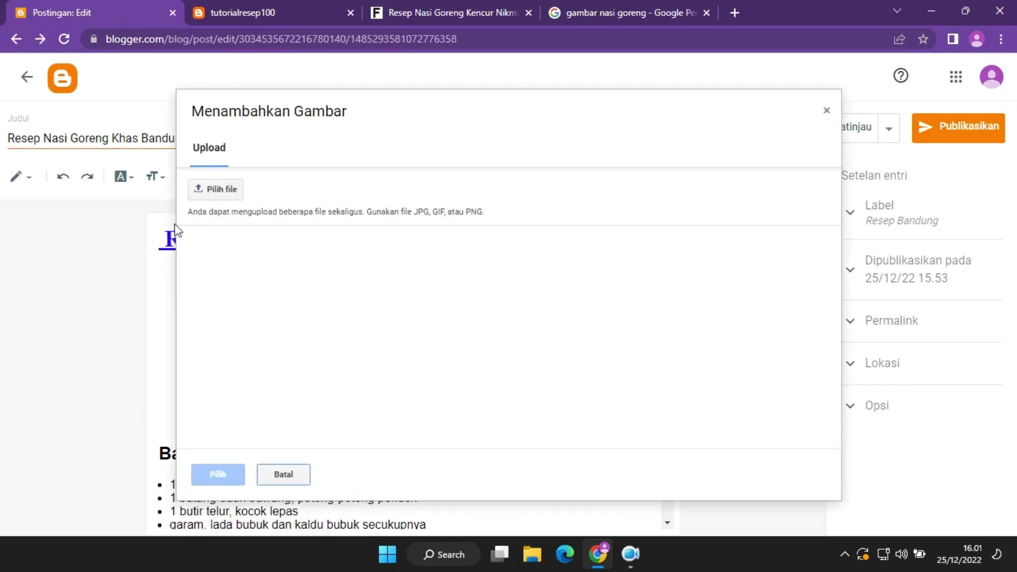
pyautogui.click(826, 111)
# Copy the fried-rice preview image from Google Images and return to the Blogger editor.
pyautogui.click(656, 11)
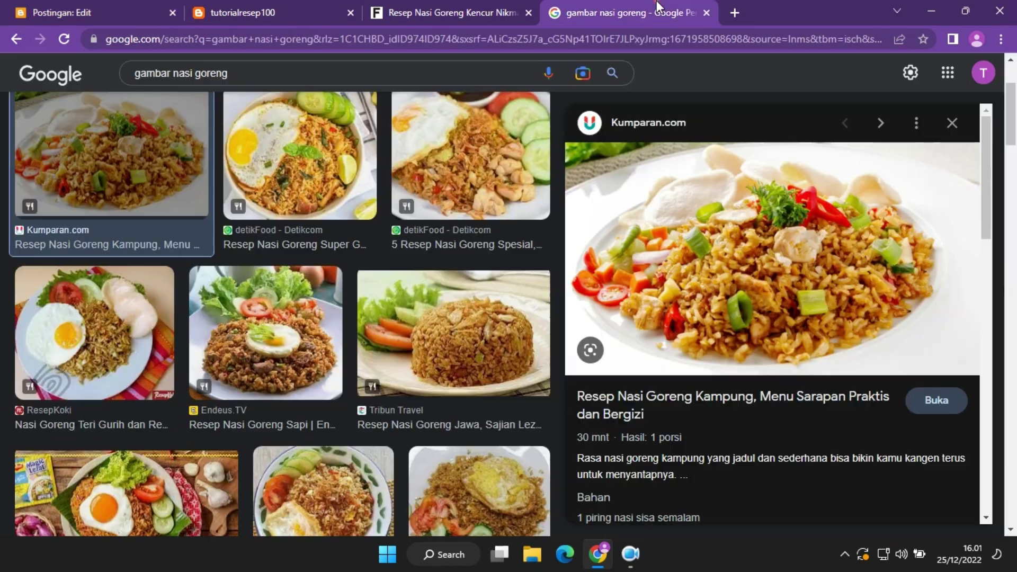
pyautogui.rightClick(726, 238)
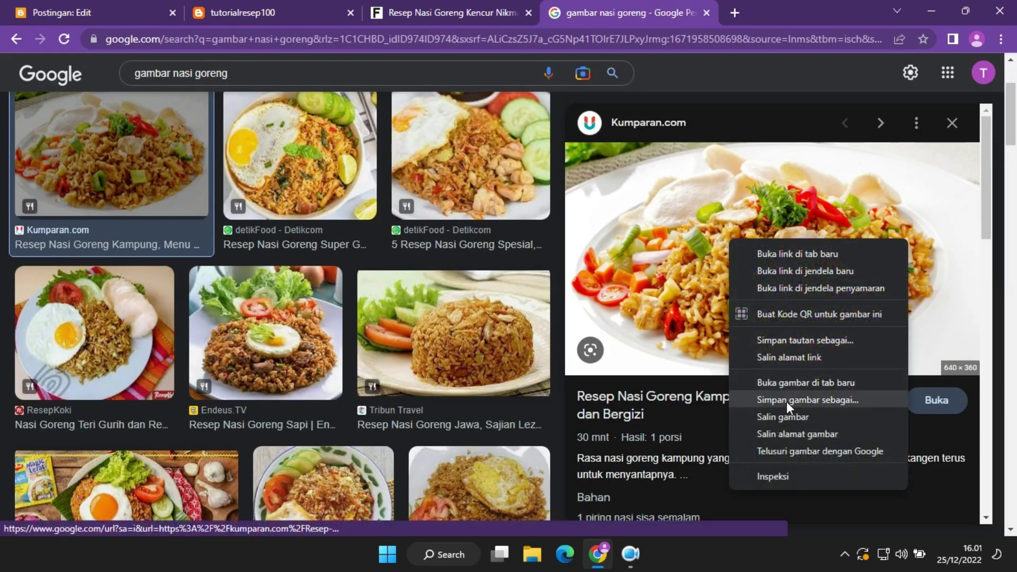
pyautogui.click(788, 419)
pyautogui.click(275, 8)
pyautogui.click(433, 8)
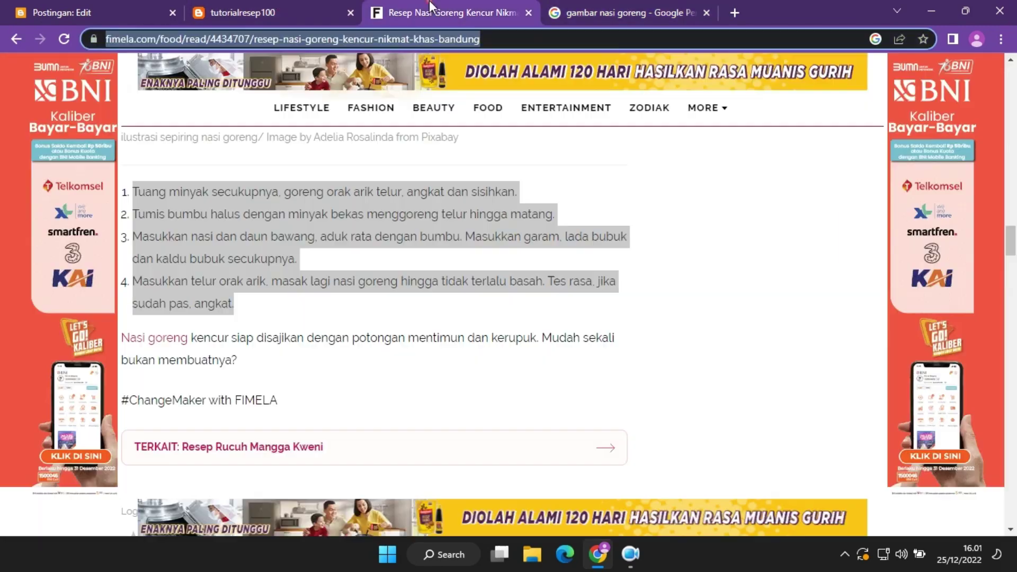
pyautogui.click(128, 1)
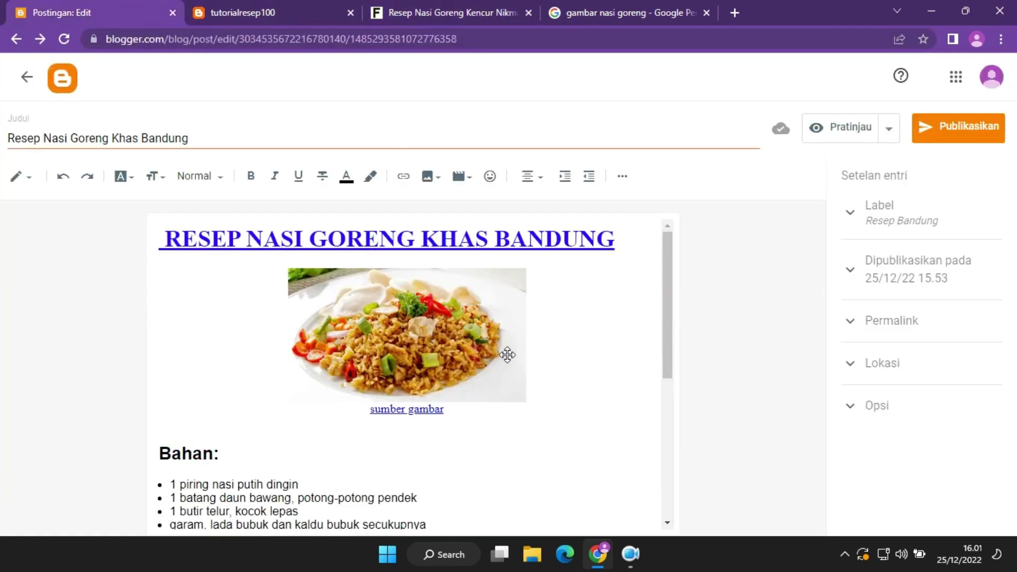
# Look at the video options and Fimela recipe page, then browse the special-character emoji picker.
pyautogui.rightClick(530, 366)
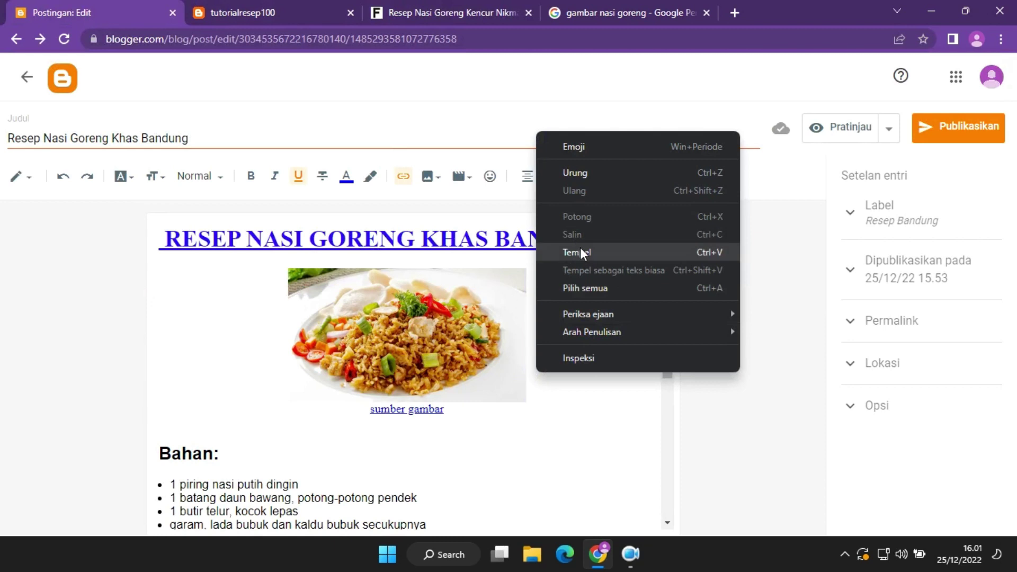
pyautogui.click(560, 462)
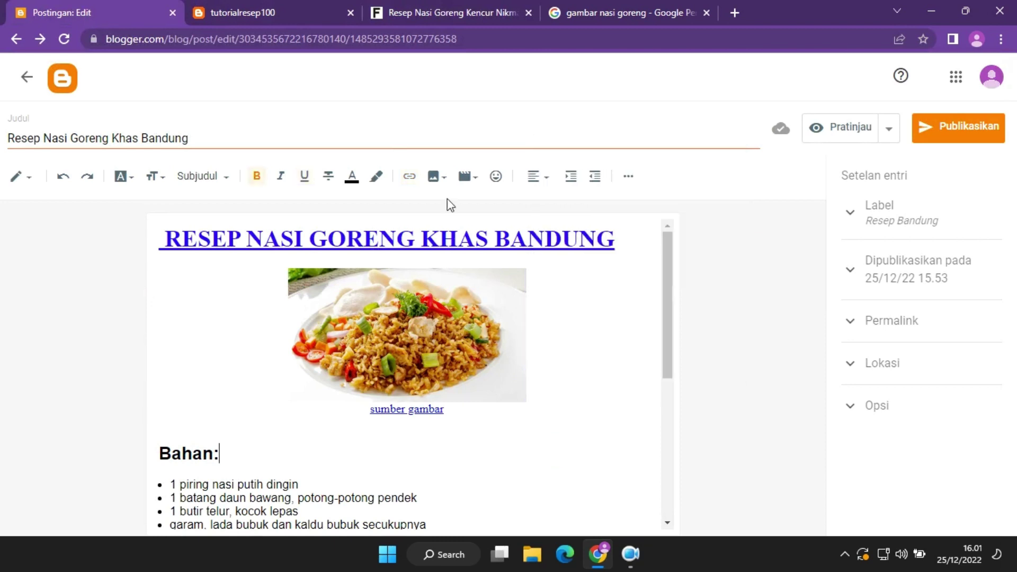
pyautogui.click(467, 180)
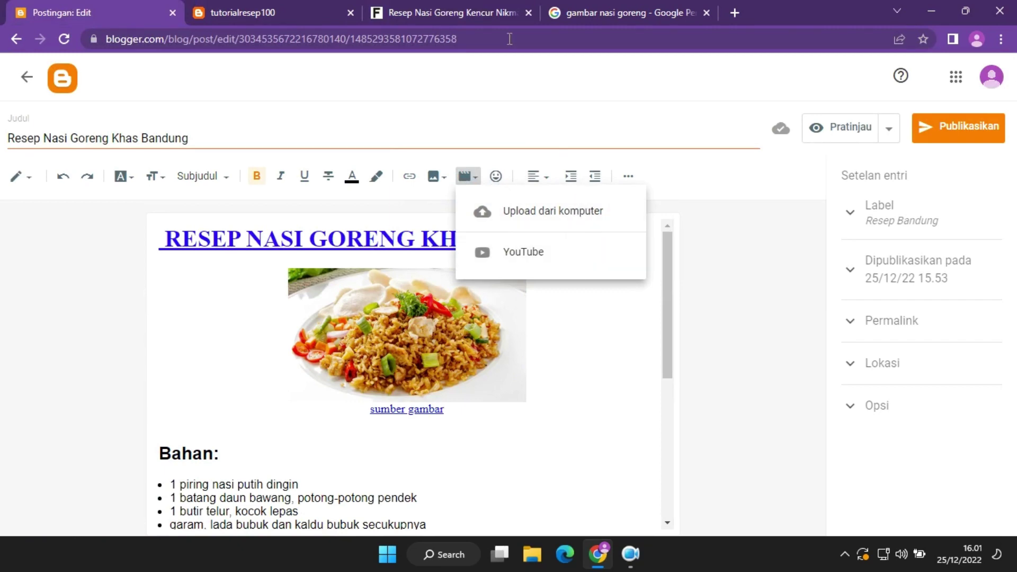
pyautogui.click(479, 2)
pyautogui.scroll(-15, 499, 233)
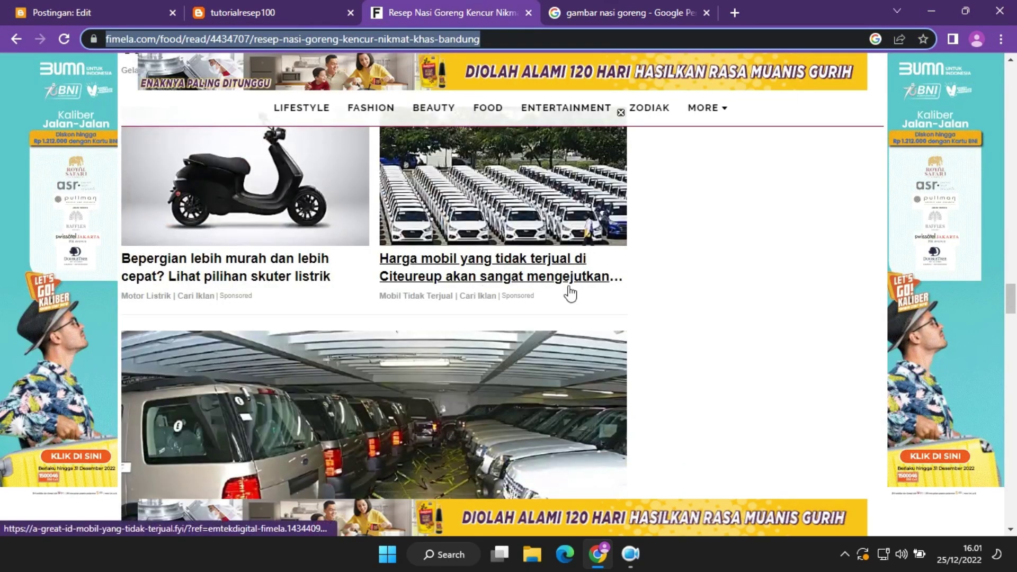
pyautogui.scroll(15, 568, 290)
pyautogui.scroll(-10, 710, 316)
pyautogui.scroll(10, 710, 317)
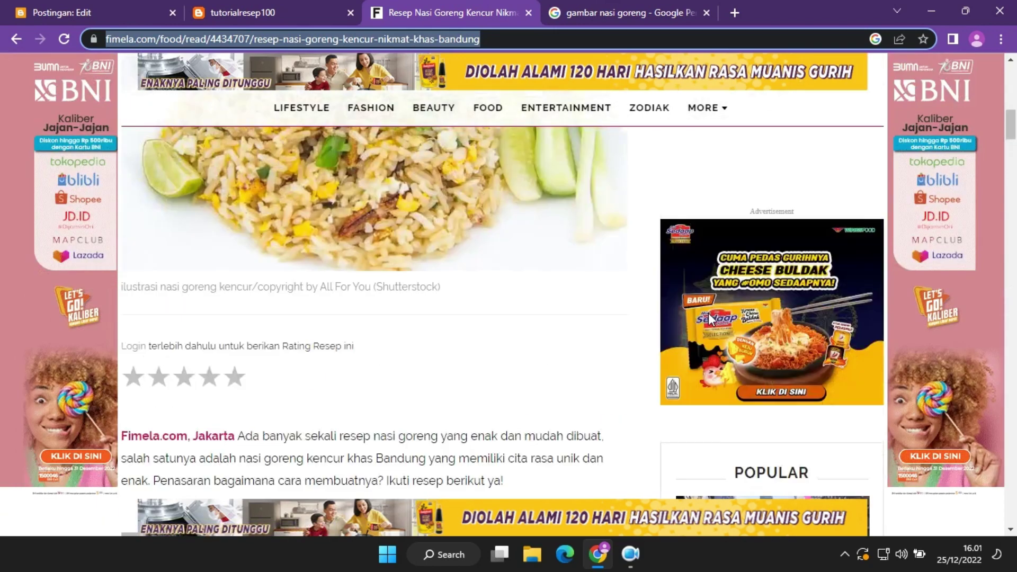
pyautogui.click(124, 6)
pyautogui.click(660, 248)
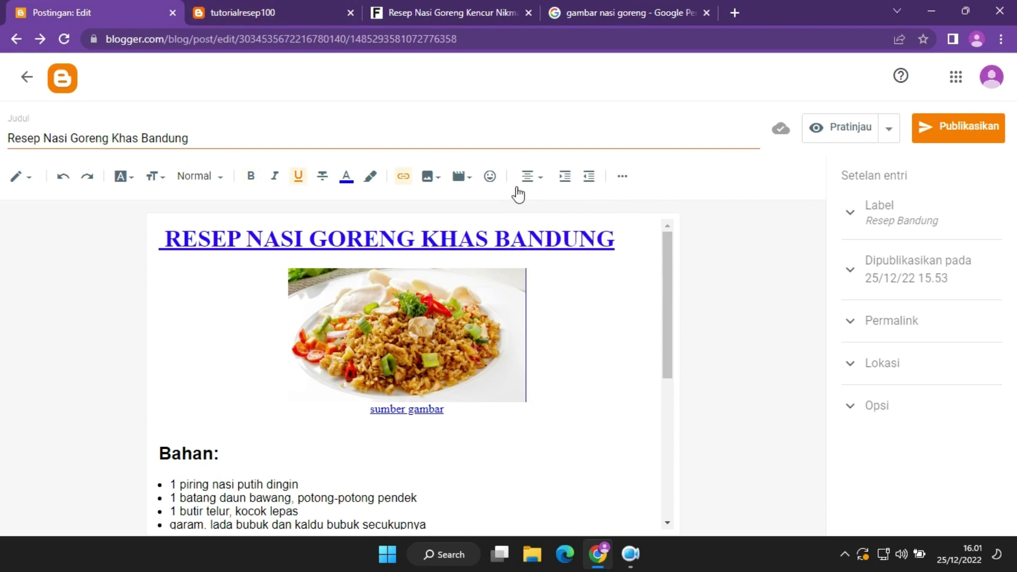
pyautogui.click(490, 179)
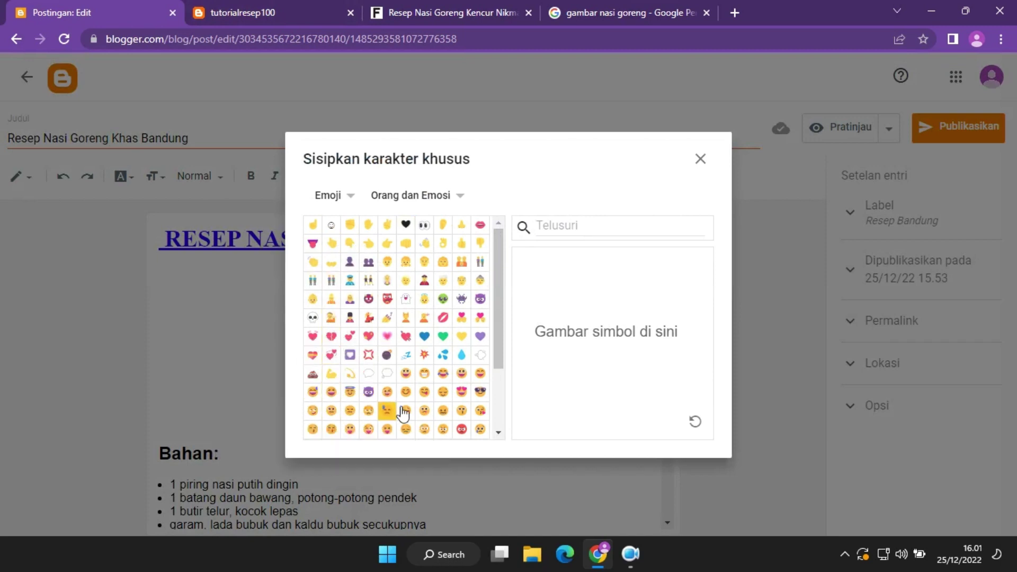
pyautogui.moveTo(498, 331); pyautogui.dragTo(517, 220)
# Close the character picker and centre the RESEP NASI GORENG KHAS BANDUNG title heading.
pyautogui.click(700, 159)
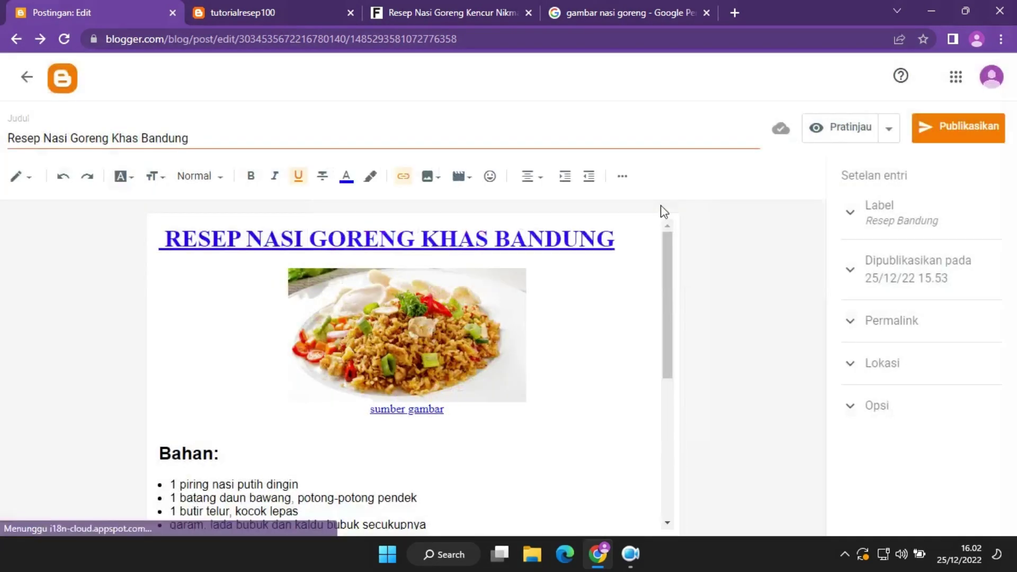
pyautogui.click(538, 180)
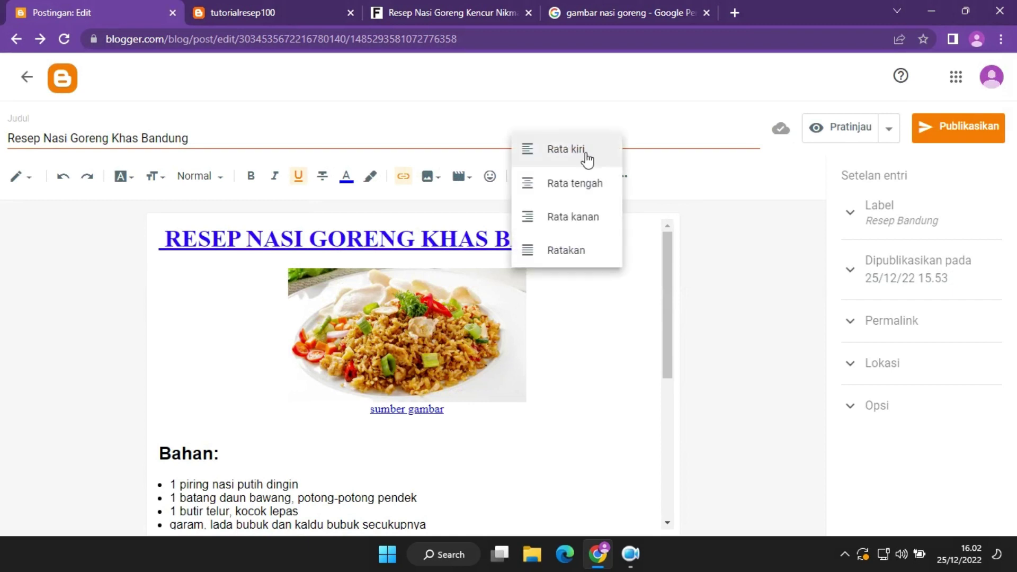
pyautogui.click(619, 233)
pyautogui.moveTo(620, 234); pyautogui.dragTo(152, 246)
pyautogui.click(539, 178)
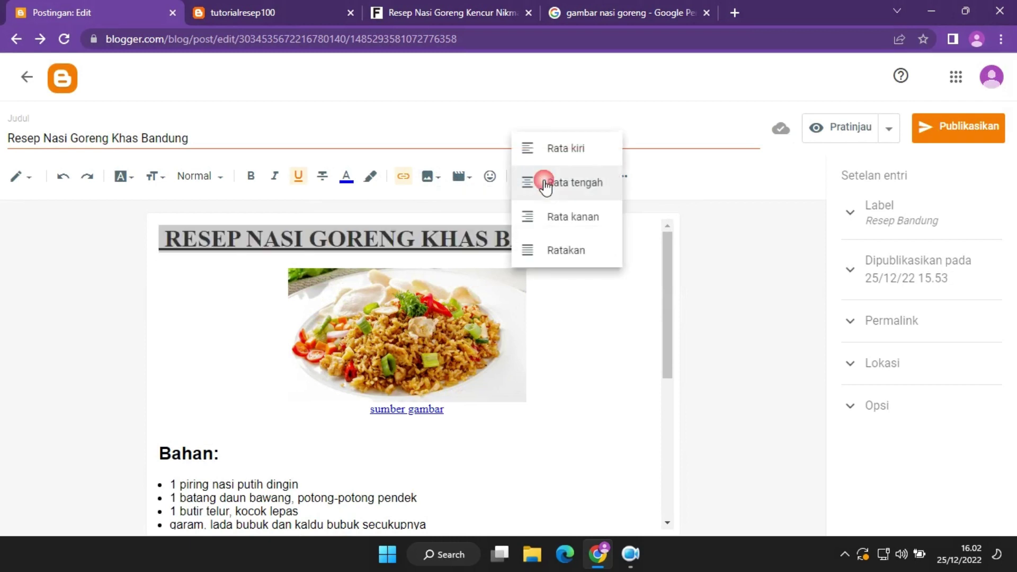
pyautogui.click(599, 189)
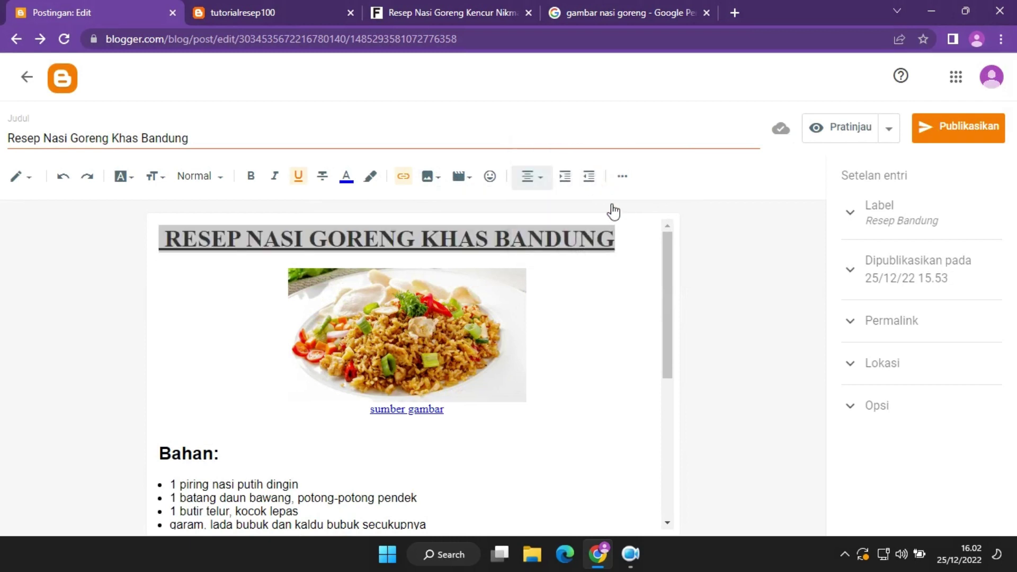
pyautogui.click(543, 177)
pyautogui.click(554, 184)
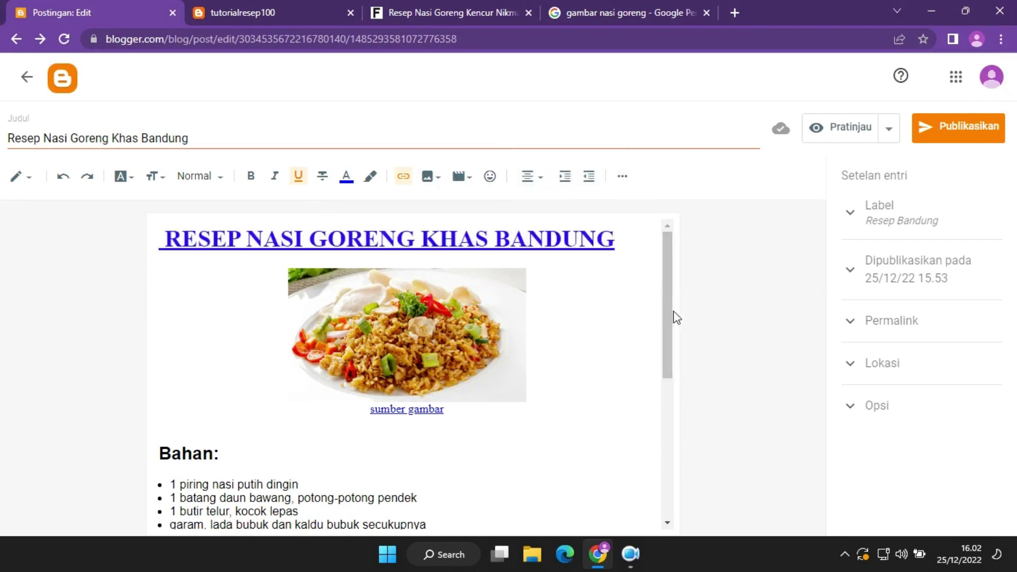
# Centre the Bahan: heading.
pyautogui.moveTo(672, 316); pyautogui.dragTo(672, 358)
pyautogui.tripleClick(143, 359)
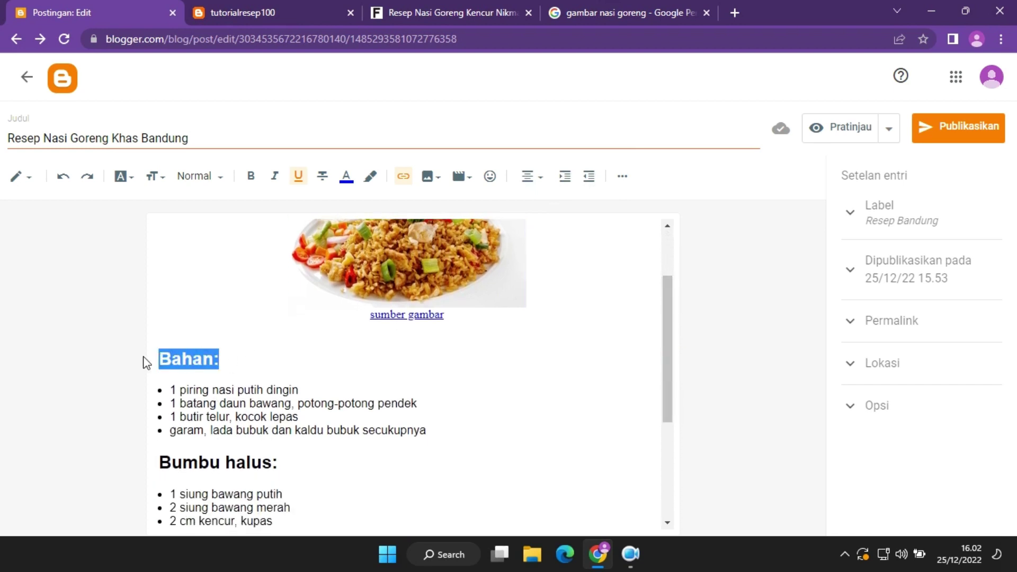
pyautogui.click(535, 177)
pyautogui.click(567, 192)
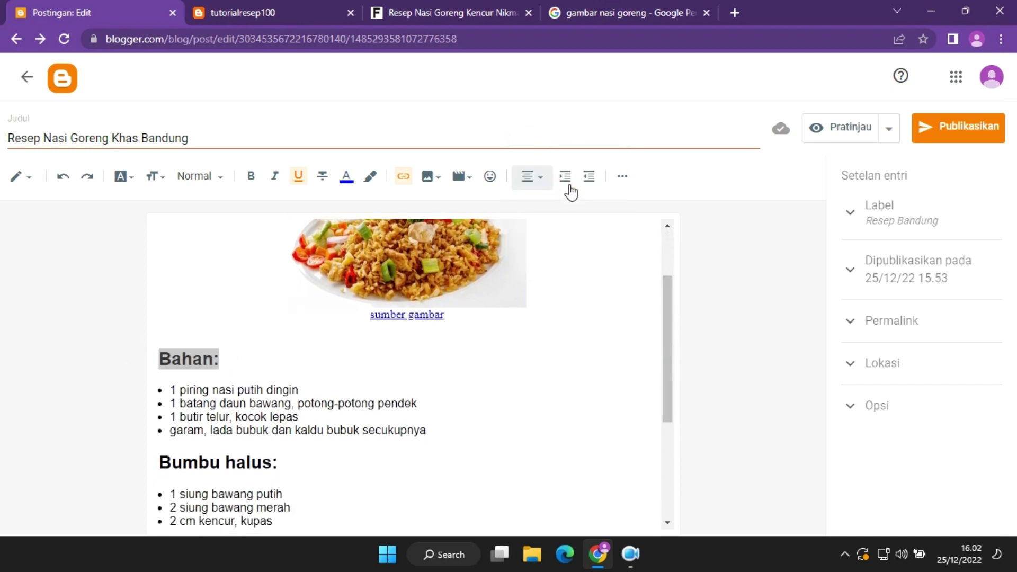
pyautogui.click(529, 177)
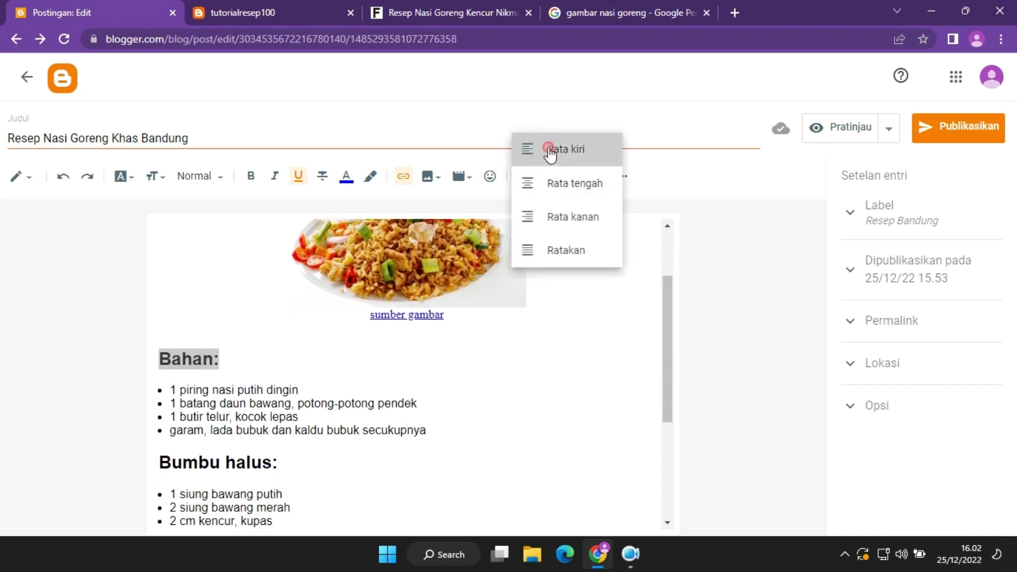
pyautogui.click(544, 152)
pyautogui.click(546, 179)
pyautogui.click(558, 222)
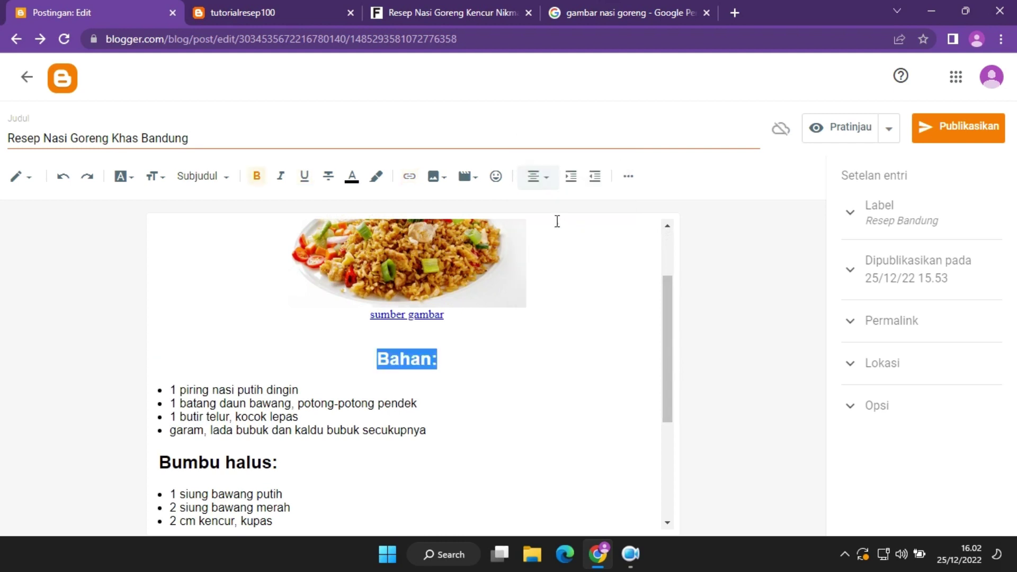
# Centre the Bumbu halus: heading.
pyautogui.moveTo(670, 375); pyautogui.dragTo(672, 411)
pyautogui.moveTo(279, 350); pyautogui.dragTo(138, 356)
pyautogui.click(539, 180)
pyautogui.click(562, 181)
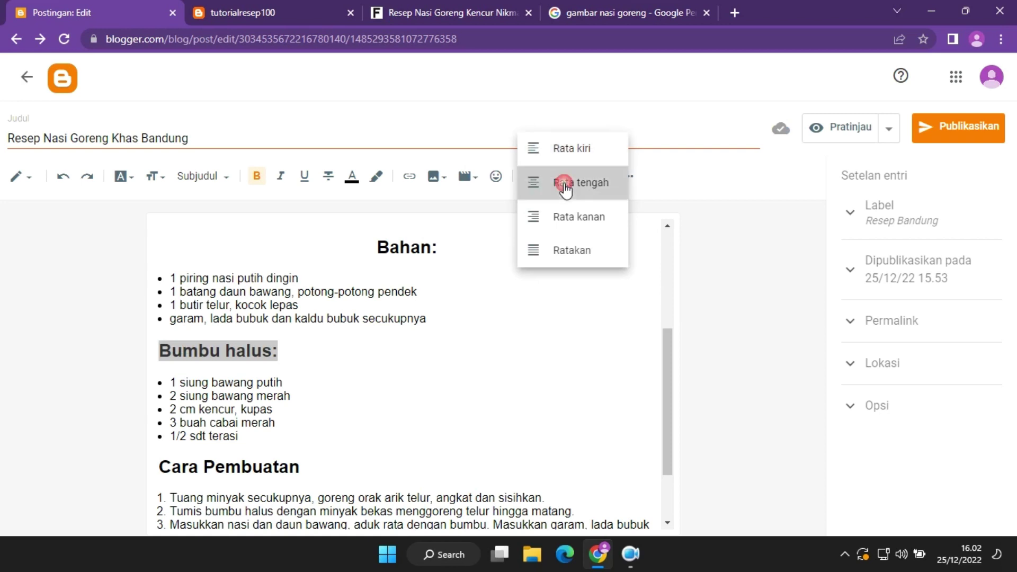
pyautogui.click(539, 176)
pyautogui.click(562, 222)
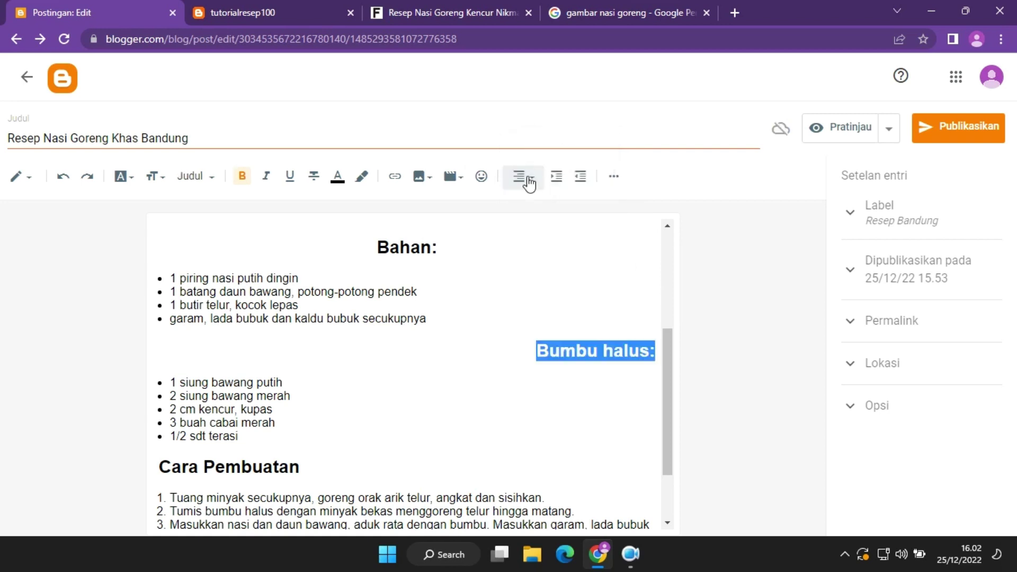
pyautogui.click(528, 181)
pyautogui.click(544, 146)
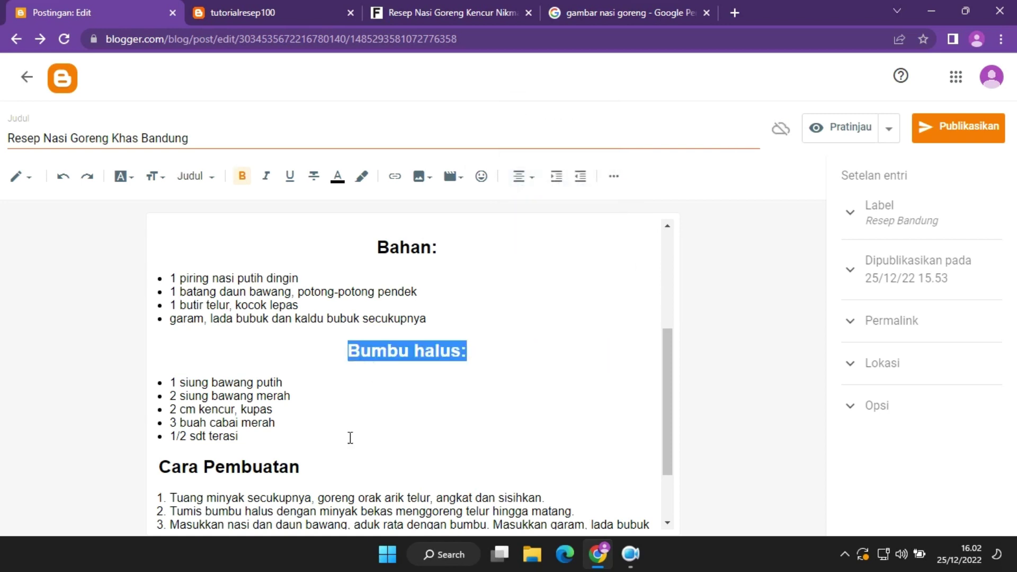
# Centre the Cara Pembuatan heading.
pyautogui.moveTo(299, 466); pyautogui.dragTo(112, 472)
pyautogui.click(523, 182)
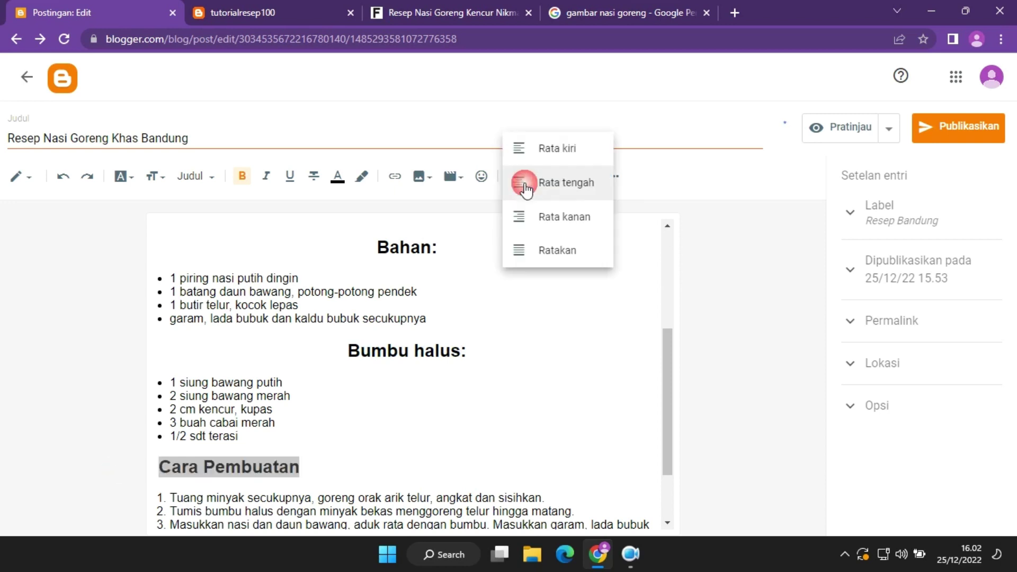
pyautogui.click(548, 148)
pyautogui.click(540, 177)
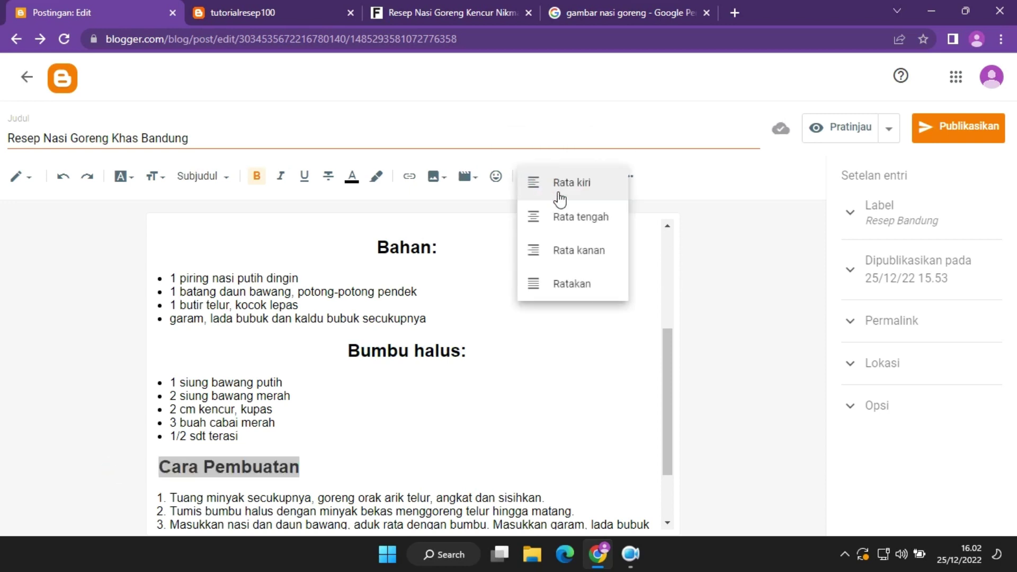
pyautogui.click(566, 218)
pyautogui.click(556, 434)
pyautogui.moveTo(666, 431); pyautogui.dragTo(676, 286)
# Re-centre the RESEP NASI GORENG KHAS BANDUNG title after briefly justifying it.
pyautogui.moveTo(628, 248); pyautogui.dragTo(100, 250)
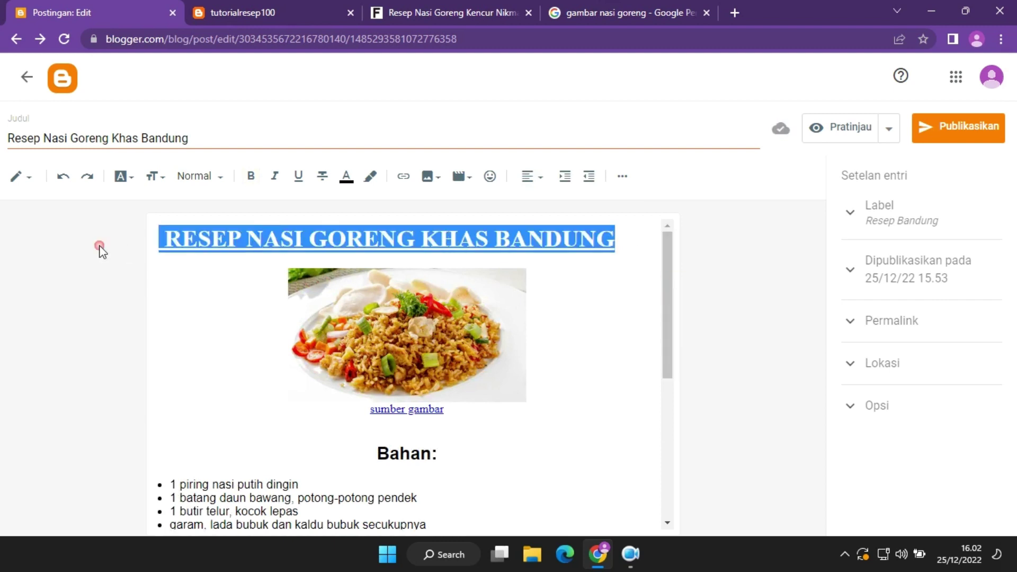
pyautogui.click(526, 181)
pyautogui.click(563, 286)
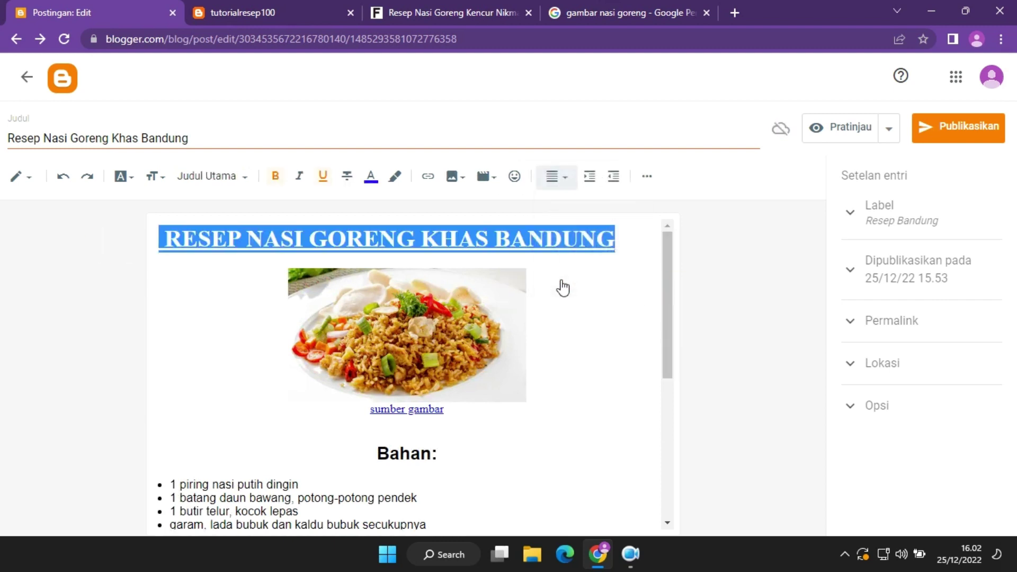
pyautogui.click(559, 175)
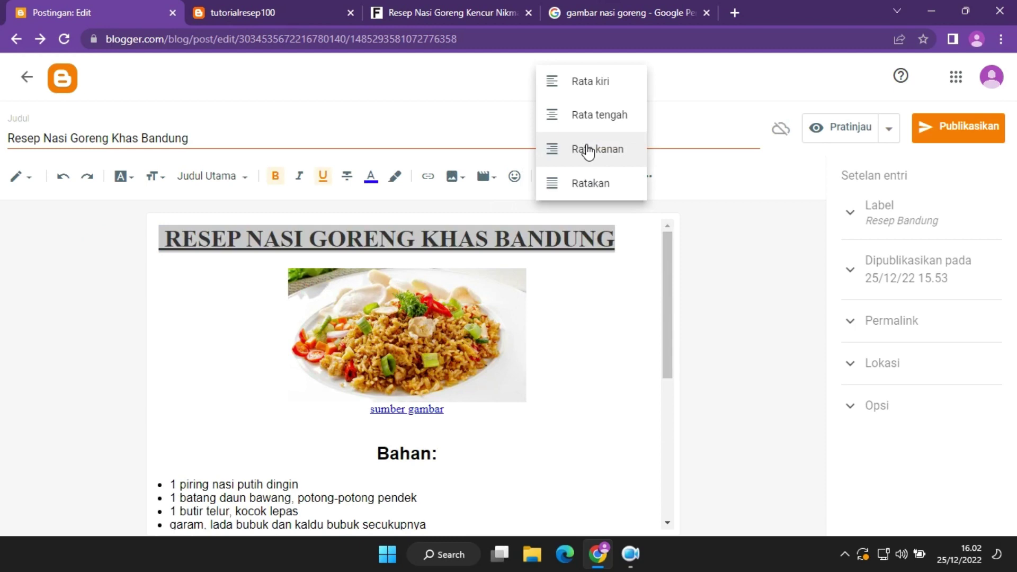
pyautogui.click(589, 116)
pyautogui.click(615, 252)
pyautogui.moveTo(665, 272); pyautogui.dragTo(658, 439)
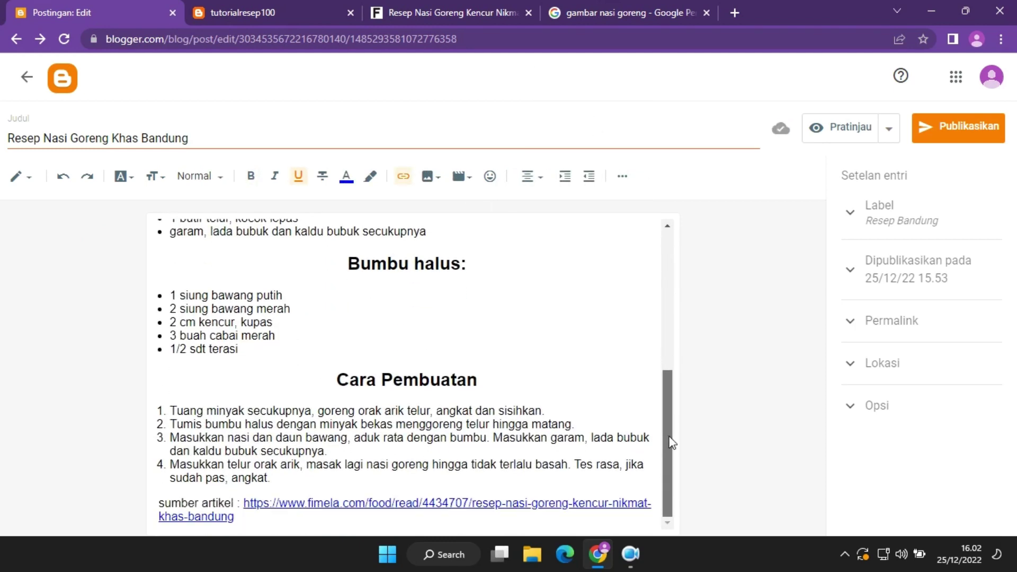
# Turn the four Bahan ingredient items into a numbered list.
pyautogui.scroll(4, 676, 318)
pyautogui.scroll(1, 681, 294)
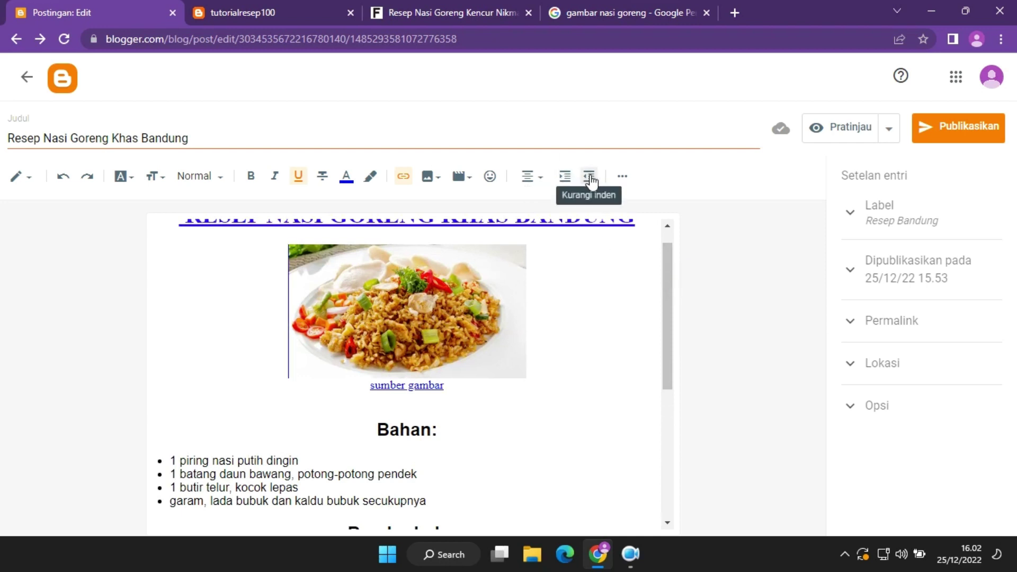
pyautogui.click(629, 179)
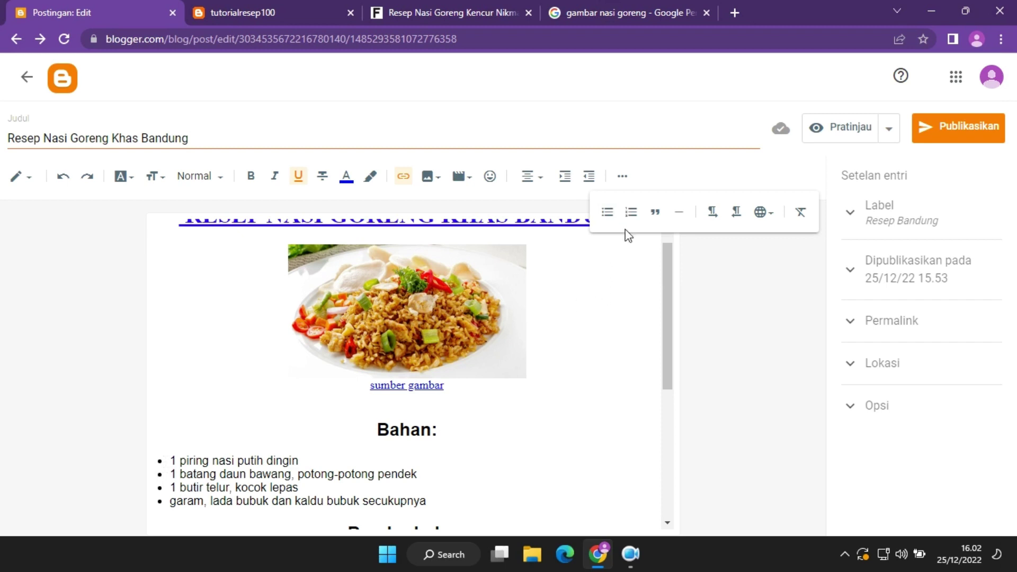
pyautogui.moveTo(667, 317); pyautogui.dragTo(671, 359)
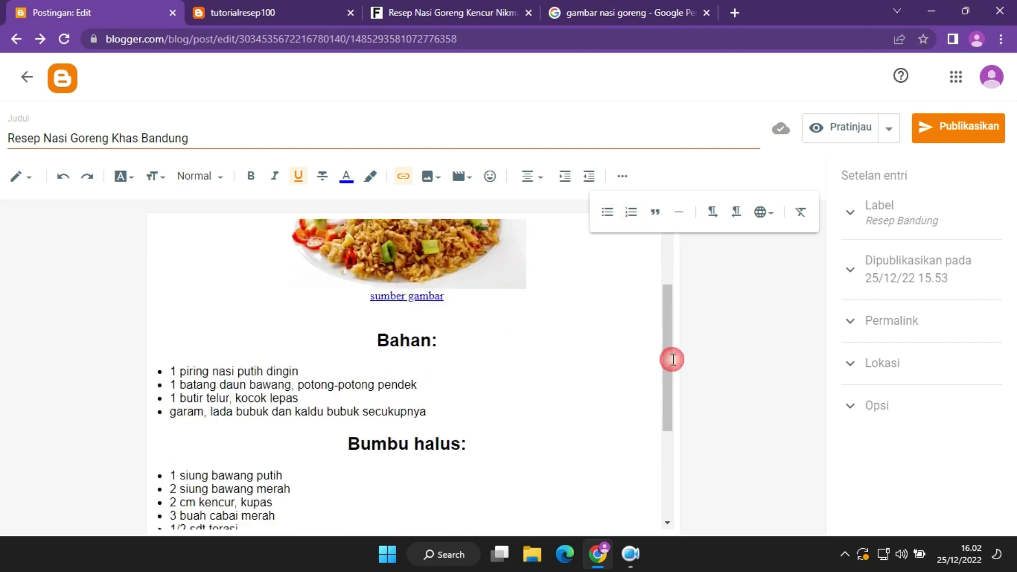
pyautogui.click(461, 389)
pyautogui.moveTo(433, 414); pyautogui.dragTo(145, 380)
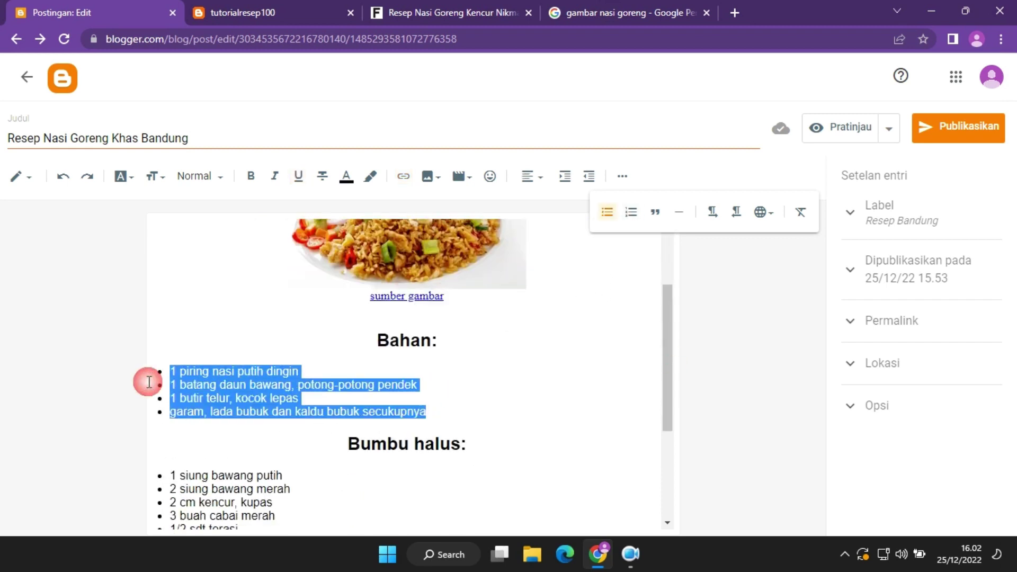
pyautogui.click(630, 213)
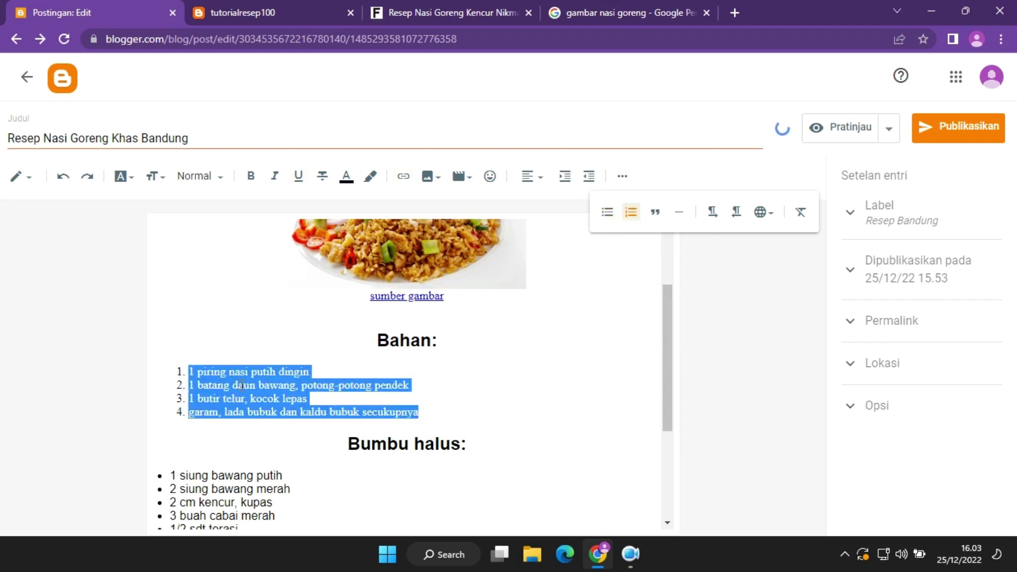
pyautogui.click(458, 413)
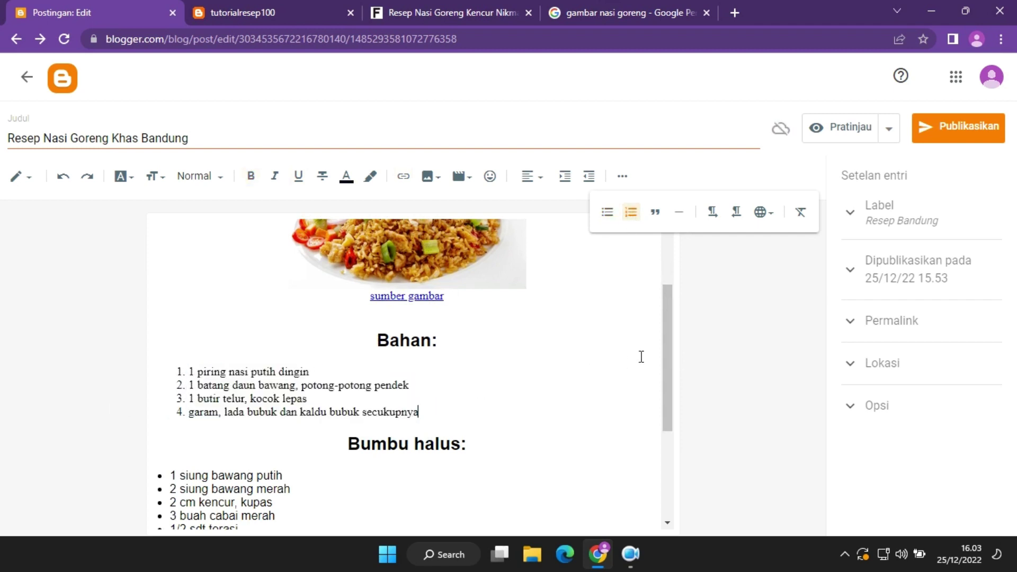
# Number the five Bumbu halus items, then reselect the Bahan list with its heading.
pyautogui.moveTo(668, 338); pyautogui.dragTo(668, 424)
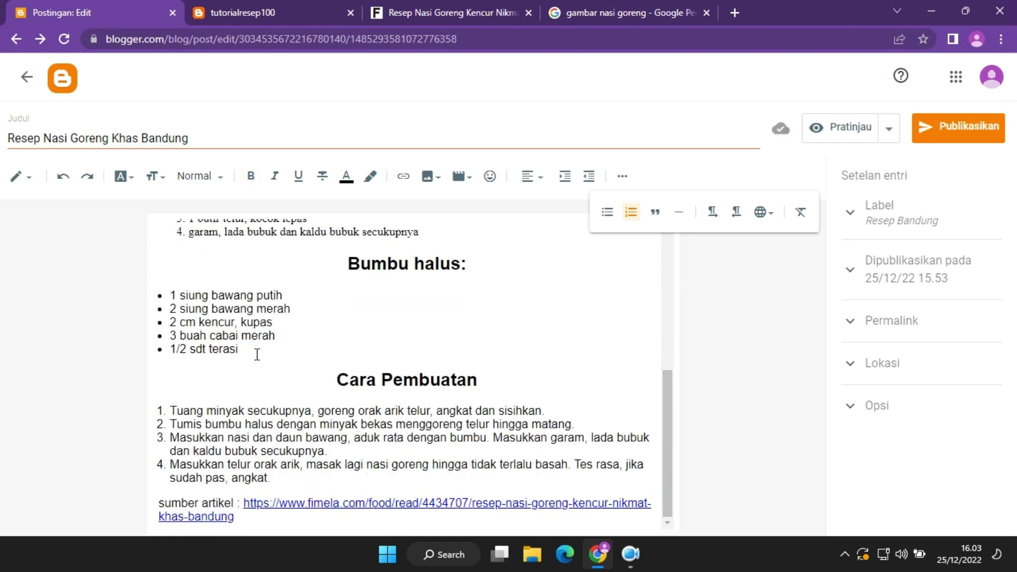
pyautogui.moveTo(257, 354); pyautogui.dragTo(141, 298)
pyautogui.click(630, 216)
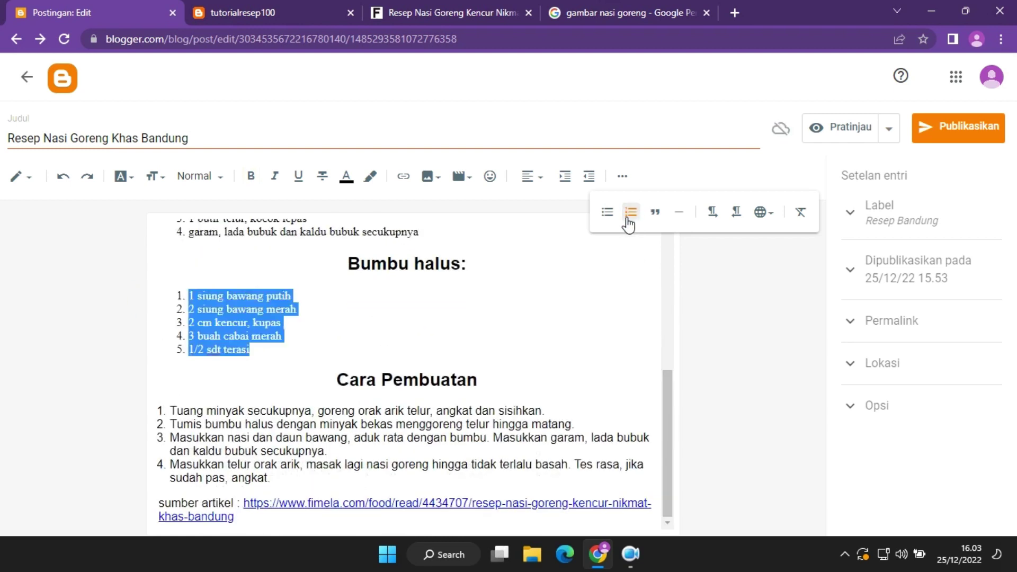
pyautogui.click(418, 326)
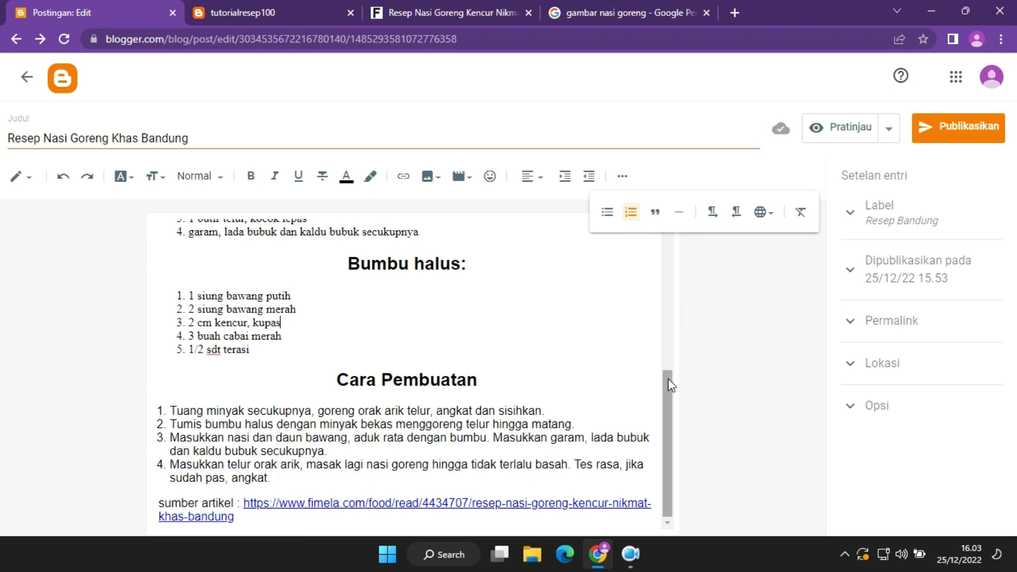
pyautogui.moveTo(669, 420); pyautogui.dragTo(674, 356)
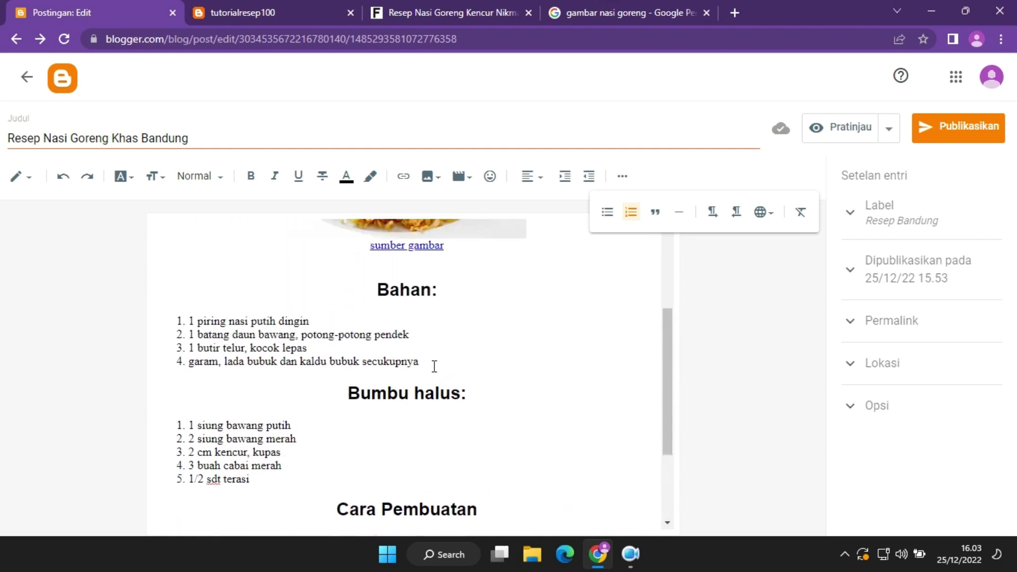
pyautogui.moveTo(434, 366); pyautogui.dragTo(126, 305)
# Set the four Bahan ingredient items to the Sedang font size.
pyautogui.click(427, 329)
pyautogui.moveTo(419, 363); pyautogui.dragTo(134, 318)
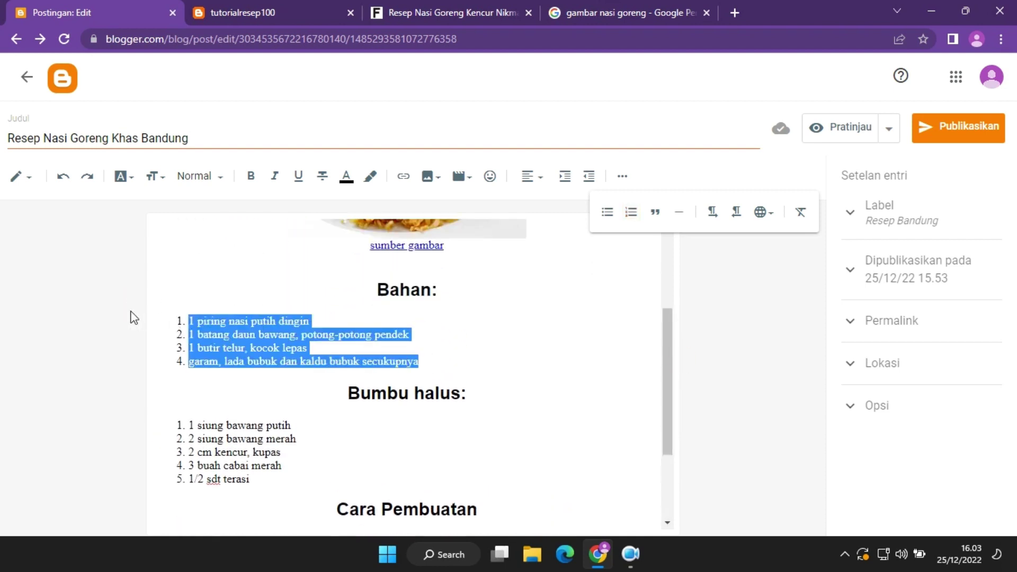
pyautogui.click(220, 186)
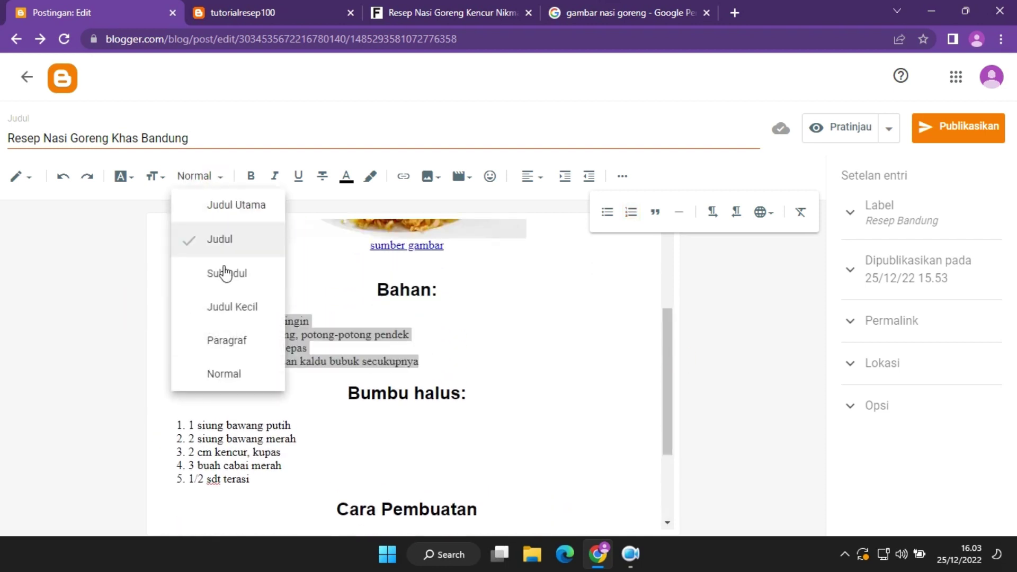
pyautogui.click(287, 117)
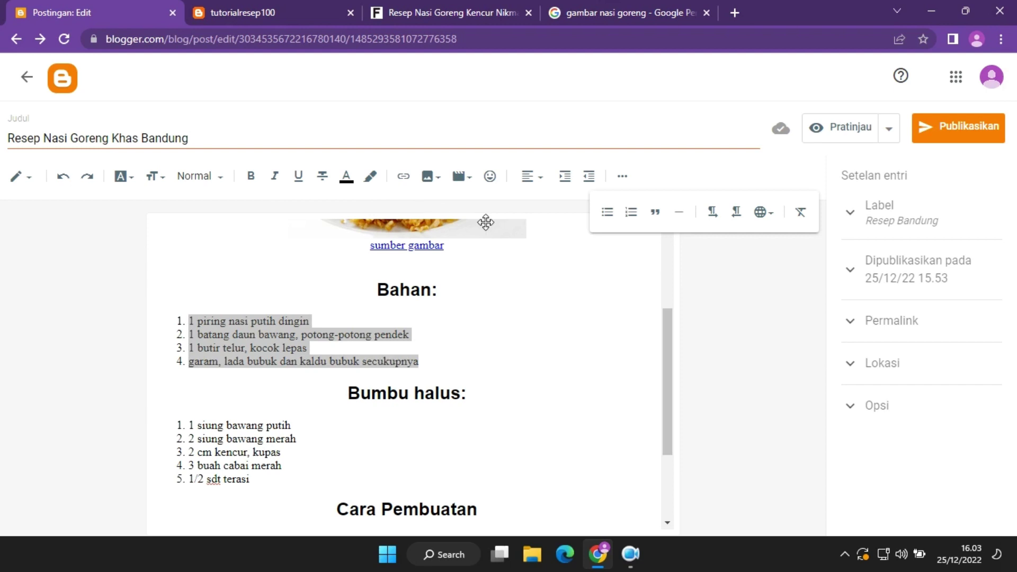
pyautogui.click(165, 184)
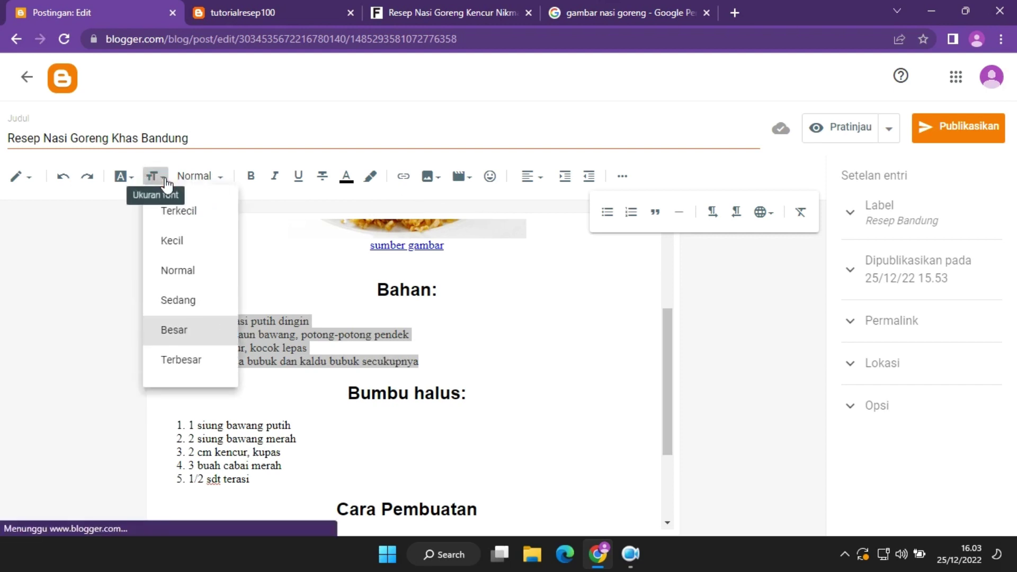
pyautogui.click(155, 176)
pyautogui.click(127, 173)
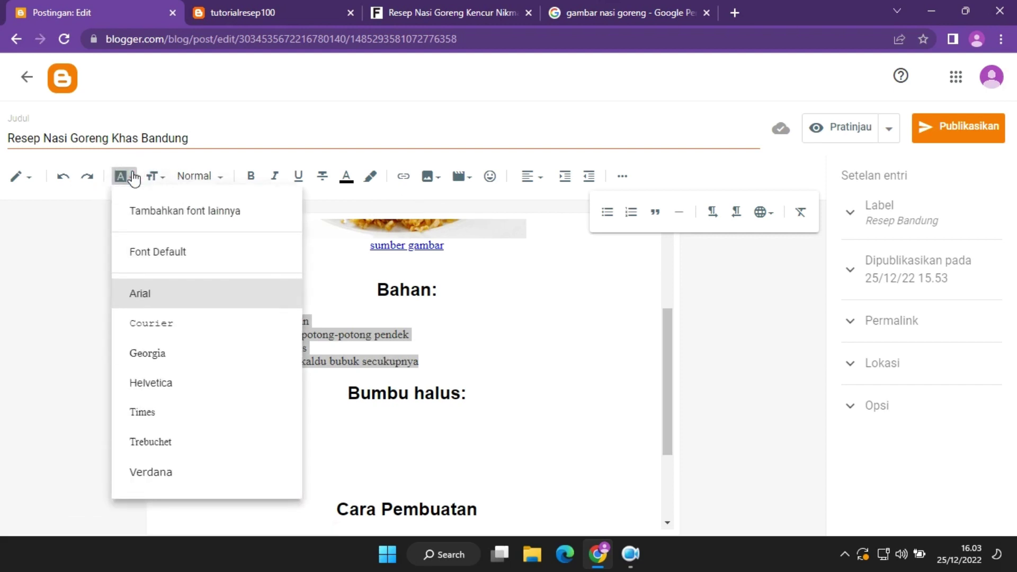
pyautogui.click(129, 173)
pyautogui.click(178, 179)
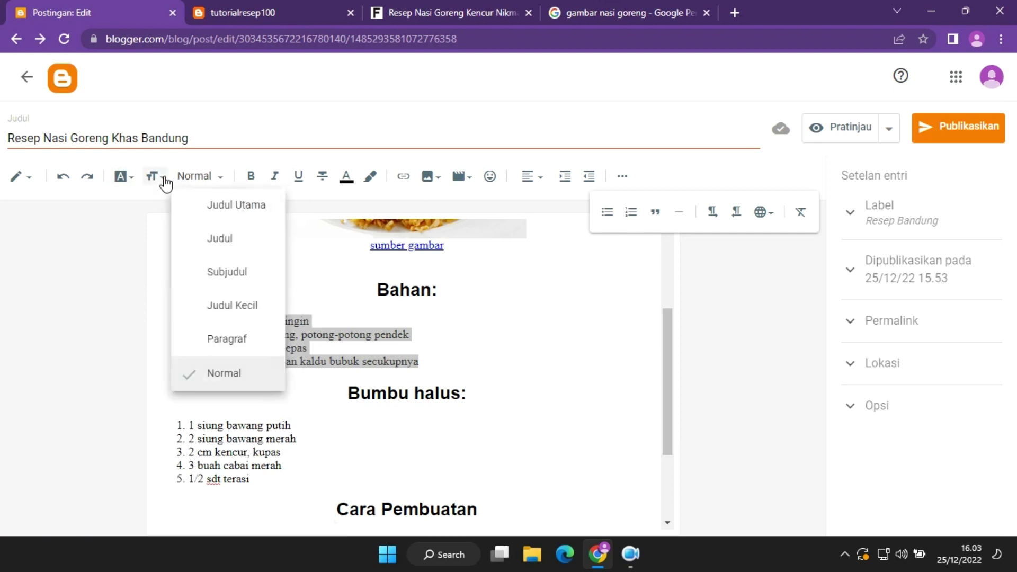
pyautogui.click(165, 178)
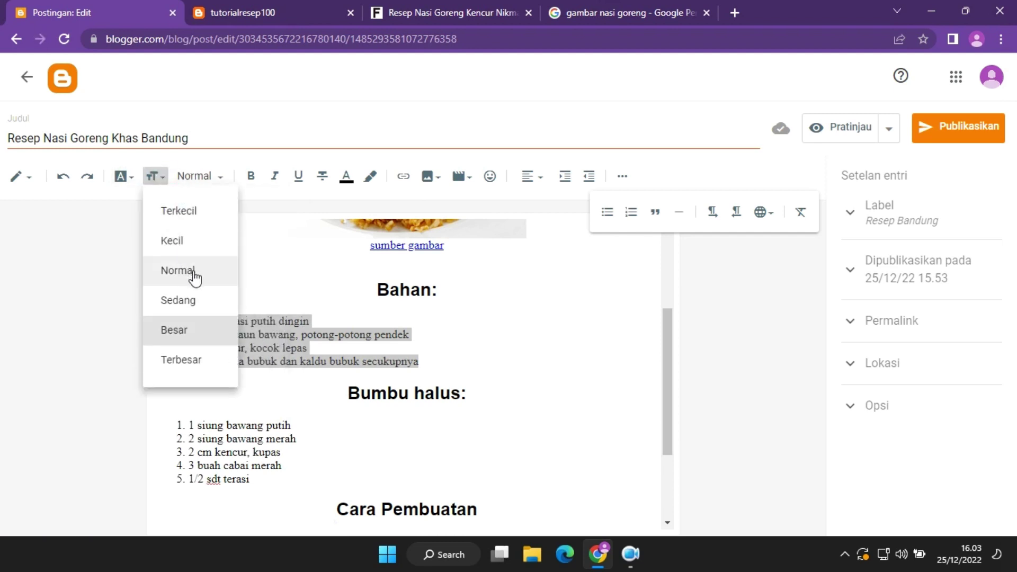
pyautogui.click(206, 300)
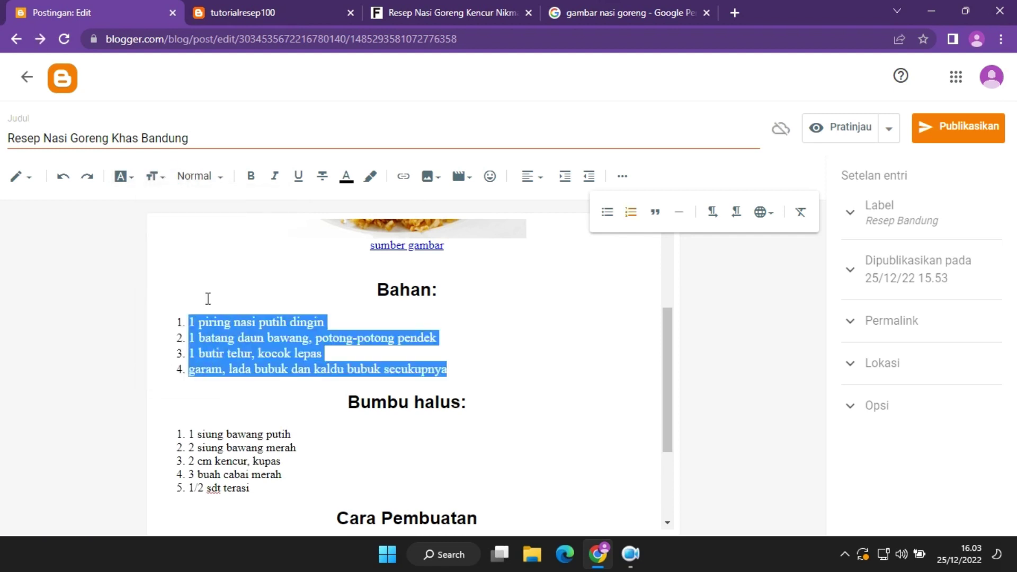
# Set the five Bumbu halus items to Sedang size, then select the Bahan items.
pyautogui.moveTo(253, 502); pyautogui.dragTo(159, 431)
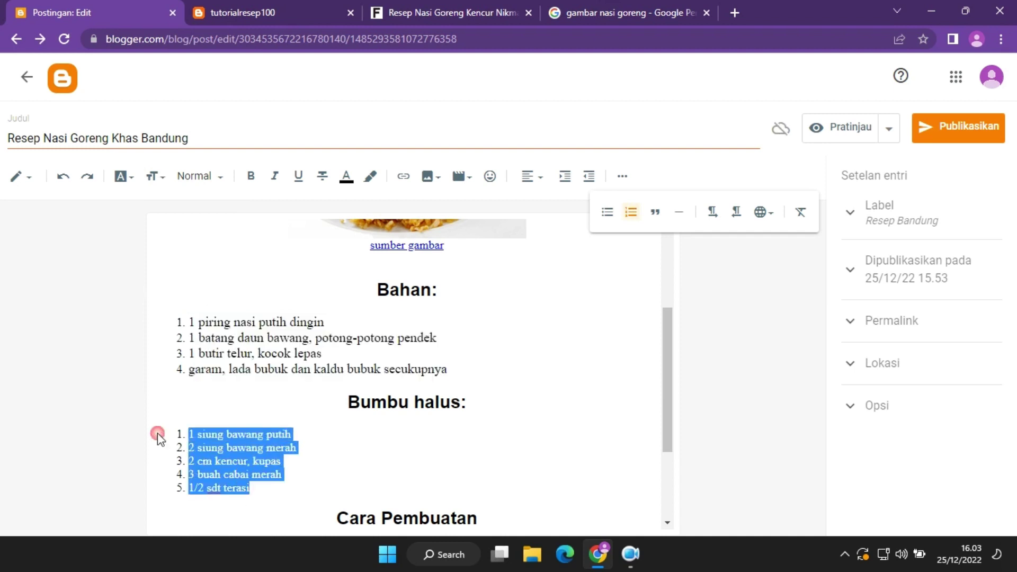
pyautogui.click(212, 179)
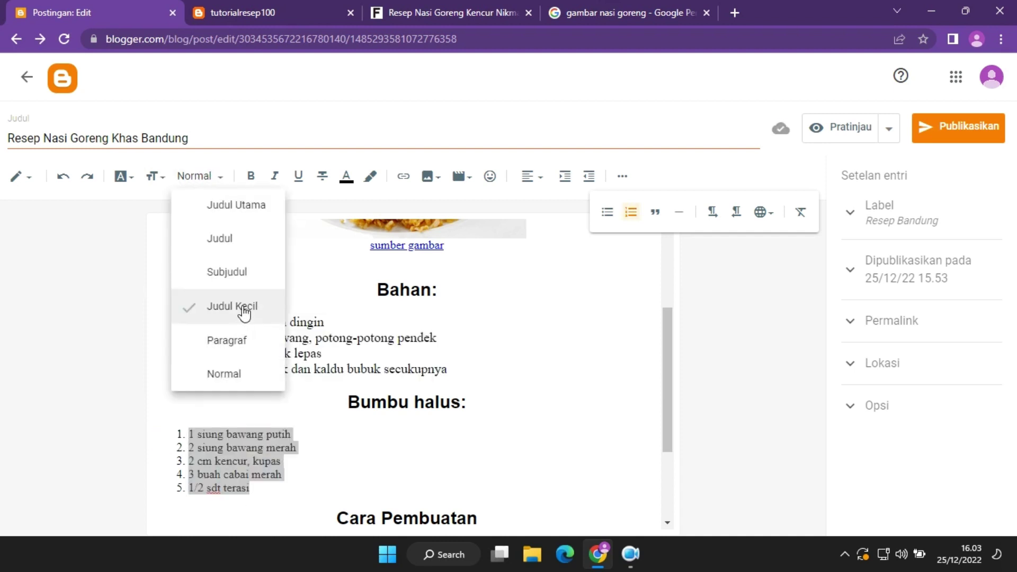
pyautogui.click(162, 178)
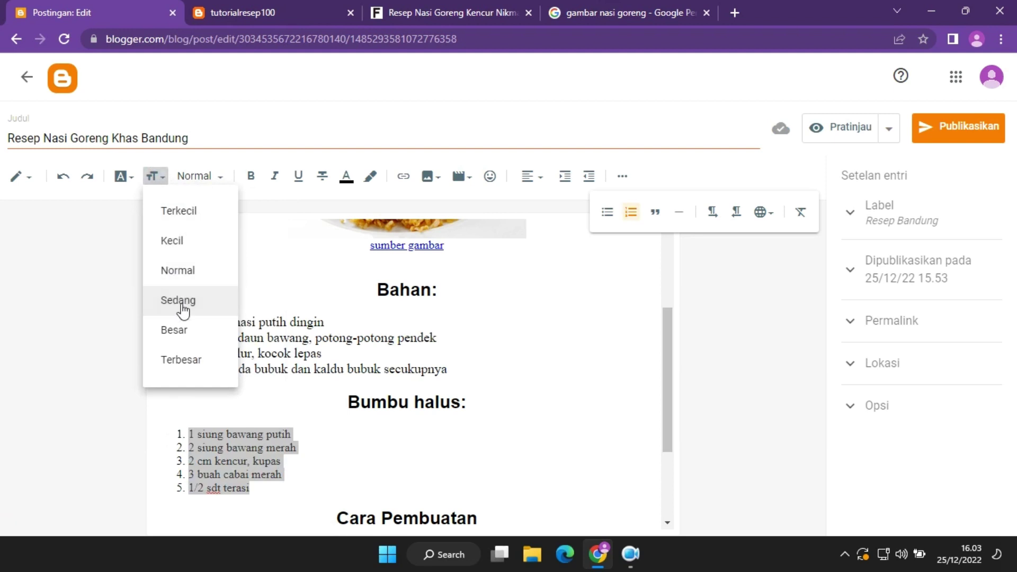
pyautogui.click(155, 310)
pyautogui.click(400, 450)
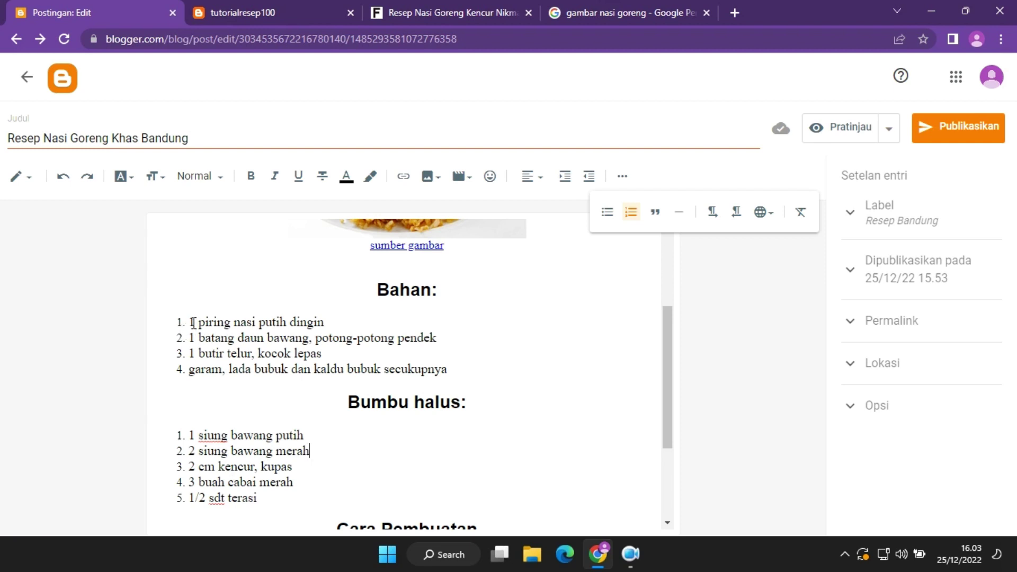
pyautogui.moveTo(455, 374); pyautogui.dragTo(148, 320)
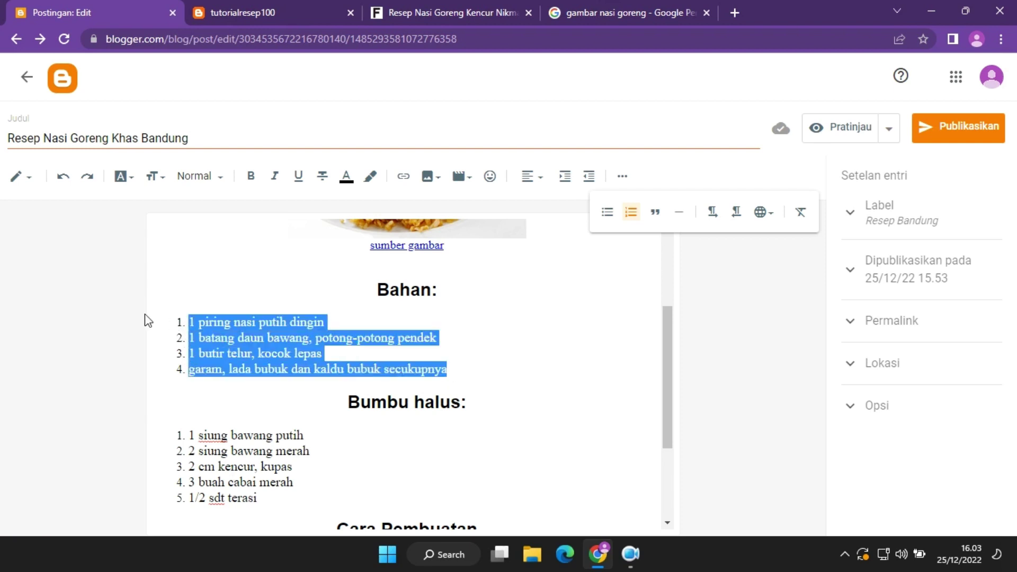
# Switch both the Bahan and Bumbu halus lists back to bullets.
pyautogui.click(607, 211)
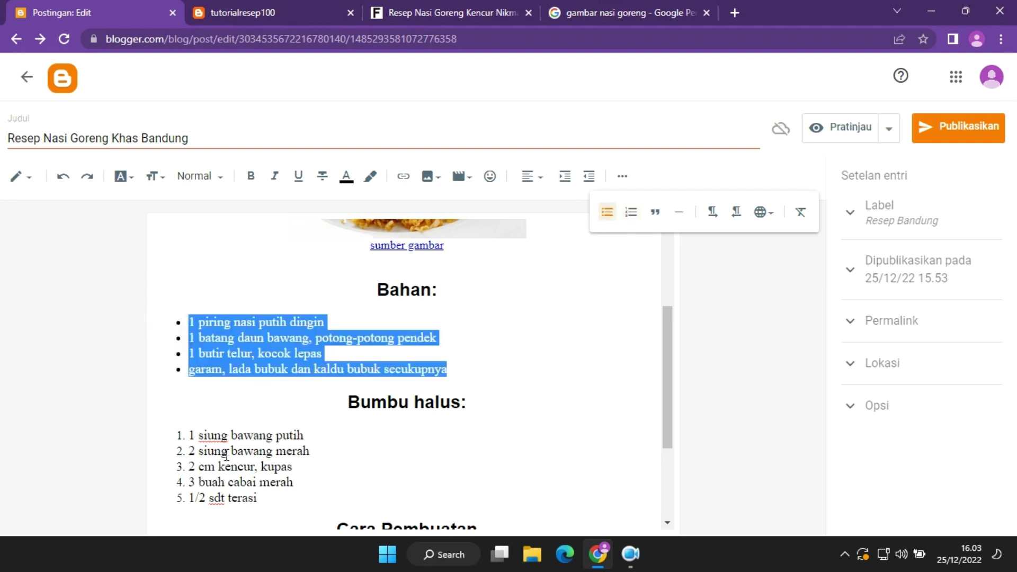
pyautogui.moveTo(269, 501); pyautogui.dragTo(162, 431)
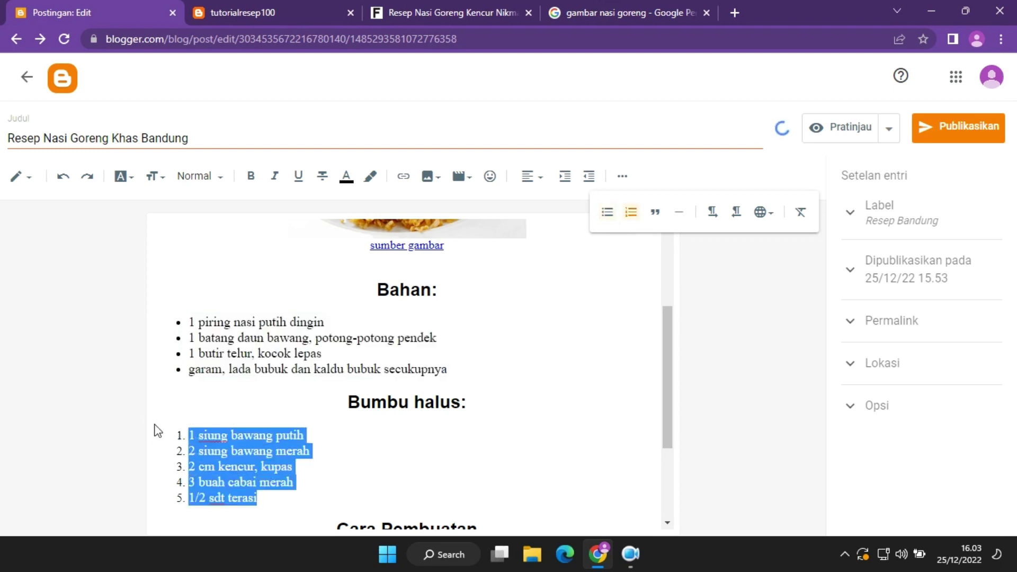
pyautogui.click(608, 212)
pyautogui.click(397, 417)
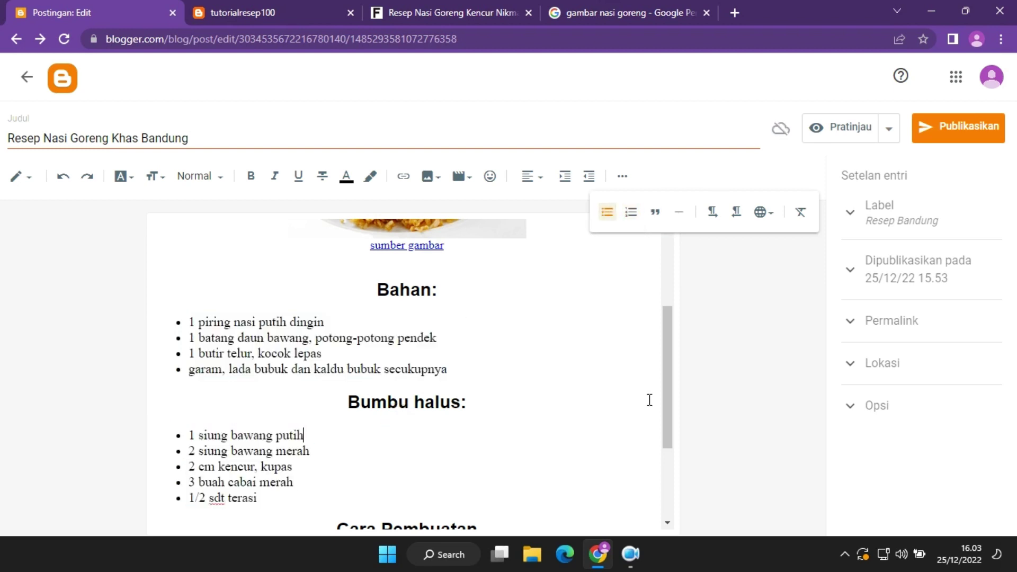
# Open and close the Input Tools language list and the extra formatting options.
pyautogui.moveTo(667, 415); pyautogui.dragTo(662, 482)
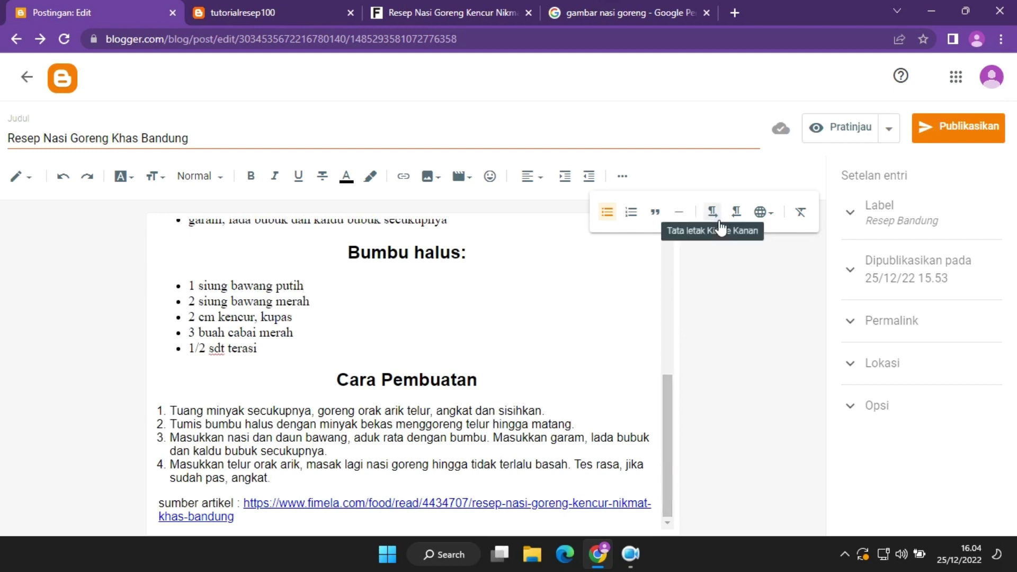
pyautogui.click(770, 212)
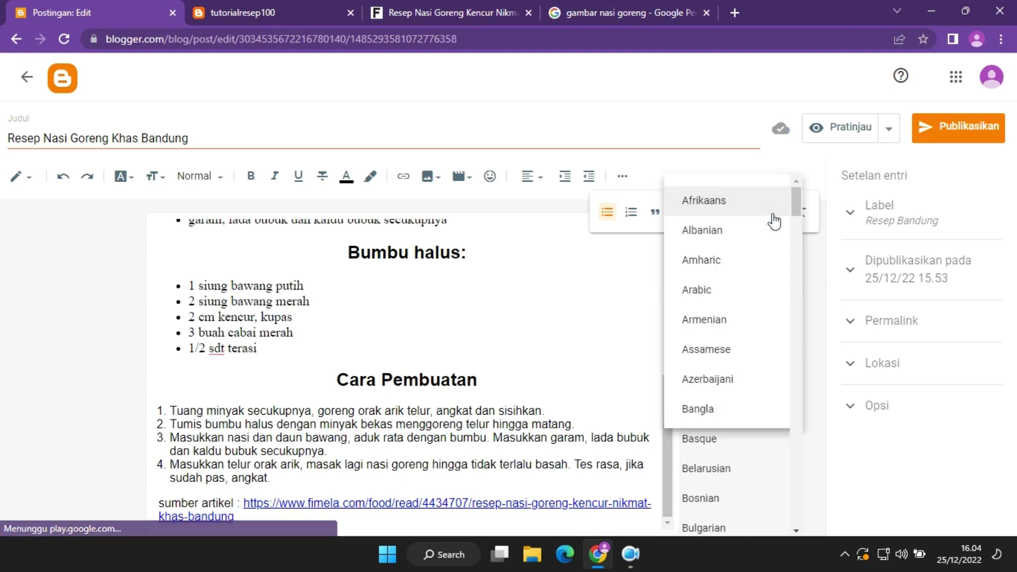
pyautogui.click(540, 311)
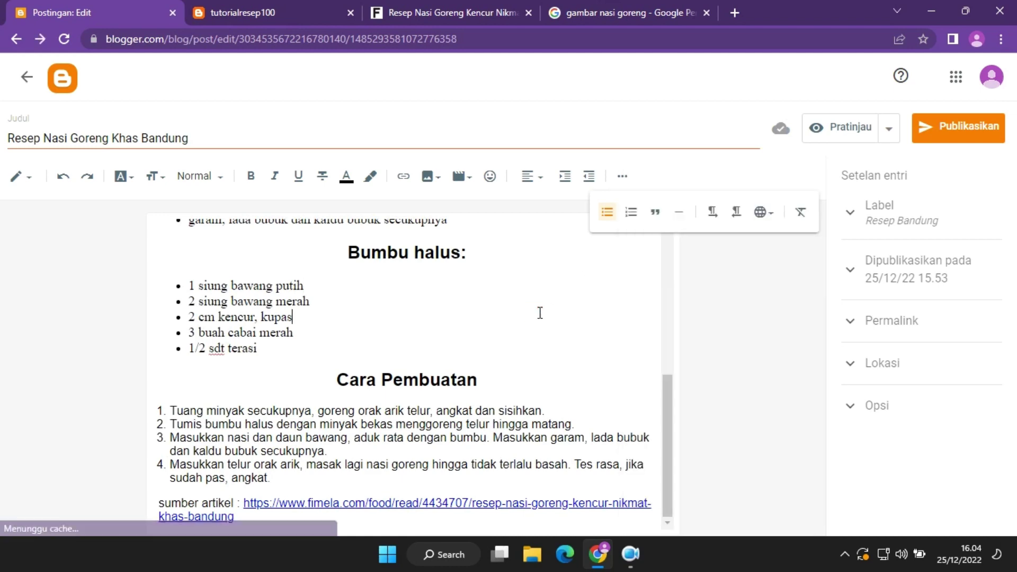
pyautogui.click(622, 178)
pyautogui.moveTo(666, 408); pyautogui.dragTo(666, 215)
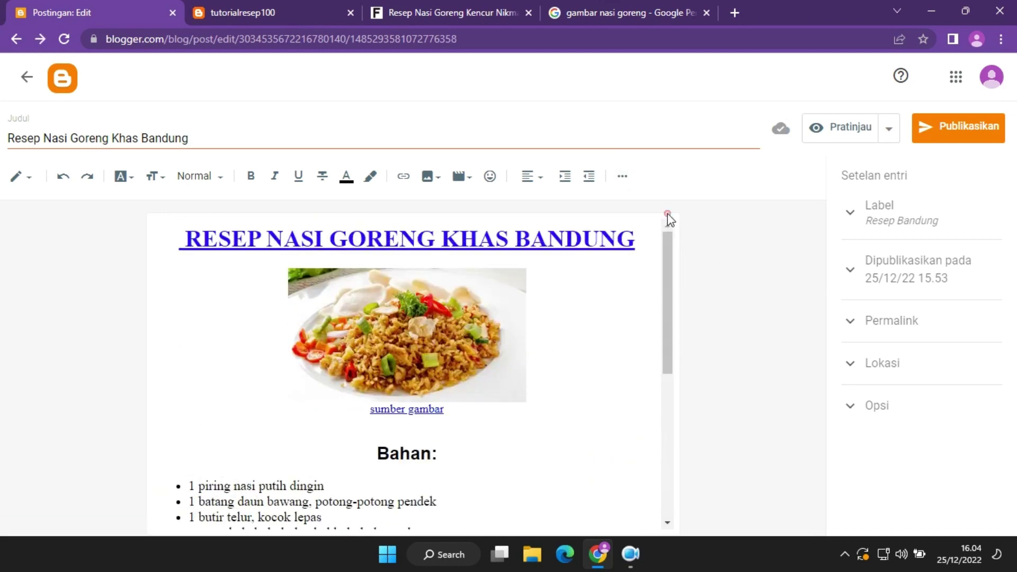
pyautogui.click(849, 127)
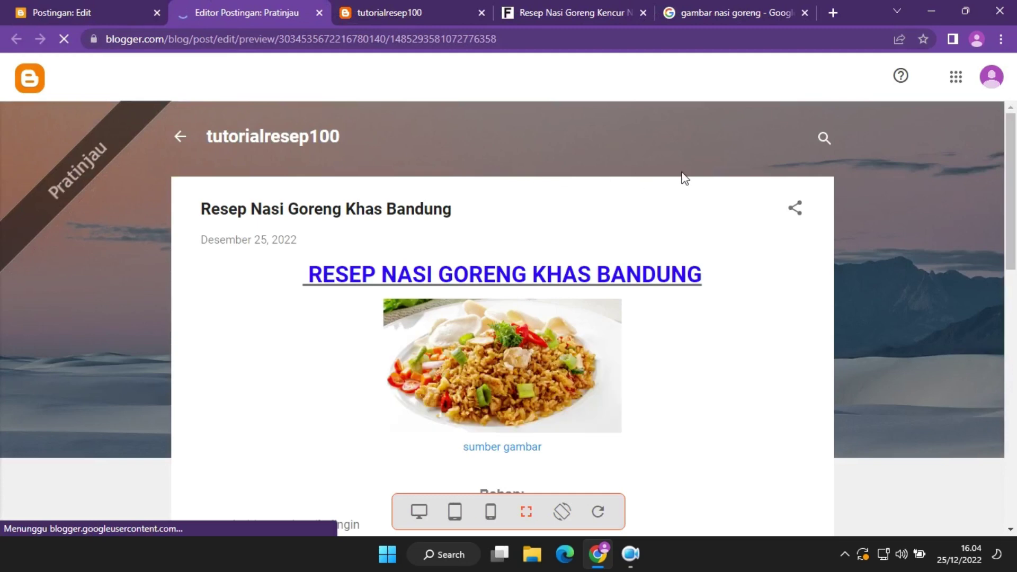
pyautogui.moveTo(1013, 167)
pyautogui.mouseDown()
pyautogui.moveTo(1013, 427)
pyautogui.moveTo(999, 268)
pyautogui.moveTo(1004, 164)
pyautogui.mouseUp()
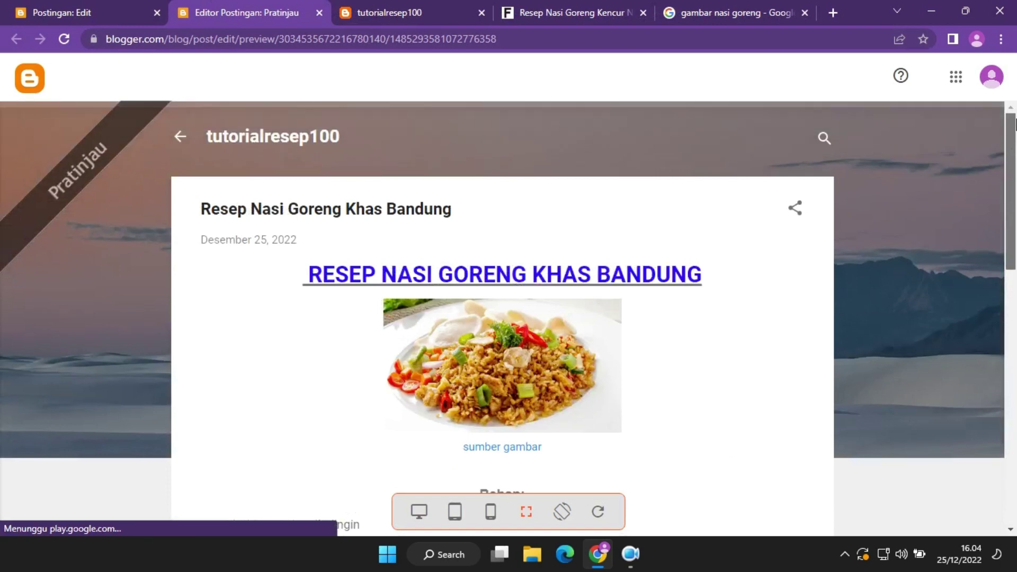
pyautogui.click(319, 13)
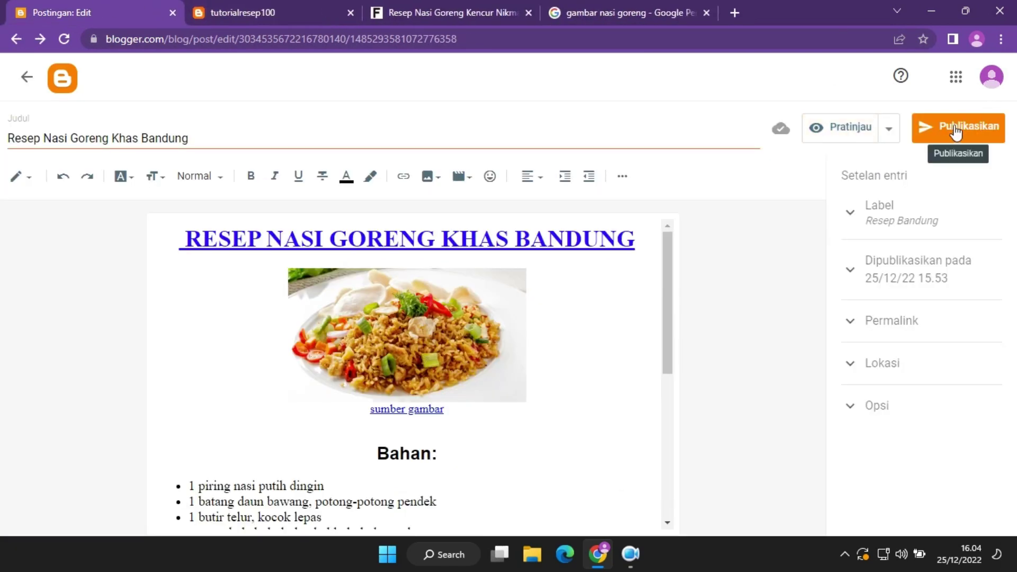
# Set the post's Permalink Khusus to resep-nasi-goreng in the Permalink settings.
pyautogui.click(853, 216)
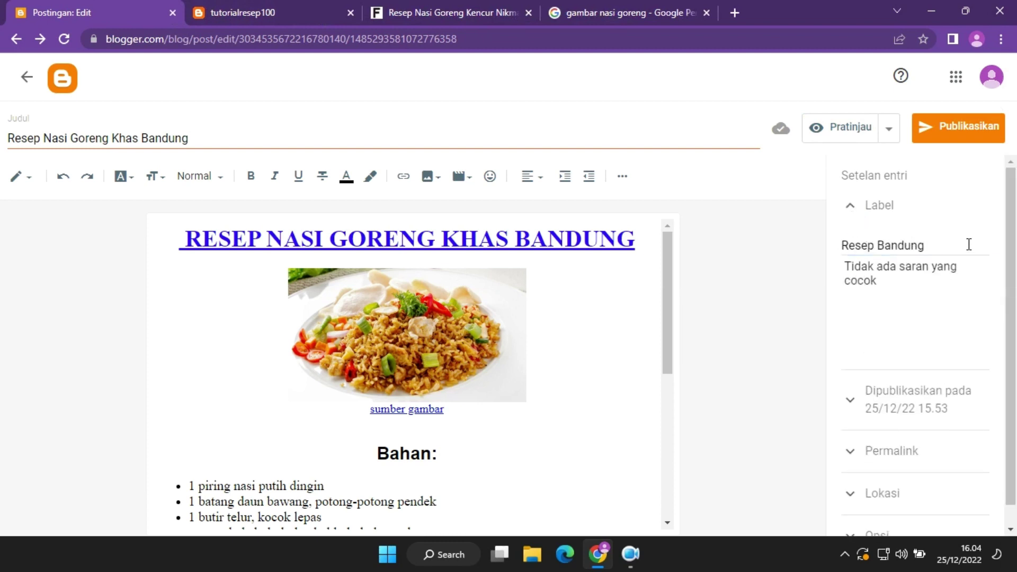
pyautogui.click(851, 206)
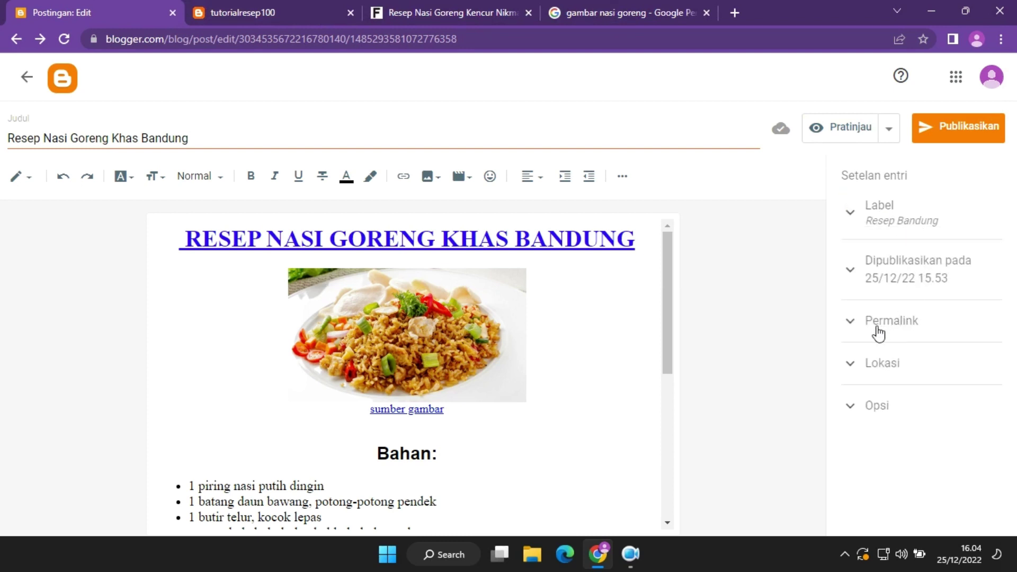
pyautogui.click(850, 323)
pyautogui.click(848, 438)
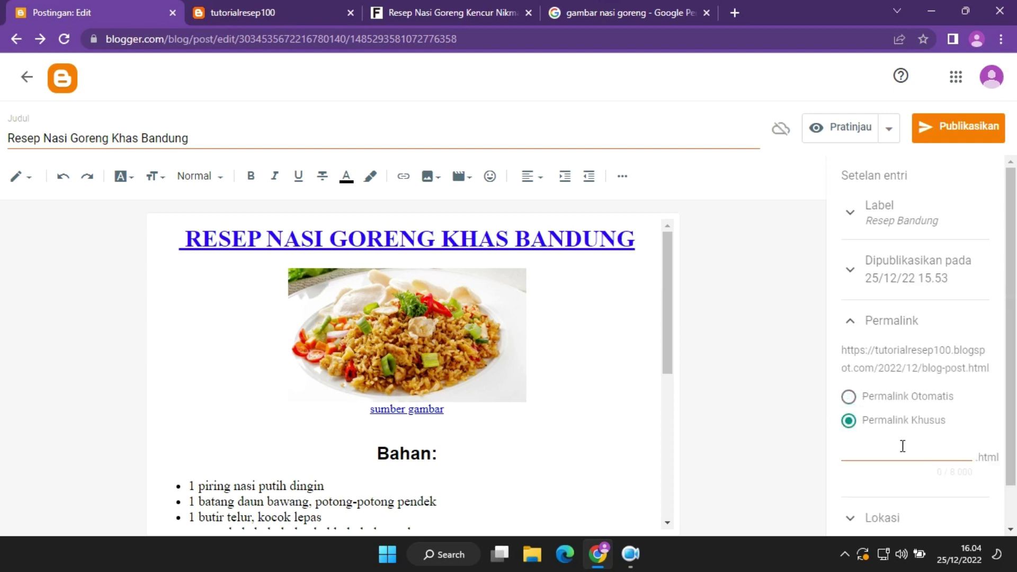
pyautogui.click(878, 448)
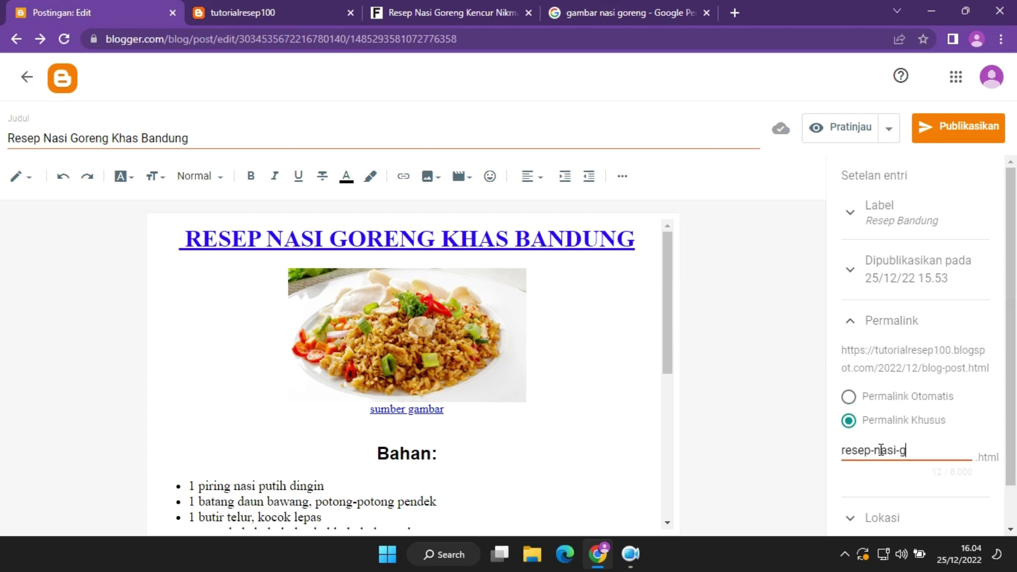
pyautogui.click(873, 332)
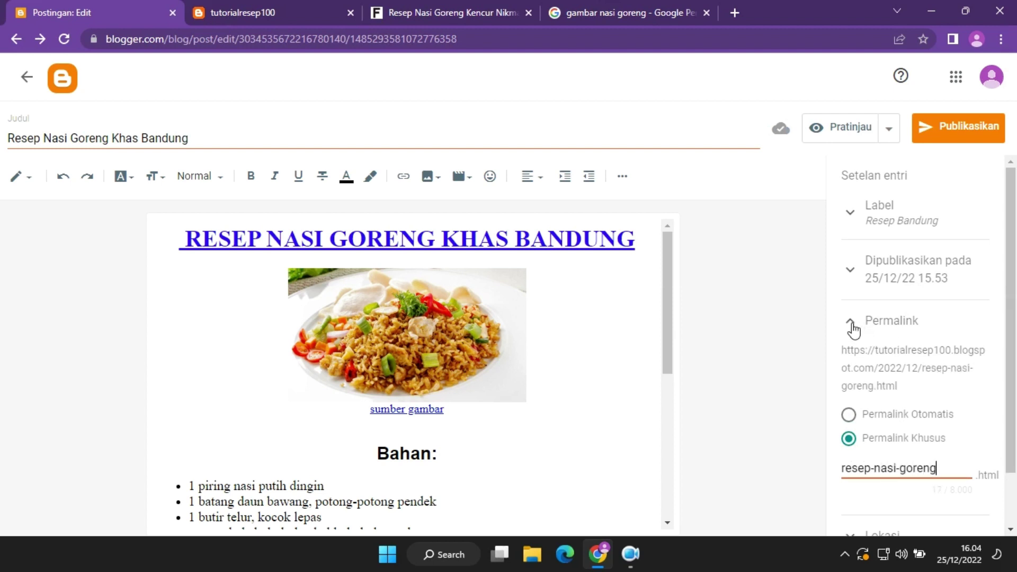
# Publish and confirm the Resep Nasi Goreng Khas Bandung post, then view the tutorialresep100 blog.
pyautogui.click(961, 140)
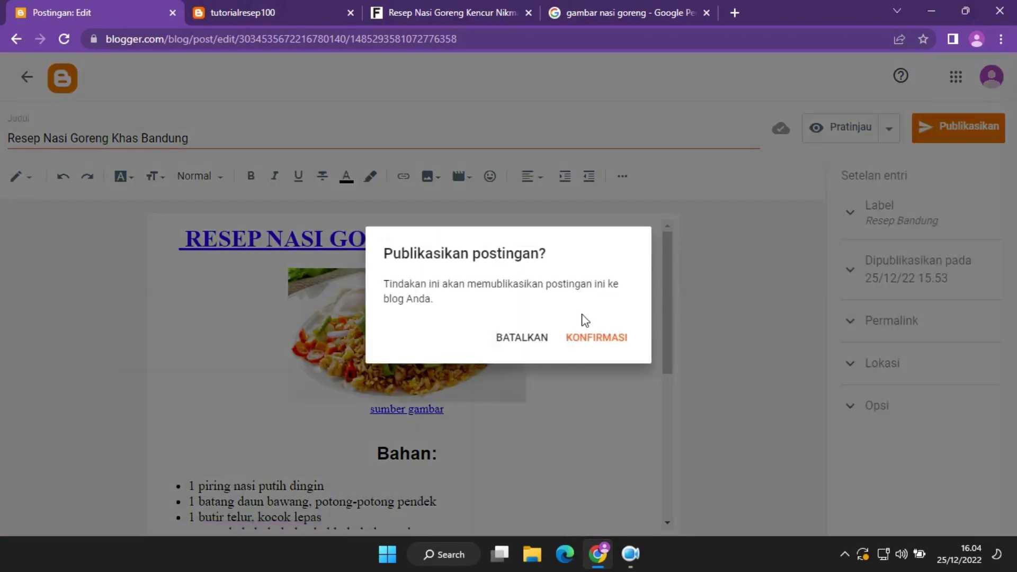
pyautogui.click(591, 340)
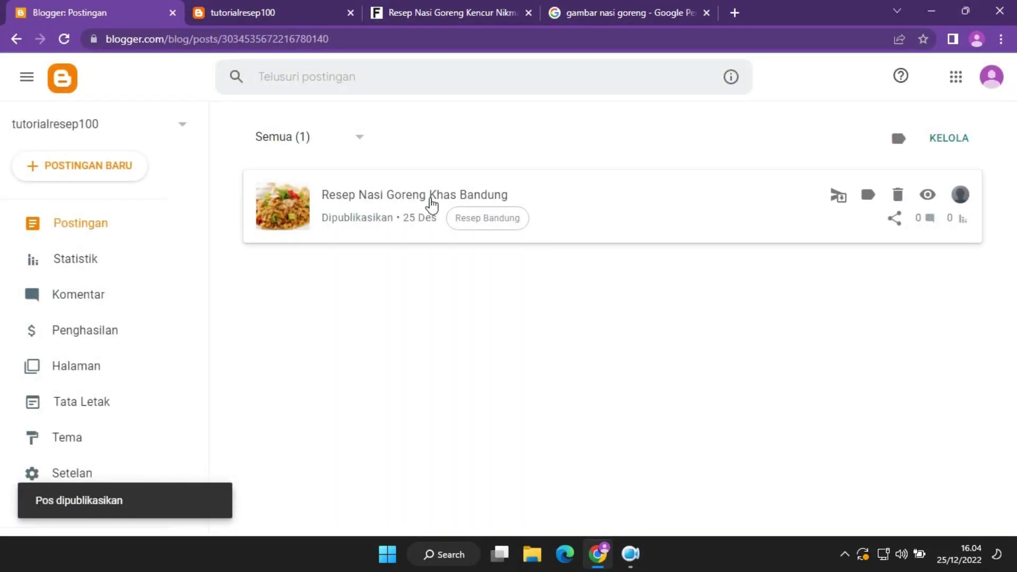
pyautogui.click(268, 4)
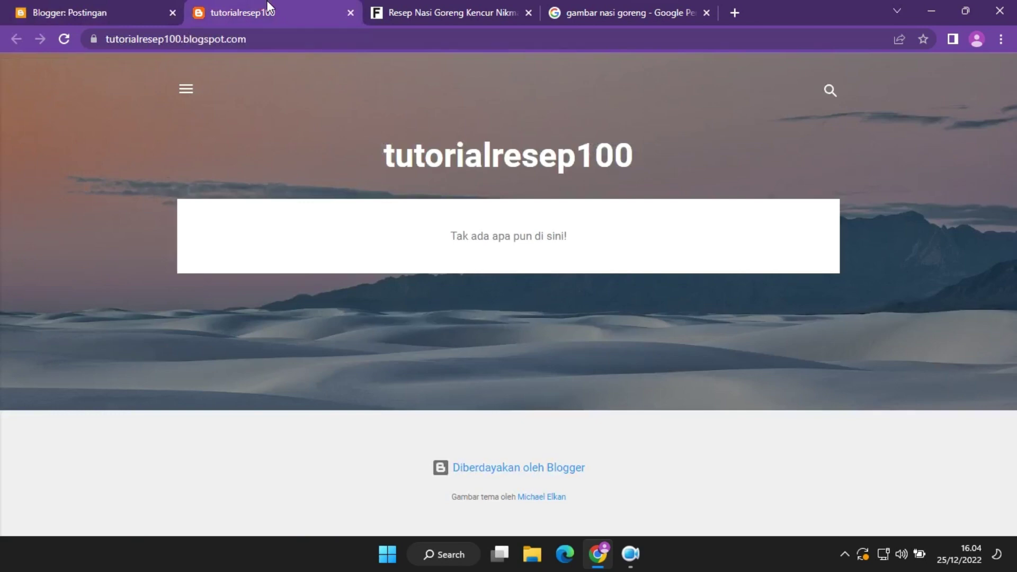
# Reload the tutorialresep100 blog to see the new recipe post, then return to Blogger's posts.
pyautogui.click(68, 40)
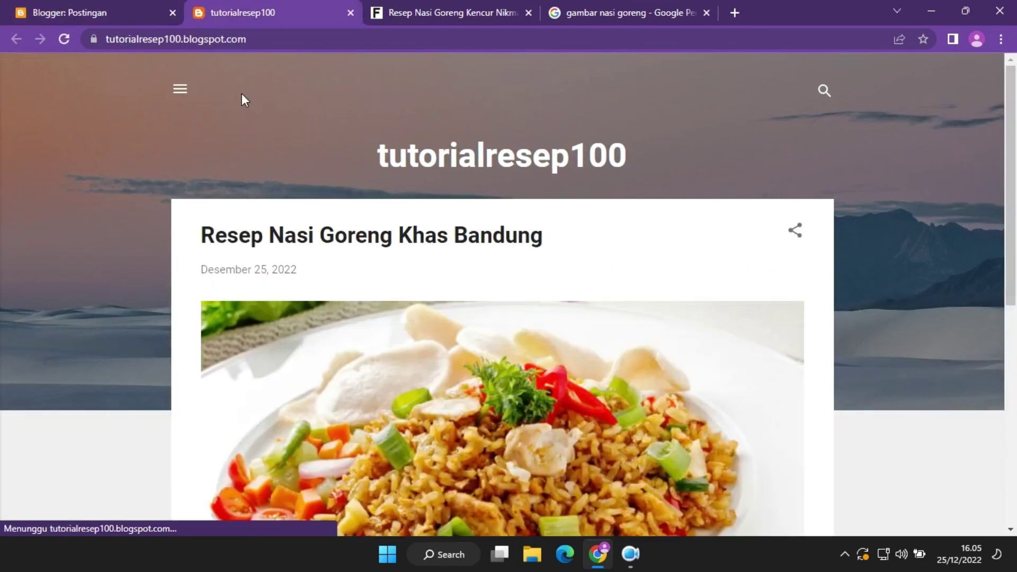
pyautogui.moveTo(1012, 121); pyautogui.dragTo(1010, 343)
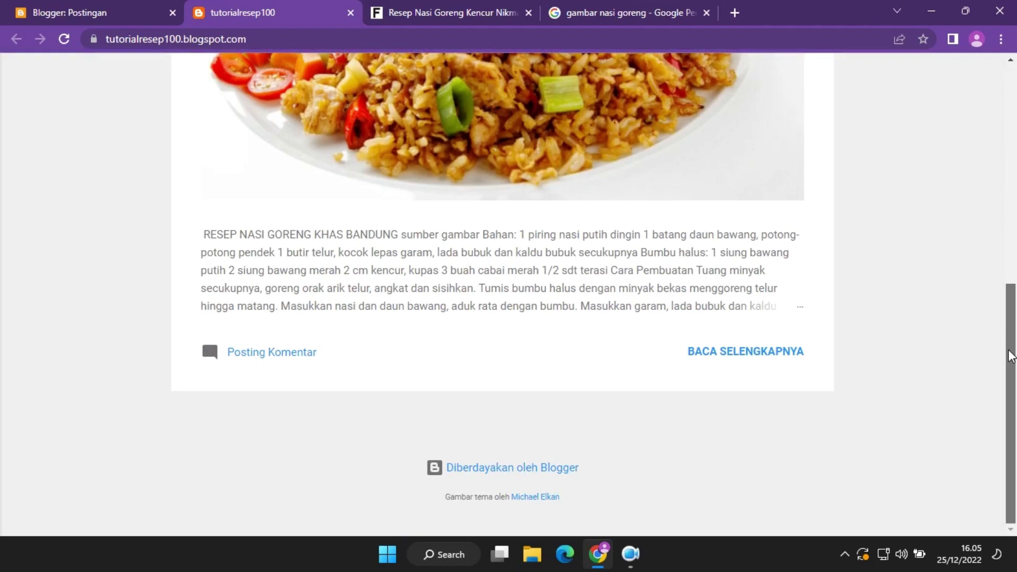
pyautogui.moveTo(1010, 354); pyautogui.dragTo(1013, 63)
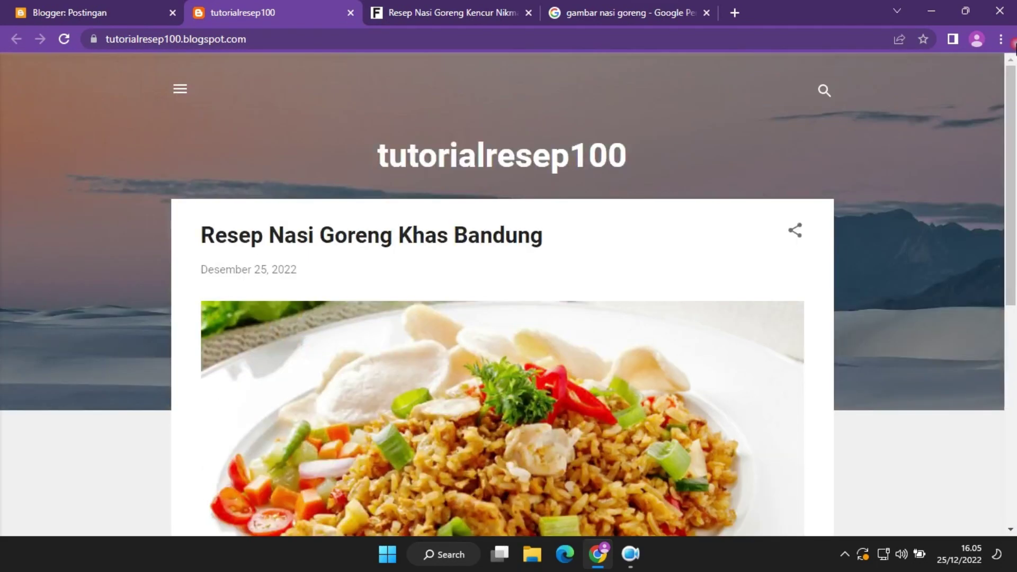
pyautogui.click(122, 11)
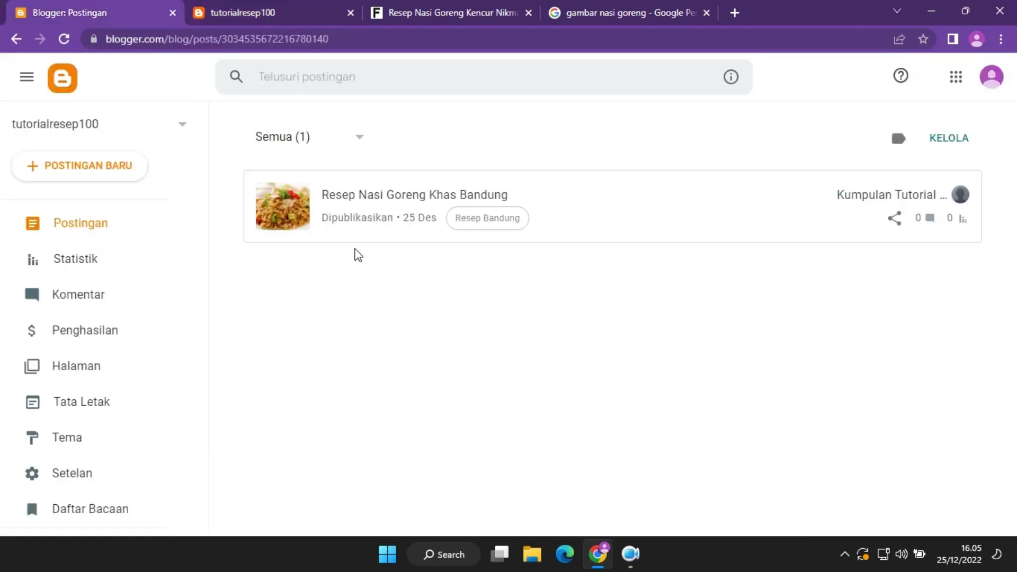
# Open Statistik and scroll to the views chart showing 1 view today.
pyautogui.click(80, 261)
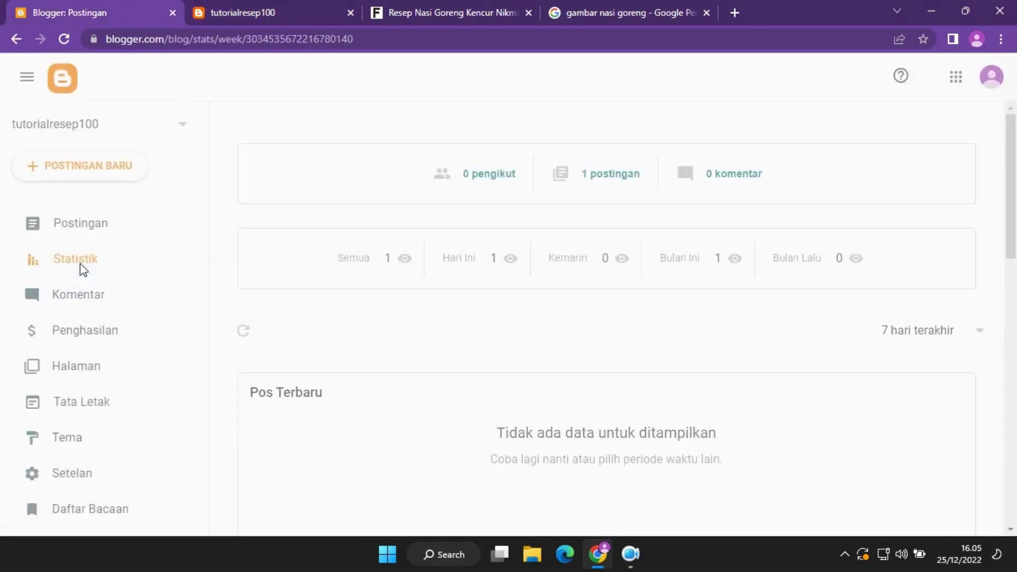
pyautogui.moveTo(1012, 222); pyautogui.dragTo(1015, 200)
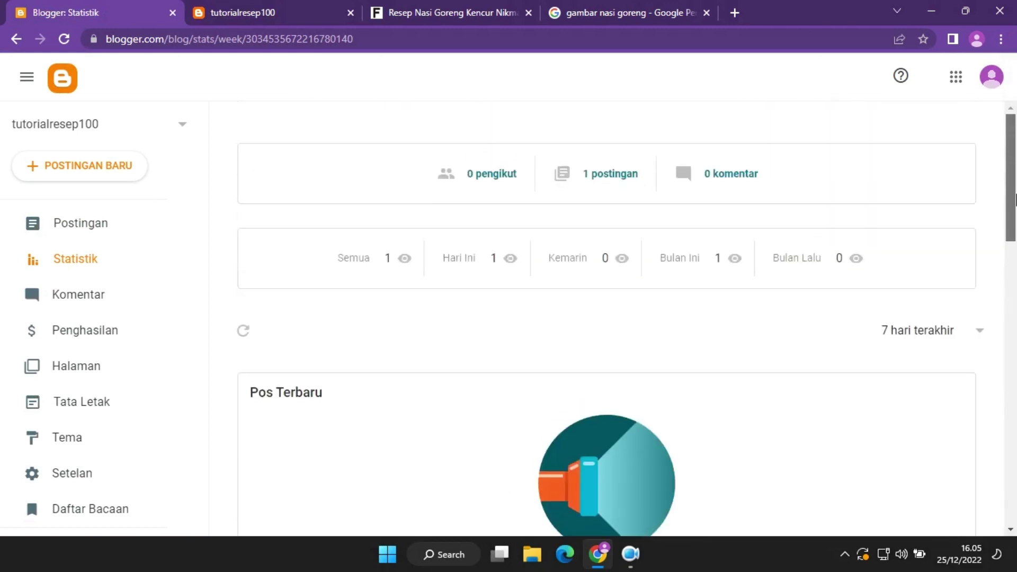
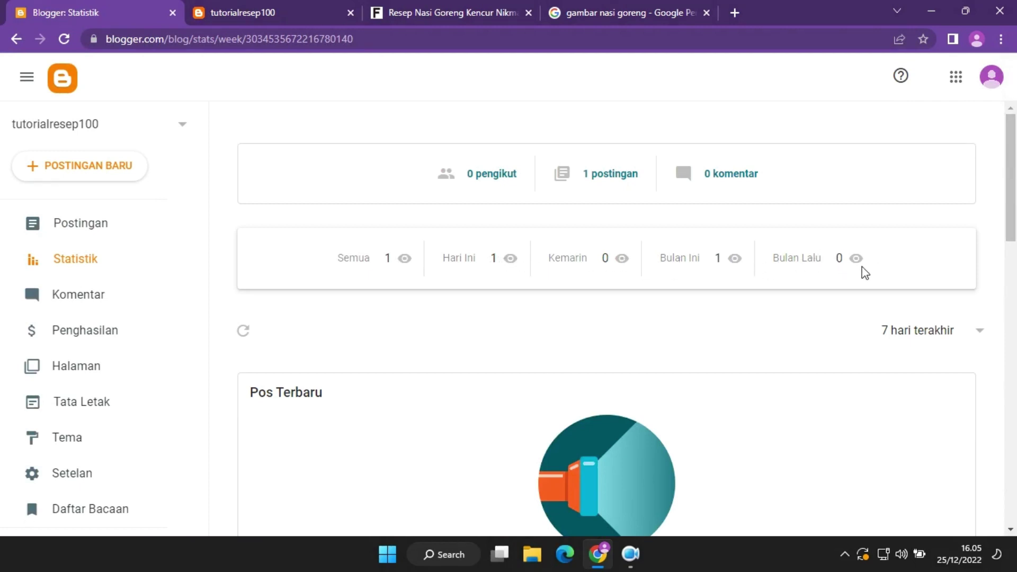
# Keep the statistics period at 7 hari terakhir, then open Komentar and the live blog.
pyautogui.click(978, 334)
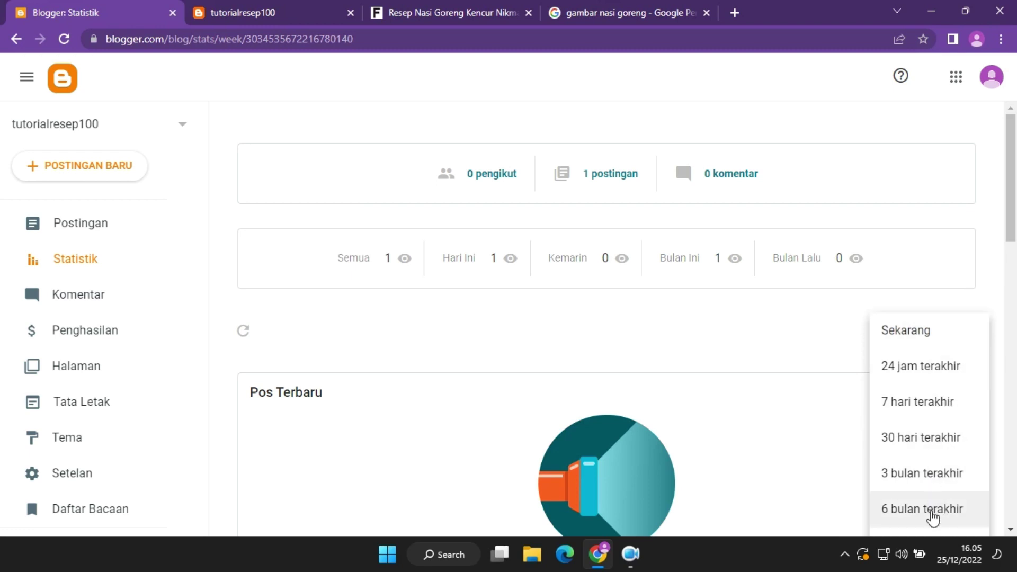
pyautogui.click(713, 335)
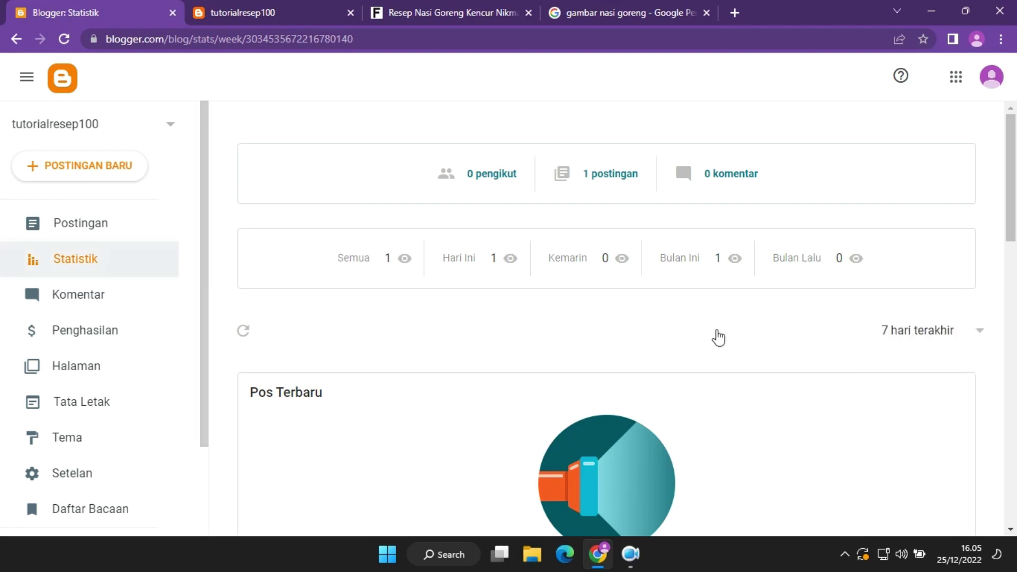
pyautogui.click(105, 300)
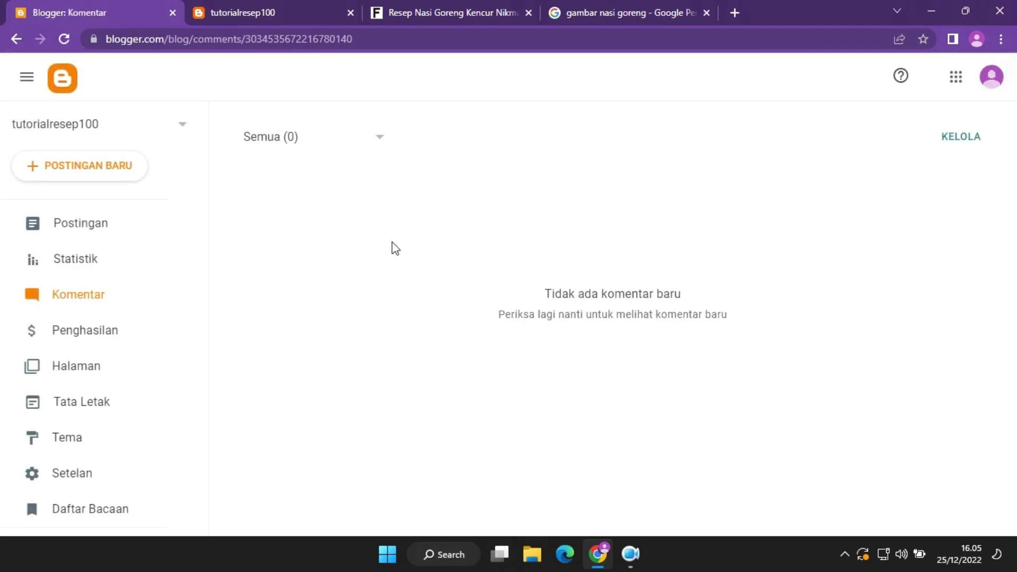
pyautogui.click(275, 3)
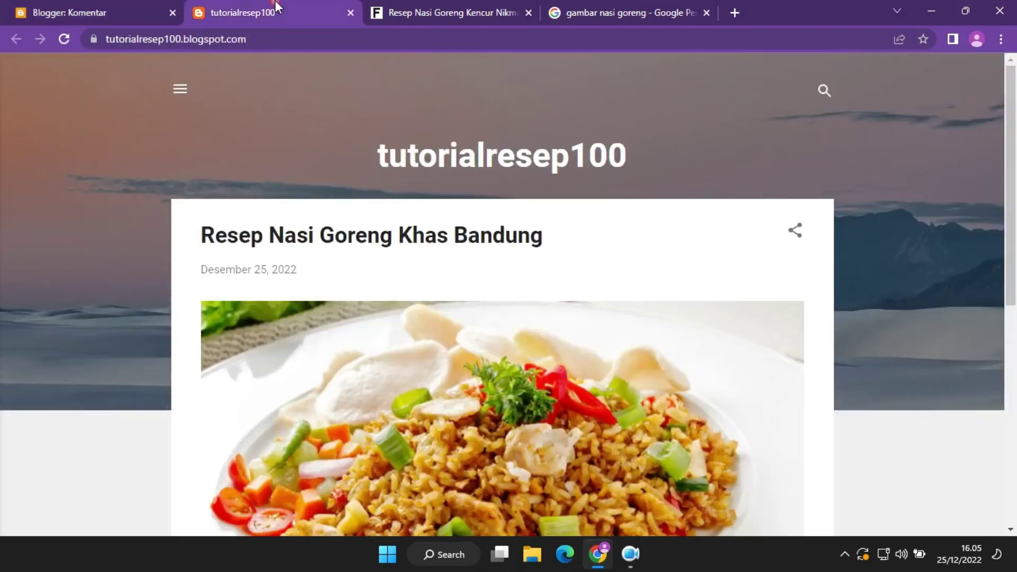
pyautogui.scroll(-8, 633, 312)
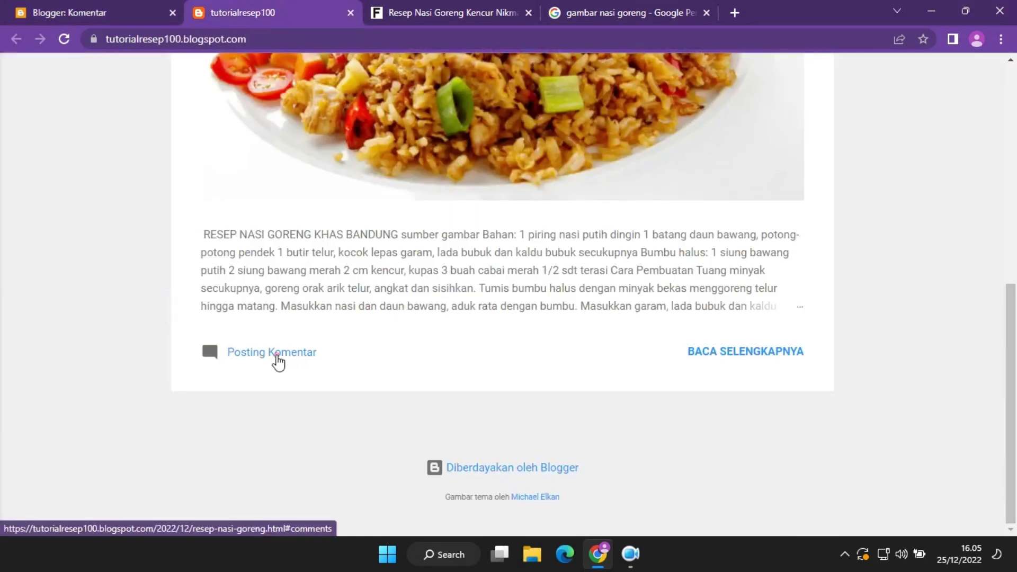
# Publish the comment 'Menarik Sekali' on the Resep Nasi Goreng Khas Bandung post.
pyautogui.click(276, 353)
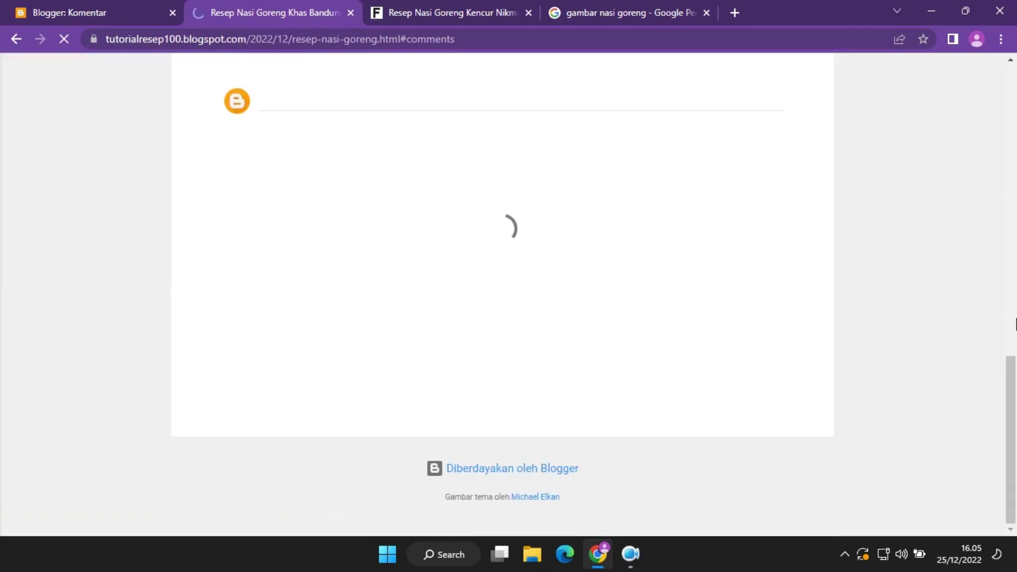
pyautogui.click(432, 346)
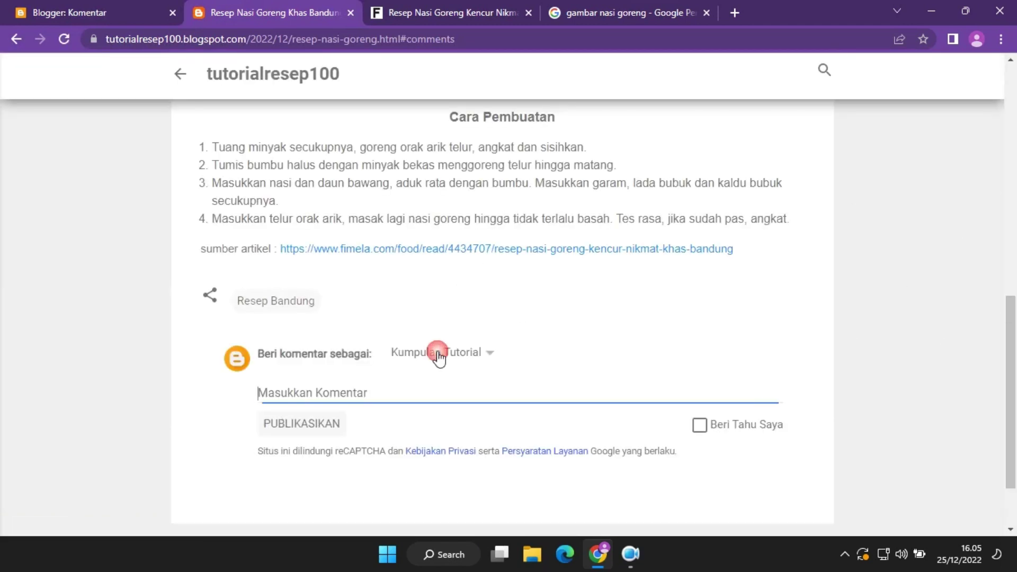
pyautogui.click(489, 364)
pyautogui.click(679, 375)
pyautogui.click(541, 385)
pyautogui.write('Menarik Sekali')
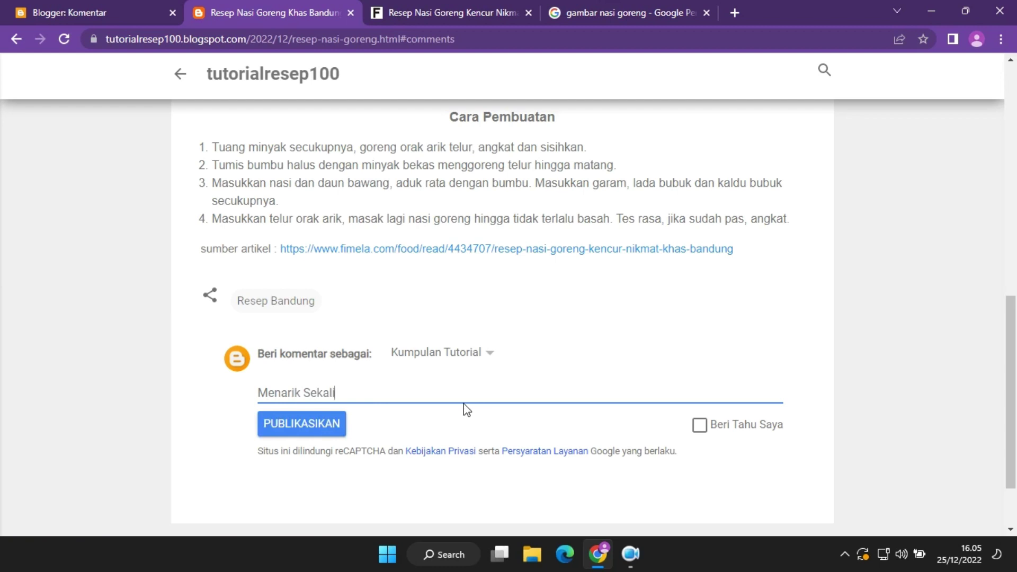
pyautogui.click(275, 424)
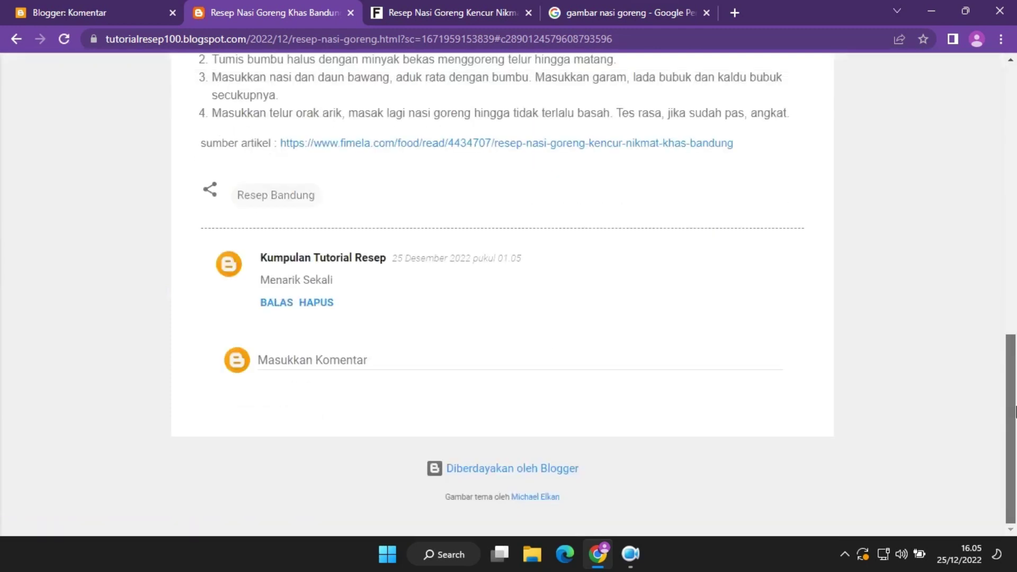
# Reload Blogger's Komentar page so the new comment appears (Semua 1).
pyautogui.moveTo(1011, 410); pyautogui.dragTo(1012, 138)
pyautogui.click(141, 9)
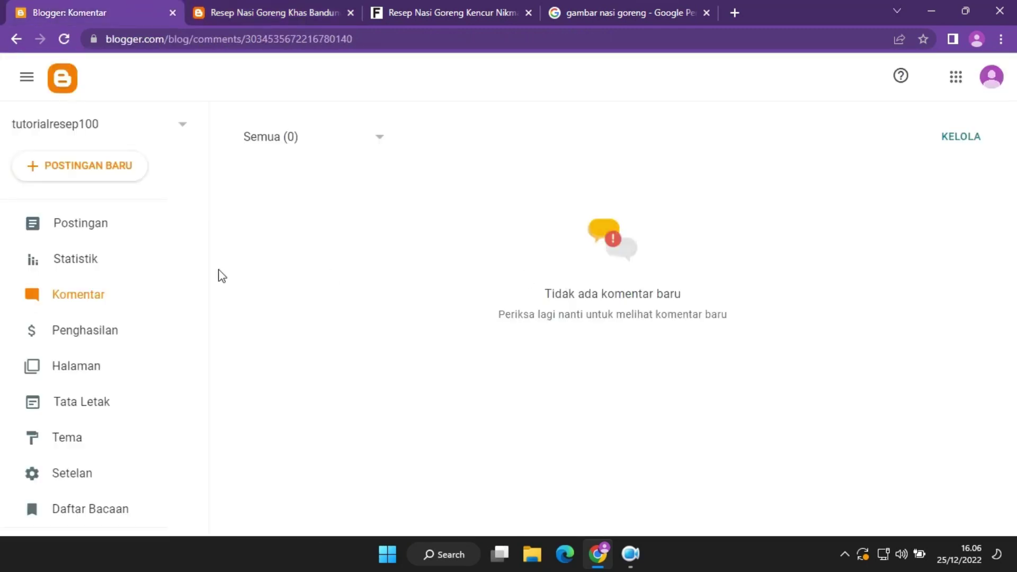
pyautogui.click(66, 38)
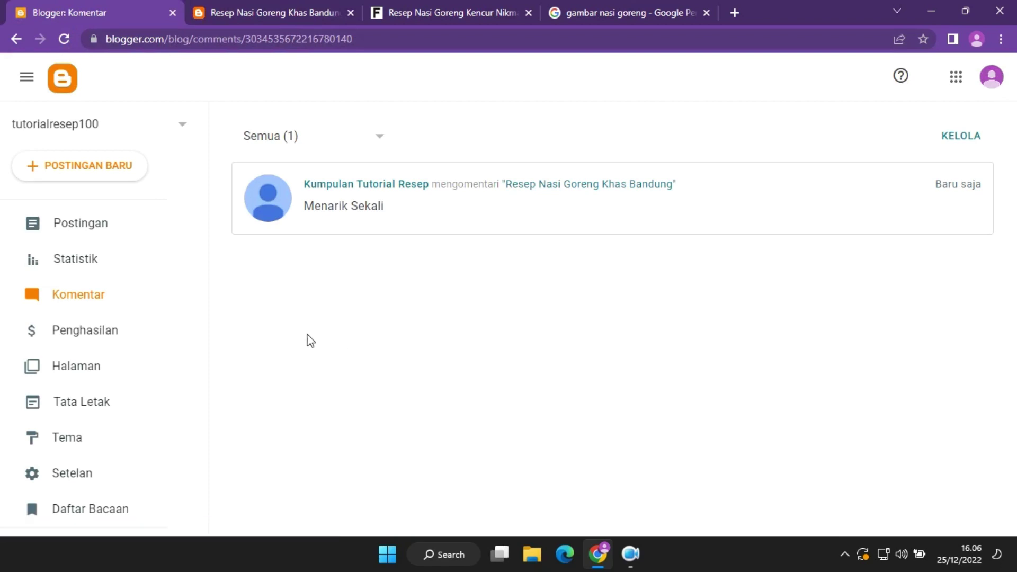
# Look over the Penghasilan AdSense section and the empty Halaman section, then glance at the recipe post.
pyautogui.click(124, 334)
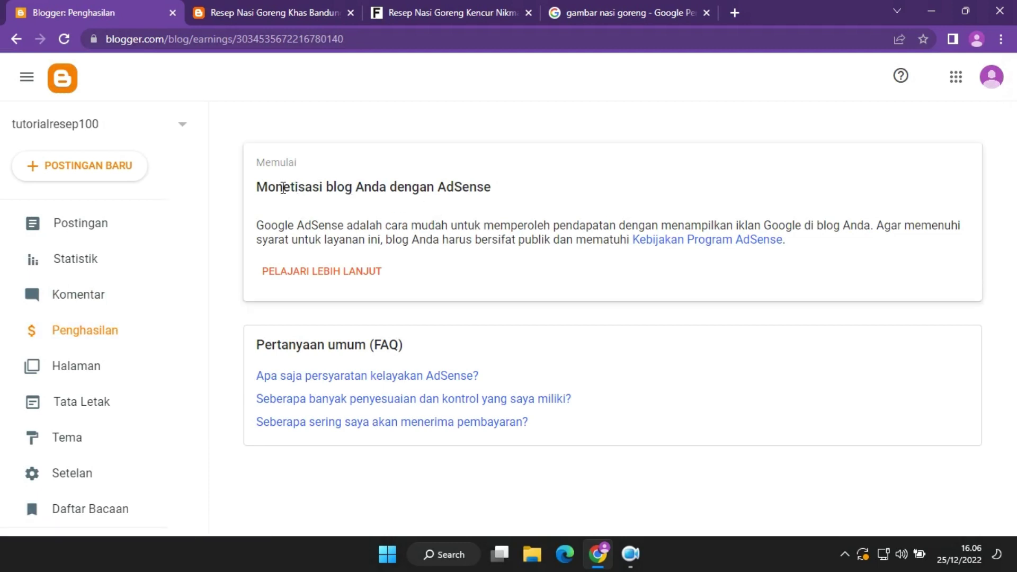
pyautogui.moveTo(257, 188); pyautogui.dragTo(547, 195)
pyautogui.click(546, 194)
pyautogui.click(115, 378)
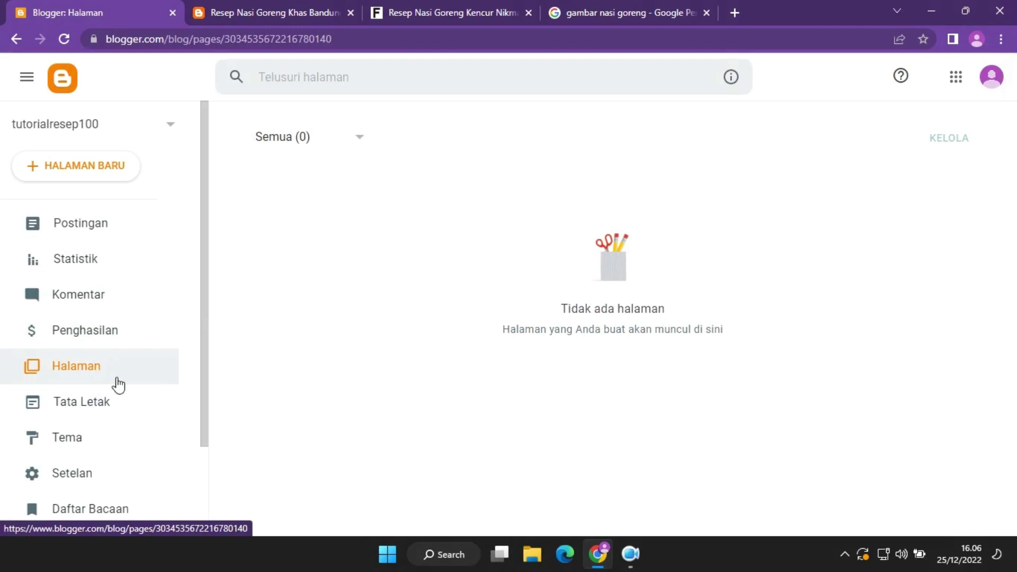
pyautogui.click(279, 5)
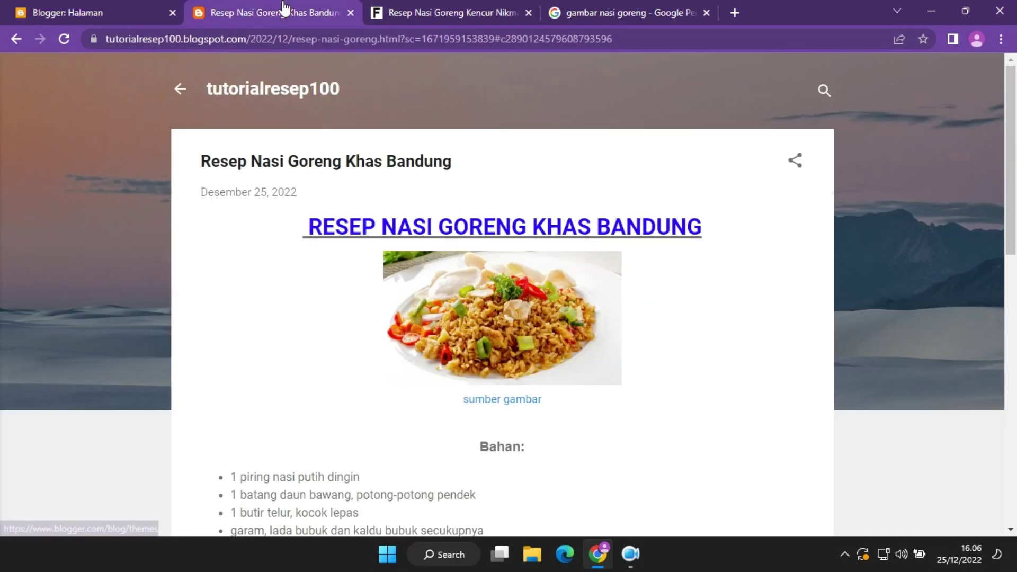
pyautogui.scroll(-15, 351, 246)
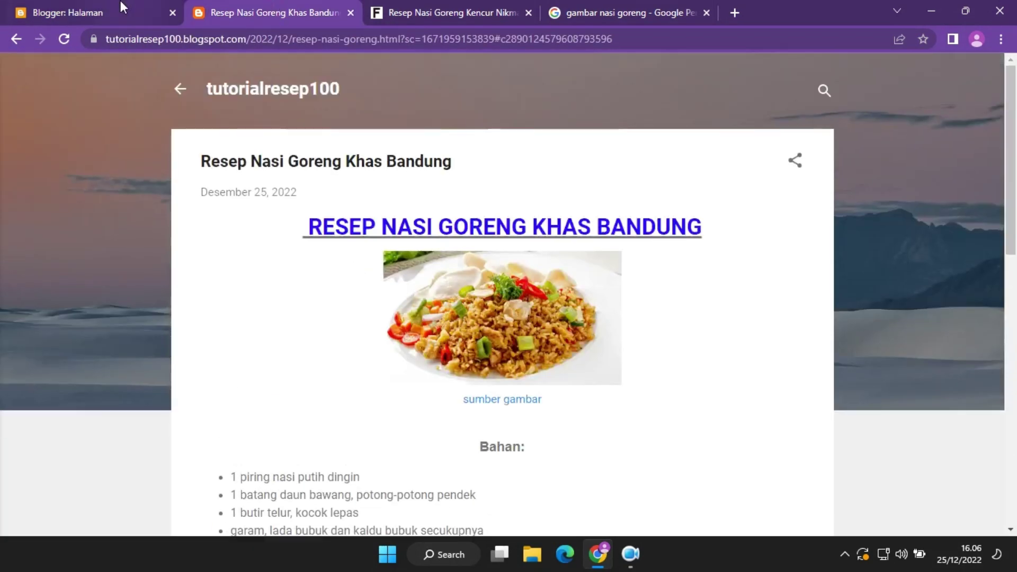
pyautogui.click(120, 7)
# Open Tata Letak and compare its gadgets with the live blog's profile and archive side panel.
pyautogui.click(118, 411)
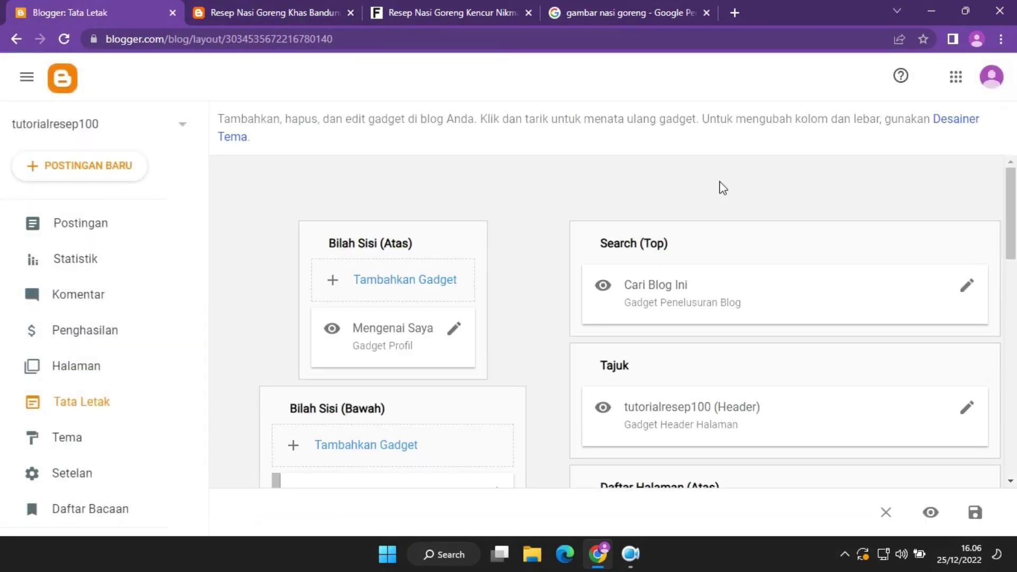
pyautogui.moveTo(1011, 211)
pyautogui.mouseDown()
pyautogui.moveTo(1012, 369)
pyautogui.moveTo(1015, 206)
pyautogui.mouseUp()
pyautogui.click(235, 7)
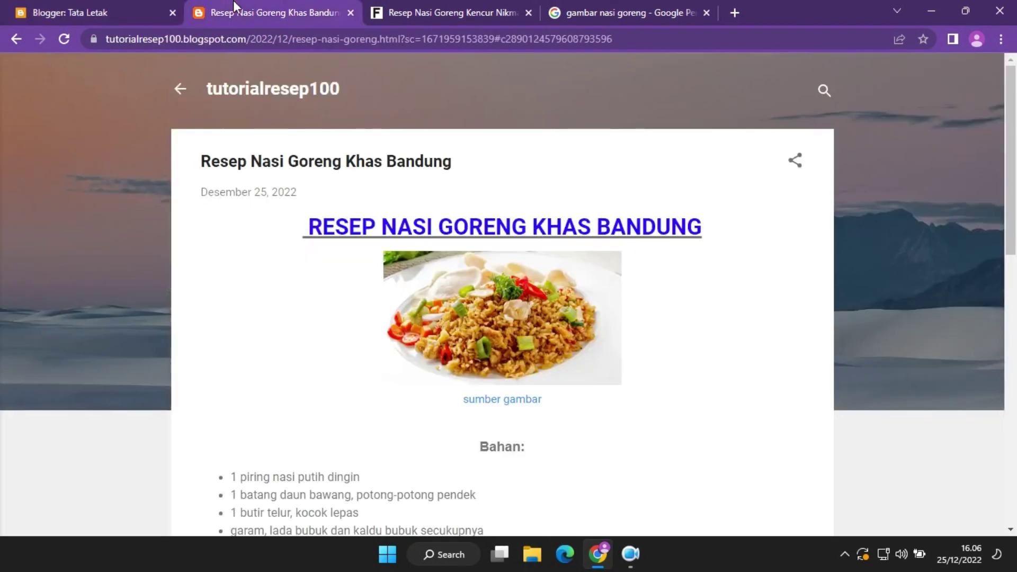
pyautogui.click(181, 90)
pyautogui.click(181, 91)
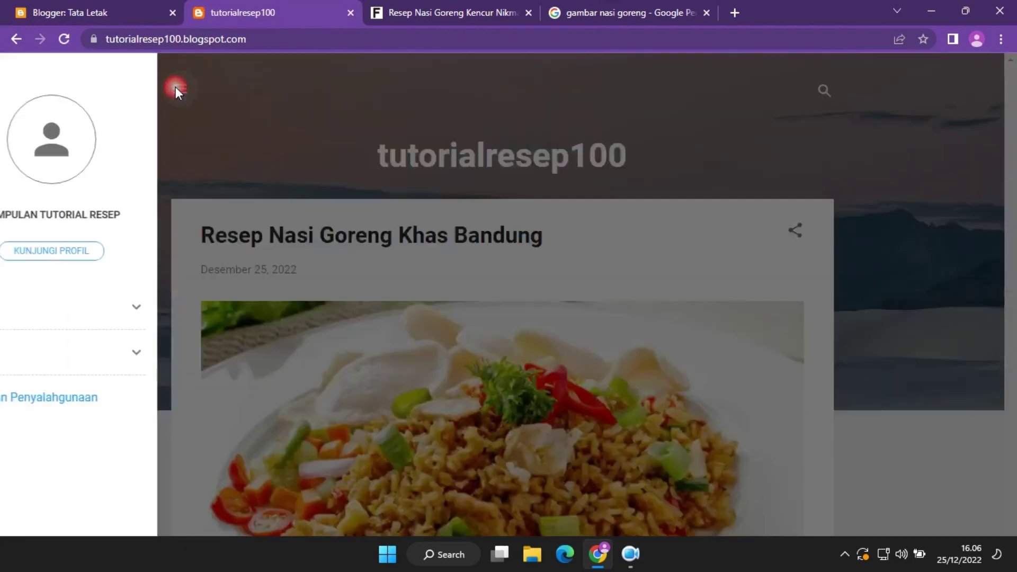
pyautogui.hotkey('ctrl', 'shift', 'Tab')
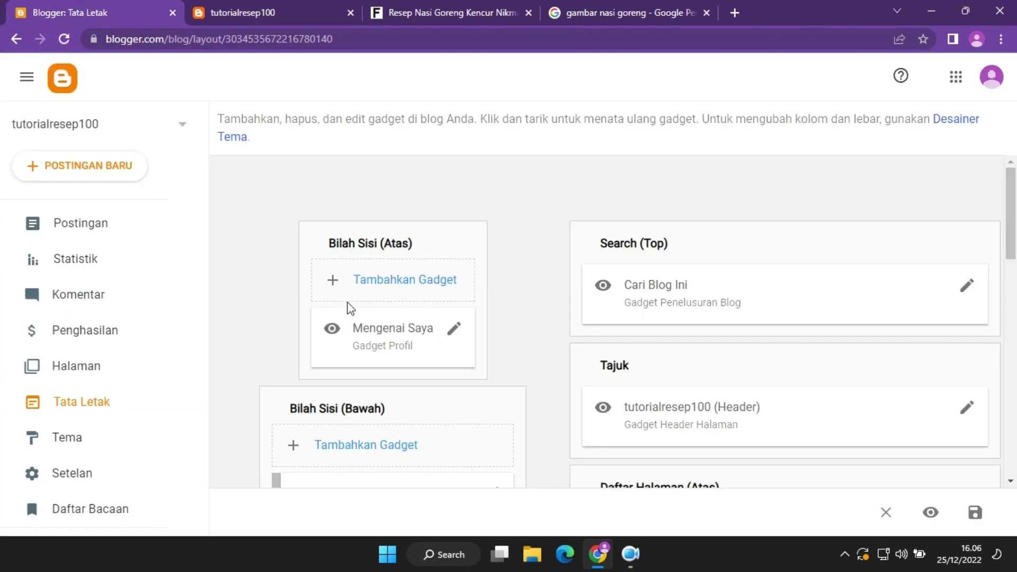
pyautogui.click(291, 3)
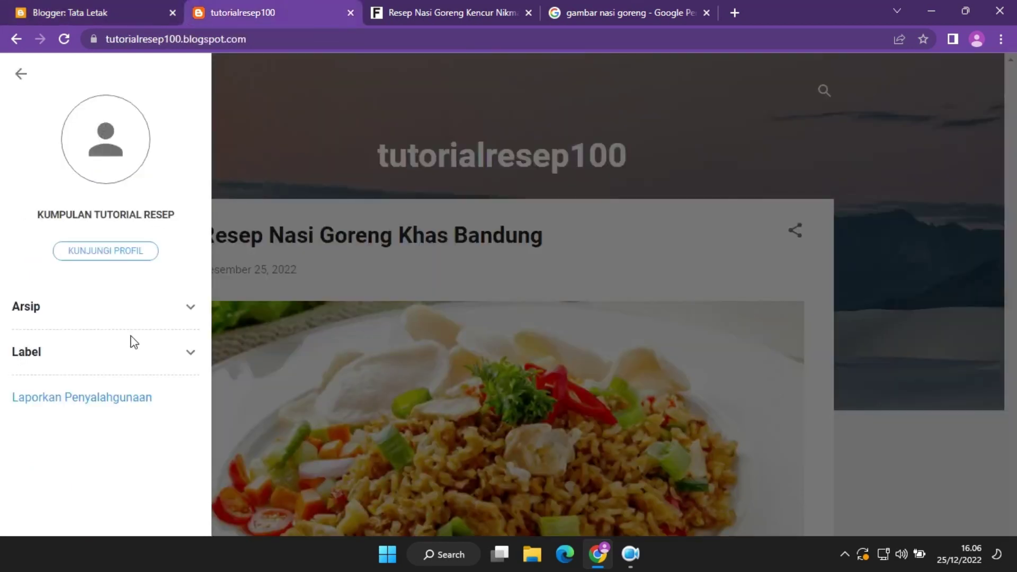
pyautogui.click(82, 7)
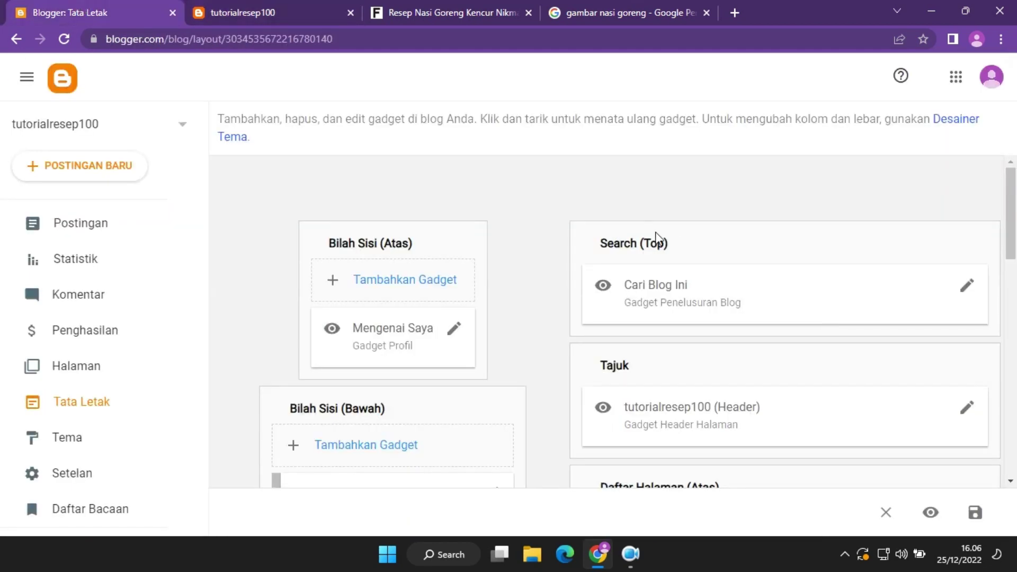
# Retitle the search gadget from 'Cari Blog Ini' to 'Cari Resep Makanan di Blog Ini' and save.
pyautogui.click(969, 291)
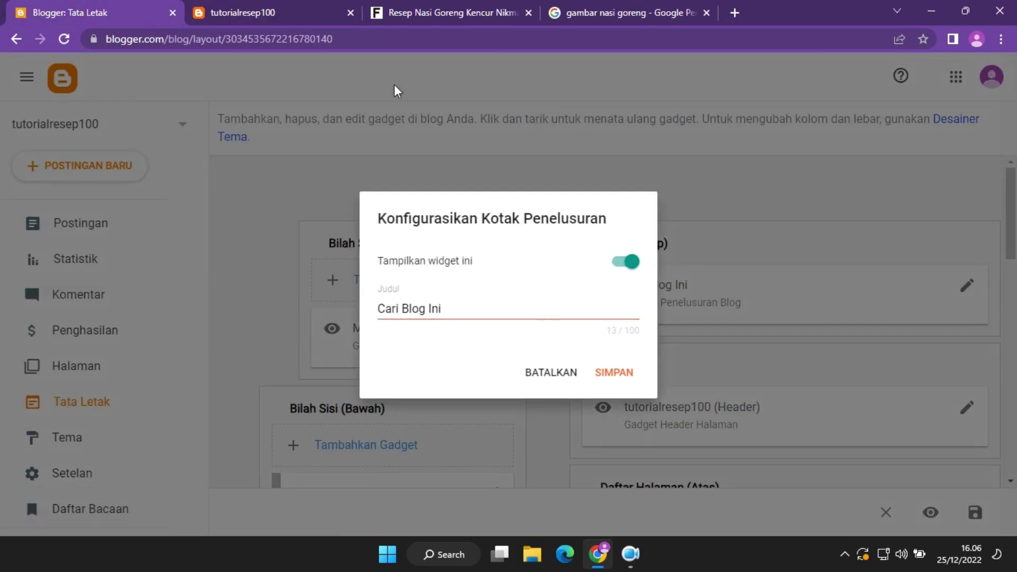
pyautogui.click(295, 8)
pyautogui.click(824, 88)
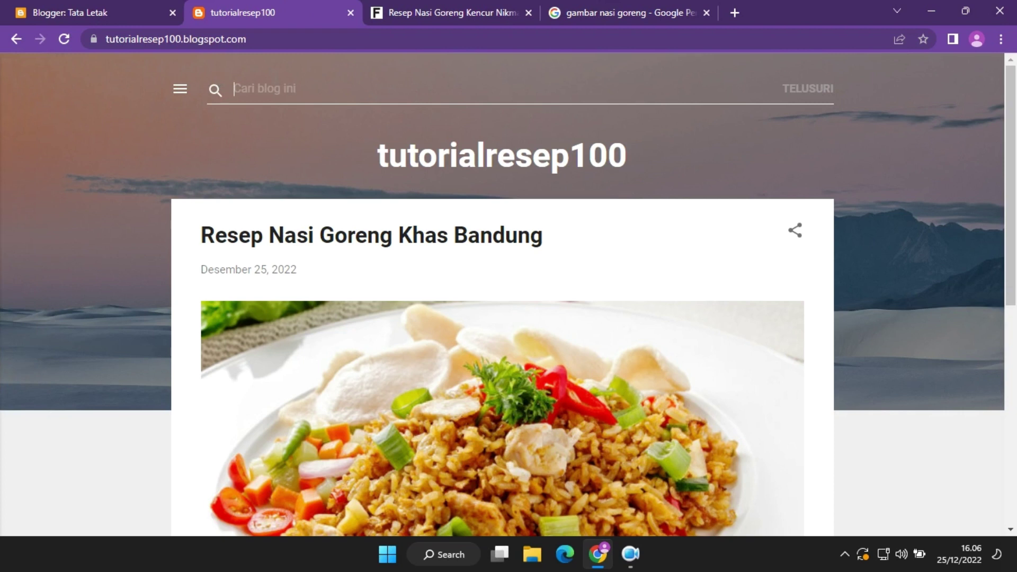
pyautogui.click(69, 13)
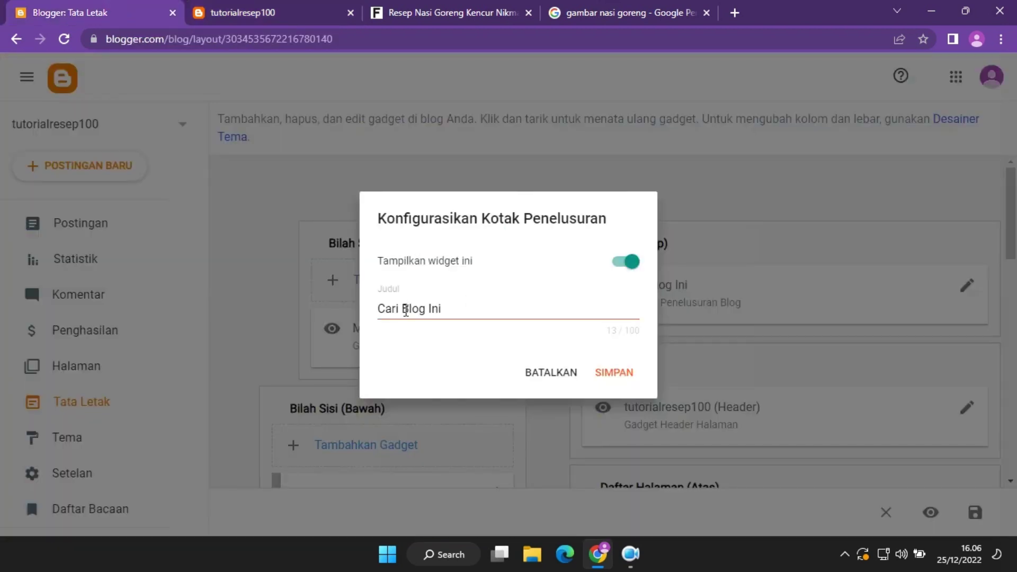
pyautogui.click(405, 308)
pyautogui.moveTo(464, 308); pyautogui.dragTo(401, 308)
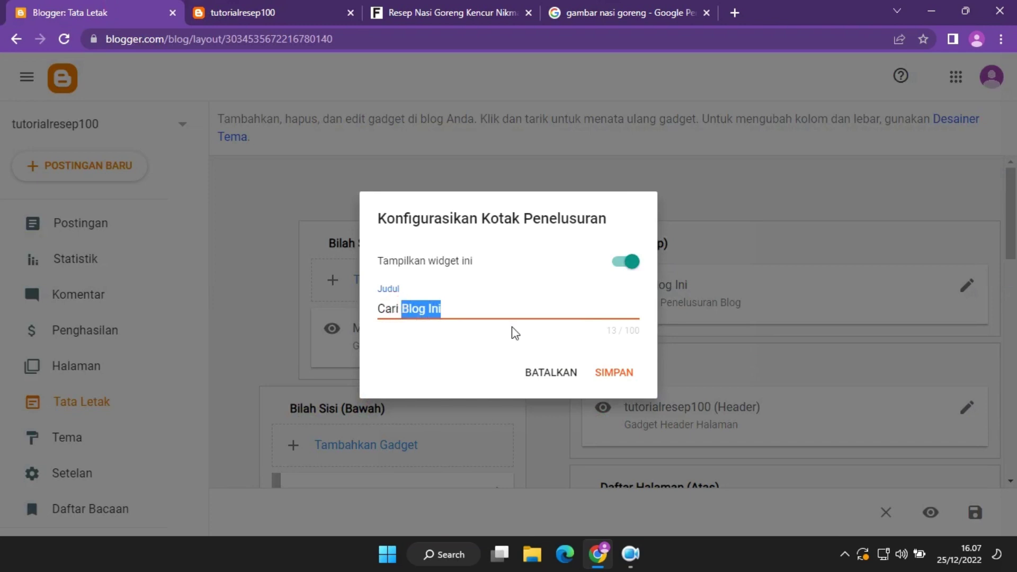
pyautogui.write('Resep')
pyautogui.write('Makanan d')
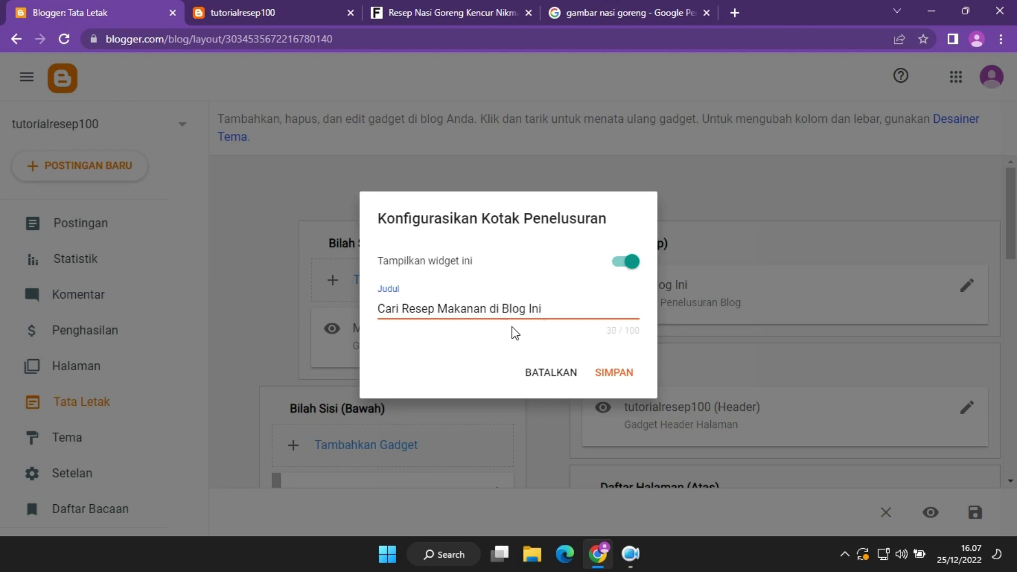
pyautogui.click(608, 378)
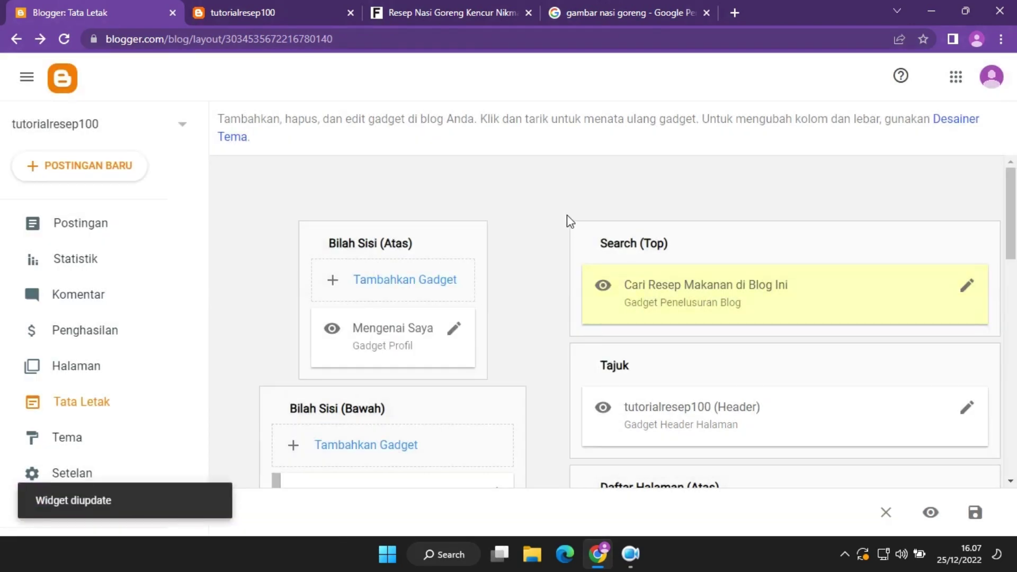
# Reload the live blog to check the renamed search bar, then return to Tata Letak.
pyautogui.click(303, 3)
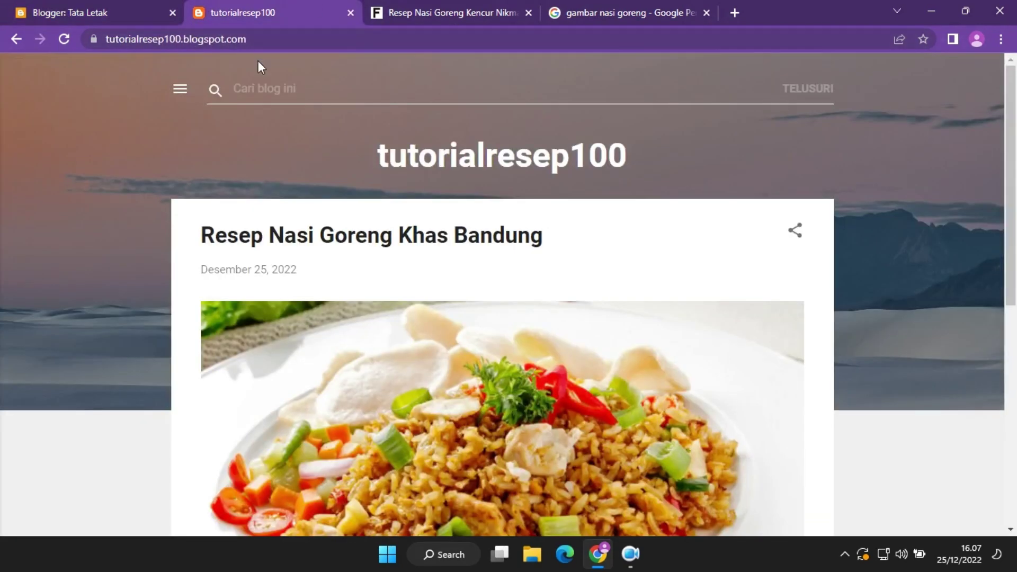
pyautogui.click(65, 40)
pyautogui.click(821, 90)
pyautogui.click(1, 4)
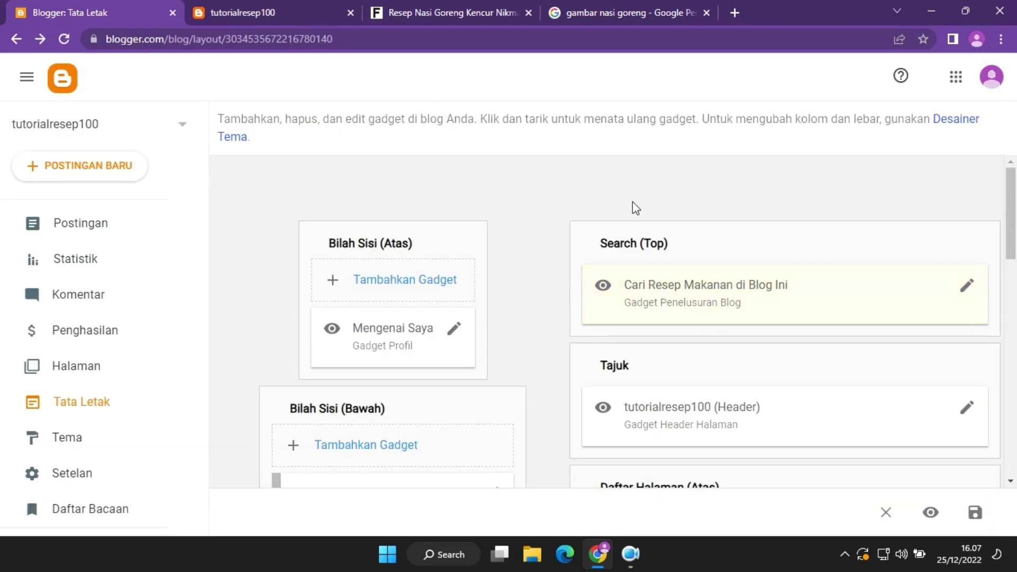
pyautogui.click(306, 6)
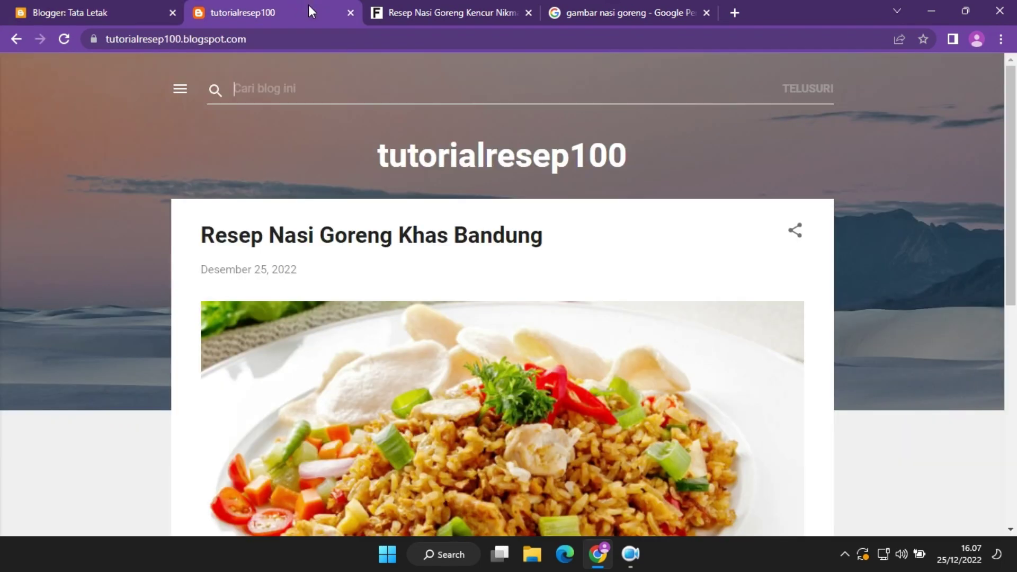
pyautogui.click(108, 6)
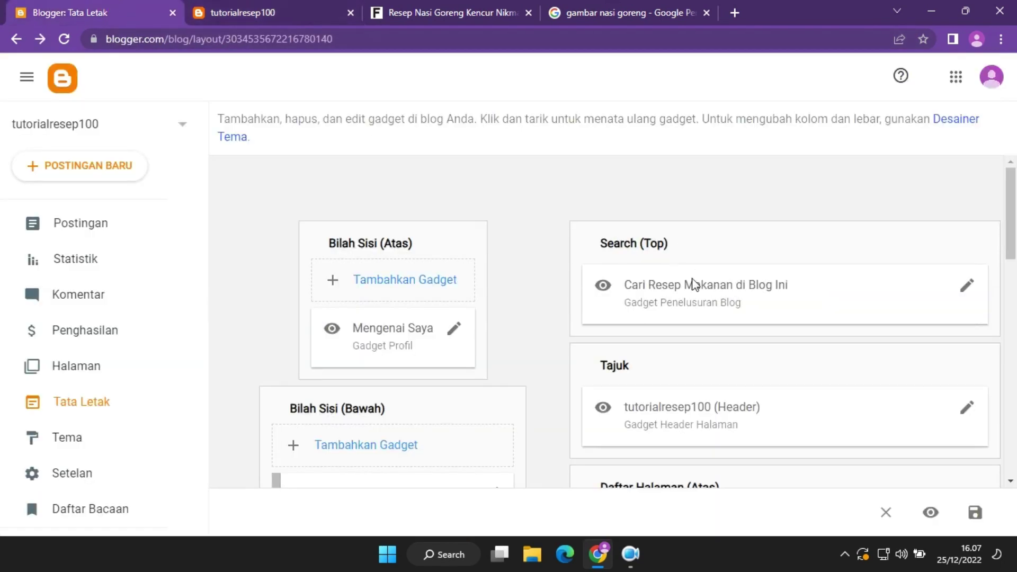
pyautogui.moveTo(1013, 195); pyautogui.dragTo(1013, 218)
# Set the header title to 'Tutorial Resep 100' and description 'Kumpulan Tutorial Resep Makanan dari Berbagai kota di Indonesia'.
pyautogui.click(331, 3)
pyautogui.click(87, 8)
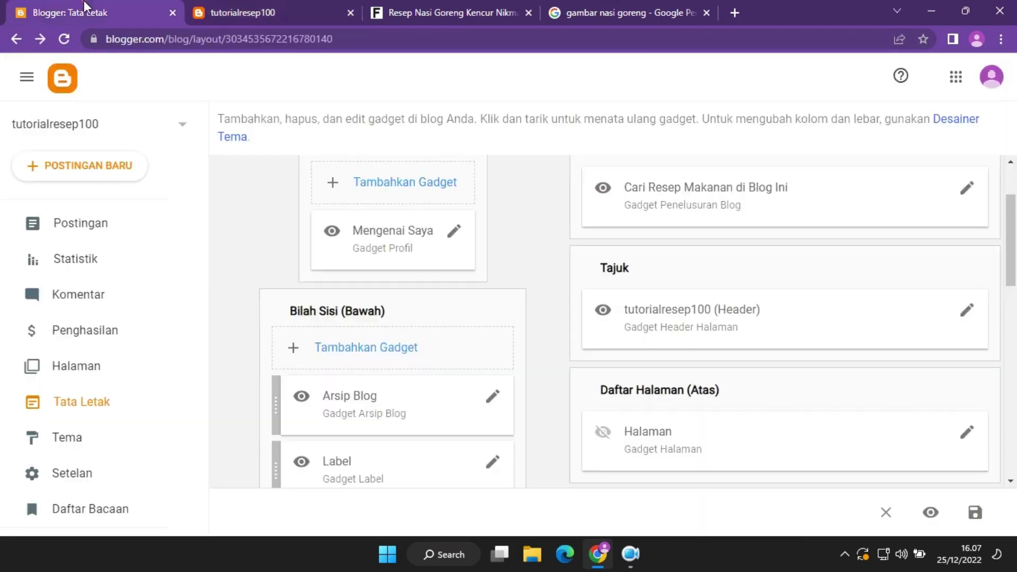
pyautogui.click(965, 318)
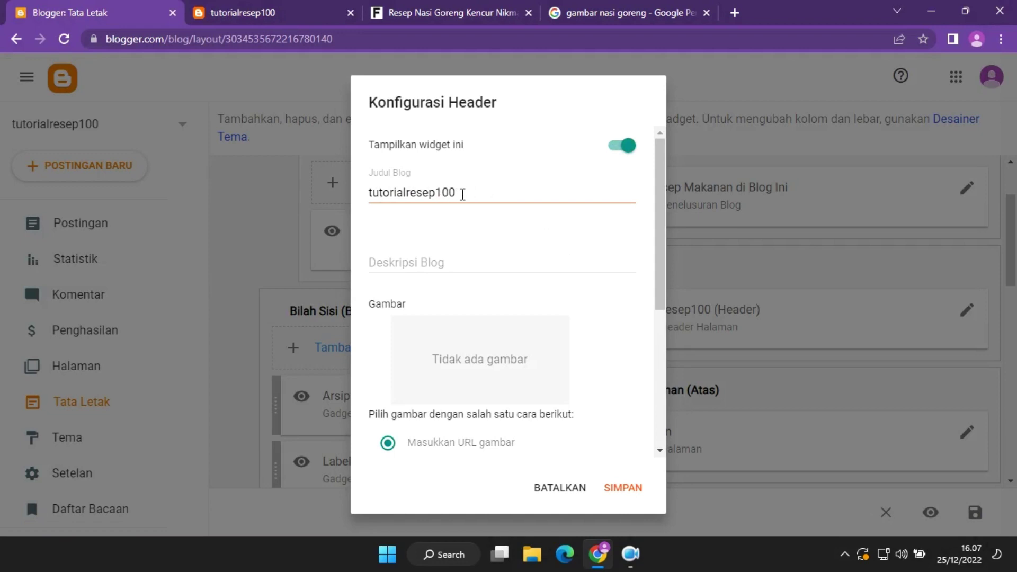
pyautogui.moveTo(512, 198); pyautogui.dragTo(281, 183)
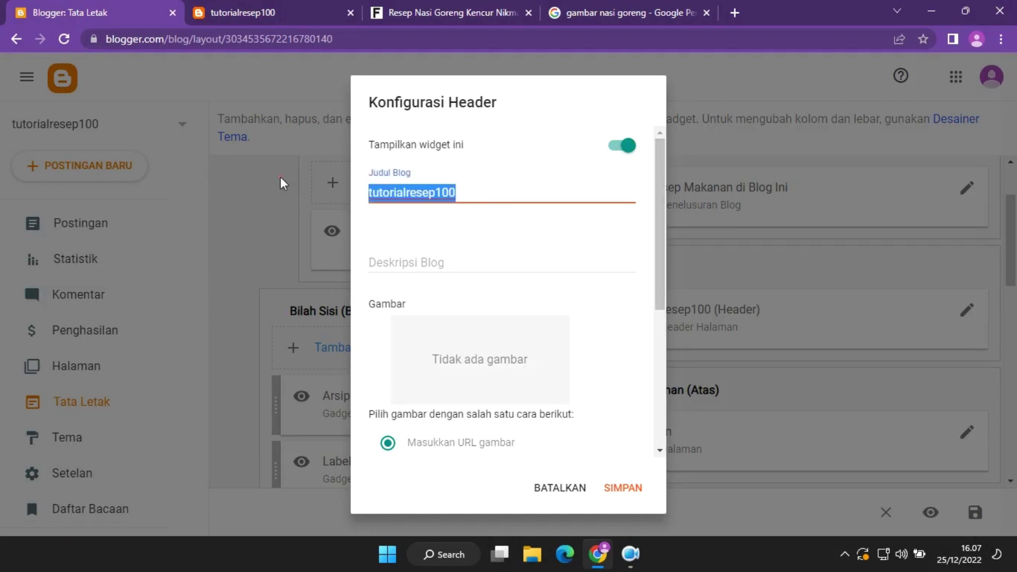
pyautogui.write('Tu')
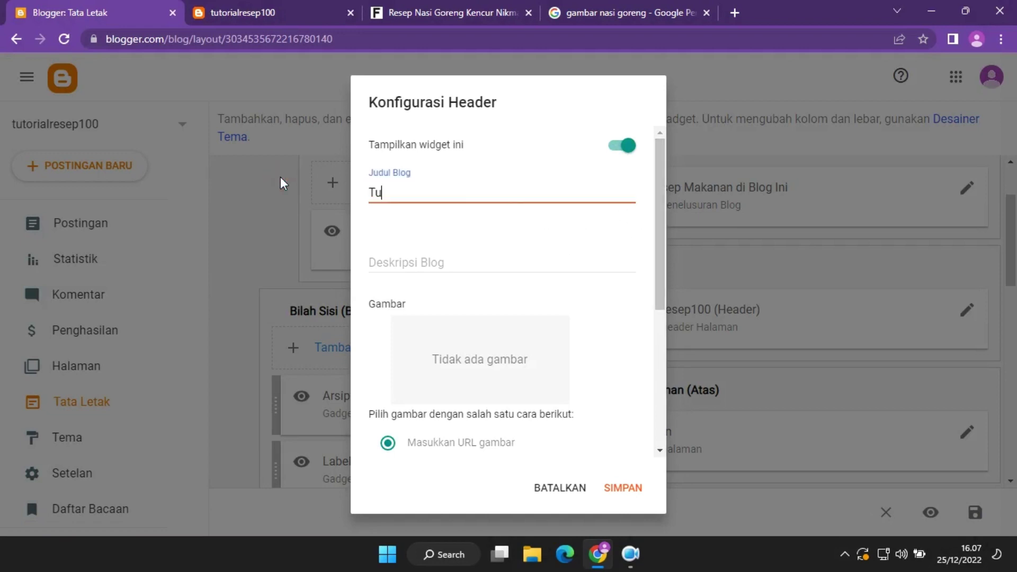
pyautogui.write('torial Resep 100')
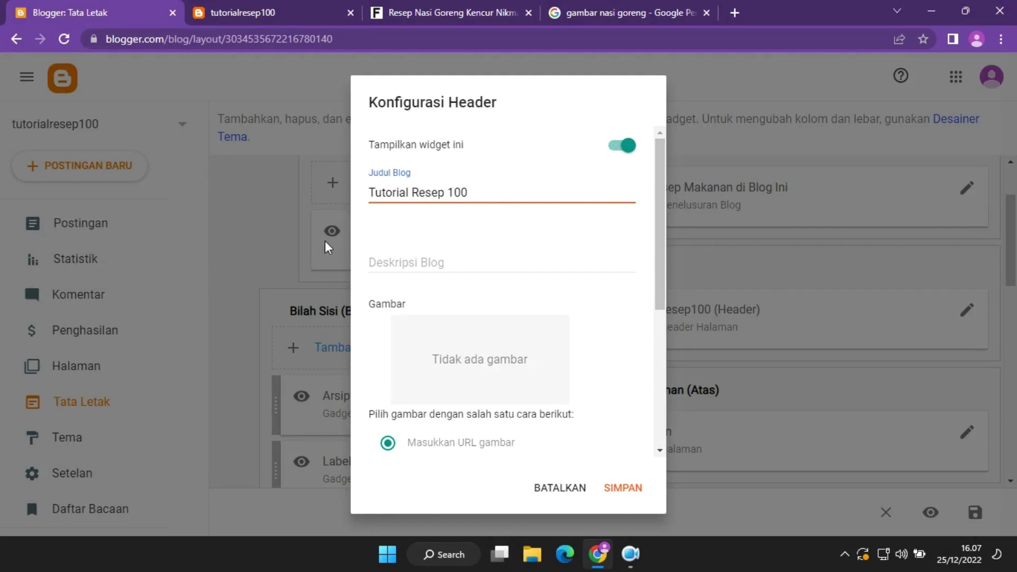
pyautogui.click(439, 263)
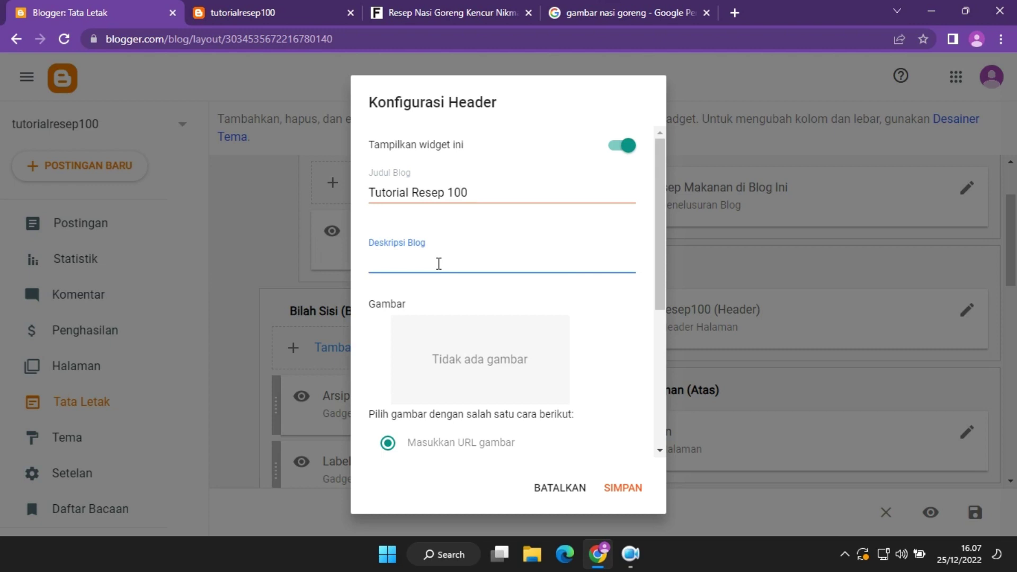
pyautogui.write('Kumpulan')
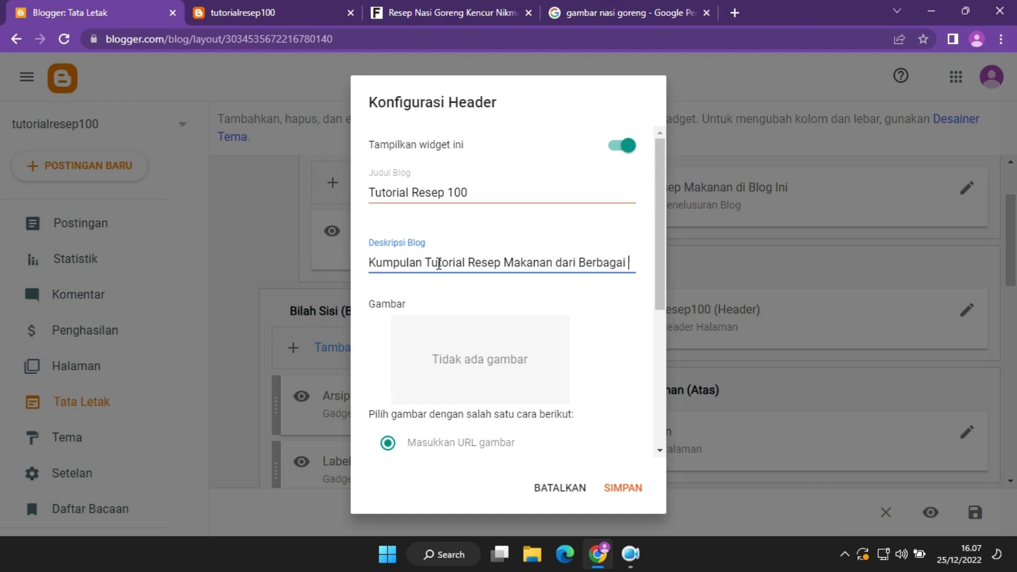
pyautogui.write('kota di Indonesia')
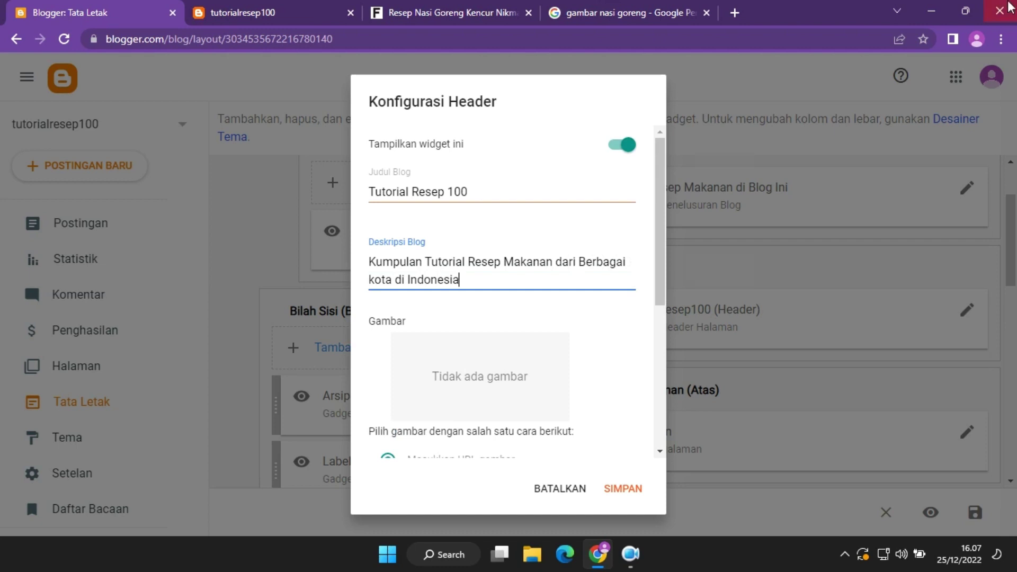
pyautogui.moveTo(665, 243); pyautogui.dragTo(660, 316)
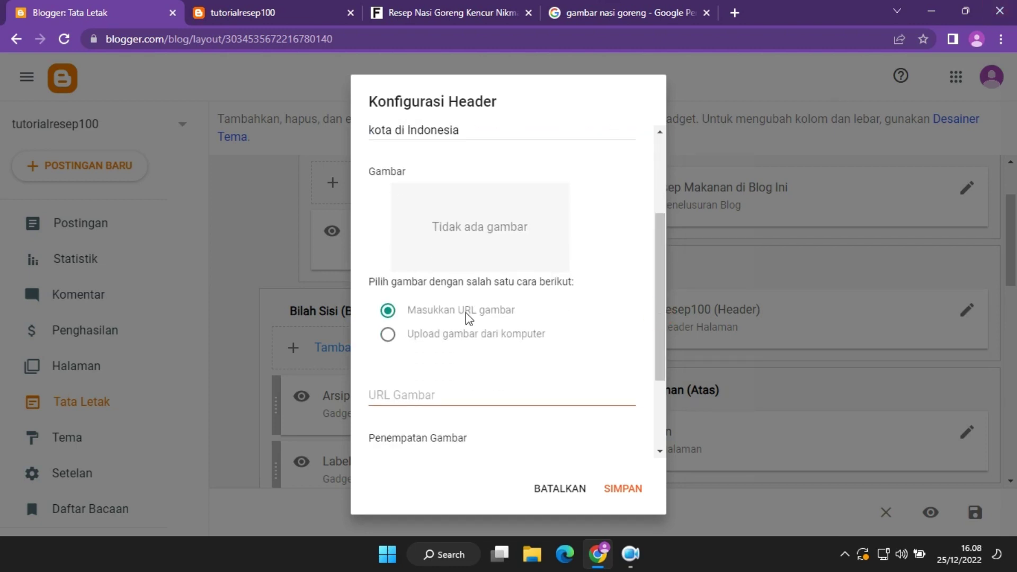
pyautogui.moveTo(663, 323); pyautogui.dragTo(666, 396)
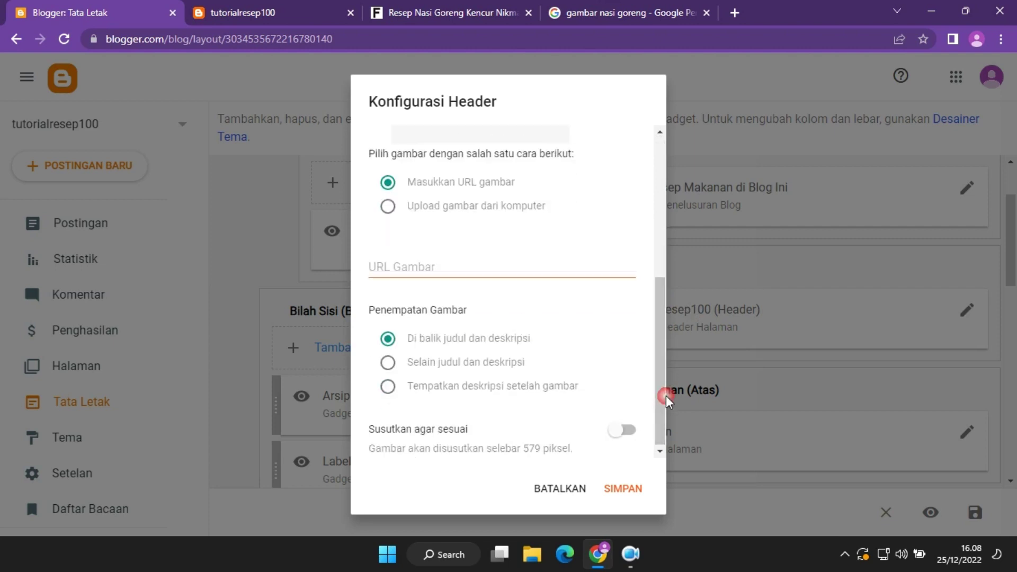
# Save the header and reload the live blog to see the Tutorial Resep 100 heading and tagline.
pyautogui.click(635, 494)
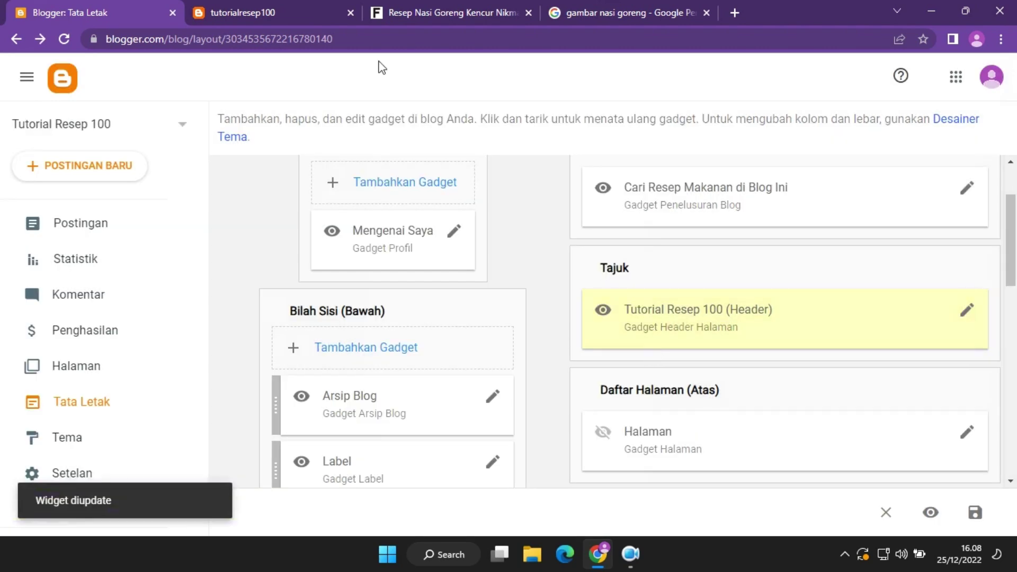
pyautogui.click(277, 8)
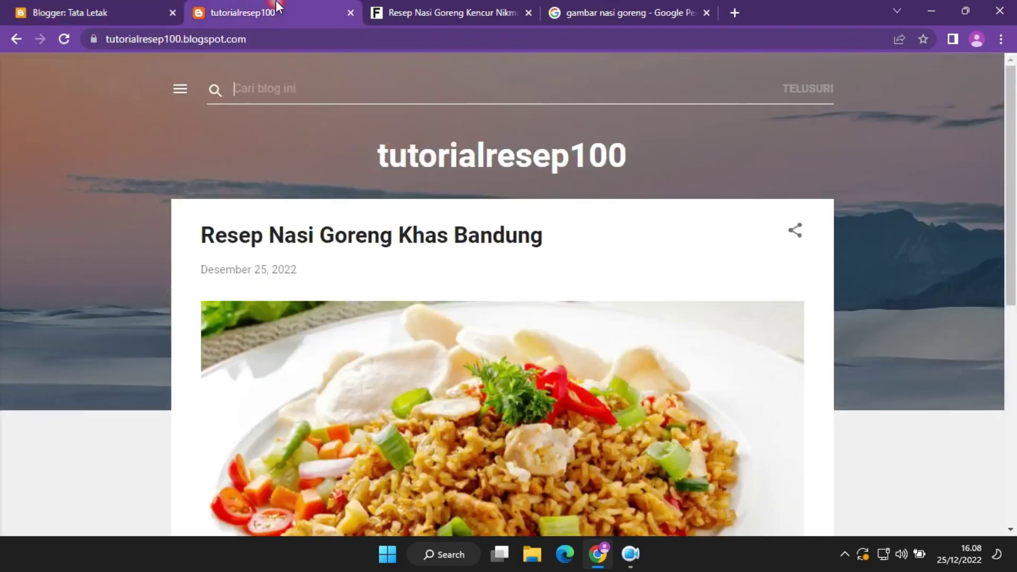
pyautogui.click(64, 39)
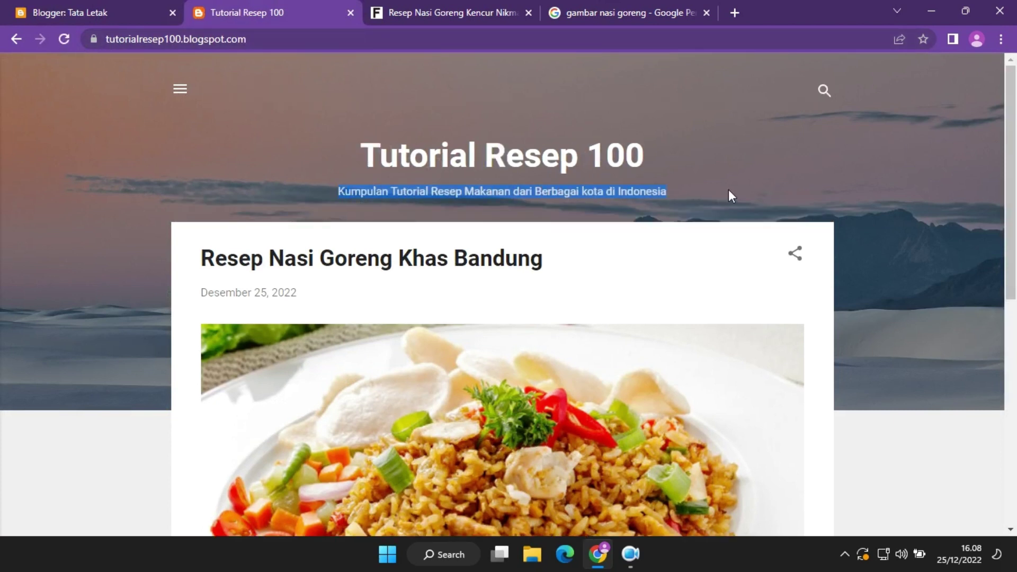
pyautogui.moveTo(650, 157); pyautogui.dragTo(326, 162)
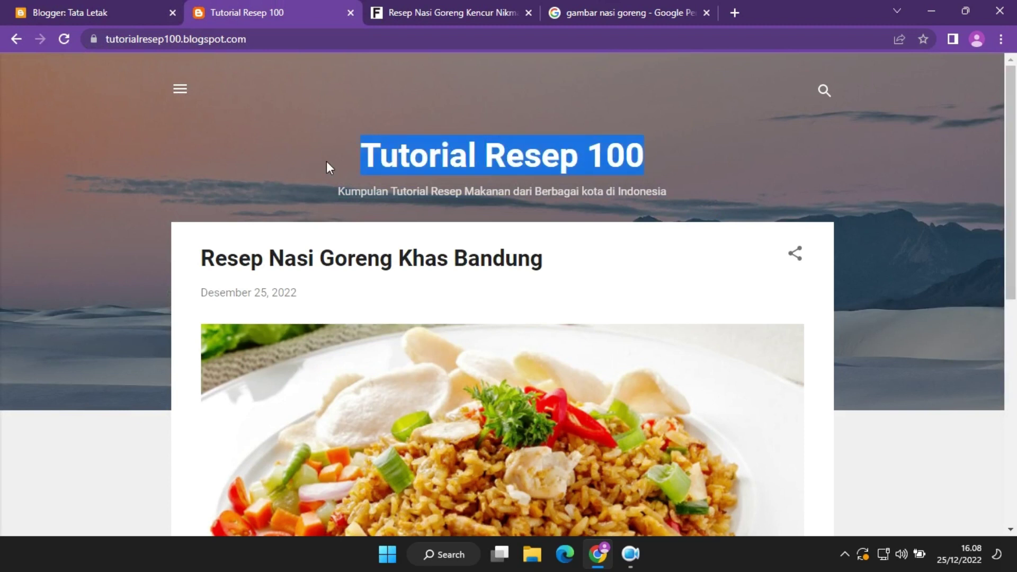
pyautogui.click(676, 188)
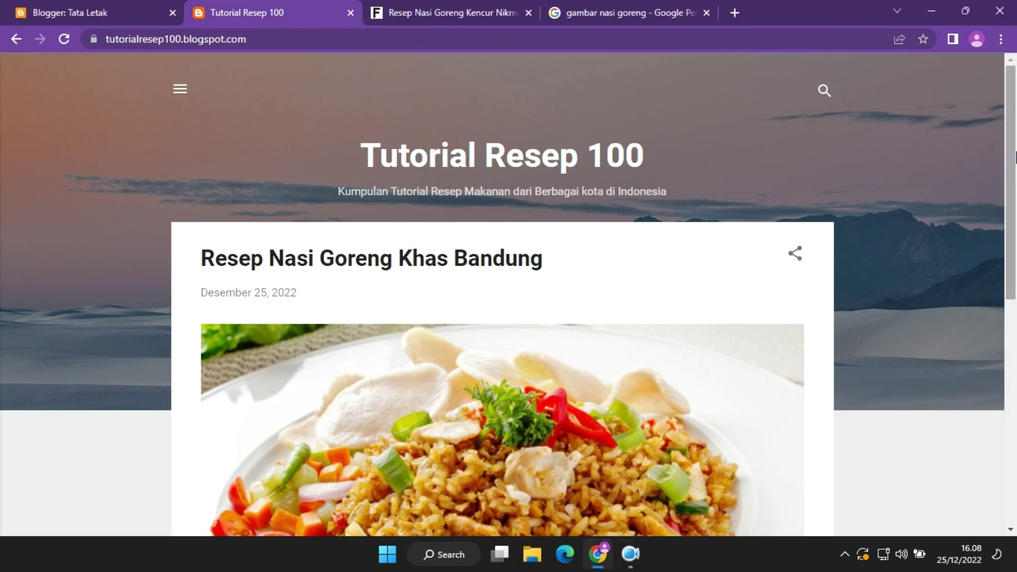
pyautogui.moveTo(1014, 157); pyautogui.dragTo(1014, 381)
# Open the full Nasi Goreng post, check its image source link, and close that tab.
pyautogui.click(789, 351)
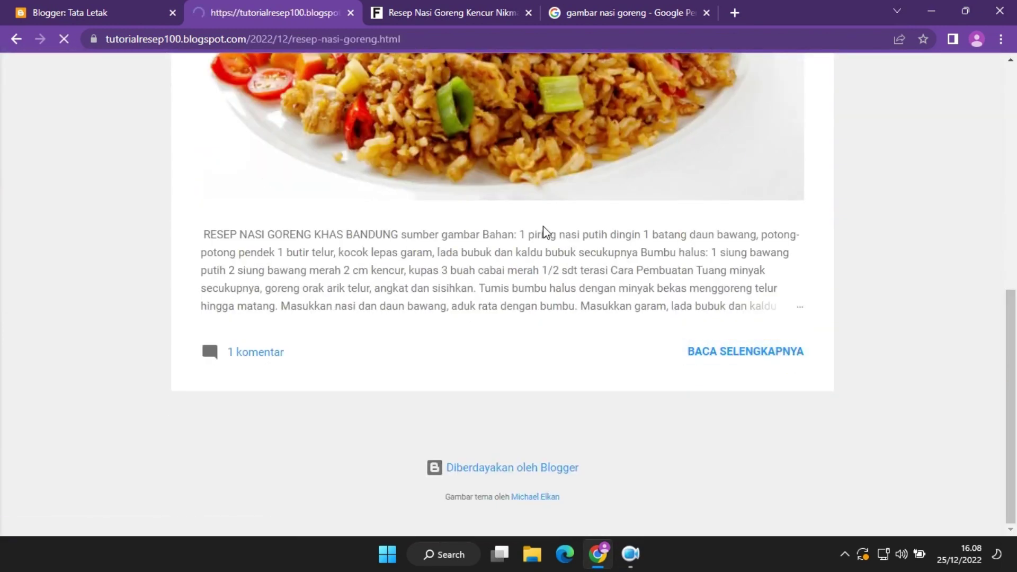
pyautogui.scroll(-7, 465, 234)
pyautogui.moveTo(1014, 371); pyautogui.dragTo(1015, 209)
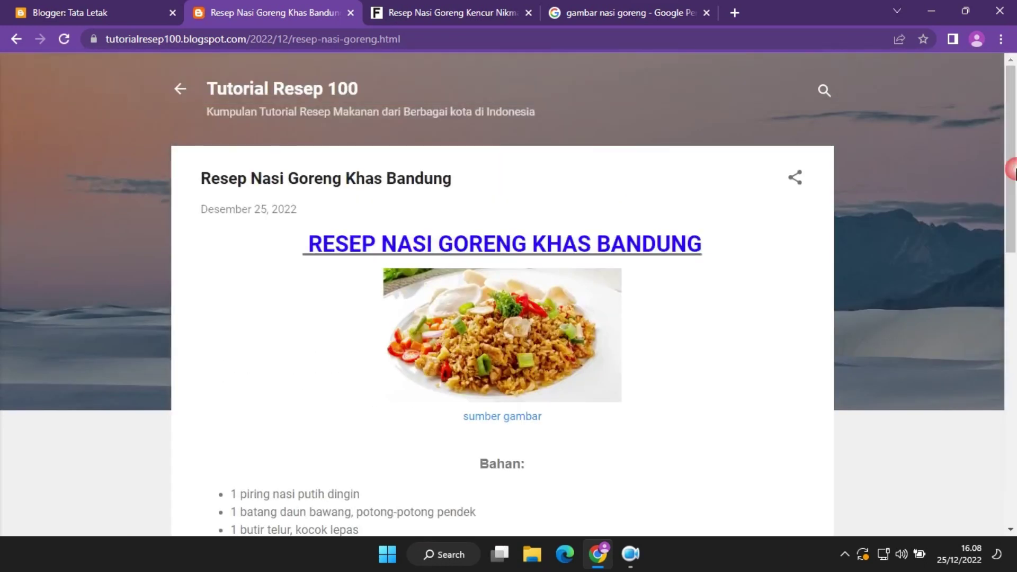
pyautogui.click(488, 419)
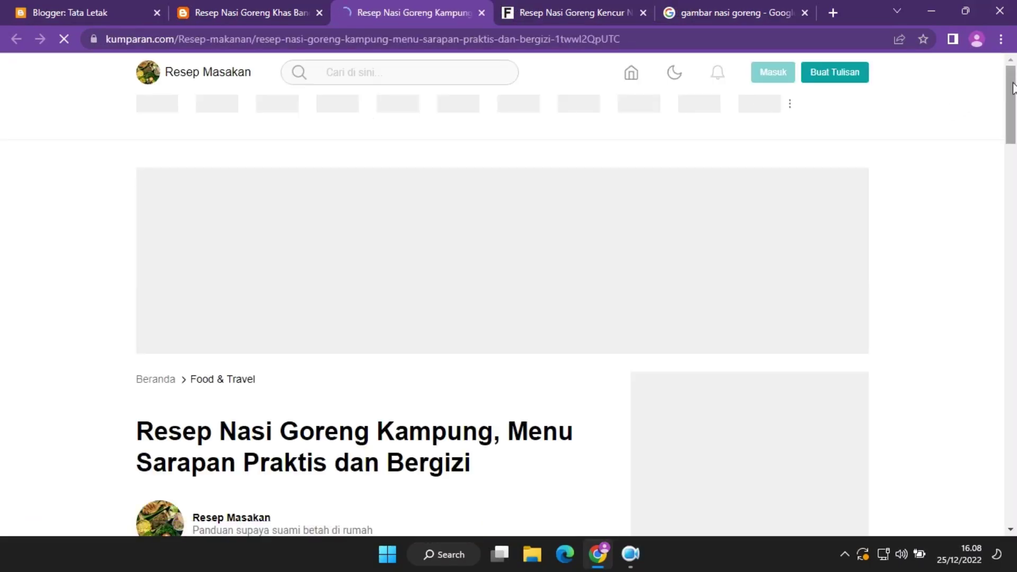
pyautogui.moveTo(1012, 91); pyautogui.dragTo(1014, 192)
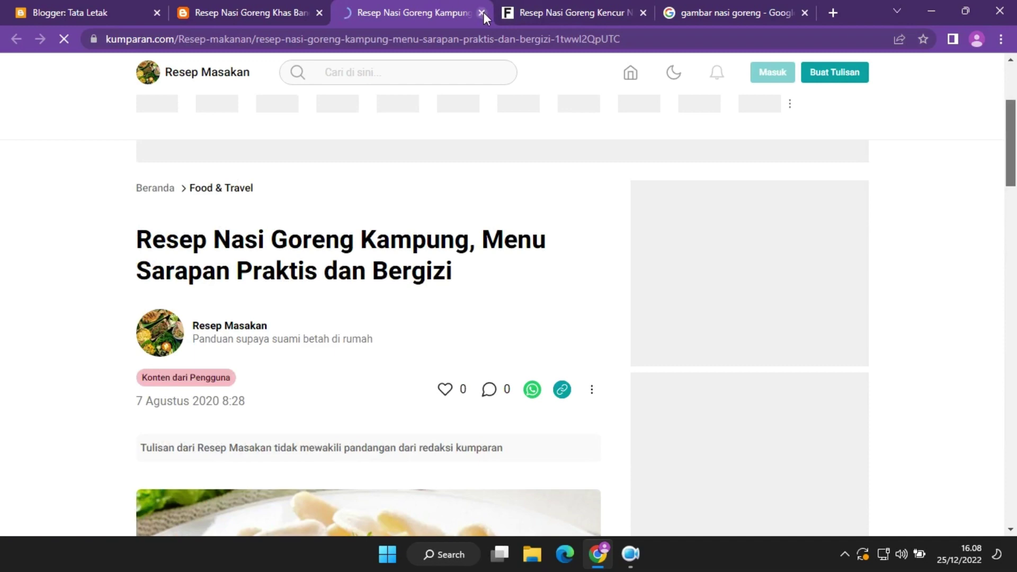
pyautogui.click(484, 11)
# Open the fimela.com article source, go back to the post, and close the Fimela tab.
pyautogui.moveTo(1013, 187); pyautogui.dragTo(1016, 345)
pyautogui.click(391, 364)
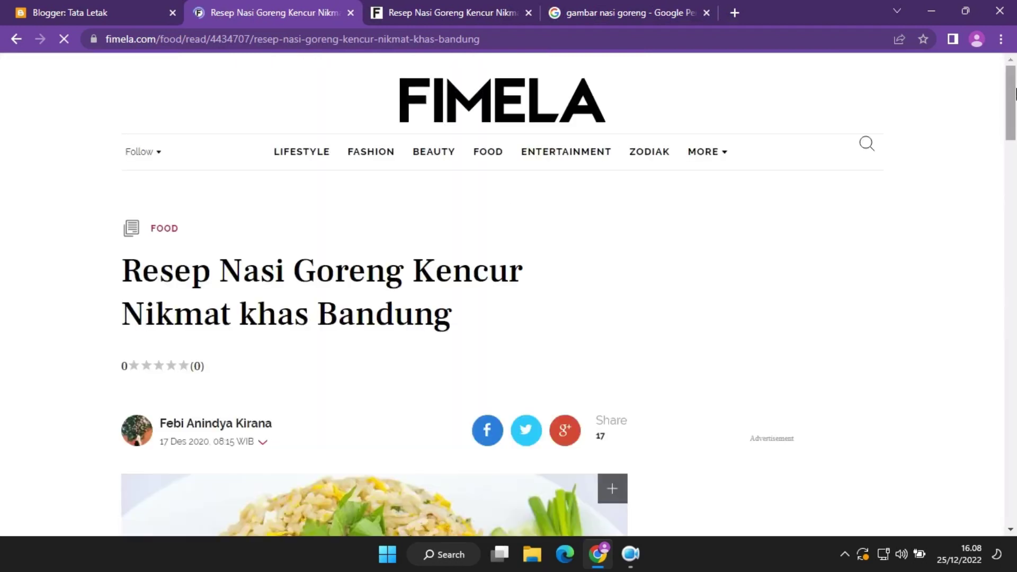
pyautogui.moveTo(1015, 90); pyautogui.dragTo(1015, 275)
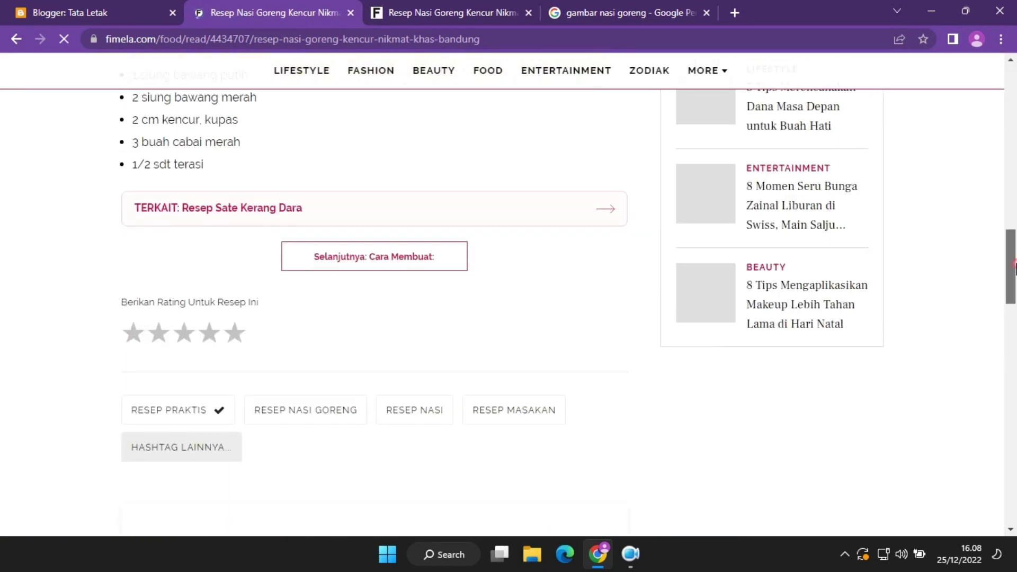
pyautogui.click(12, 39)
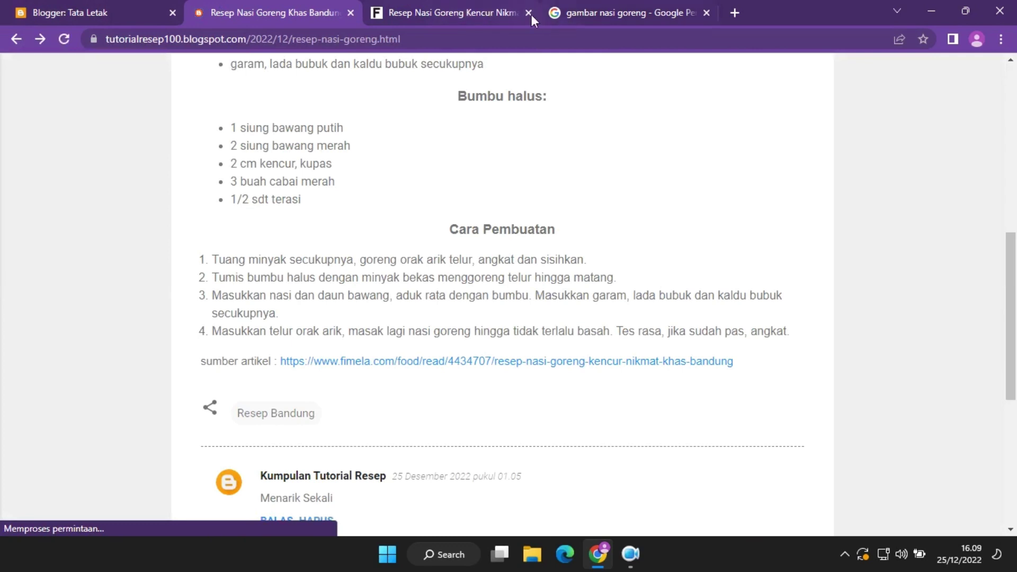
pyautogui.click(529, 13)
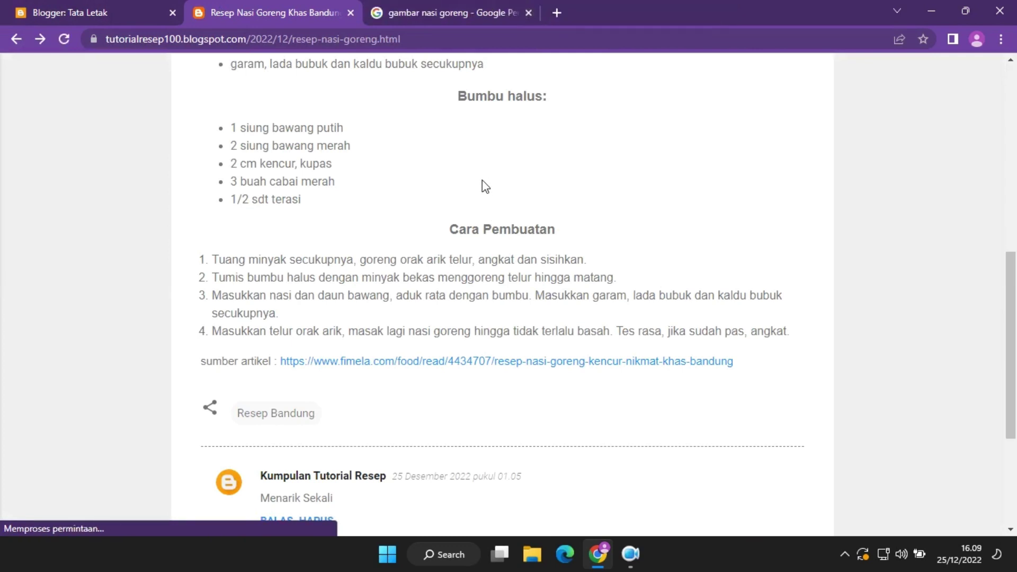
# Open the Arsip Blog gadget settings on Tata Letak and cancel without changes.
pyautogui.click(99, 10)
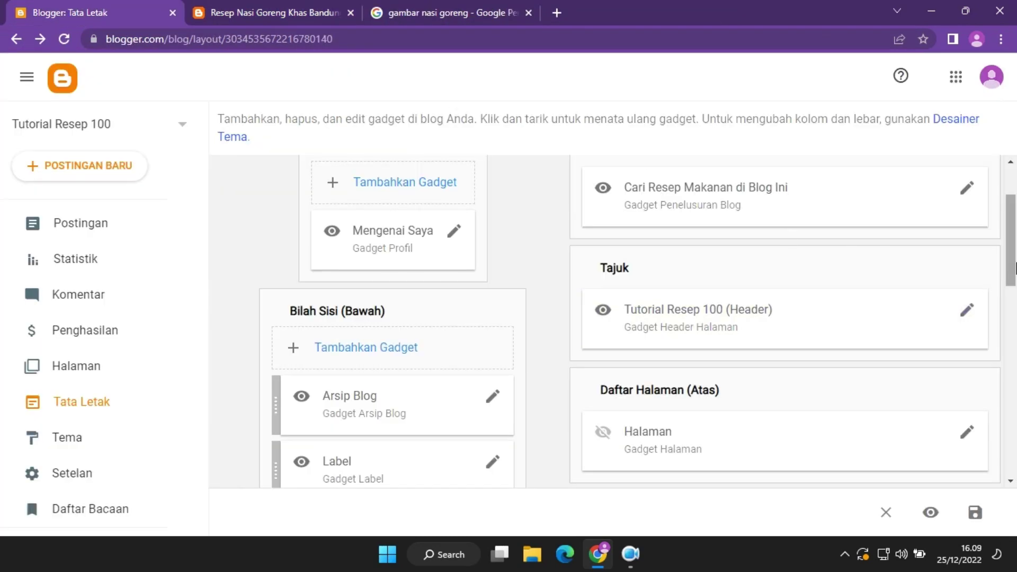
pyautogui.moveTo(1013, 266); pyautogui.dragTo(1014, 293)
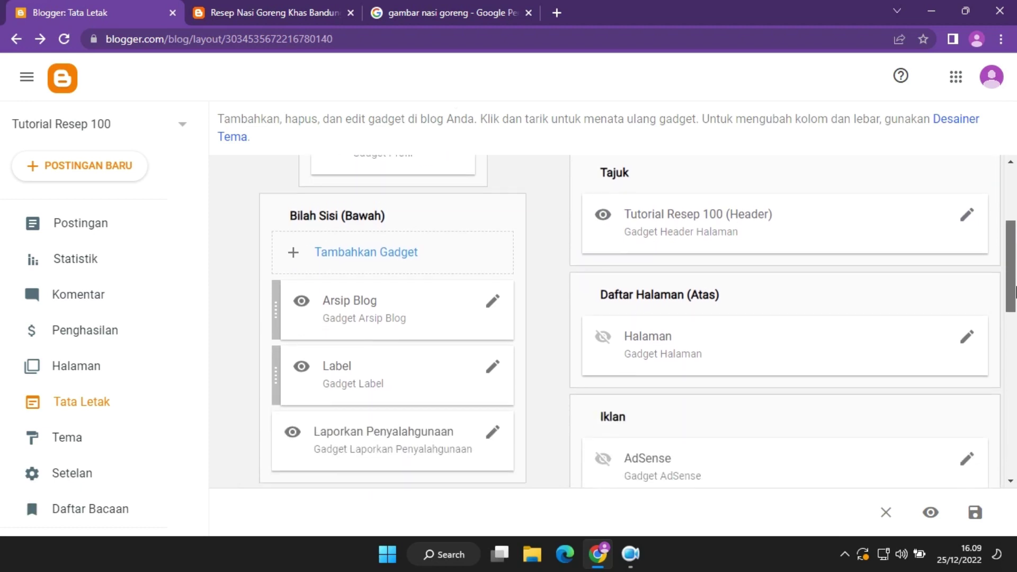
pyautogui.click(492, 298)
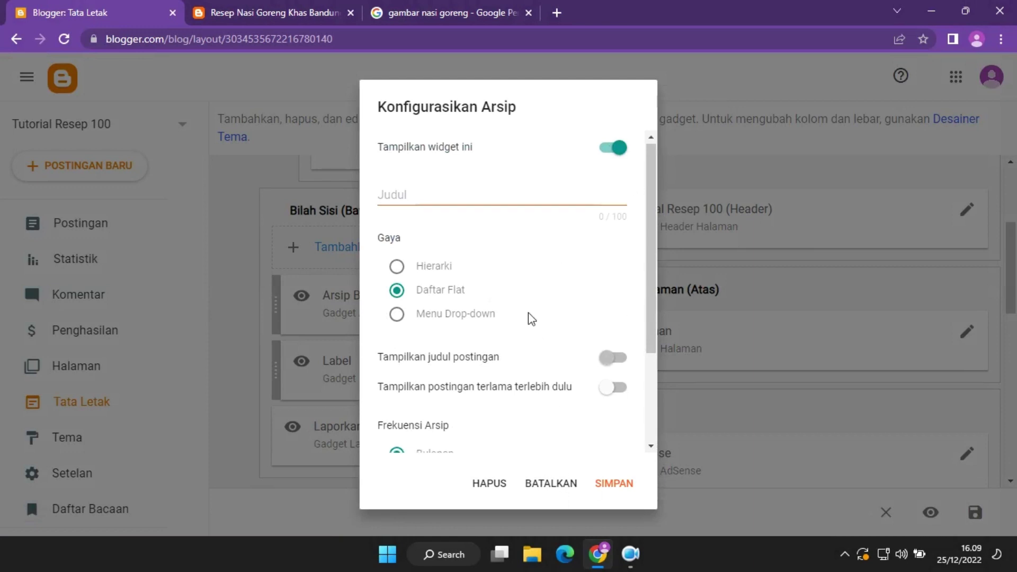
pyautogui.scroll(-3, 529, 312)
pyautogui.scroll(3, 529, 313)
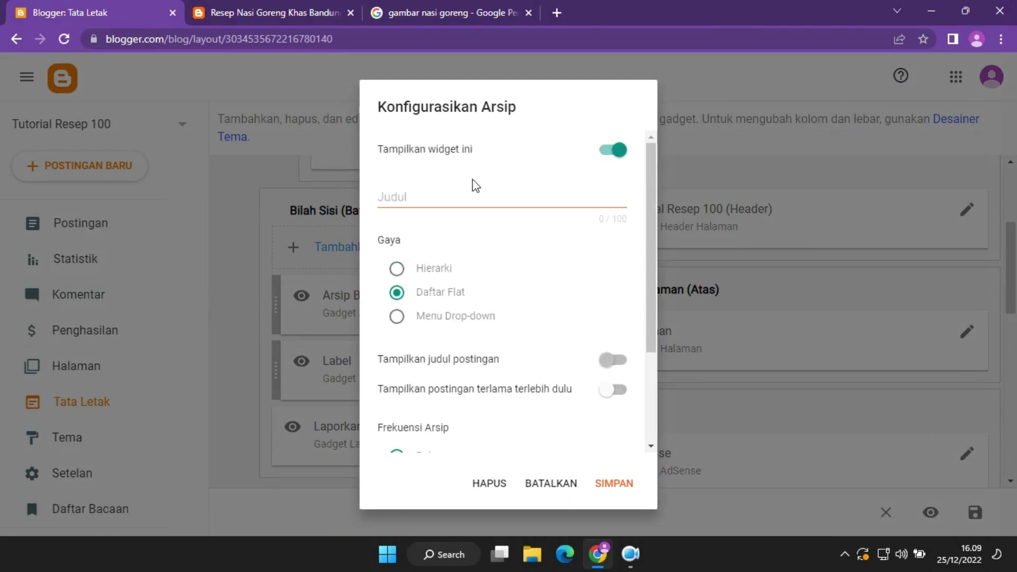
pyautogui.click(562, 492)
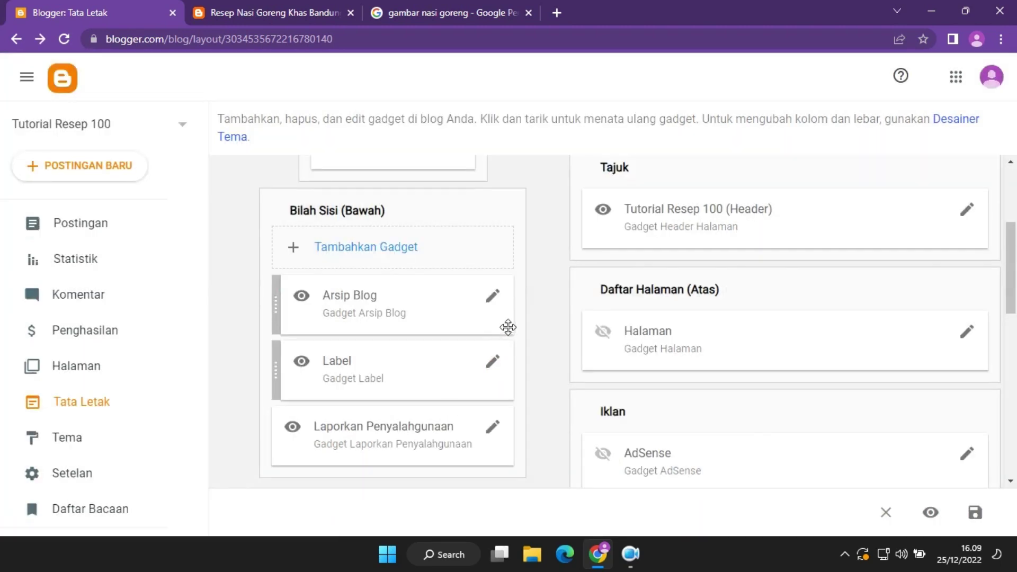
# Turn on 'Tampilkan jumlah postingan per label' in the Label gadget and save.
pyautogui.click(493, 366)
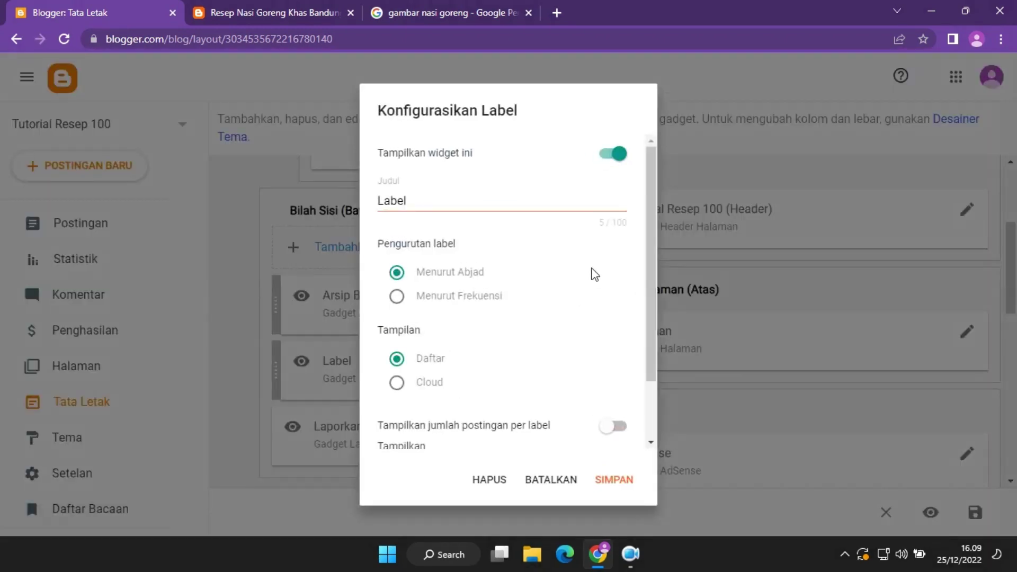
pyautogui.moveTo(650, 349); pyautogui.dragTo(647, 405)
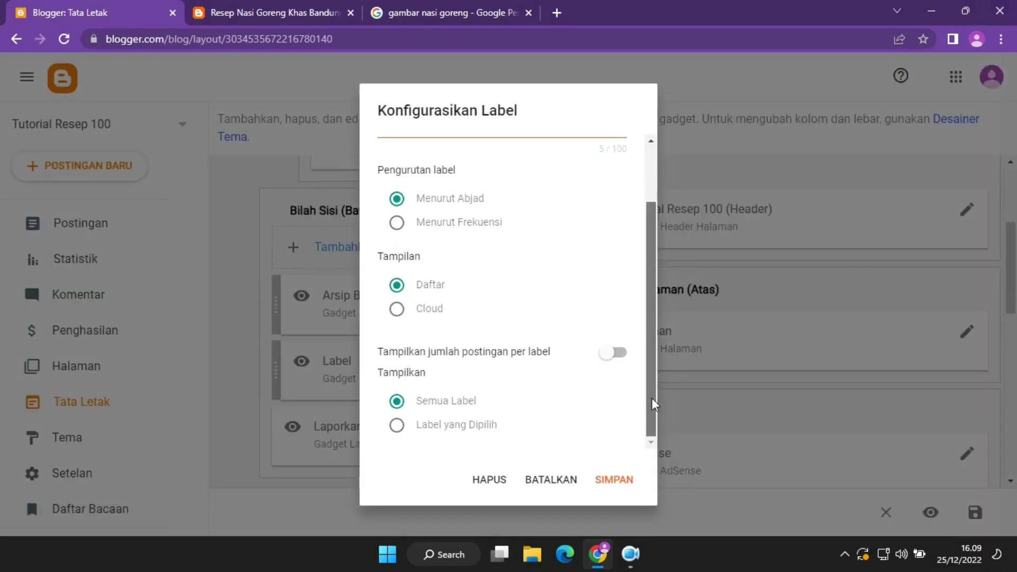
pyautogui.click(612, 353)
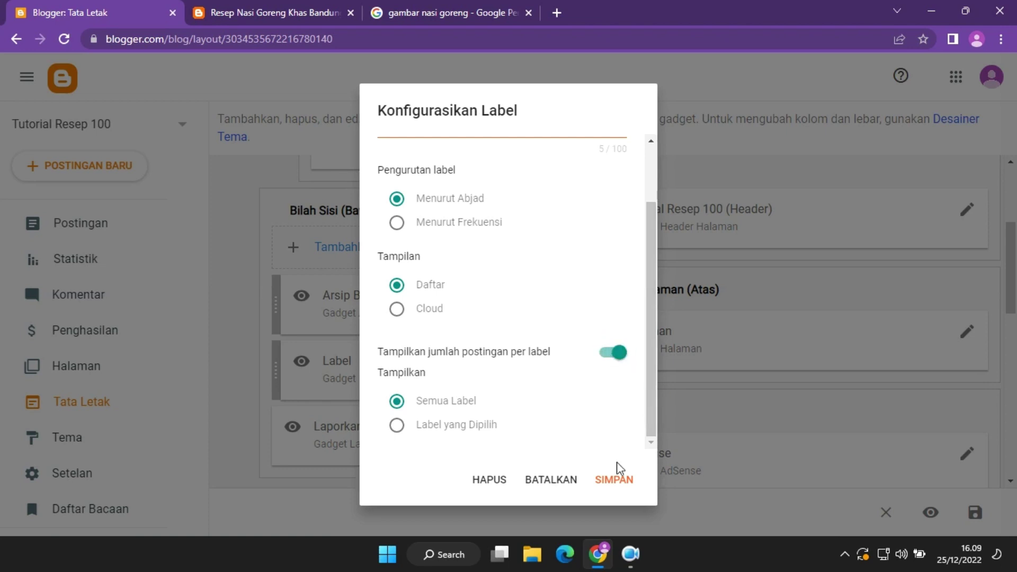
pyautogui.click(622, 490)
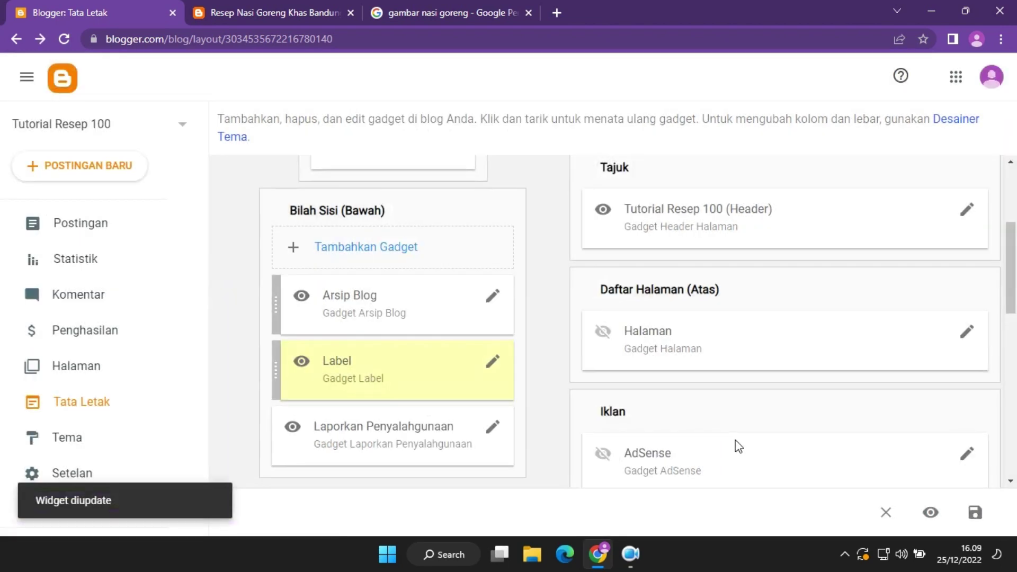
pyautogui.click(302, 7)
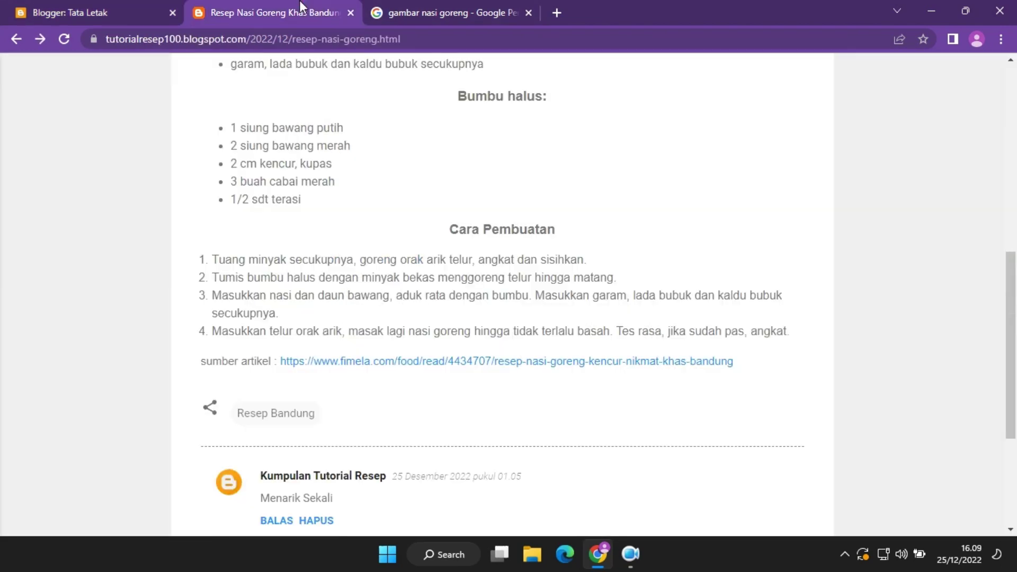
# Open the live blog's side panel and confirm Label lists Resep Bandung (1).
pyautogui.scroll(15, 371, 223)
pyautogui.click(177, 90)
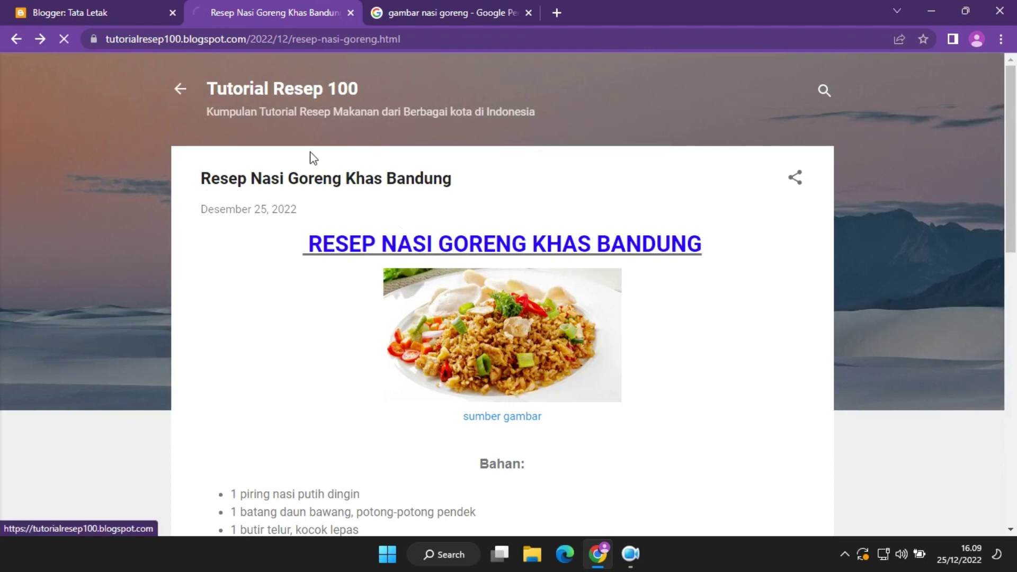
pyautogui.click(172, 89)
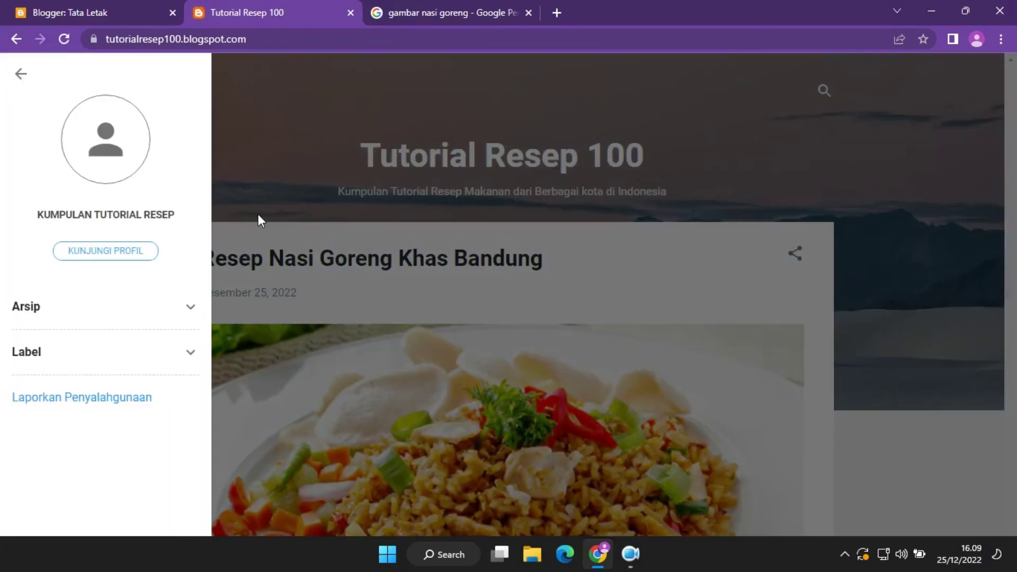
pyautogui.click(190, 352)
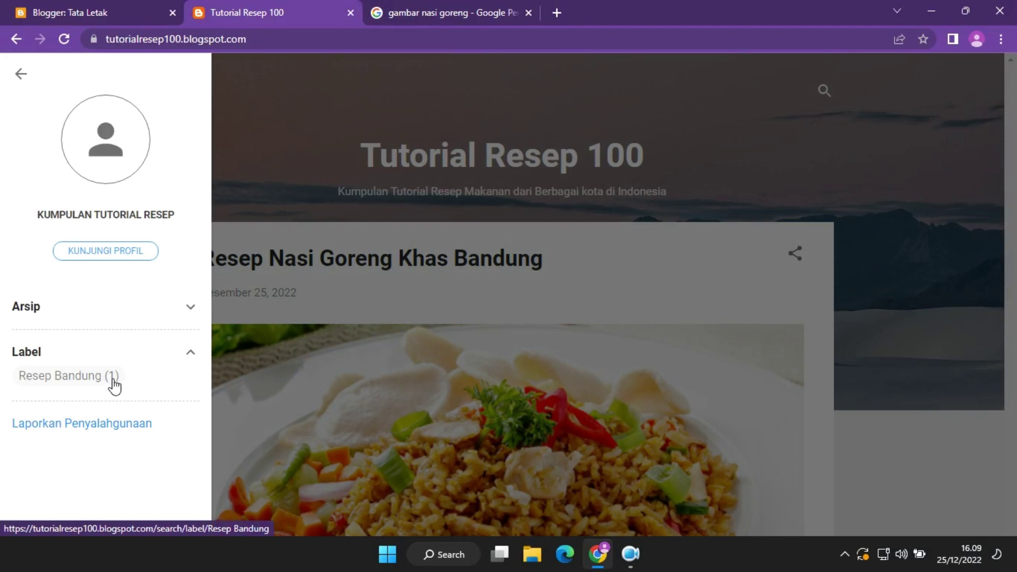
pyautogui.click(20, 74)
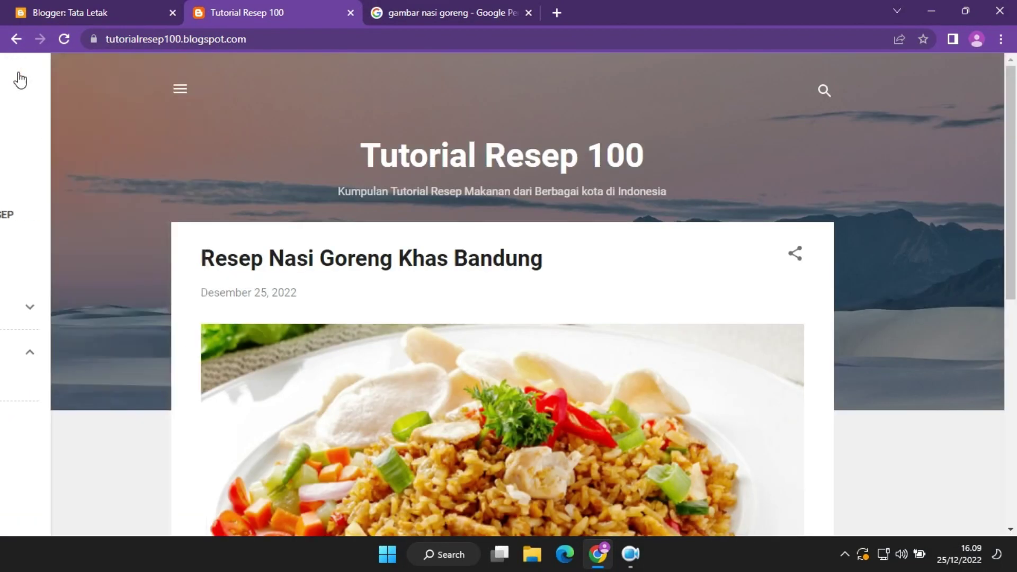
pyautogui.click(90, 11)
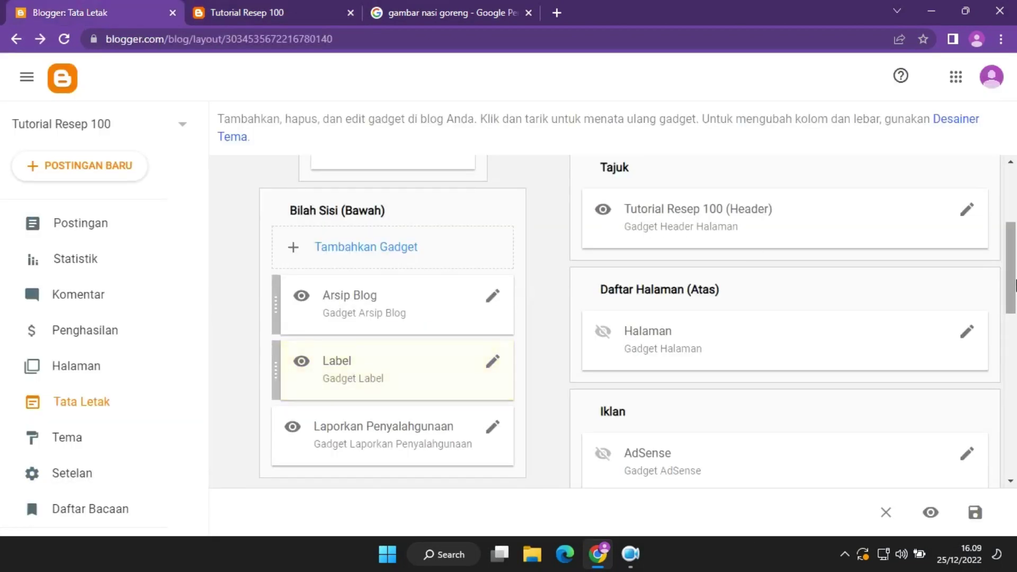
# Inspect the Laporkan Penyalahgunaan gadget settings, cancel, and check the live blog's side panel.
pyautogui.scroll(-3, 510, 316)
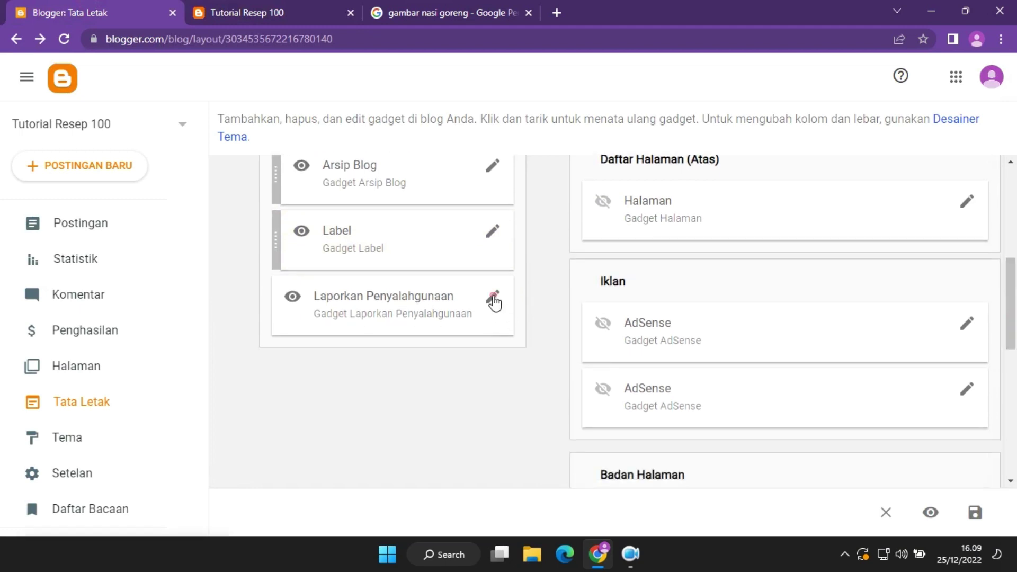
pyautogui.click(492, 297)
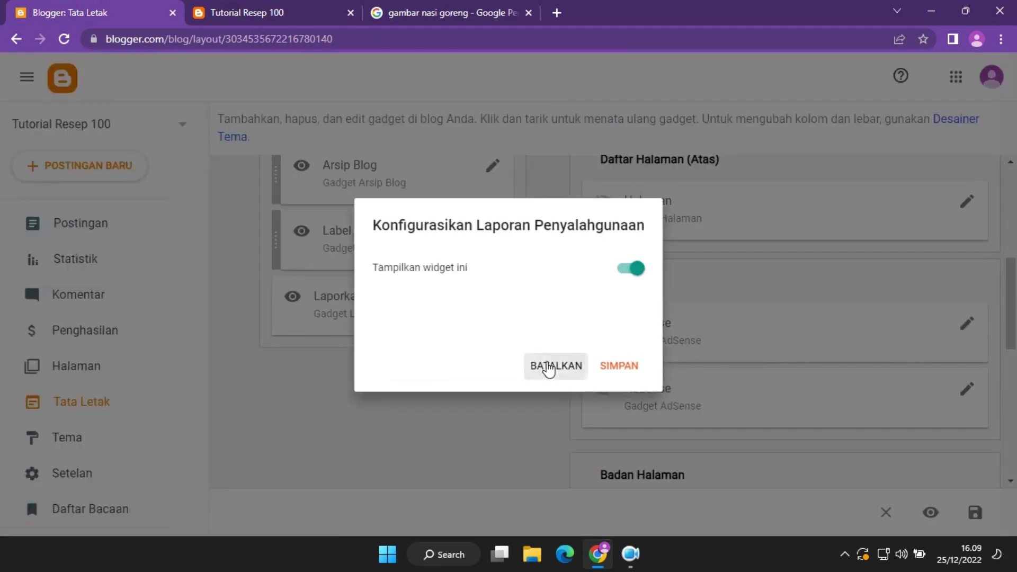
pyautogui.click(545, 364)
pyautogui.click(279, 10)
pyautogui.click(176, 85)
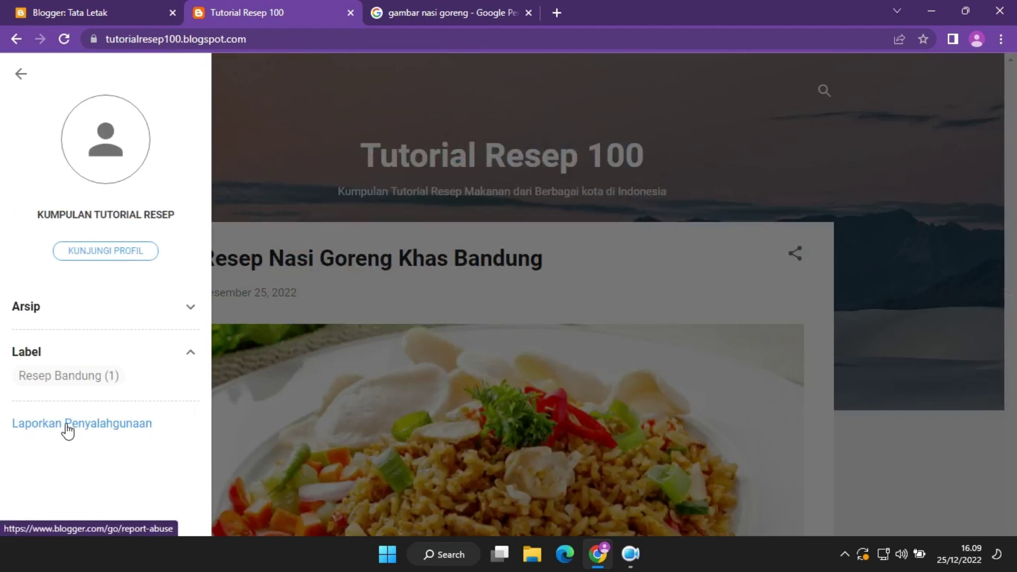
pyautogui.click(85, 9)
# Turn off 'Tampilkan widget ini' for Laporkan Penyalahgunaan, save, and reload the live blog.
pyautogui.click(492, 297)
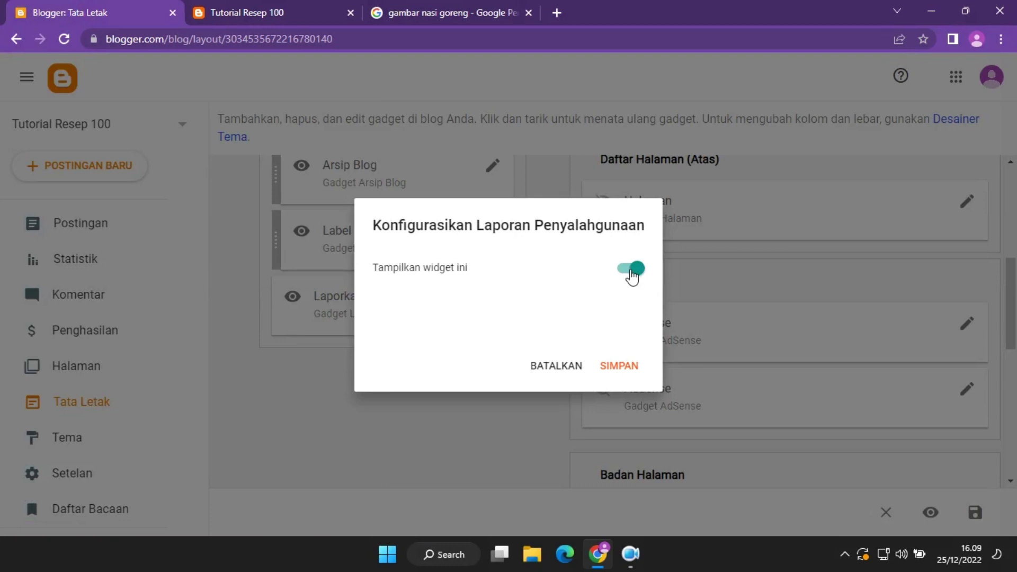
pyautogui.click(632, 270)
pyautogui.click(619, 366)
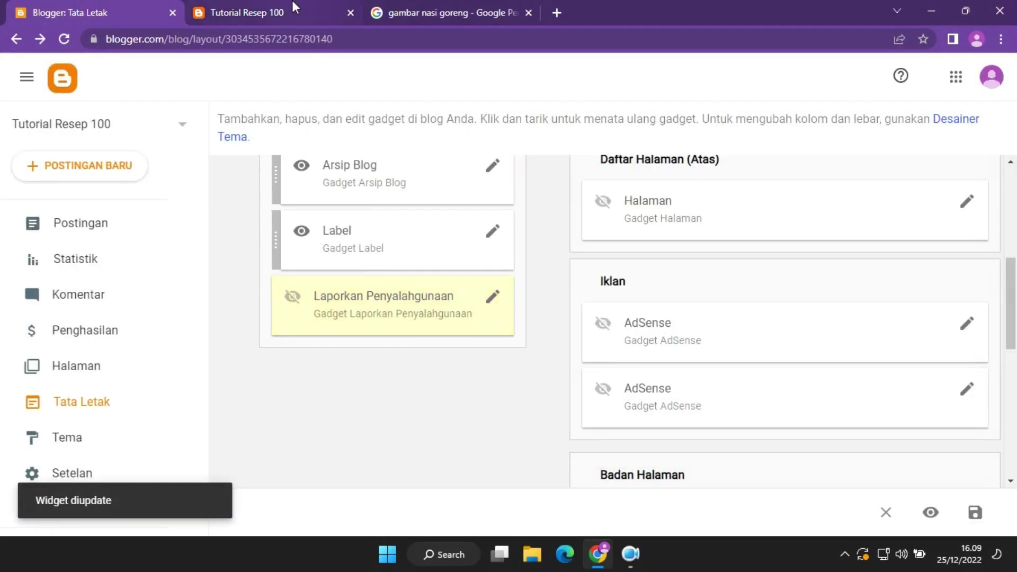
pyautogui.click(291, 4)
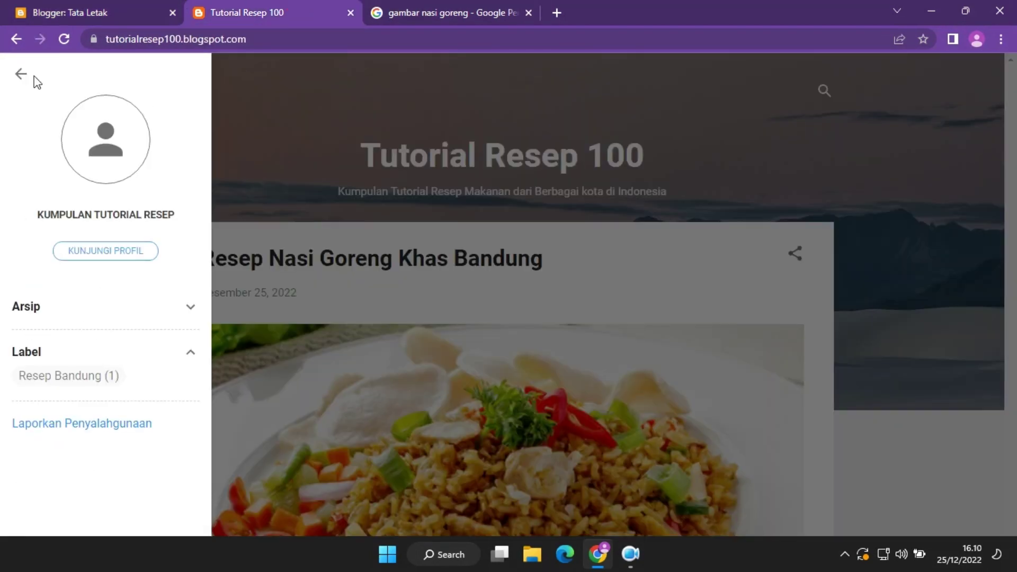
pyautogui.click(70, 31)
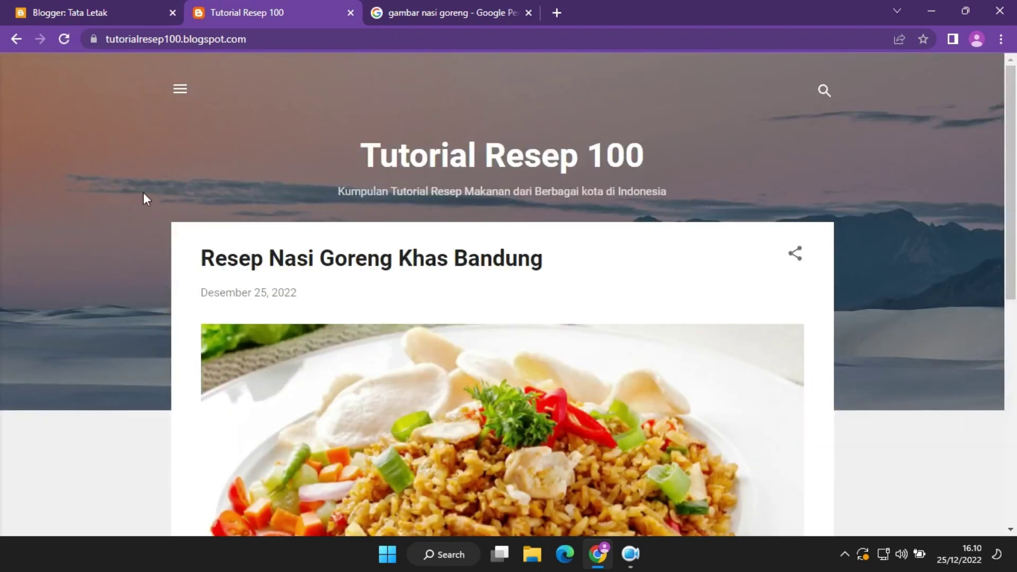
pyautogui.click(182, 90)
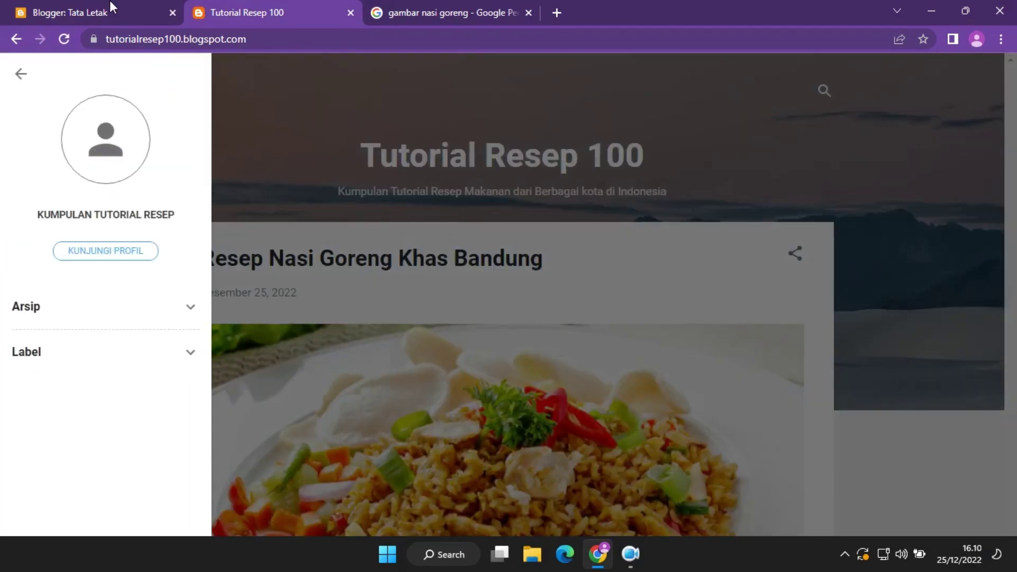
# Delete the Arsip Blog gadget from the layout.
pyautogui.click(110, 2)
pyautogui.click(493, 169)
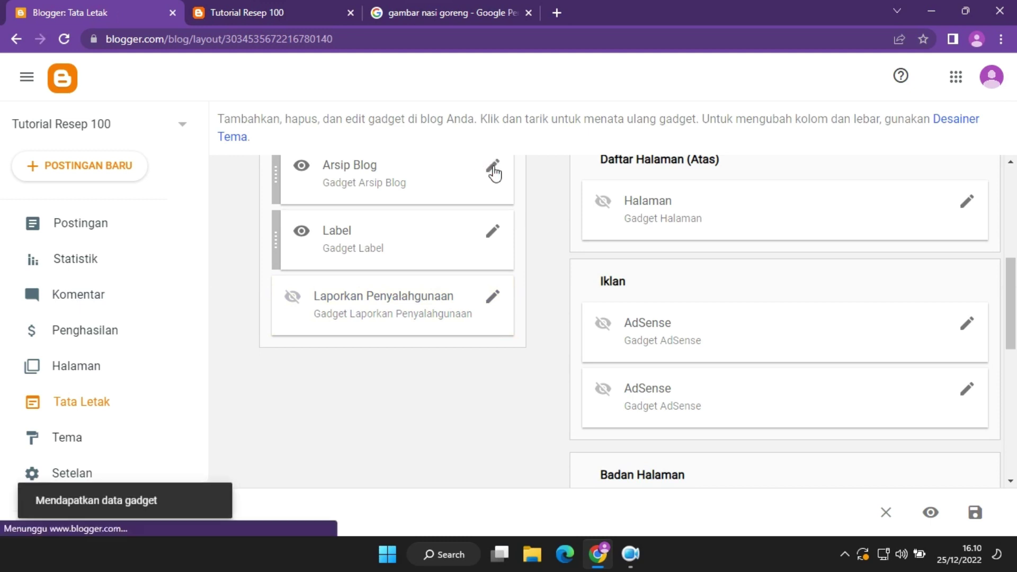
pyautogui.scroll(-3, 548, 393)
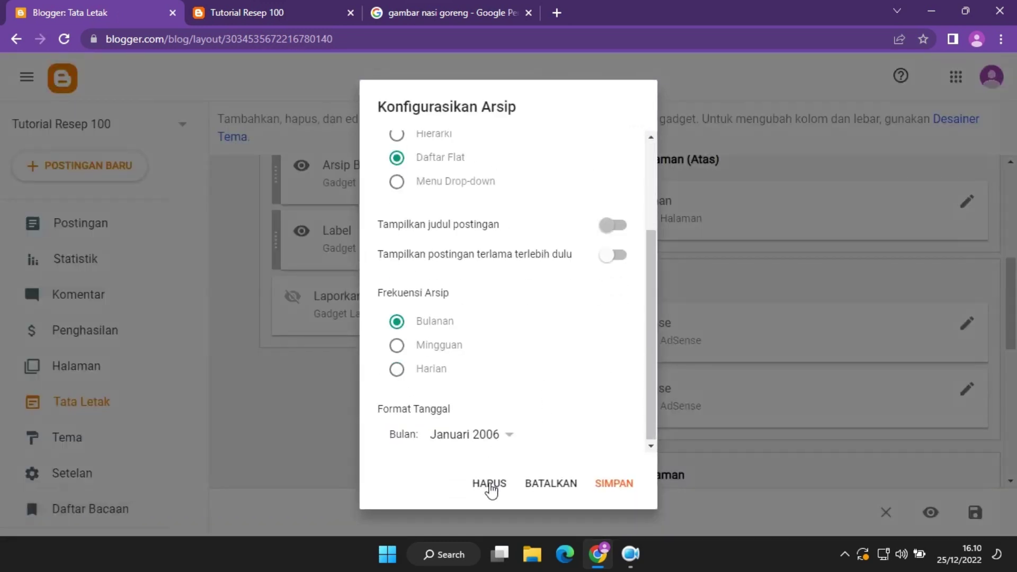
pyautogui.click(490, 483)
pyautogui.click(609, 338)
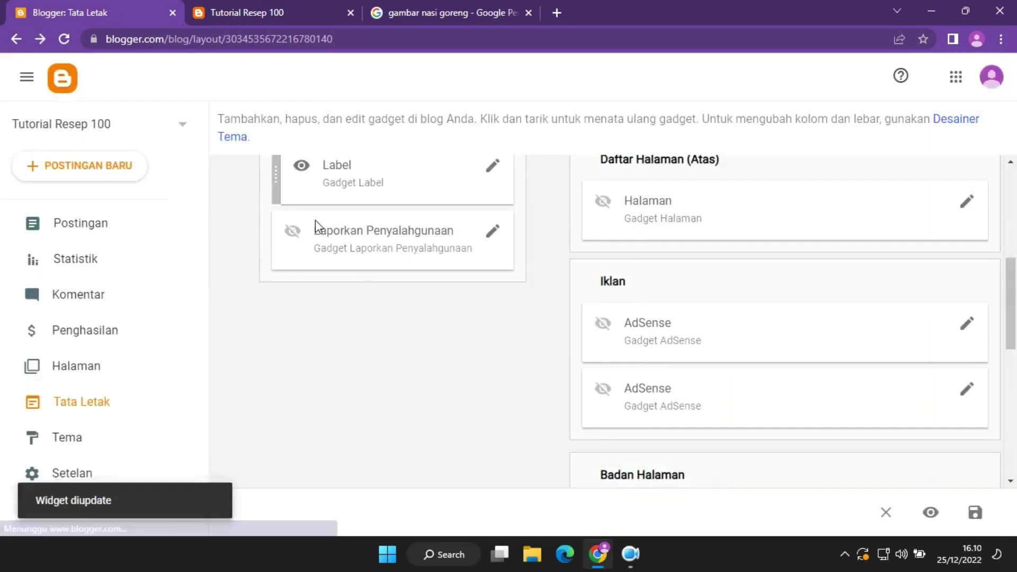
# Reload the live blog and check that its side panel now shows only the Label section.
pyautogui.click(284, 5)
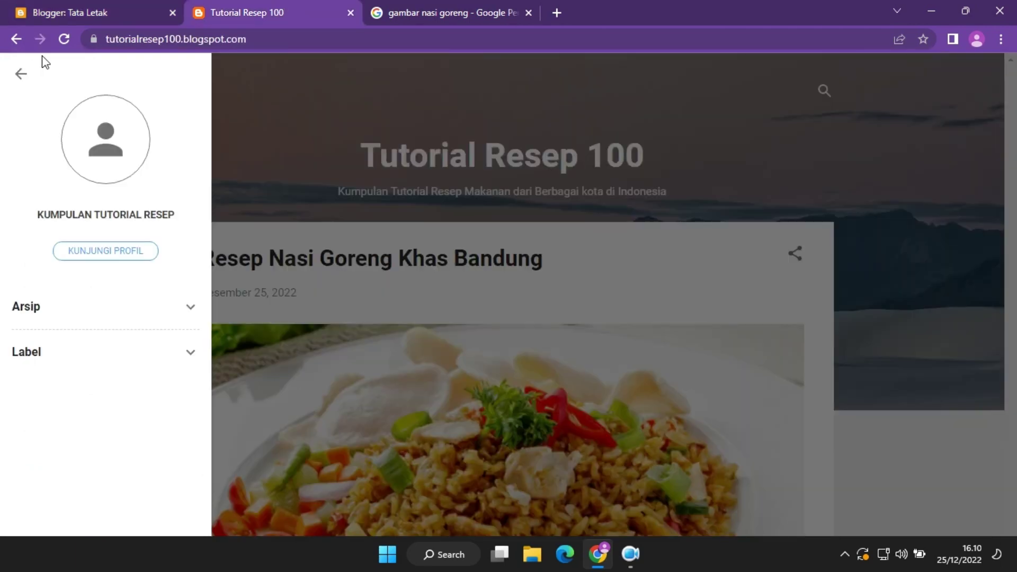
pyautogui.click(64, 39)
pyautogui.click(179, 88)
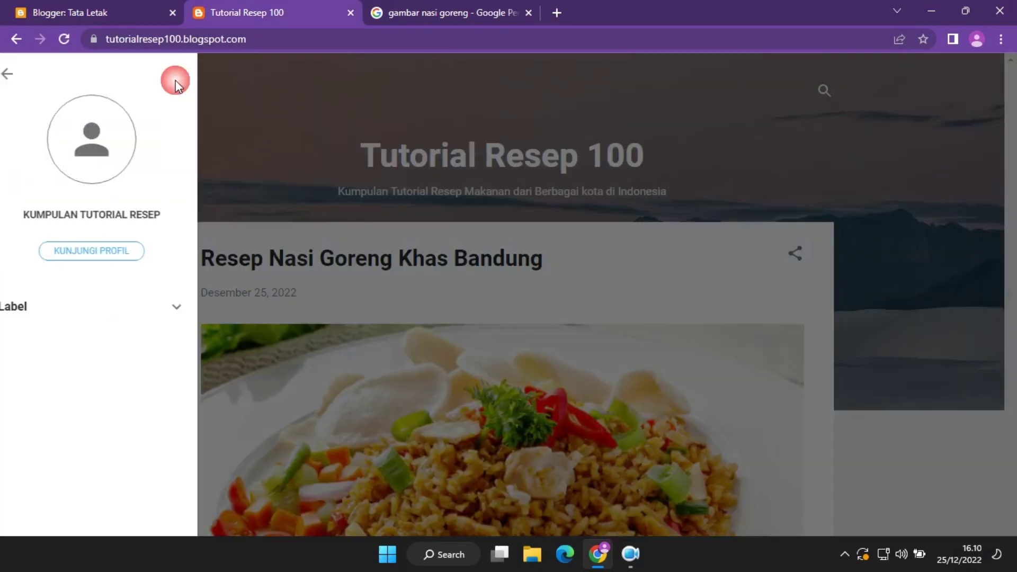
pyautogui.click(55, 314)
pyautogui.click(177, 318)
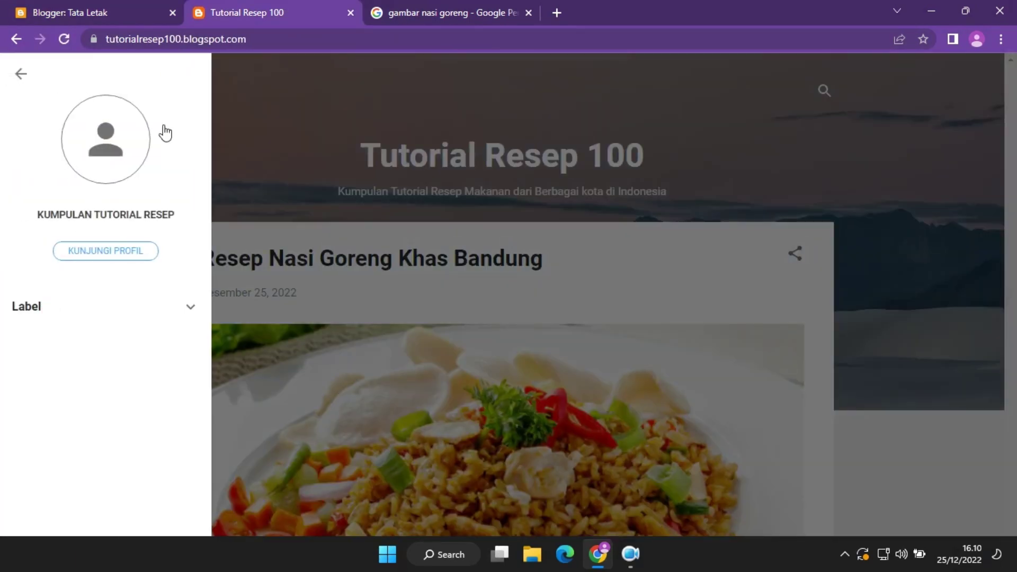
# Back in Tata Letak, start adding a gadget to Bilah Sisi (Bawah).
pyautogui.click(104, 4)
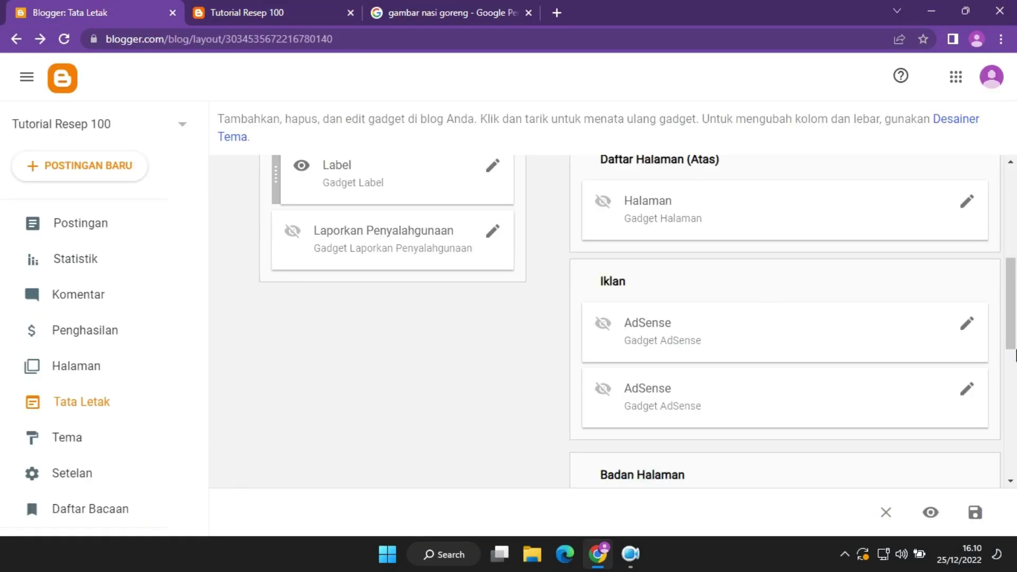
pyautogui.scroll(5, 1013, 297)
pyautogui.moveTo(1015, 276); pyautogui.dragTo(1015, 315)
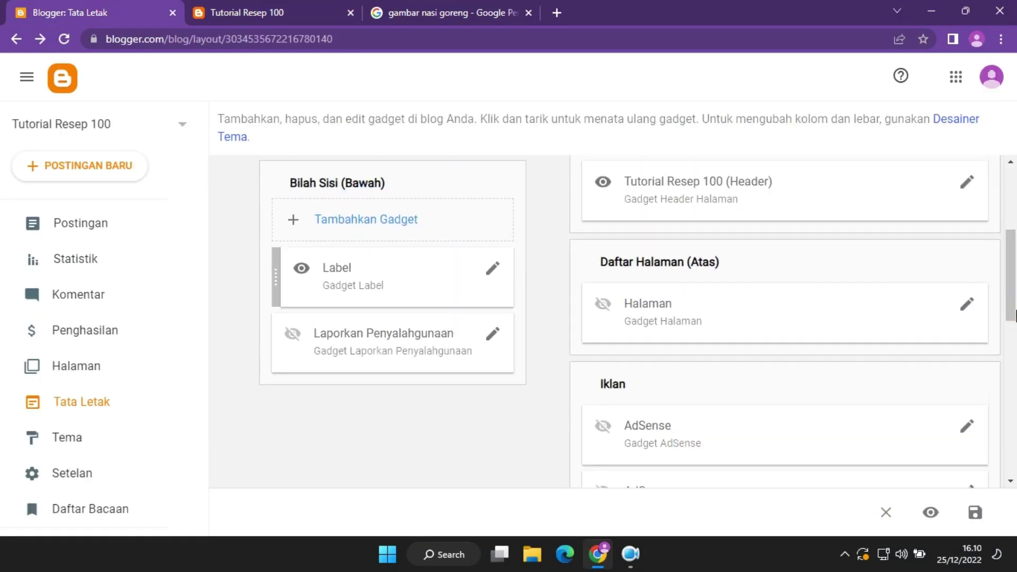
pyautogui.click(374, 228)
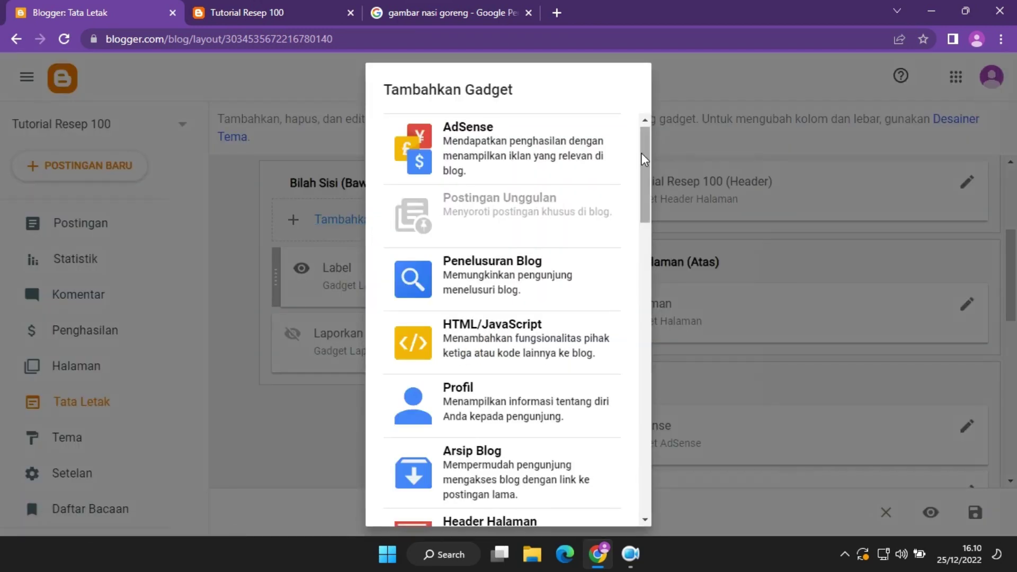
# Add and save a new Arsip Blog gadget in the lower sidebar.
pyautogui.moveTo(646, 161); pyautogui.dragTo(661, 208)
pyautogui.click(467, 249)
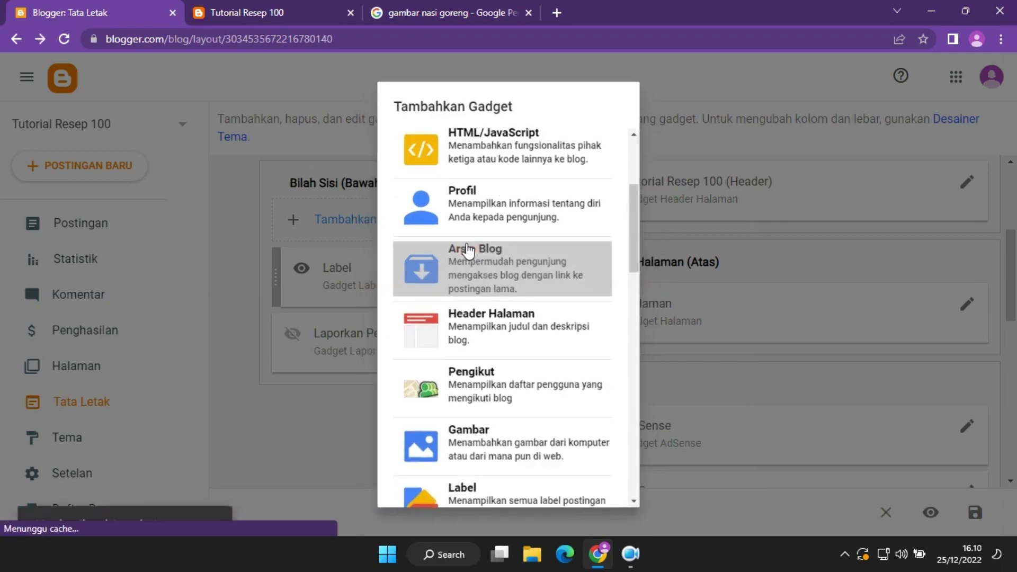
pyautogui.click(614, 492)
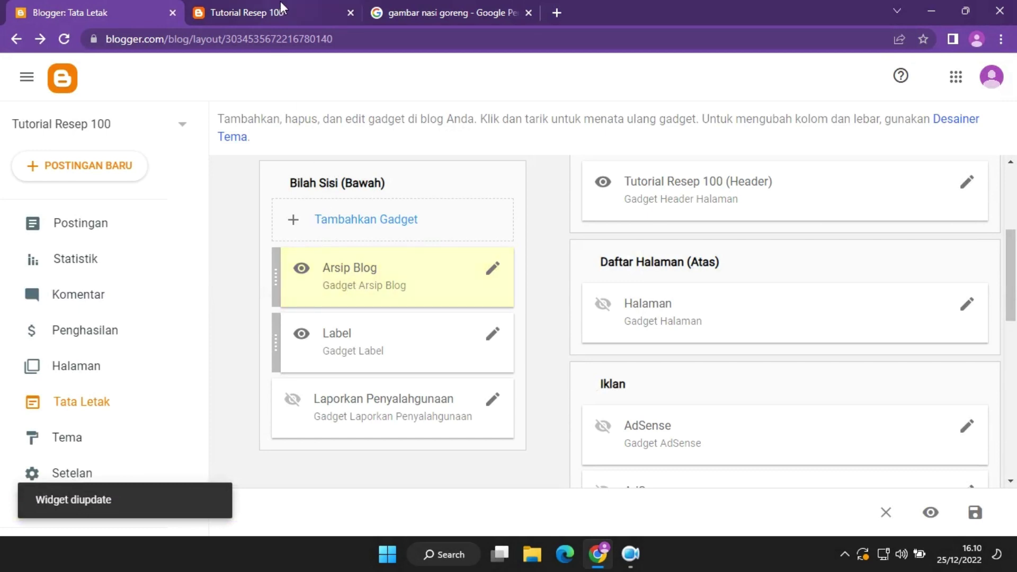
# Reload the live blog and expand Arsip to see the Desember 2022 entry.
pyautogui.click(281, 2)
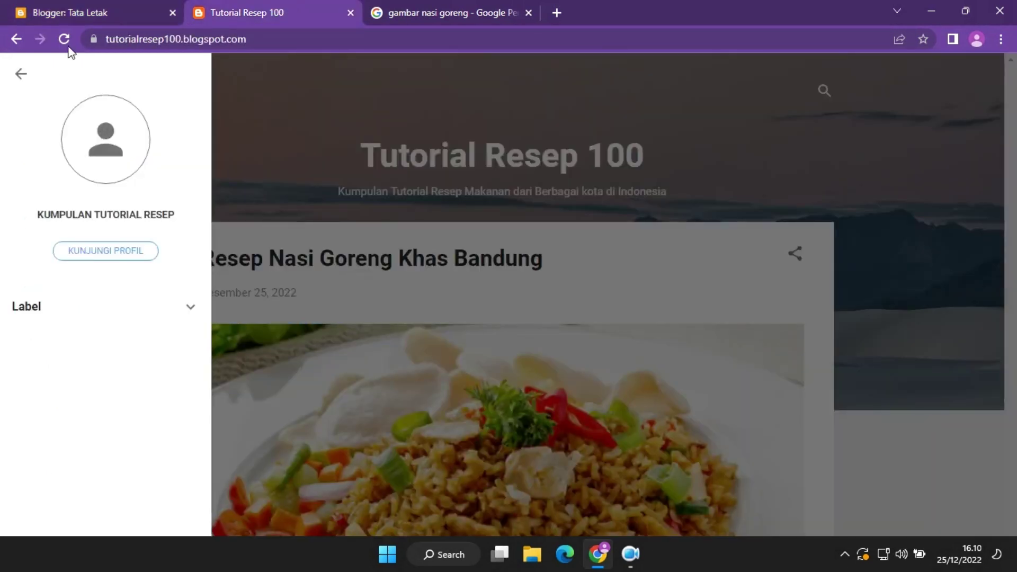
pyautogui.click(66, 40)
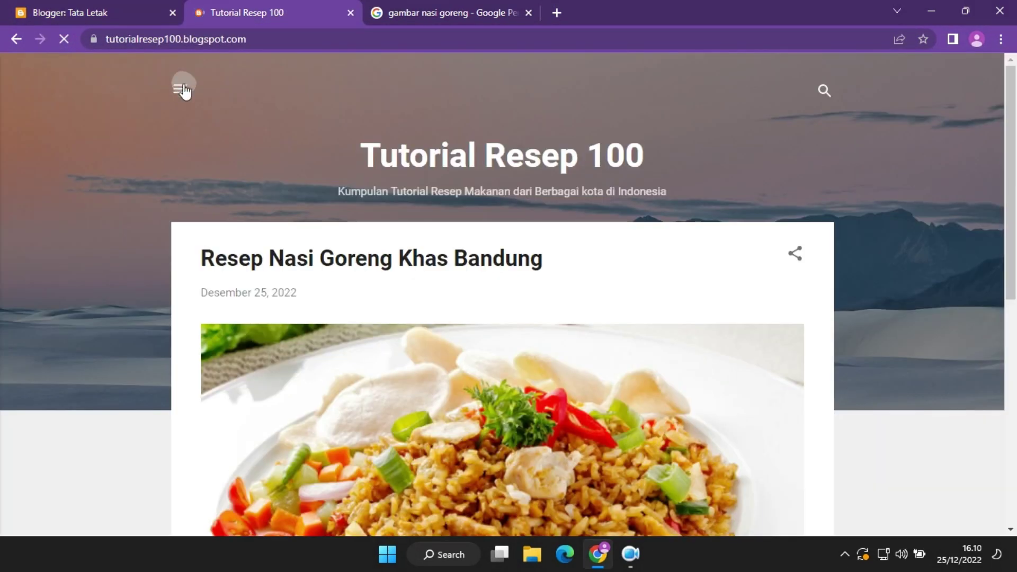
pyautogui.click(180, 88)
pyautogui.click(85, 310)
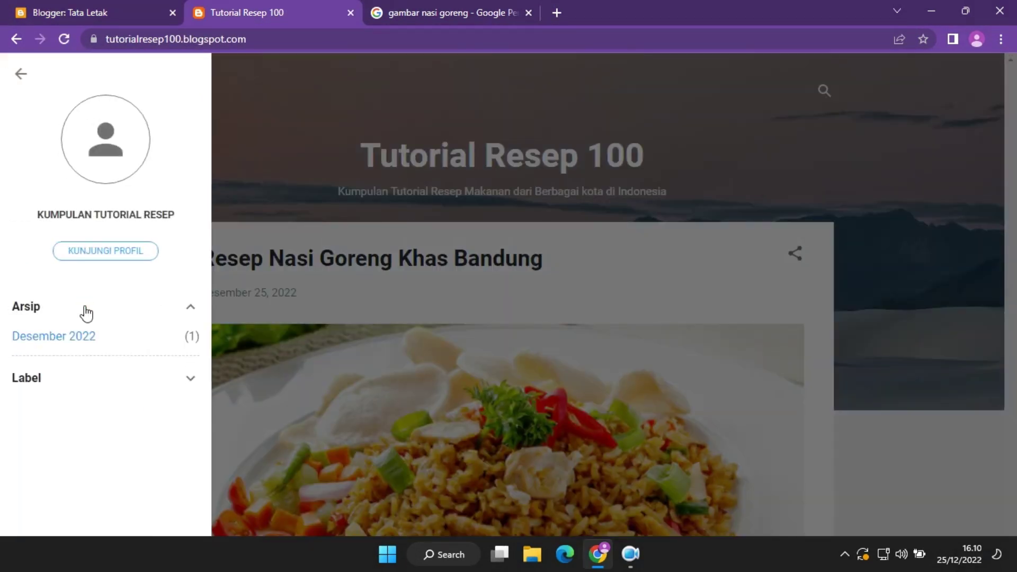
pyautogui.click(86, 313)
pyautogui.click(102, 6)
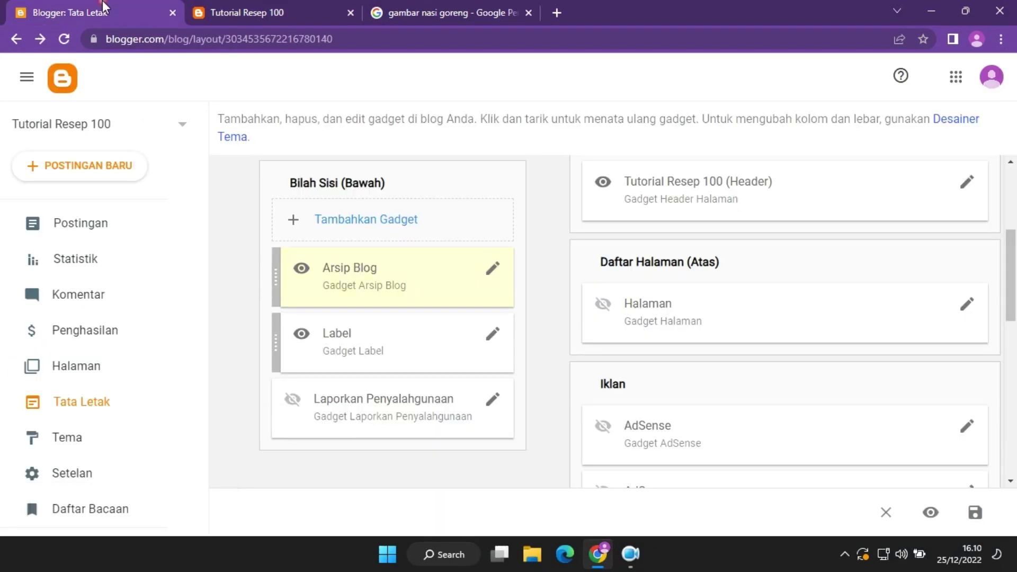
pyautogui.click(492, 269)
pyautogui.scroll(-3, 495, 466)
pyautogui.click(495, 493)
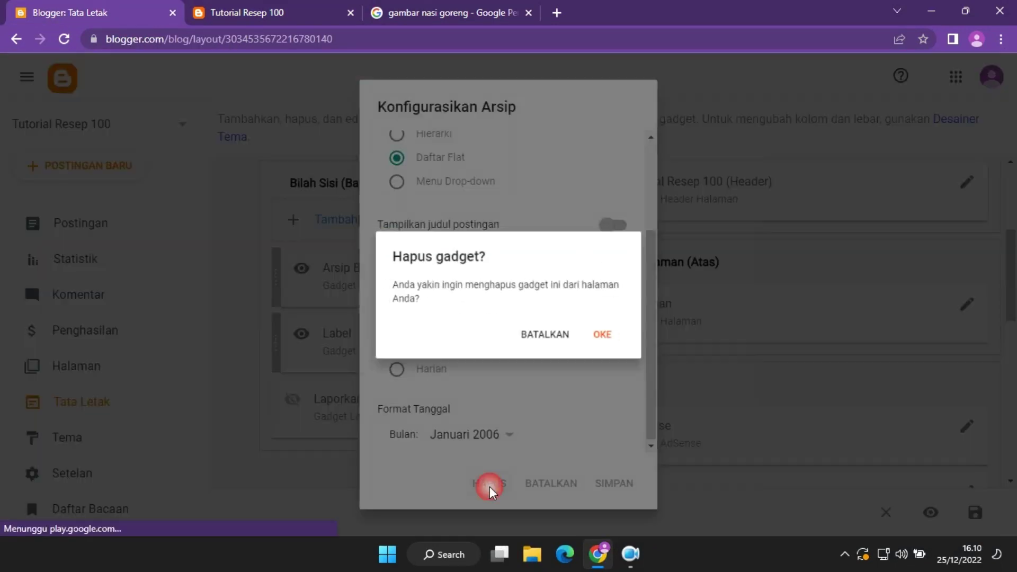
pyautogui.click(621, 336)
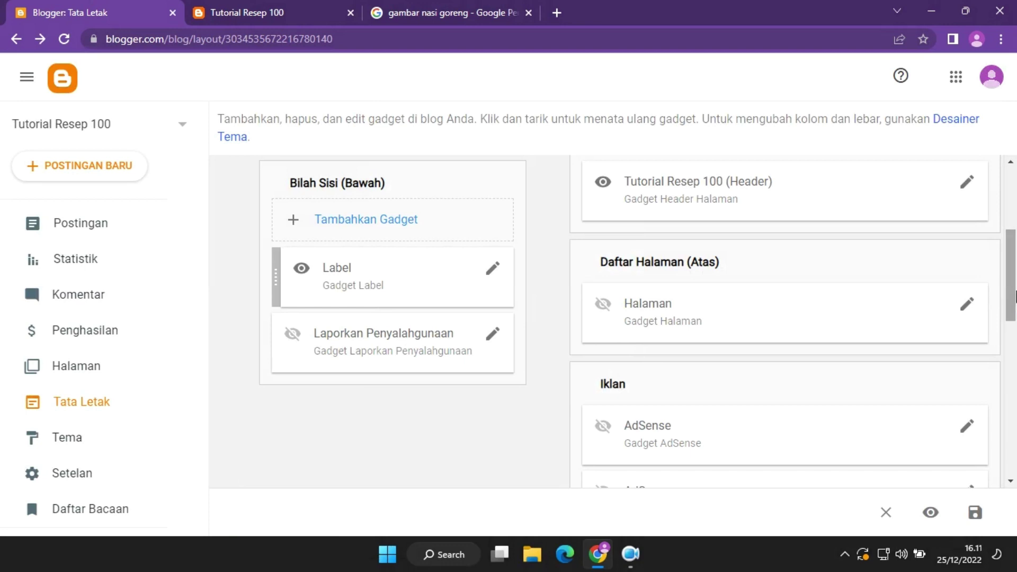
pyautogui.click(271, 9)
pyautogui.click(103, 10)
pyautogui.click(246, 9)
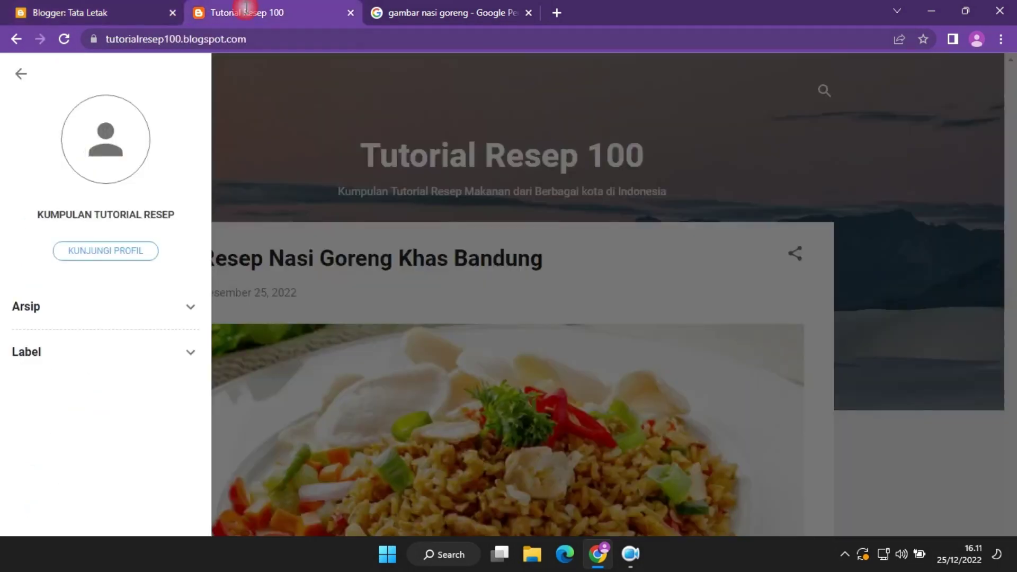
pyautogui.click(64, 39)
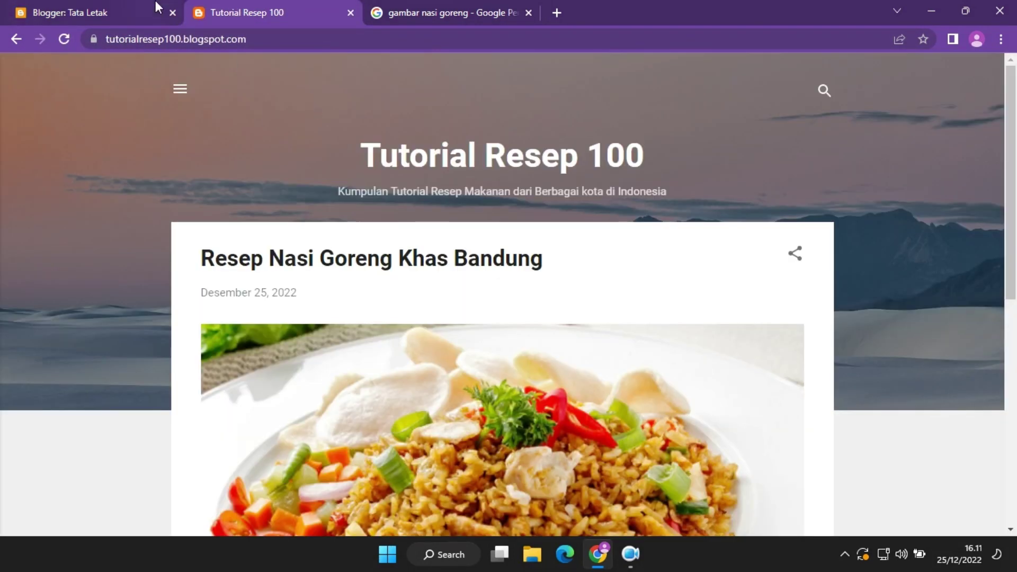
pyautogui.click(181, 89)
pyautogui.click(75, 308)
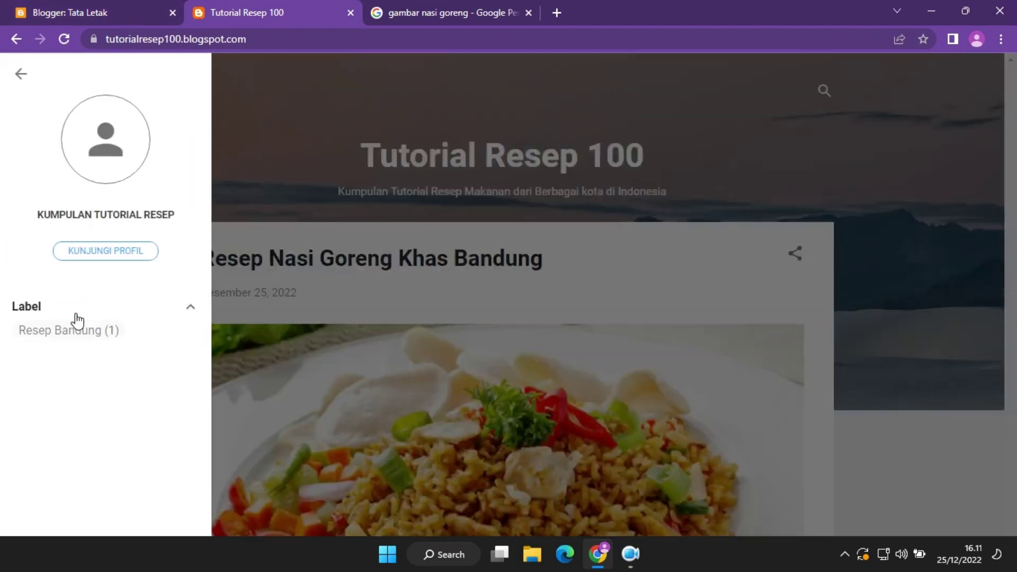
pyautogui.click(77, 316)
pyautogui.click(108, 9)
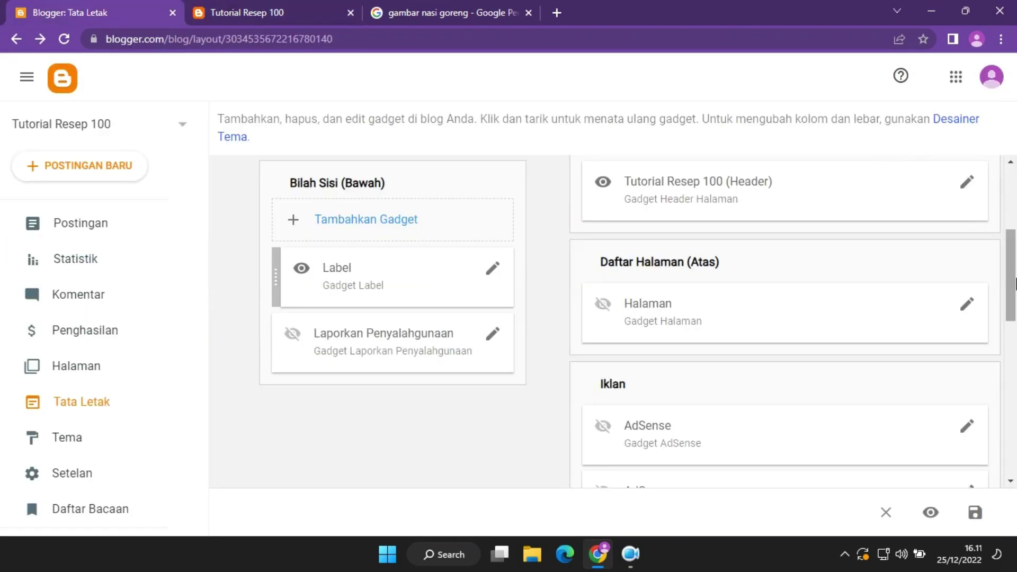
pyautogui.scroll(-1, 1015, 283)
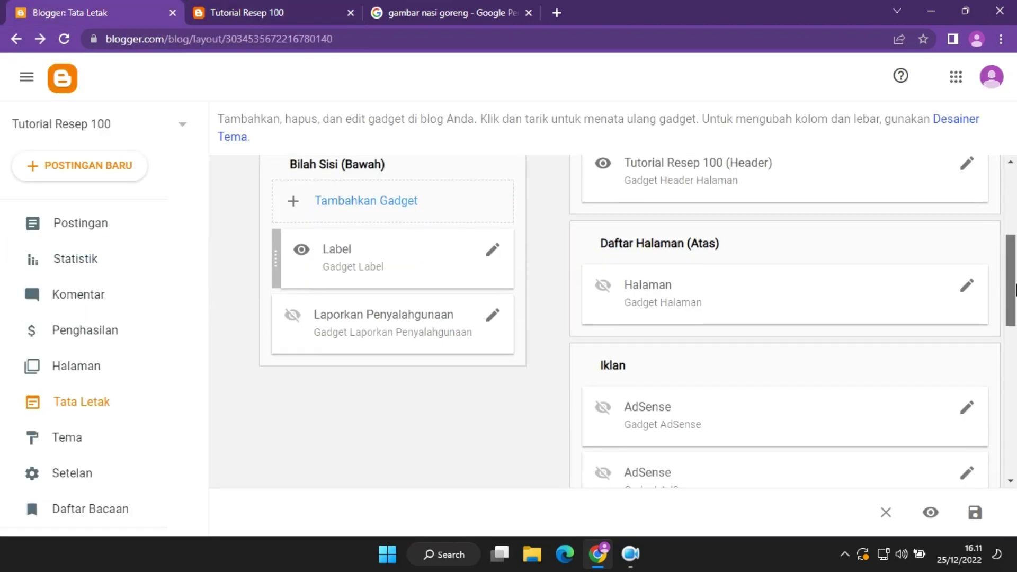
pyautogui.click(972, 291)
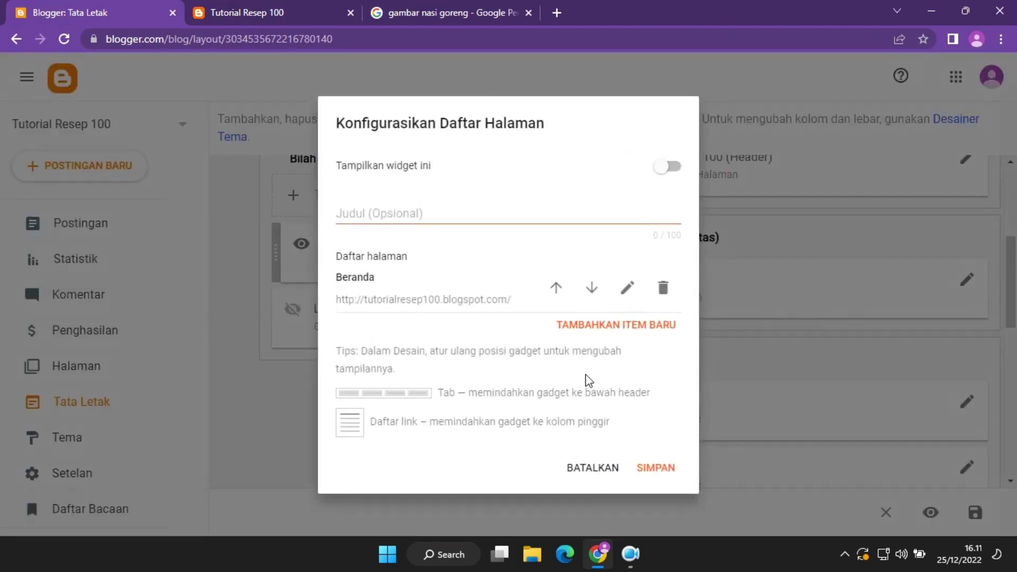
pyautogui.click(582, 473)
pyautogui.click(338, 8)
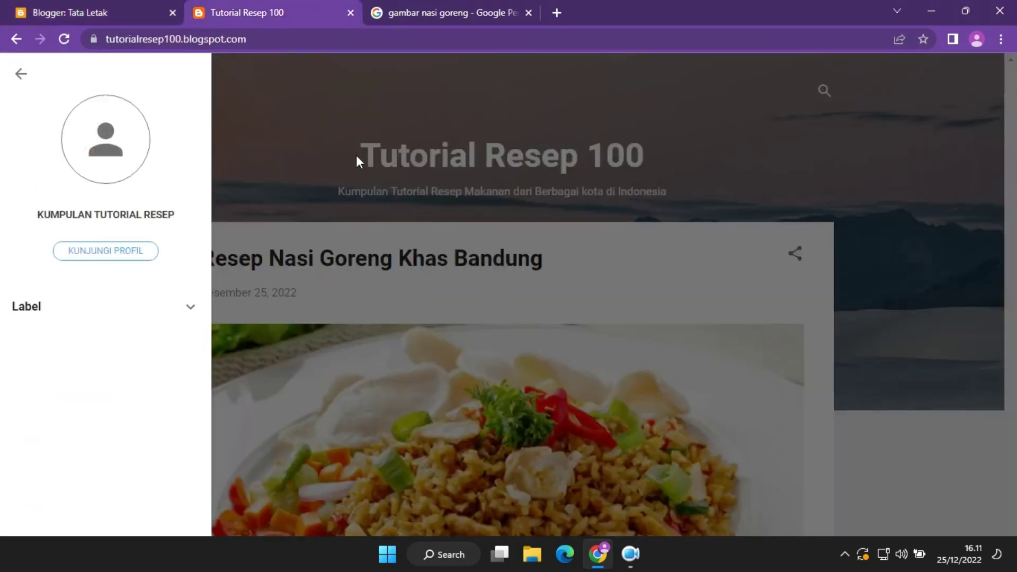
pyautogui.click(332, 154)
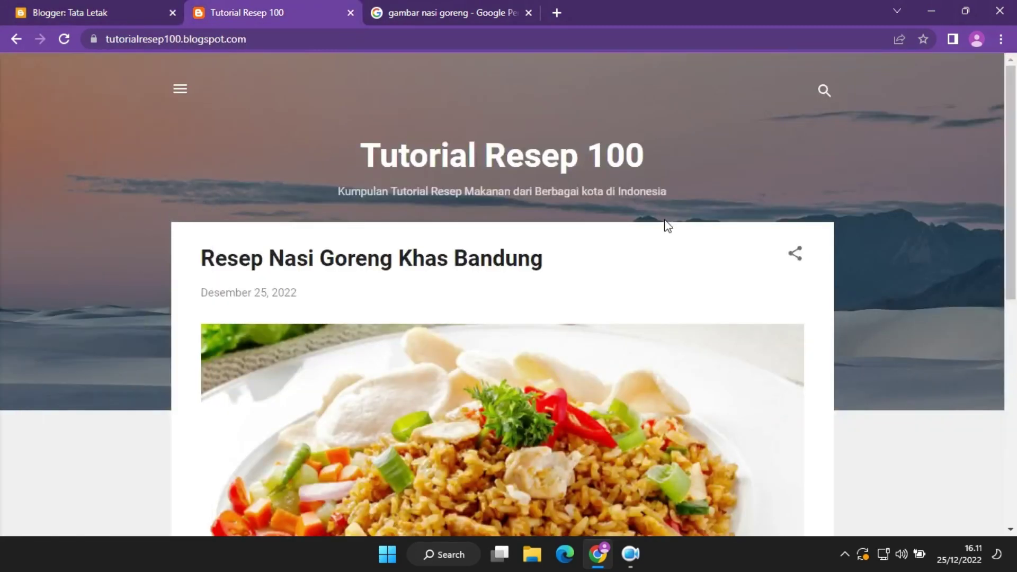
pyautogui.click(79, 10)
pyautogui.moveTo(1012, 289); pyautogui.dragTo(1014, 403)
# Open the Postingan Blog gadget settings, comparing them with the live blog.
pyautogui.click(974, 231)
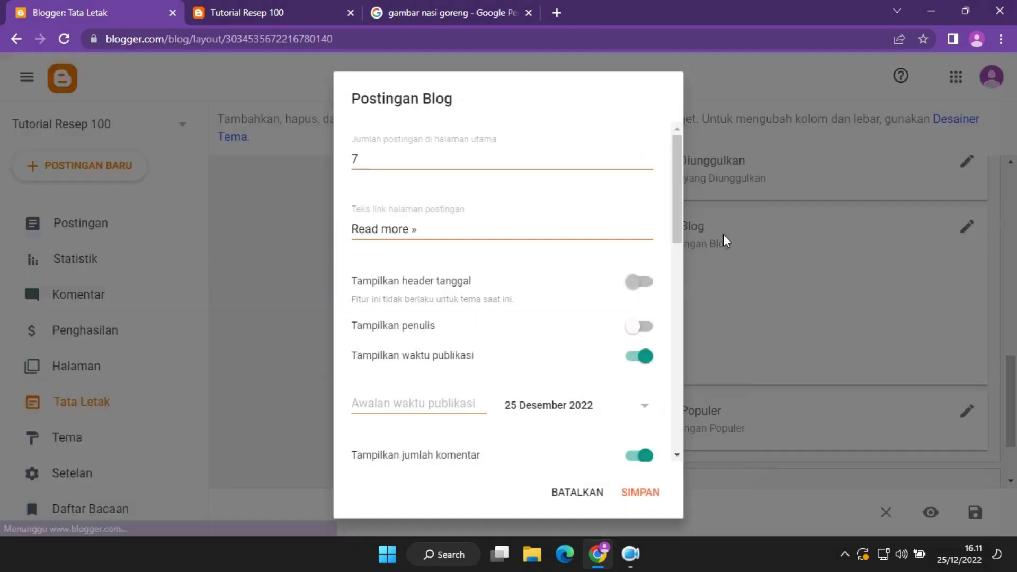
pyautogui.click(436, 162)
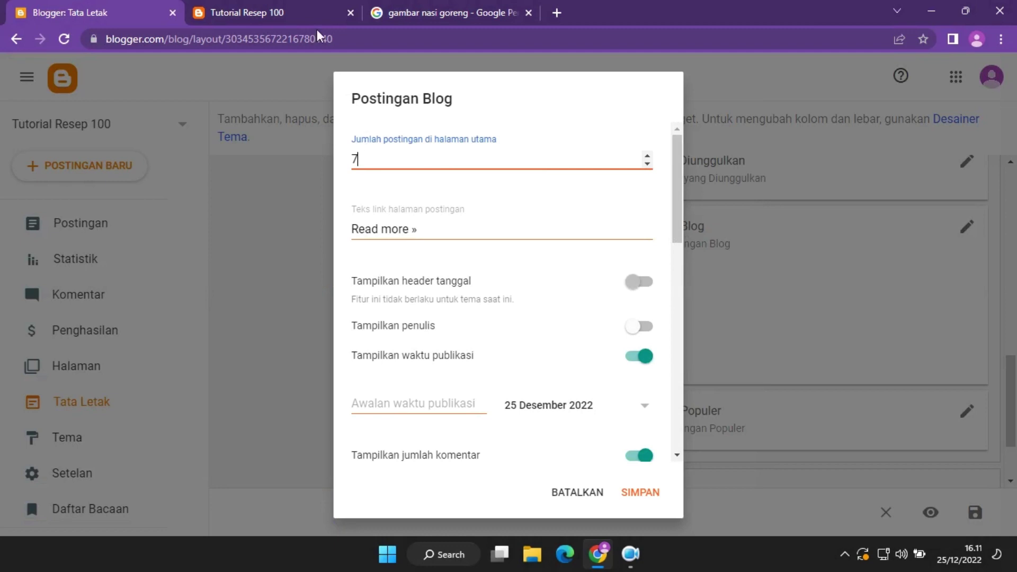
pyautogui.click(317, 19)
pyautogui.click(73, 7)
pyautogui.click(306, 4)
pyautogui.scroll(-10, 681, 261)
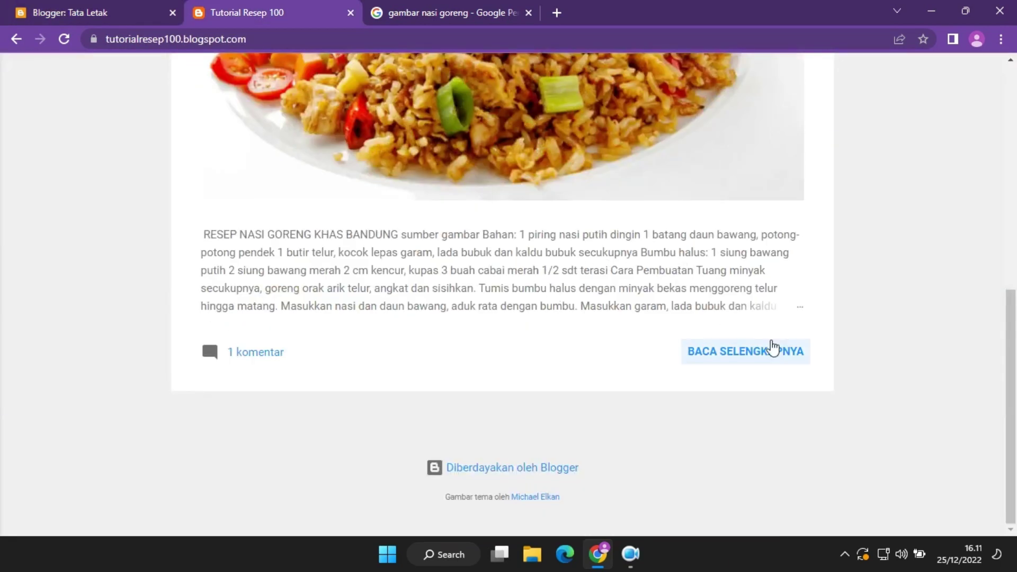
pyautogui.click(74, 8)
# Turn on the author name, email-post link and author profile for posts, and save.
pyautogui.scroll(-2, 678, 212)
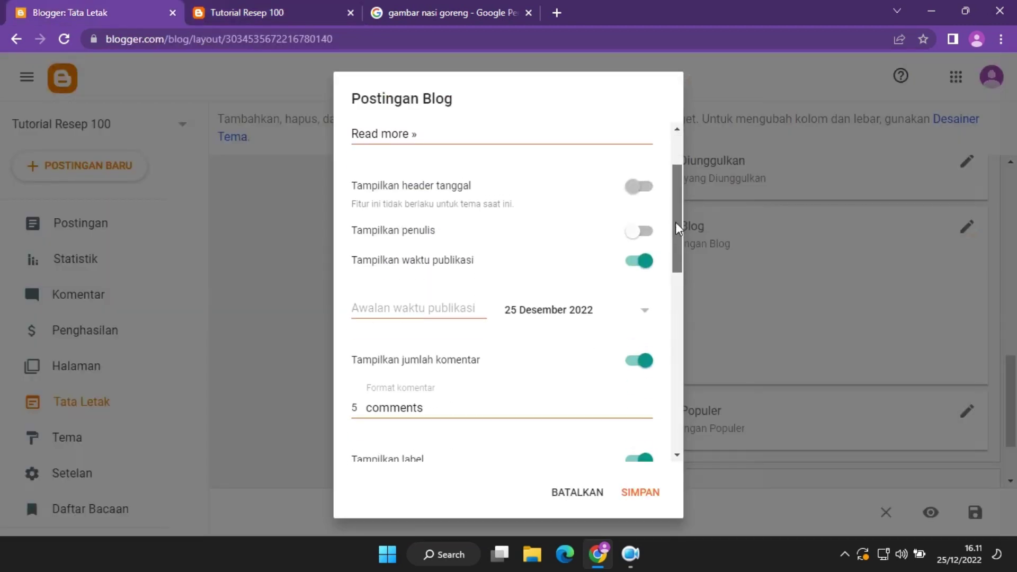
pyautogui.click(643, 218)
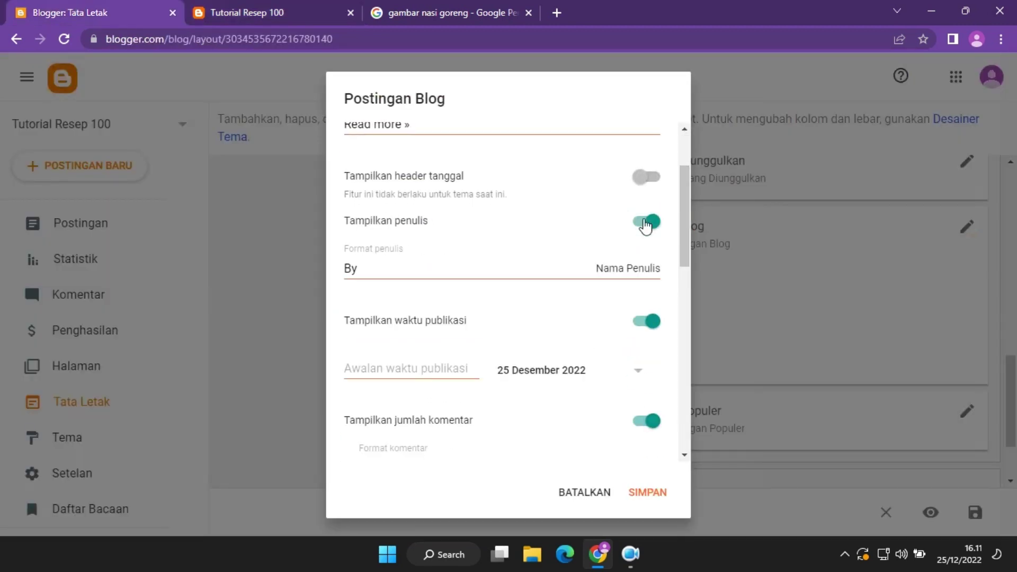
pyautogui.click(520, 272)
pyautogui.moveTo(684, 209); pyautogui.dragTo(687, 357)
pyautogui.click(649, 236)
pyautogui.click(642, 263)
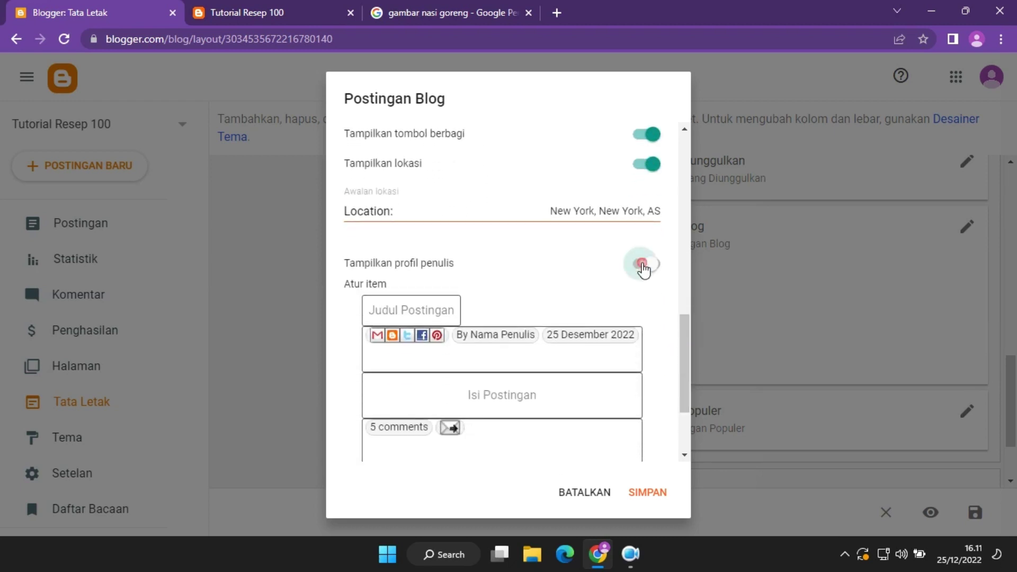
pyautogui.scroll(-2, 657, 395)
pyautogui.click(649, 492)
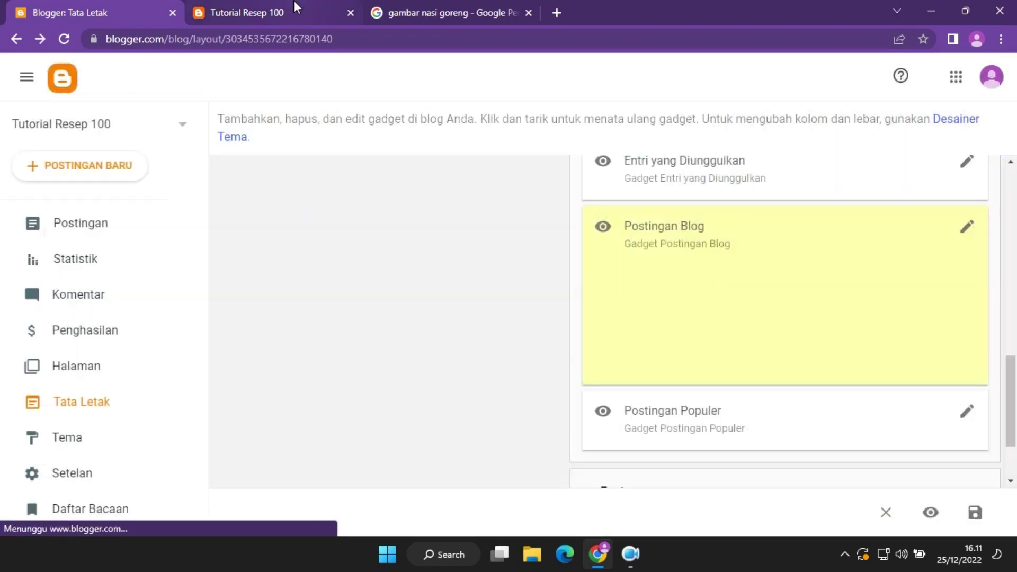
# Reload the live blog and scroll to see the READ MORE » link.
pyautogui.click(294, 8)
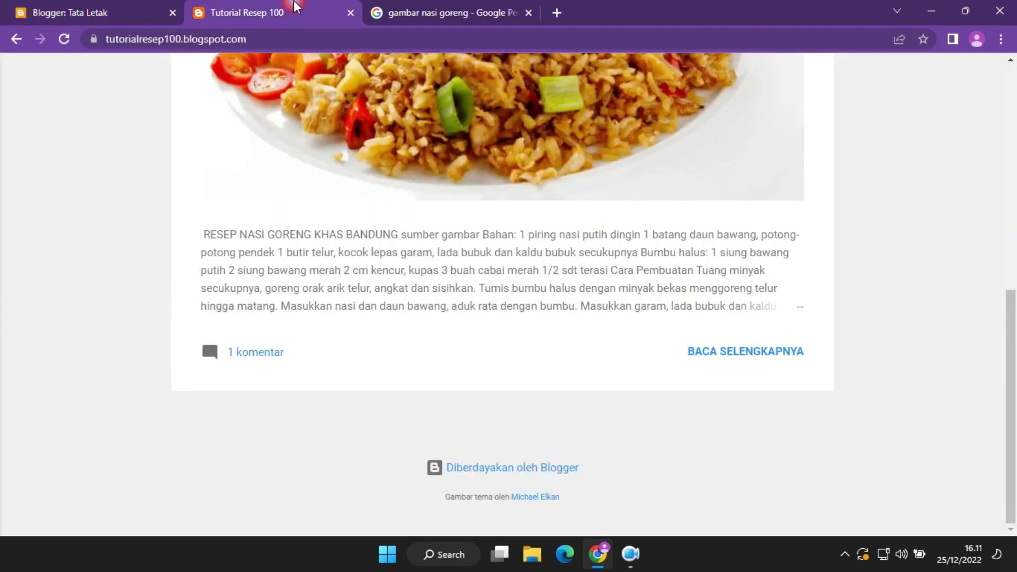
pyautogui.click(64, 39)
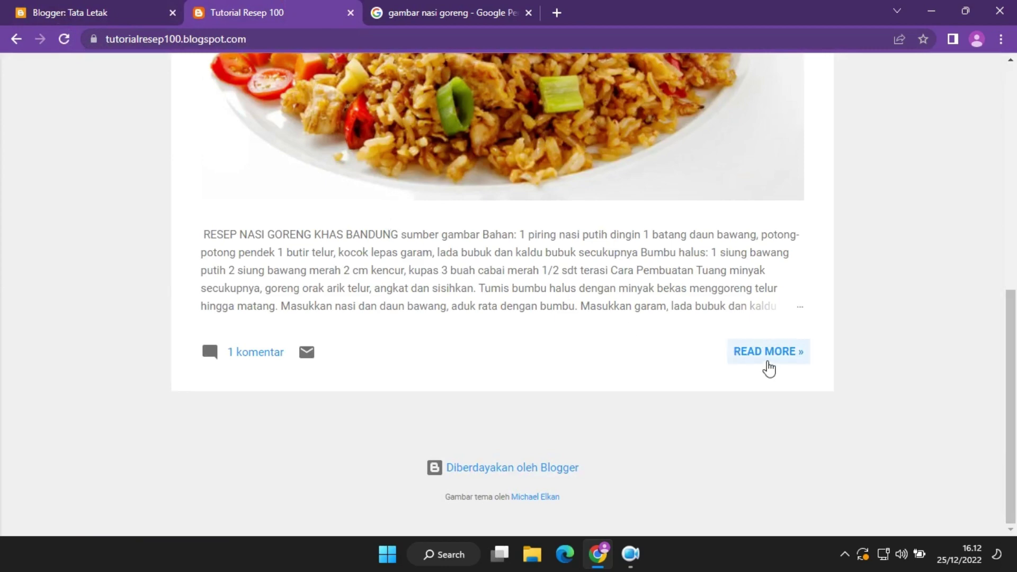
pyautogui.moveTo(1010, 391); pyautogui.dragTo(1013, 205)
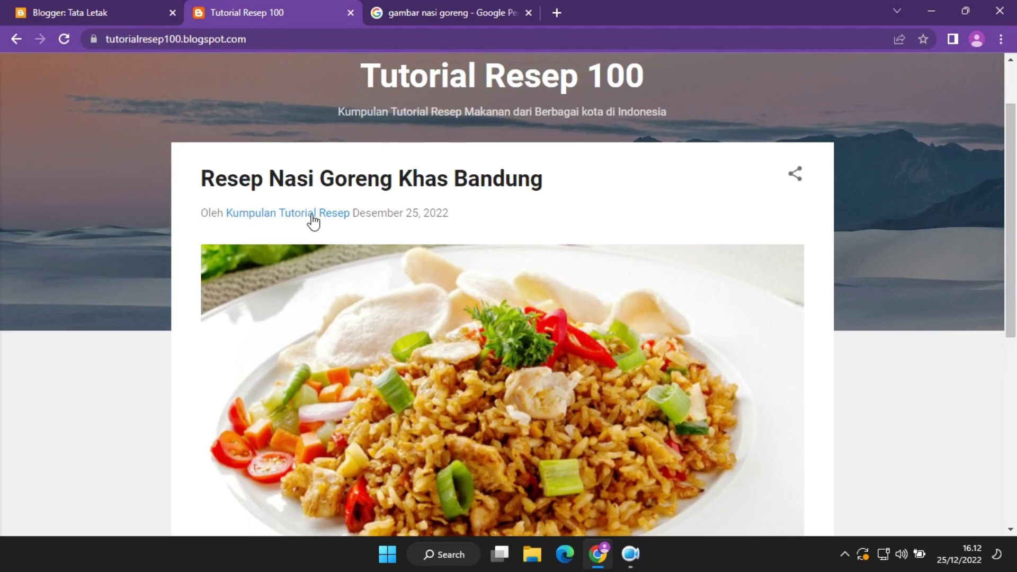
# Replace the post link text with 'BACA SELENGKAPNYA >>' in the Postingan Blog gadget and save.
pyautogui.click(157, 7)
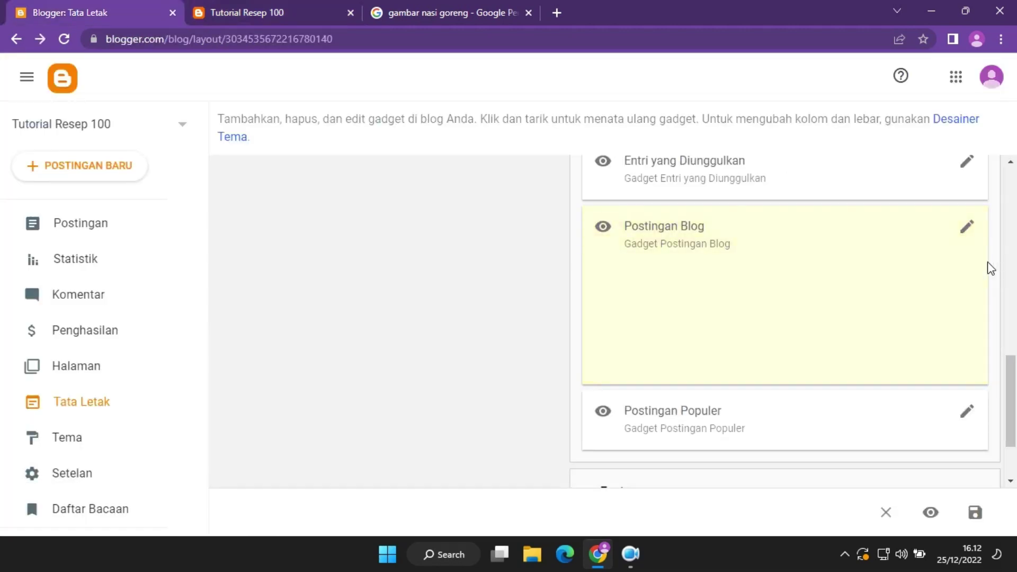
pyautogui.click(967, 228)
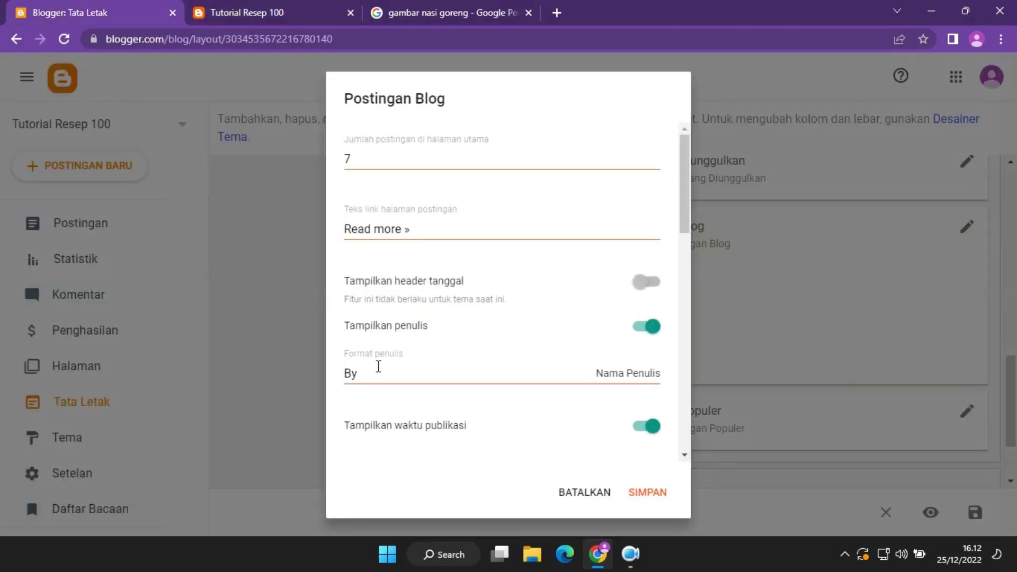
pyautogui.moveTo(429, 230); pyautogui.dragTo(272, 230)
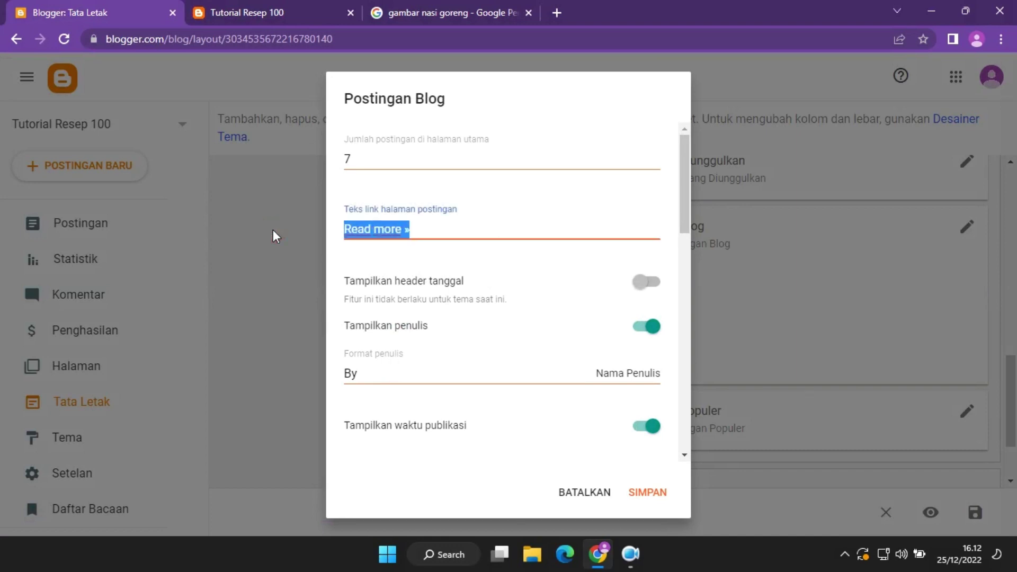
pyautogui.write('BACA S')
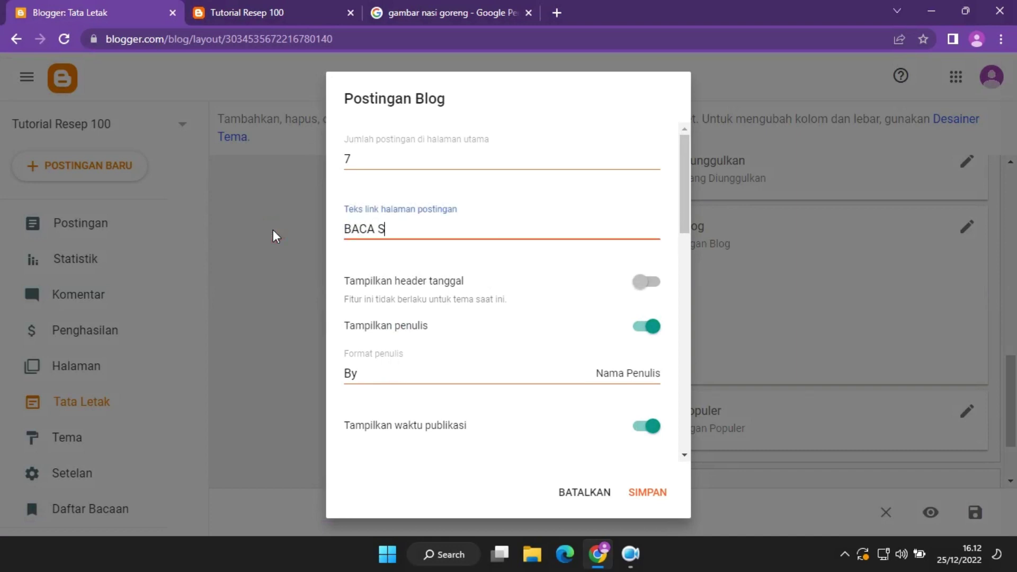
pyautogui.write('ELENGKAPNYA')
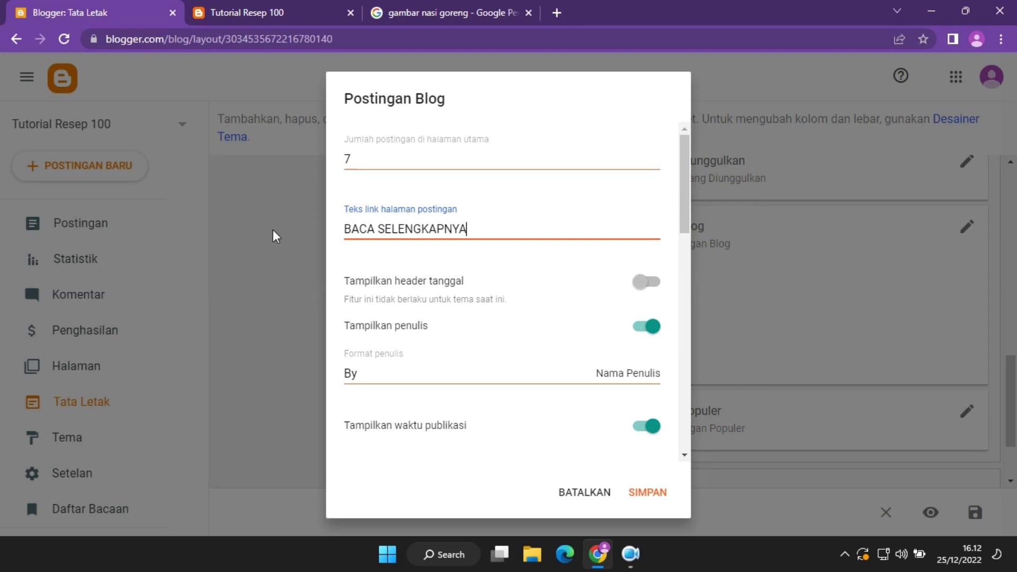
pyautogui.write(' >>')
pyautogui.click(648, 492)
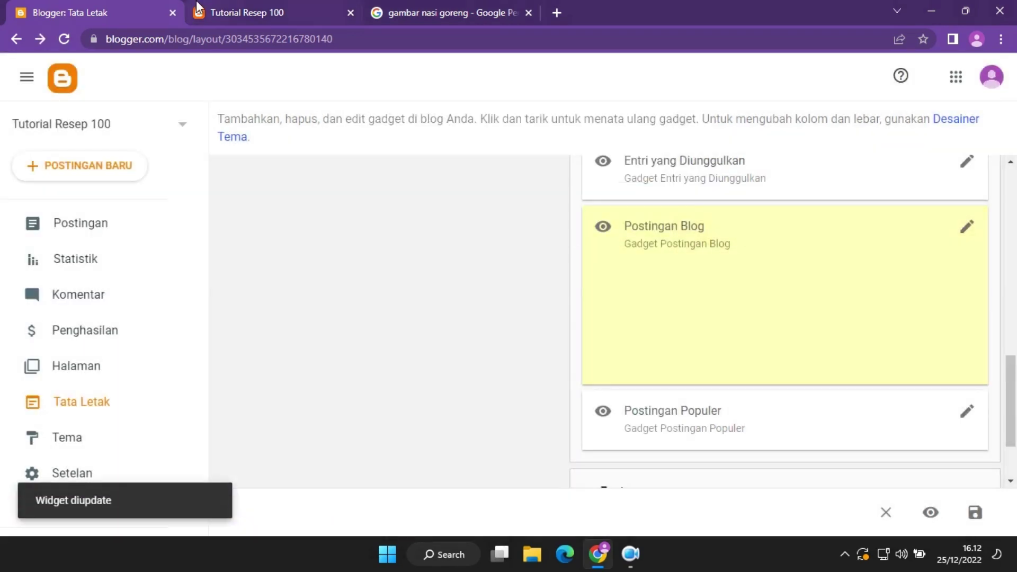
# Check the new link under the nasi goreng post on the live blog.
pyautogui.click(247, 12)
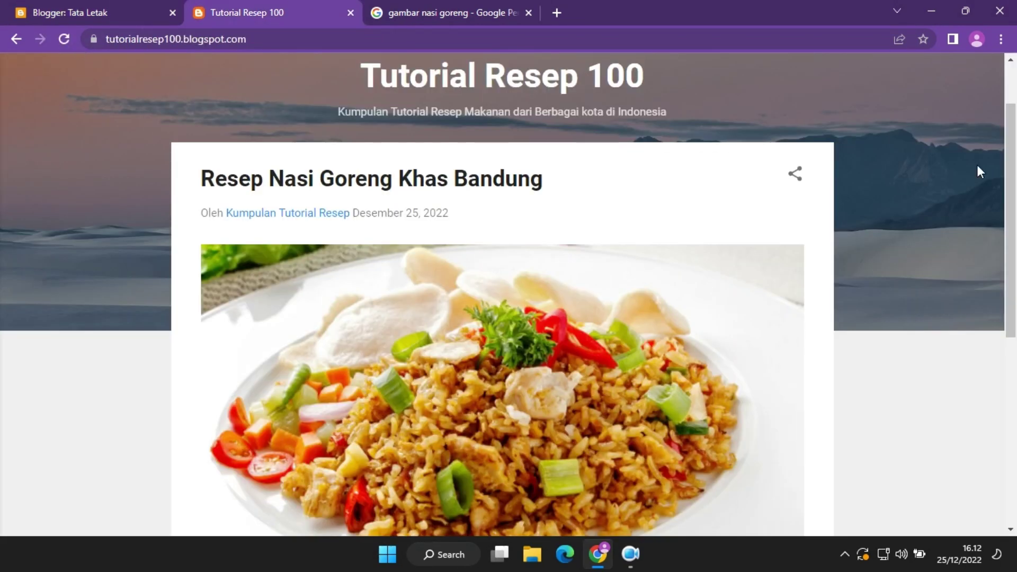
pyautogui.moveTo(1010, 175); pyautogui.dragTo(1013, 393)
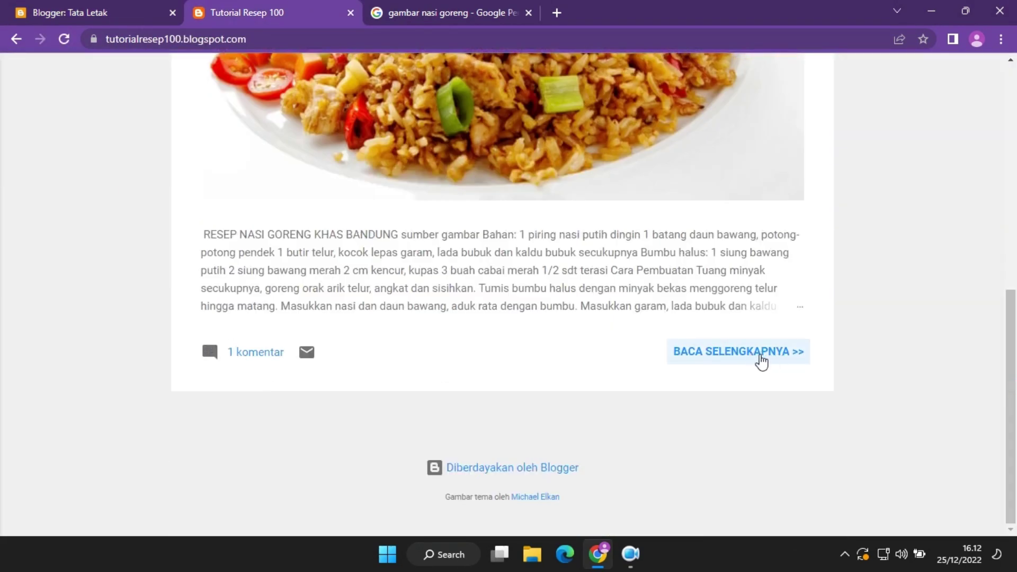
pyautogui.click(120, 8)
pyautogui.scroll(-2, 1014, 360)
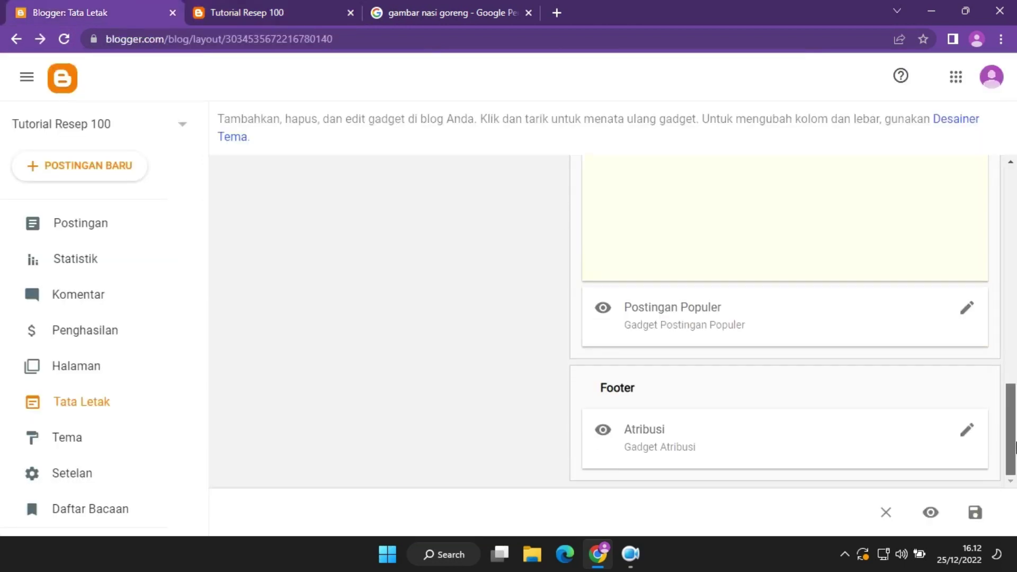
# Enter tutorialresep100 as the Hak Cipta text in the Atribusi gadget and save.
pyautogui.click(967, 430)
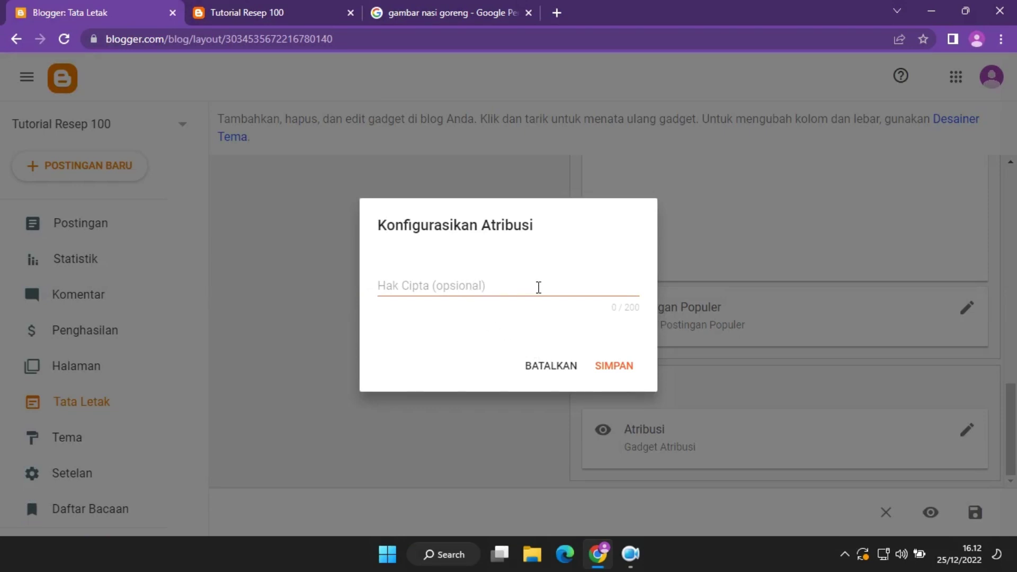
pyautogui.click(547, 287)
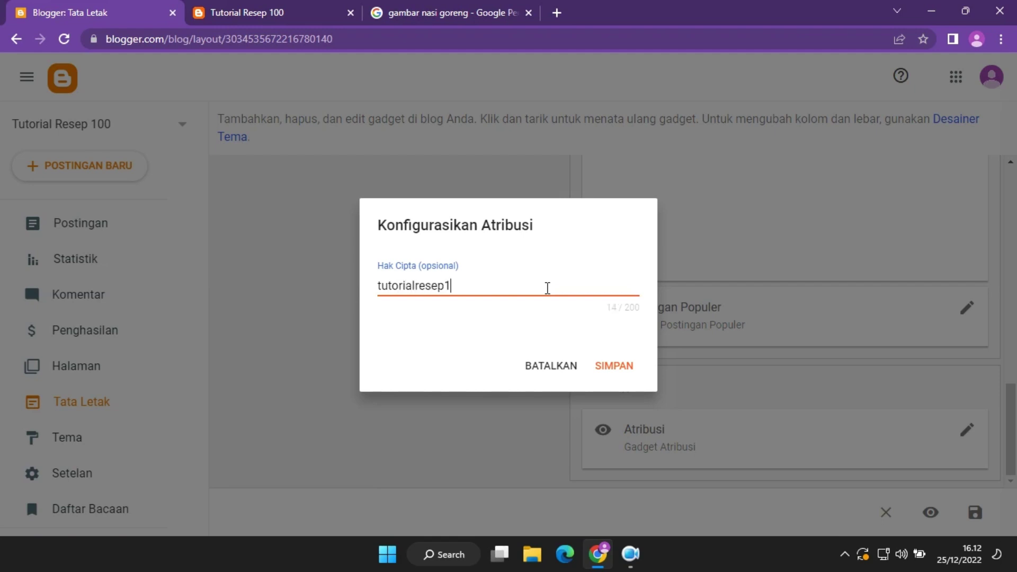
pyautogui.click(598, 365)
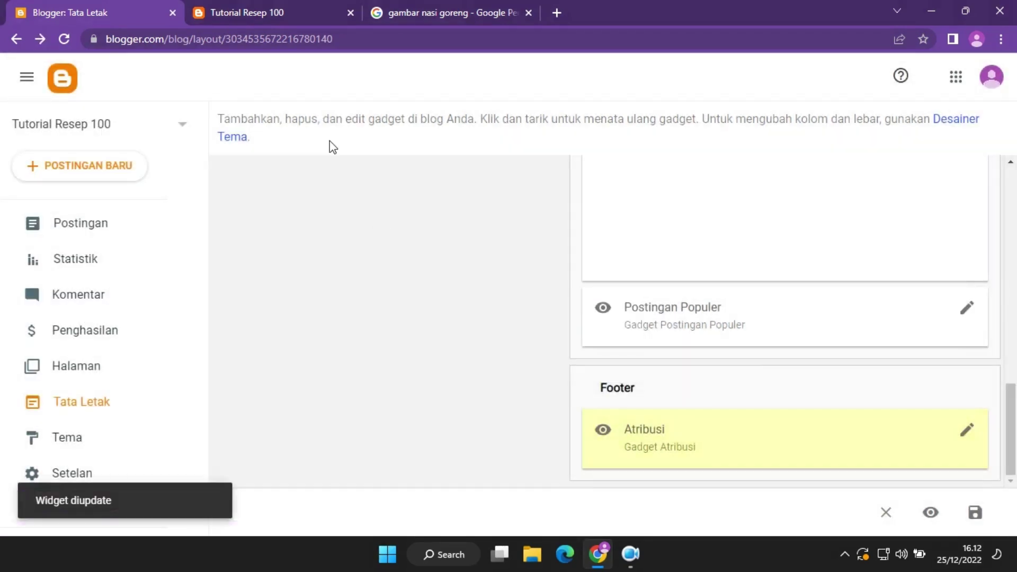
# Reload the blog to confirm the tutorialresep100 footer line, then go to the Tema page.
pyautogui.click(234, 13)
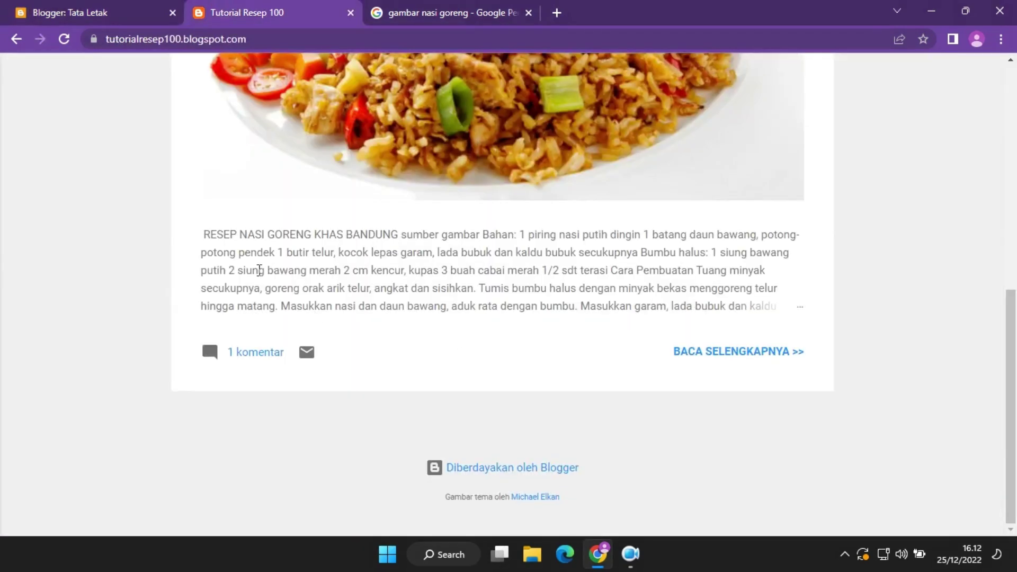
pyautogui.click(64, 38)
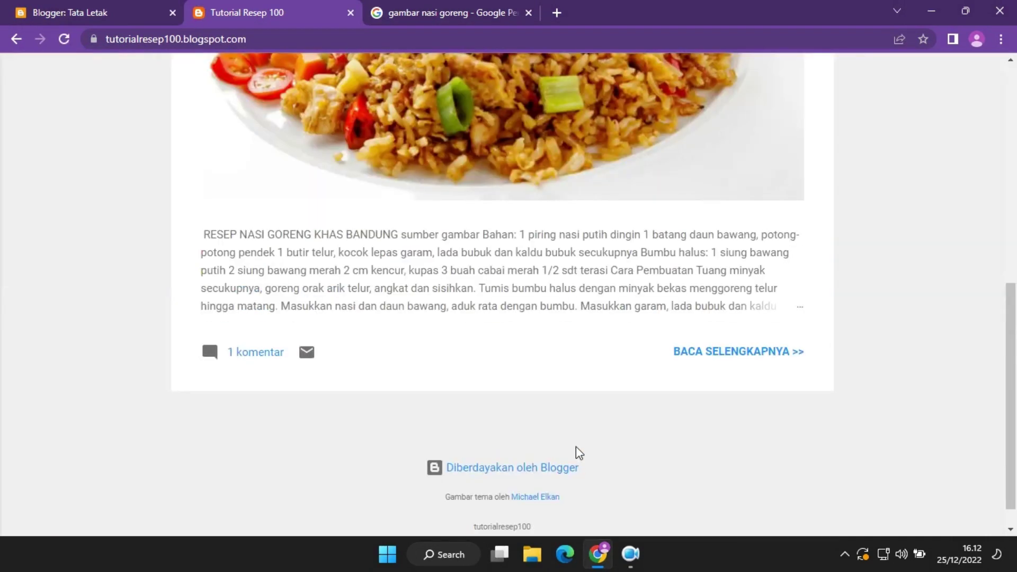
pyautogui.moveTo(470, 497); pyautogui.dragTo(448, 497)
pyautogui.click(543, 503)
pyautogui.click(572, 508)
pyautogui.click(513, 494)
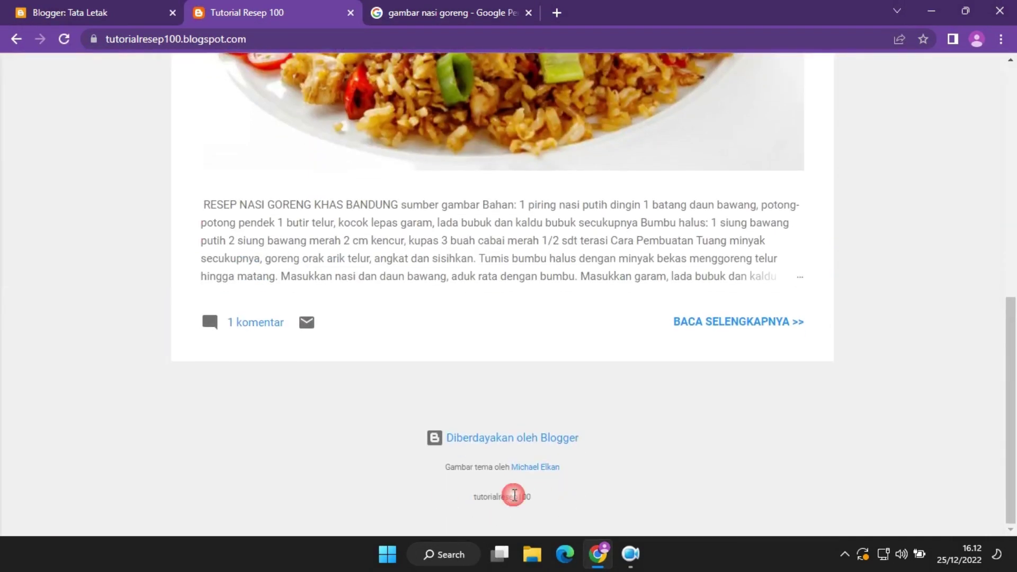
pyautogui.click(174, 6)
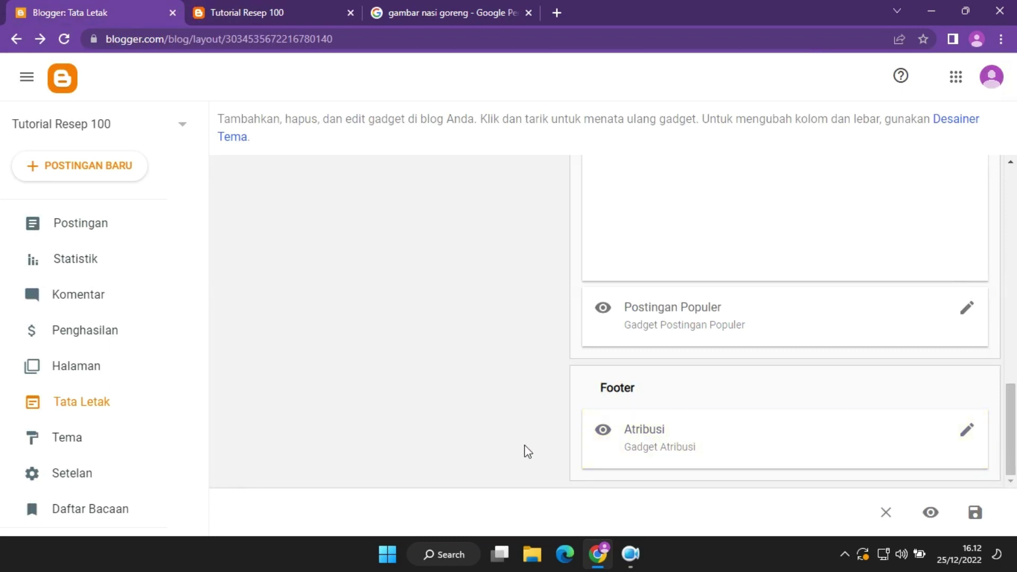
pyautogui.click(112, 443)
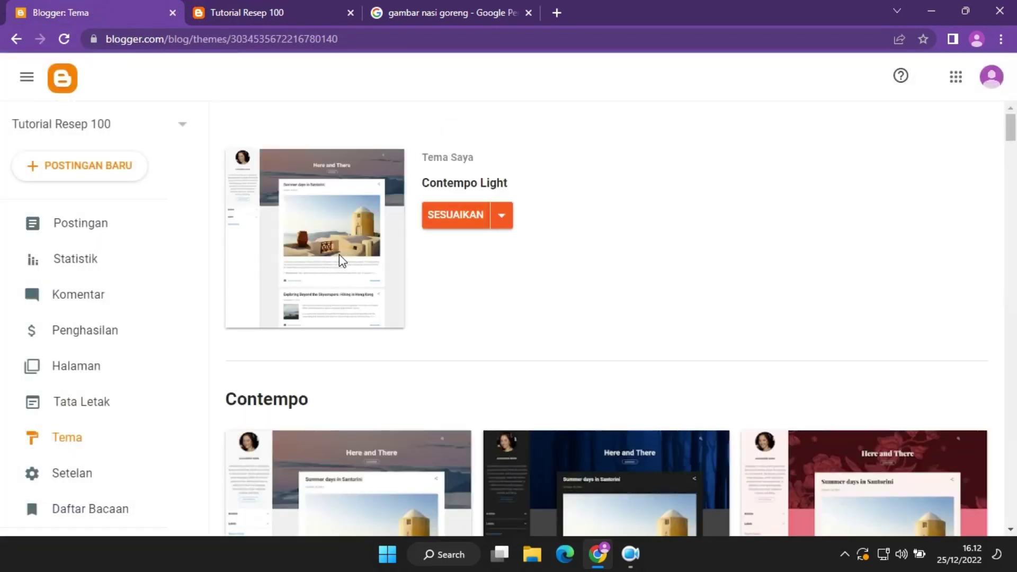
# Browse the theme list down to the Contempo themes.
pyautogui.click(637, 567)
pyautogui.click(639, 567)
pyautogui.moveTo(1012, 130)
pyautogui.mouseDown()
pyautogui.moveTo(1013, 210)
pyautogui.moveTo(1012, 114)
pyautogui.mouseUp()
pyautogui.click(222, 4)
pyautogui.click(117, 7)
pyautogui.moveTo(1004, 129); pyautogui.dragTo(1013, 142)
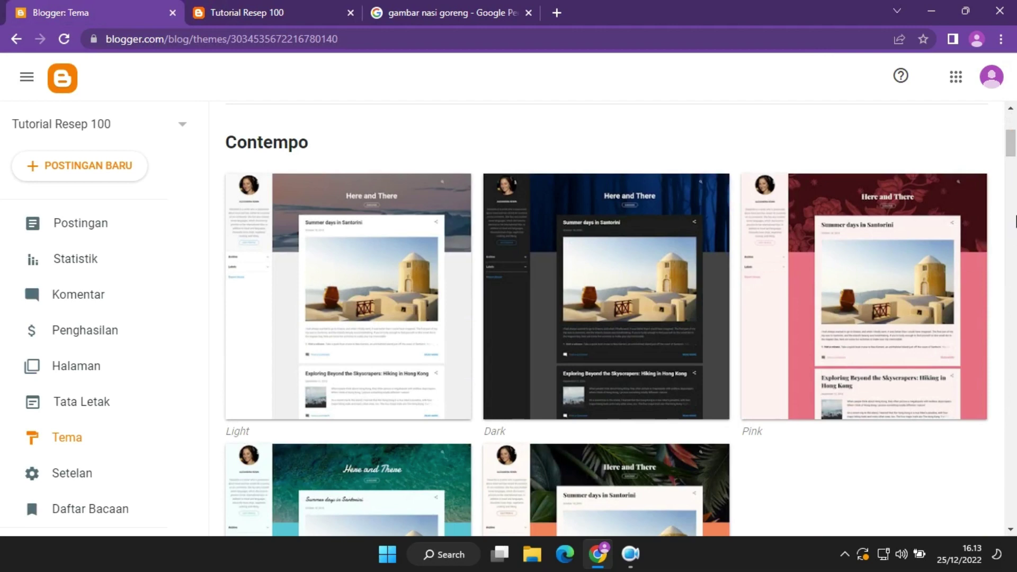
pyautogui.moveTo(1010, 143); pyautogui.dragTo(1014, 257)
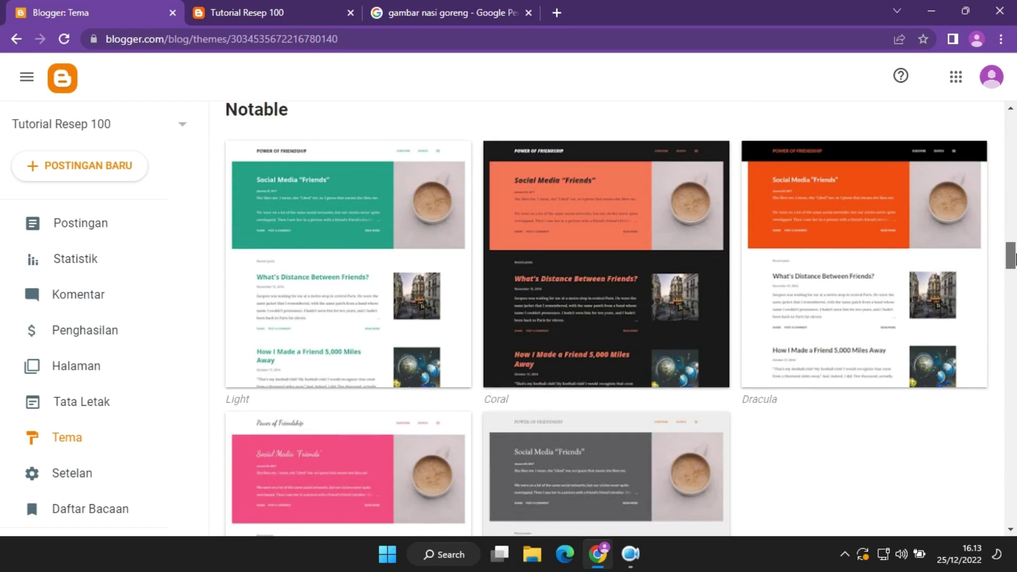
pyautogui.moveTo(1013, 258); pyautogui.dragTo(1014, 144)
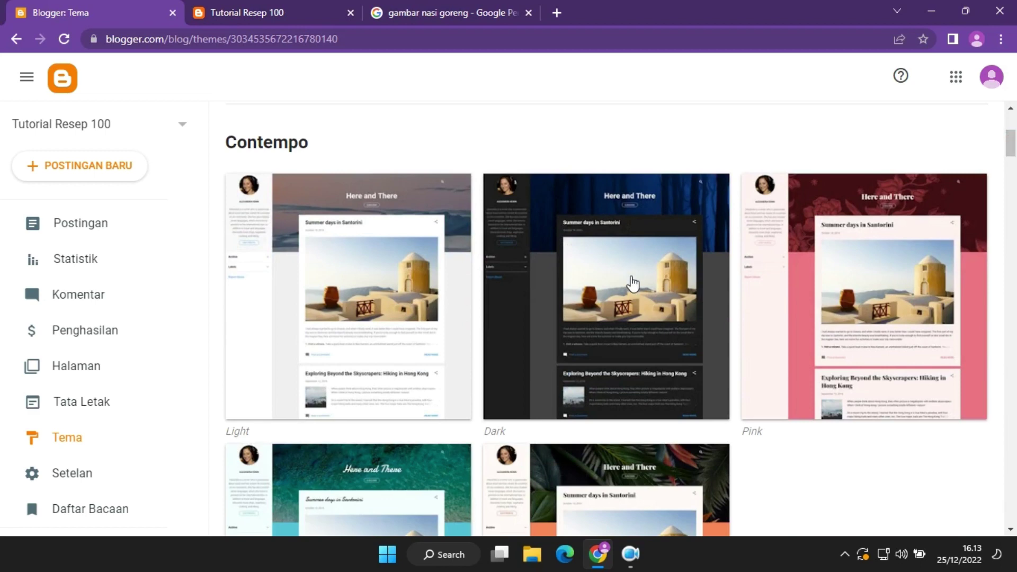
# Preview Contempo Pink and apply it to the blog.
pyautogui.click(865, 296)
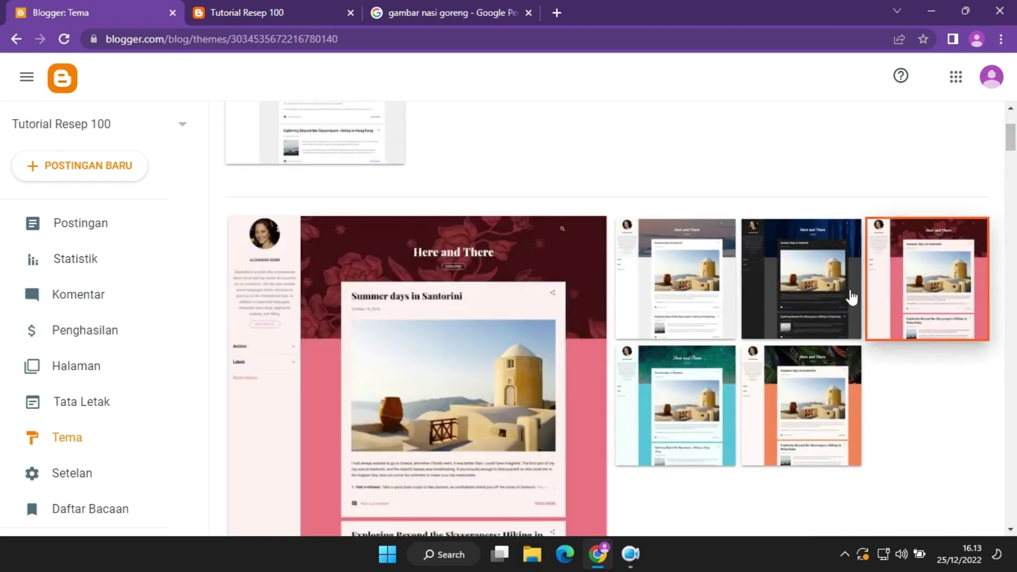
pyautogui.scroll(-15, 550, 282)
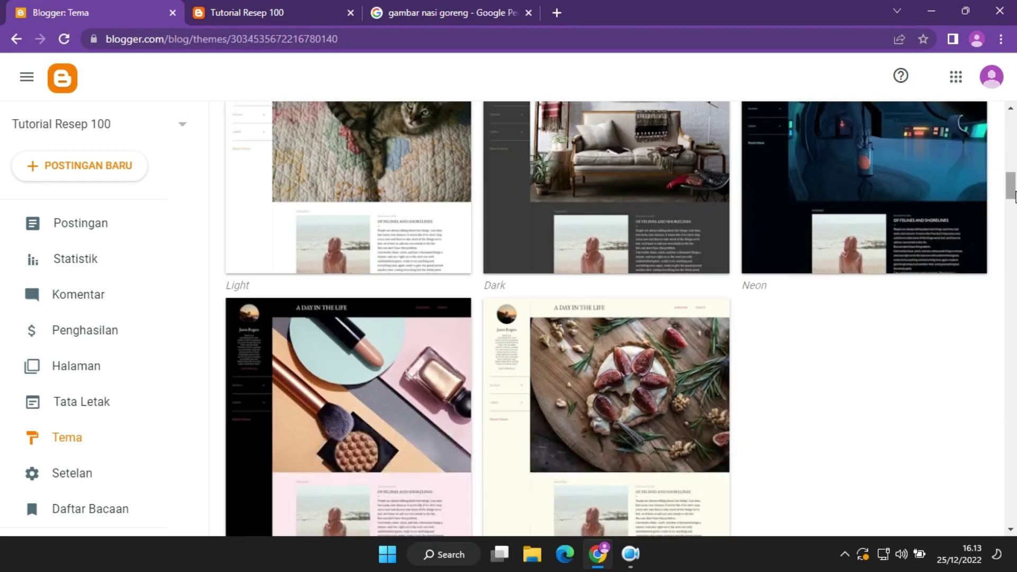
pyautogui.moveTo(1013, 195); pyautogui.dragTo(1012, 148)
pyautogui.click(419, 480)
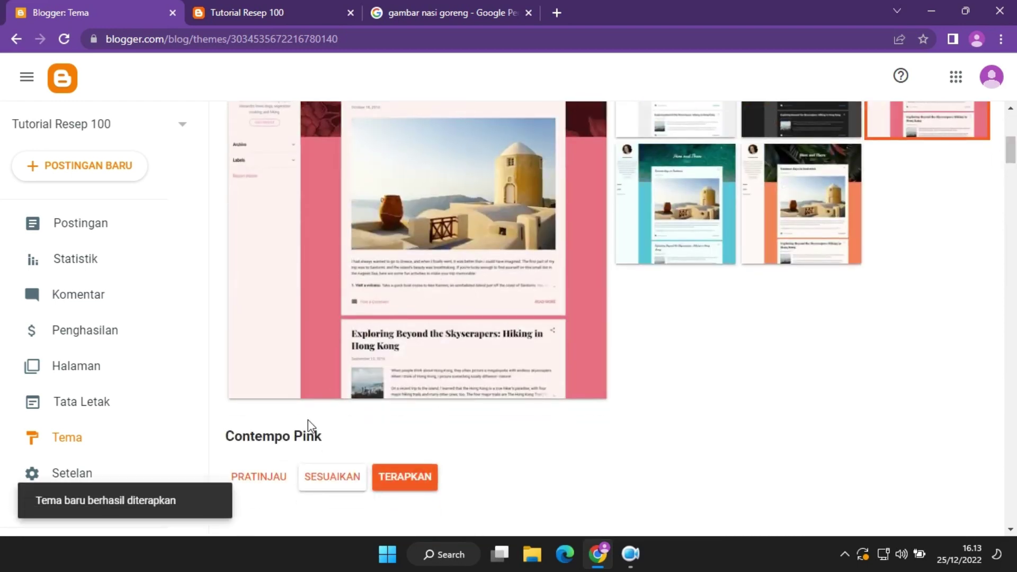
pyautogui.click(262, 7)
# Reload the pink blog, look at its side panel and open the Nasi Goreng Khas Bandung post.
pyautogui.click(64, 39)
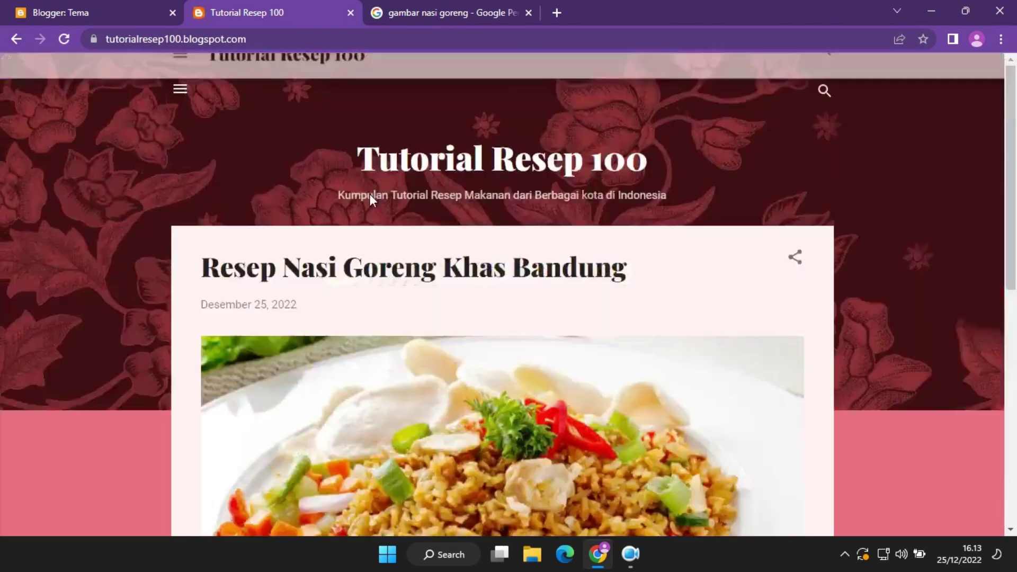
pyautogui.click(178, 88)
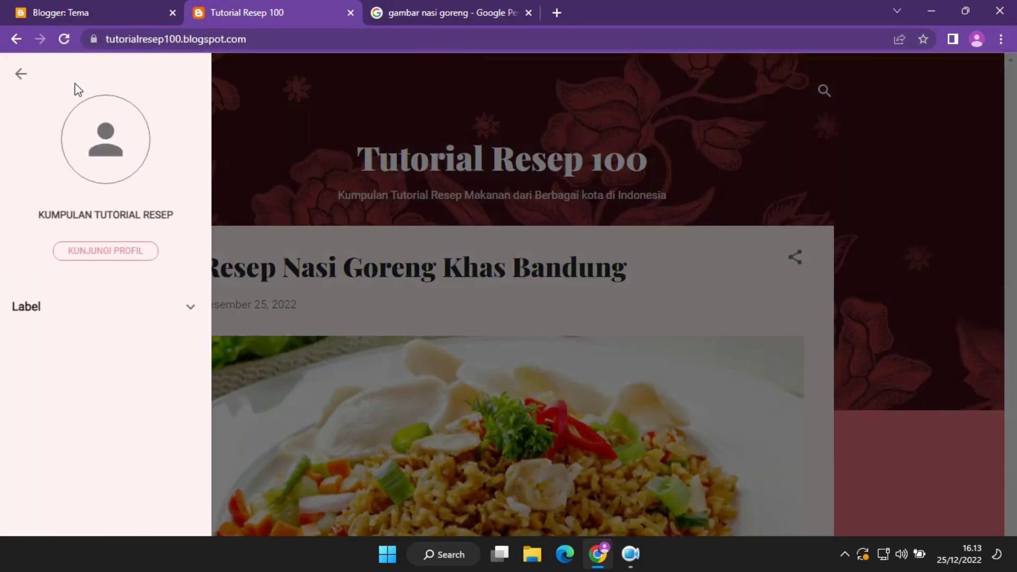
pyautogui.click(21, 74)
pyautogui.moveTo(1011, 175); pyautogui.dragTo(1014, 349)
pyautogui.click(763, 484)
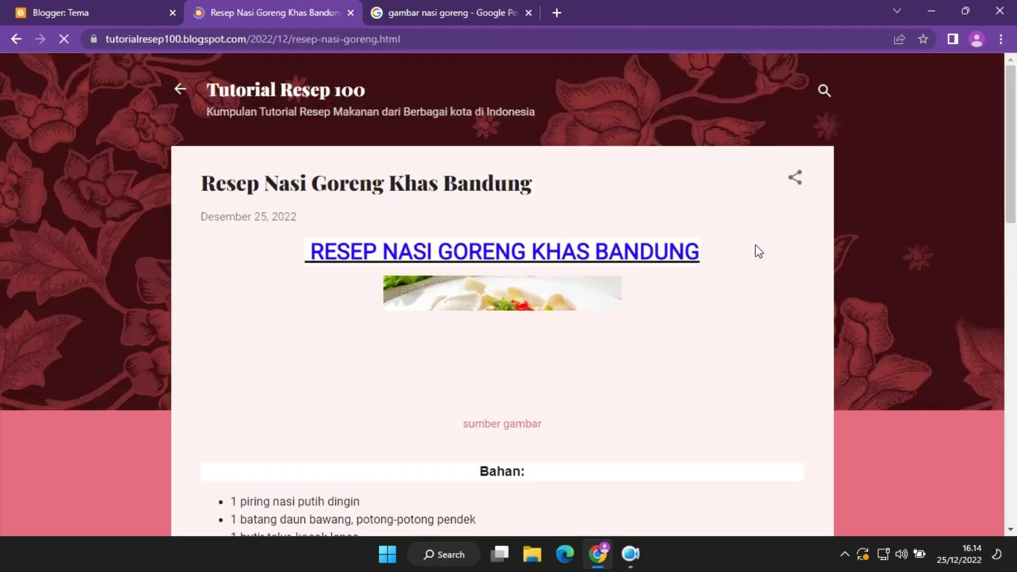
pyautogui.moveTo(1014, 148)
pyautogui.mouseDown()
pyautogui.moveTo(1015, 428)
pyautogui.moveTo(1014, 133)
pyautogui.mouseUp()
# Preview Emporio Porcelain and apply it as the blog theme.
pyautogui.click(108, 6)
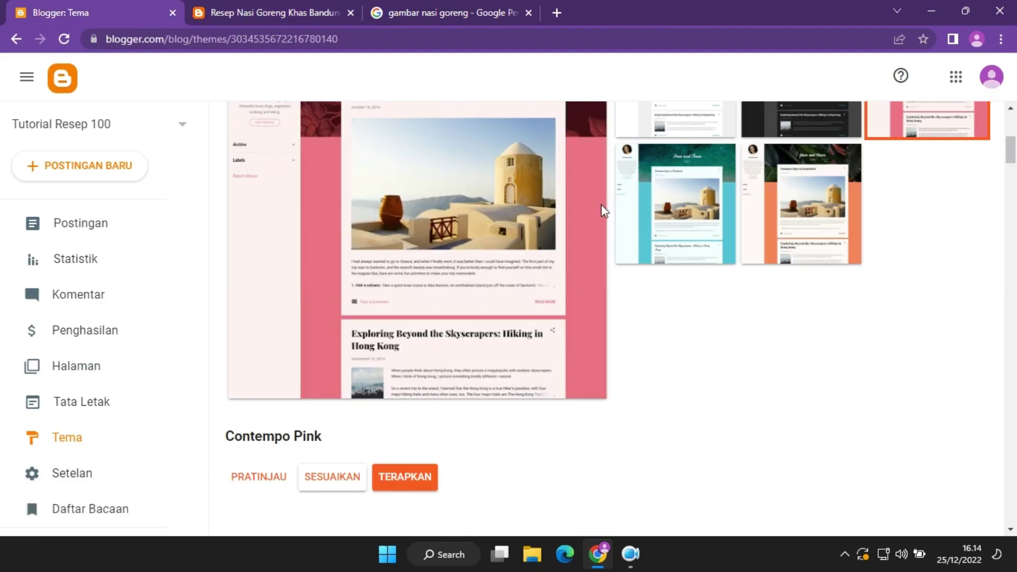
pyautogui.scroll(2, 1015, 172)
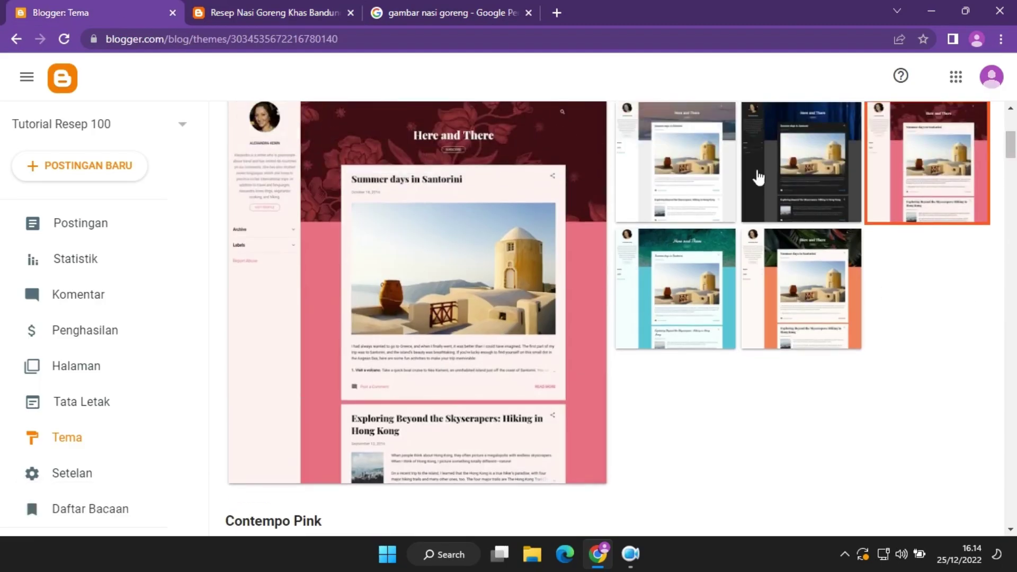
pyautogui.click(710, 174)
pyautogui.scroll(-10, 411, 340)
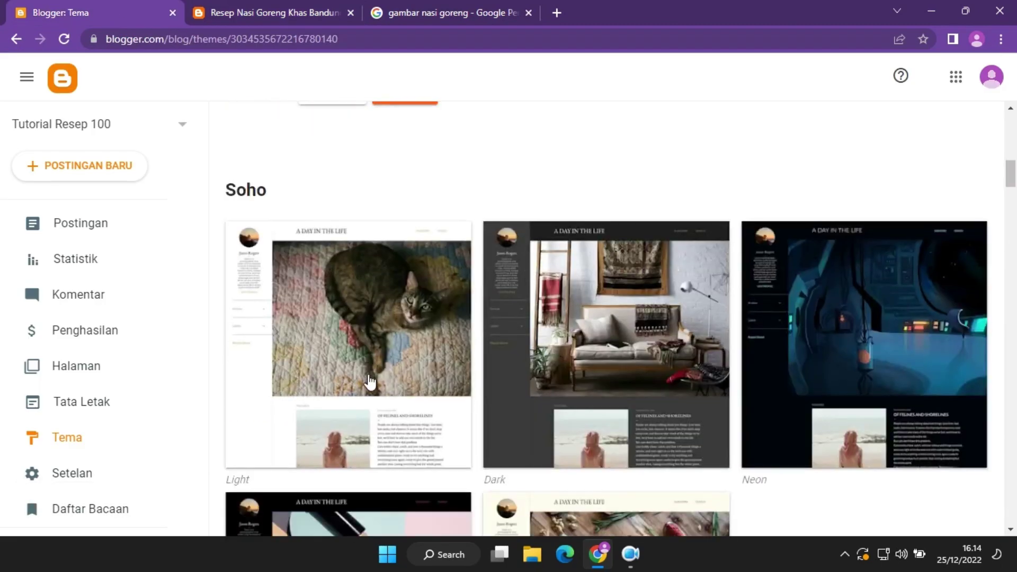
pyautogui.moveTo(1011, 175); pyautogui.dragTo(1014, 218)
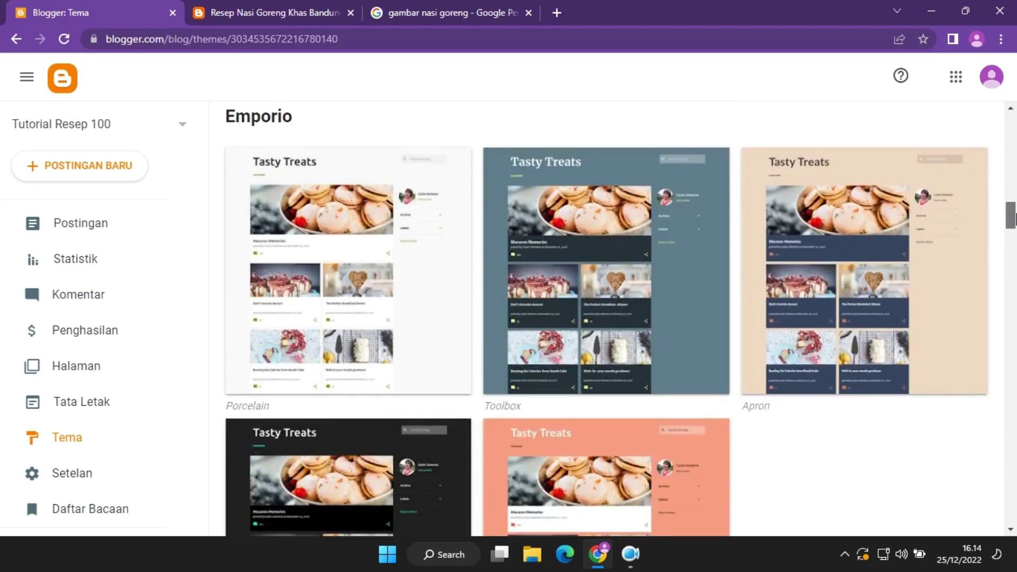
pyautogui.click(366, 257)
pyautogui.scroll(-5, 1015, 263)
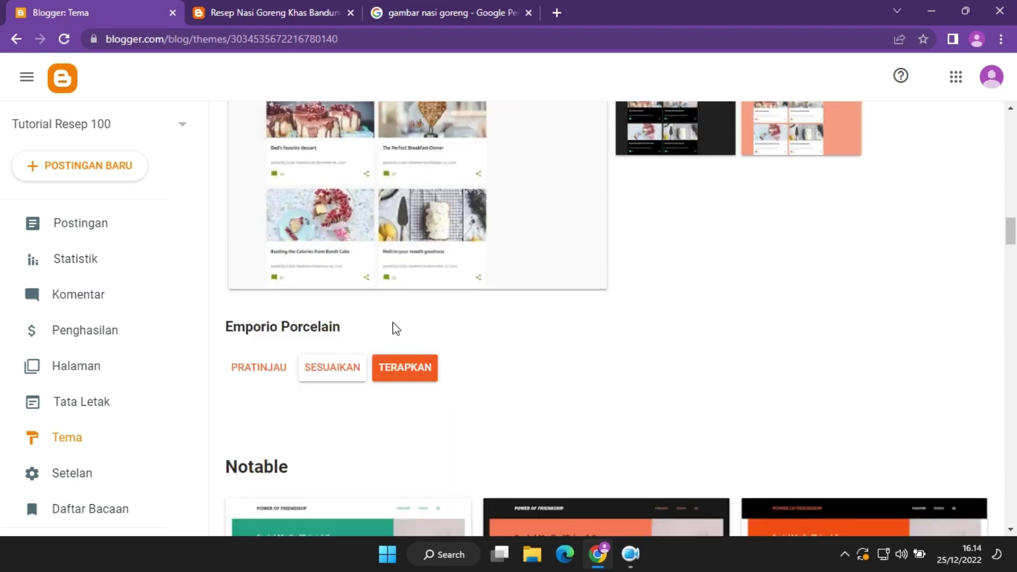
pyautogui.click(386, 374)
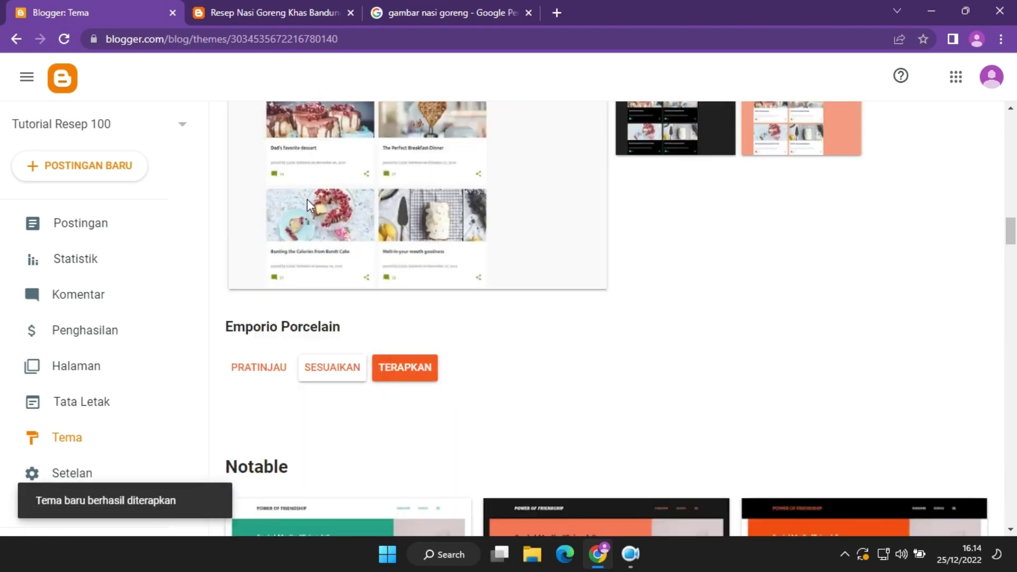
pyautogui.click(275, 11)
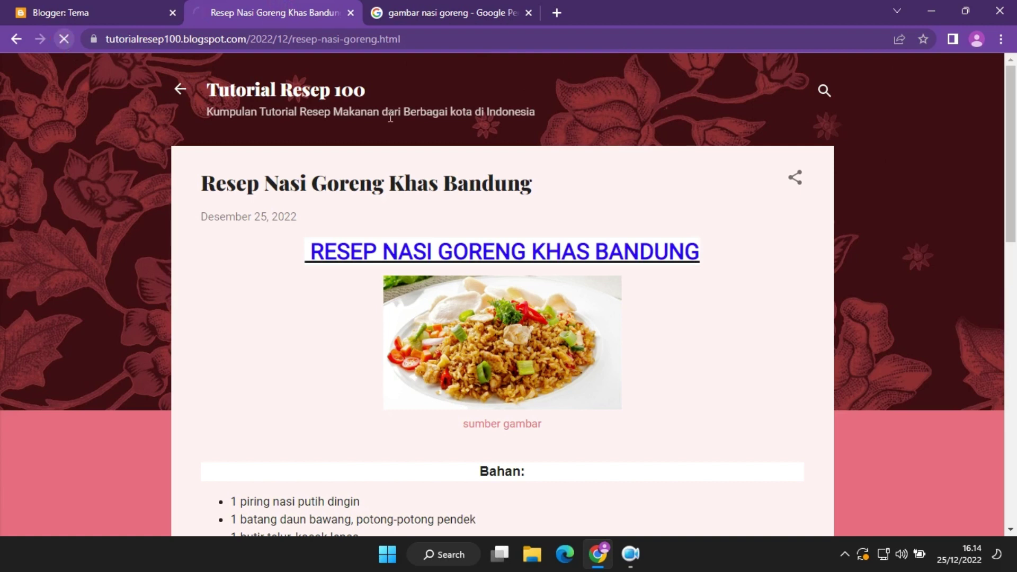
pyautogui.click(58, 38)
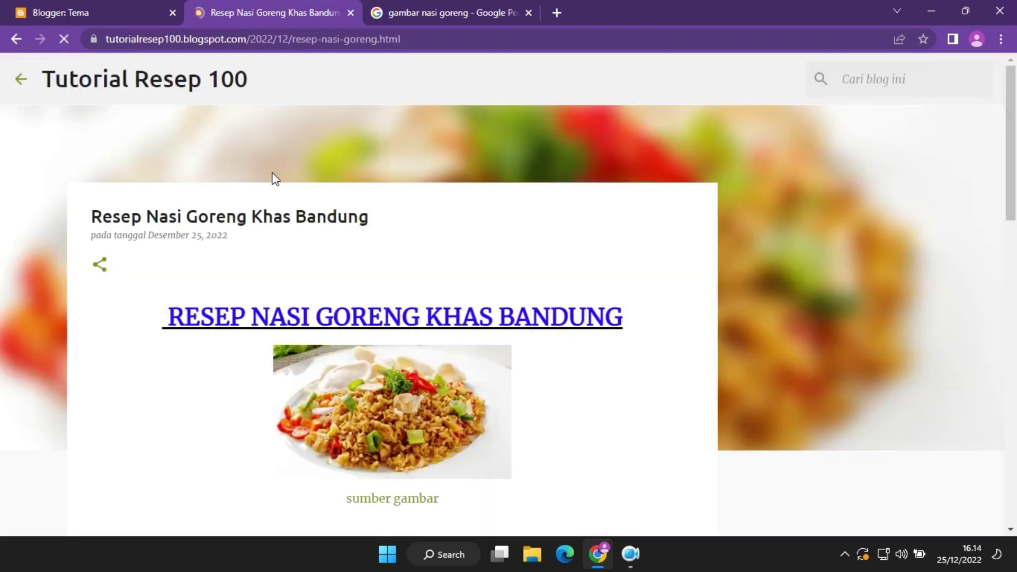
pyautogui.click(918, 68)
pyautogui.moveTo(1012, 143)
pyautogui.mouseDown()
pyautogui.moveTo(1015, 447)
pyautogui.moveTo(1013, 159)
pyautogui.mouseUp()
pyautogui.click(21, 79)
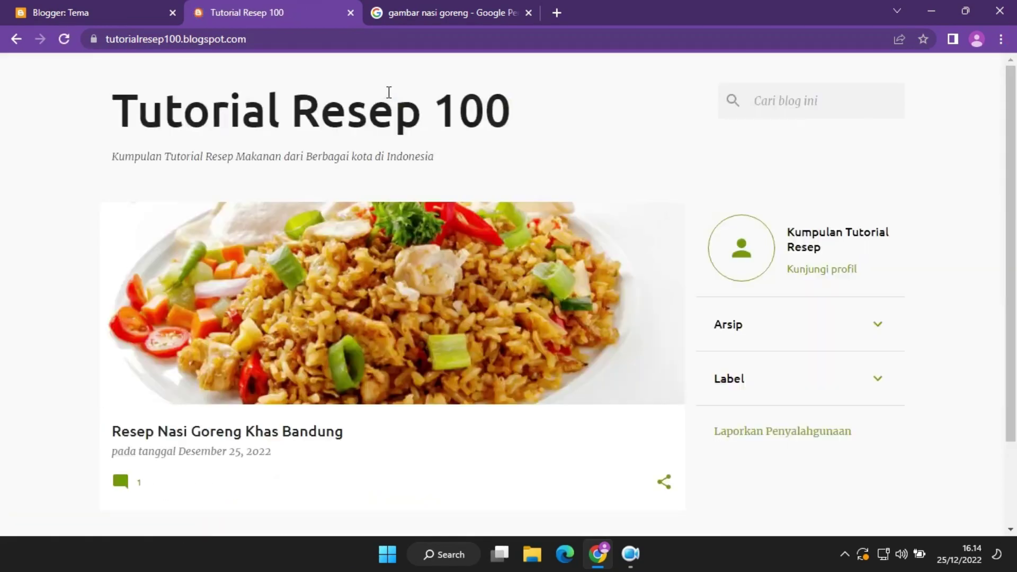
pyautogui.moveTo(1016, 149); pyautogui.dragTo(1015, 99)
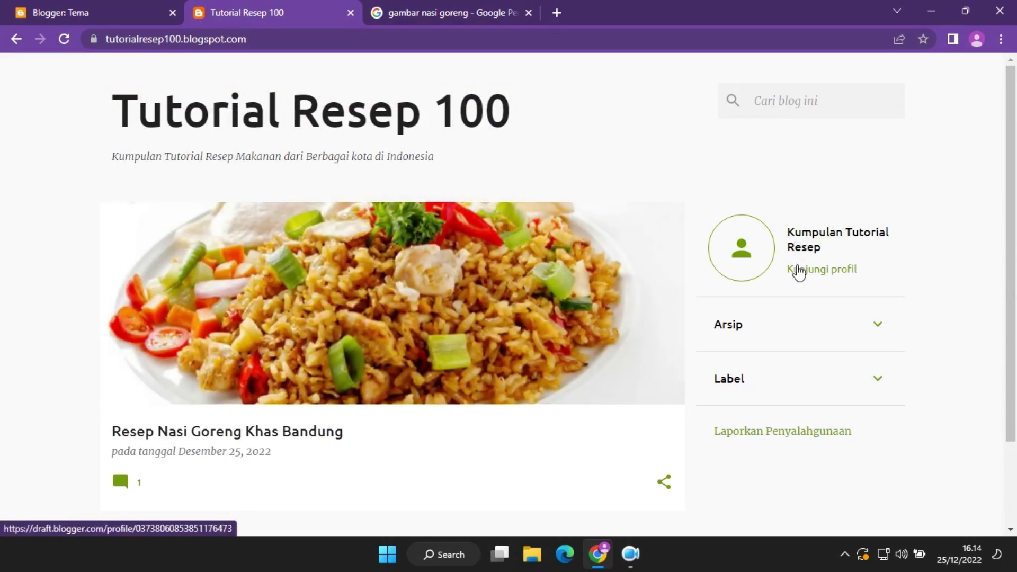
pyautogui.click(862, 325)
pyautogui.click(866, 328)
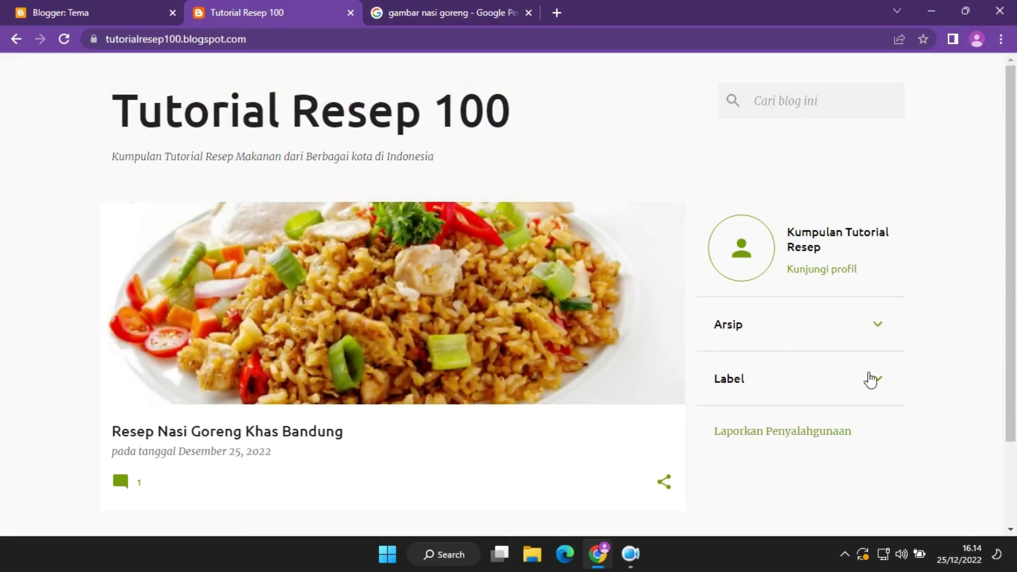
pyautogui.click(868, 380)
pyautogui.click(869, 379)
pyautogui.click(96, 10)
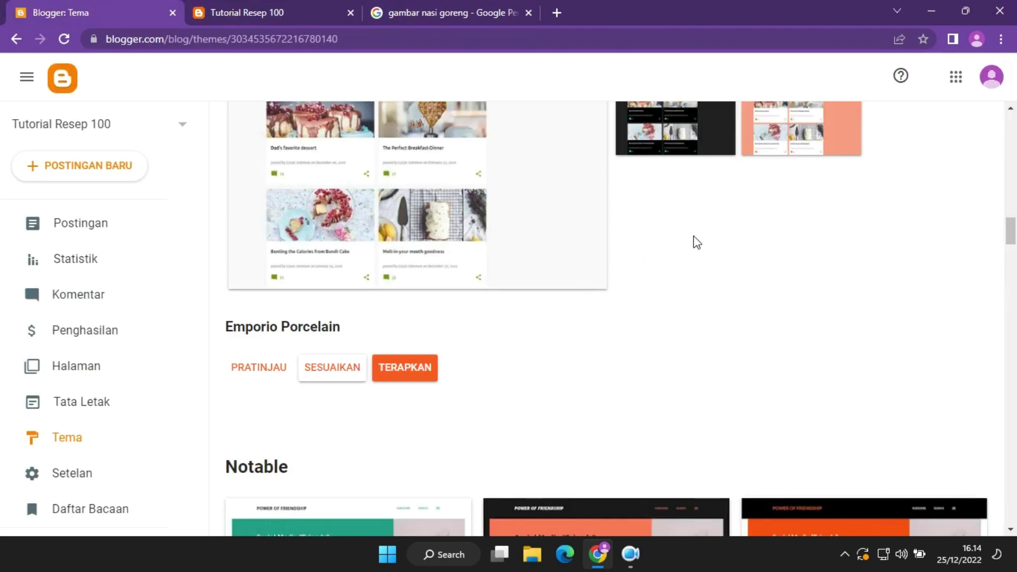
pyautogui.moveTo(1010, 230)
pyautogui.mouseDown()
pyautogui.moveTo(1012, 211)
pyautogui.moveTo(1013, 228)
pyautogui.mouseUp()
# Open the Emporio Porcelain customizer and expand its Lanjutan options.
pyautogui.click(339, 428)
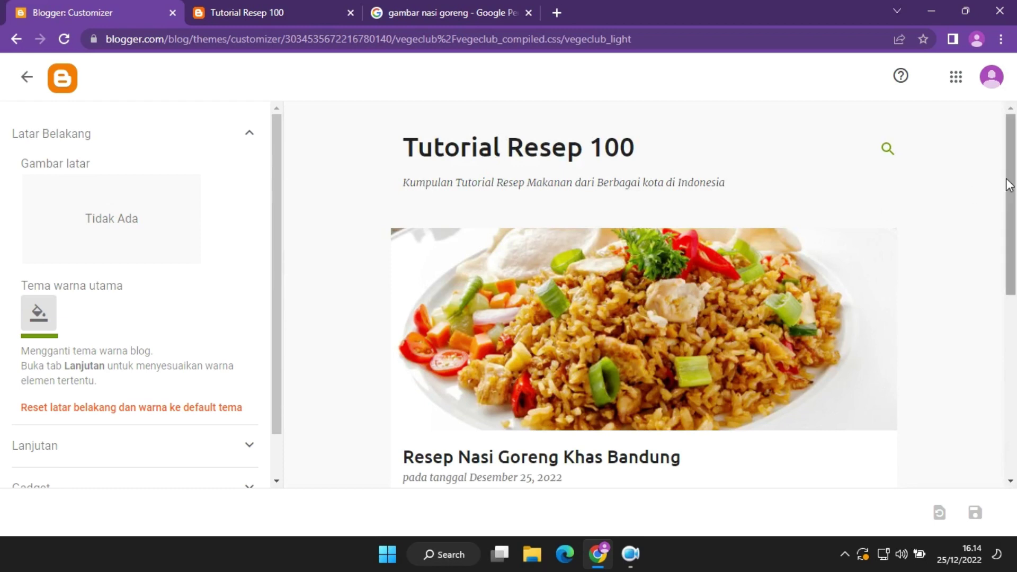
pyautogui.moveTo(1012, 159)
pyautogui.mouseDown()
pyautogui.moveTo(1011, 307)
pyautogui.moveTo(1015, 158)
pyautogui.mouseUp()
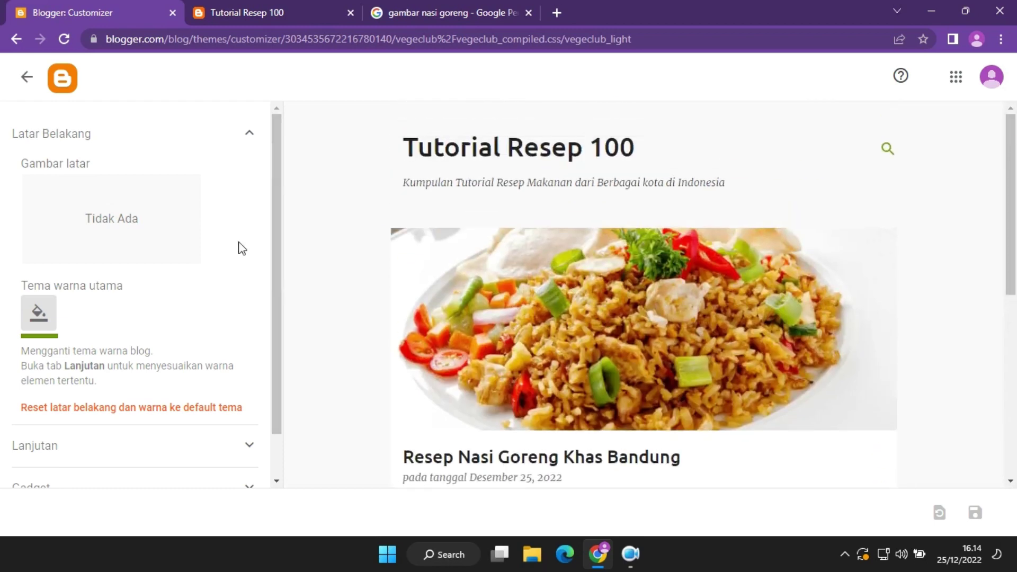
pyautogui.moveTo(275, 265); pyautogui.dragTo(275, 340)
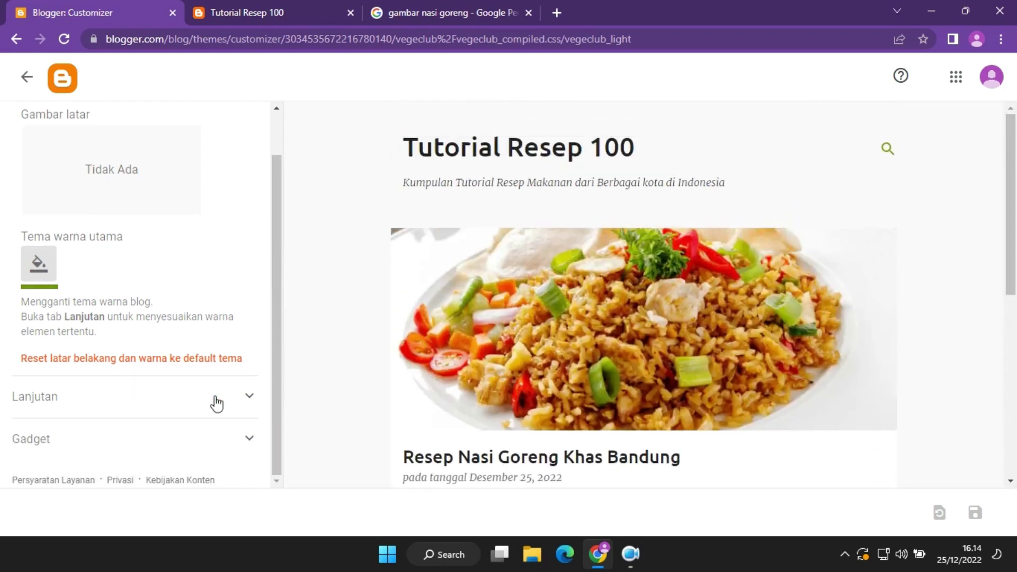
pyautogui.click(235, 396)
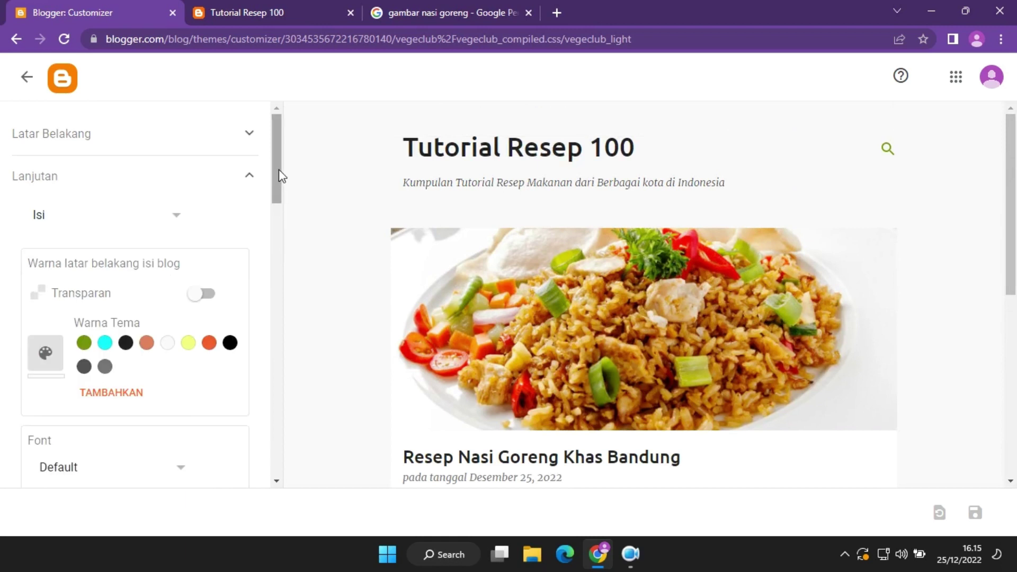
pyautogui.moveTo(275, 173); pyautogui.dragTo(241, 443)
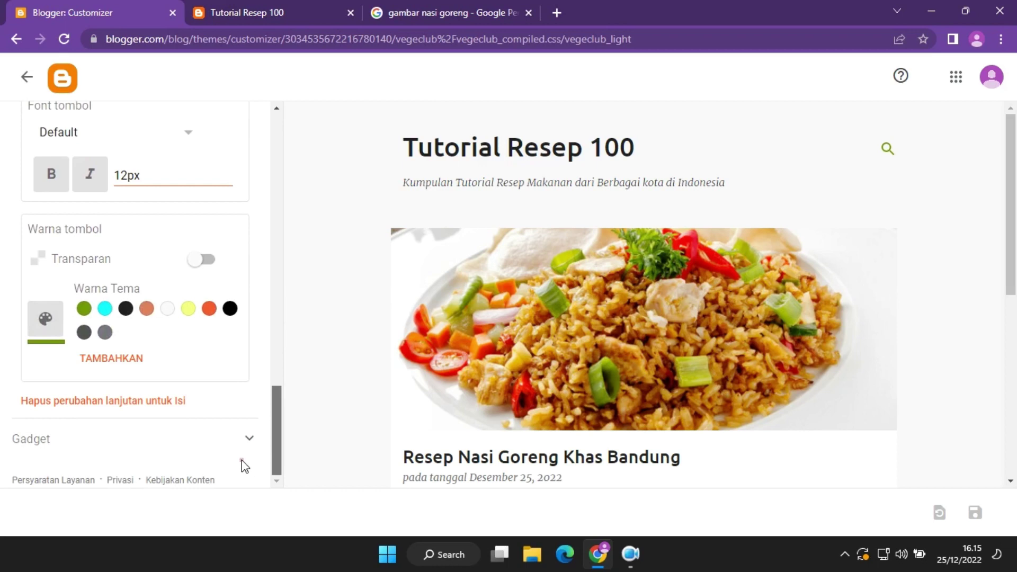
pyautogui.moveTo(1012, 280); pyautogui.dragTo(1012, 122)
# Leave the customizer and scroll the theme list down to Dynamic Views.
pyautogui.click(26, 77)
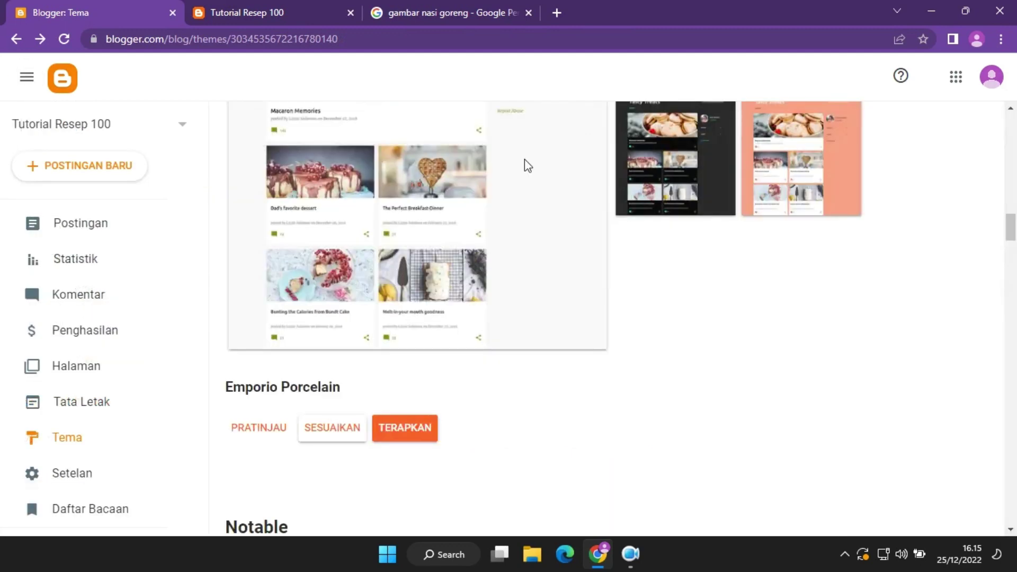
pyautogui.moveTo(1015, 246); pyautogui.dragTo(1015, 122)
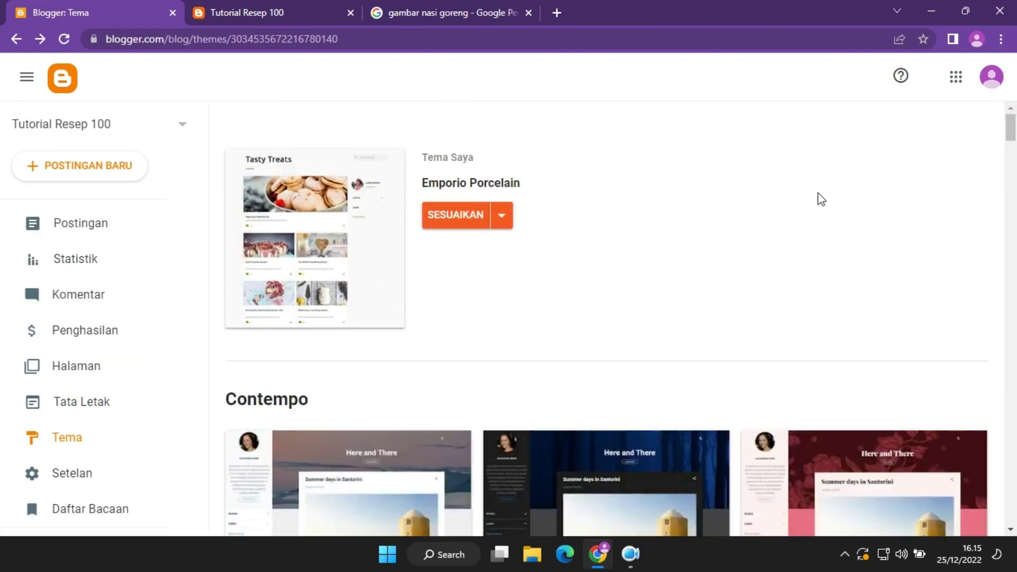
pyautogui.moveTo(1008, 137); pyautogui.dragTo(1014, 502)
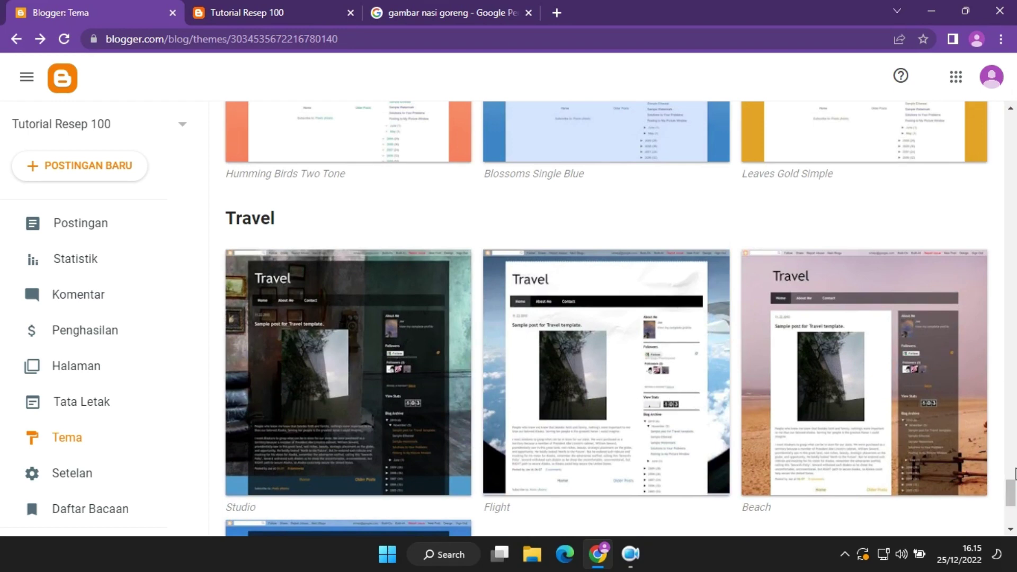
pyautogui.moveTo(1014, 473); pyautogui.dragTo(1014, 360)
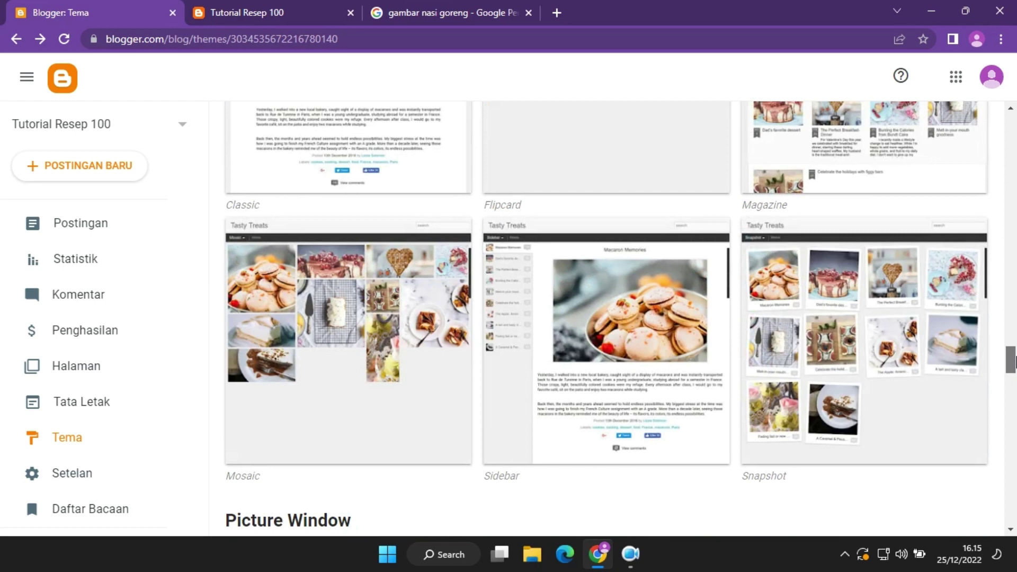
pyautogui.moveTo(1015, 360); pyautogui.dragTo(1014, 347)
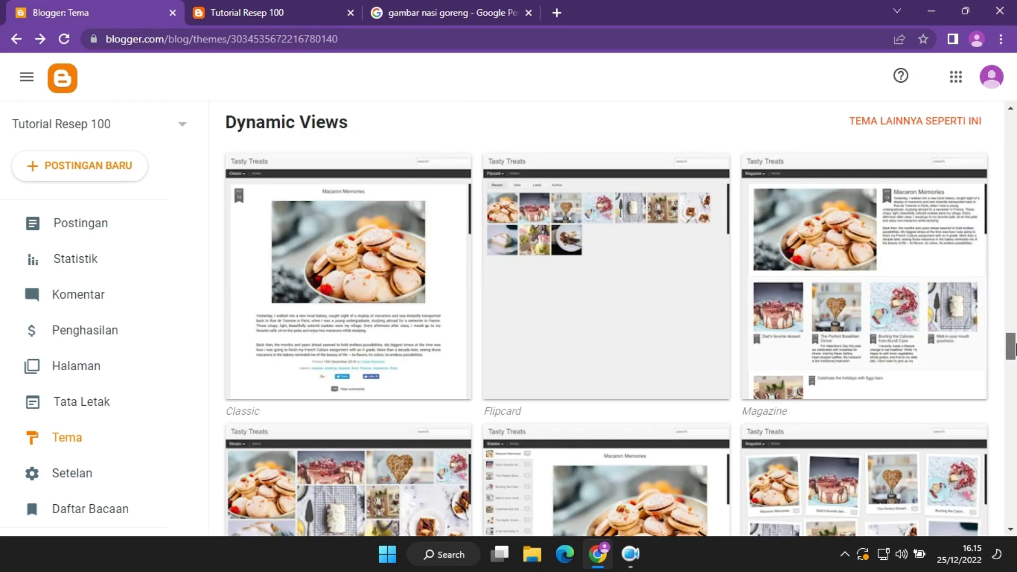
pyautogui.moveTo(1014, 347); pyautogui.dragTo(1014, 354)
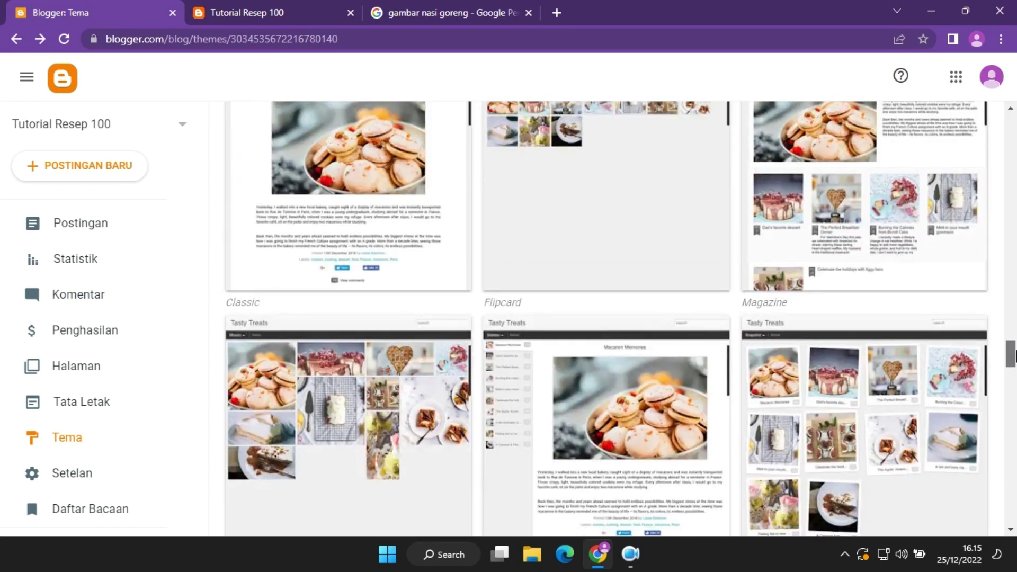
pyautogui.moveTo(1014, 353)
pyautogui.mouseDown()
pyautogui.moveTo(1014, 346)
pyautogui.moveTo(1014, 360)
pyautogui.mouseUp()
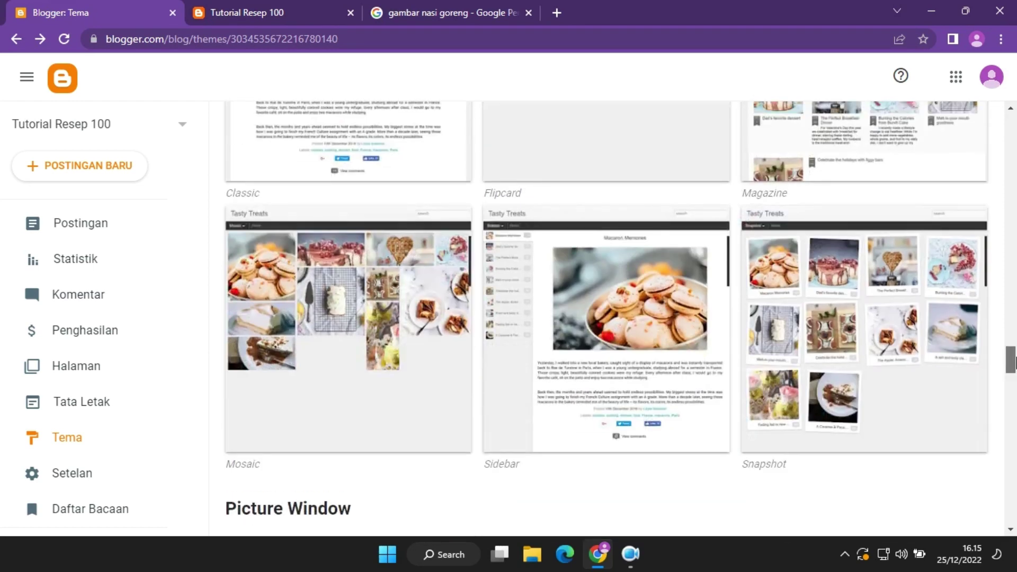
# Apply the Dynamic Views Sidebar theme, accepting the hidden-gadgets warning, and reload the live blog.
pyautogui.click(633, 319)
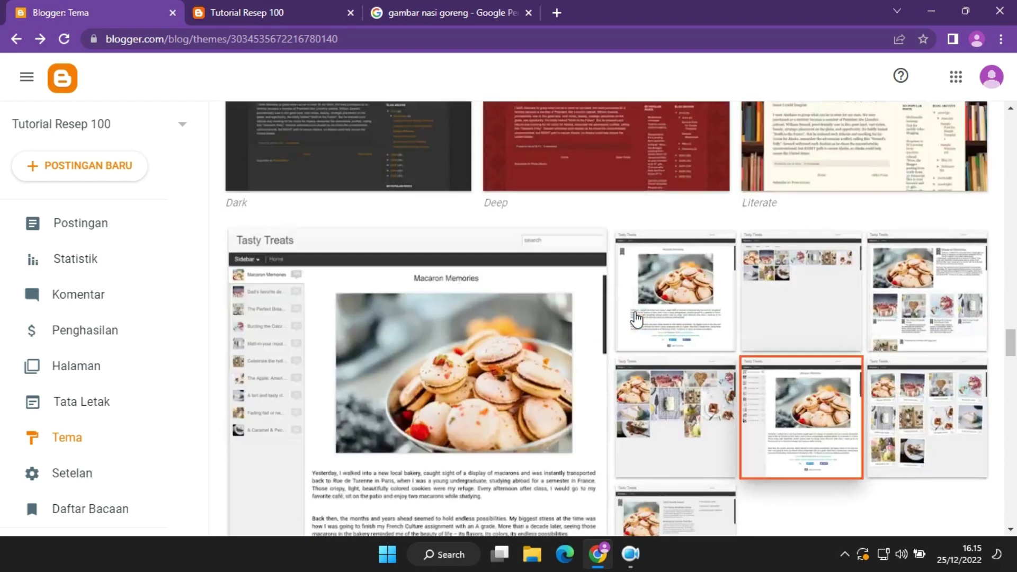
pyautogui.scroll(-6, 738, 263)
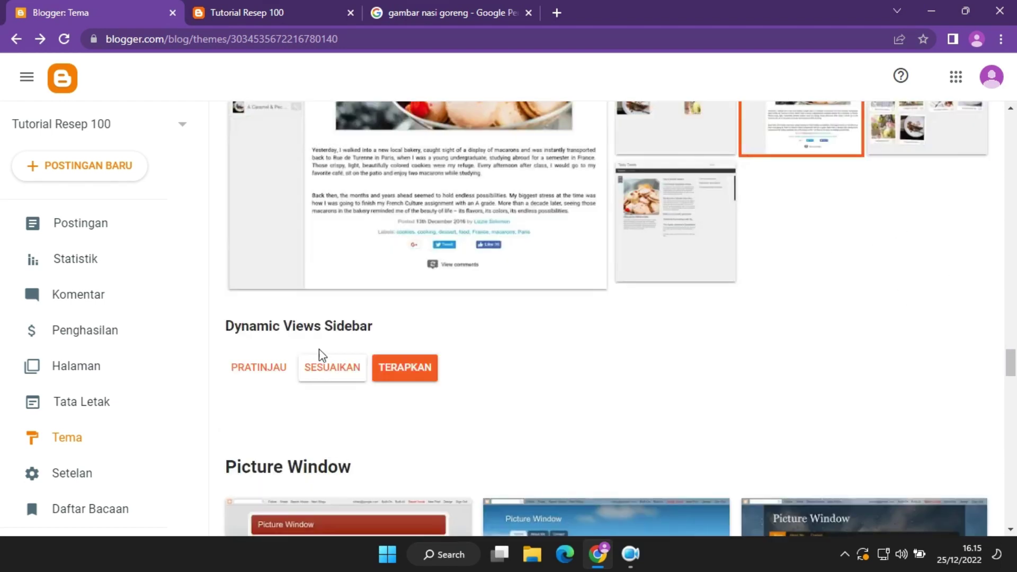
pyautogui.click(408, 373)
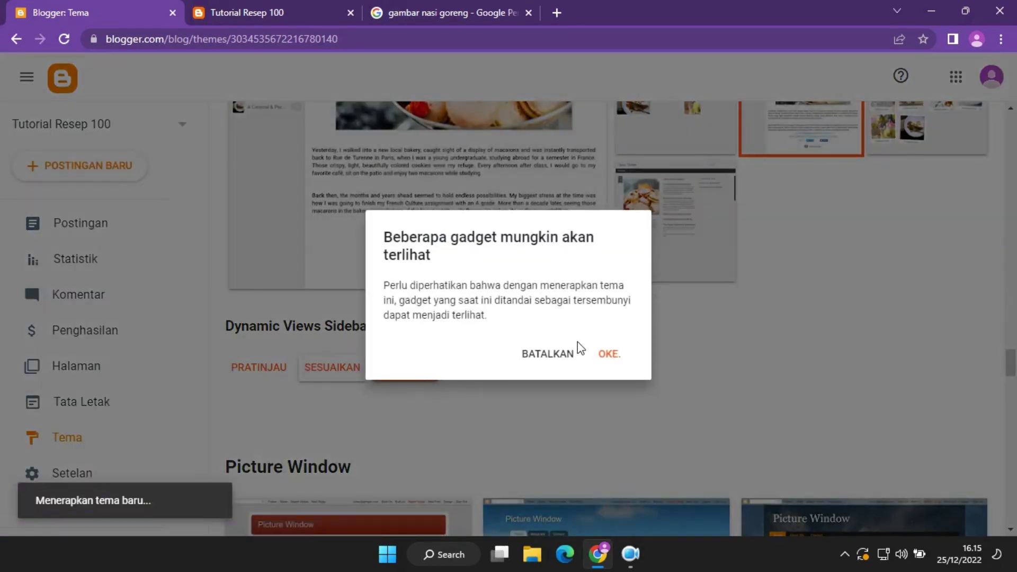
pyautogui.click(609, 356)
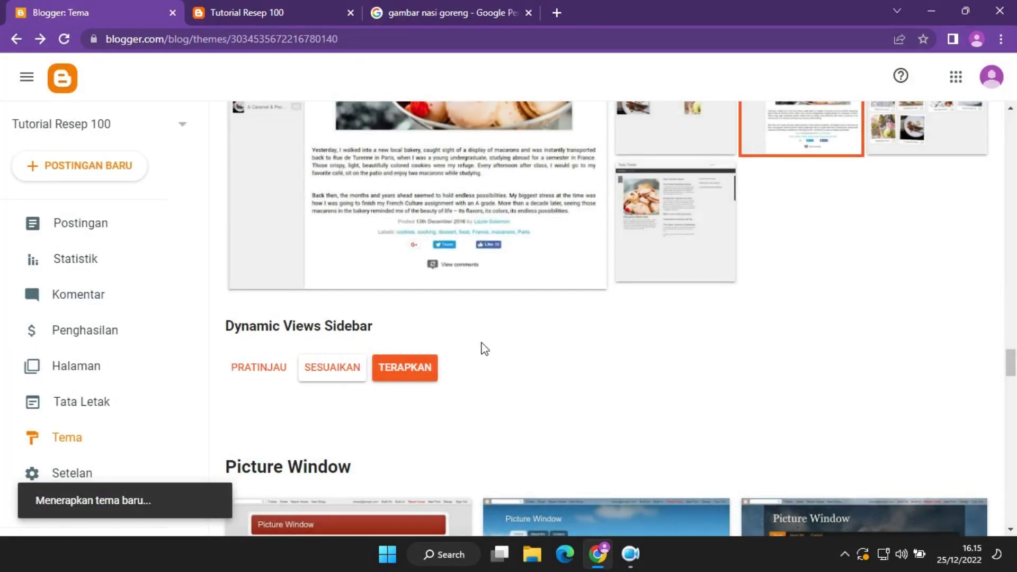
pyautogui.click(247, 13)
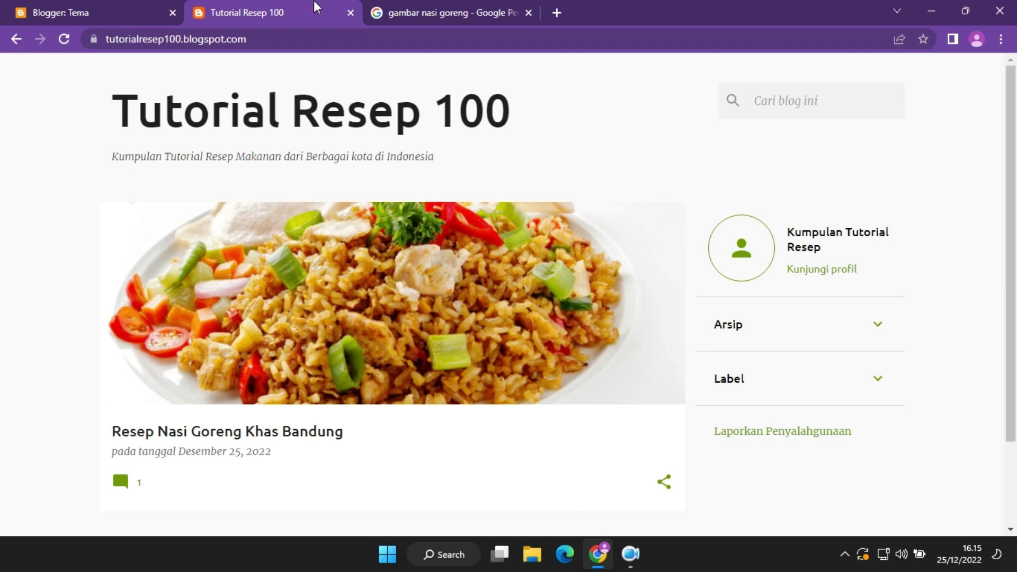
pyautogui.click(63, 38)
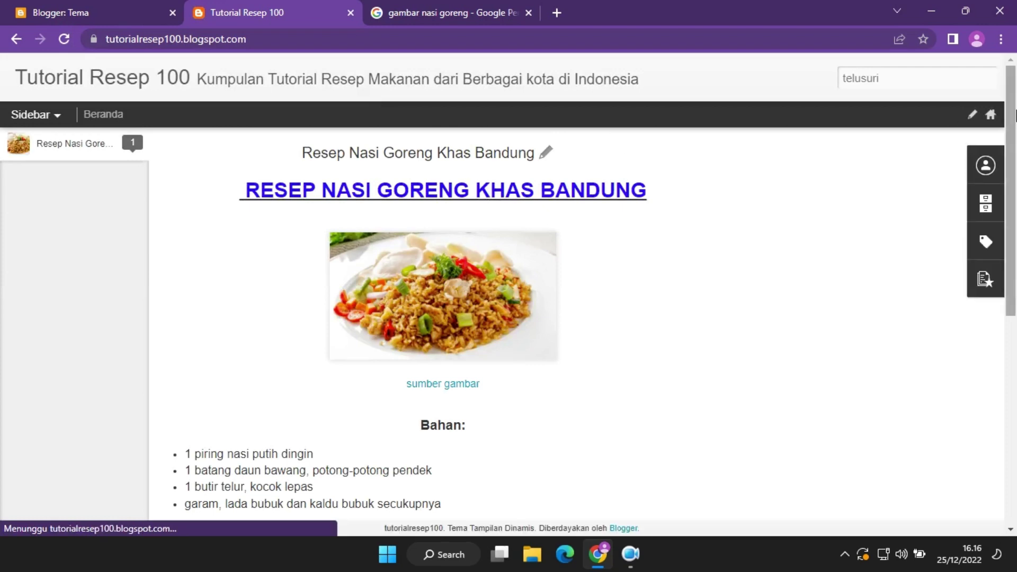
# Scroll through the fried rice post in Sidebar view, then open Blogger's Postingan list.
pyautogui.moveTo(1016, 112); pyautogui.dragTo(1015, 423)
pyautogui.scroll(10, 270, 216)
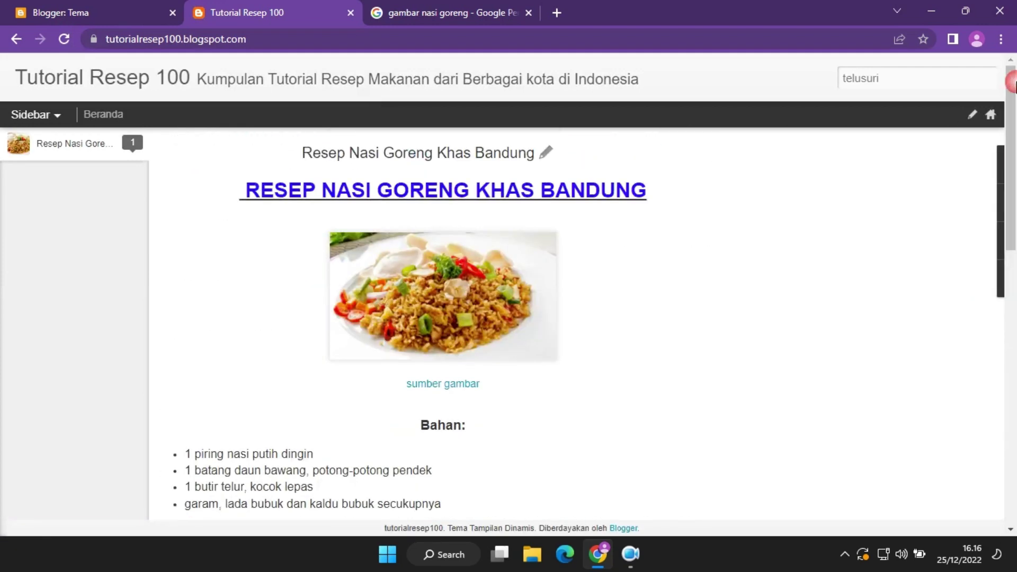
pyautogui.moveTo(34, 115)
pyautogui.click(108, 2)
pyautogui.click(102, 238)
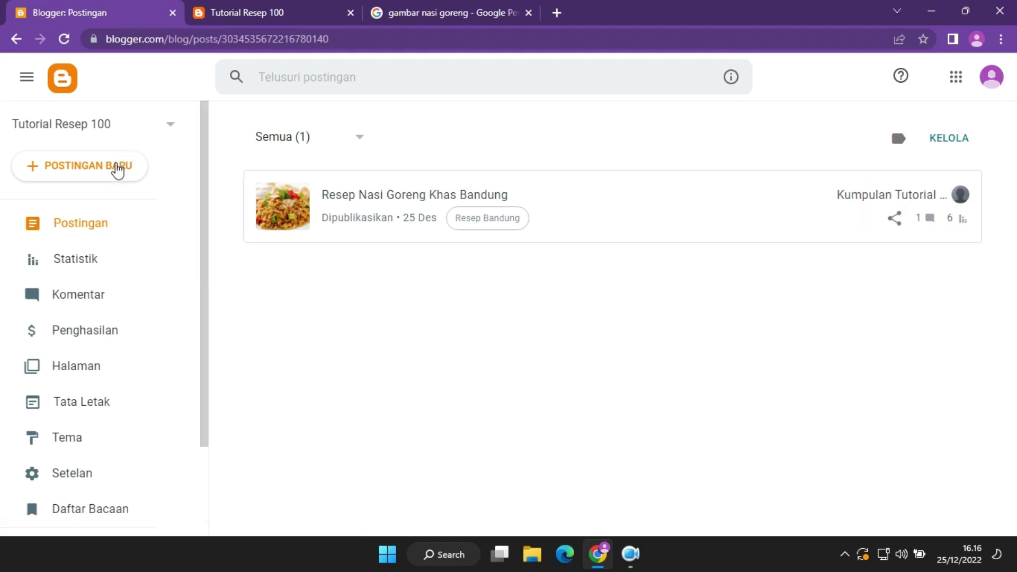
# Copy the full recipe body from the Nasi Goreng Khas Bandung post.
pyautogui.click(623, 219)
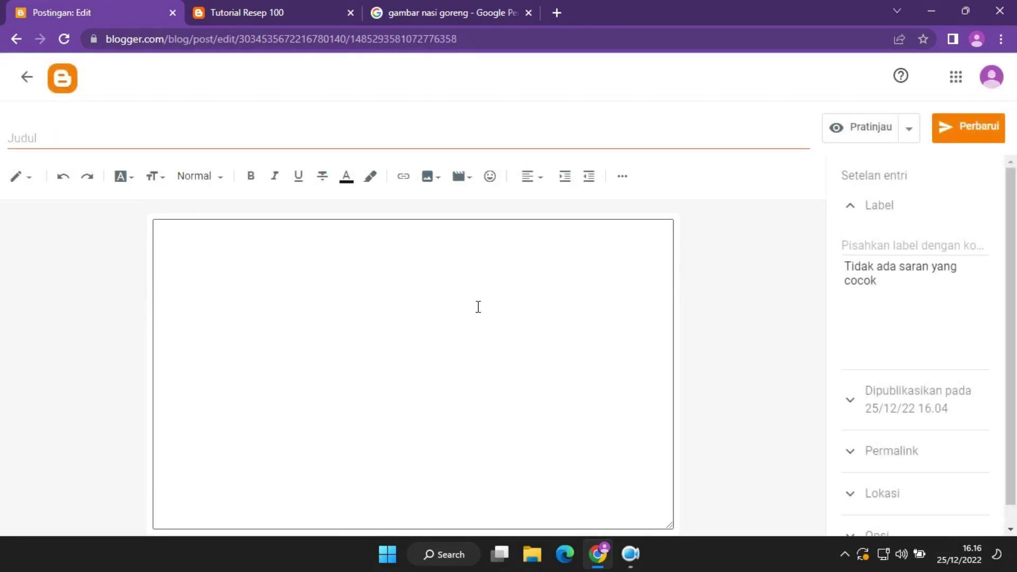
pyautogui.scroll(-10, 495, 313)
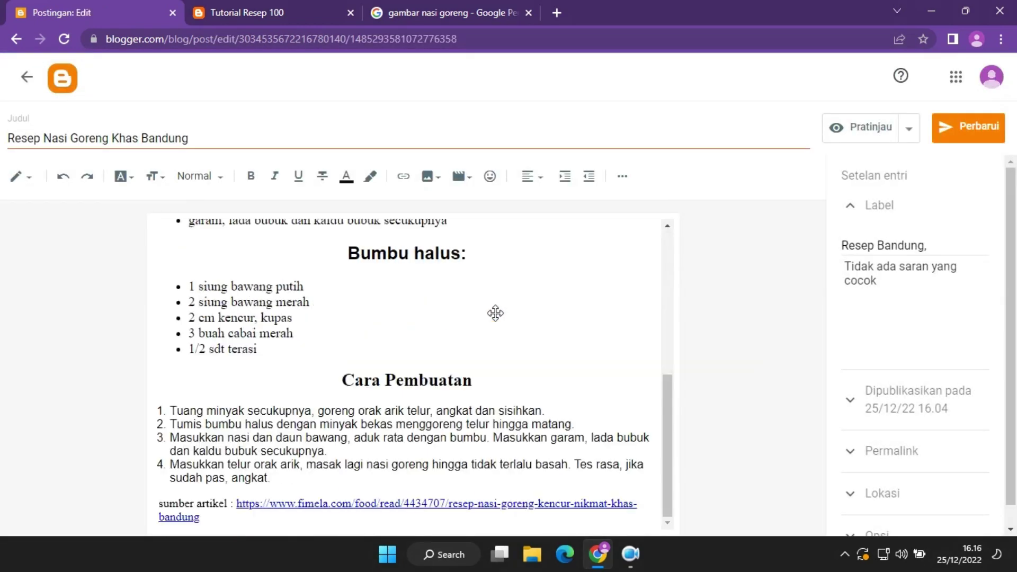
pyautogui.click(544, 361)
pyautogui.hotkey('ctrl', 'a')
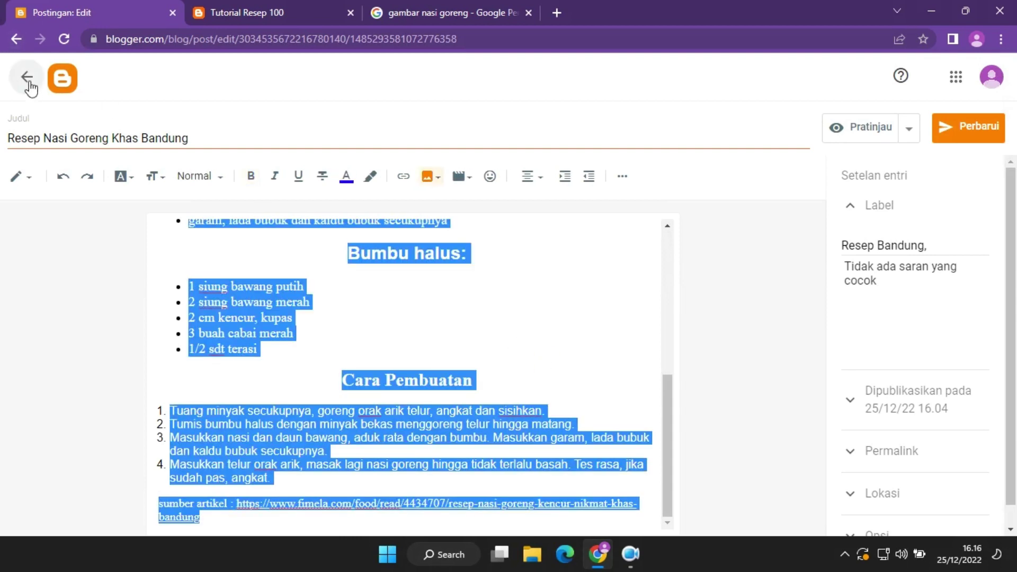
pyautogui.click(30, 181)
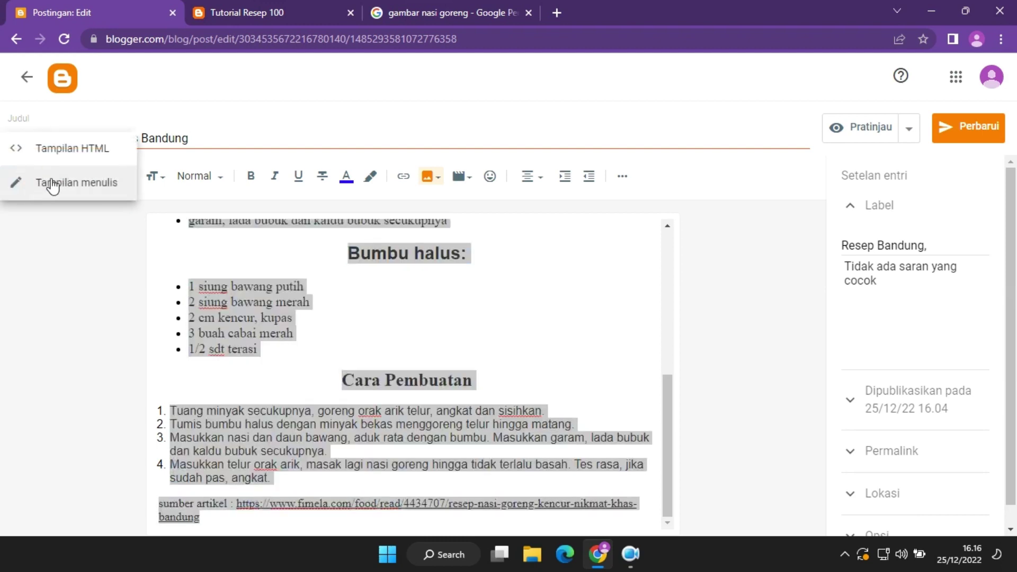
pyautogui.click(325, 268)
pyautogui.click(28, 78)
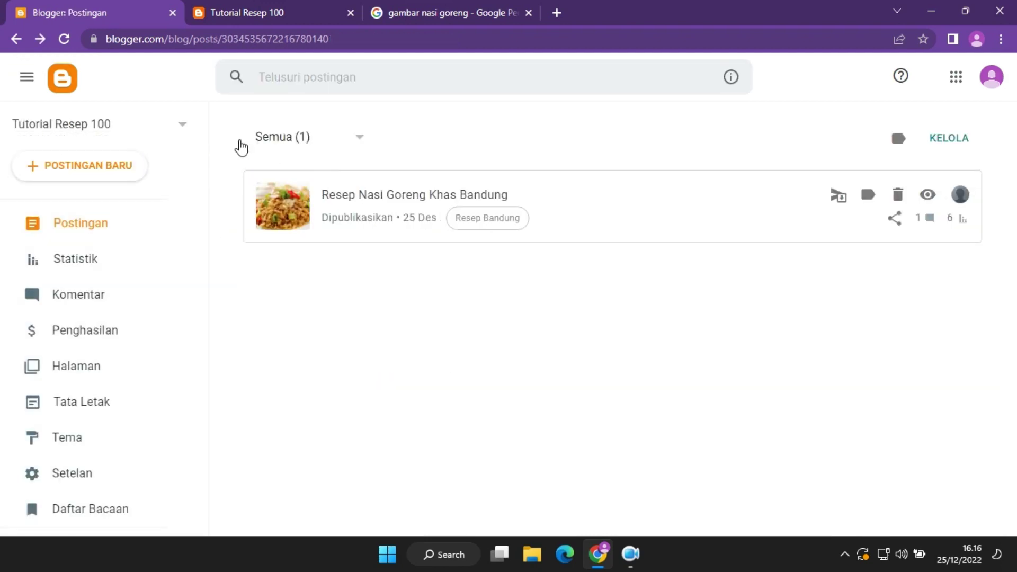
# Start a new post titled 'Resep Nasi Goreng Khas Sunda'.
pyautogui.click(100, 165)
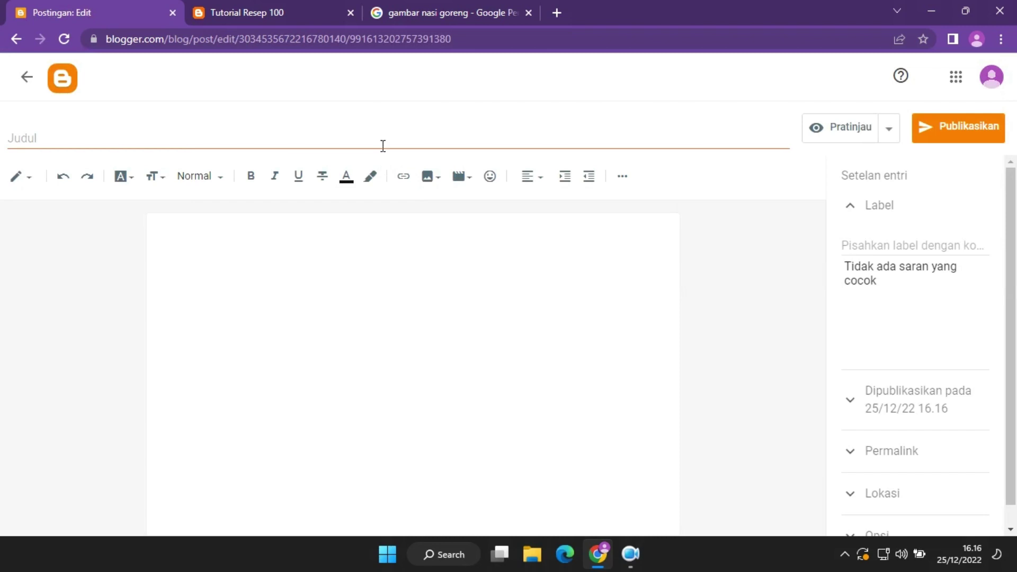
pyautogui.click(382, 145)
pyautogui.write('Resep Makanan Khas')
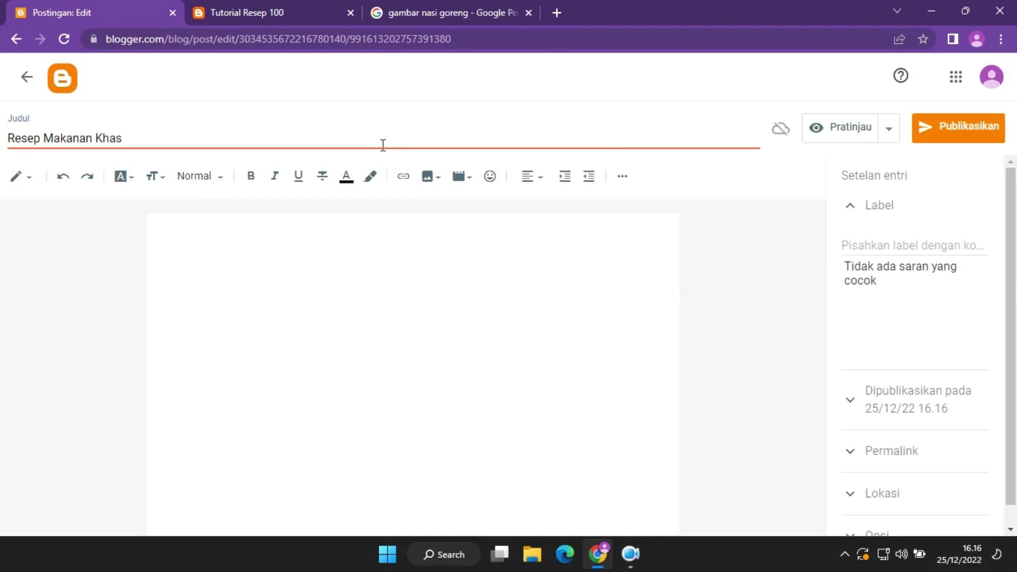
pyautogui.write(' Sunda')
pyautogui.doubleClick(91, 139)
pyautogui.write('asi Goreng')
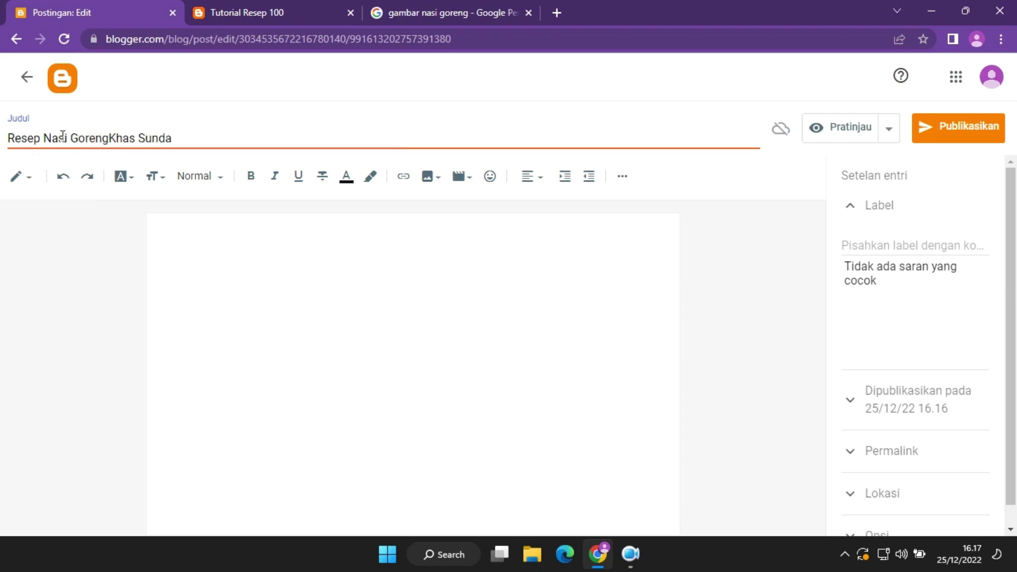
# Paste the Bandung recipe into the body and add the labels Resep Bandung and Resep Sunda.
pyautogui.click(232, 277)
pyautogui.hotkey('ctrl', 'v')
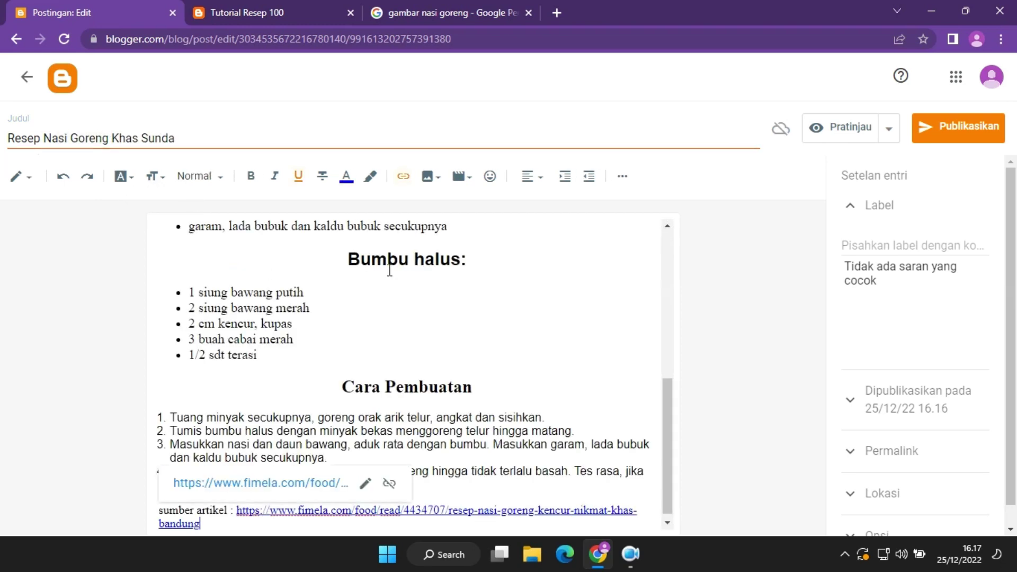
pyautogui.click(892, 242)
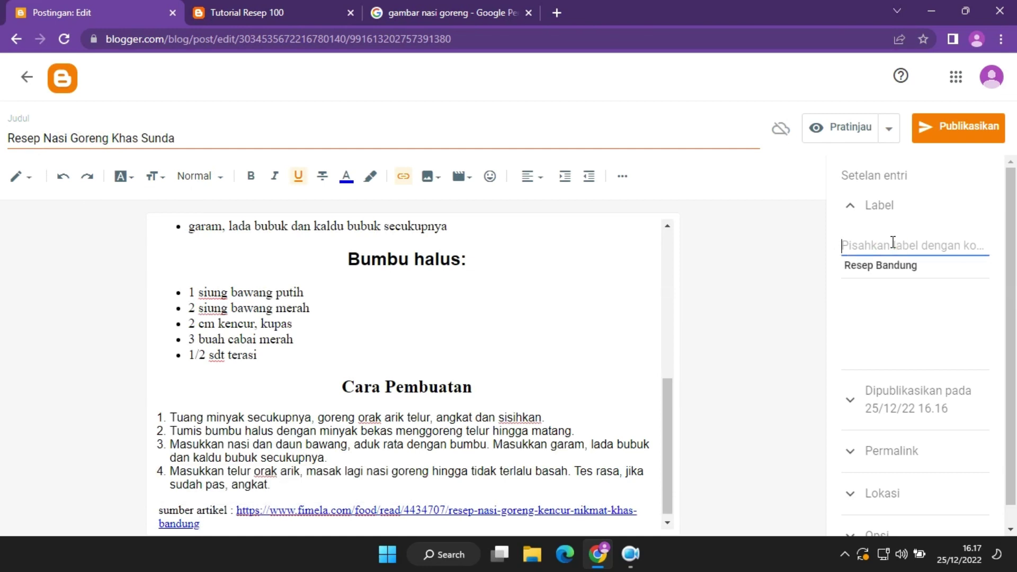
pyautogui.write('Resep Bandung')
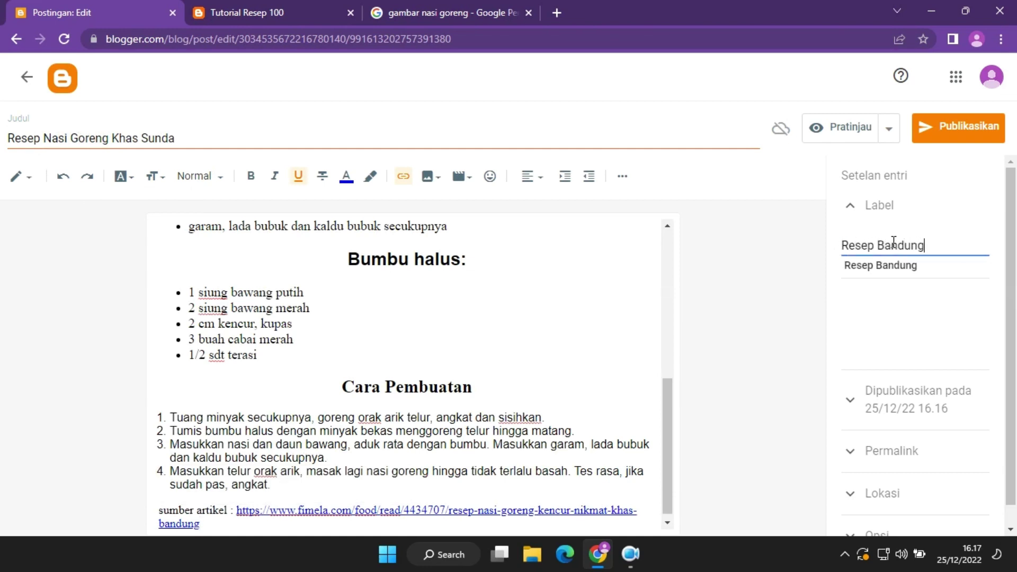
pyautogui.write(',')
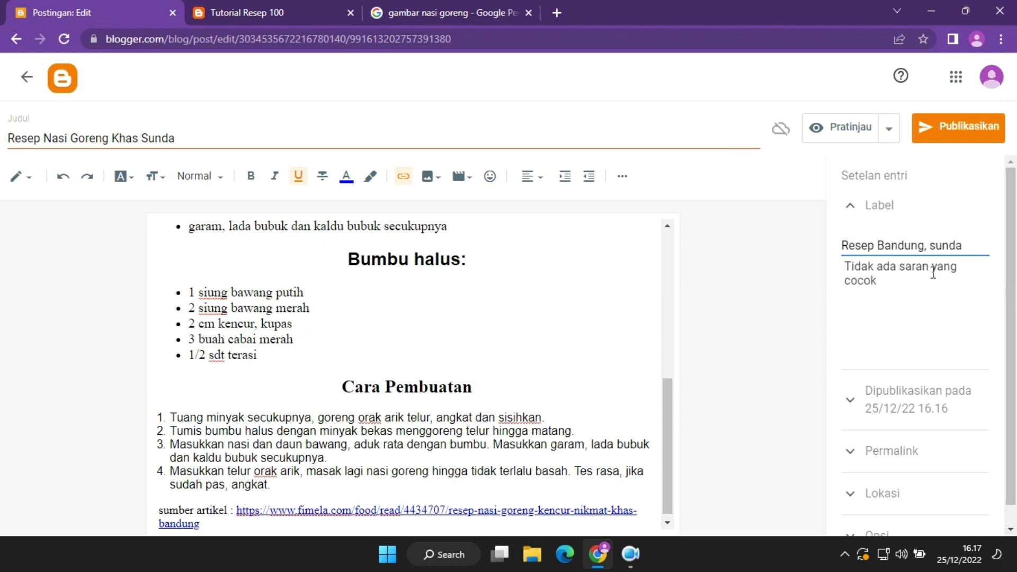
pyautogui.write(' Sunda')
pyautogui.click(930, 245)
pyautogui.press('End')
pyautogui.hotkey('shift', 'Left')
pyautogui.hotkey('shift', 'Left')
pyautogui.hotkey('shift', 'Left')
pyautogui.hotkey('shift', 'Left')
pyautogui.hotkey('shift', 'Left')
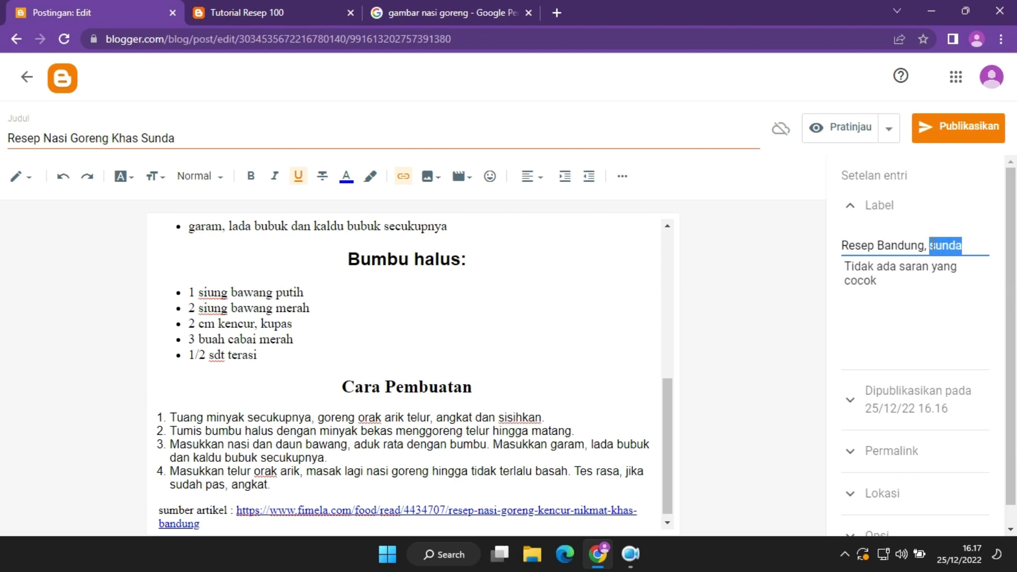
pyautogui.write('Resep')
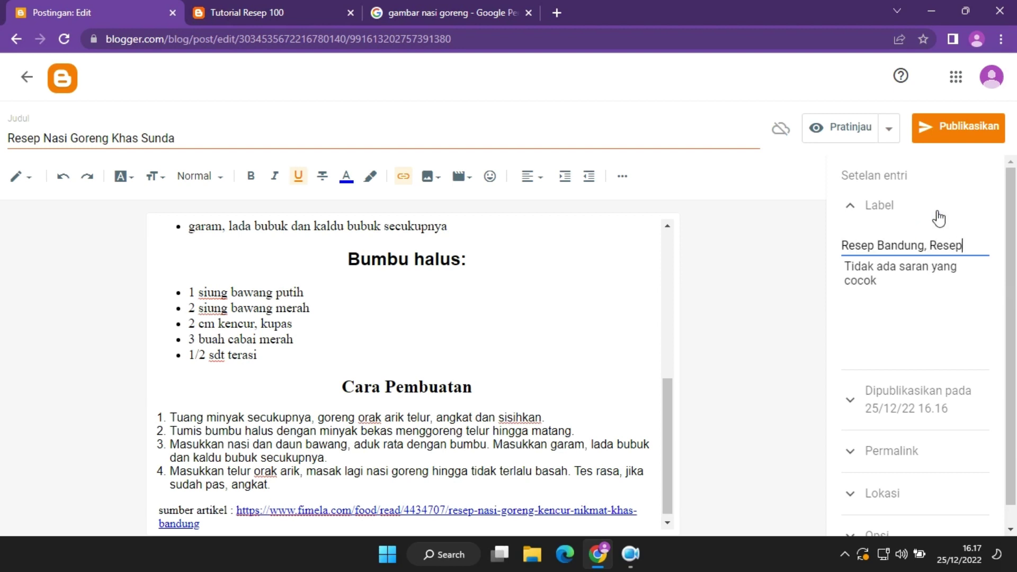
pyautogui.write(' Sunda')
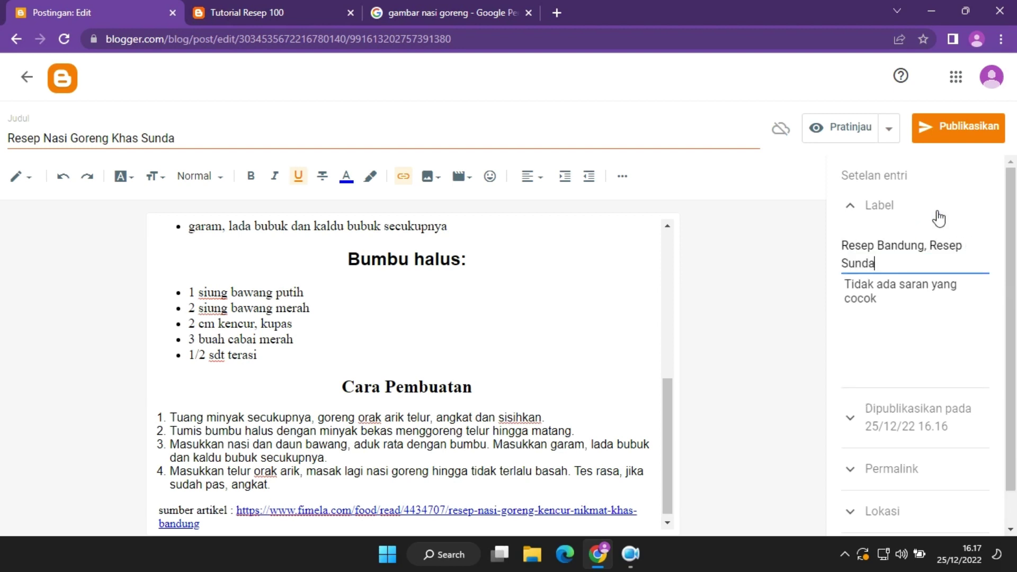
# Publish the Sunda fried rice post and confirm.
pyautogui.scroll(-1, 1016, 468)
pyautogui.scroll(1, 1015, 469)
pyautogui.click(967, 128)
pyautogui.click(614, 337)
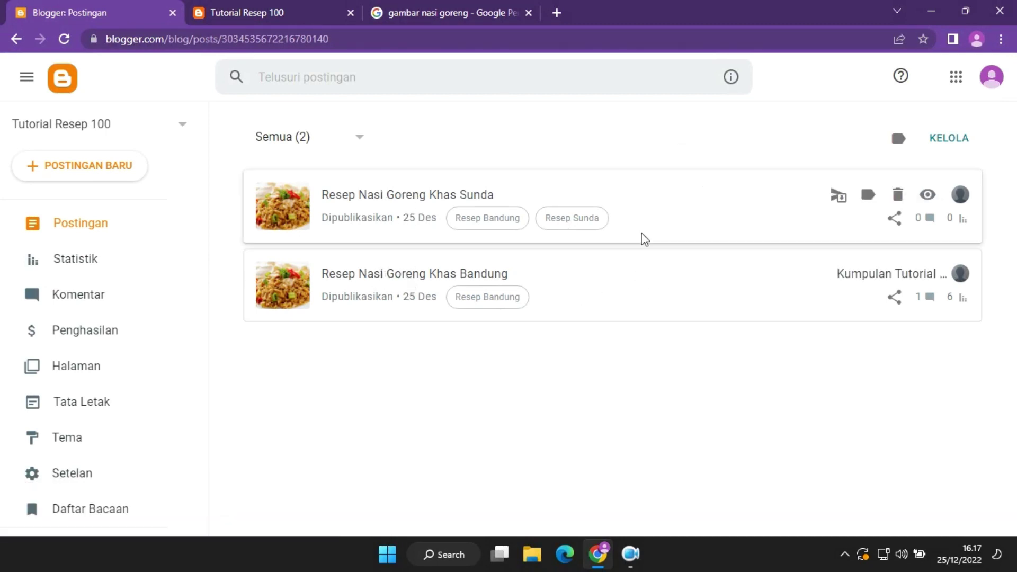
# Start another new post, clear an accidental paste from its title, and add the label Resep Jogja.
pyautogui.click(129, 173)
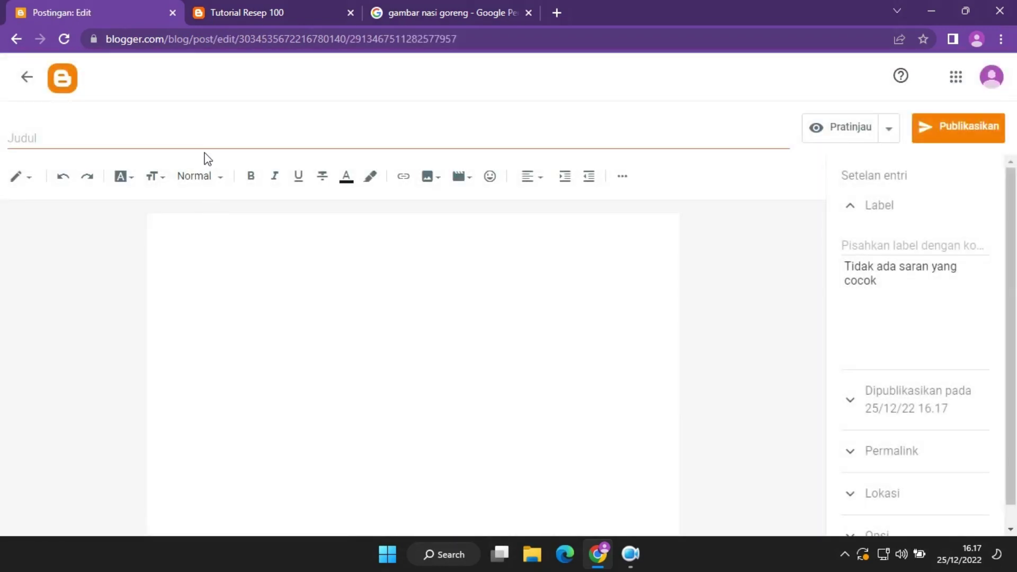
pyautogui.click(206, 139)
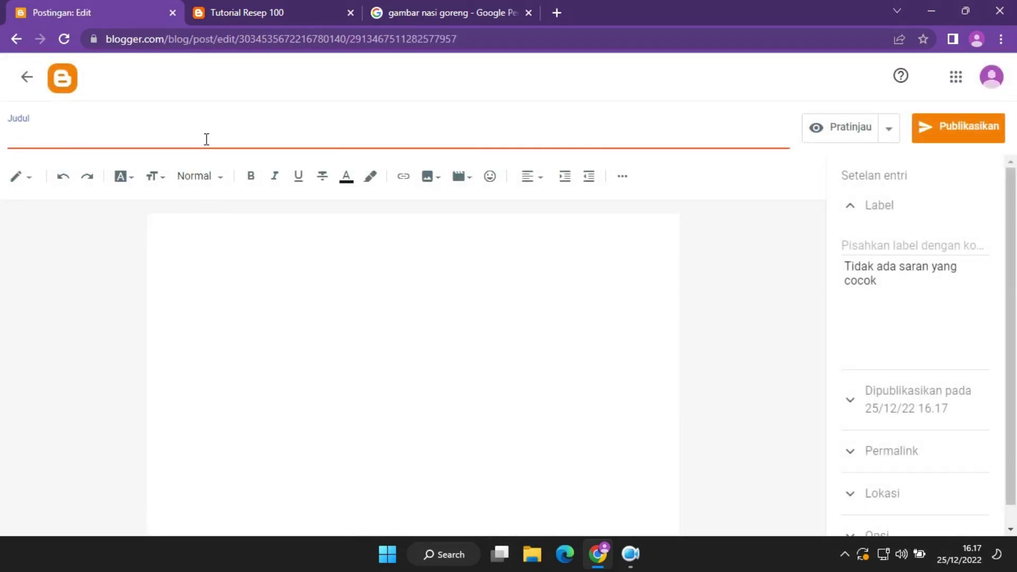
pyautogui.write('Tes rasa, jika sudah pas, angkat. sumber artikel : https://www.fimela.com/food/read/4434707/resep-nasi-goreng-kencur-nikmat-khas-bandung')
pyautogui.hotkey('ctrl', 'a')
pyautogui.press('BackSpace')
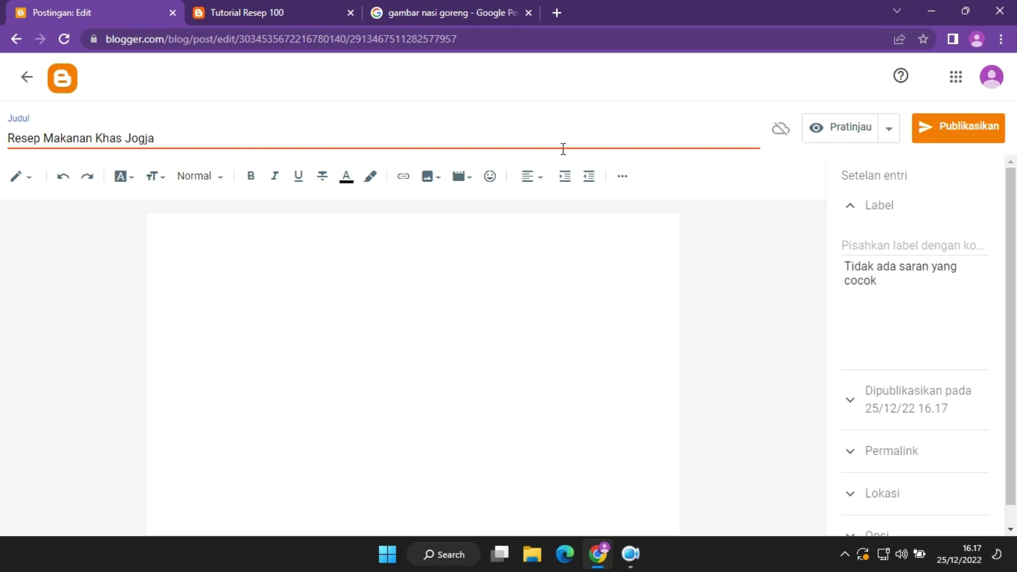
pyautogui.click(874, 241)
pyautogui.write('Resep')
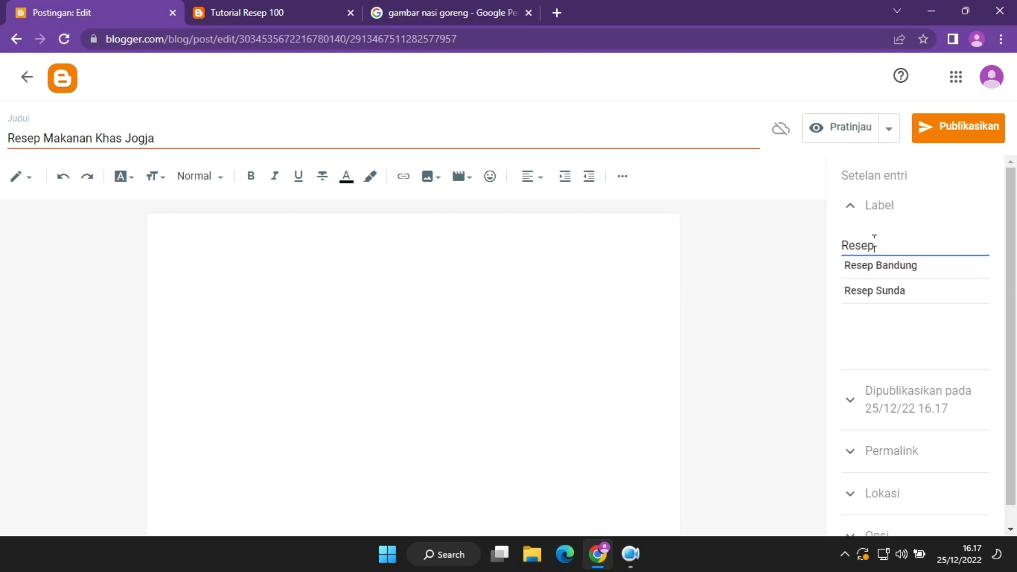
pyautogui.write(' Jogja')
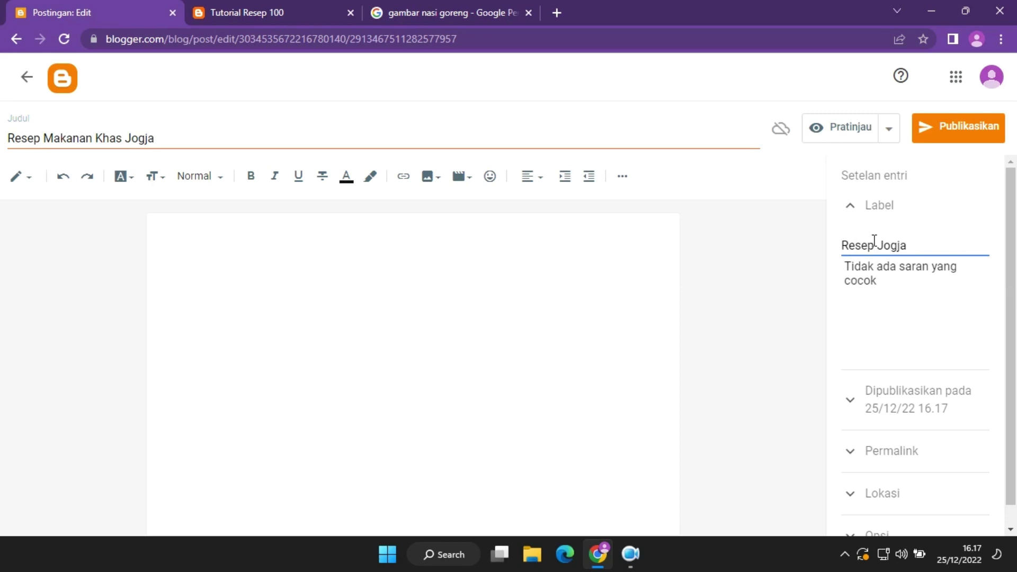
pyautogui.write(',')
# Paste the recipe, retitle it Resep Makanan Khas Jakarta with label Resep Jakarta, and publish.
pyautogui.click(561, 235)
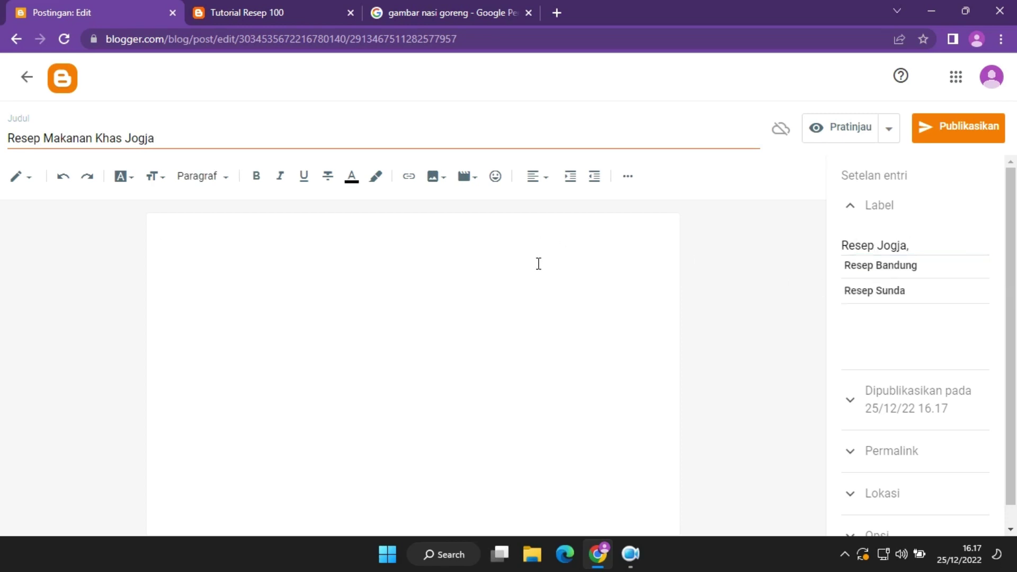
pyautogui.hotkey('ctrl', 'v')
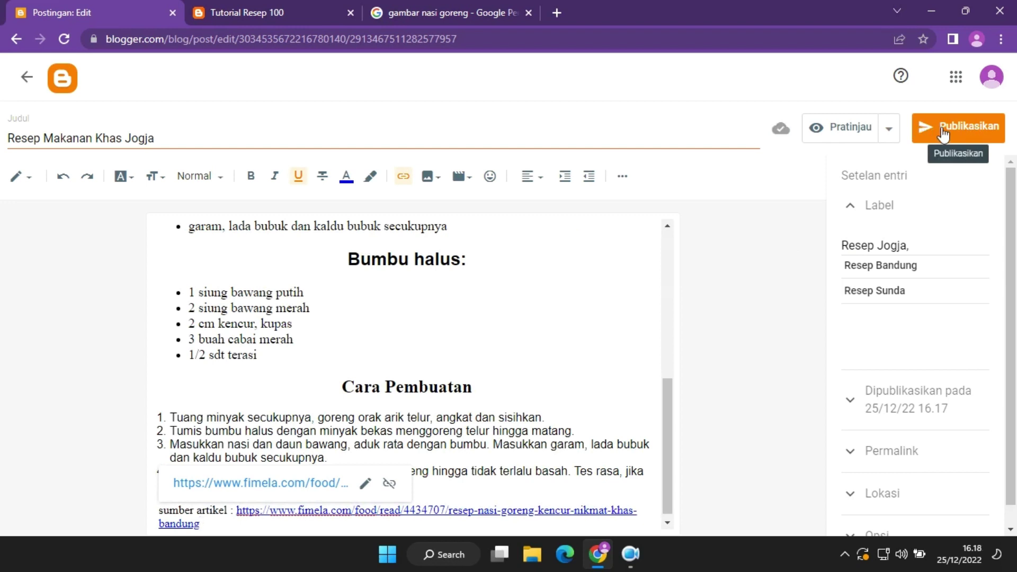
pyautogui.moveTo(157, 139); pyautogui.dragTo(138, 143)
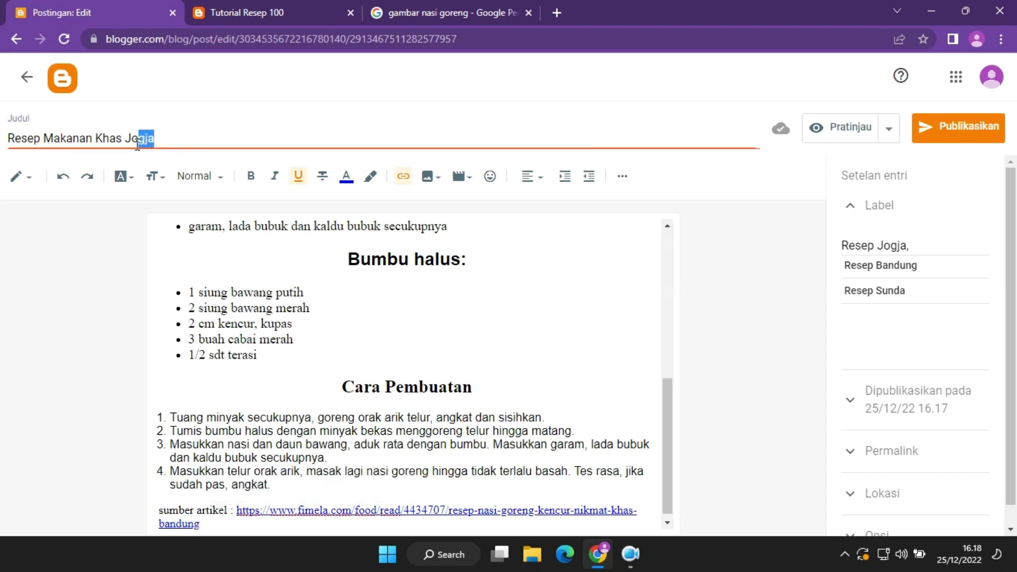
pyautogui.press('BackSpace')
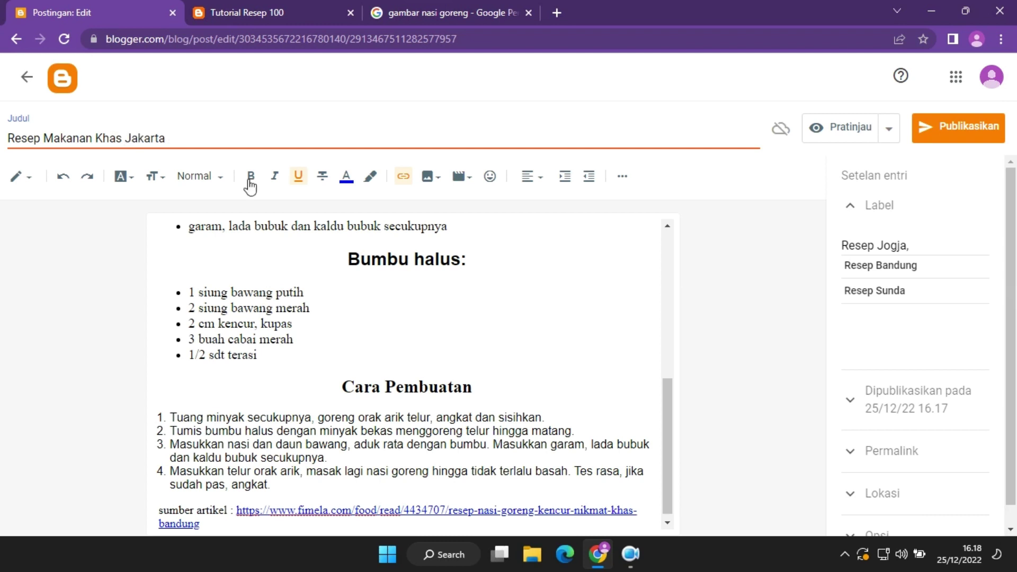
pyautogui.click(910, 247)
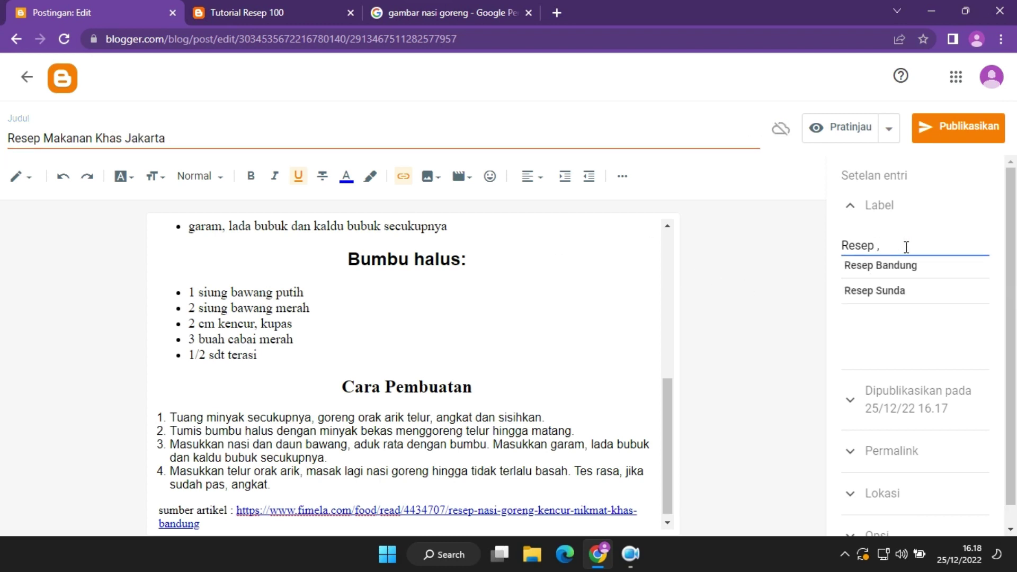
pyautogui.write('Jakarta')
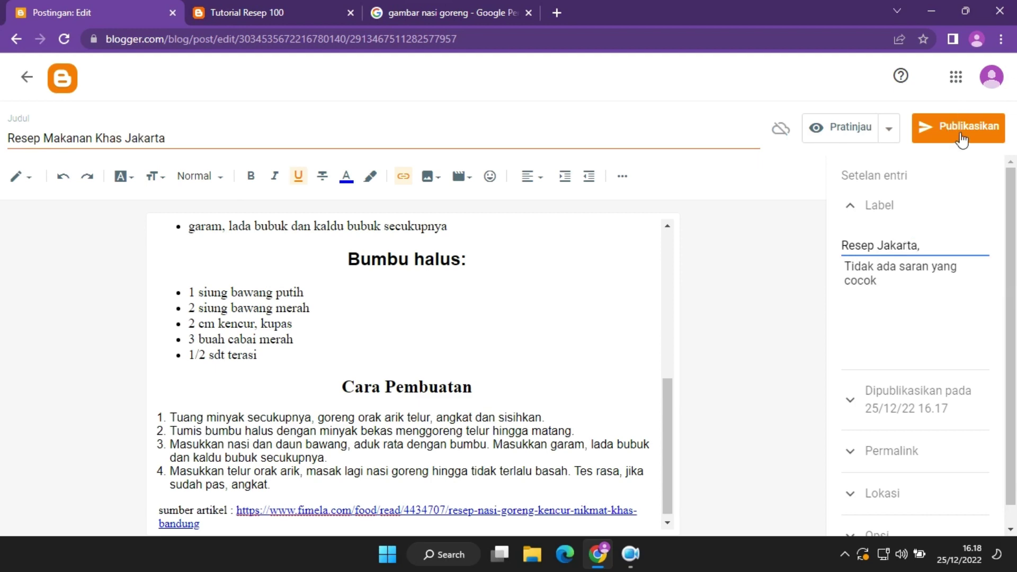
pyautogui.click(959, 133)
pyautogui.click(589, 350)
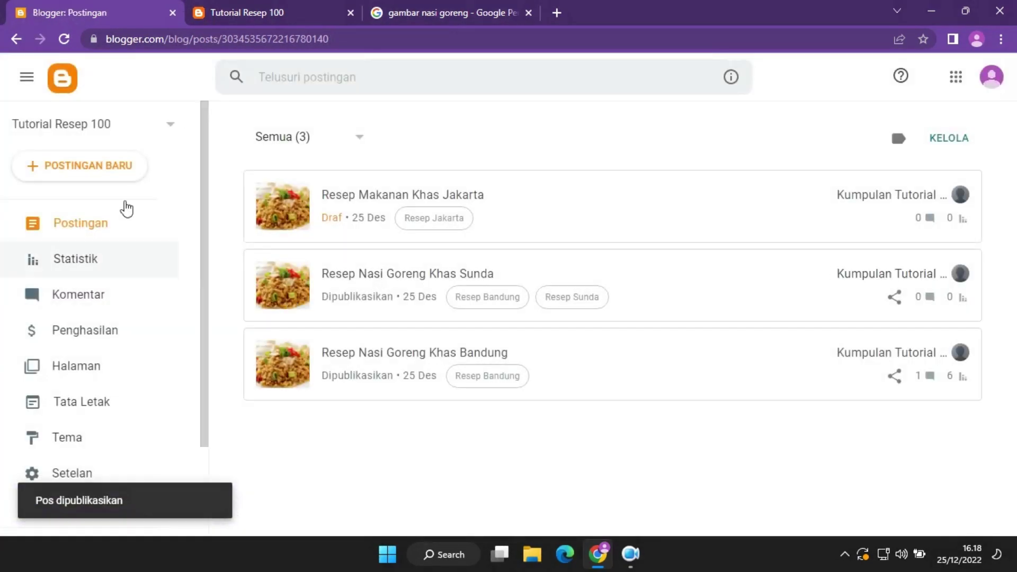
# Create and publish Resep Makanan Khas Sumatera, labelled Resep Sumatera, with the pasted recipe.
pyautogui.click(124, 171)
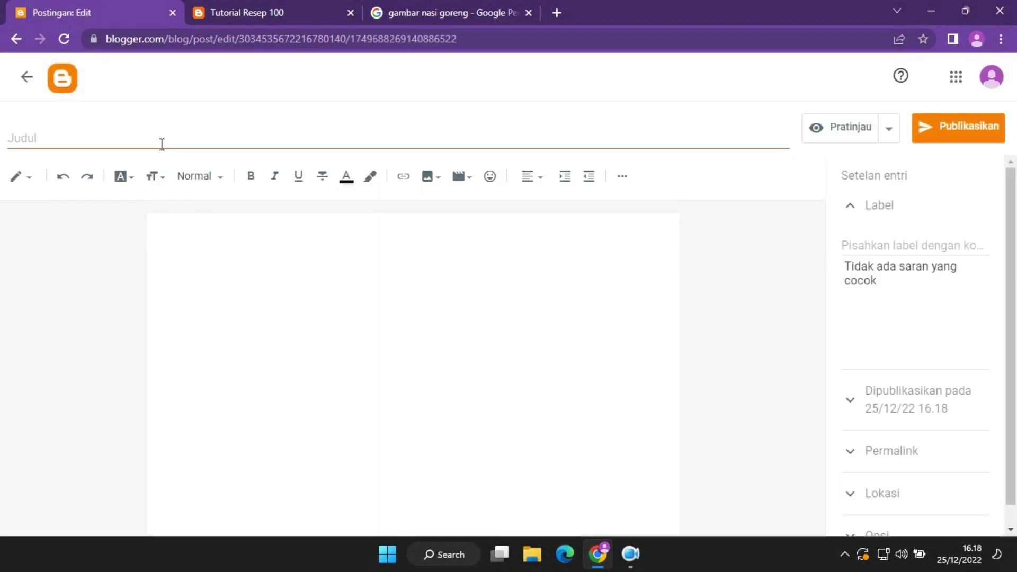
pyautogui.click(161, 144)
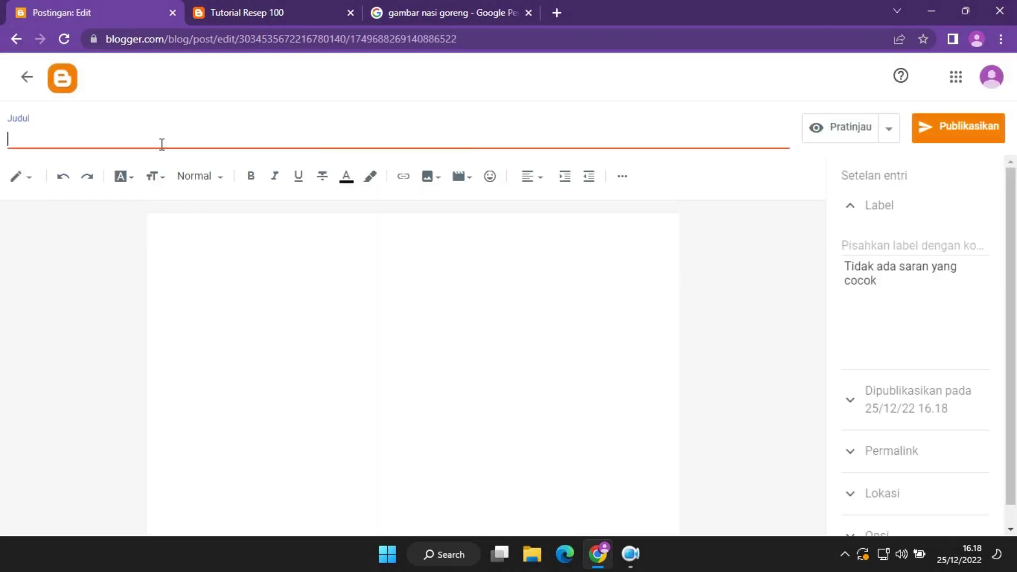
pyautogui.write('Resep Makanan Khas Sumatera')
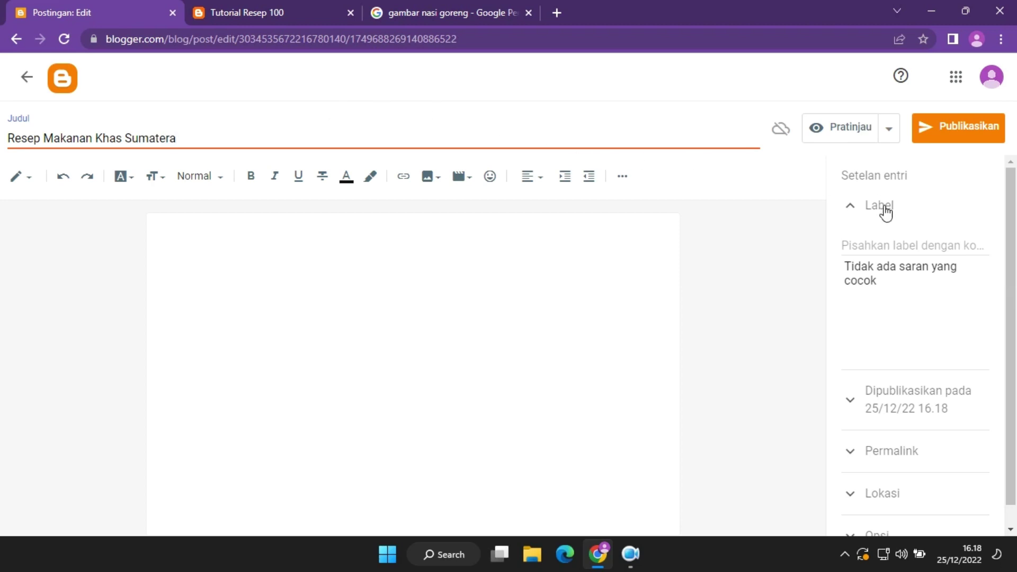
pyautogui.click(891, 241)
pyautogui.write('Re')
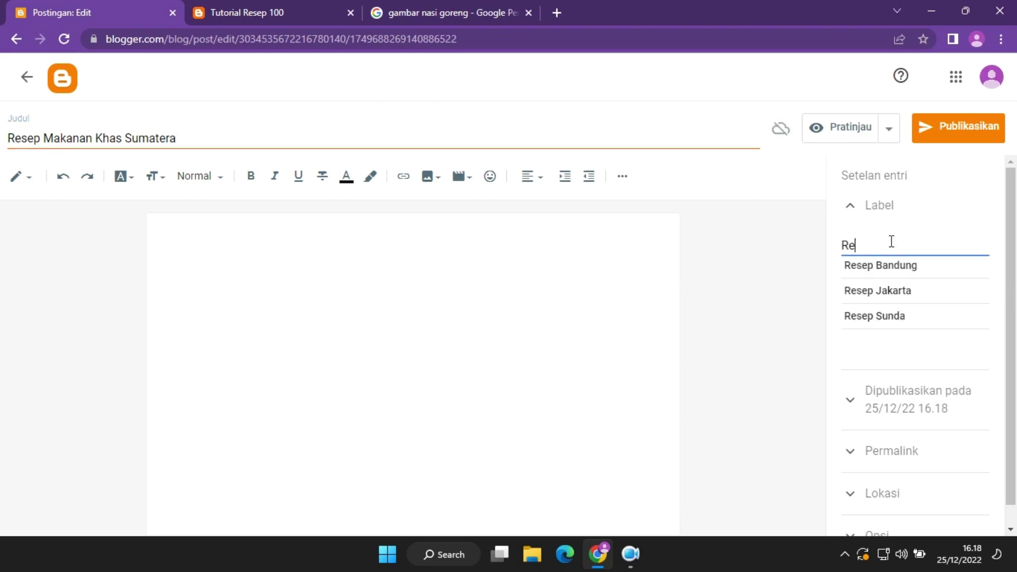
pyautogui.write('sep Sumatera')
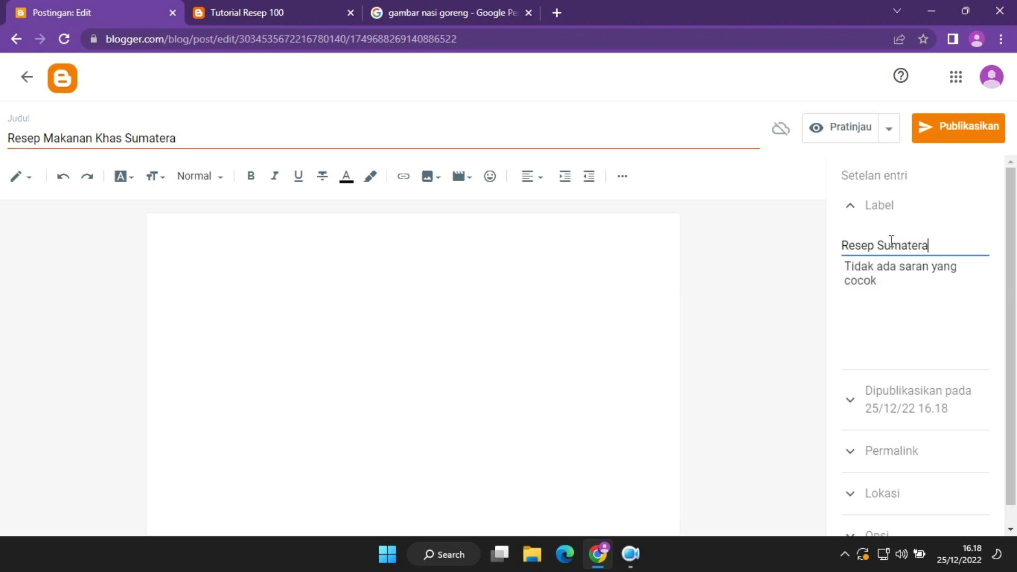
pyautogui.click(640, 290)
pyautogui.hotkey('ctrl', 'v')
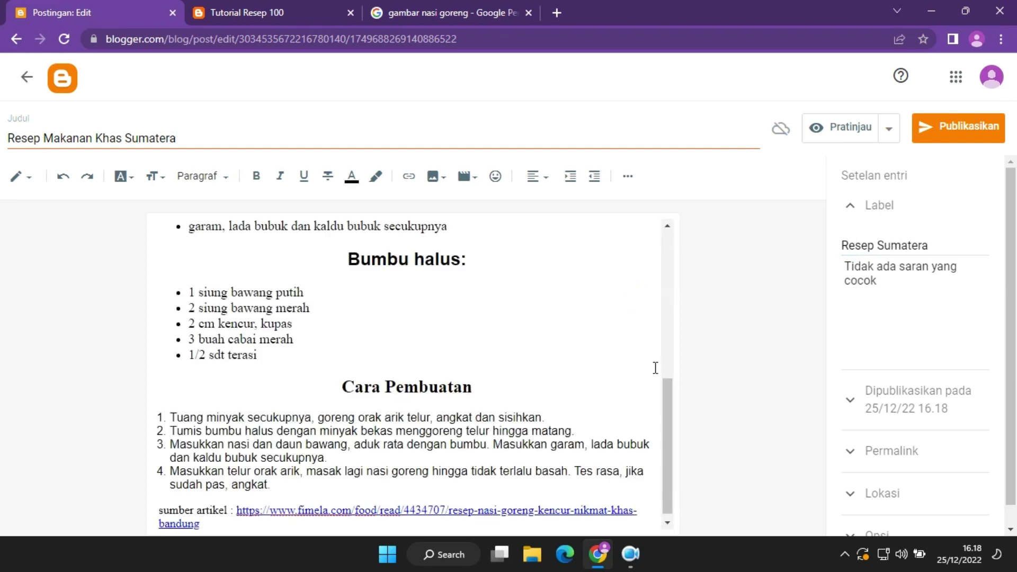
pyautogui.click(960, 128)
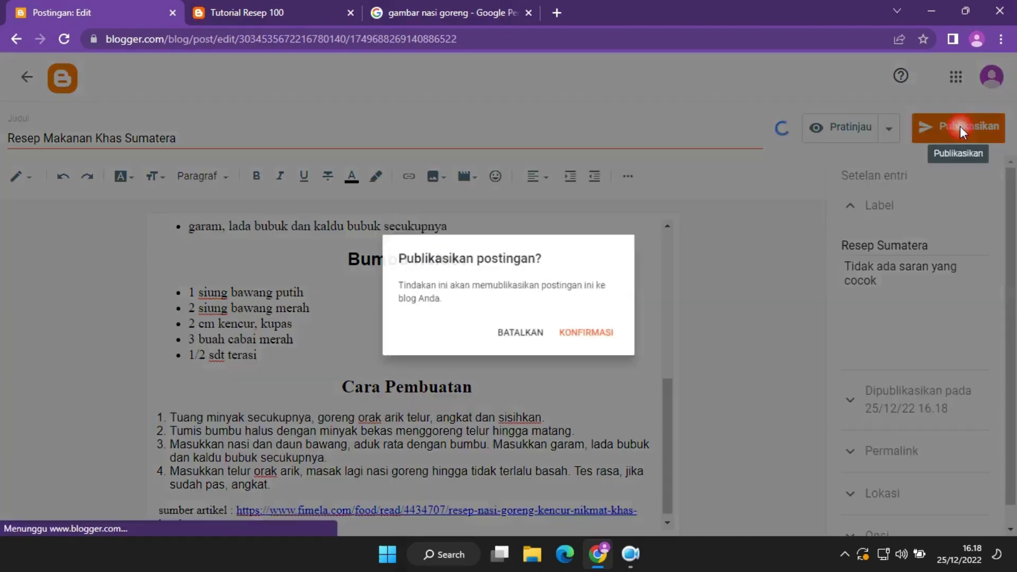
pyautogui.click(601, 338)
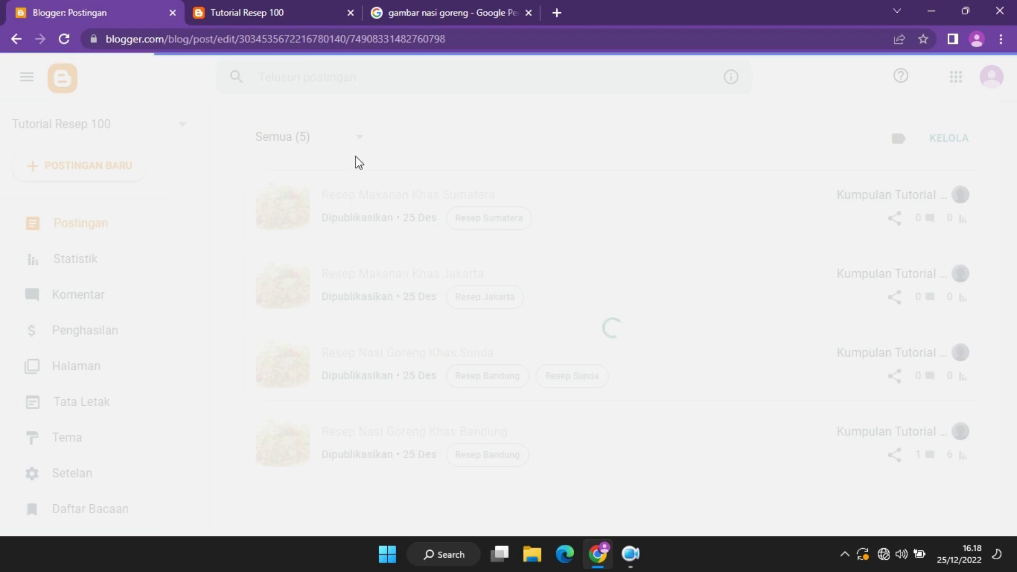
# Reload the posts list after a loading error and open the untitled draft.
pyautogui.click(63, 39)
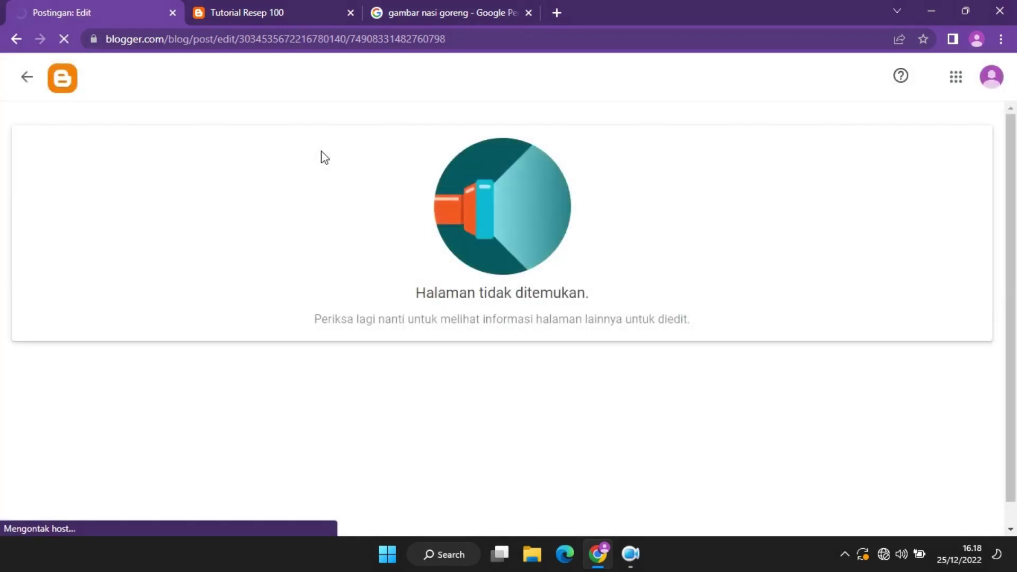
pyautogui.click(27, 77)
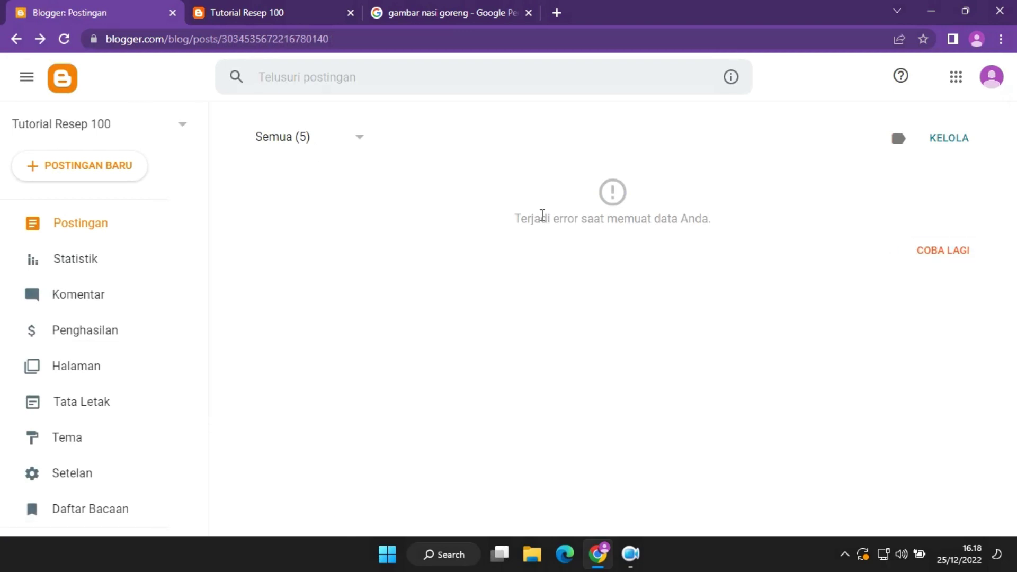
pyautogui.click(64, 38)
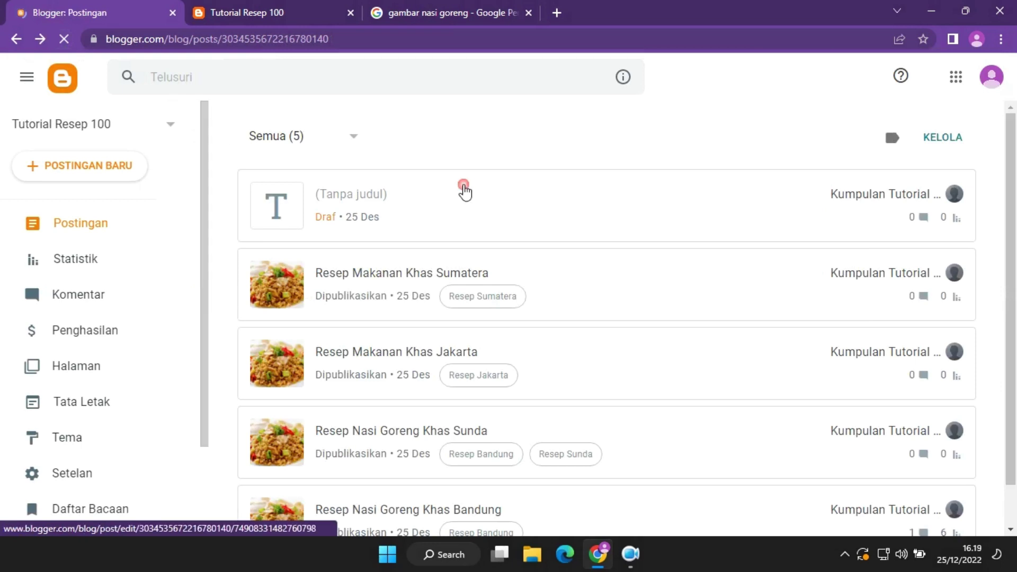
pyautogui.click(465, 191)
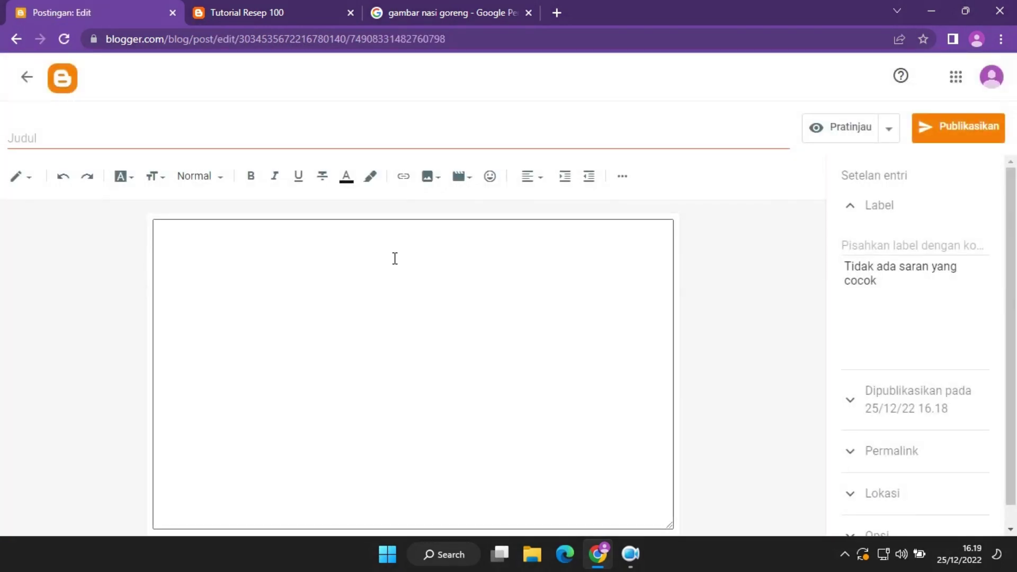
# Title the draft Resep Makanan Khas Papua, label it Resep Papua, paste the recipe, and publish.
pyautogui.click(250, 146)
pyautogui.write('Res')
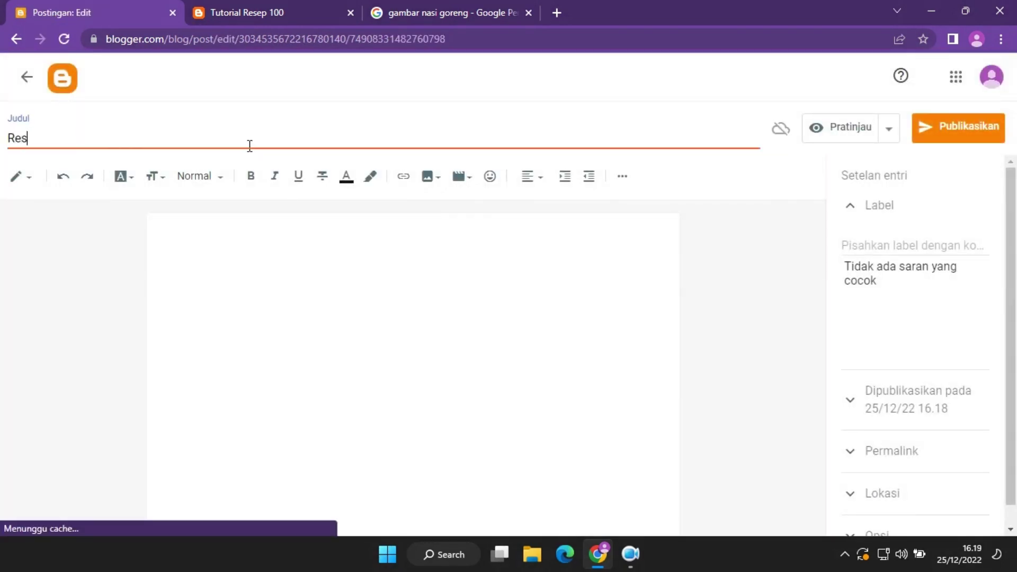
pyautogui.write('ep Makanan Khas')
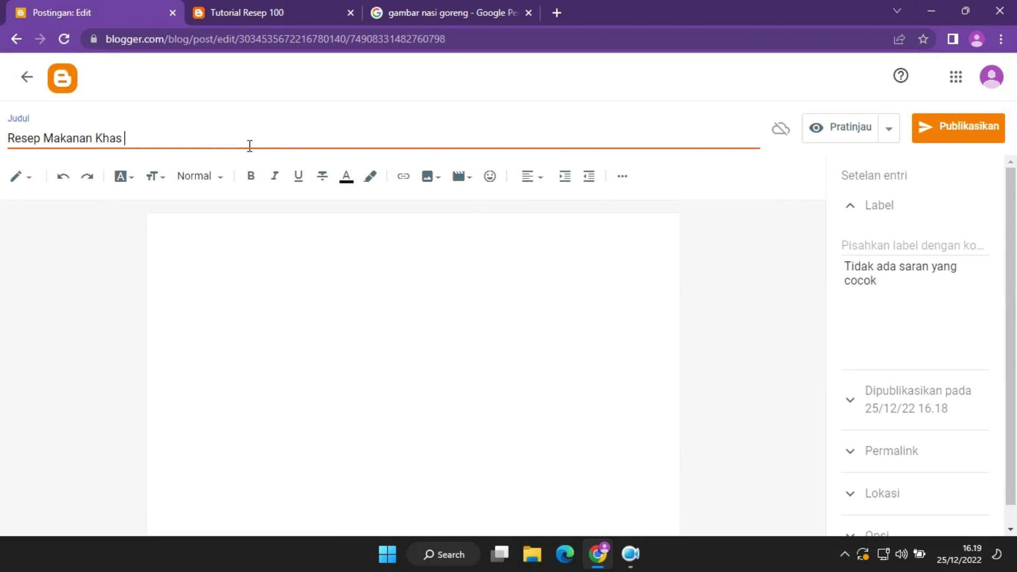
pyautogui.write(' Papua')
pyautogui.click(908, 239)
pyautogui.write('R')
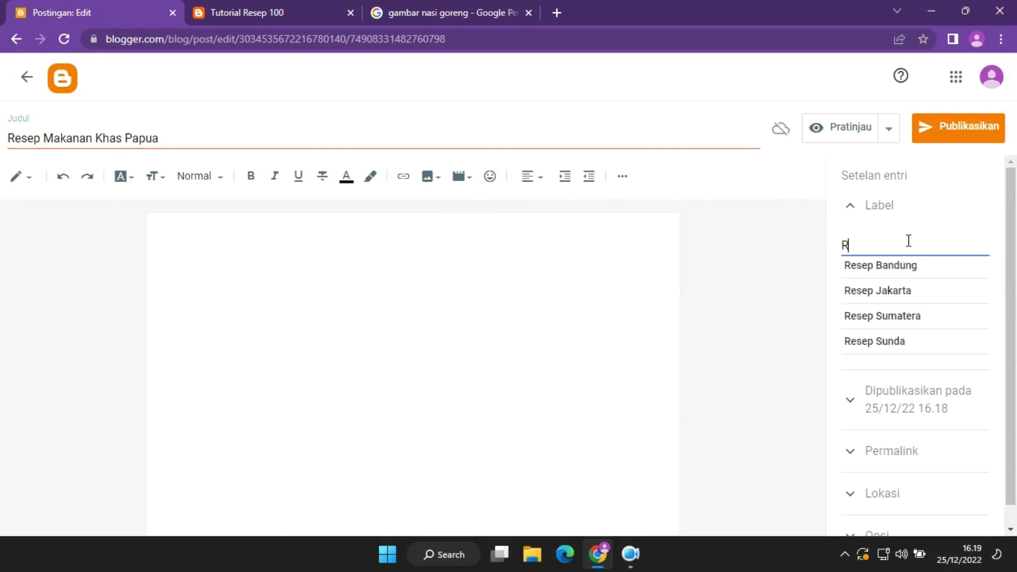
pyautogui.write('esep Papua')
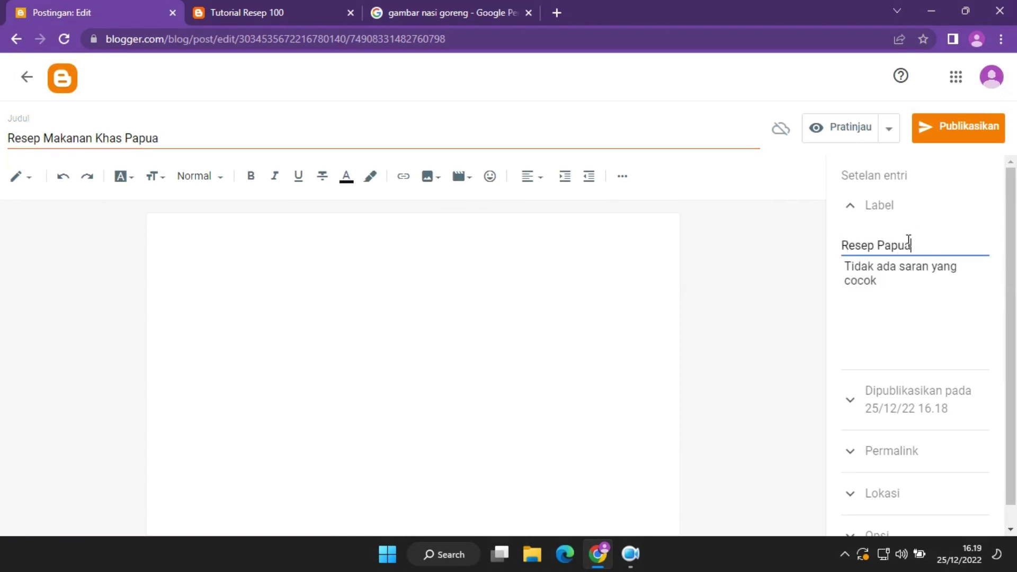
pyautogui.click(499, 242)
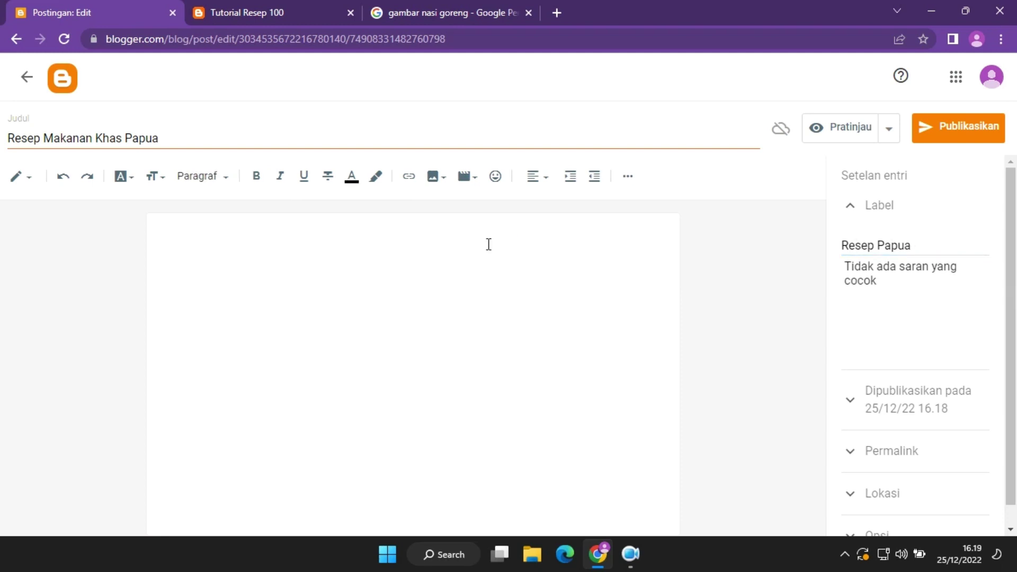
pyautogui.hotkey('ctrl', 'v')
pyautogui.click(952, 140)
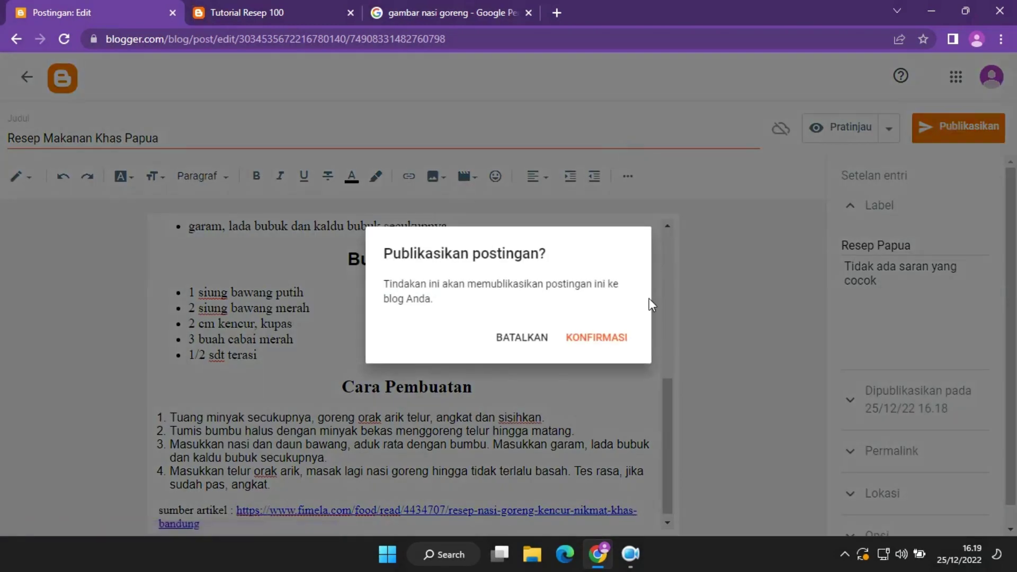
pyautogui.click(610, 337)
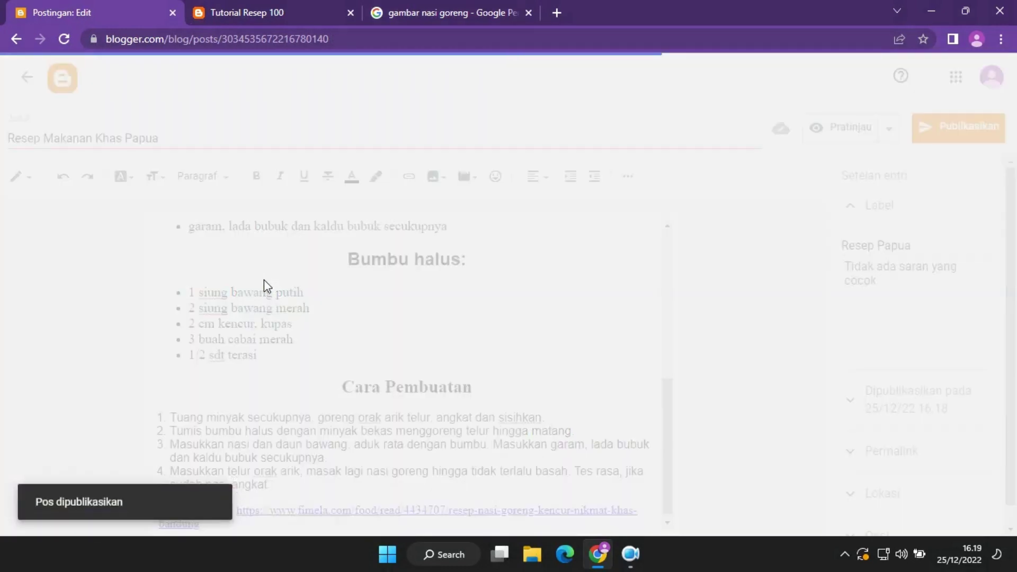
pyautogui.click(242, 4)
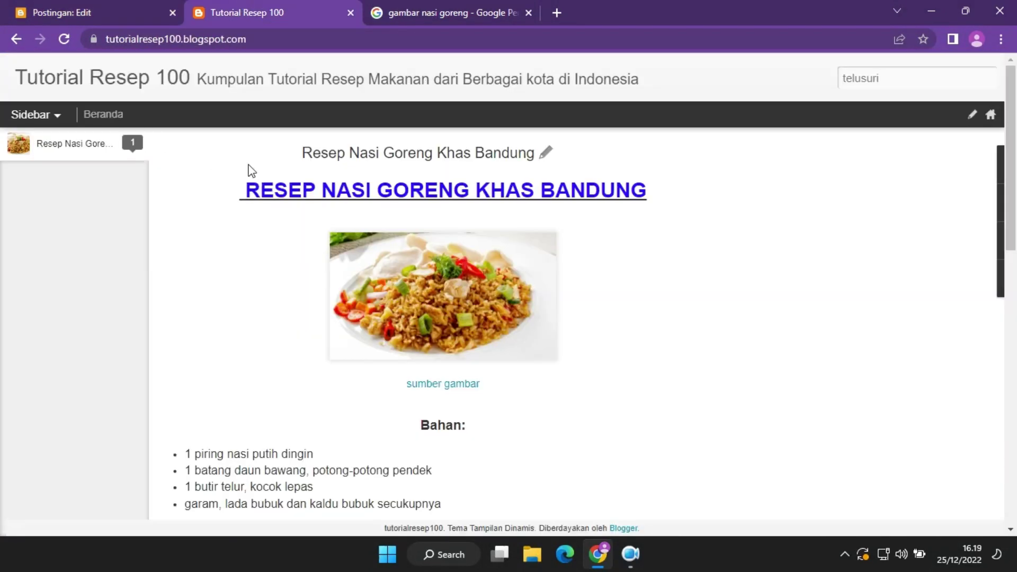
# Check the posts list, then refresh the live blog so the new posts appear.
pyautogui.scroll(-10, 243, 159)
pyautogui.click(86, 6)
pyautogui.scroll(-2, 560, 326)
pyautogui.scroll(2, 560, 325)
pyautogui.scroll(-2, 563, 325)
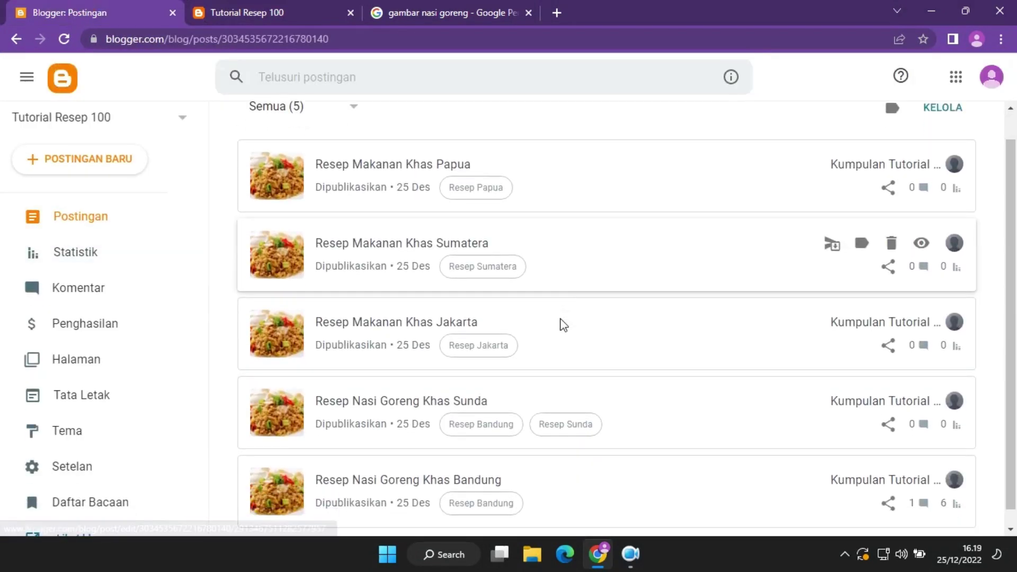
pyautogui.scroll(2, 427, 163)
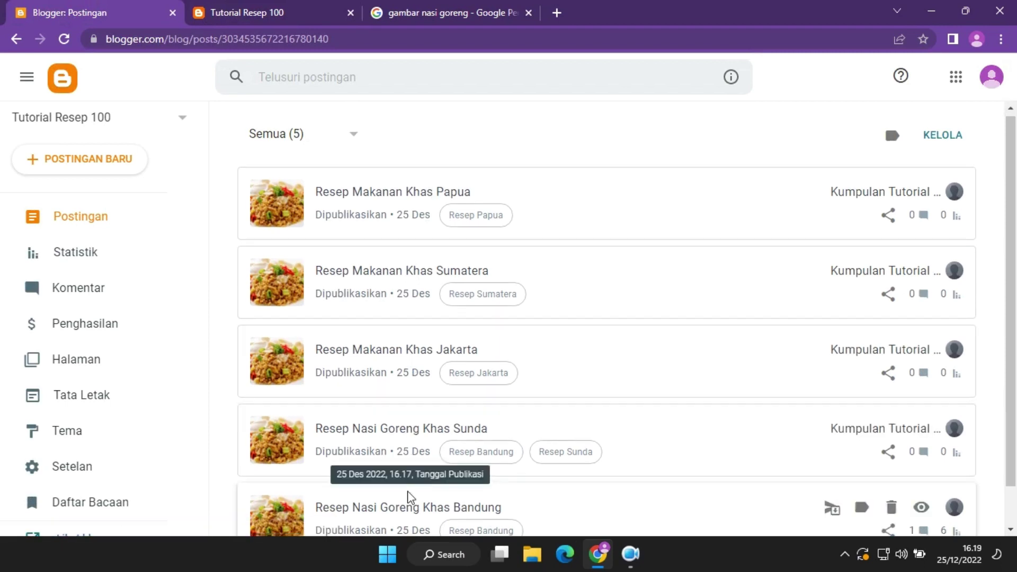
pyautogui.click(323, 11)
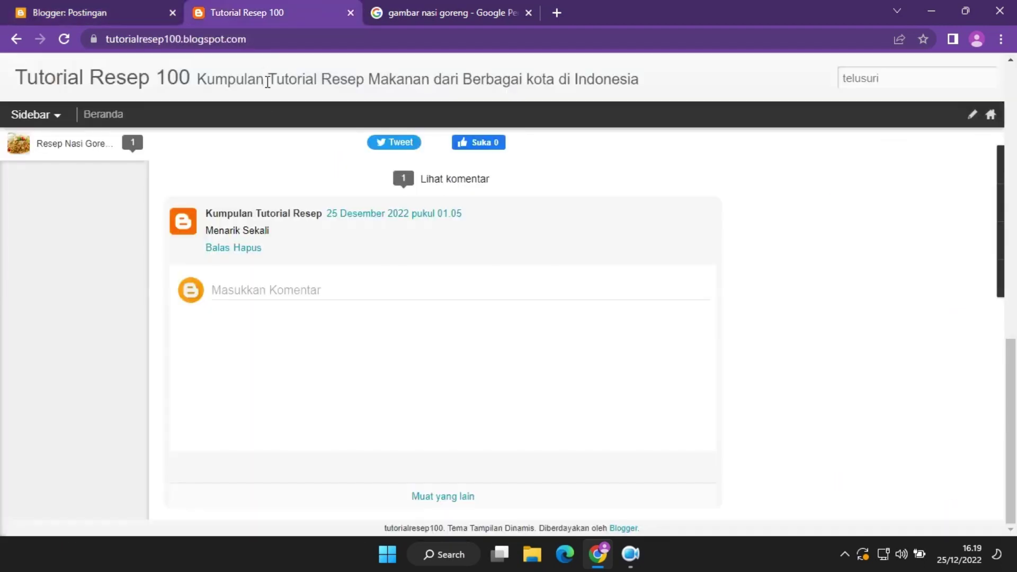
pyautogui.click(64, 38)
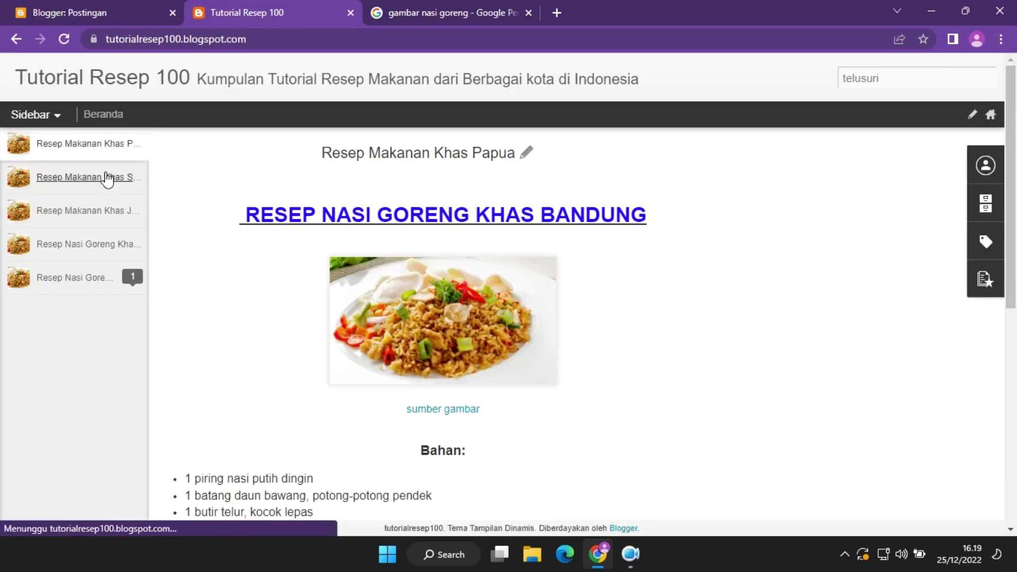
# Open the Sumatera, Jakarta, Sunda and Bandung posts on the blog, then go to Tema.
pyautogui.click(74, 178)
pyautogui.click(67, 210)
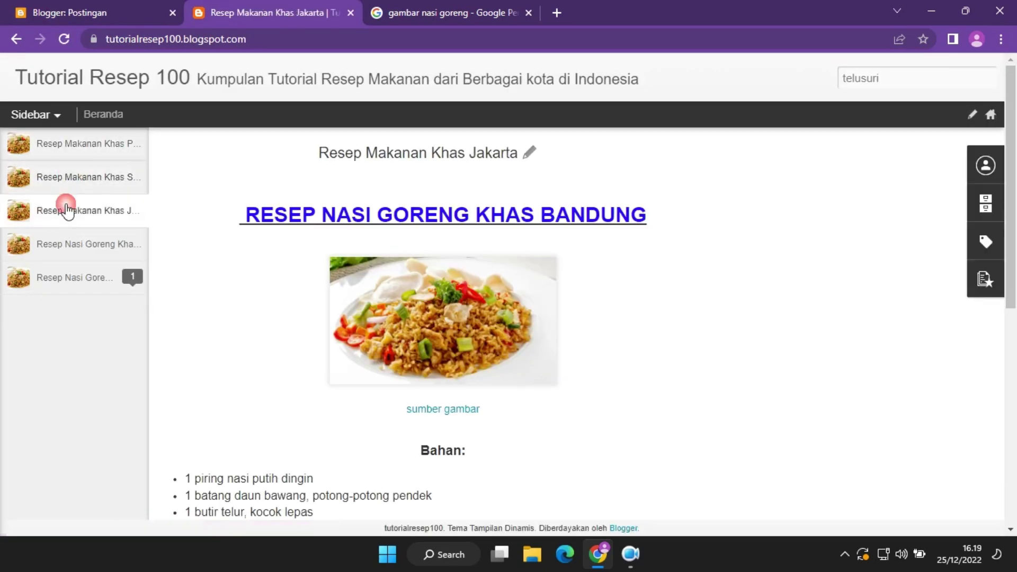
pyautogui.click(68, 244)
pyautogui.click(73, 275)
pyautogui.click(103, 12)
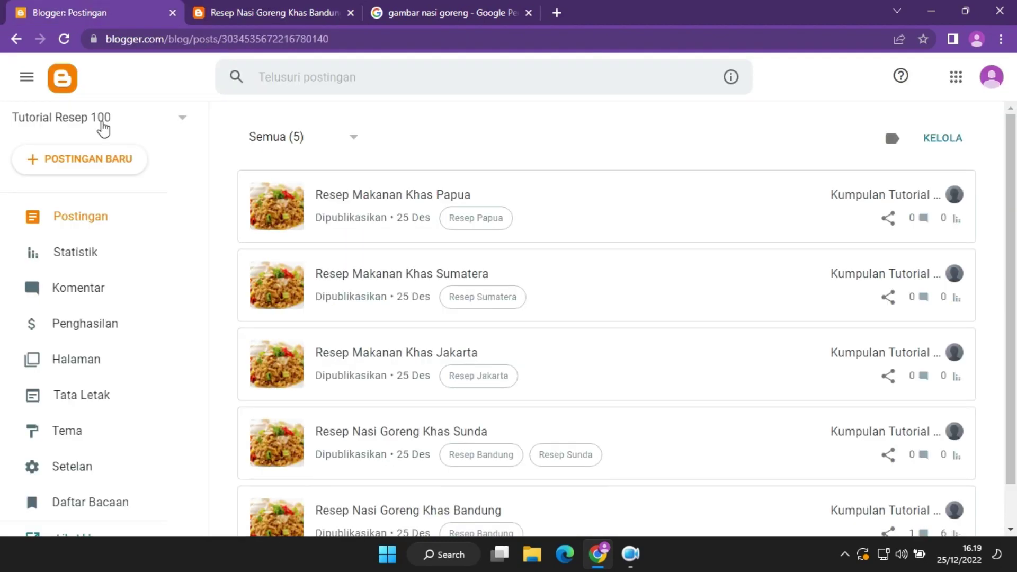
pyautogui.click(114, 434)
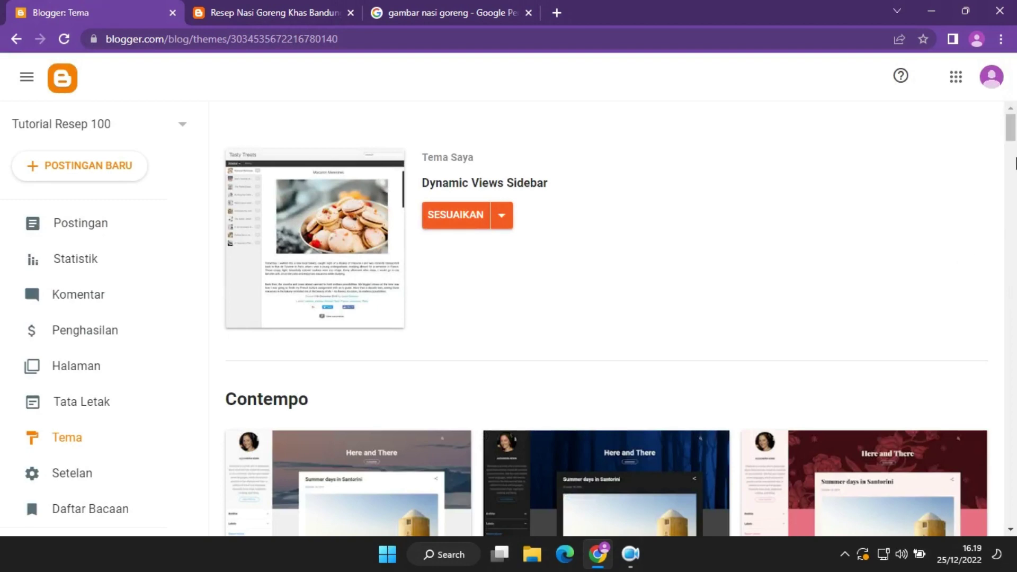
# Apply the Notable Light theme, skipping the backup, then go to the live blog's home page.
pyautogui.scroll(-1, 1012, 129)
pyautogui.moveTo(1013, 130); pyautogui.dragTo(1012, 253)
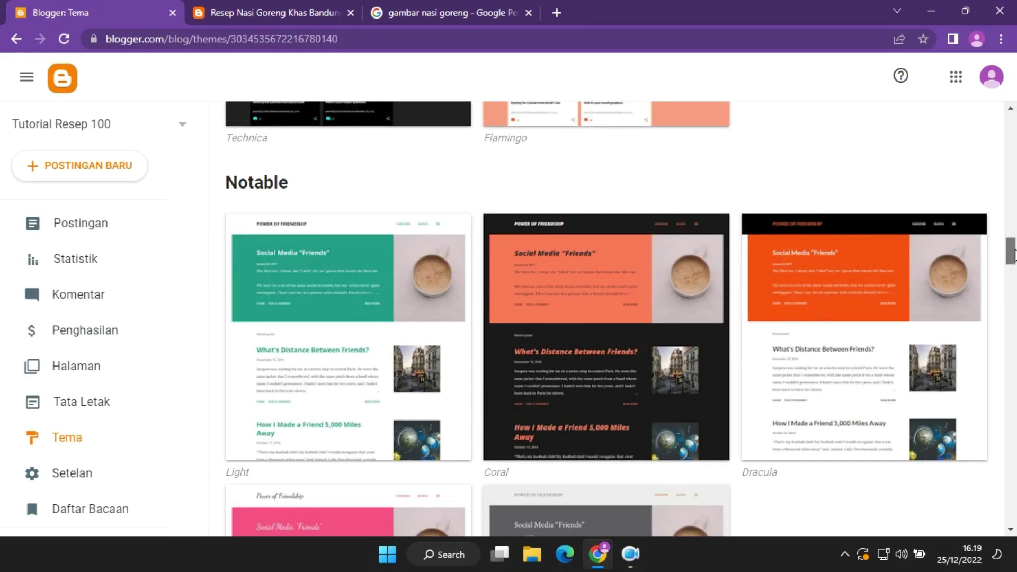
pyautogui.click(374, 293)
pyautogui.scroll(-5, 1015, 241)
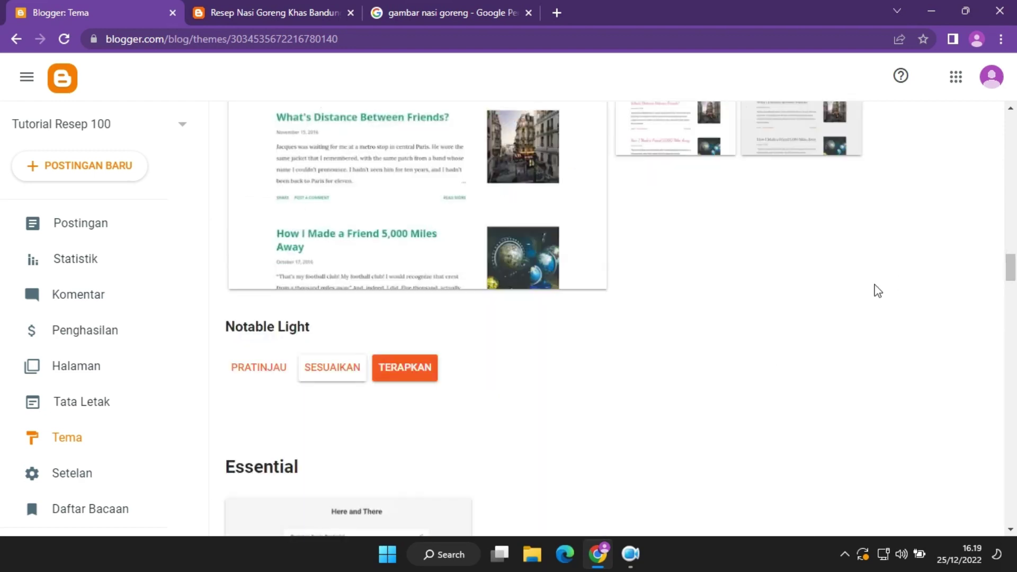
pyautogui.click(422, 372)
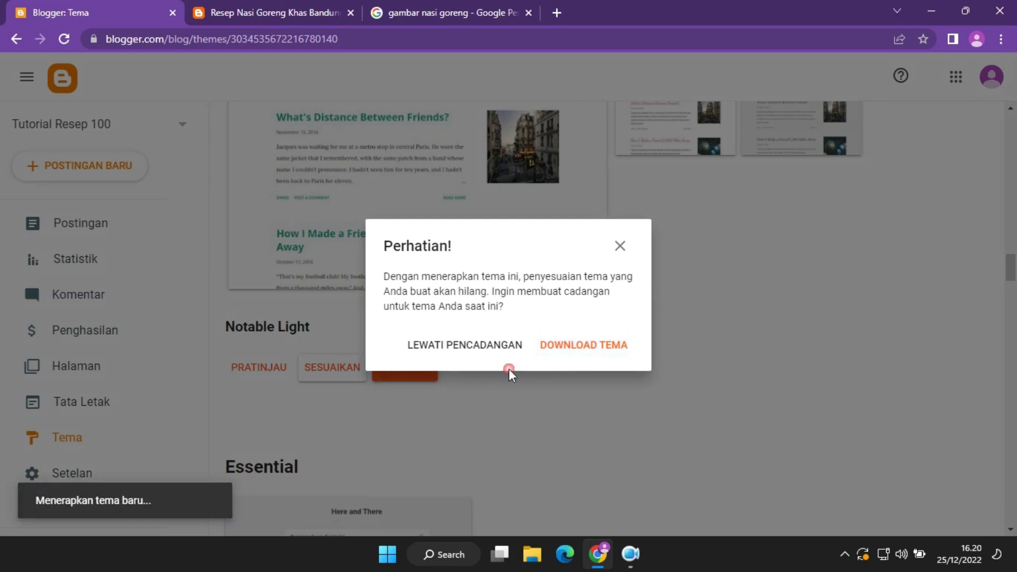
pyautogui.click(440, 351)
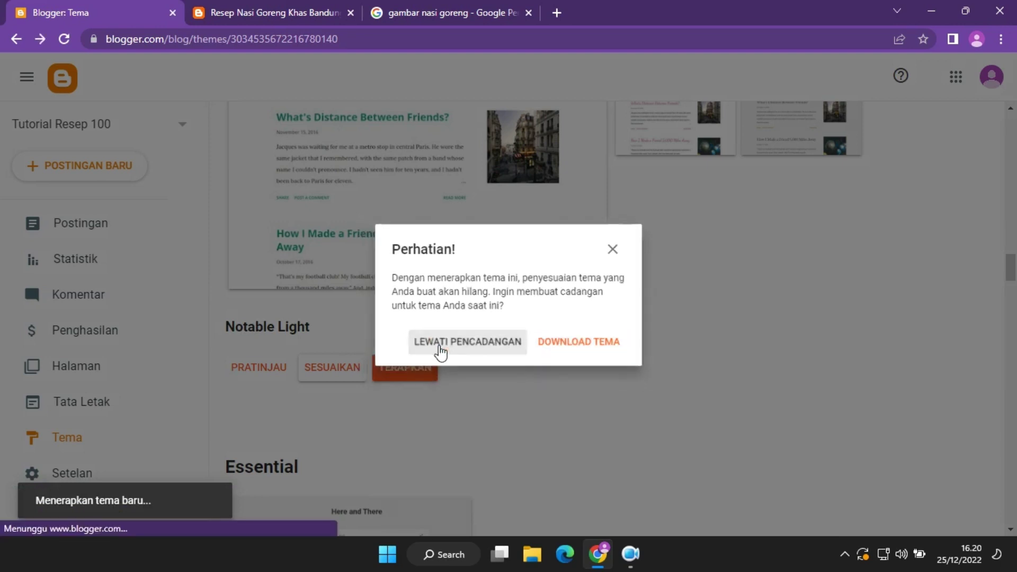
pyautogui.click(262, 3)
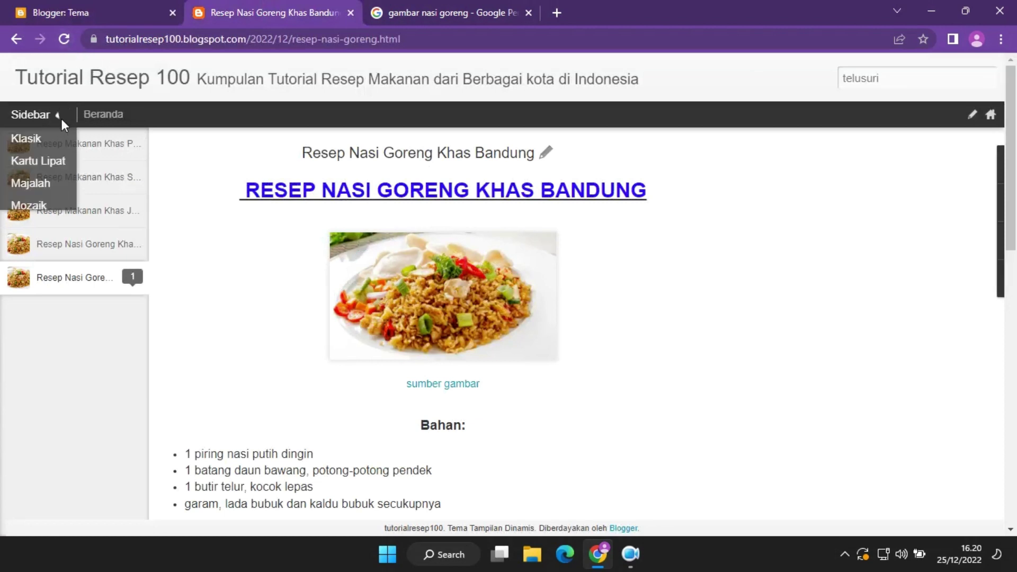
pyautogui.click(104, 116)
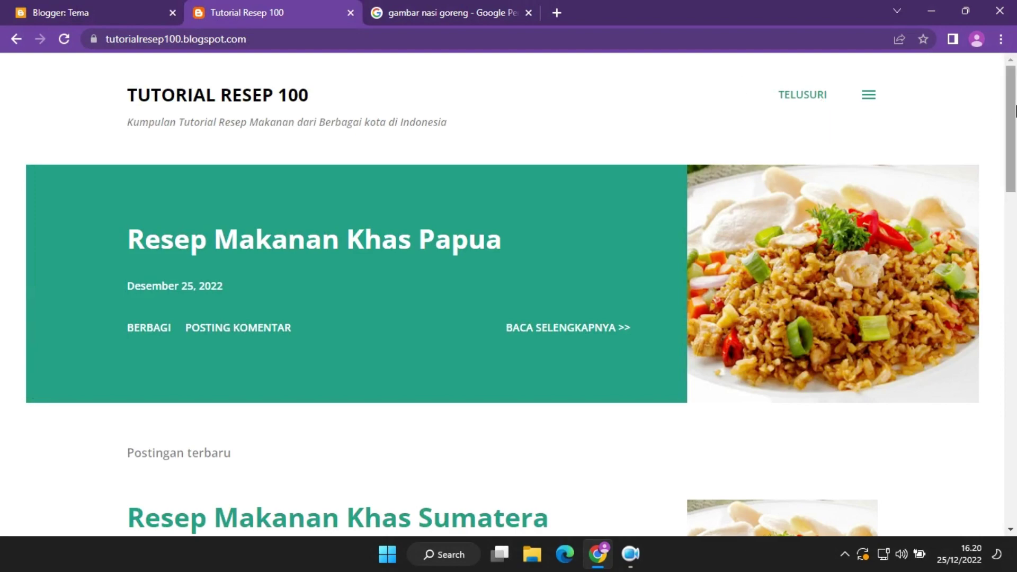
# Open and close the side panel on the Notable Light home page, then go to Setelan.
pyautogui.moveTo(1010, 127)
pyautogui.mouseDown()
pyautogui.moveTo(1014, 473)
pyautogui.moveTo(1010, 133)
pyautogui.mouseUp()
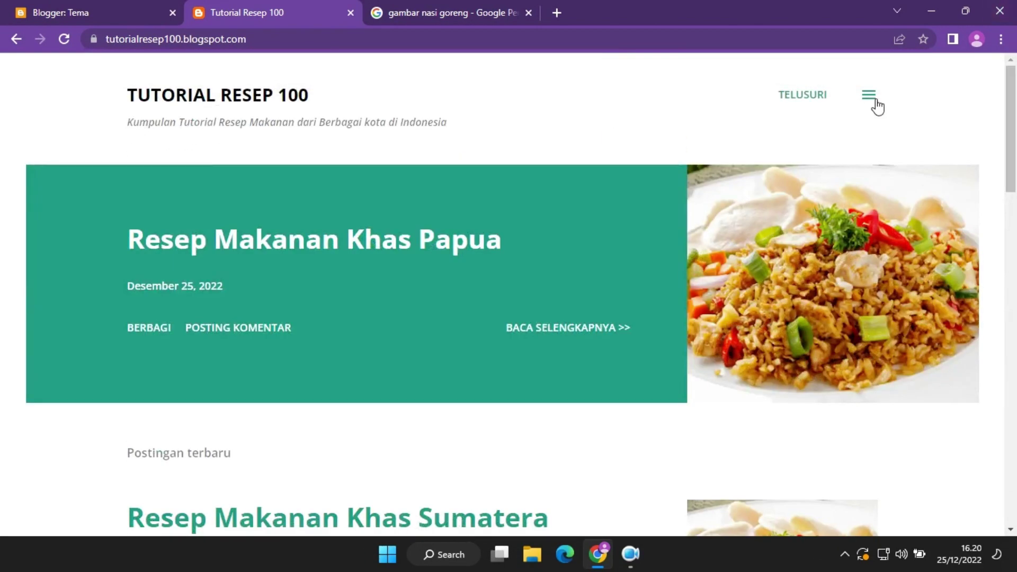
pyautogui.click(873, 98)
pyautogui.click(998, 76)
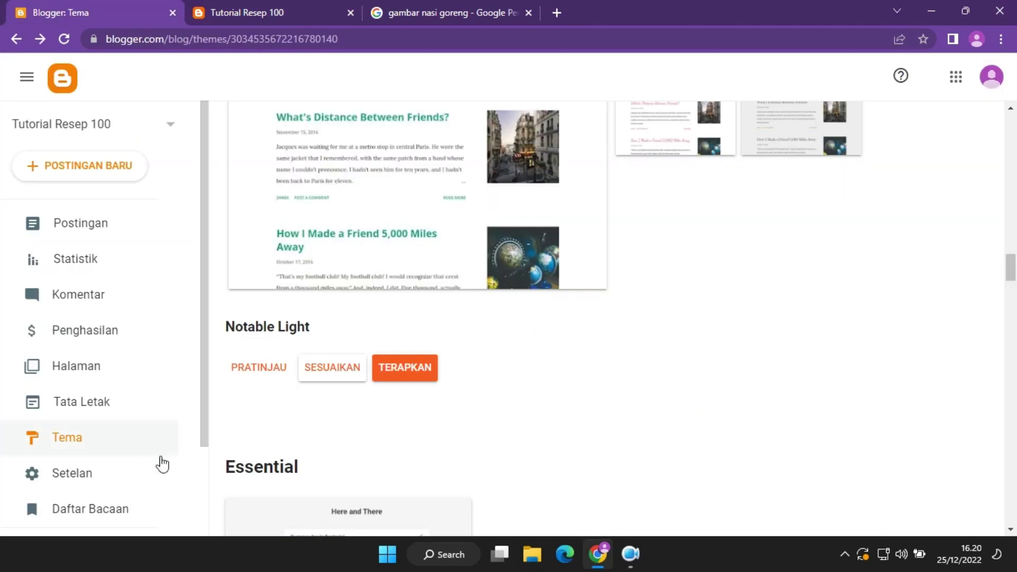
pyautogui.click(109, 482)
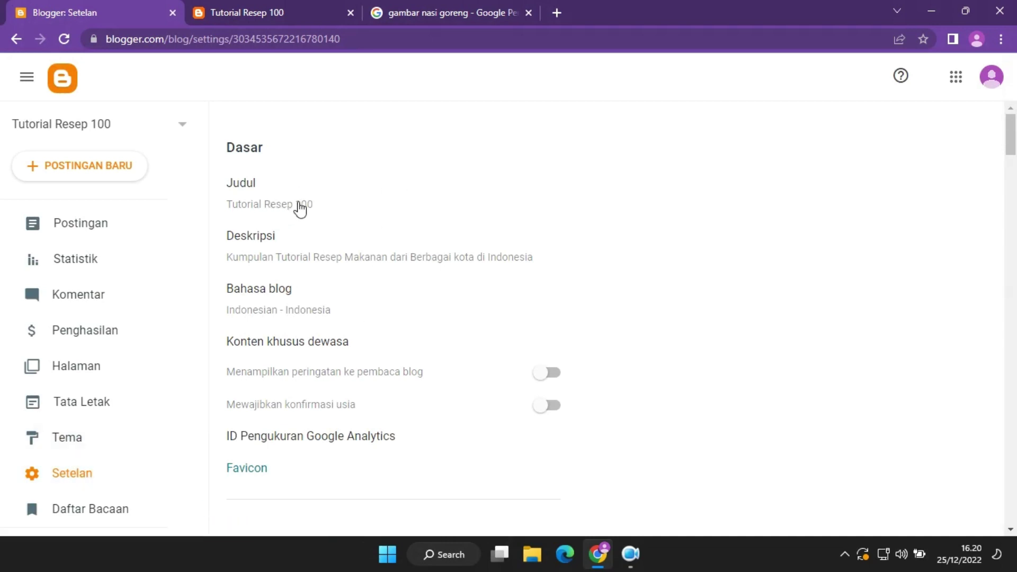
# Open the description and cancel unchanged, browse Daftar Bacaan, then return to Postingan.
pyautogui.click(280, 255)
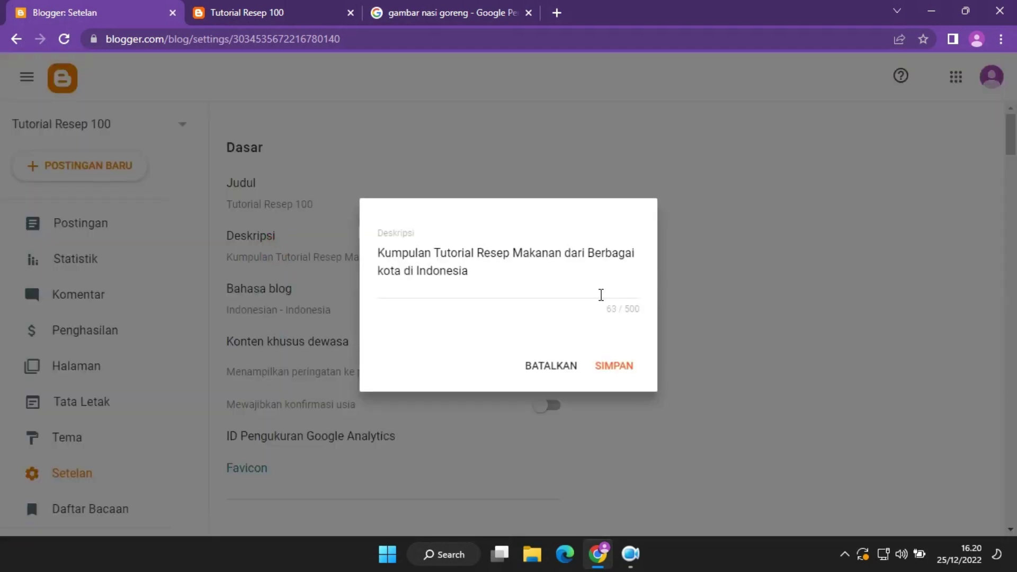
pyautogui.click(559, 371)
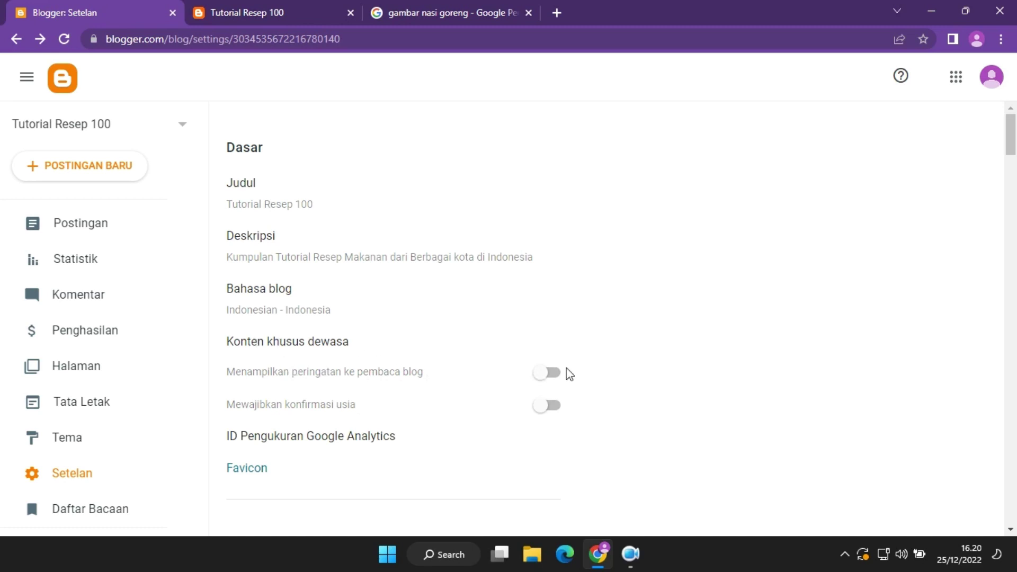
pyautogui.click(119, 507)
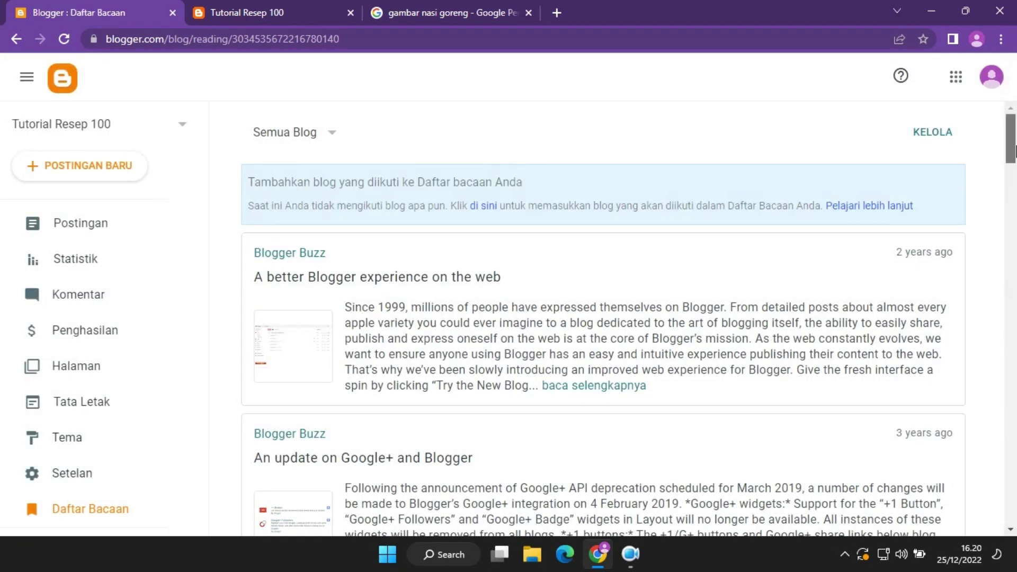
pyautogui.moveTo(1014, 151); pyautogui.dragTo(1013, 71)
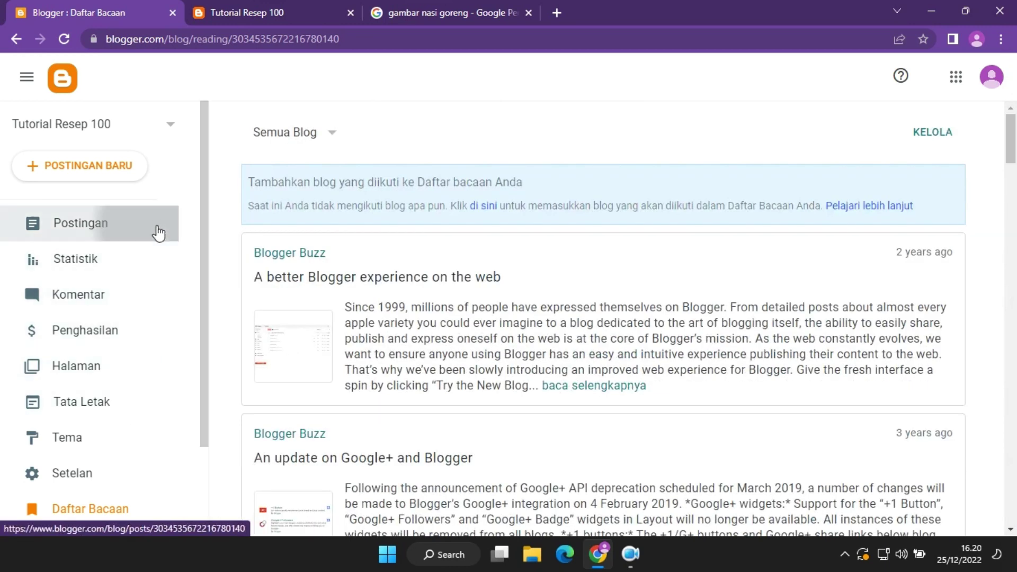
pyautogui.click(157, 230)
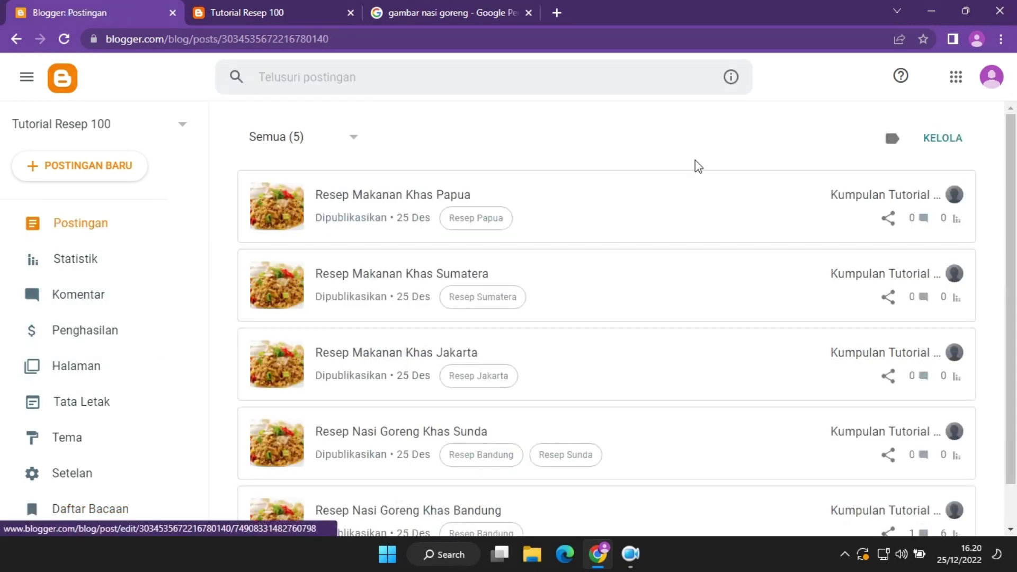
# Browse the live blog's home page in the new theme, opening and closing the side panel.
pyautogui.scroll(-1, 694, 164)
pyautogui.click(630, 566)
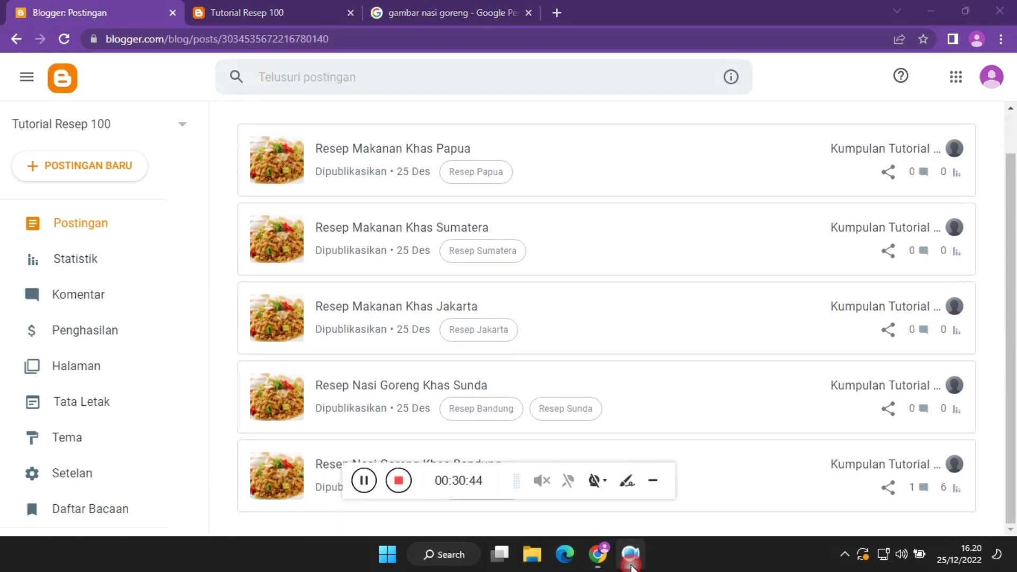
pyautogui.click(631, 566)
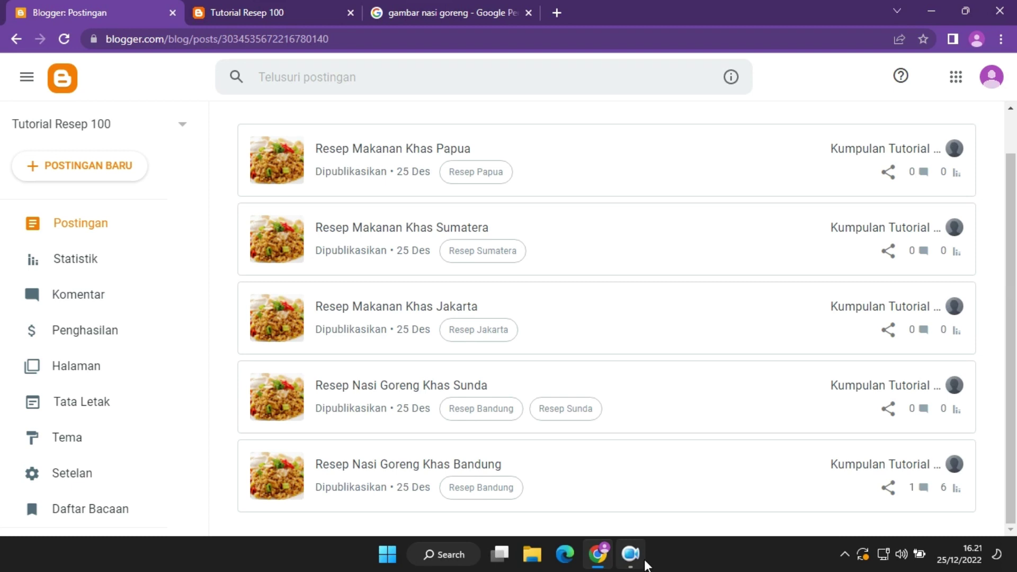
pyautogui.scroll(1, 476, 318)
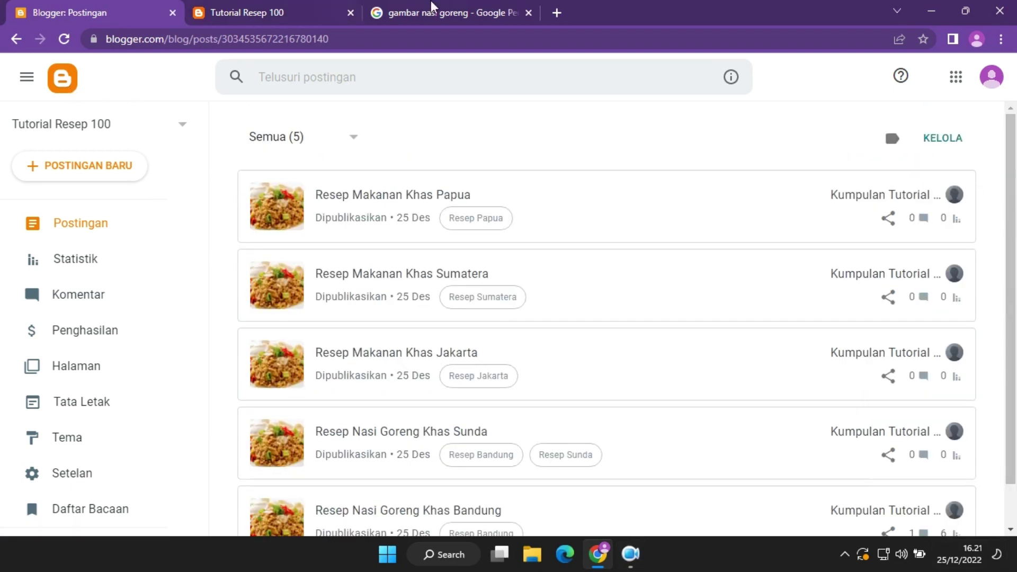
pyautogui.click(257, 7)
pyautogui.scroll(-15, 761, 215)
pyautogui.scroll(12, 756, 229)
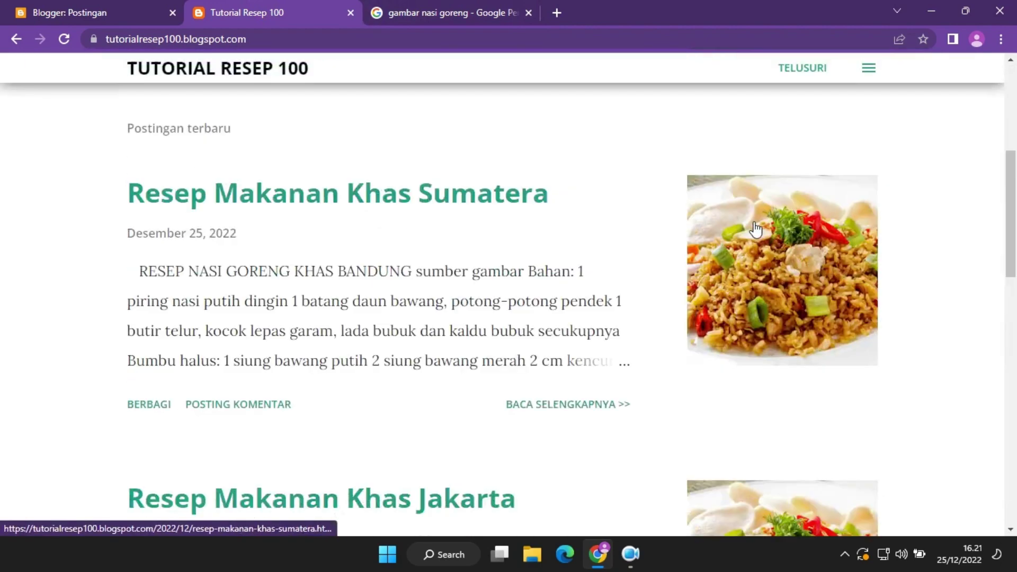
pyautogui.scroll(5, 755, 229)
pyautogui.click(867, 97)
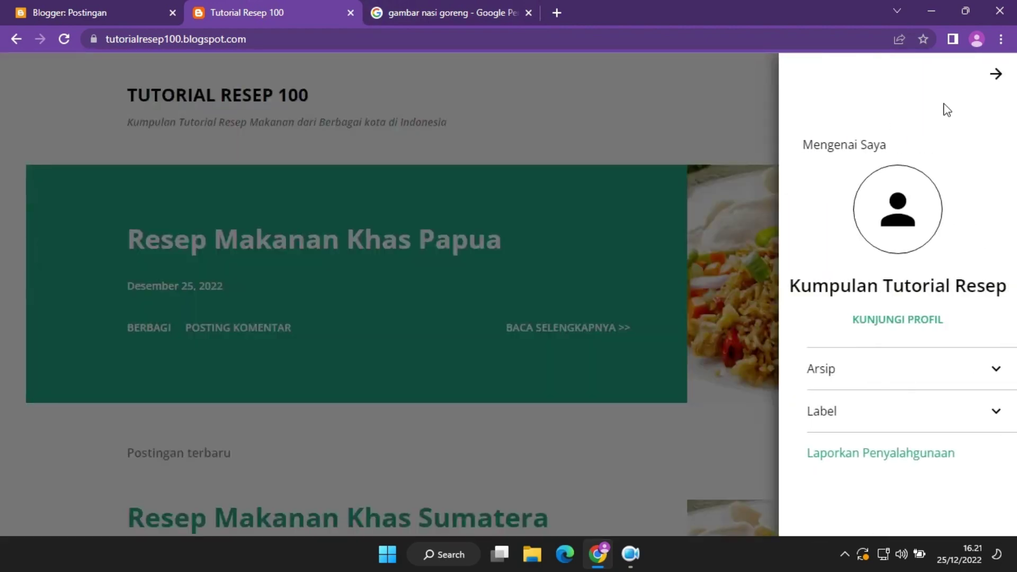
pyautogui.click(996, 74)
# Read the full Resep Makanan Khas Sumatera post, then return to the blog's home page.
pyautogui.scroll(-15, 266, 145)
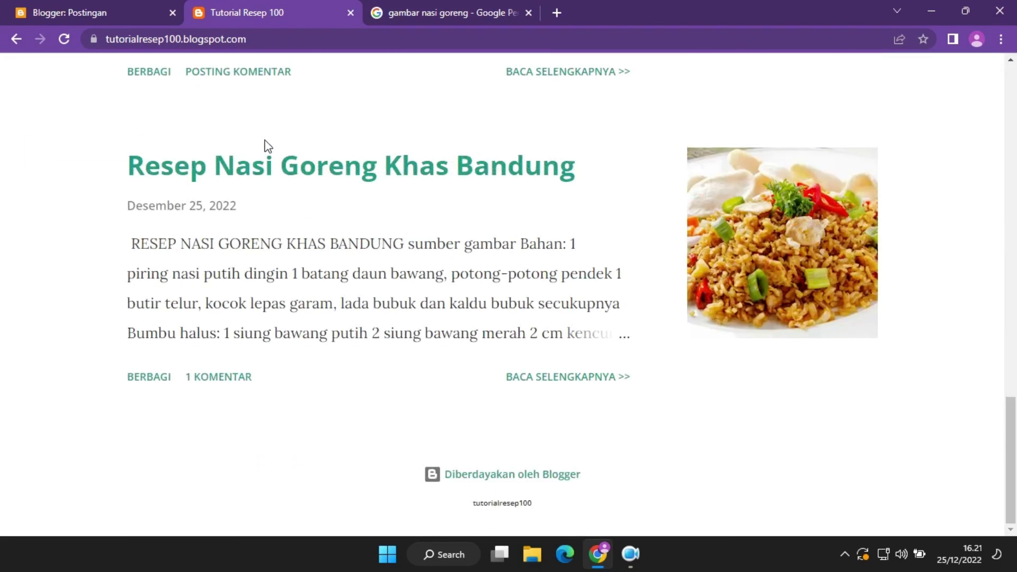
pyautogui.scroll(15, 266, 146)
pyautogui.moveTo(1013, 145); pyautogui.dragTo(1015, 217)
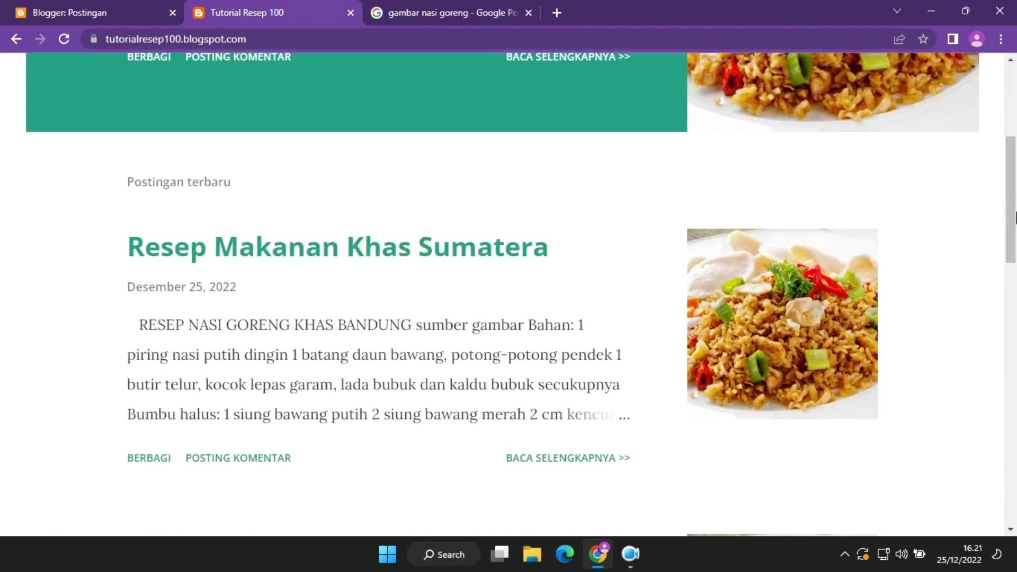
pyautogui.click(561, 455)
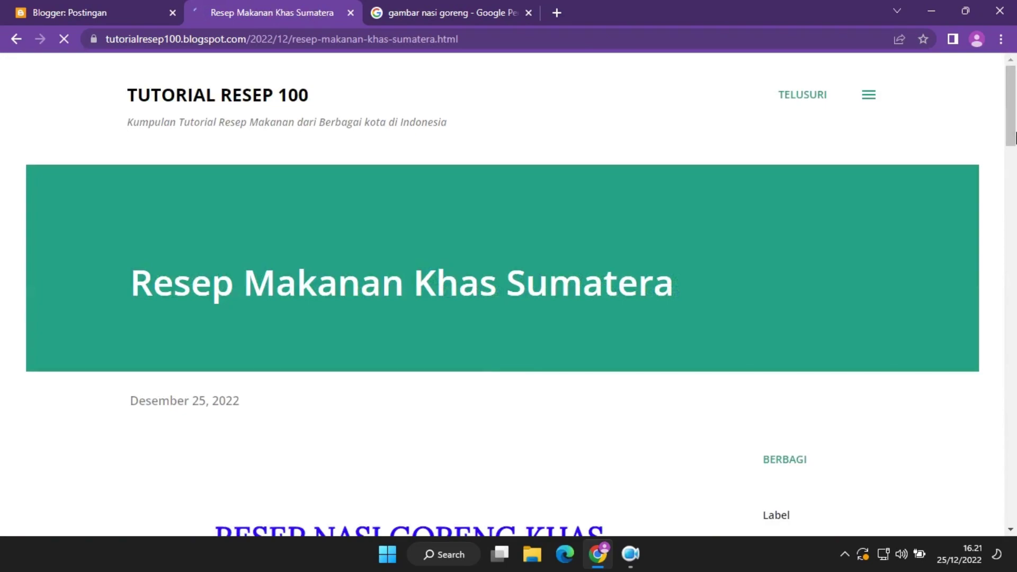
pyautogui.moveTo(1015, 137); pyautogui.dragTo(1015, 109)
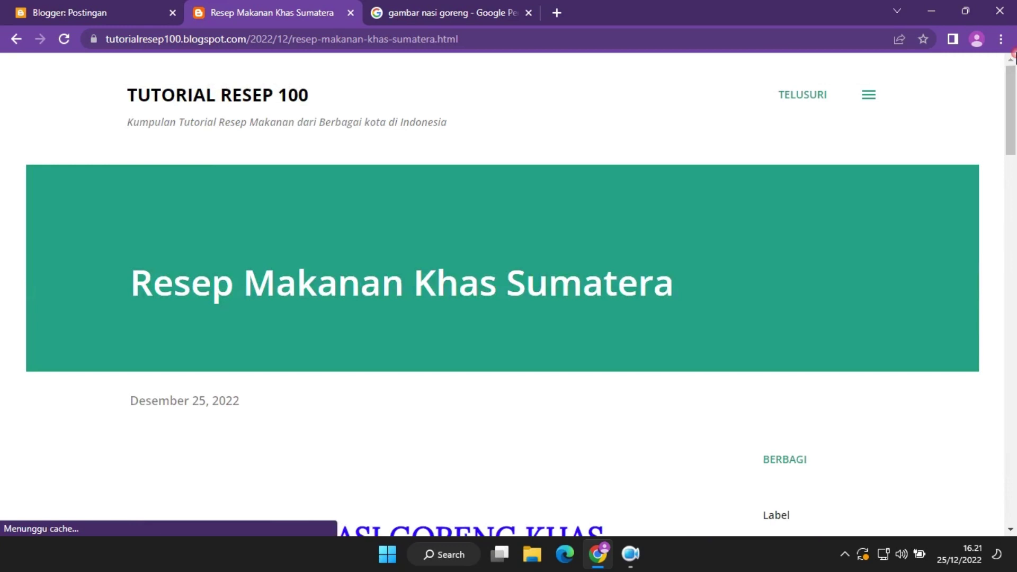
pyautogui.click(148, 108)
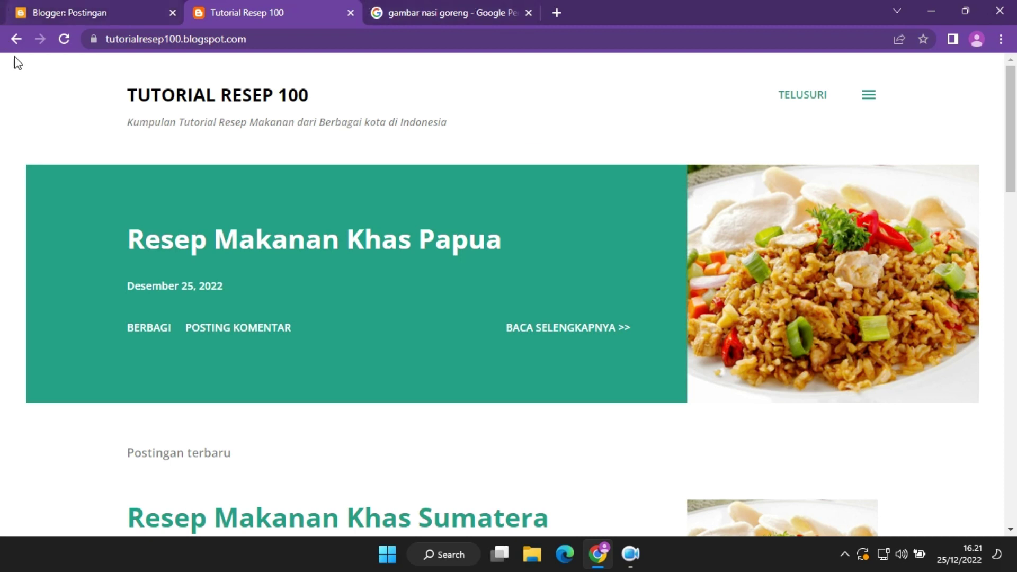
# Go back to the blog's home page and close the Google Images tab.
pyautogui.click(17, 39)
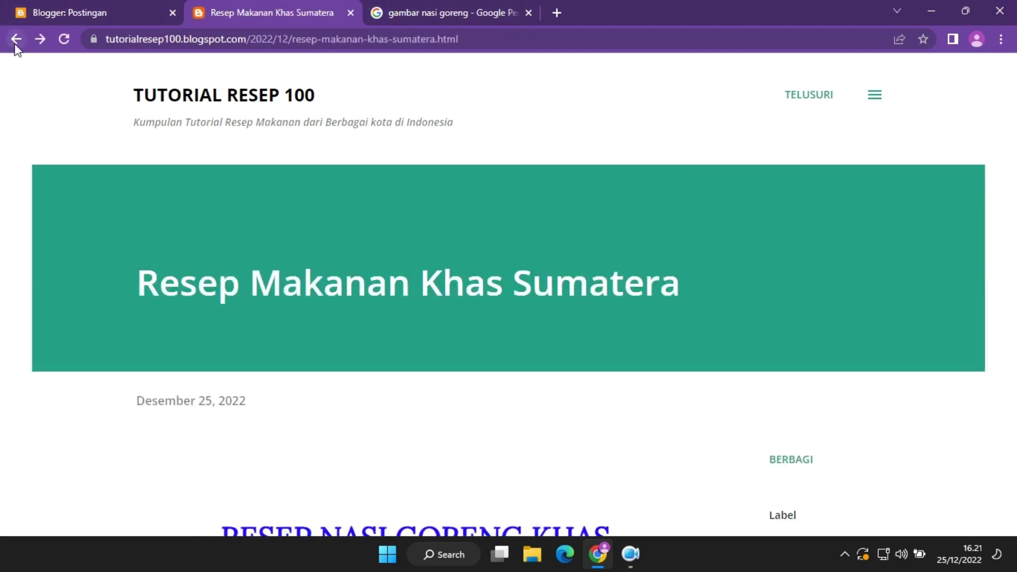
pyautogui.click(17, 43)
pyautogui.scroll(5, 309, 157)
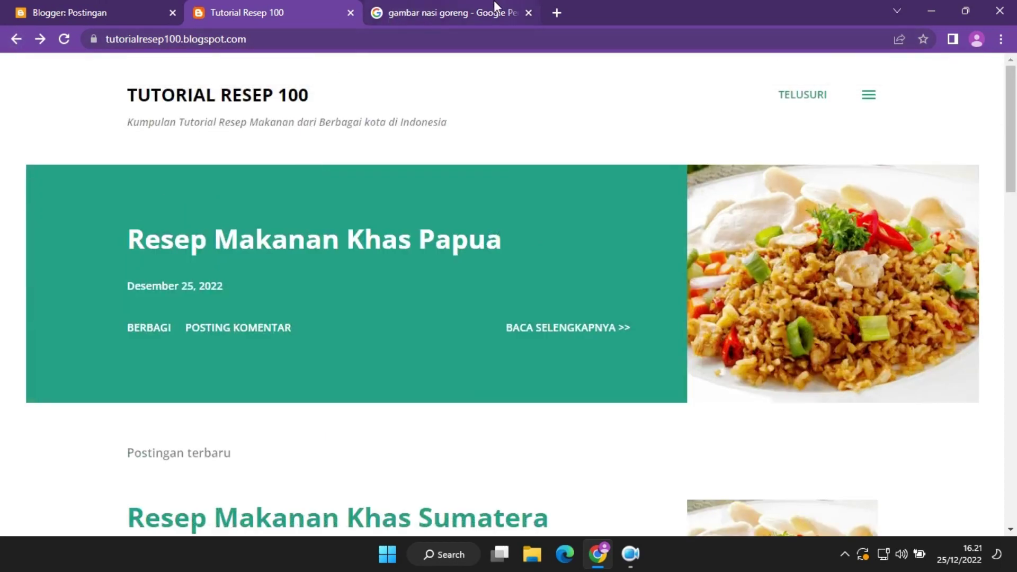
pyautogui.click(497, 1)
pyautogui.click(528, 12)
# In the Blogger posts dashboard, open the blog's Statistik page.
pyautogui.click(116, 12)
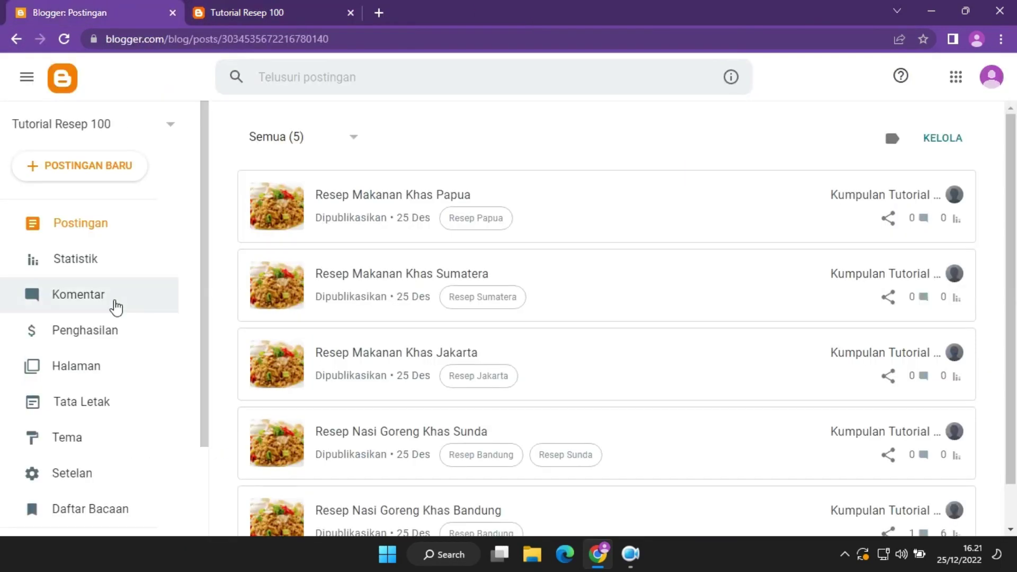
pyautogui.scroll(-2, 117, 306)
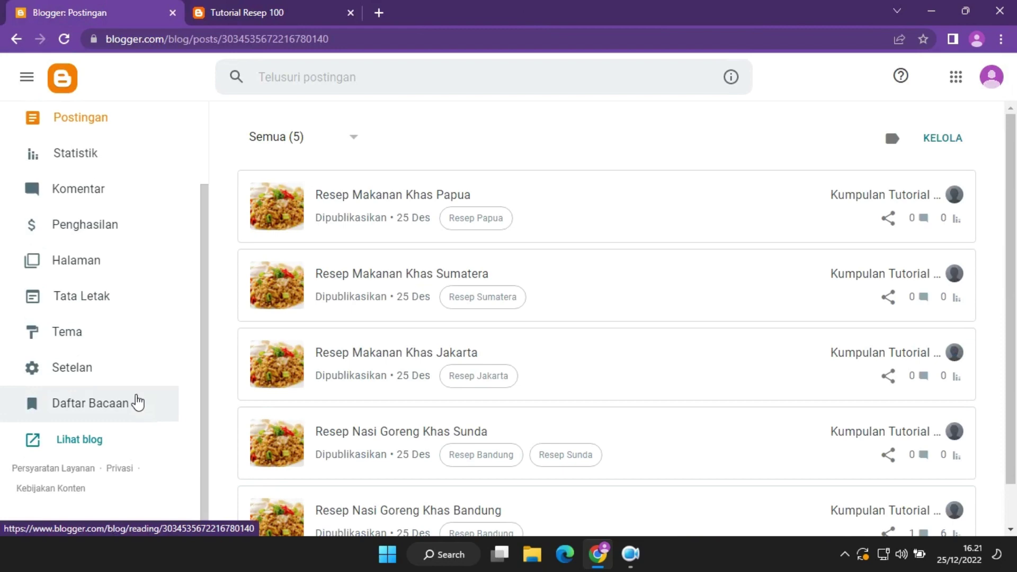
pyautogui.scroll(2, 138, 371)
pyautogui.click(140, 257)
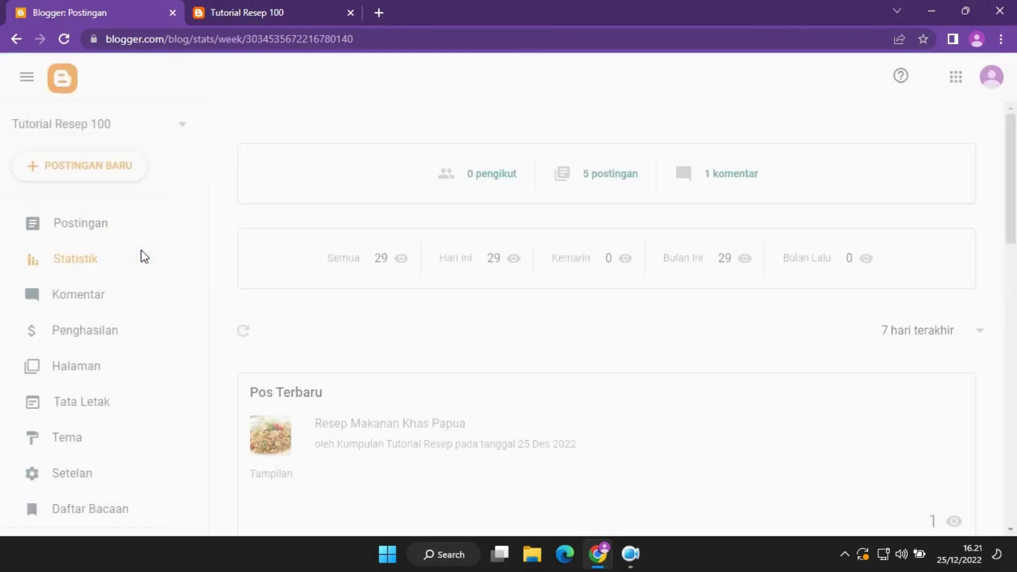
# Check the 29 total views and today's count on Statistik, then return to Postingan.
pyautogui.scroll(-10, 425, 415)
pyautogui.scroll(10, 425, 416)
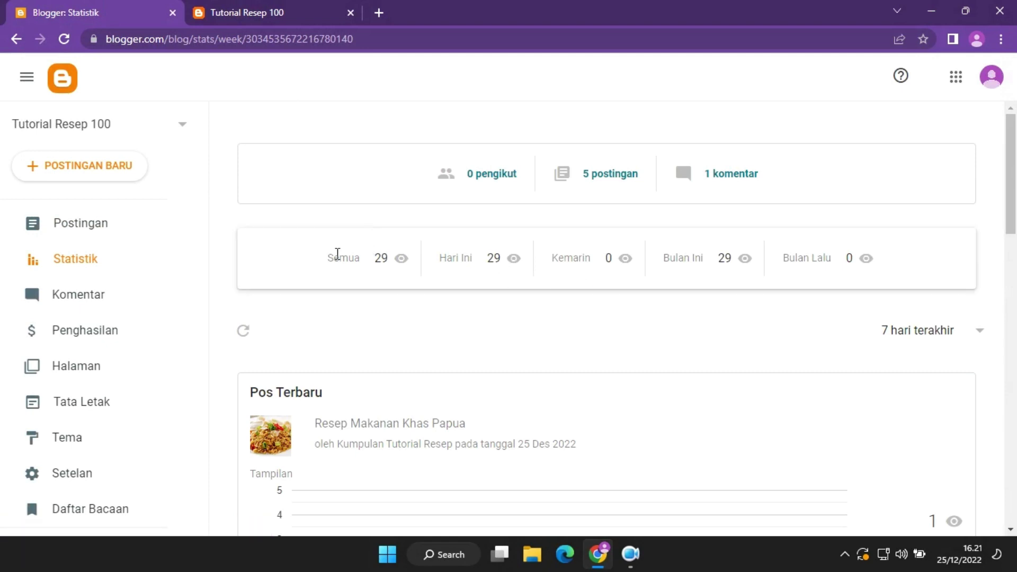
pyautogui.moveTo(338, 255); pyautogui.dragTo(445, 272)
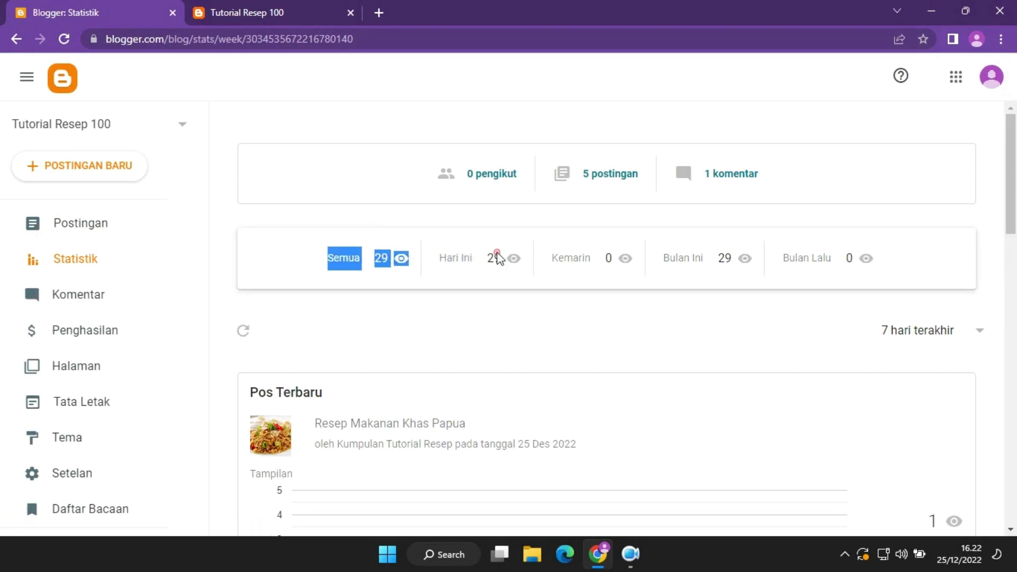
pyautogui.click(439, 254)
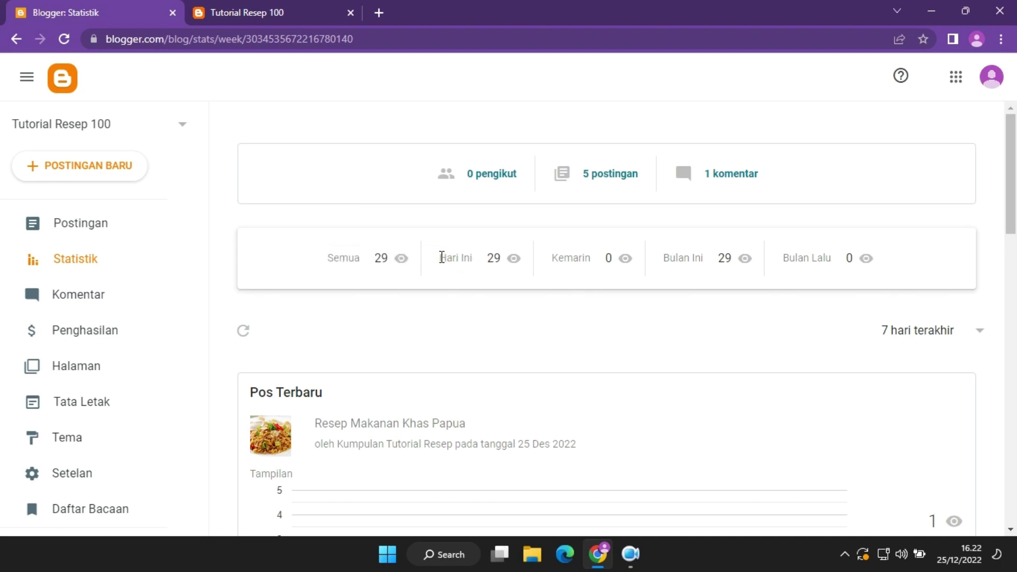
pyautogui.moveTo(441, 257); pyautogui.dragTo(529, 257)
pyautogui.click(551, 265)
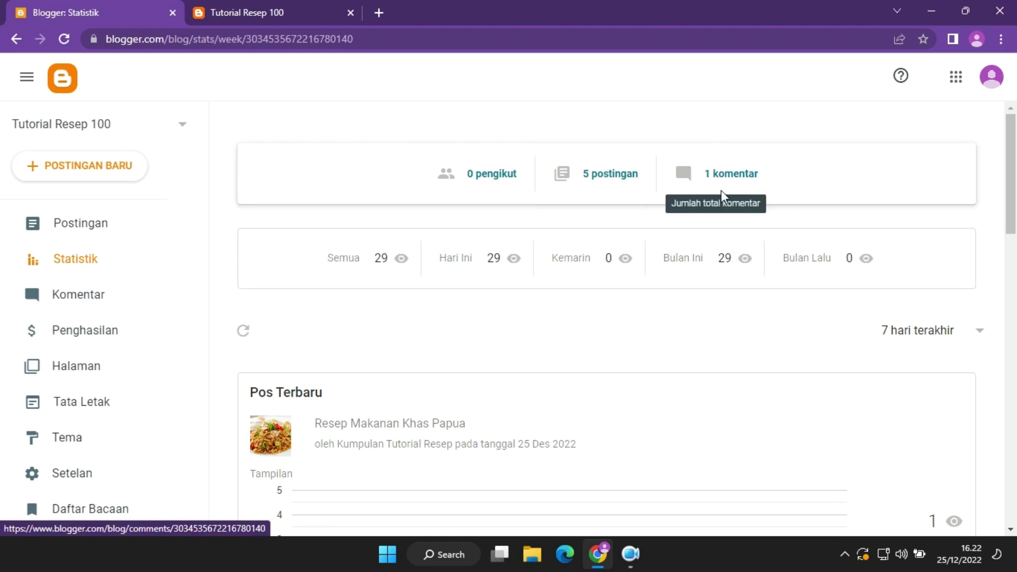
pyautogui.scroll(-15, 391, 370)
pyautogui.moveTo(1011, 430); pyautogui.dragTo(1014, 312)
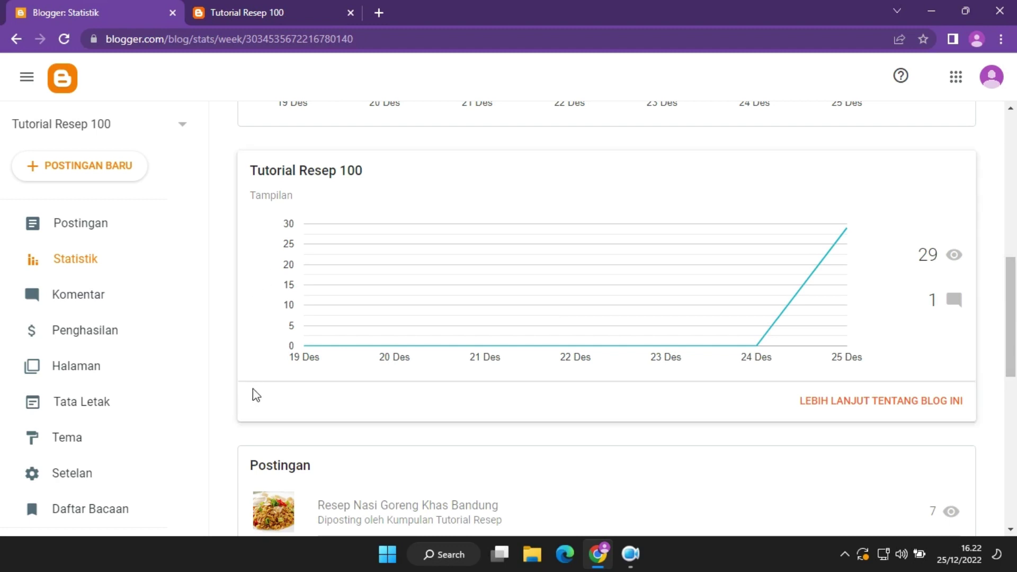
pyautogui.click(148, 235)
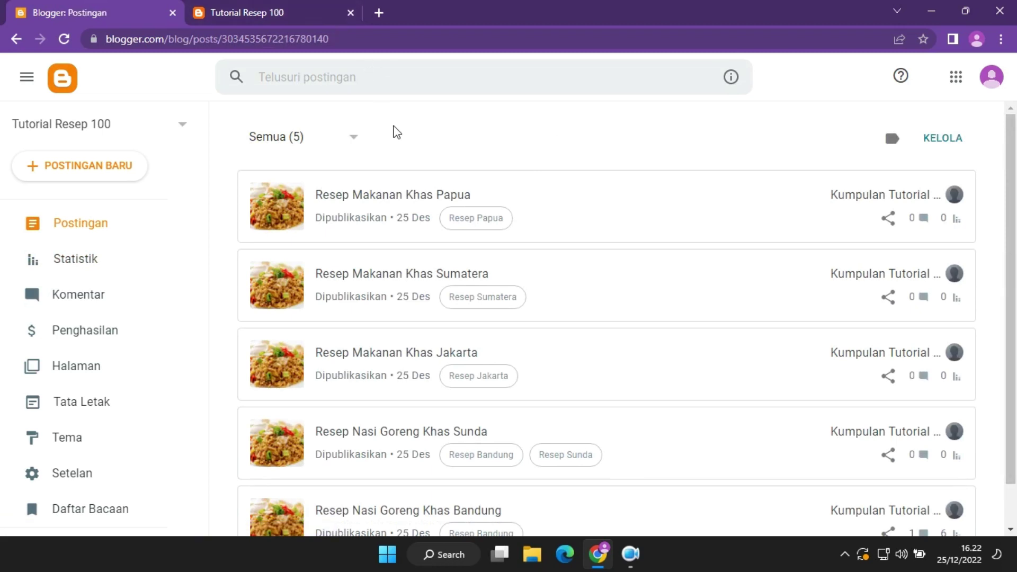
# Glance at the live blog and the empty Halaman section, then open a blank new tab.
pyautogui.scroll(-1, 545, 293)
pyautogui.scroll(1, 548, 294)
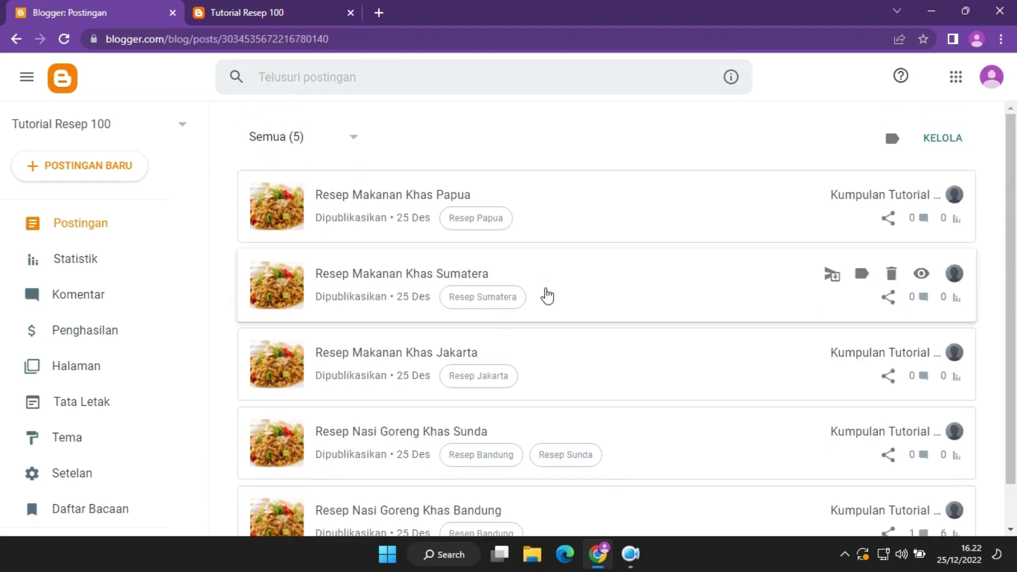
pyautogui.click(302, 3)
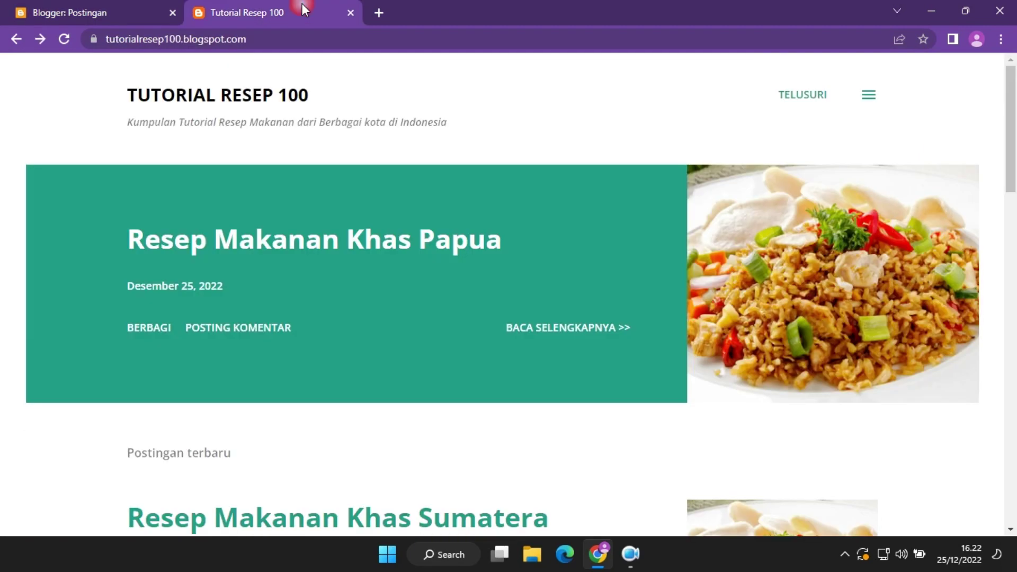
pyautogui.click(168, 1)
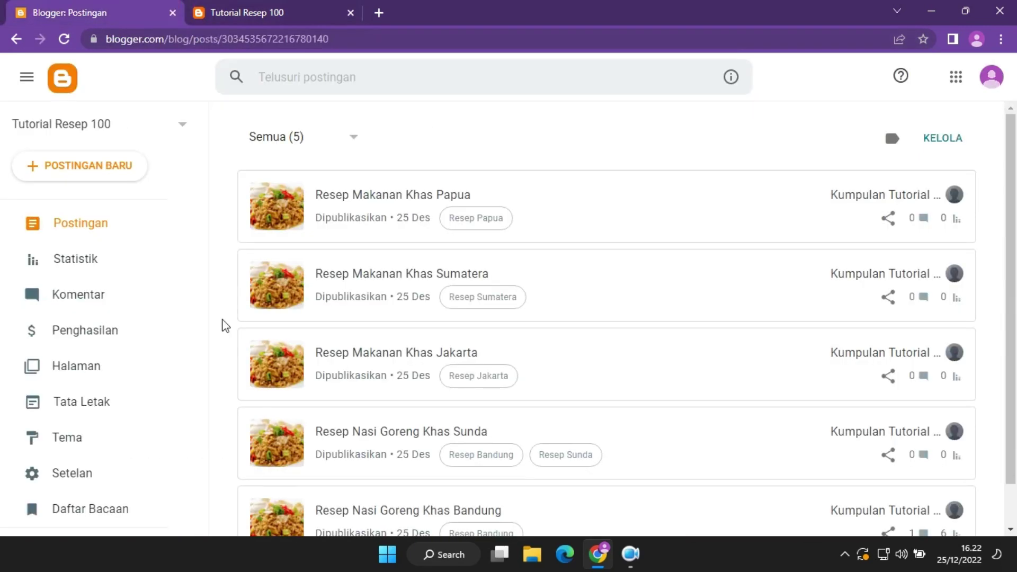
pyautogui.click(130, 371)
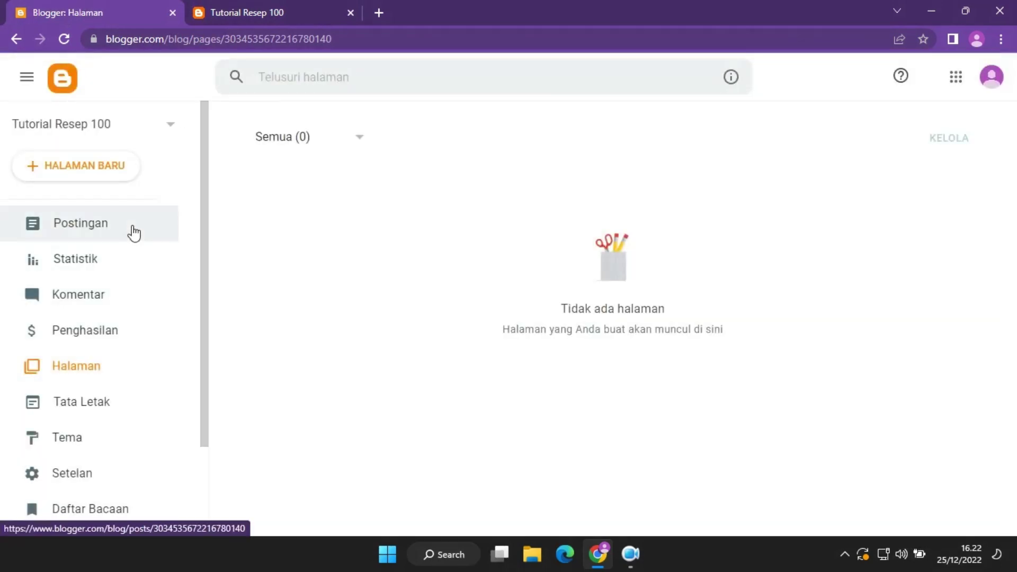
pyautogui.click(132, 226)
pyautogui.click(378, 12)
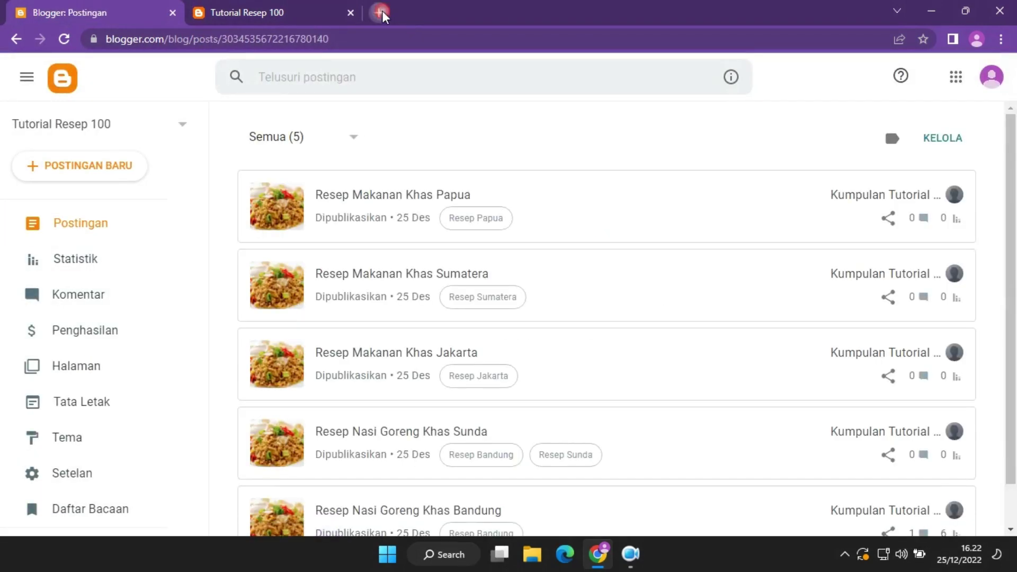
pyautogui.click(399, 33)
# Go to 19adm.com and skim its home page.
pyautogui.write('1')
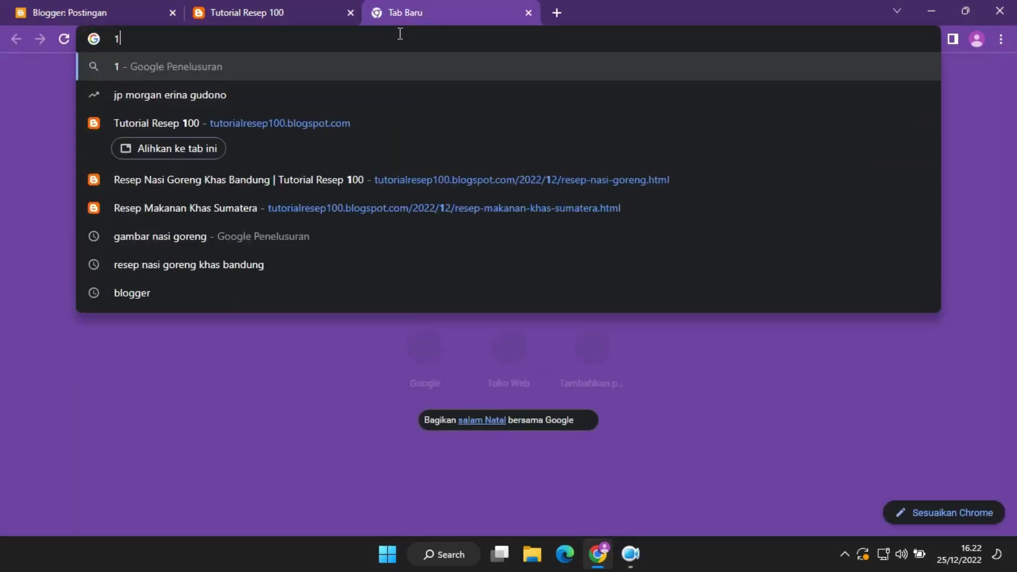
pyautogui.write('9adm.com')
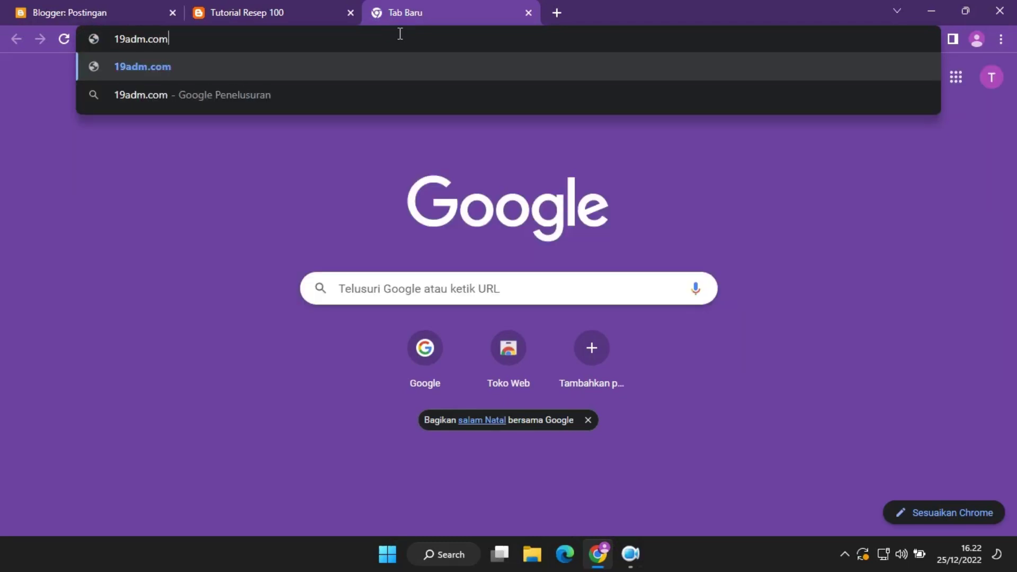
pyautogui.press('Return')
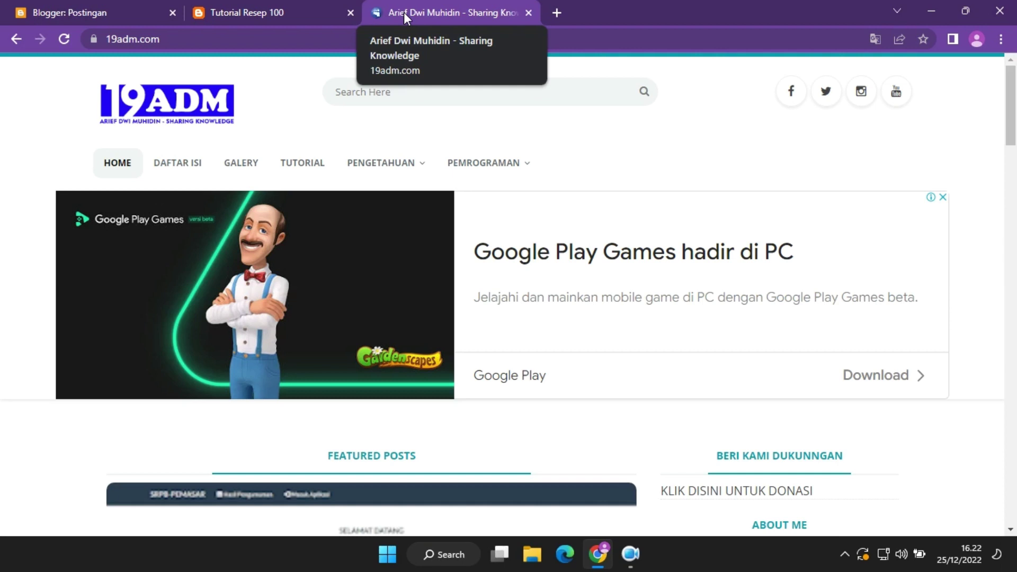
pyautogui.scroll(-1, 1015, 110)
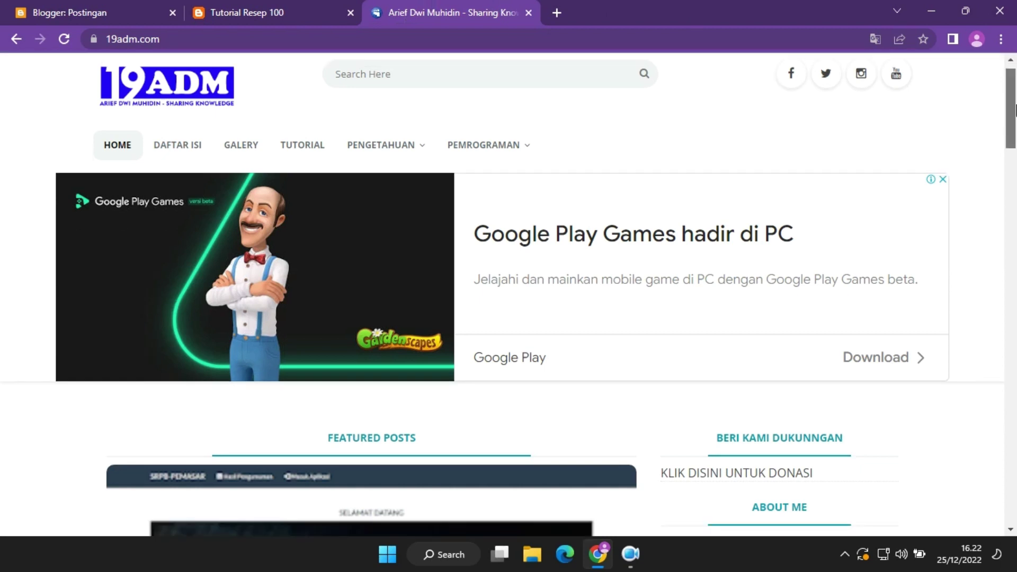
pyautogui.scroll(-1, 1015, 109)
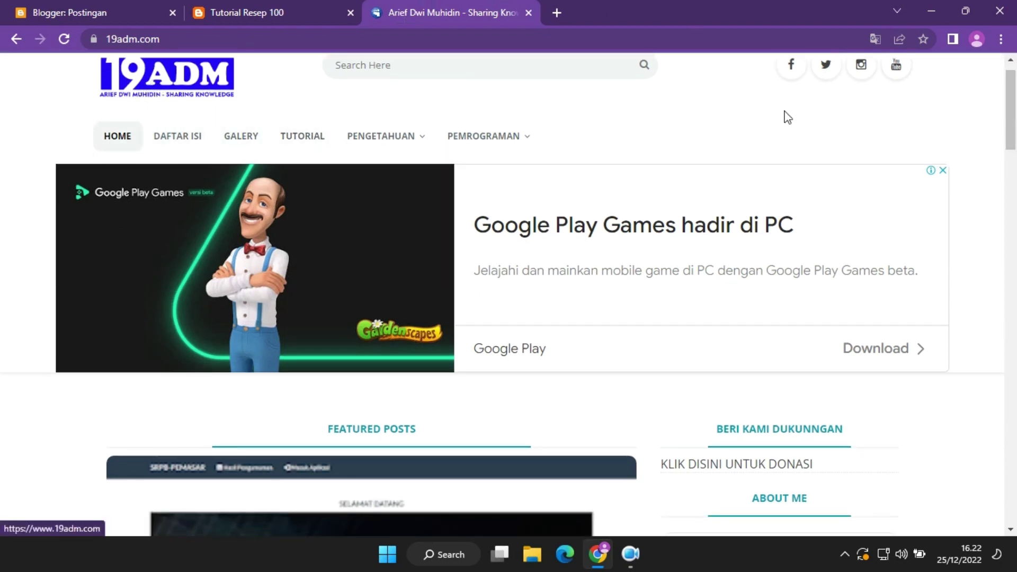
pyautogui.scroll(1, 1015, 117)
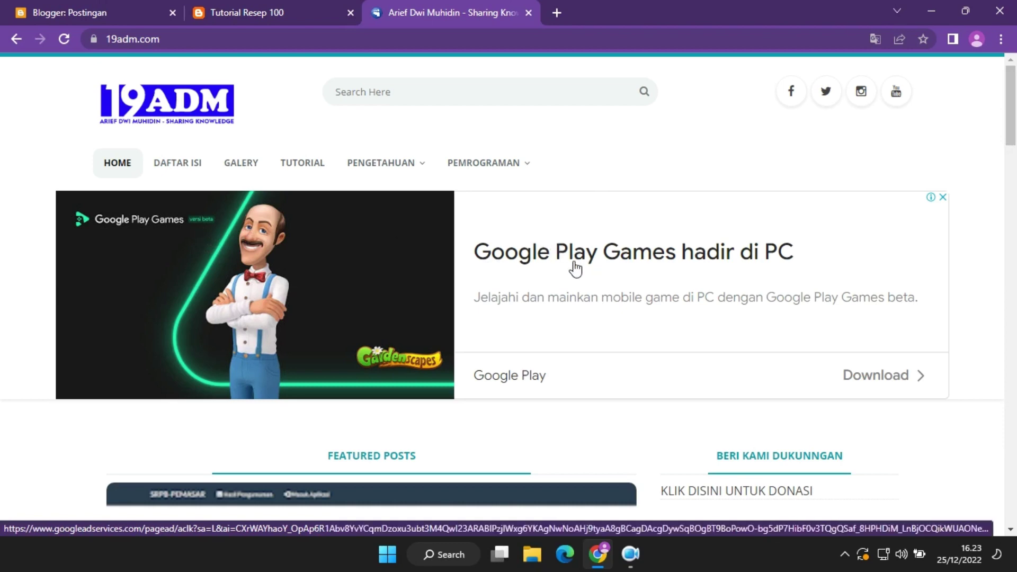
# Load more 19adm.com posts with LOAD MORE, then return to the top.
pyautogui.scroll(-5, 1015, 162)
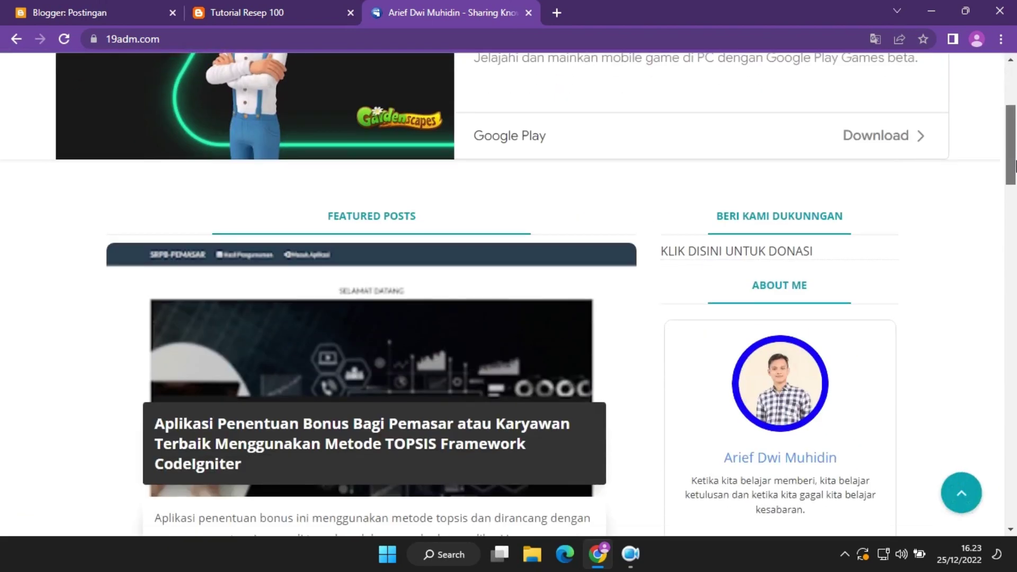
pyautogui.moveTo(1014, 165); pyautogui.dragTo(1014, 343)
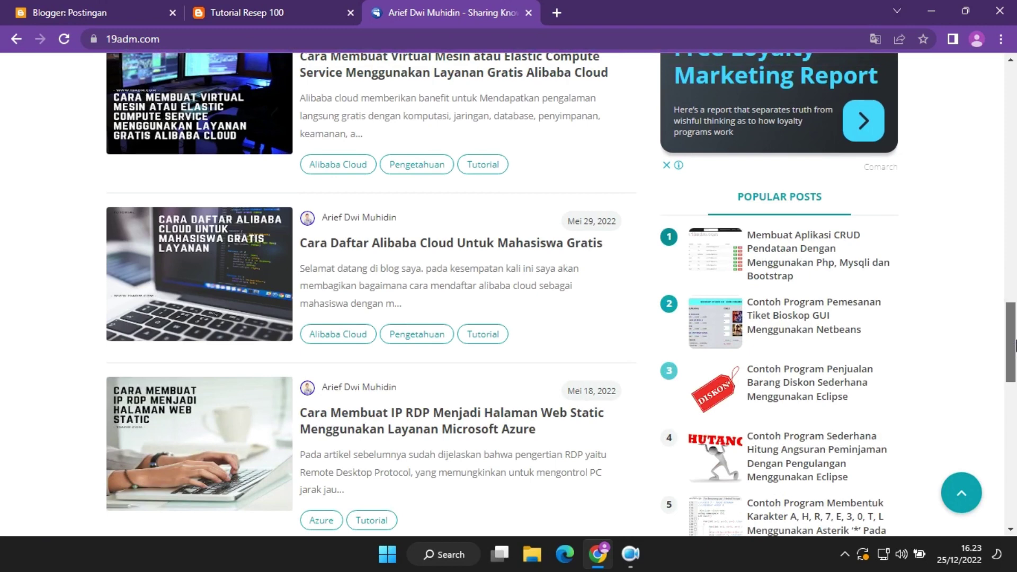
pyautogui.moveTo(1015, 344); pyautogui.dragTo(1015, 396)
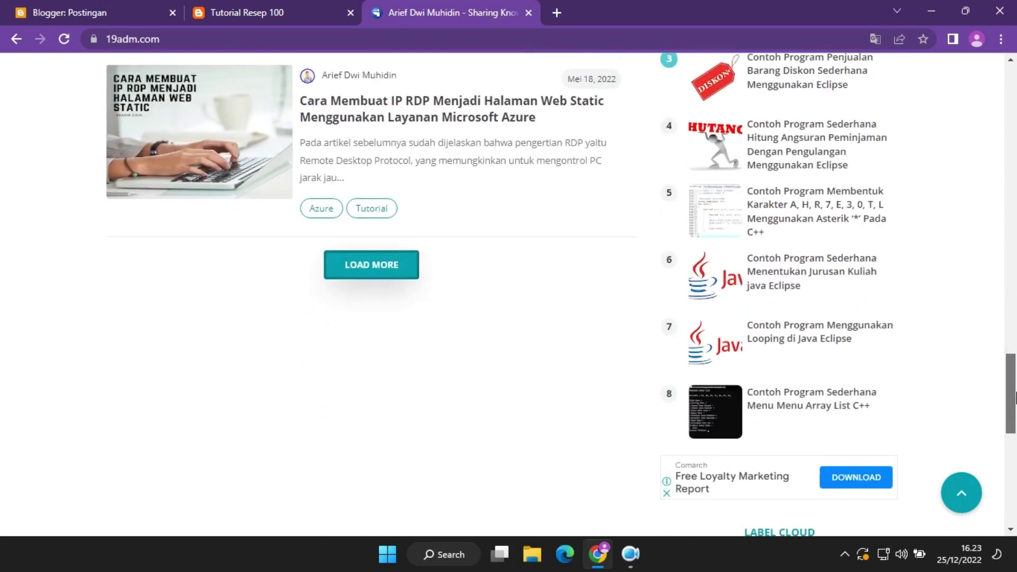
pyautogui.click(367, 263)
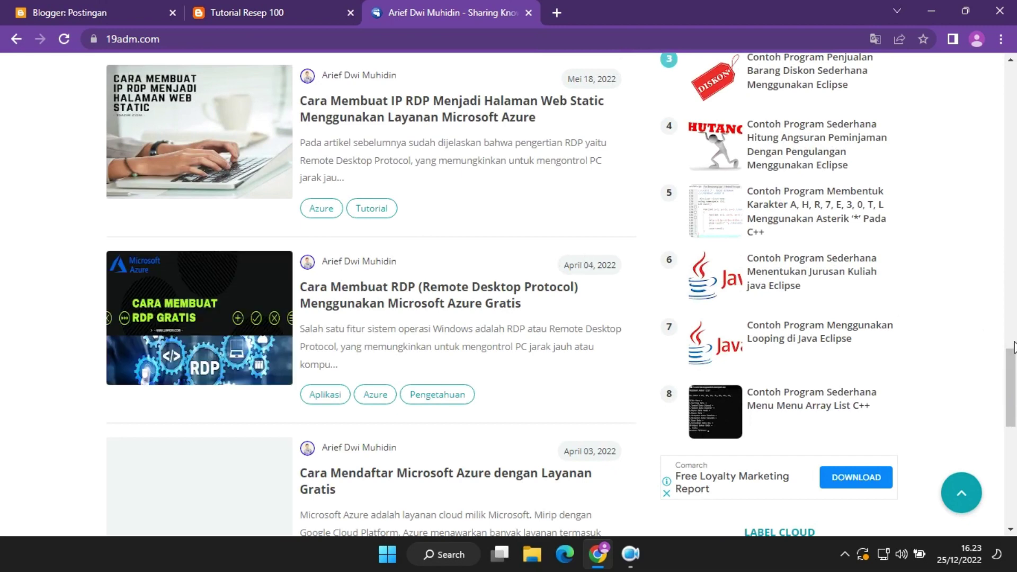
pyautogui.moveTo(1014, 383); pyautogui.dragTo(1015, 452)
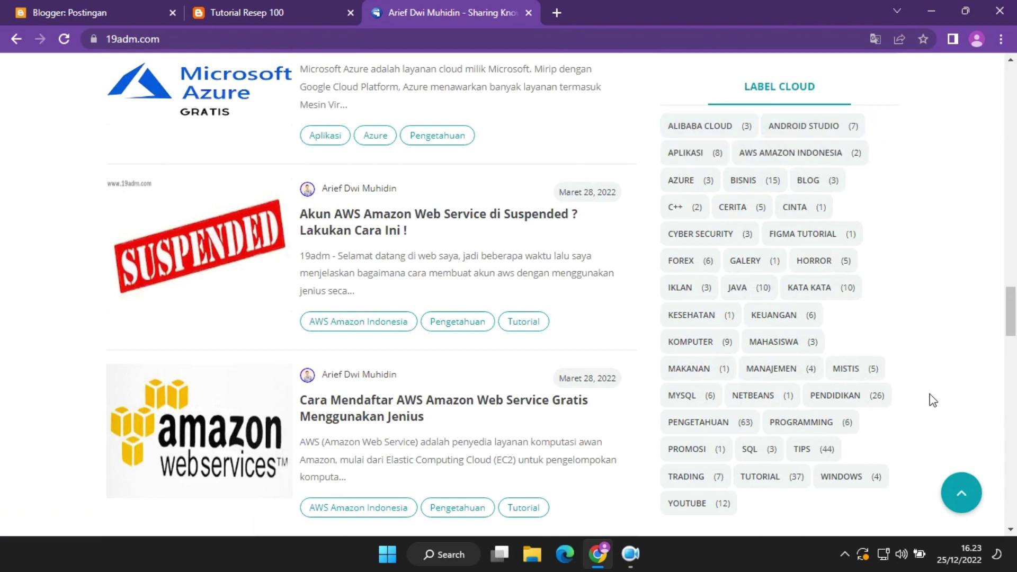
pyautogui.moveTo(1015, 318); pyautogui.dragTo(1014, 410)
pyautogui.moveTo(1014, 472); pyautogui.dragTo(1014, 87)
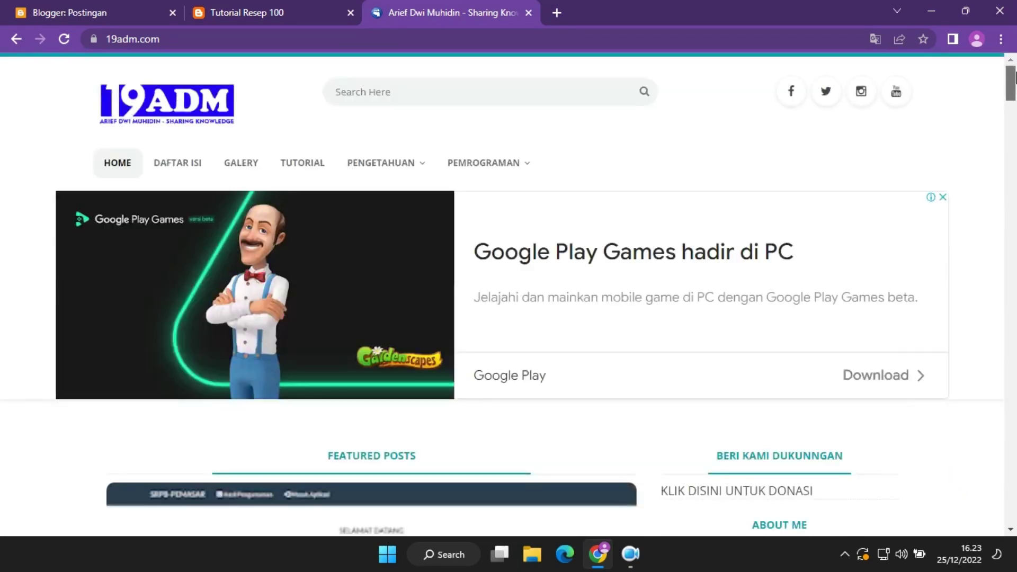
# Open the 19adm.com table of contents page and dismiss the translation prompt.
pyautogui.click(172, 168)
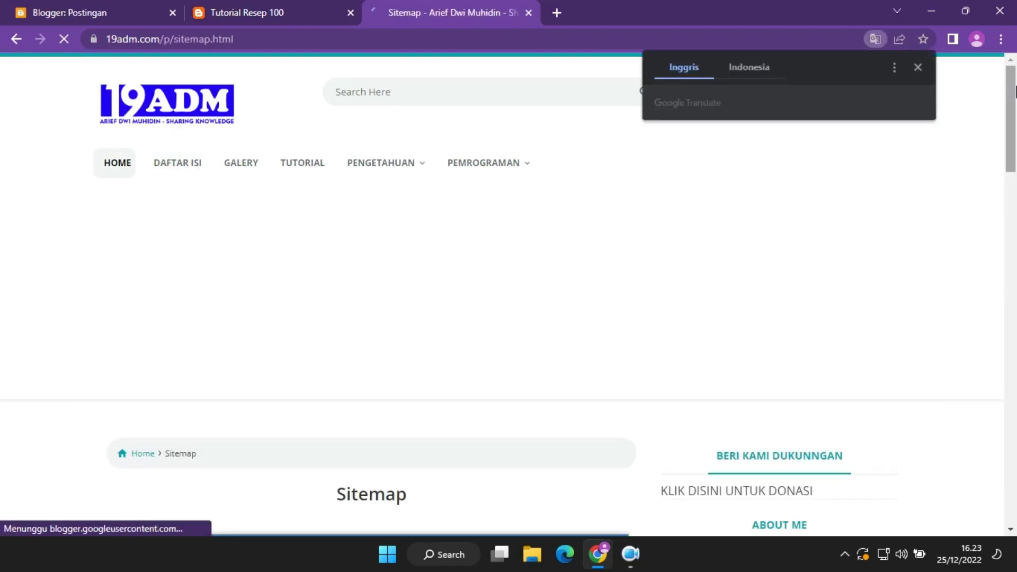
pyautogui.click(917, 65)
pyautogui.moveTo(1011, 102); pyautogui.dragTo(1015, 190)
# Expand the ANDROID STUDIO, APLIKASI, AWS AMAZON INDONESIA, AZURE and PENGETAHUAN sitemap categories.
pyautogui.click(178, 117)
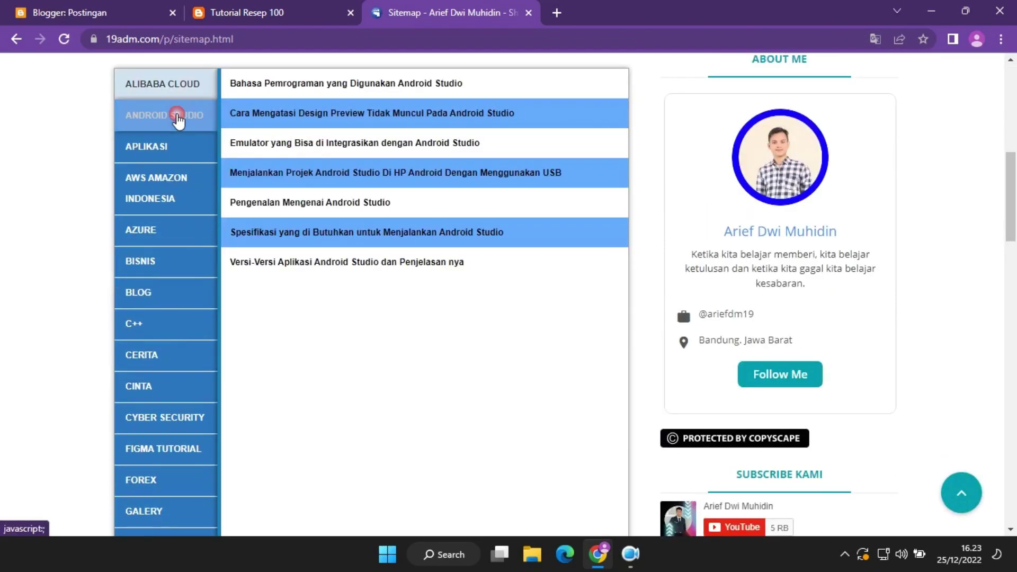
pyautogui.click(172, 151)
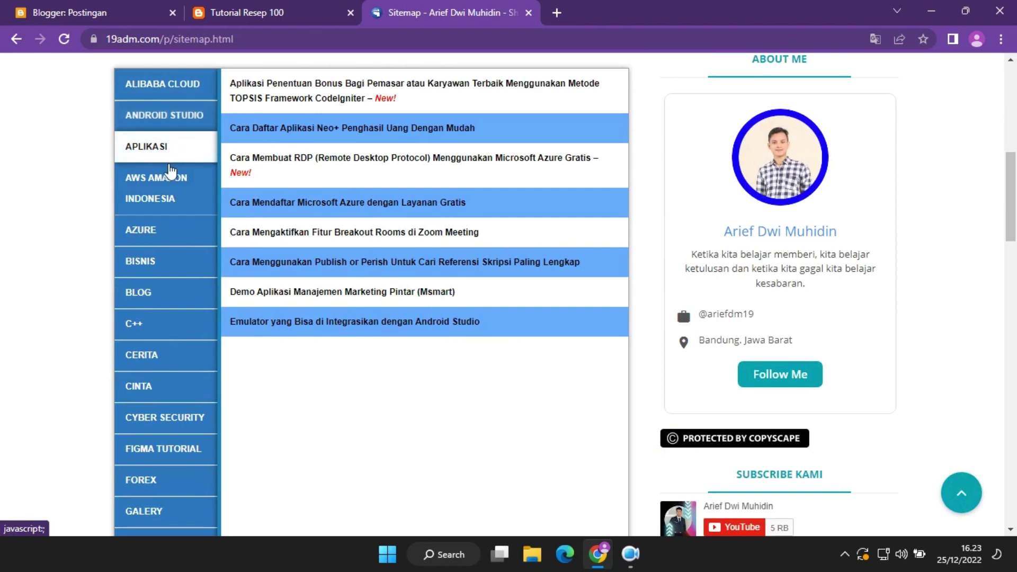
pyautogui.click(171, 172)
pyautogui.click(155, 237)
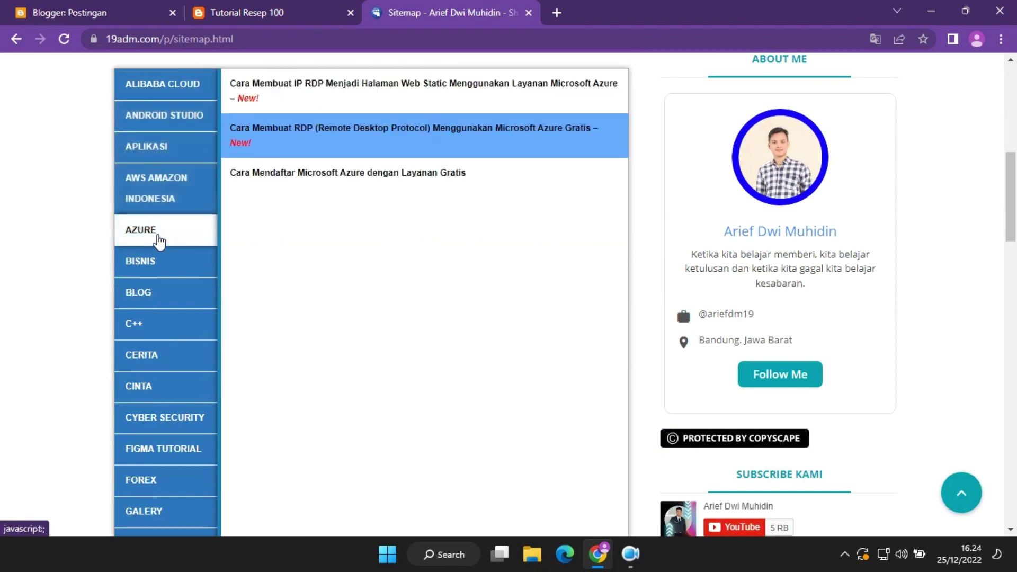
pyautogui.moveTo(1010, 197)
pyautogui.mouseDown()
pyautogui.moveTo(1015, 346)
pyautogui.moveTo(1015, 188)
pyautogui.mouseUp()
pyautogui.click(182, 173)
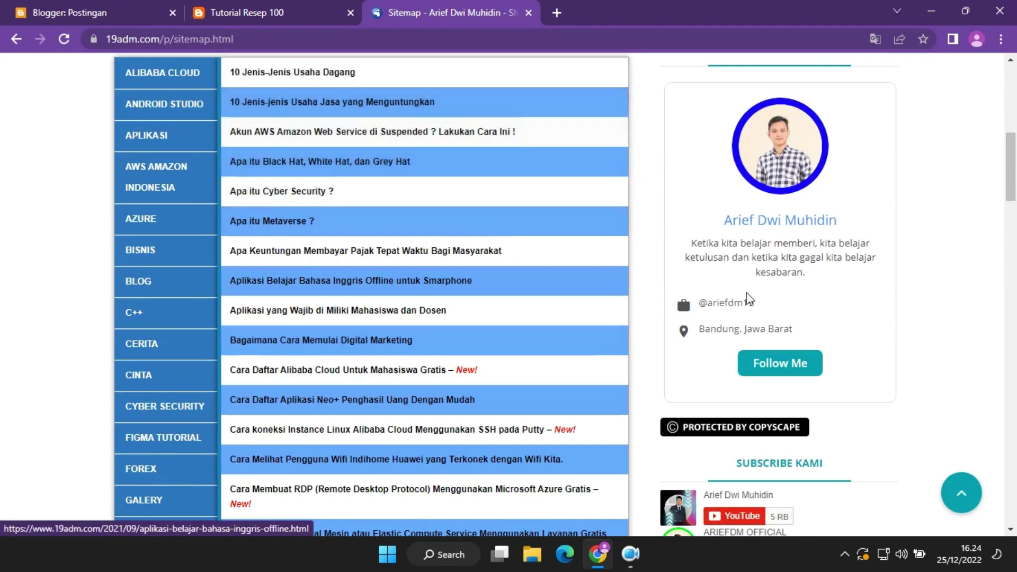
pyautogui.moveTo(1015, 182); pyautogui.dragTo(1012, 239)
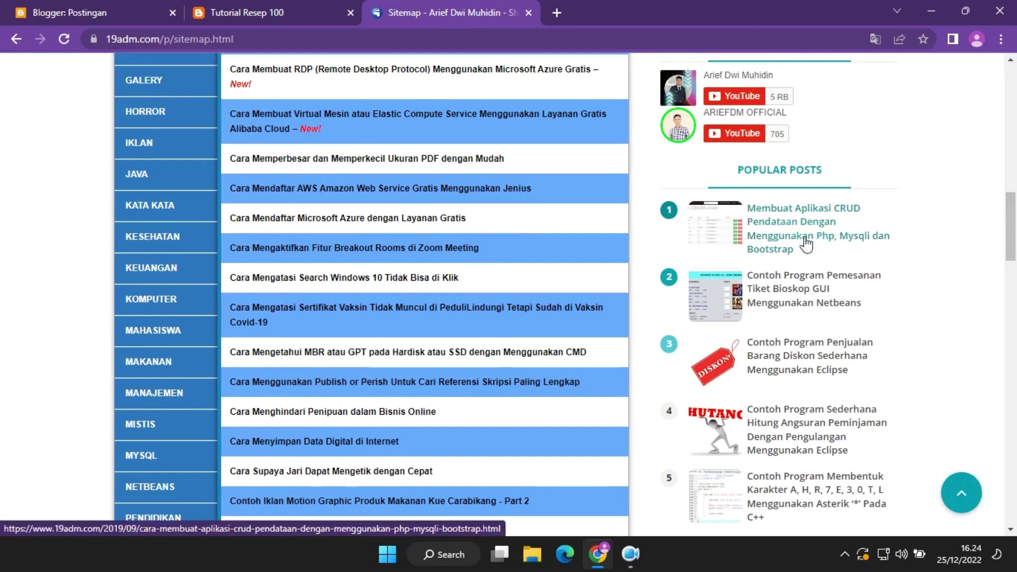
pyautogui.moveTo(1014, 230); pyautogui.dragTo(1016, 41)
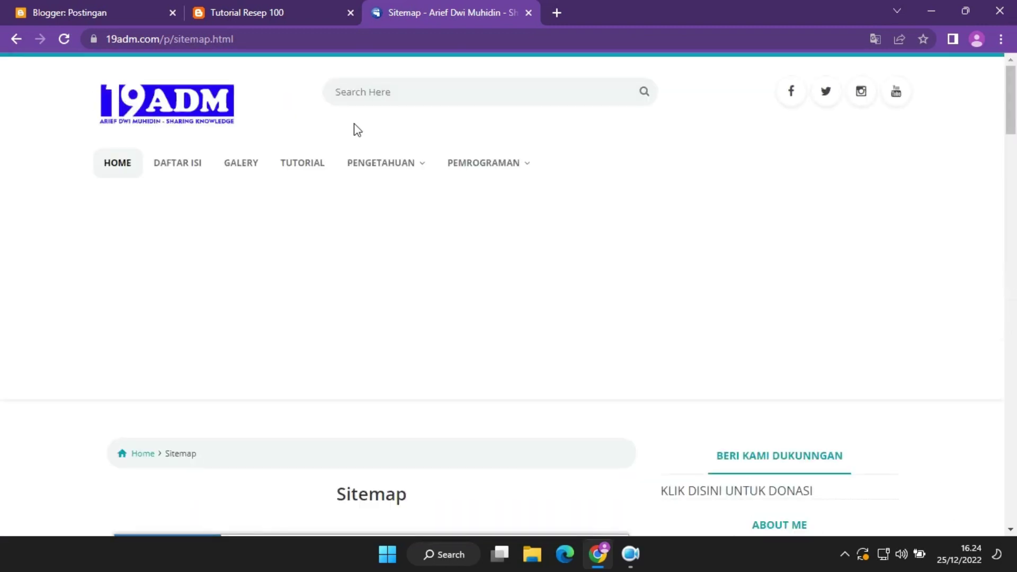
# Return to the 19adm homepage, then close the site's tab.
pyautogui.click(193, 125)
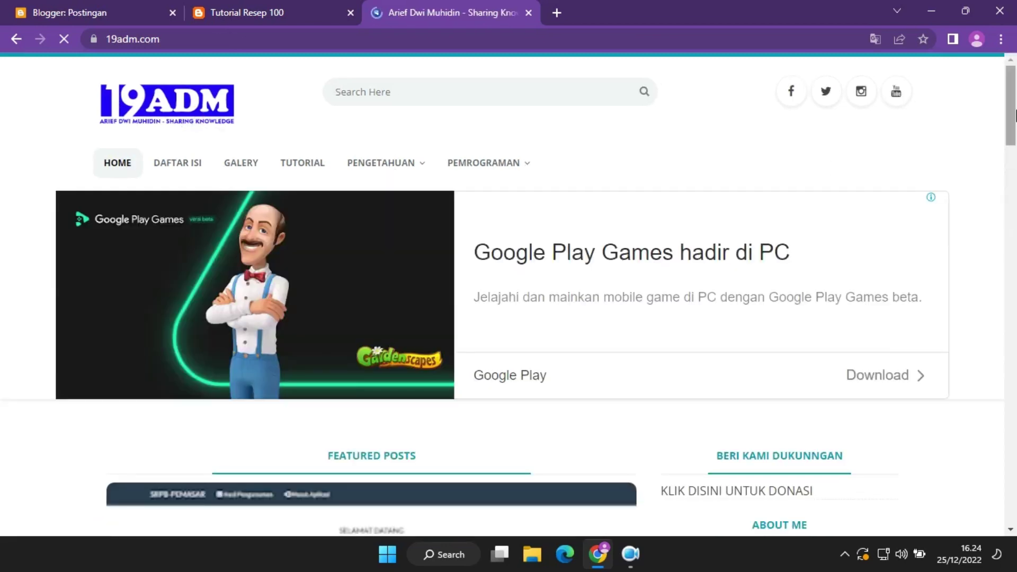
pyautogui.moveTo(1014, 115); pyautogui.dragTo(1014, 175)
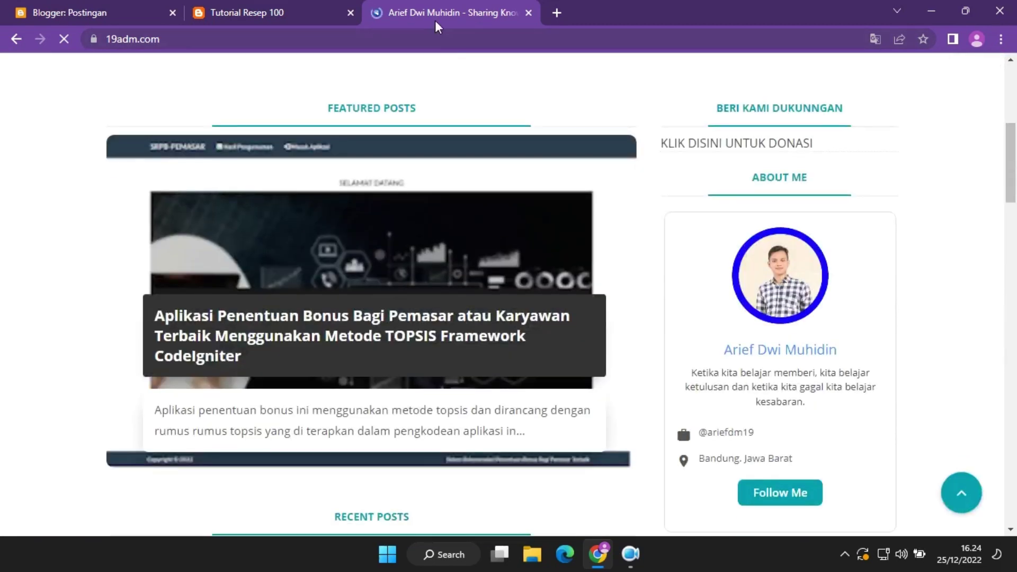
pyautogui.click(528, 12)
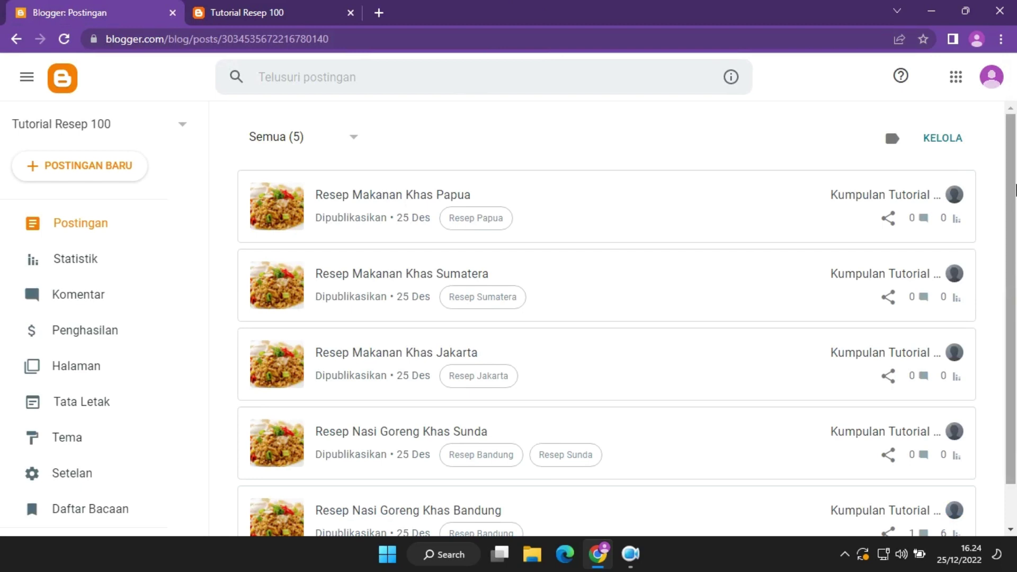
pyautogui.scroll(-1, 1015, 188)
pyautogui.scroll(1, 1015, 188)
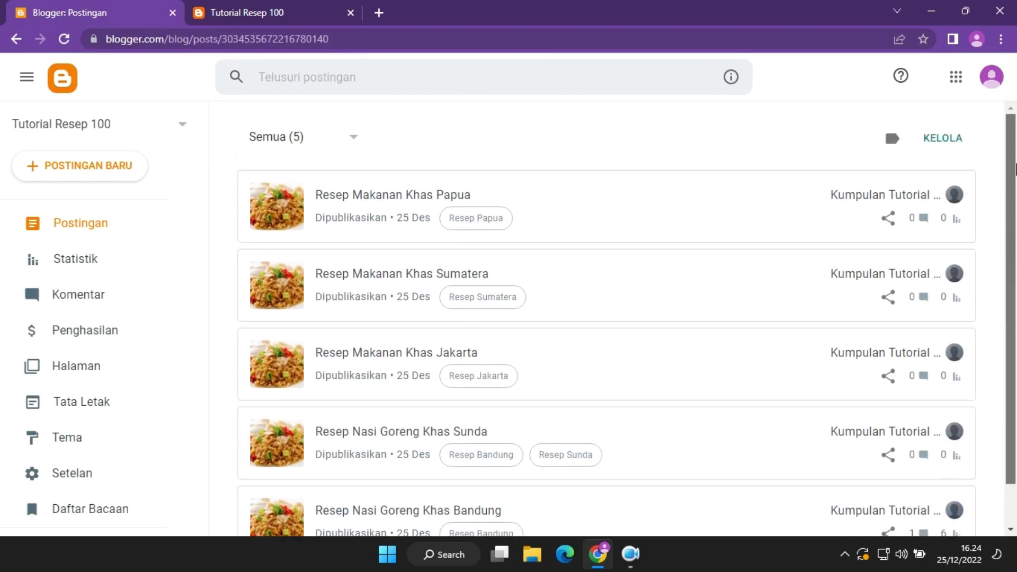
pyautogui.click(640, 559)
pyautogui.click(639, 564)
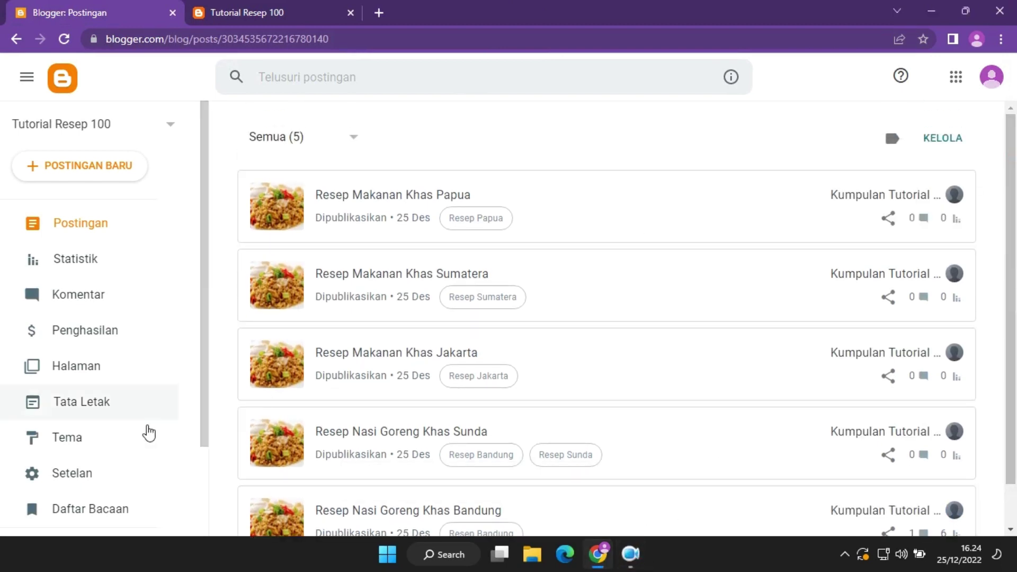
pyautogui.scroll(-2, 138, 445)
pyautogui.click(120, 365)
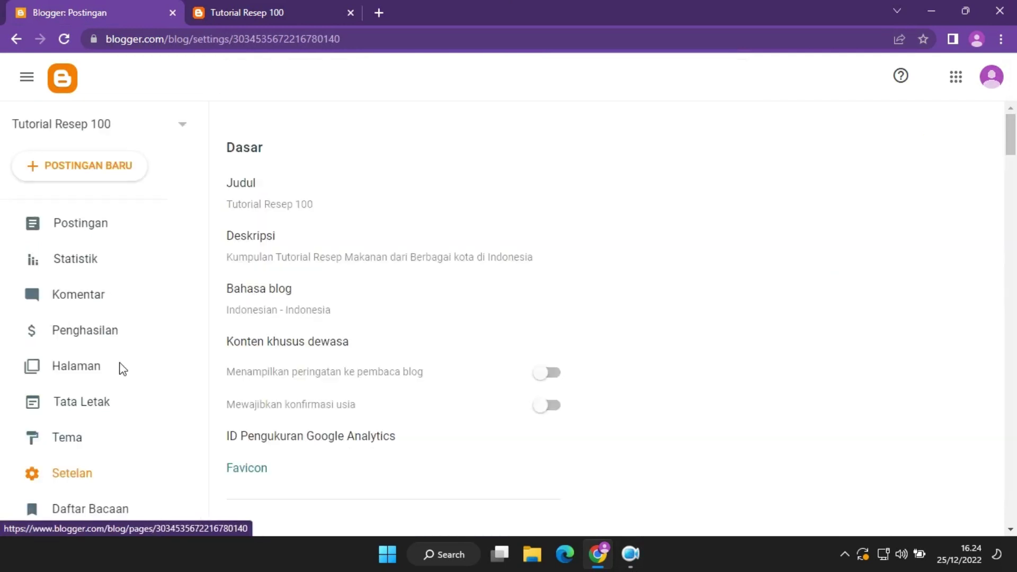
pyautogui.click(144, 224)
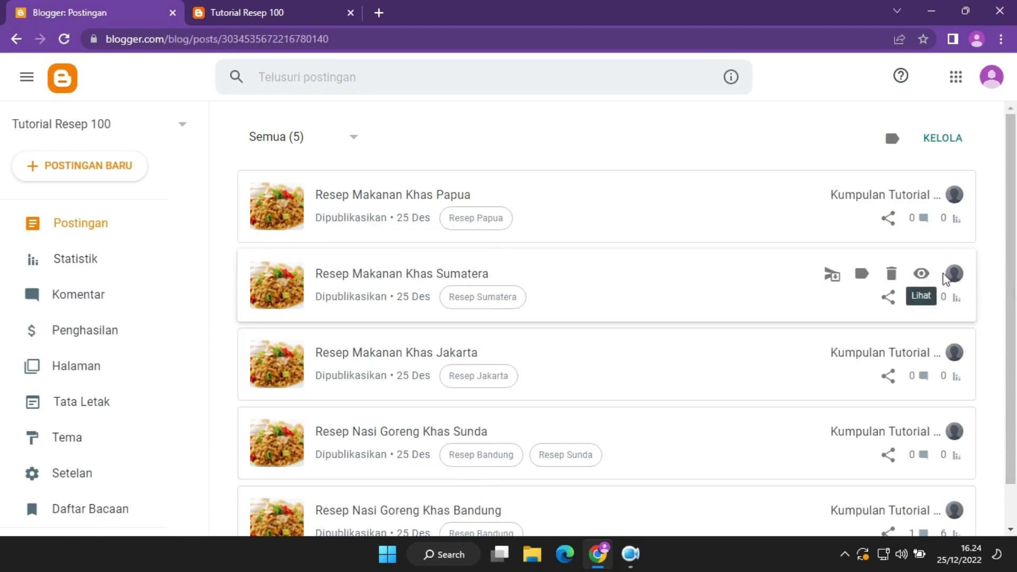
pyautogui.scroll(-1, 688, 286)
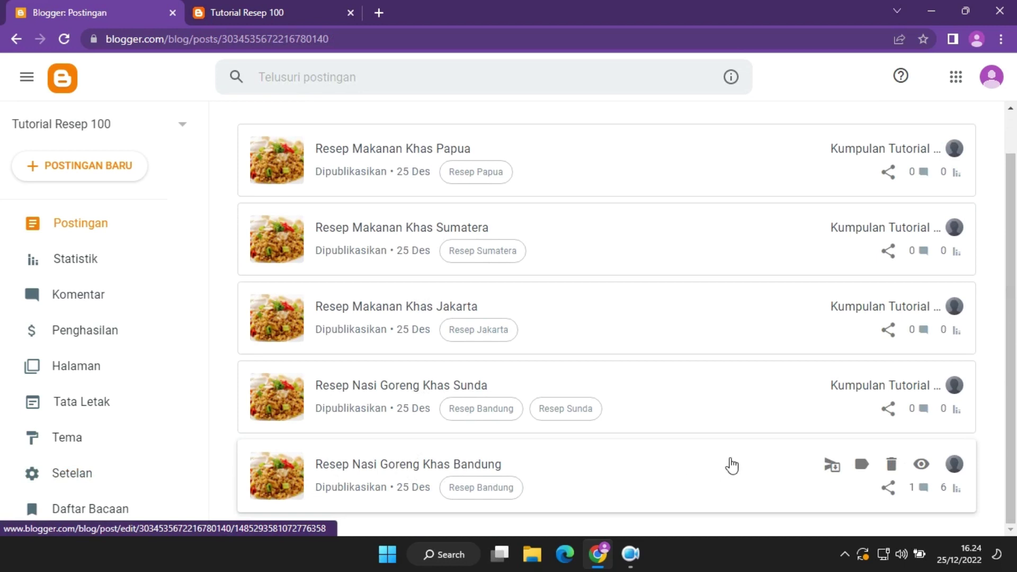
pyautogui.scroll(1, 719, 200)
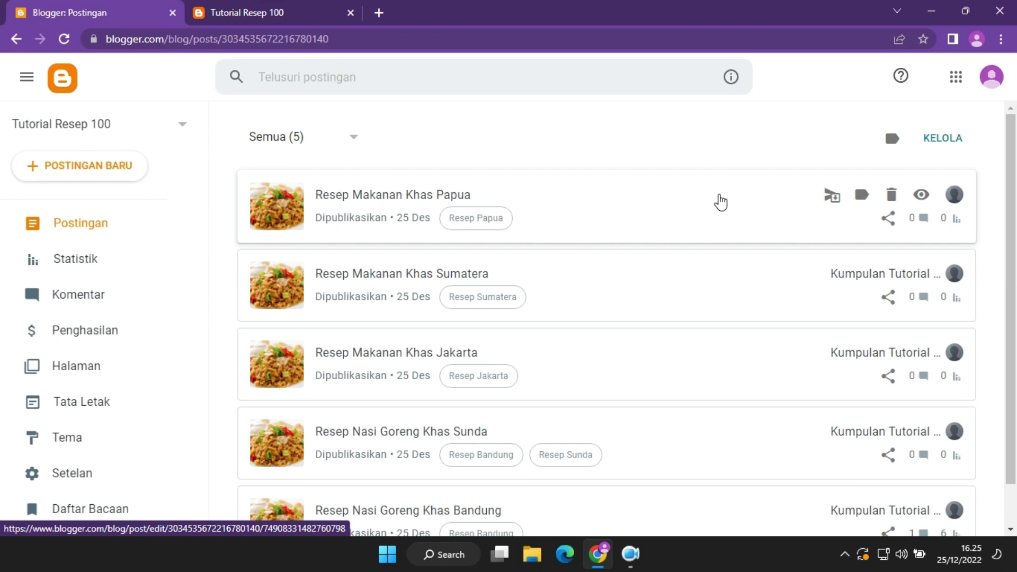
pyautogui.click(229, 11)
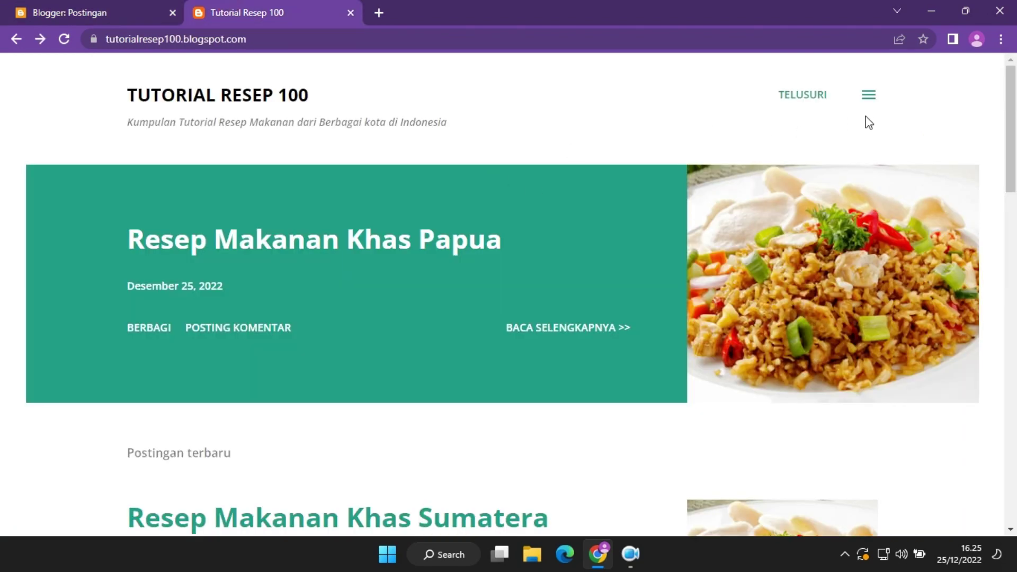
pyautogui.click(867, 98)
pyautogui.click(996, 74)
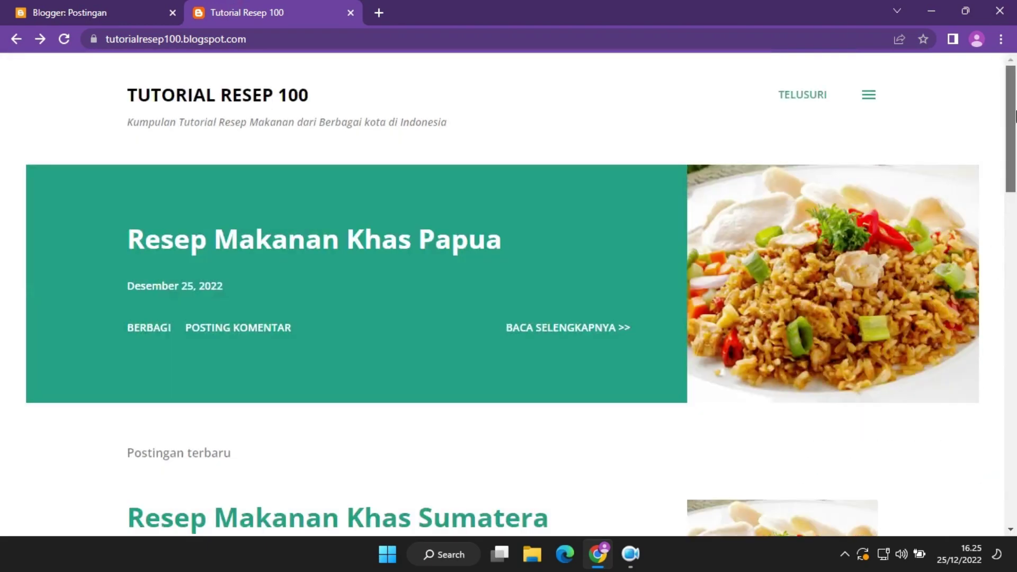
pyautogui.moveTo(1014, 114); pyautogui.dragTo(1014, 79)
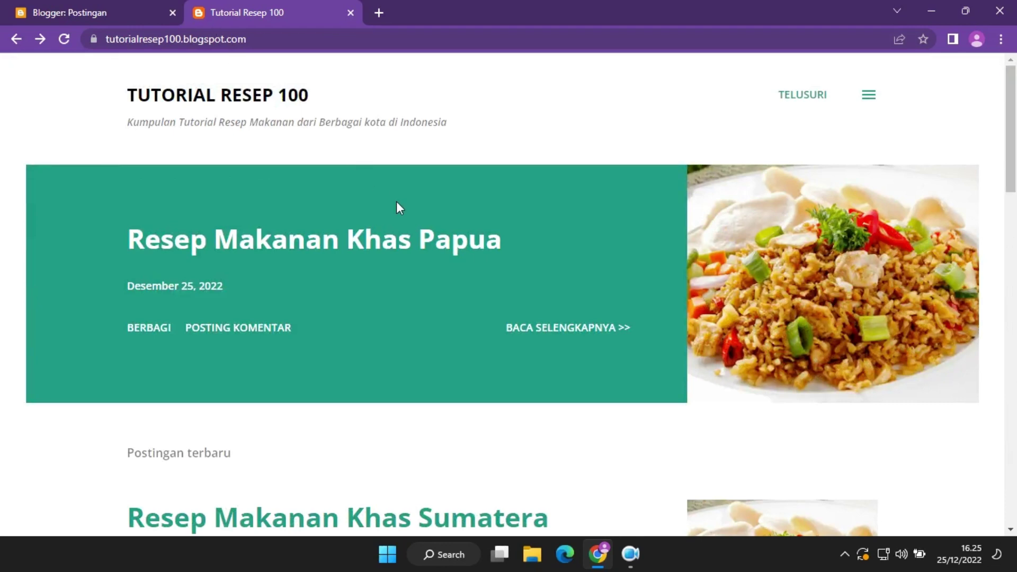
pyautogui.moveTo(1015, 137); pyautogui.dragTo(1015, 207)
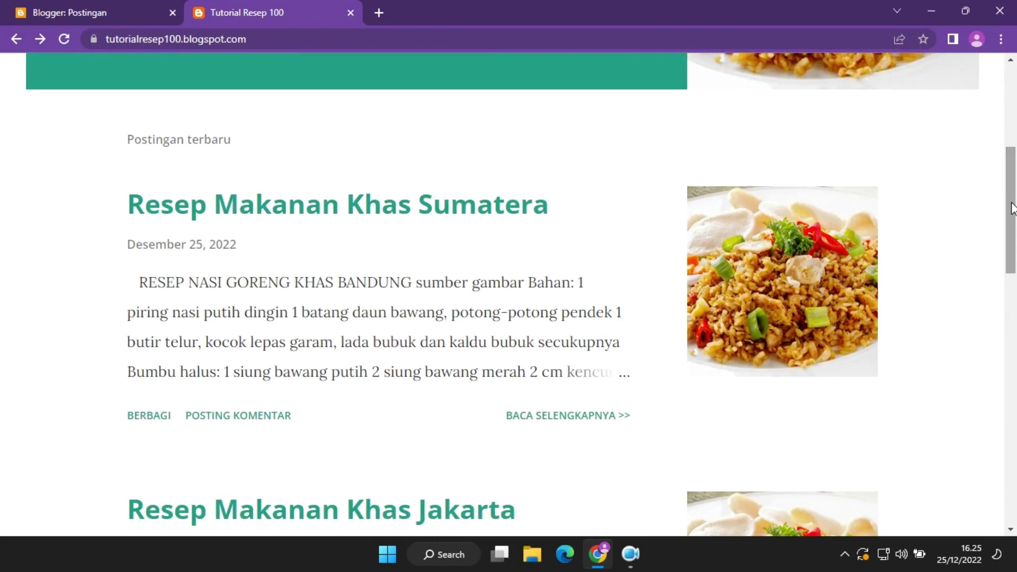
pyautogui.moveTo(1013, 208); pyautogui.dragTo(1015, 125)
pyautogui.click(164, 8)
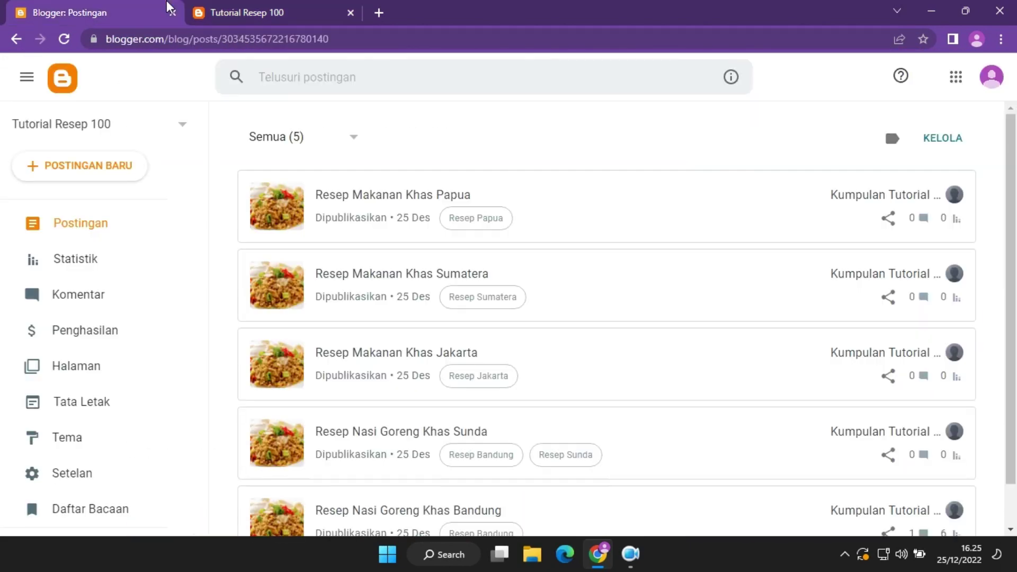
pyautogui.scroll(-1, 1015, 237)
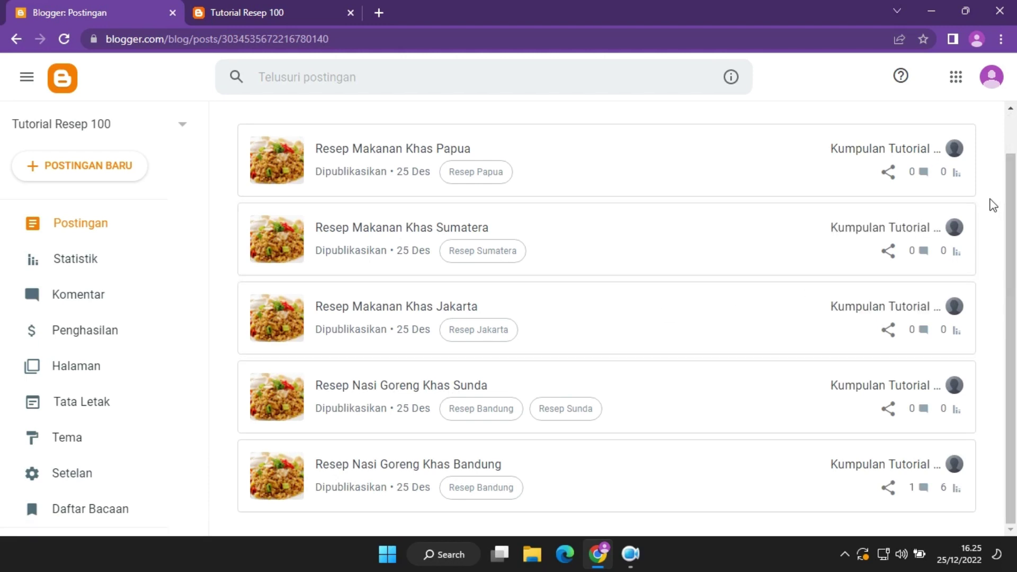
pyautogui.scroll(2, 991, 201)
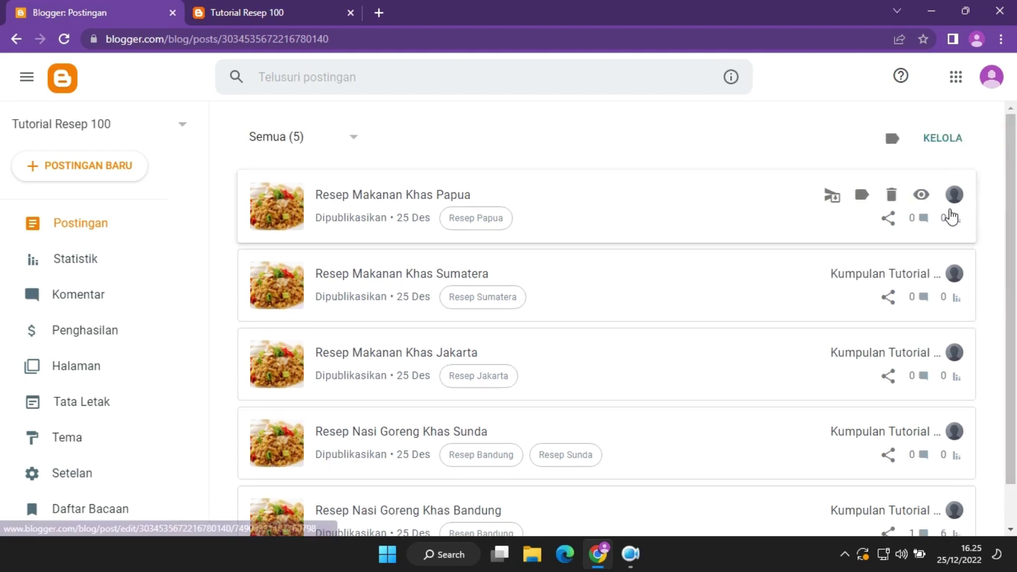
pyautogui.click(638, 565)
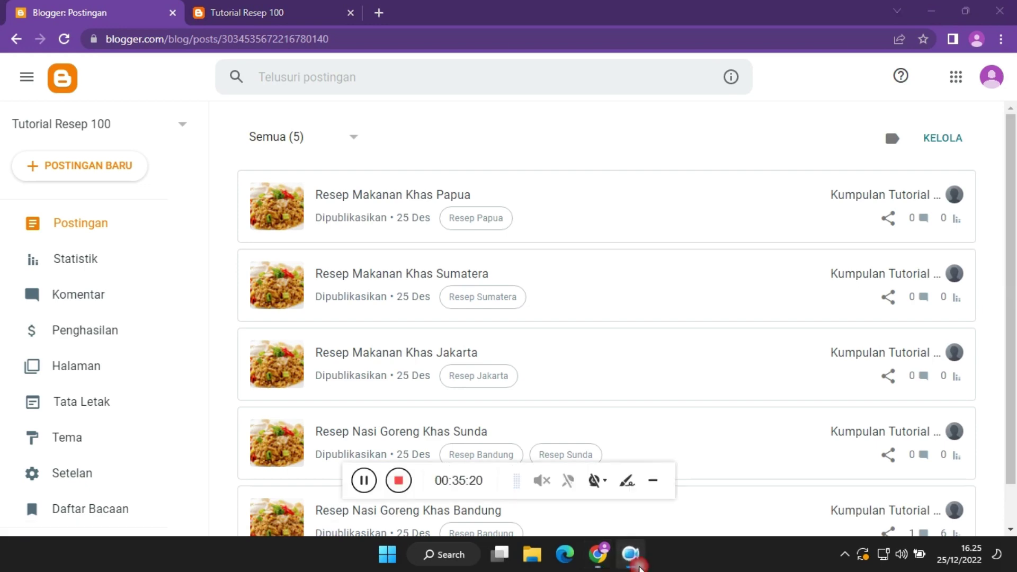
pyautogui.click(364, 480)
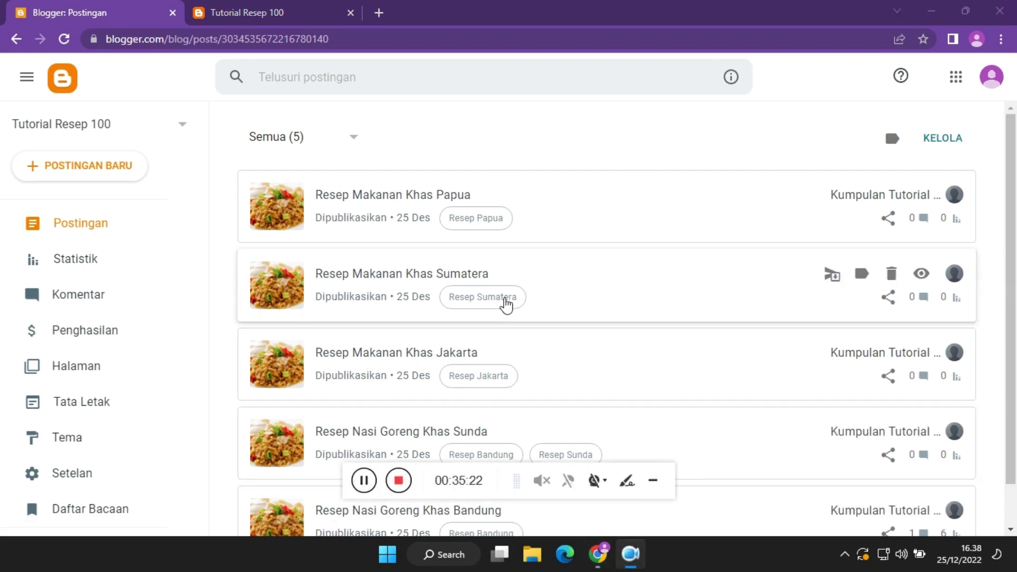
pyautogui.click(282, 6)
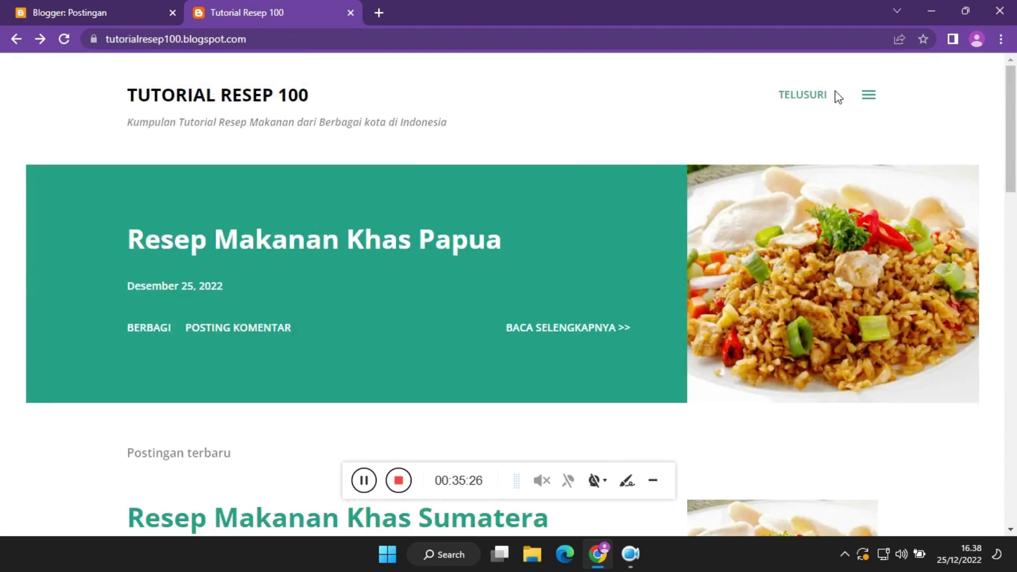
pyautogui.click(865, 96)
pyautogui.click(992, 79)
pyautogui.click(107, 9)
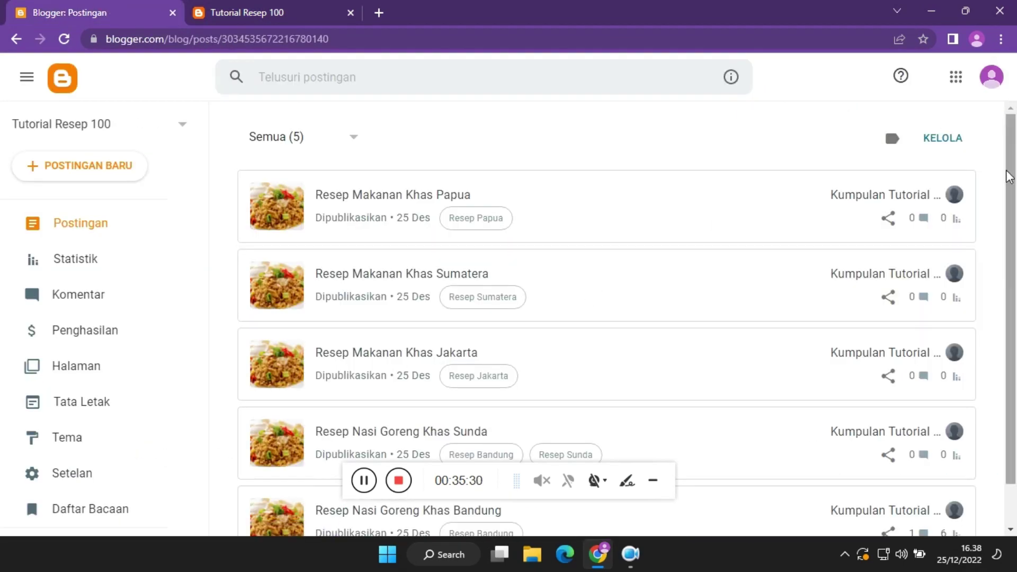
pyautogui.scroll(-1, 1009, 177)
pyautogui.click(653, 480)
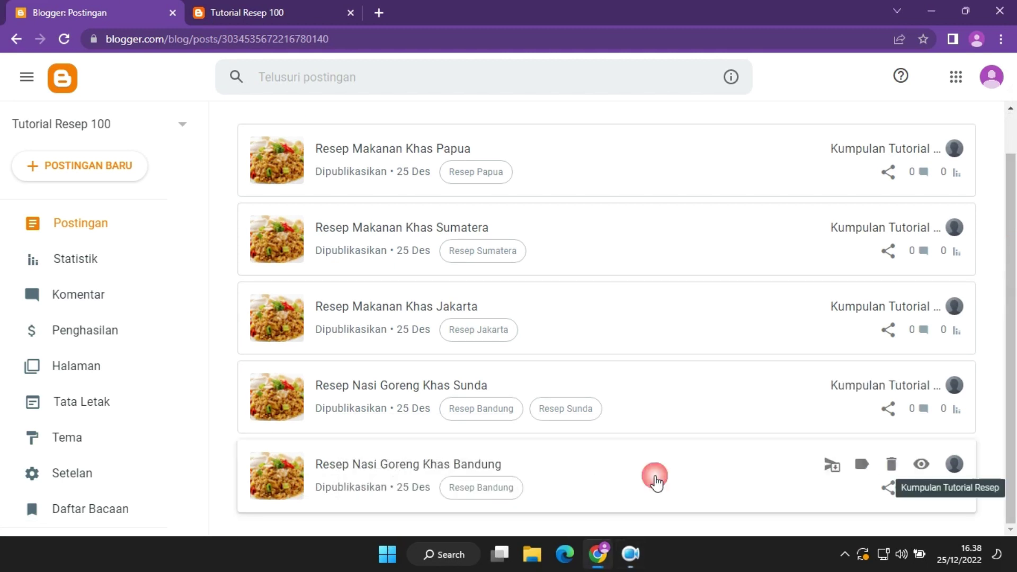
pyautogui.scroll(1, 636, 223)
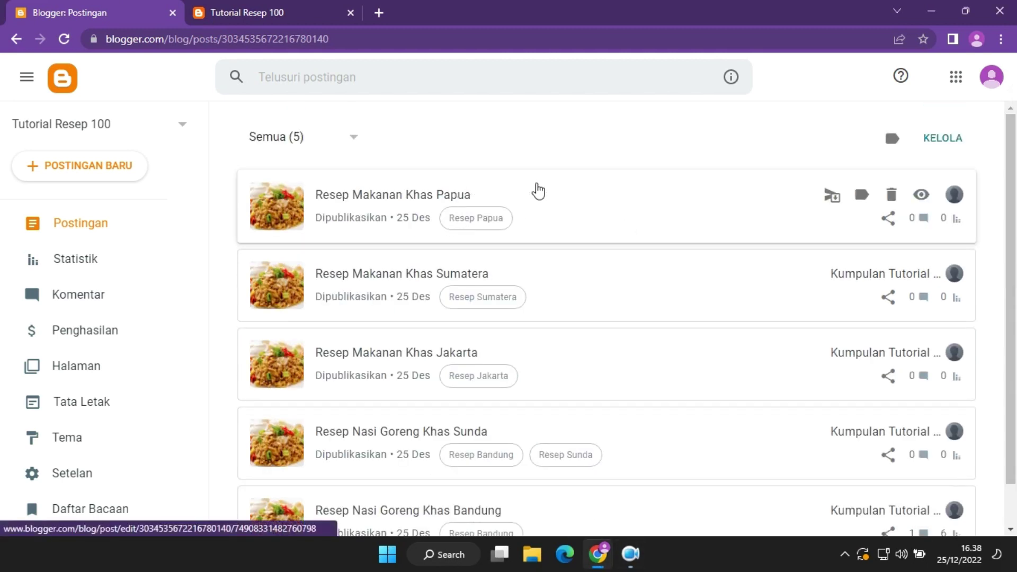
# Trash the Papua, Sumatera, Jakarta and Sunda posts, then open the Bandung post.
pyautogui.click(889, 200)
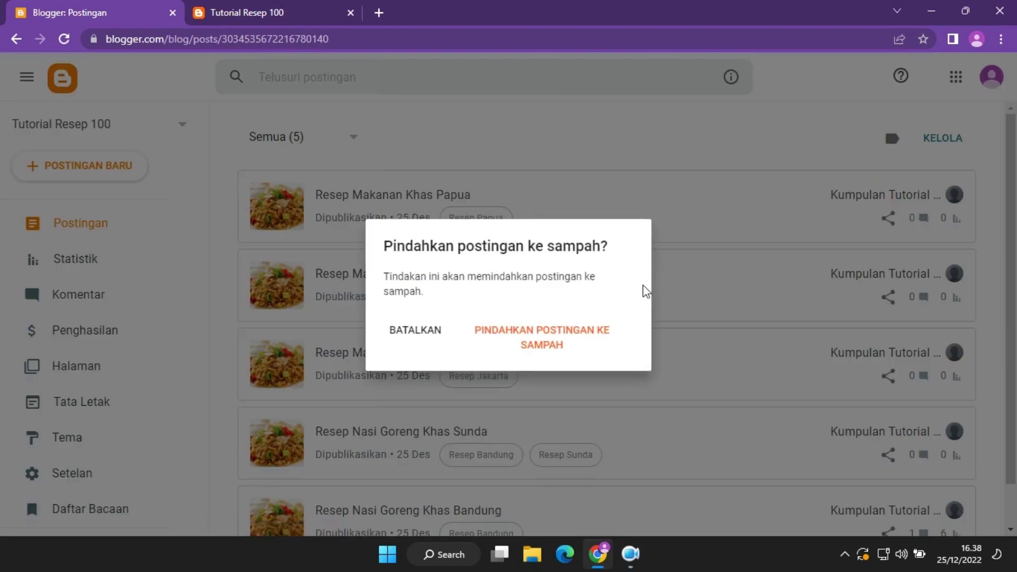
pyautogui.click(532, 348)
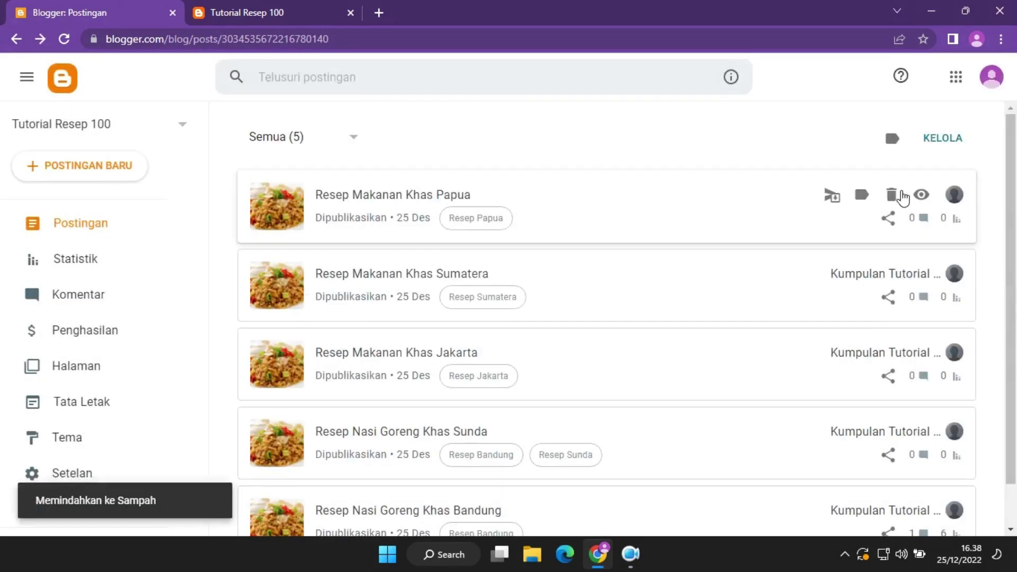
pyautogui.click(895, 198)
pyautogui.click(586, 329)
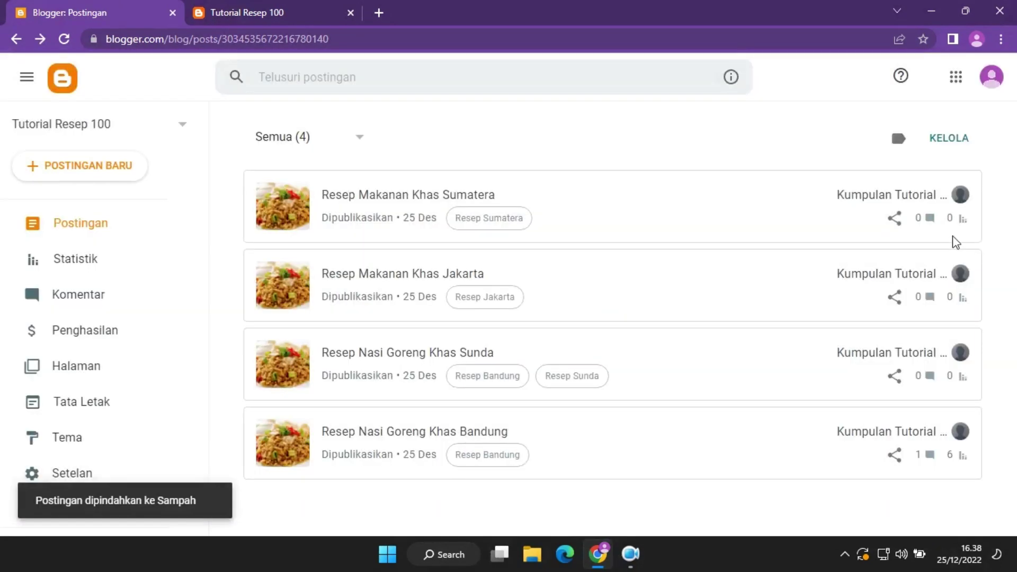
pyautogui.click(898, 199)
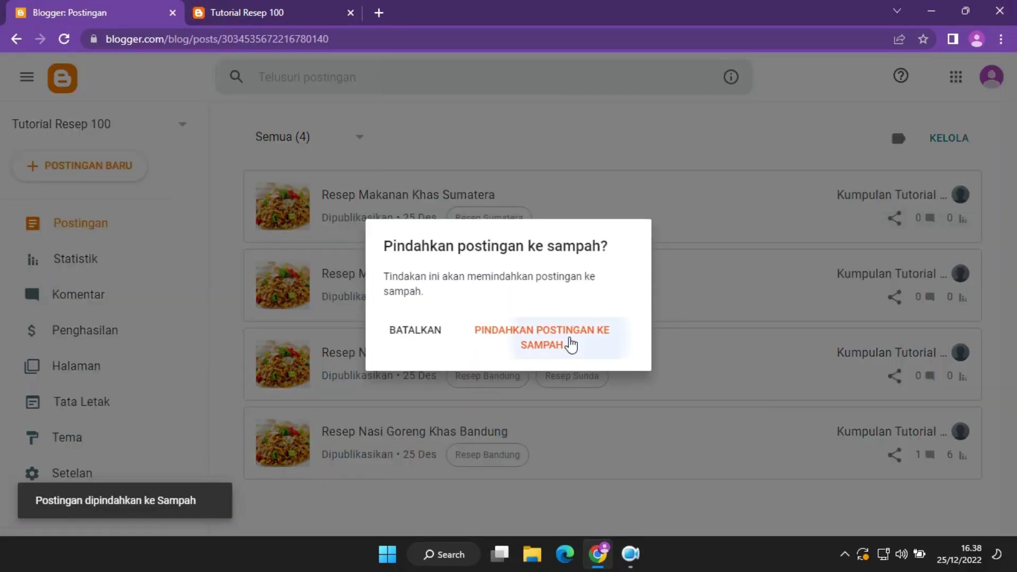
pyautogui.click(570, 345)
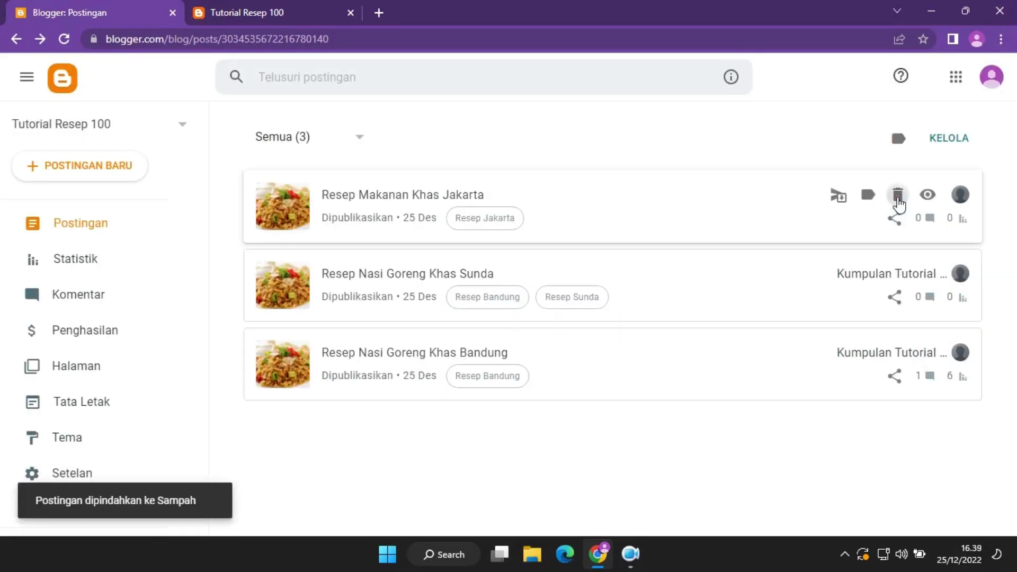
pyautogui.click(896, 199)
pyautogui.click(591, 339)
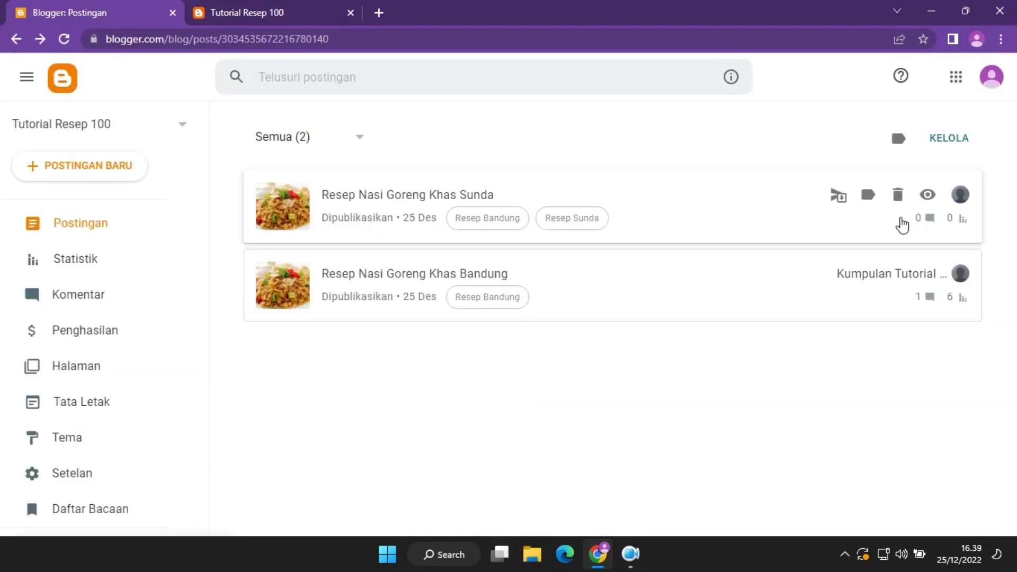
pyautogui.click(898, 195)
pyautogui.click(574, 341)
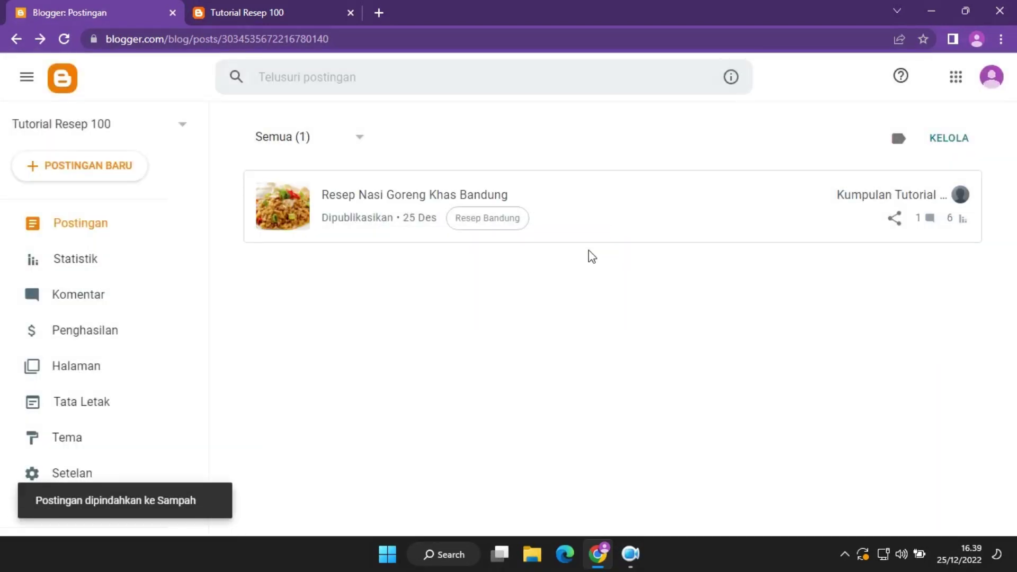
pyautogui.click(596, 220)
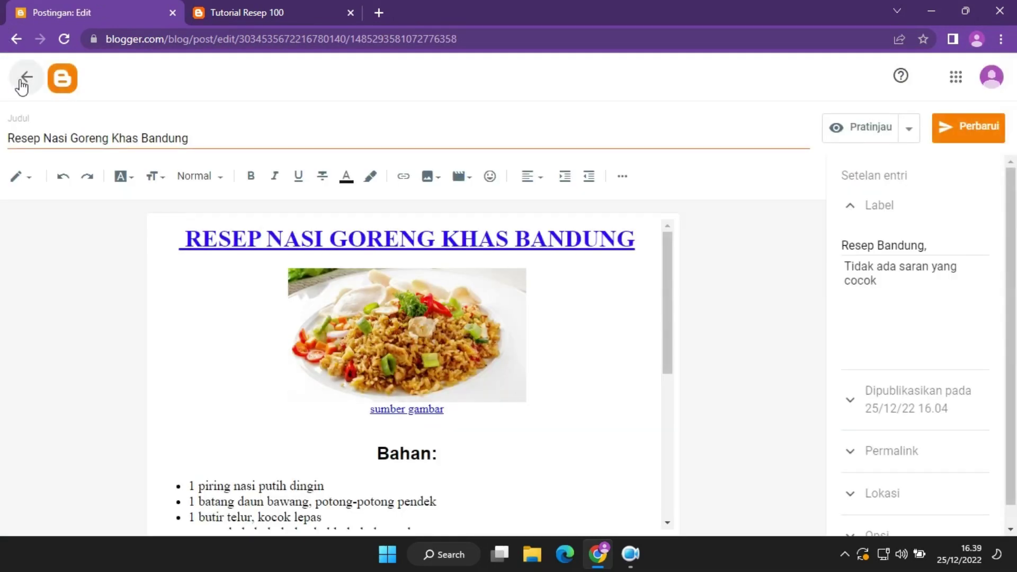
# Leave the Bandung editor, create a post via POSTINGAN BARU and focus its Judul field.
pyautogui.click(24, 79)
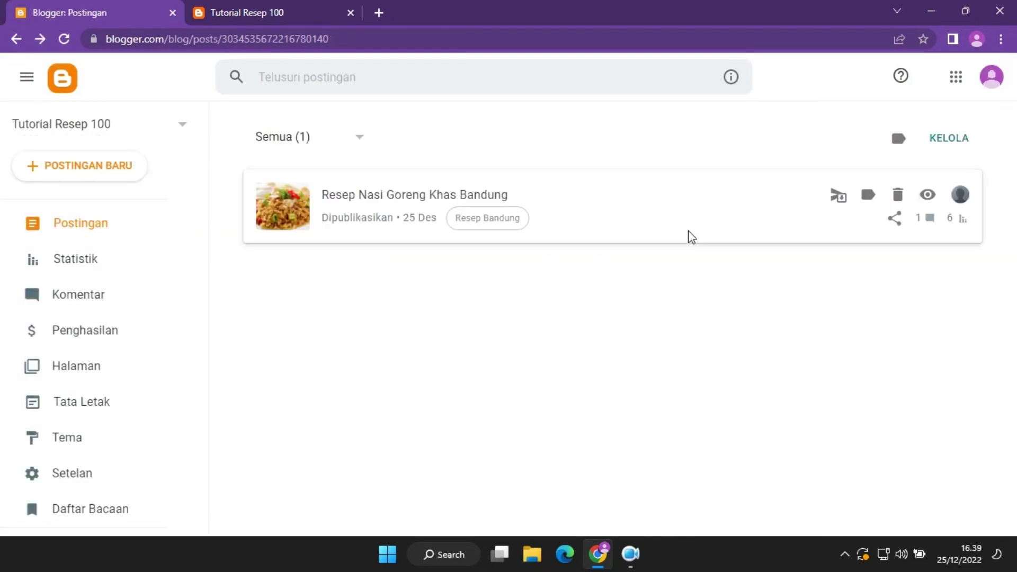
pyautogui.click(123, 167)
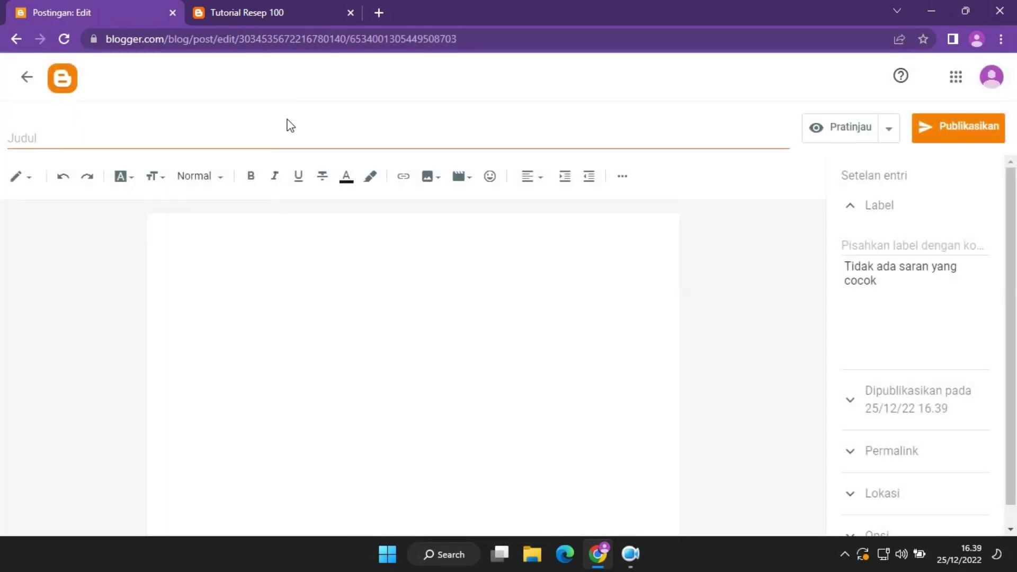
pyautogui.click(294, 139)
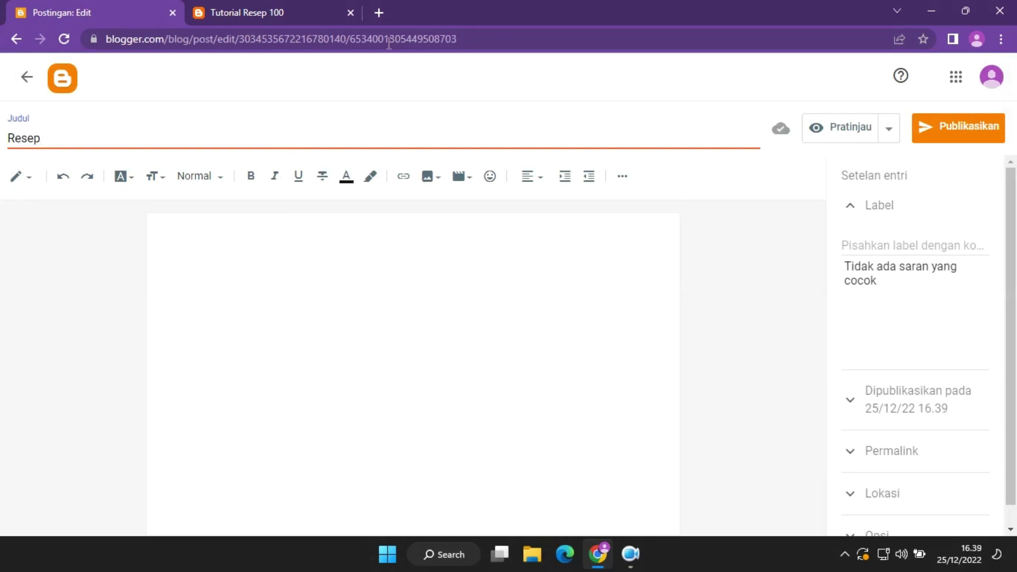
# Search Google for 'resep makanan khas sumatera' in a new tab and skim the results.
pyautogui.click(378, 7)
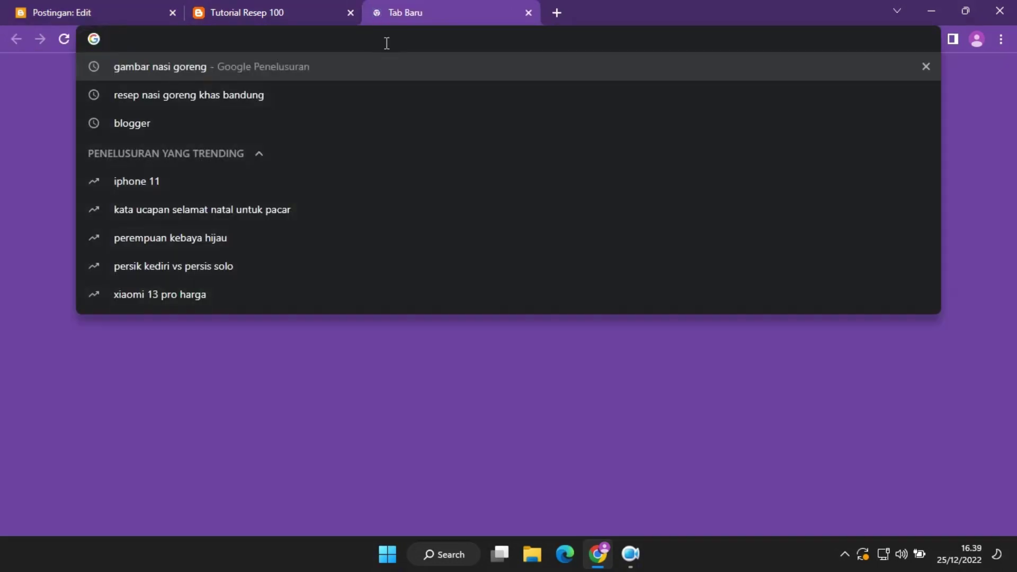
pyautogui.write('resep m')
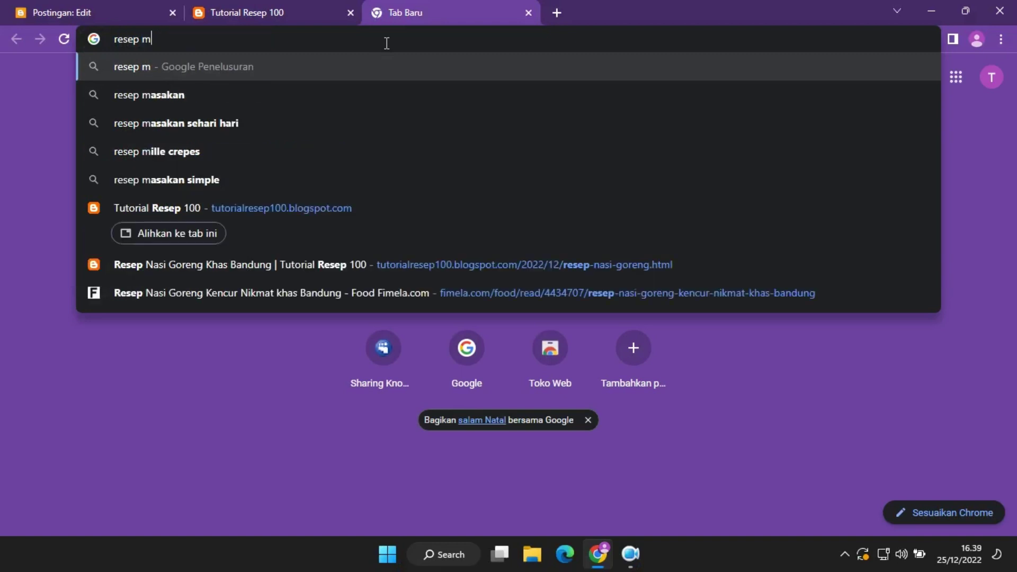
pyautogui.write('akanan khas ')
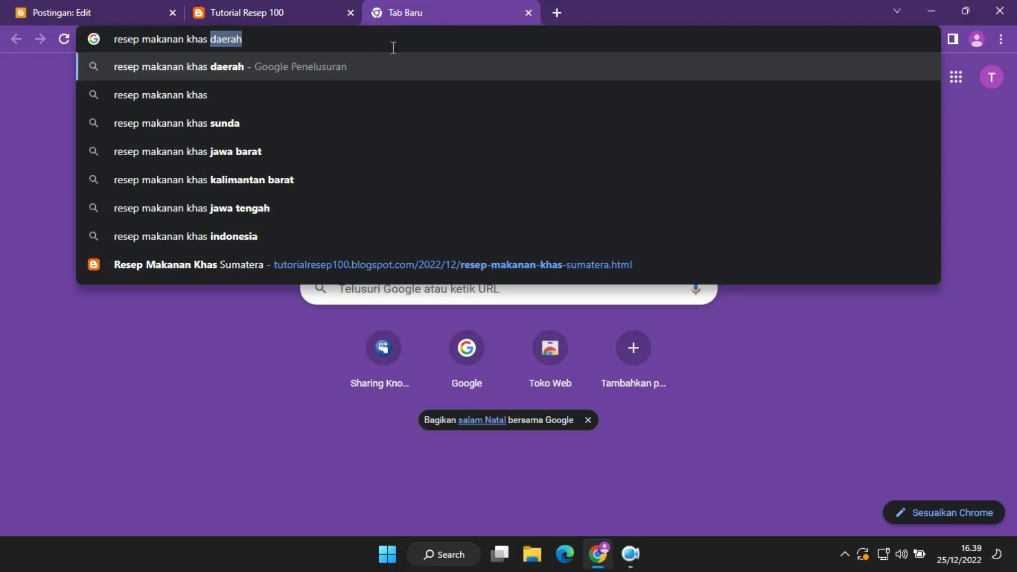
pyautogui.write('suma')
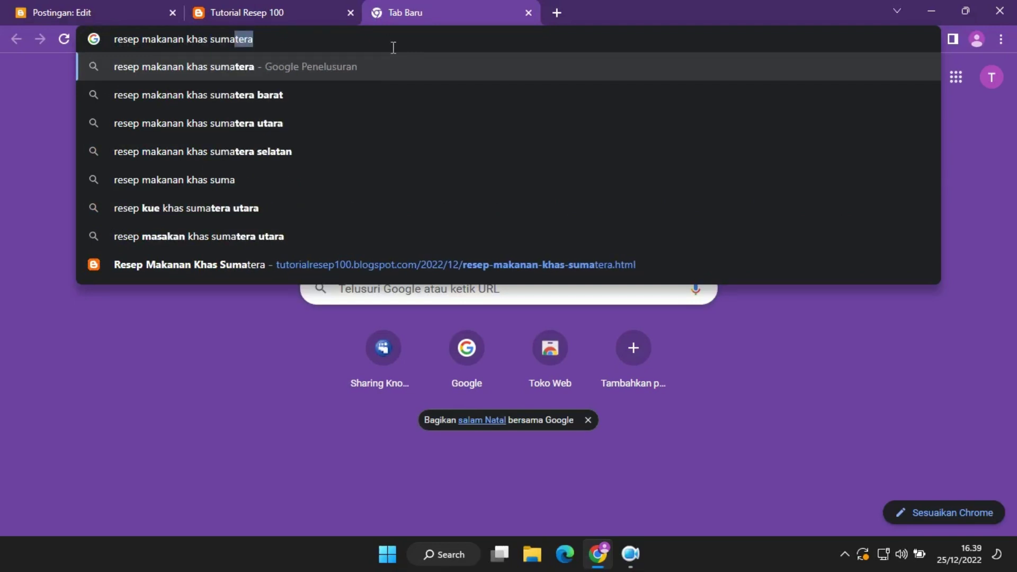
pyautogui.write('tera')
pyautogui.press('Return')
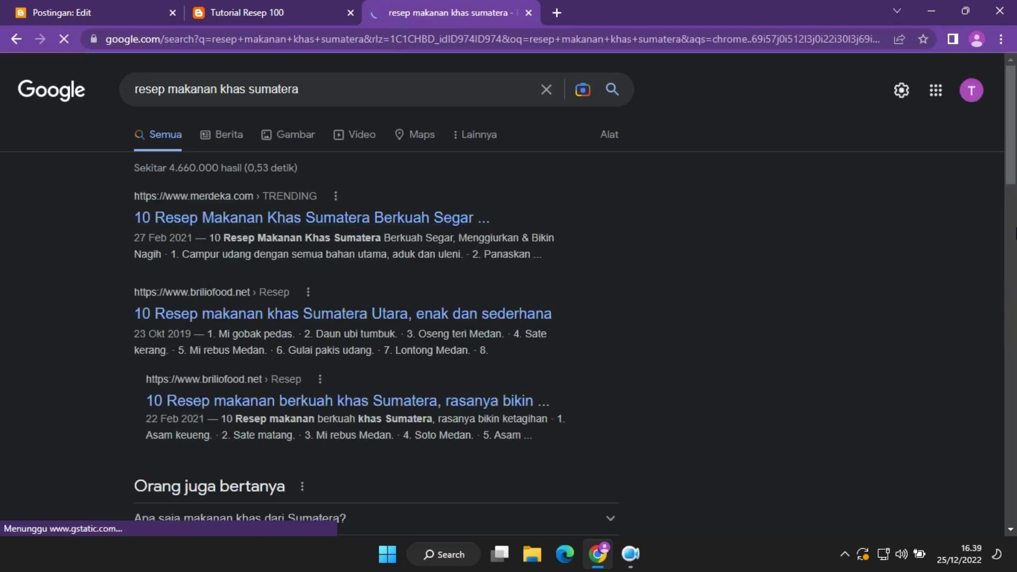
pyautogui.scroll(-15, 1015, 233)
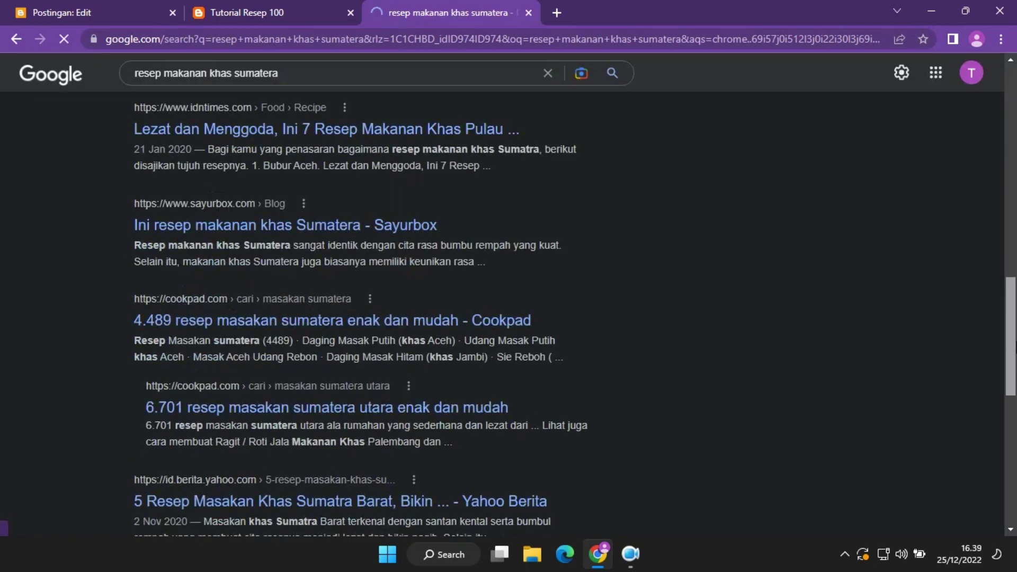
pyautogui.scroll(15, 600, 227)
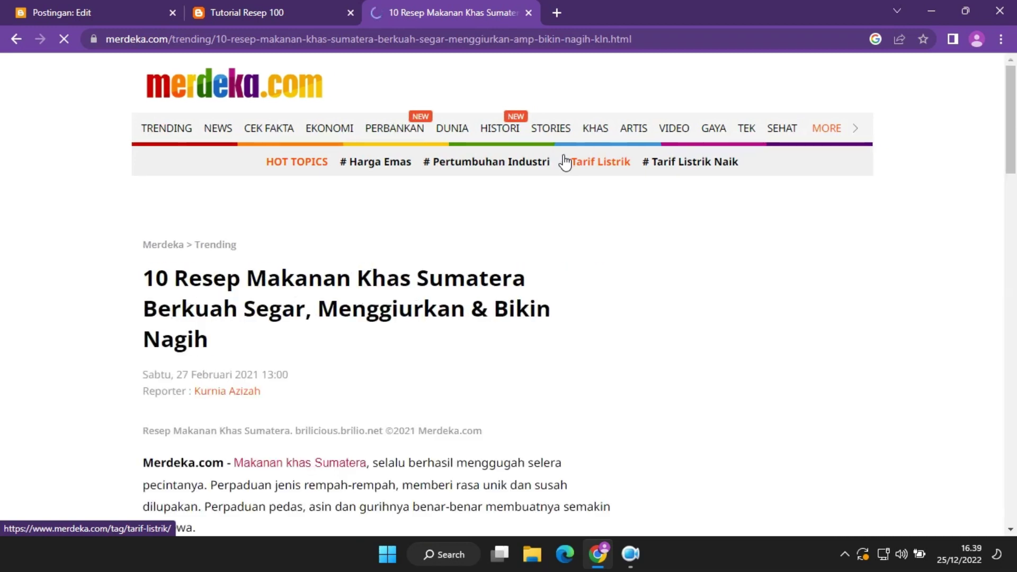
# Copy the merdeka.com soup photo and paste it into the new post's body.
pyautogui.moveTo(1012, 74); pyautogui.dragTo(1016, 105)
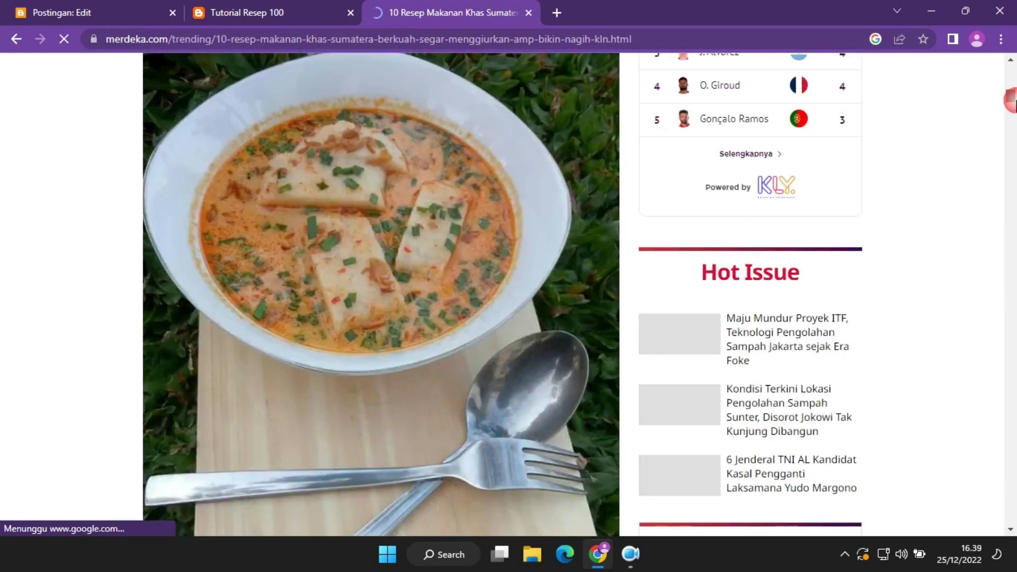
pyautogui.rightClick(541, 204)
pyautogui.click(589, 253)
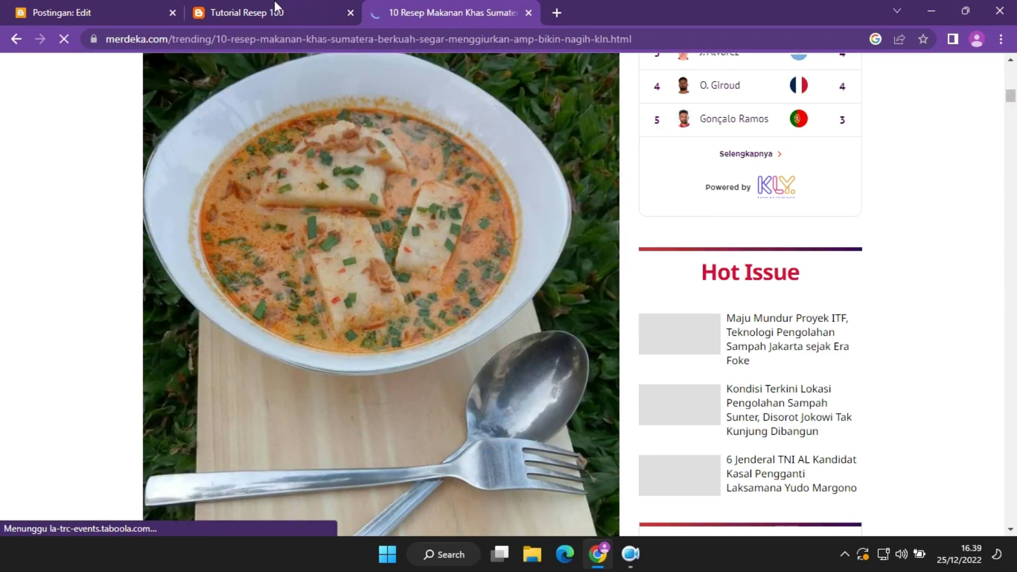
pyautogui.click(275, 7)
pyautogui.click(14, 7)
pyautogui.click(277, 255)
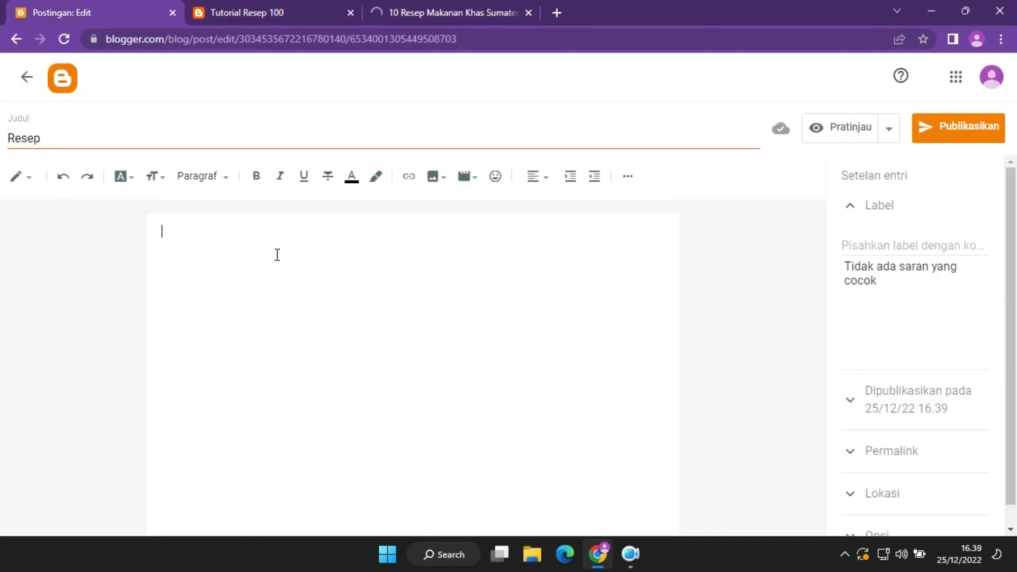
pyautogui.hotkey('ctrl', 'v')
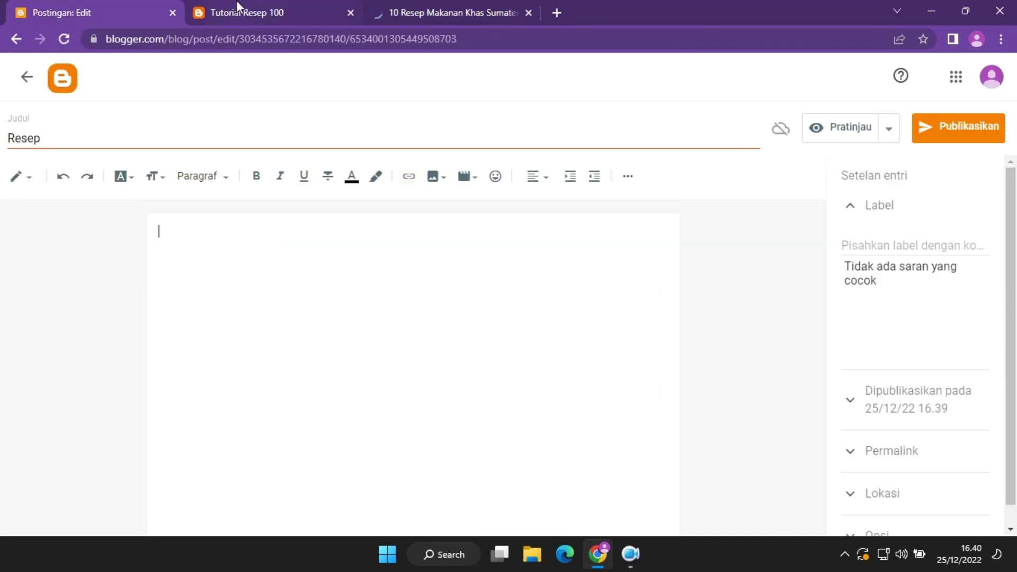
# Back on the merdeka.com article, save the soup photo as a JPG into Downloads.
pyautogui.click(236, 2)
pyautogui.click(453, 4)
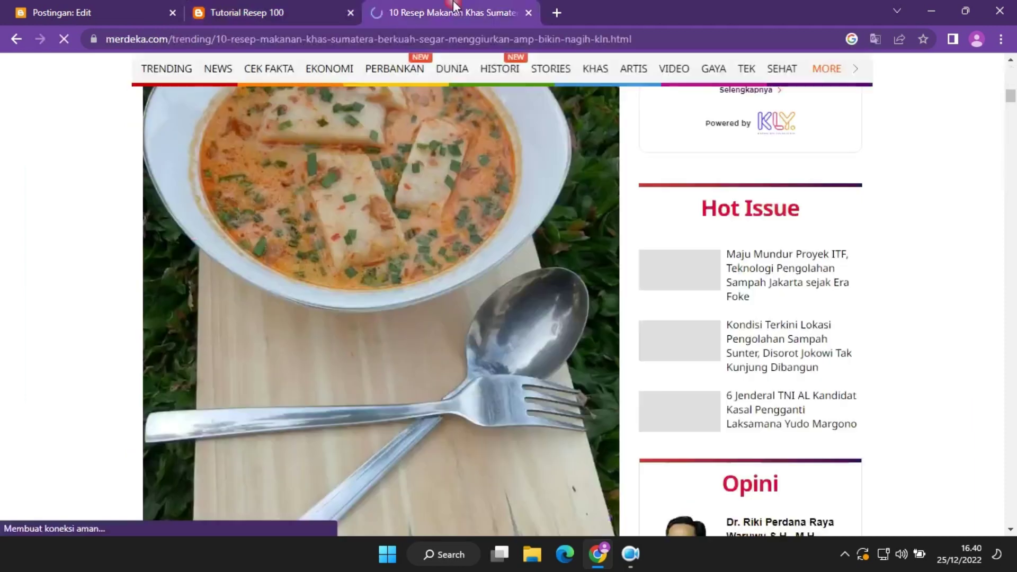
pyautogui.rightClick(368, 190)
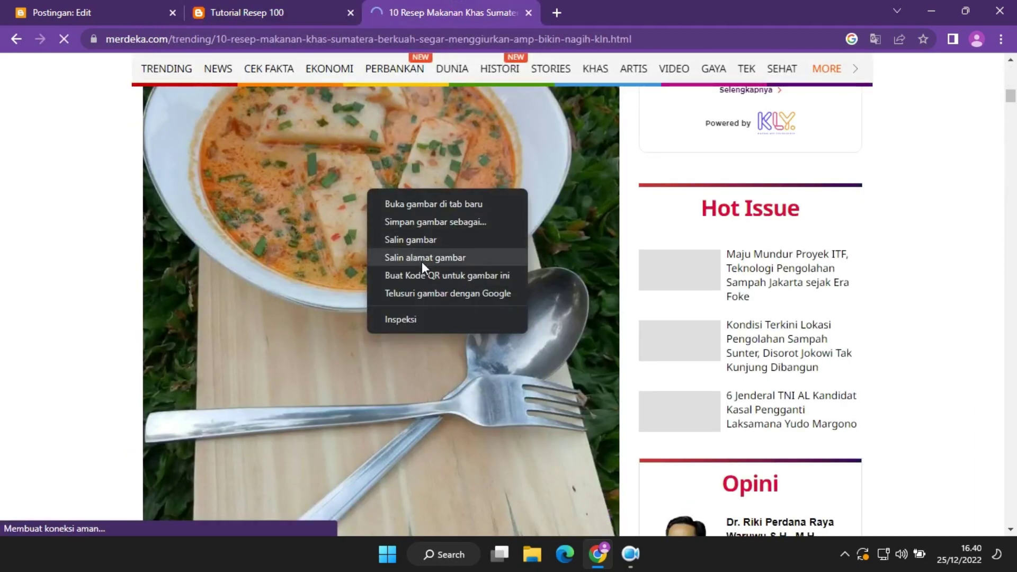
pyautogui.click(437, 225)
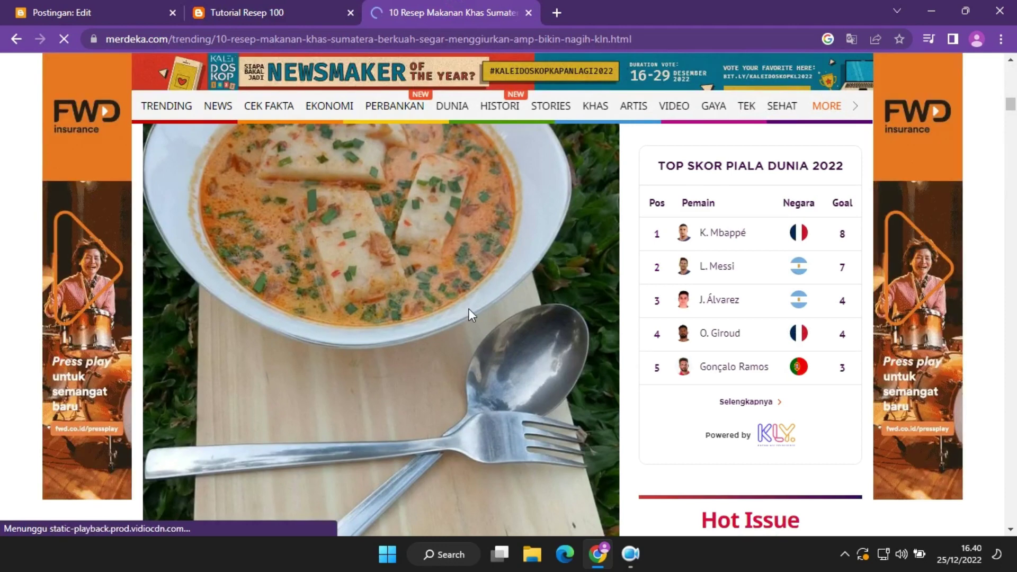
pyautogui.moveTo(485, 490)
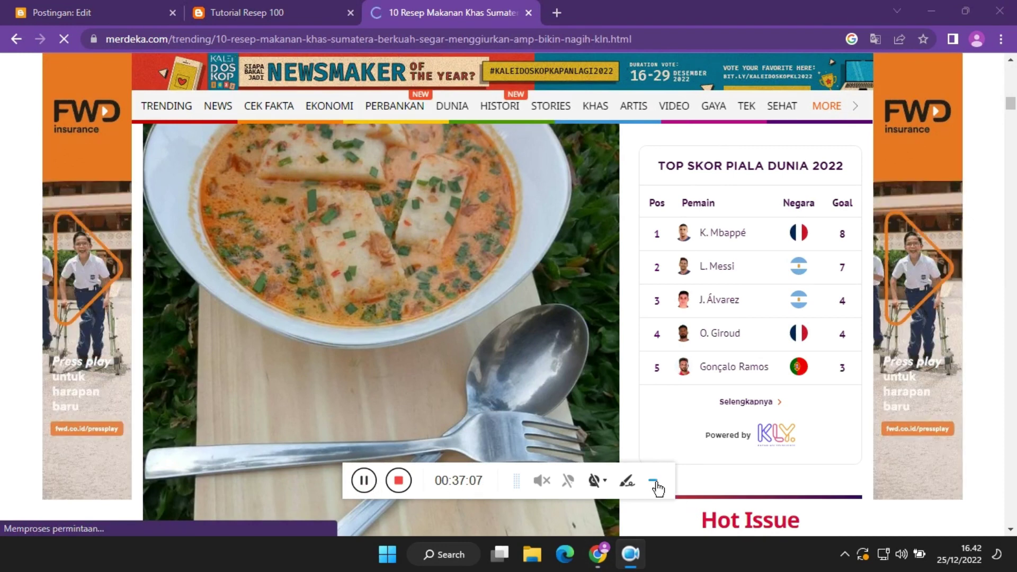
pyautogui.click(654, 483)
pyautogui.rightClick(380, 298)
pyautogui.click(402, 333)
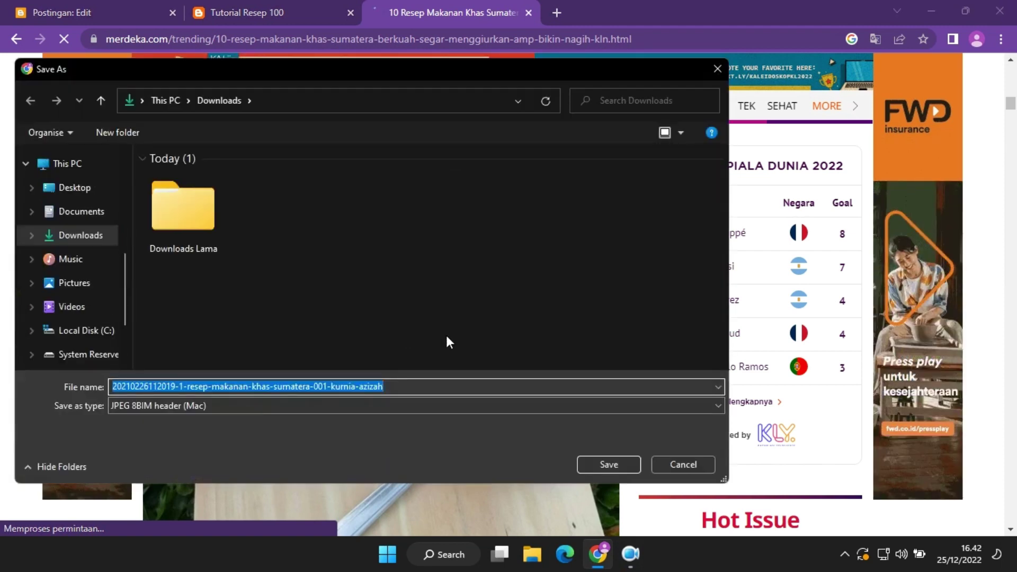
pyautogui.click(606, 465)
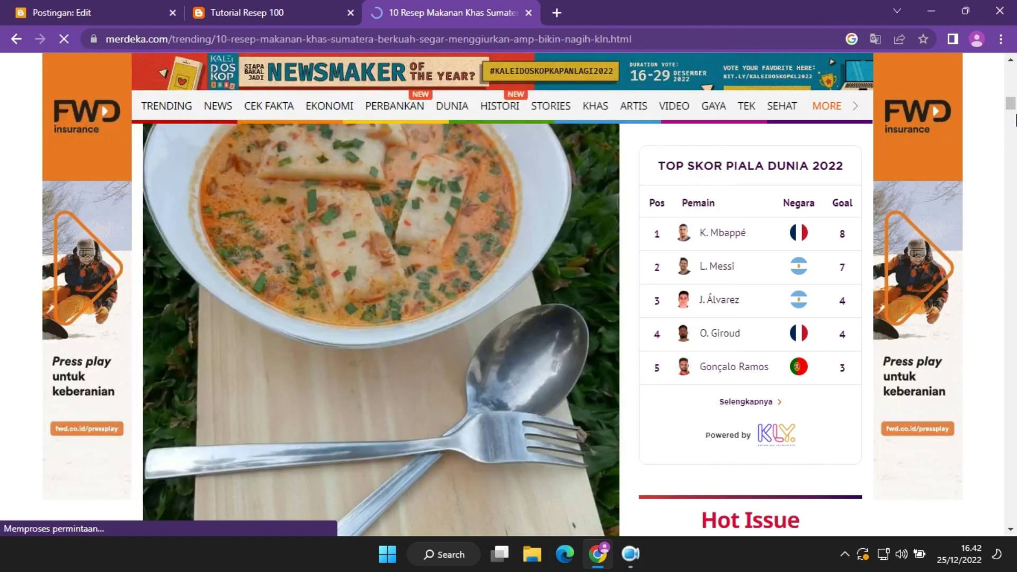
pyautogui.moveTo(1012, 105); pyautogui.dragTo(1014, 117)
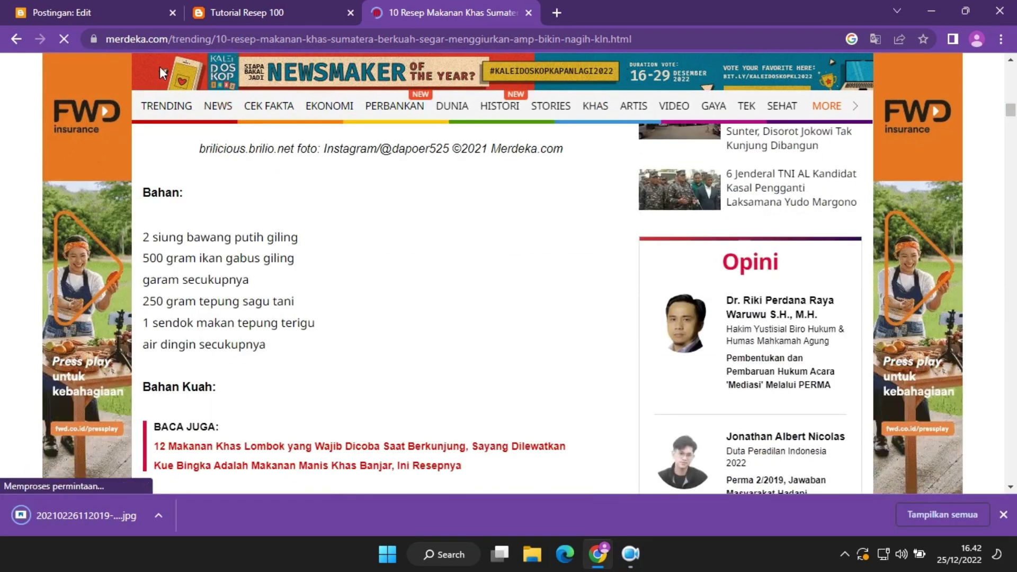
# Upload the saved soup photo from Downloads and insert it into the post.
pyautogui.click(118, 6)
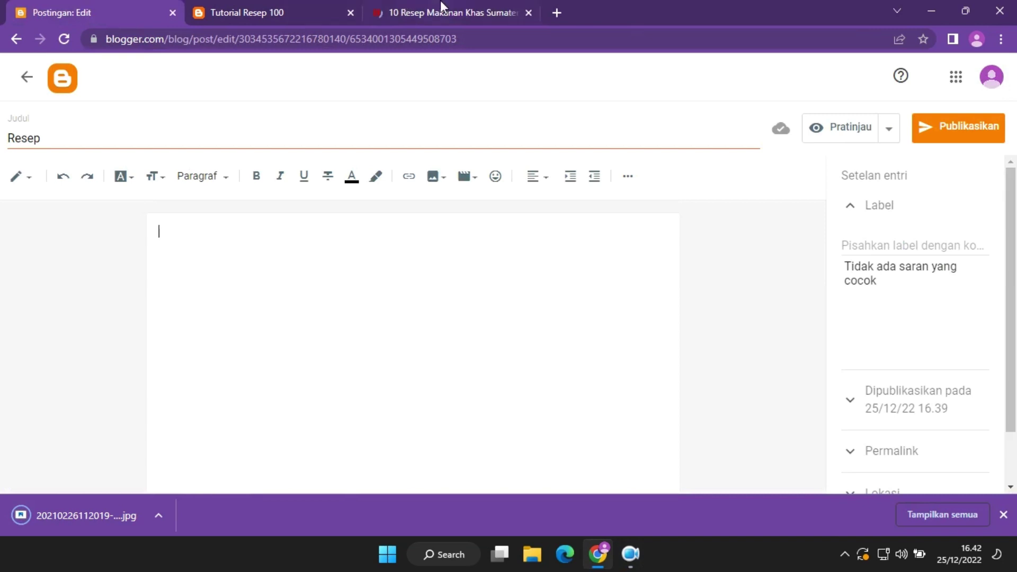
pyautogui.click(442, 6)
pyautogui.click(106, 12)
pyautogui.click(196, 137)
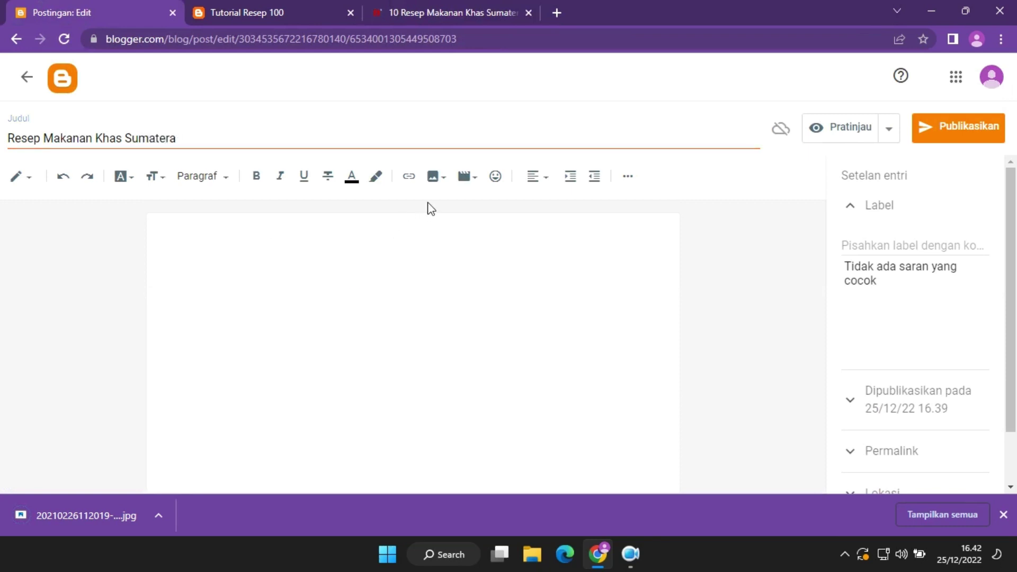
pyautogui.click(447, 183)
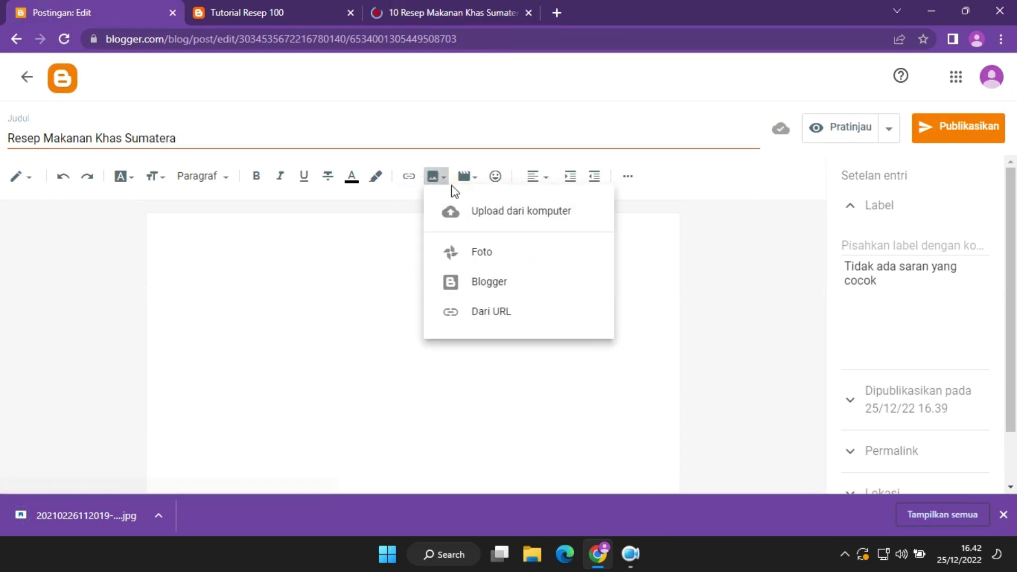
pyautogui.click(472, 209)
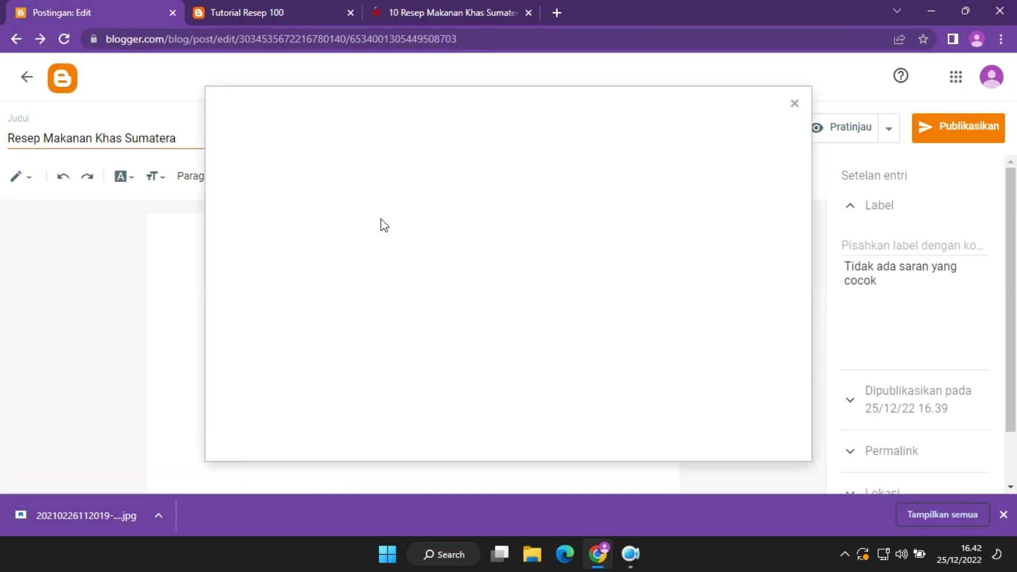
pyautogui.click(266, 191)
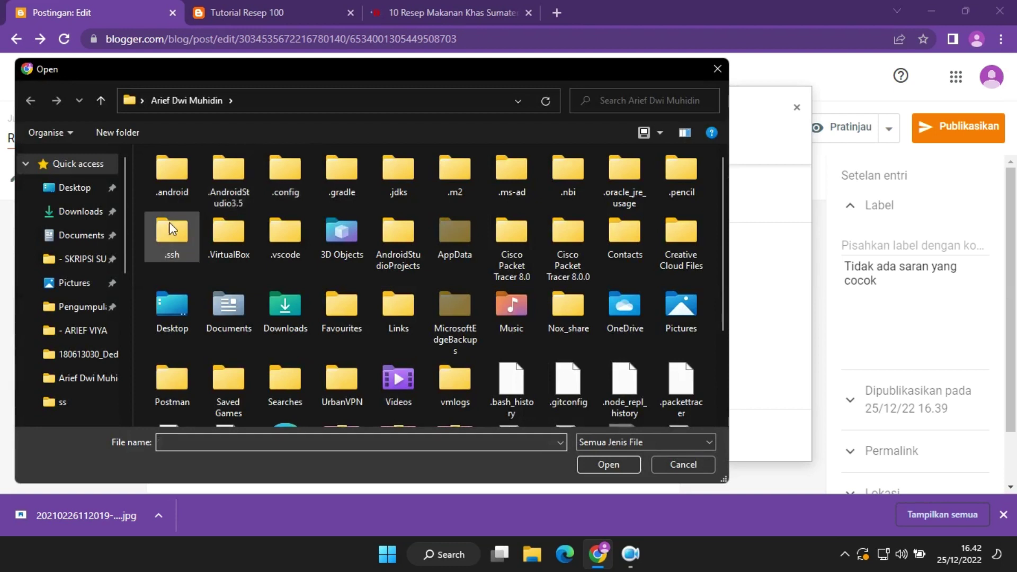
pyautogui.click(79, 212)
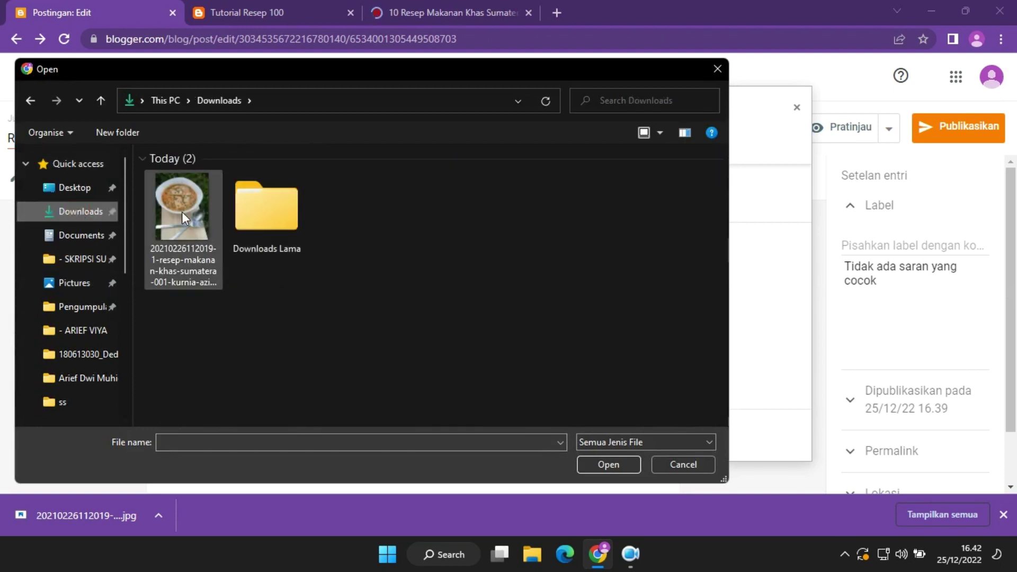
pyautogui.click(182, 211)
pyautogui.click(614, 464)
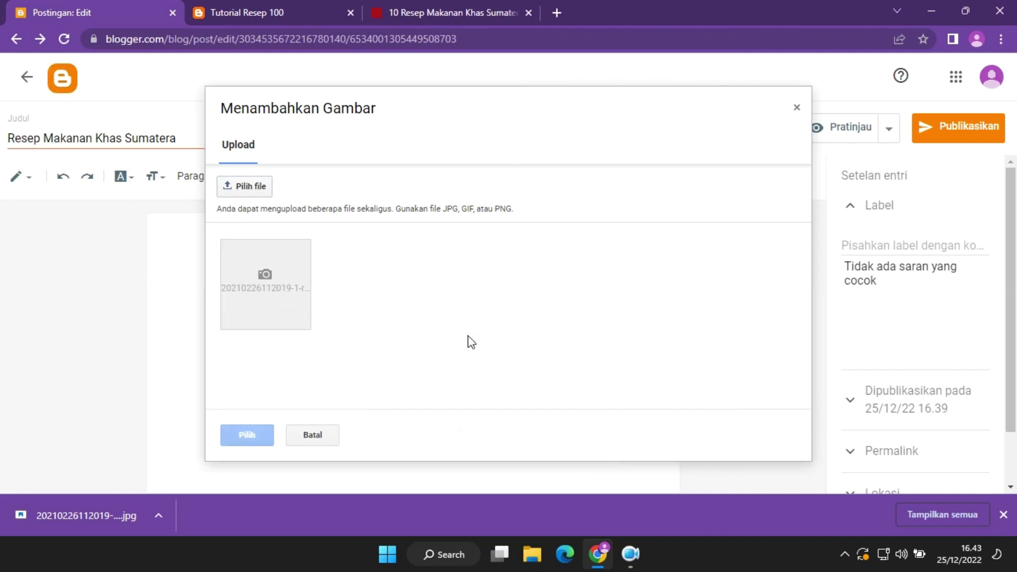
pyautogui.click(263, 441)
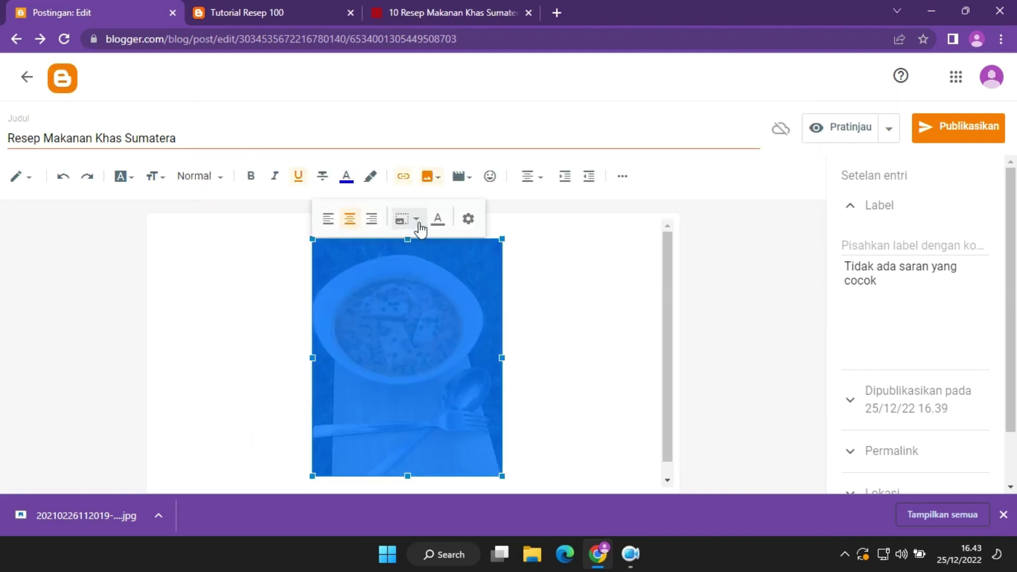
# Resize the inserted photo to Besar (large) and place the caret on the line below.
pyautogui.click(420, 224)
pyautogui.click(412, 234)
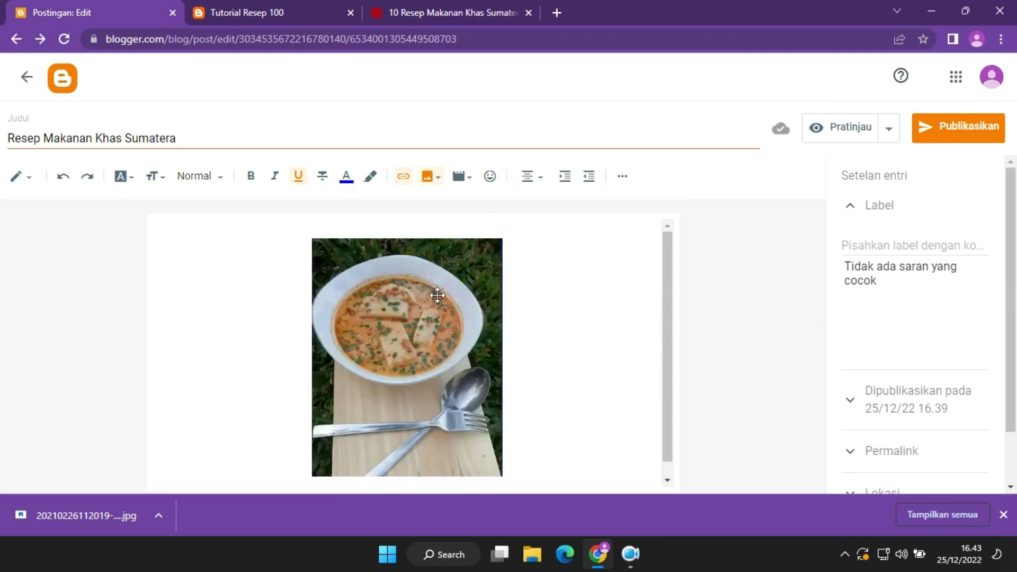
pyautogui.click(406, 219)
pyautogui.click(631, 325)
pyautogui.click(466, 331)
pyautogui.click(411, 223)
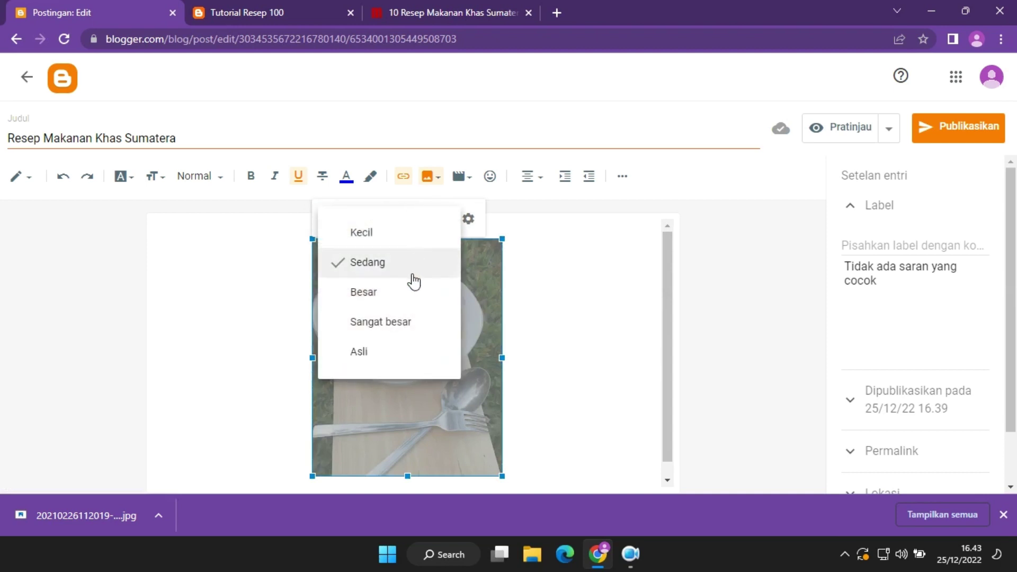
pyautogui.click(416, 297)
pyautogui.click(605, 345)
pyautogui.moveTo(667, 357); pyautogui.dragTo(679, 428)
pyautogui.click(572, 465)
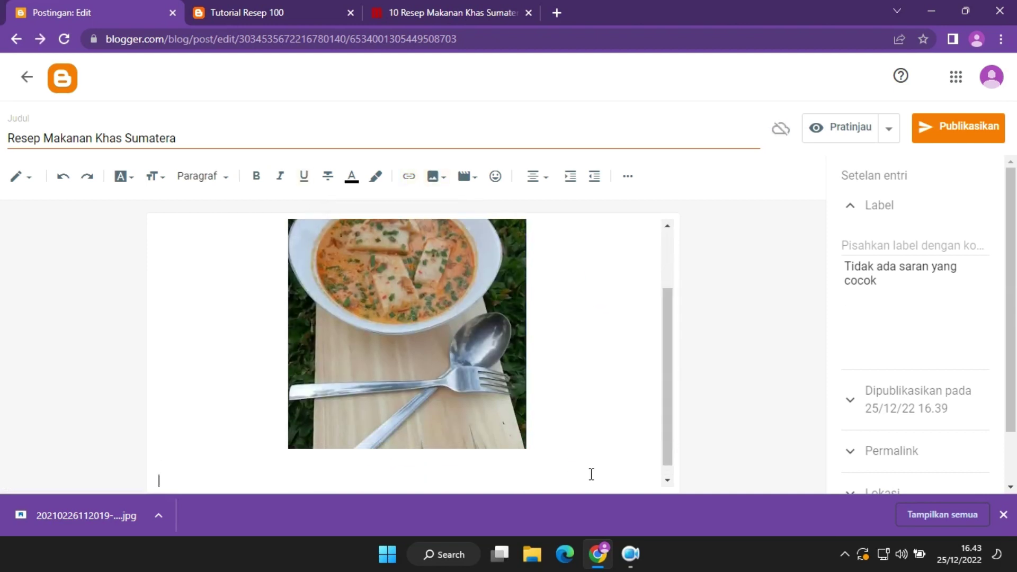
pyautogui.click(306, 20)
# Copy the Bahan ingredient list from the merdeka.com article and paste it below the laksan photo.
pyautogui.click(372, 8)
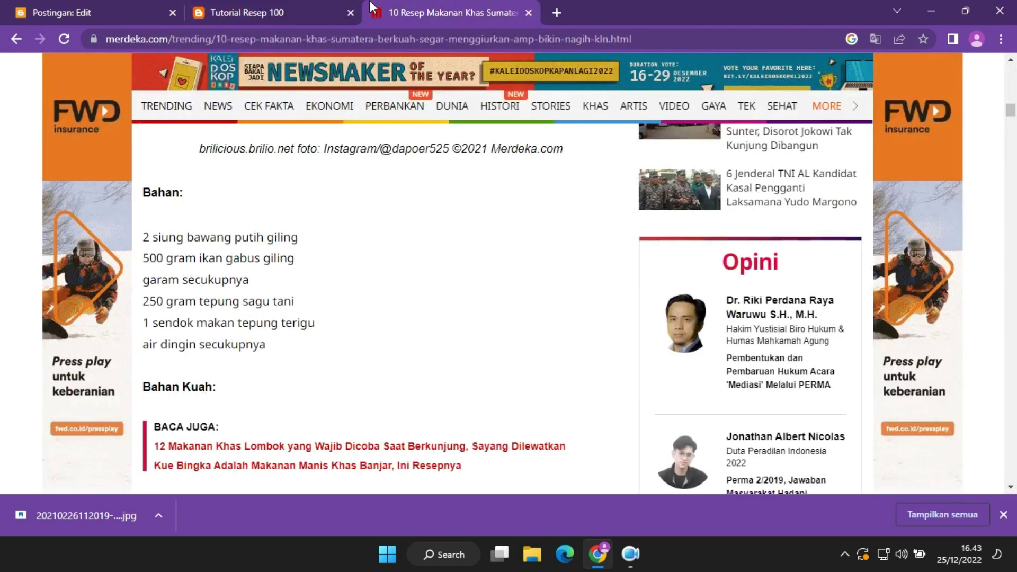
pyautogui.moveTo(144, 188); pyautogui.dragTo(297, 346)
pyautogui.hotkey('ctrl', 'c')
pyautogui.click(142, 1)
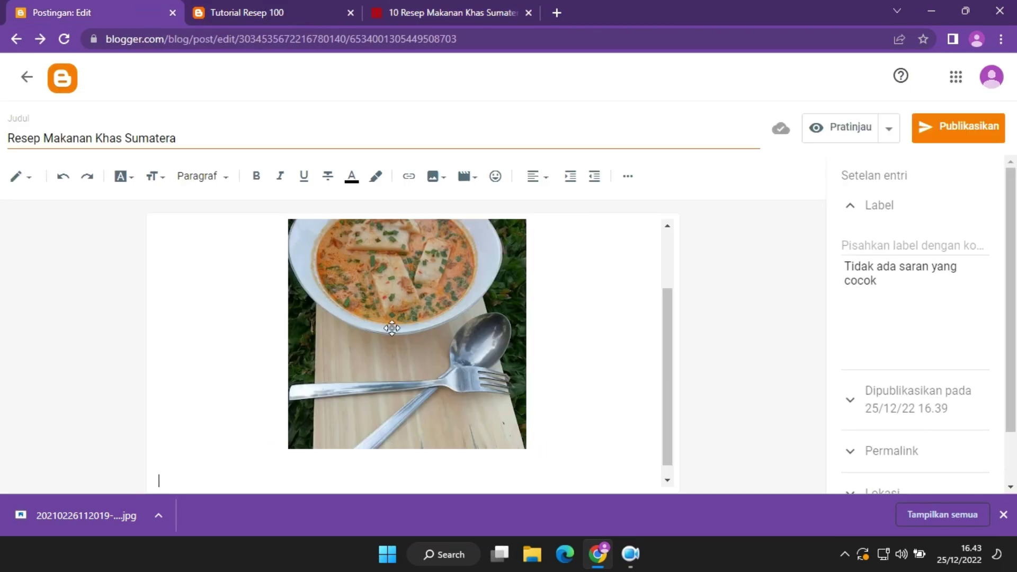
pyautogui.click(1003, 514)
pyautogui.hotkey('ctrl', 'v')
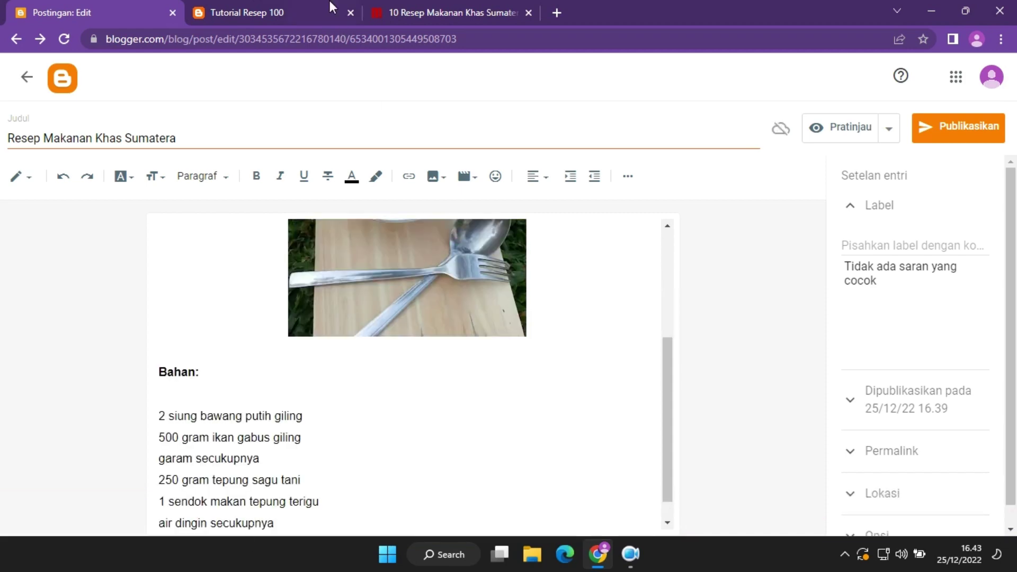
# Select the next ingredient lists further down the merdeka.com article.
pyautogui.click(418, 2)
pyautogui.click(270, 5)
pyautogui.click(471, 2)
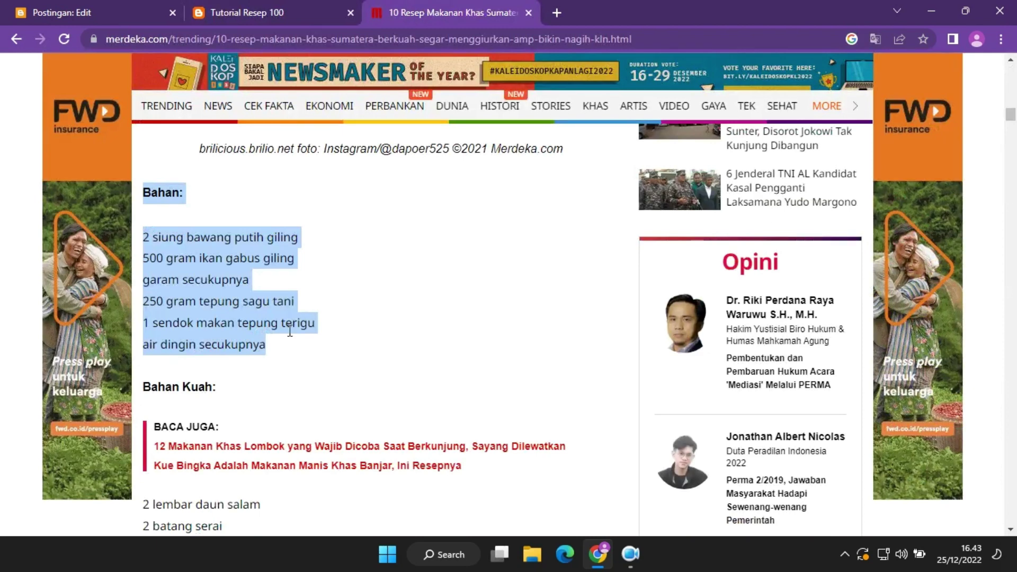
pyautogui.scroll(-6, 222, 461)
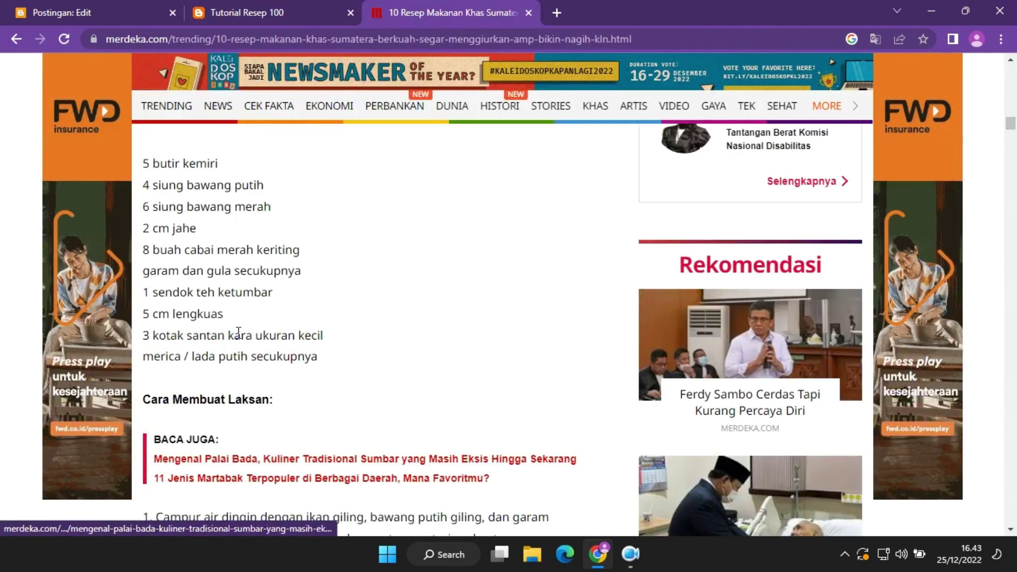
pyautogui.moveTo(319, 364); pyautogui.dragTo(135, 326)
pyautogui.hotkey('ctrl', 'c')
pyautogui.click(106, 4)
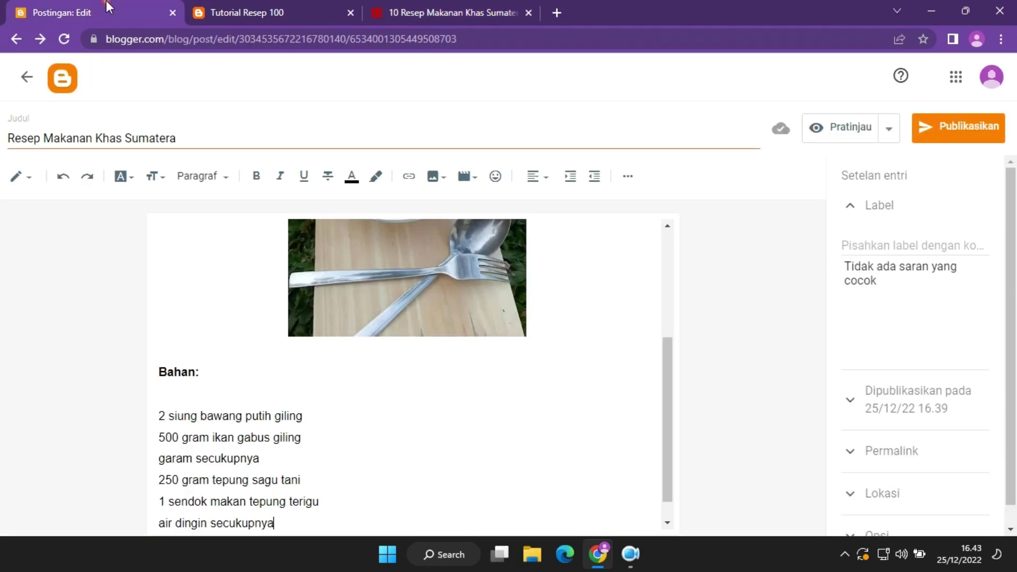
# Add a bold Bahan Kuah heading after the Bahan list and paste the remaining ingredient lists below it.
pyautogui.scroll(-1, 297, 426)
pyautogui.click(257, 371)
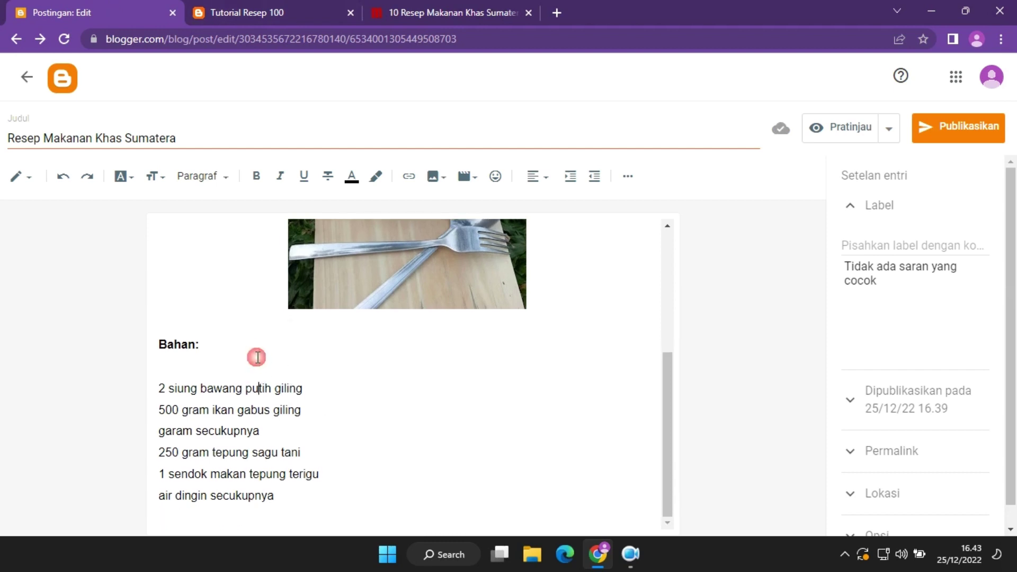
pyautogui.click(235, 370)
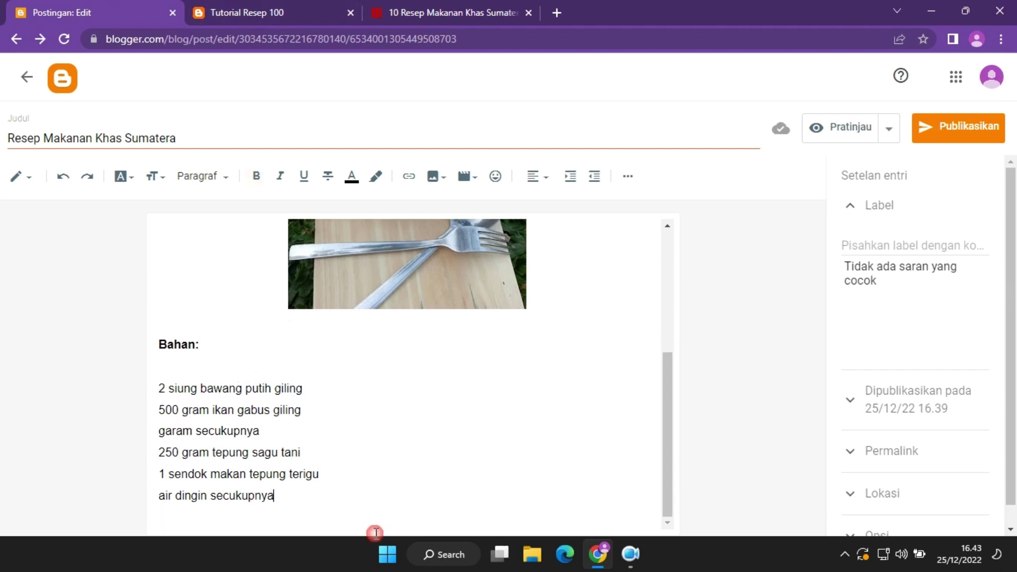
pyautogui.click(376, 496)
pyautogui.press('Return')
pyautogui.press('Return')
pyautogui.press('Return')
pyautogui.press('Return')
pyautogui.press('BackSpace')
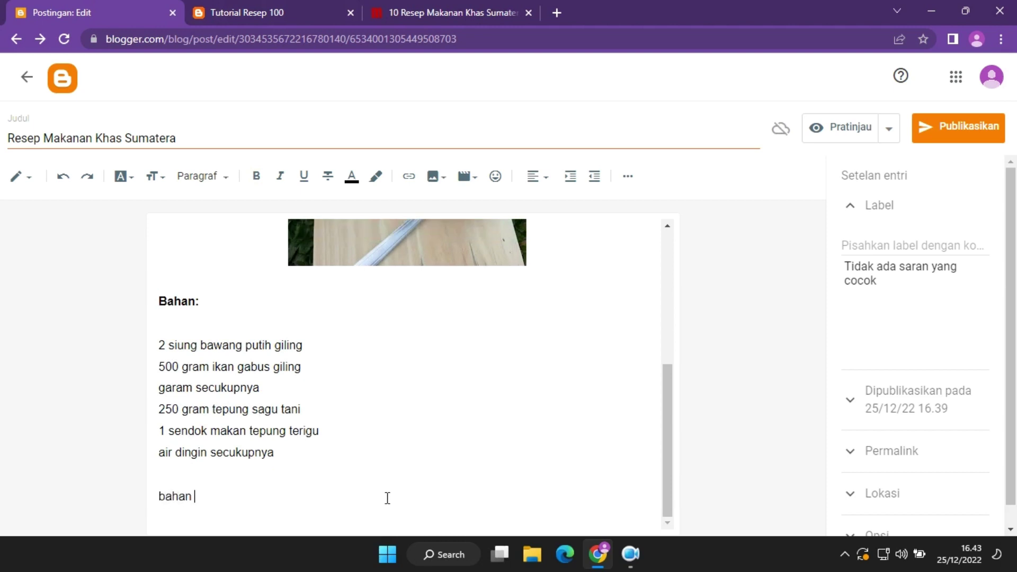
pyautogui.doubleClick(159, 496)
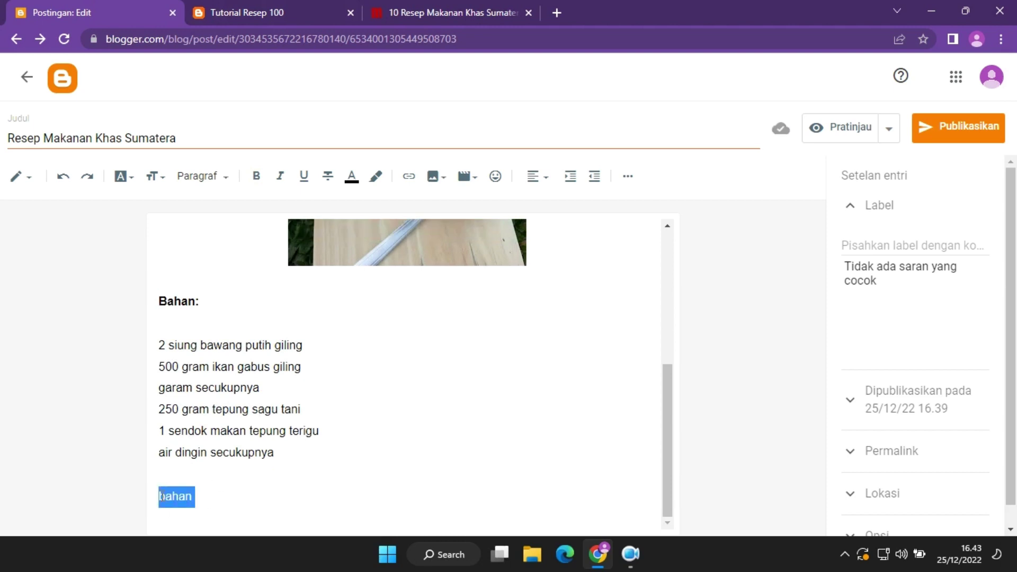
pyautogui.hotkey('ctrl', 'b')
pyautogui.write('B')
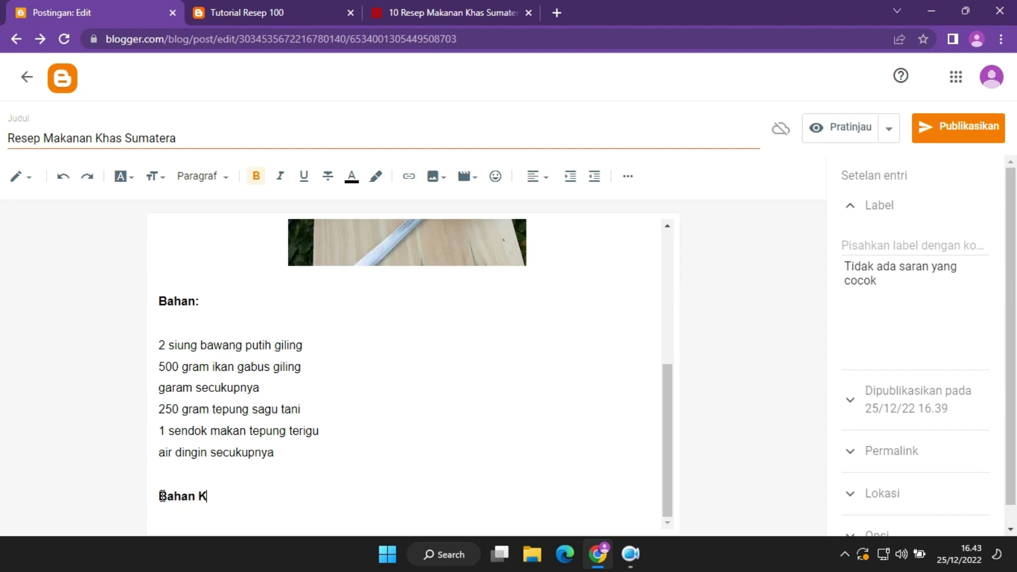
pyautogui.hotkey('ctrl', 'v')
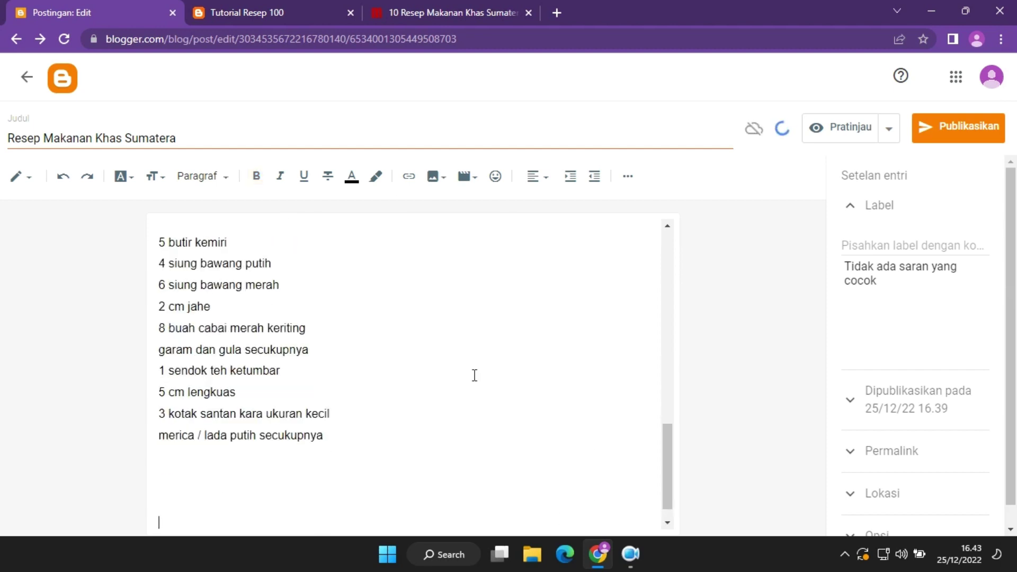
pyautogui.click(266, 9)
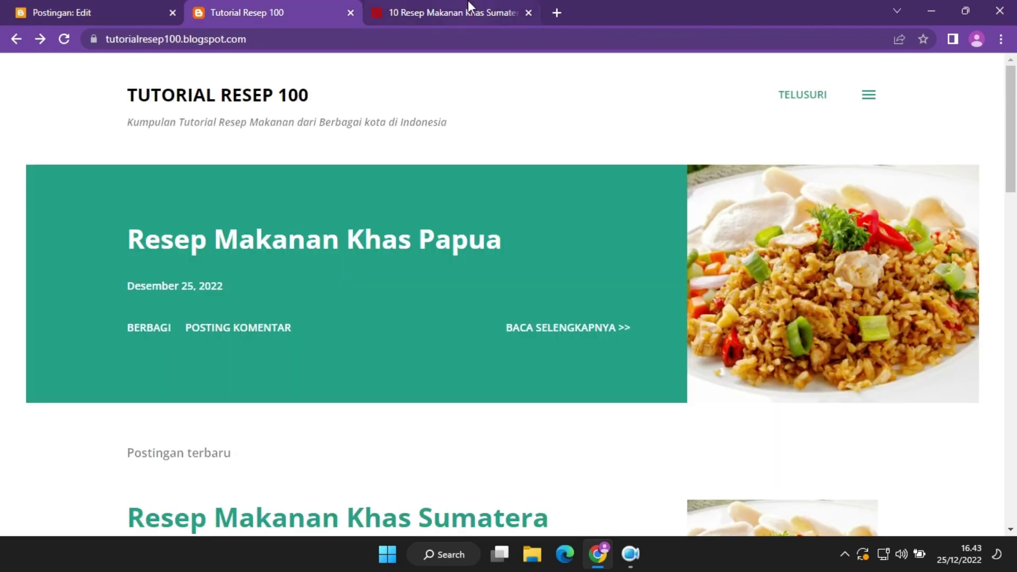
# Copy the seven numbered cooking steps from merdeka.com and paste them below the heading.
pyautogui.click(468, 1)
pyautogui.scroll(-8, 233, 219)
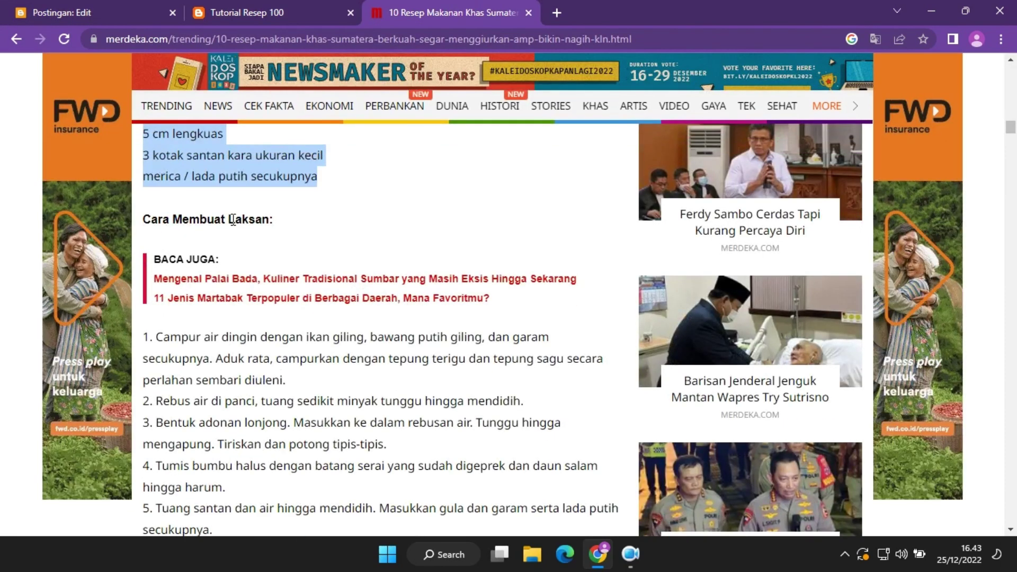
pyautogui.moveTo(145, 336); pyautogui.dragTo(535, 369)
pyautogui.hotkey('ctrl', 'c')
pyautogui.click(113, 2)
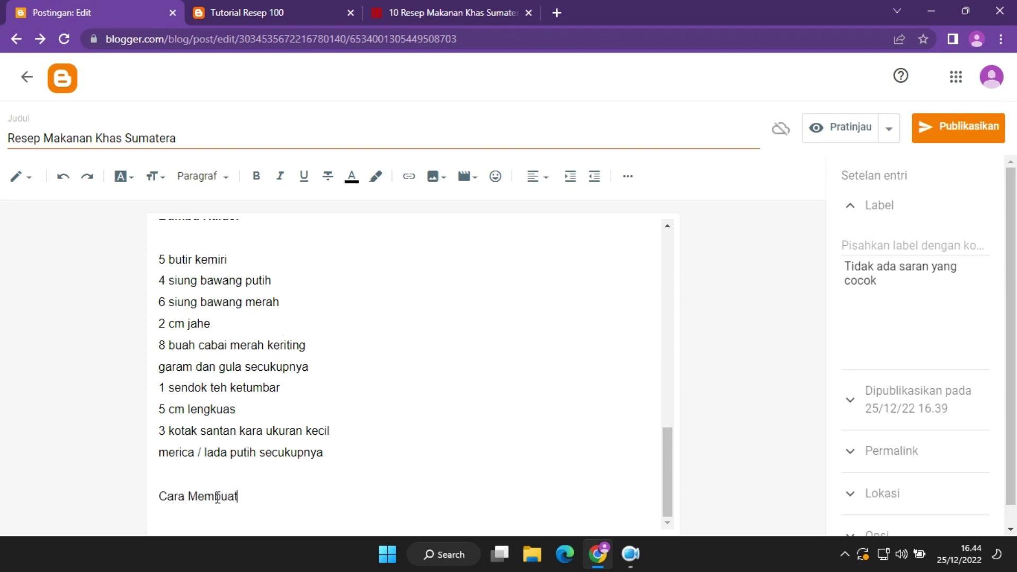
pyautogui.press('Return')
pyautogui.press('Return')
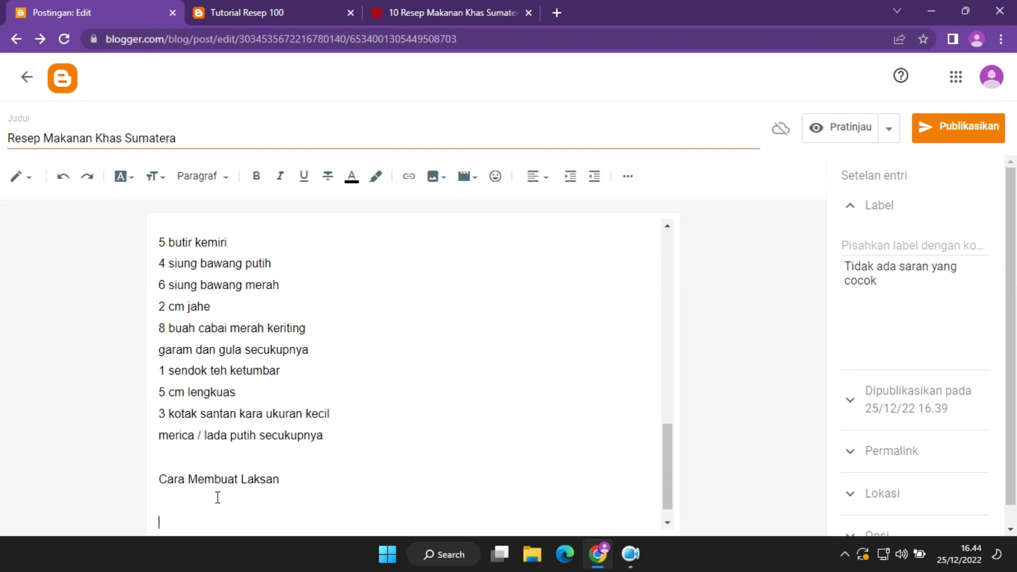
pyautogui.hotkey('ctrl', 'v')
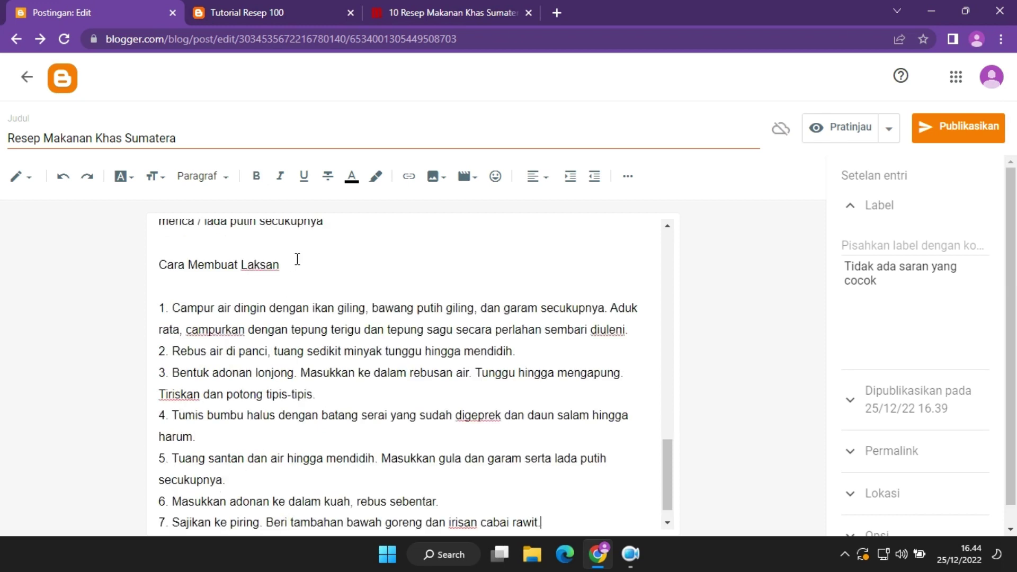
# Make the Cara Membuat Laksan heading bold, then look back over the merdeka.com article.
pyautogui.moveTo(287, 264); pyautogui.dragTo(159, 265)
pyautogui.hotkey('ctrl', 'b')
pyautogui.click(384, 372)
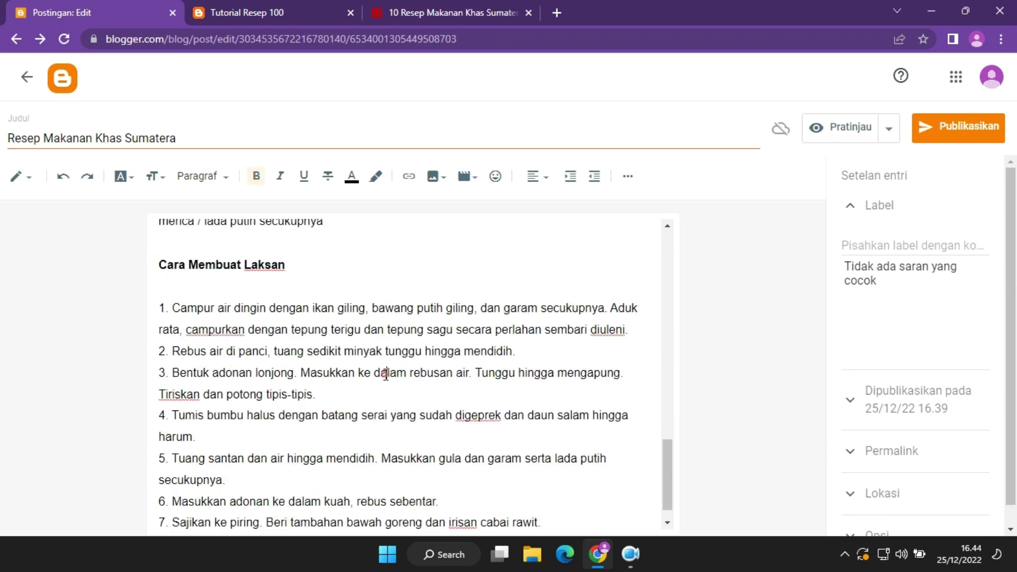
pyautogui.click(326, 3)
pyautogui.hotkey('ctrl', 'Tab')
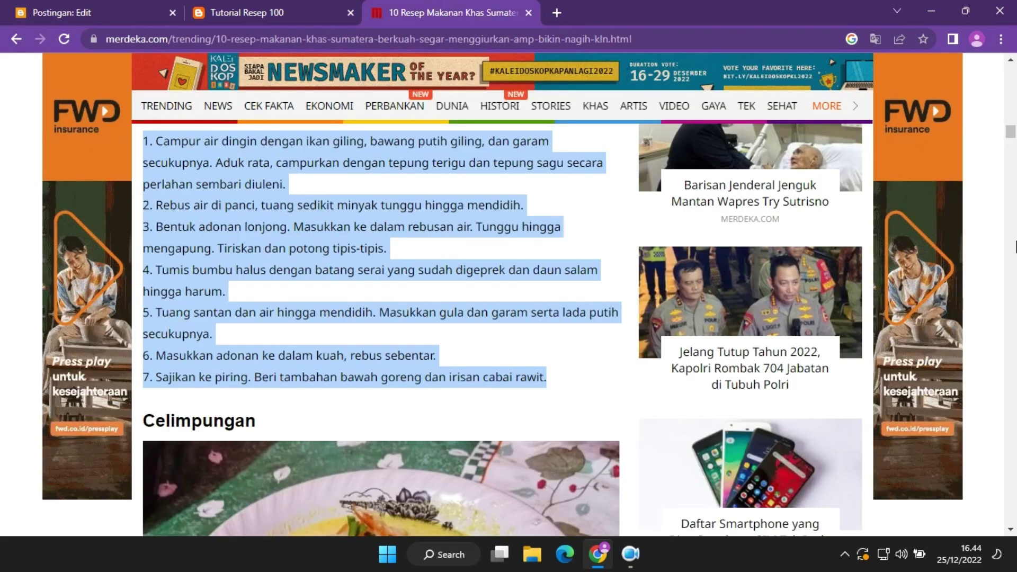
pyautogui.scroll(-15, 352, 298)
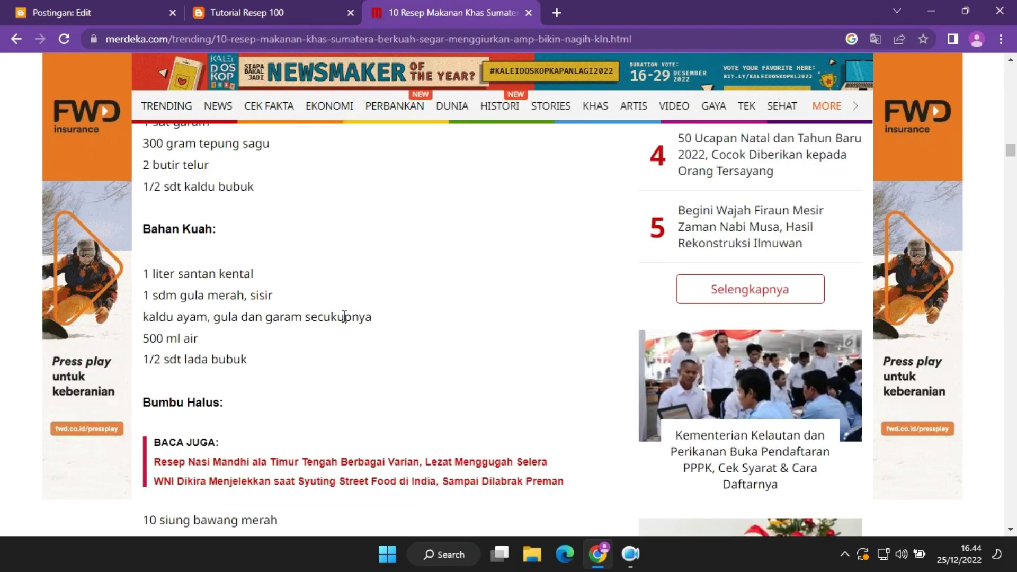
pyautogui.scroll(15, 343, 317)
pyautogui.scroll(-12, 343, 333)
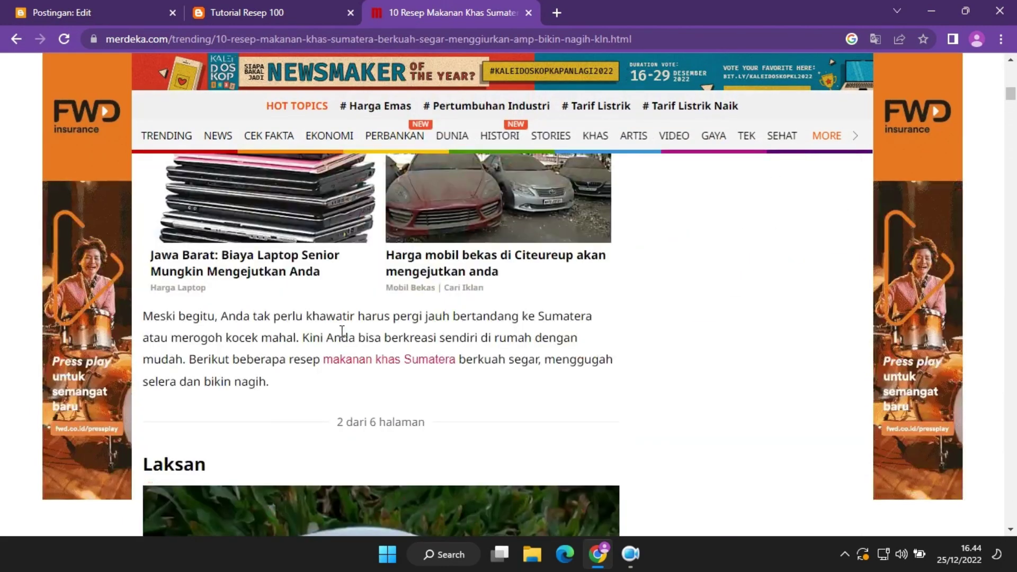
# Search Google for 'cara membuat laksan youtube' and open the Resep Laksan Khas Palembang video.
pyautogui.click(556, 13)
pyautogui.write('you')
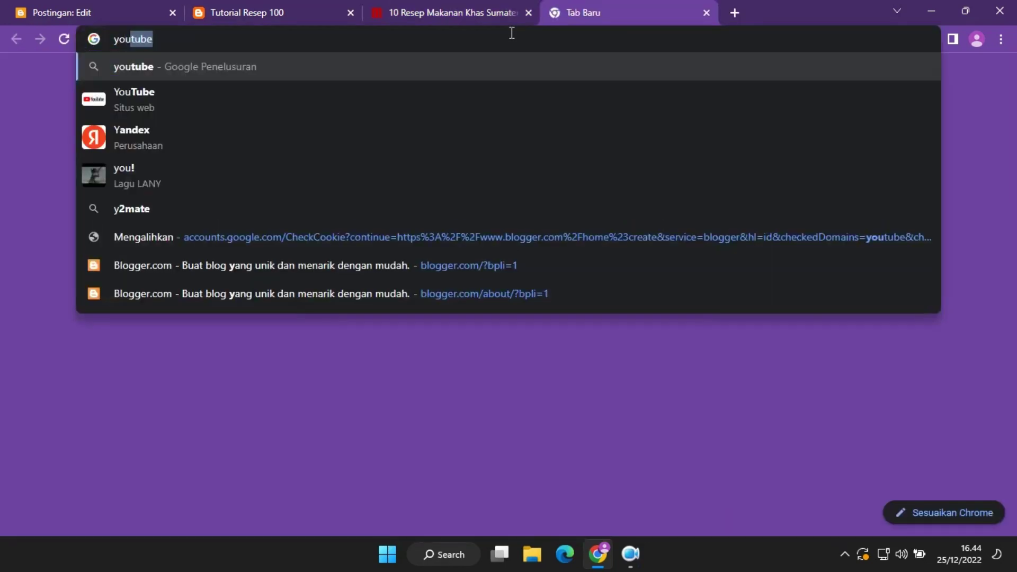
pyautogui.write('tu')
pyautogui.hotkey('ctrl', 'a')
pyautogui.write('cara me')
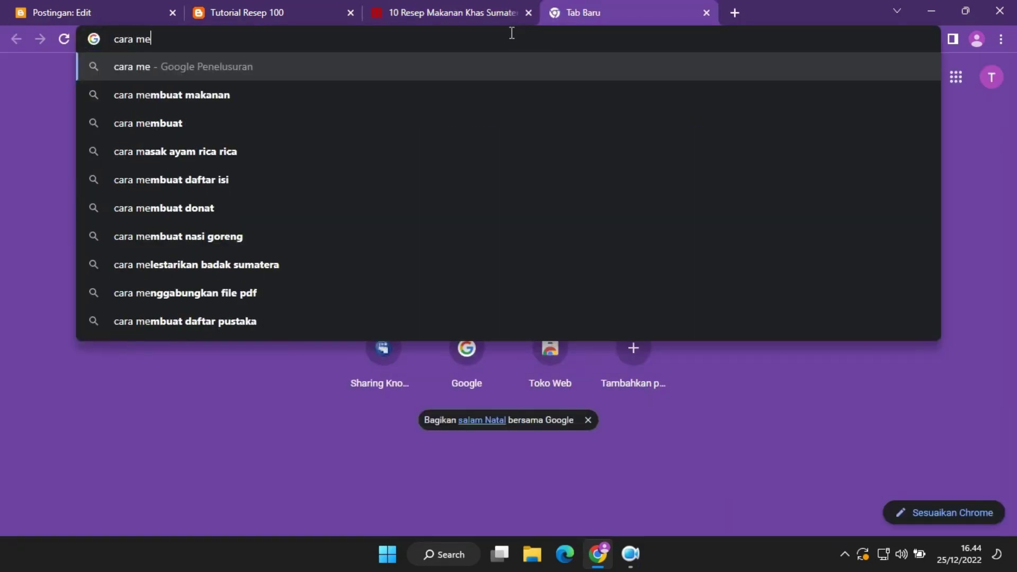
pyautogui.write('mbuat laksan ')
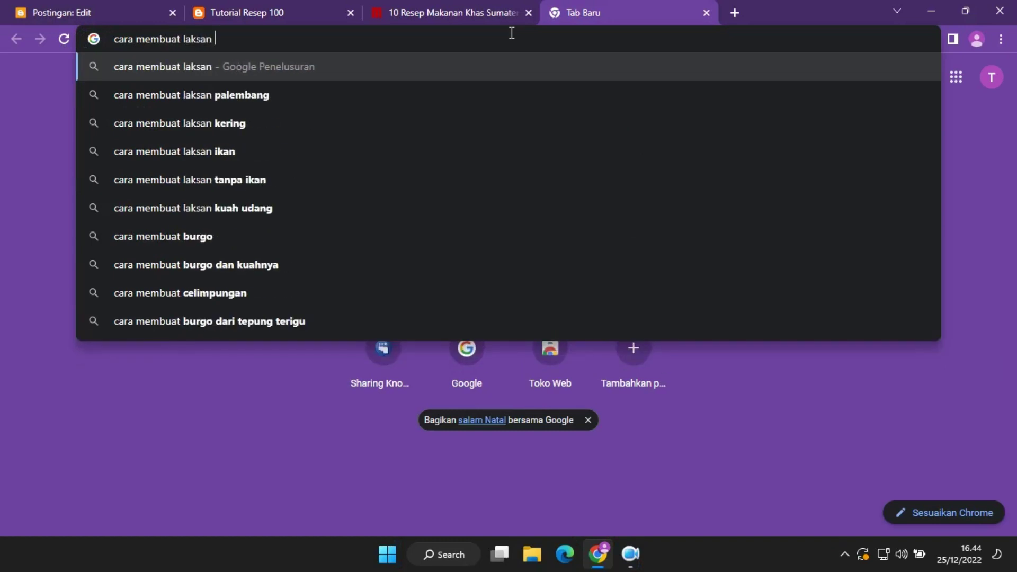
pyautogui.write('youtube')
pyautogui.press('Return')
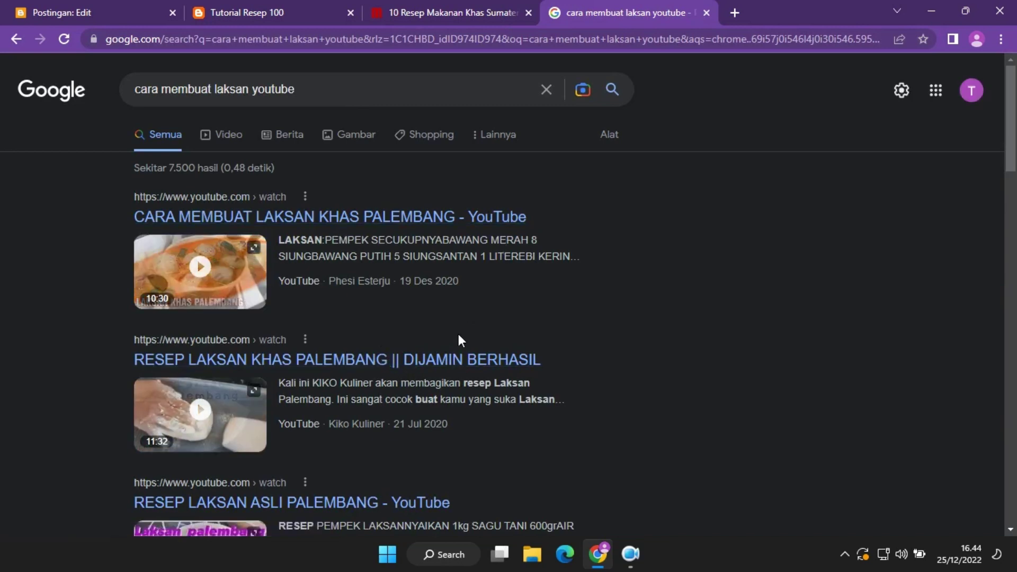
pyautogui.click(568, 207)
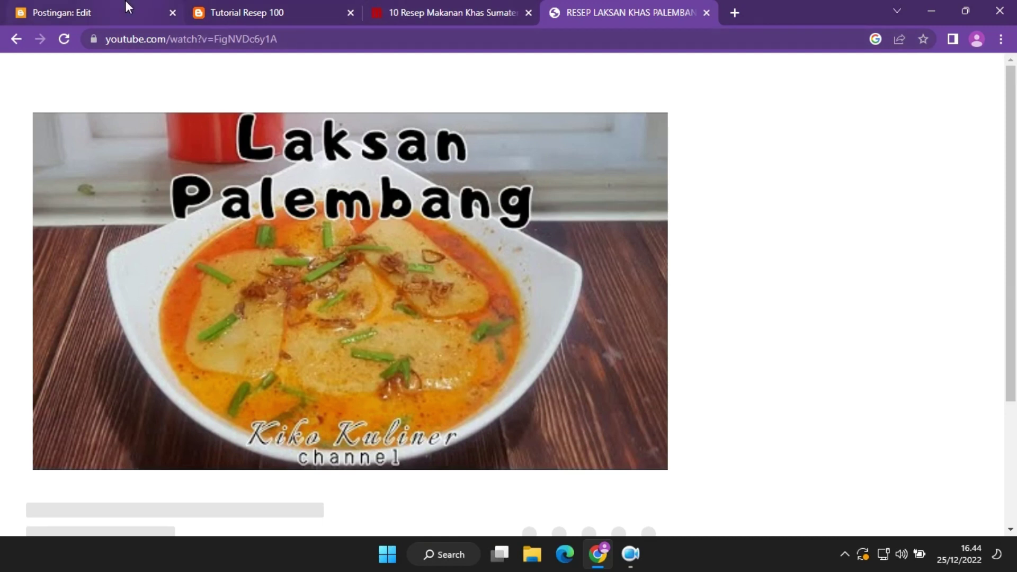
pyautogui.click(125, 3)
# Add blank lines after the last cooking step and paste the merdeka.com article address after 'Sumber Resep :'.
pyautogui.click(667, 519)
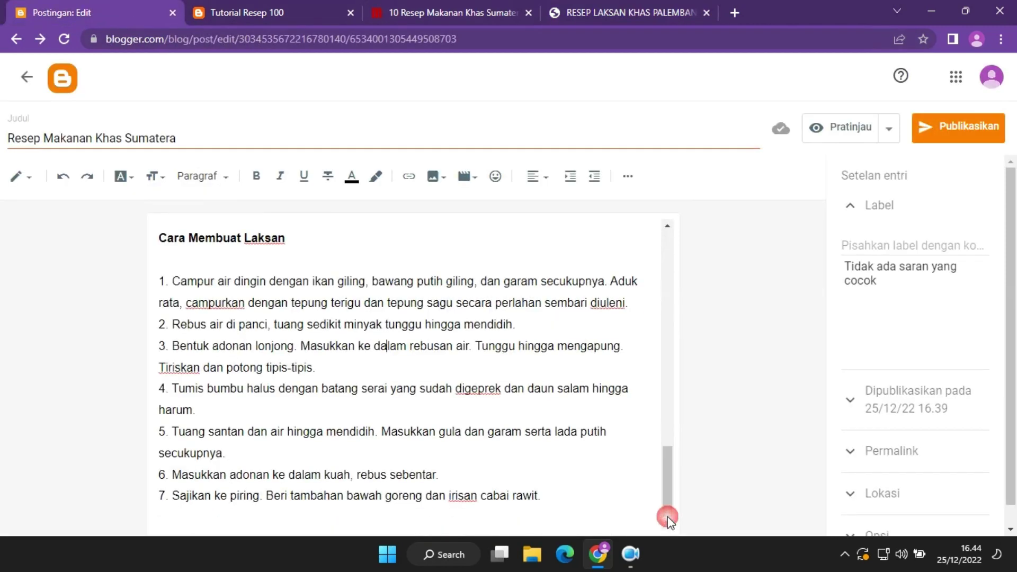
pyautogui.click(583, 498)
pyautogui.press('Return')
pyautogui.press('Return')
pyautogui.press('Return')
pyautogui.press('Return')
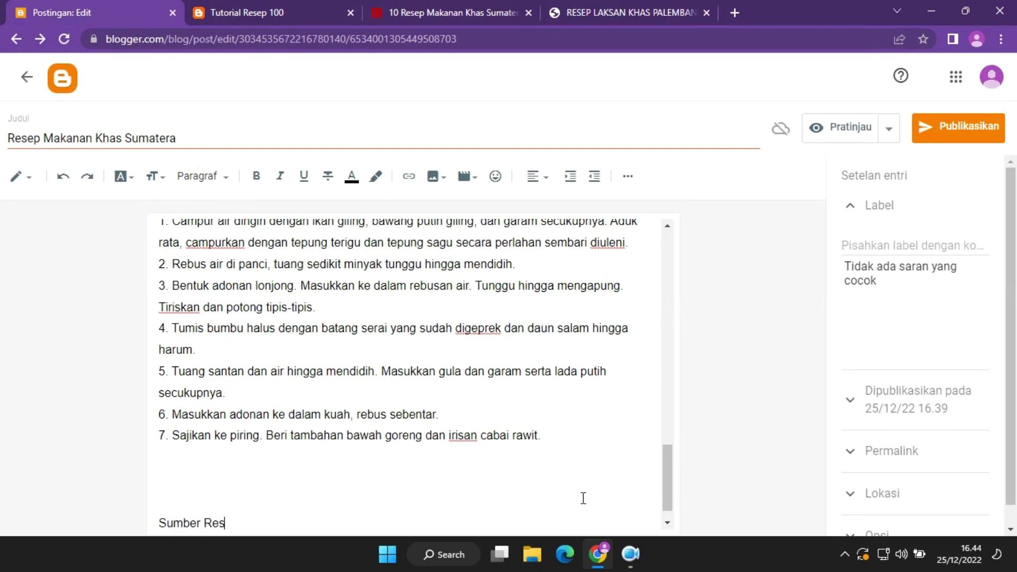
pyautogui.click(451, 13)
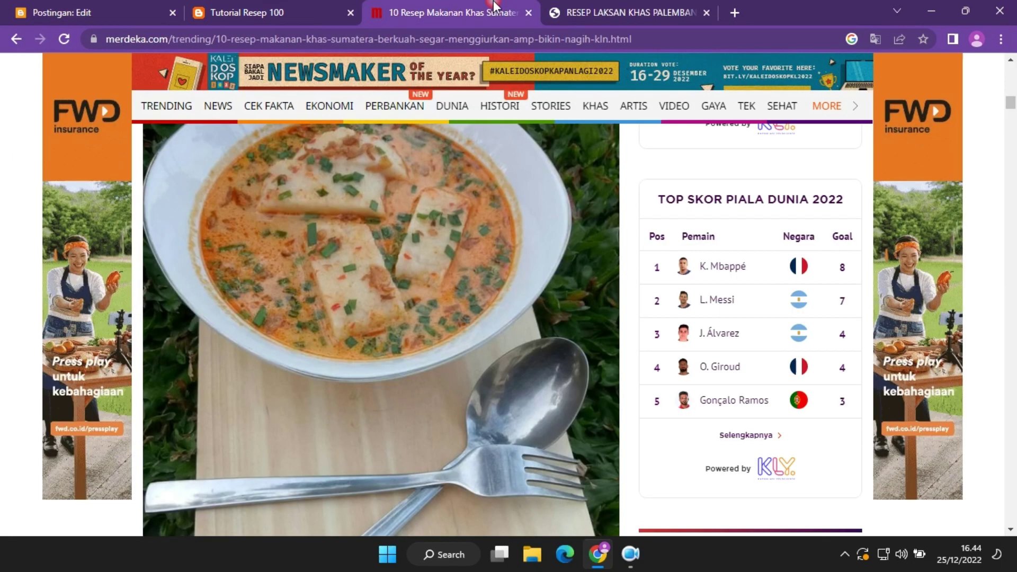
pyautogui.click(396, 49)
pyautogui.hotkey('ctrl', 'c')
pyautogui.hotkey('ctrl', '1')
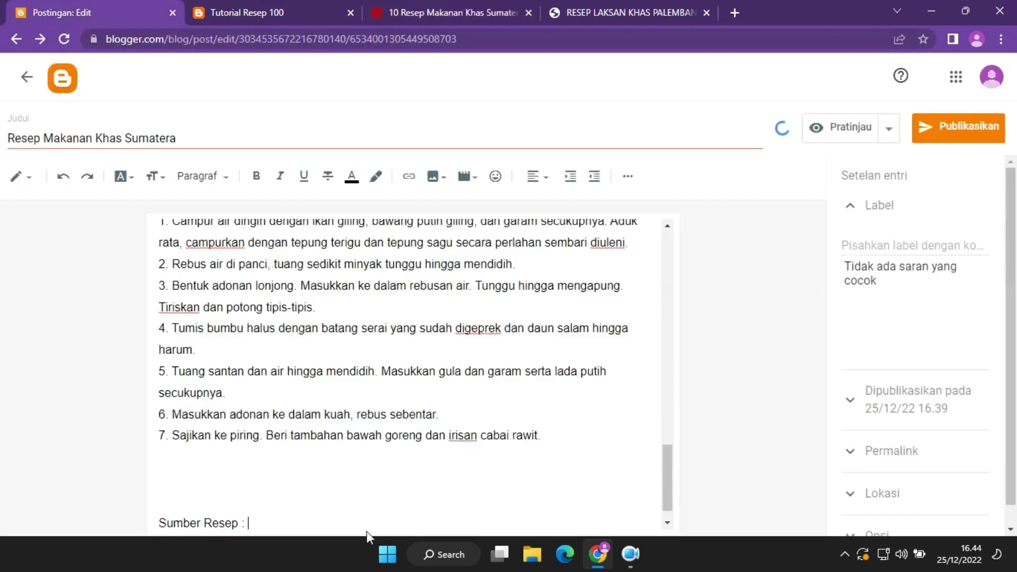
pyautogui.hotkey('ctrl', 'v')
# Turn the pasted merdeka.com address into a link and add blank lines after it.
pyautogui.moveTo(472, 529); pyautogui.dragTo(247, 500)
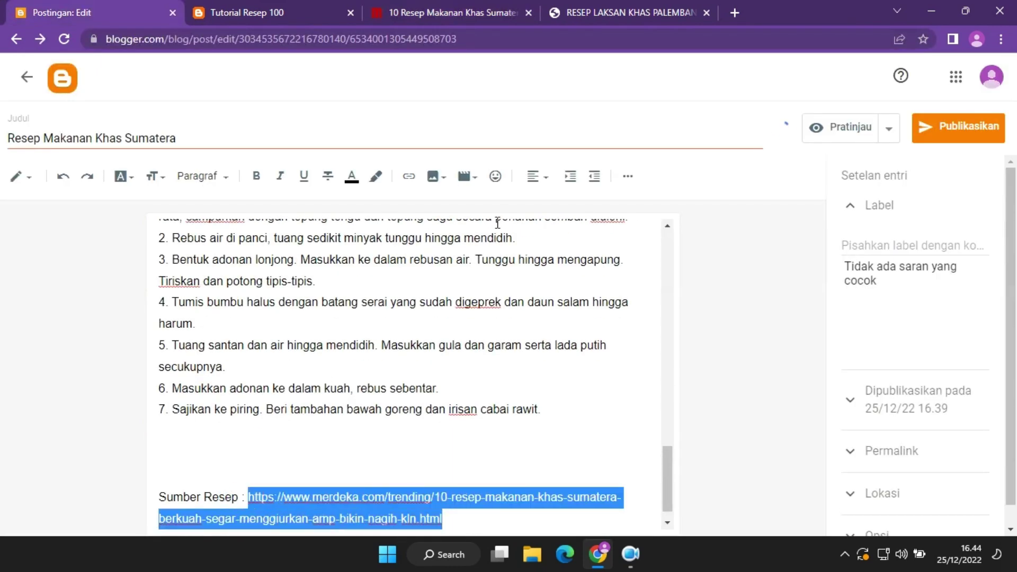
pyautogui.click(411, 185)
pyautogui.click(351, 449)
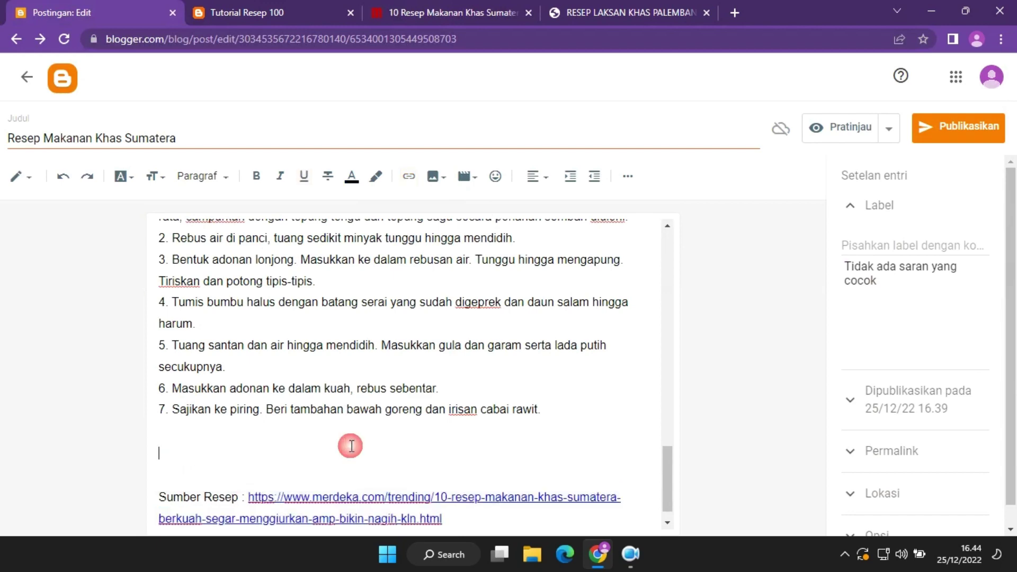
pyautogui.moveTo(668, 487); pyautogui.dragTo(678, 512)
pyautogui.click(512, 525)
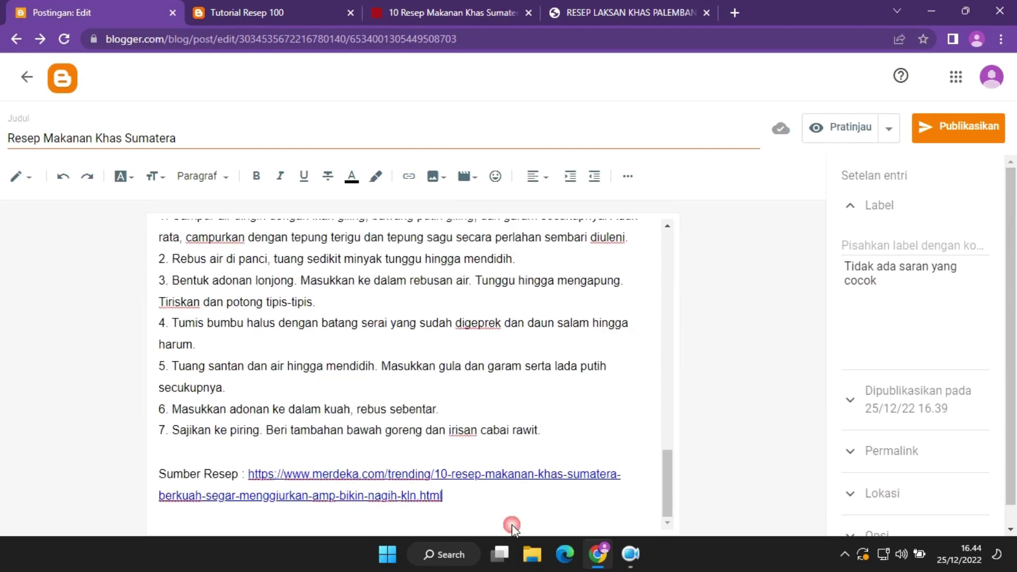
pyautogui.press('Return')
pyautogui.press('Return')
pyautogui.press('Return')
pyautogui.press('Return')
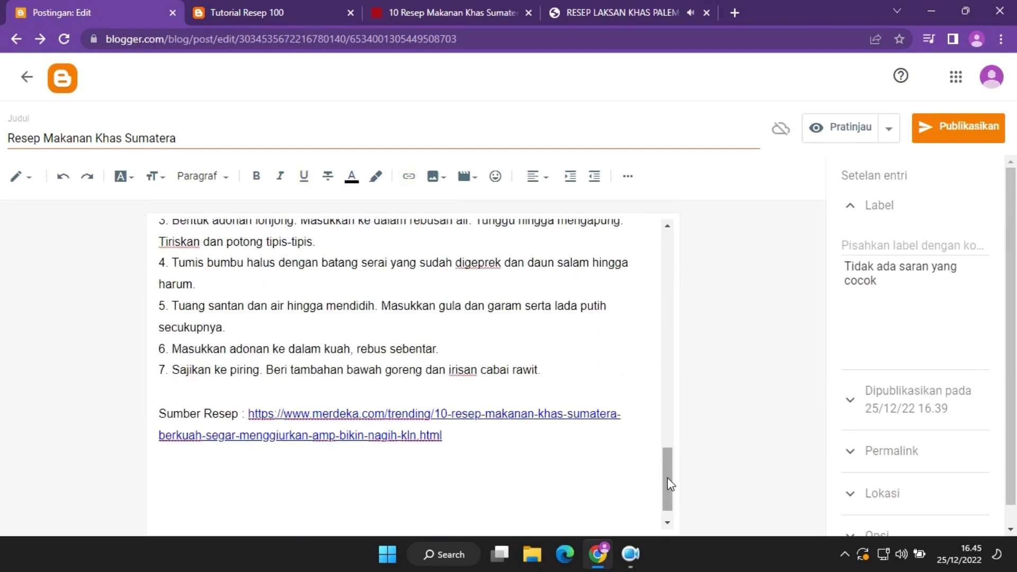
pyautogui.moveTo(673, 479); pyautogui.dragTo(672, 440)
pyautogui.click(625, 12)
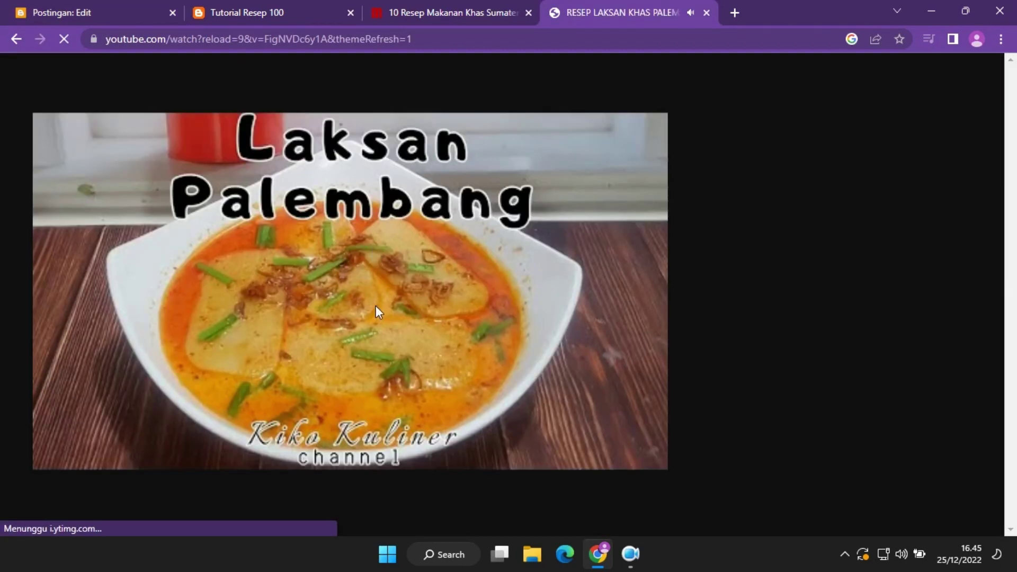
pyautogui.click(58, 7)
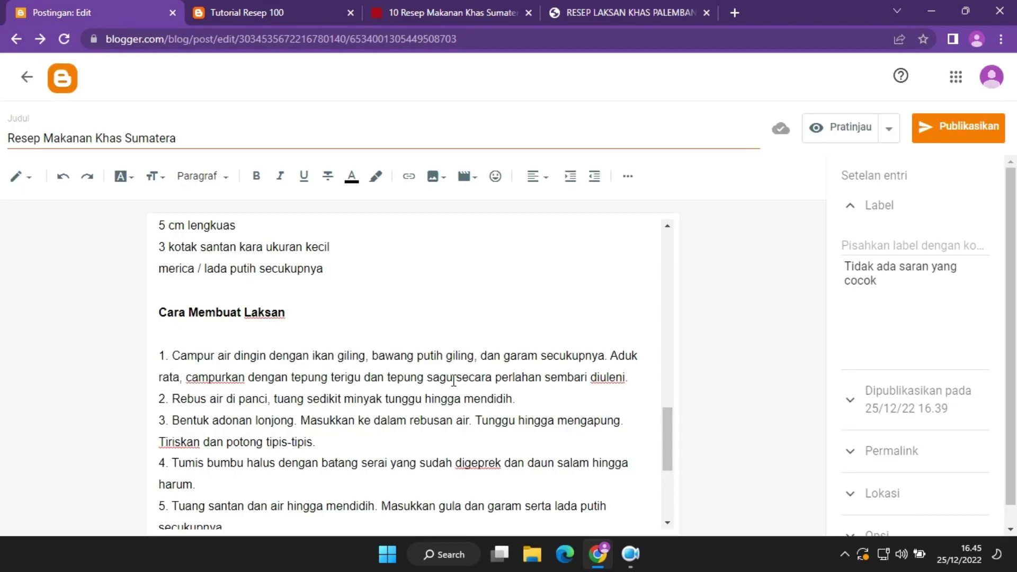
# Paste the bold Cara Membuat Laksan heading under the source link and prefix it with 'Video'.
pyautogui.moveTo(306, 318); pyautogui.dragTo(122, 299)
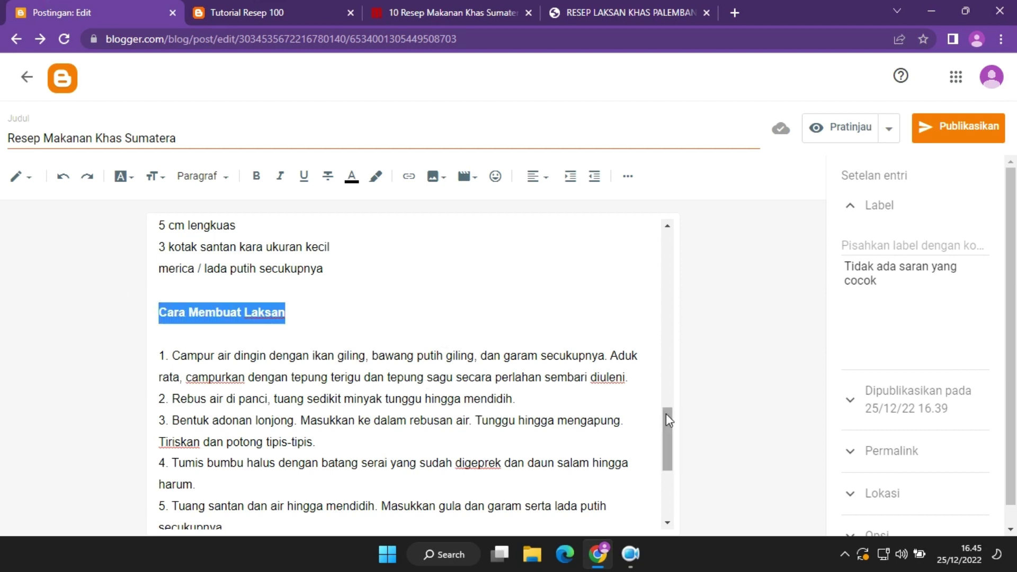
pyautogui.moveTo(665, 413); pyautogui.dragTo(656, 536)
pyautogui.click(275, 474)
pyautogui.write('Cara Membuat Laksan')
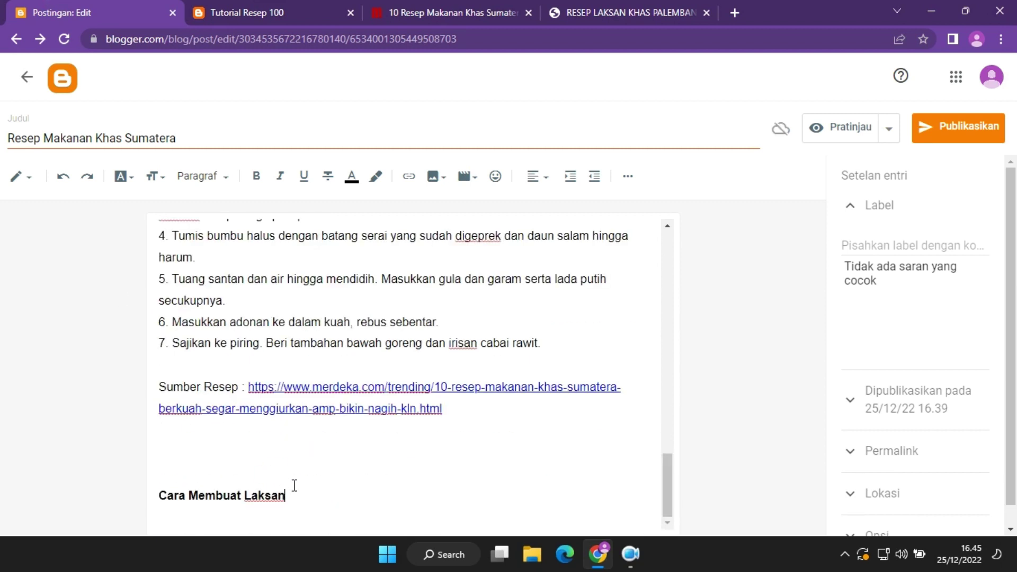
pyautogui.moveTo(293, 487); pyautogui.dragTo(243, 500)
pyautogui.click(294, 495)
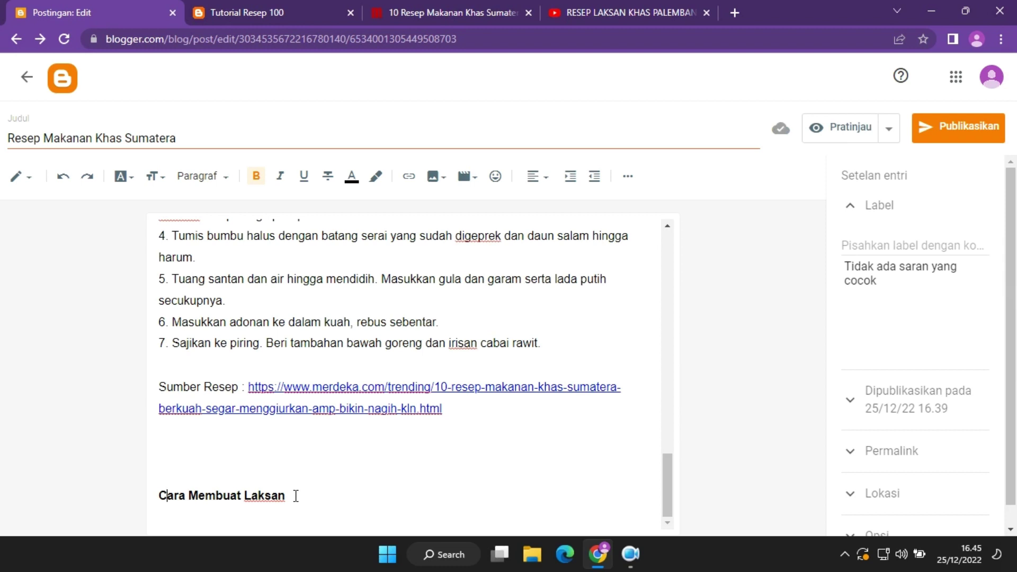
pyautogui.write('Video')
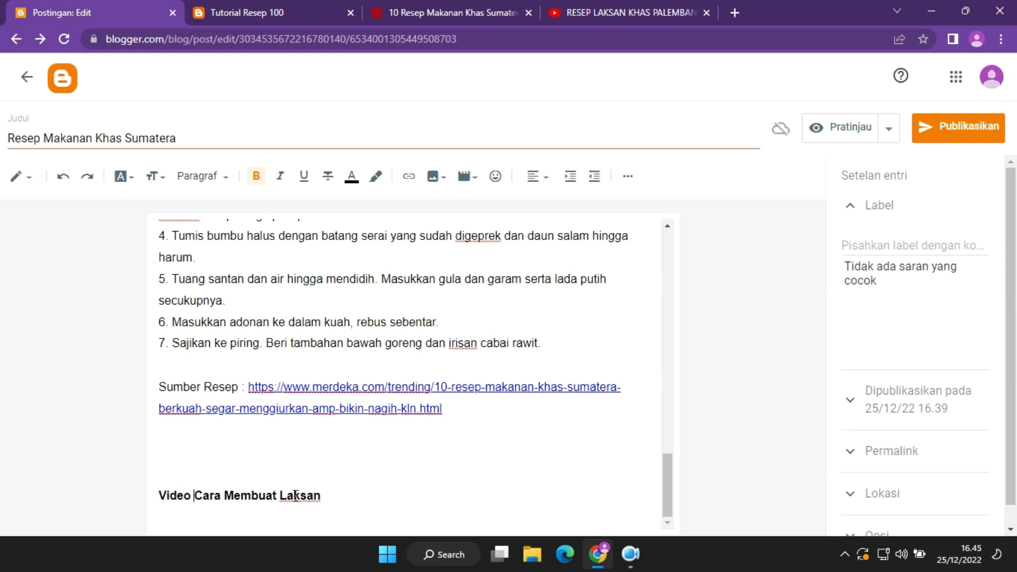
pyautogui.press('BackSpace')
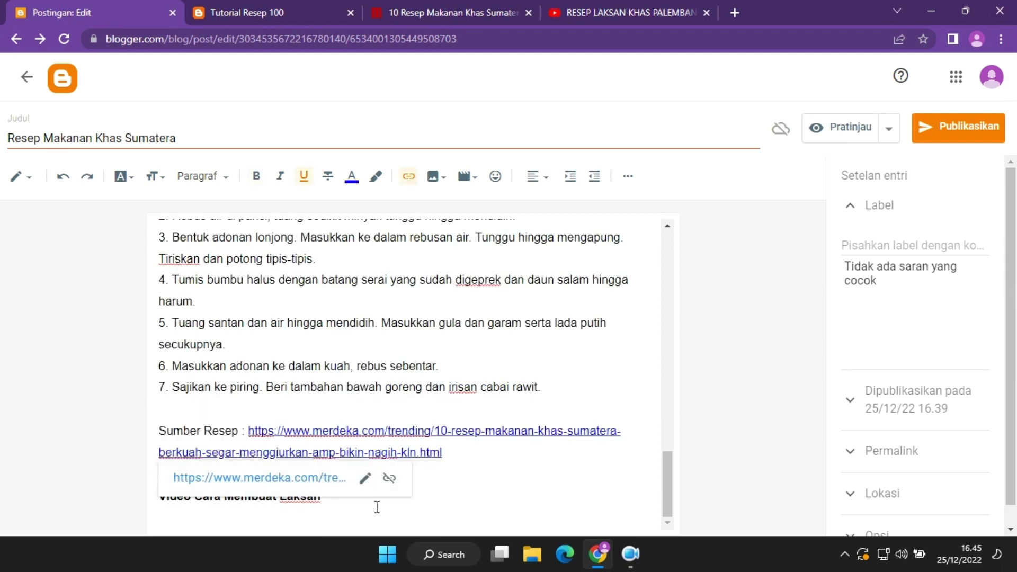
pyautogui.click(384, 503)
pyautogui.press('Return')
pyautogui.press('Return')
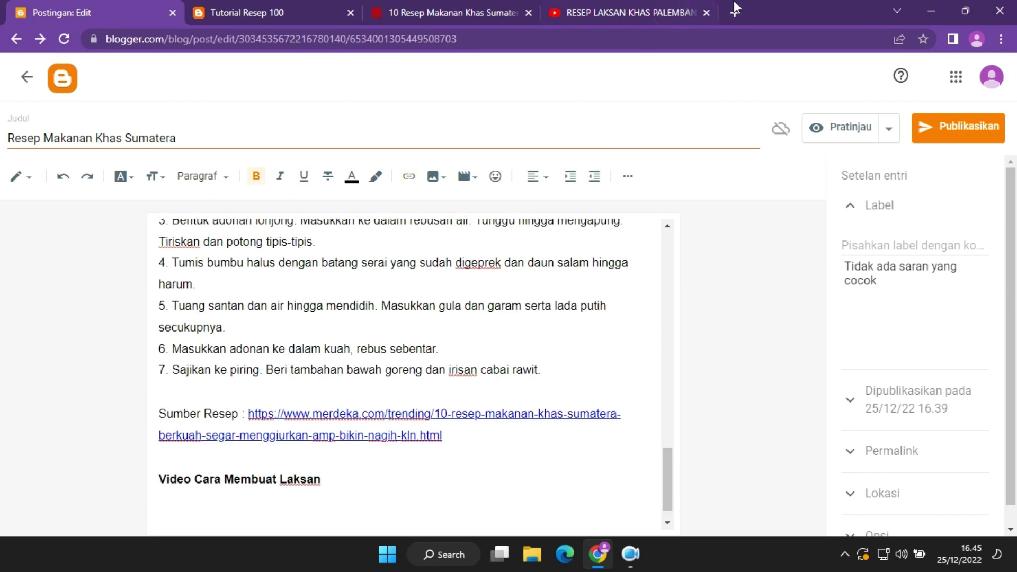
pyautogui.click(734, 7)
# Copy the Resep Laksan Khas Palembang video's address with Salin and close its YouTube tab.
pyautogui.click(806, 13)
pyautogui.click(630, 12)
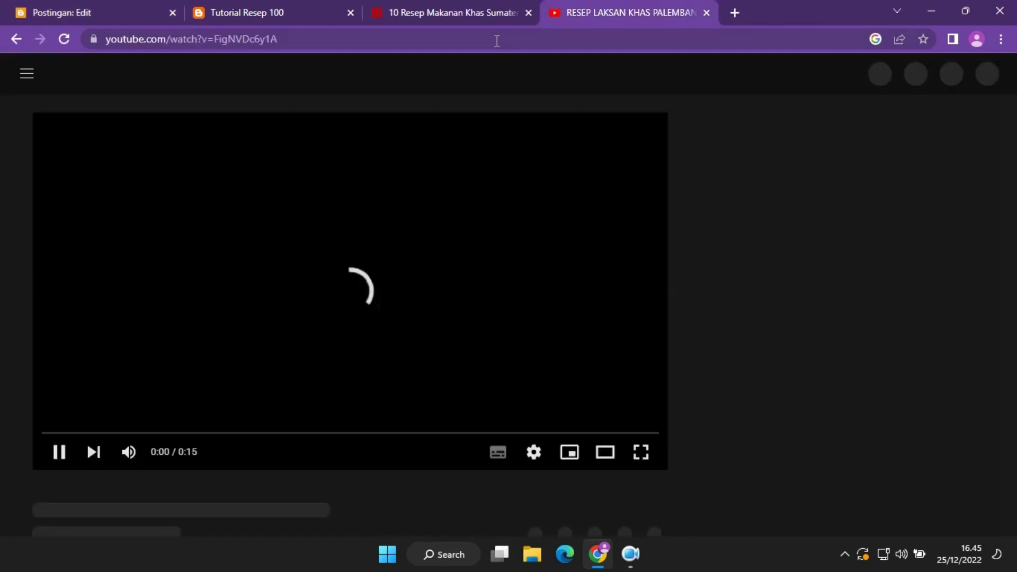
pyautogui.click(437, 39)
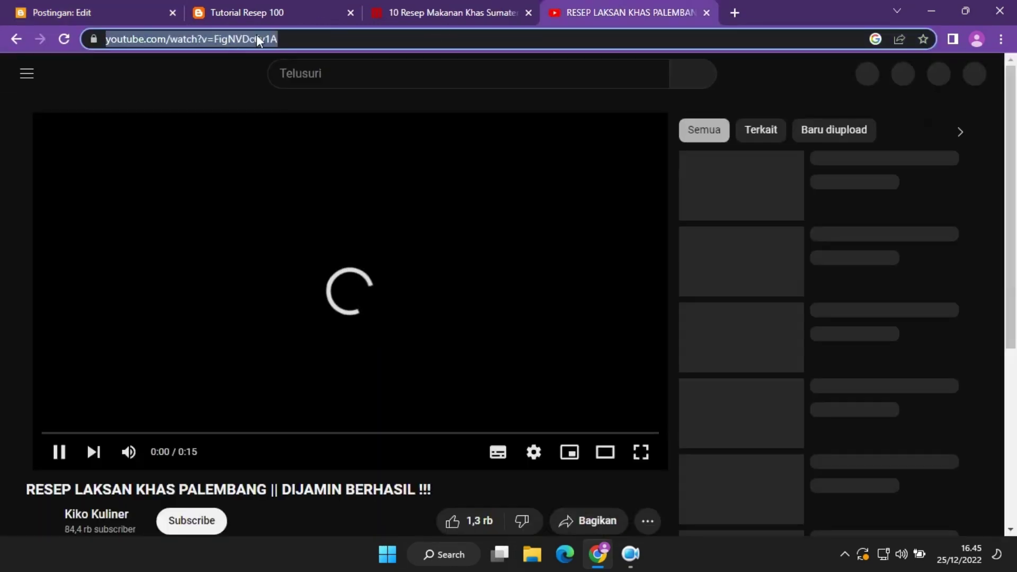
pyautogui.rightClick(163, 40)
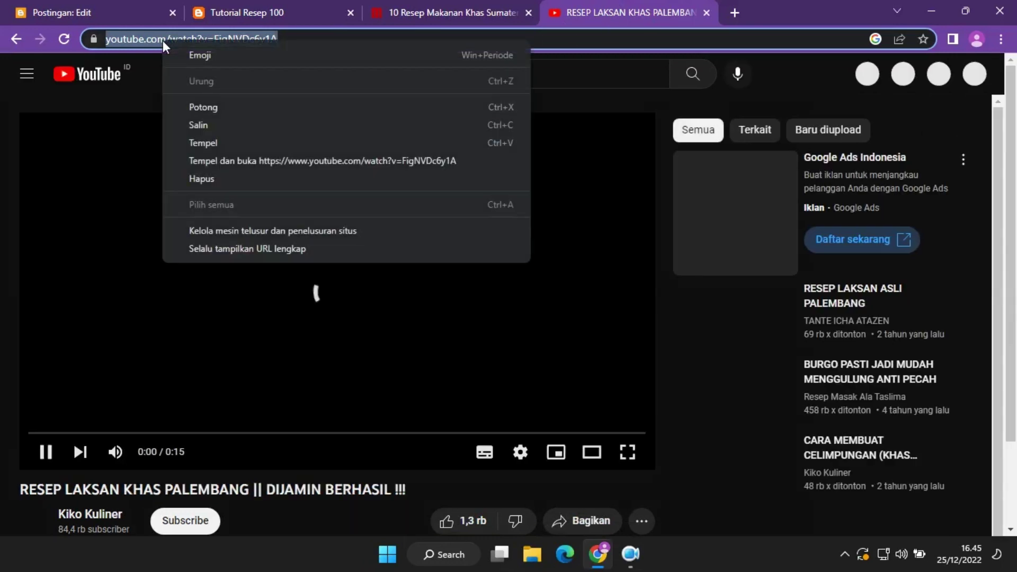
pyautogui.click(207, 125)
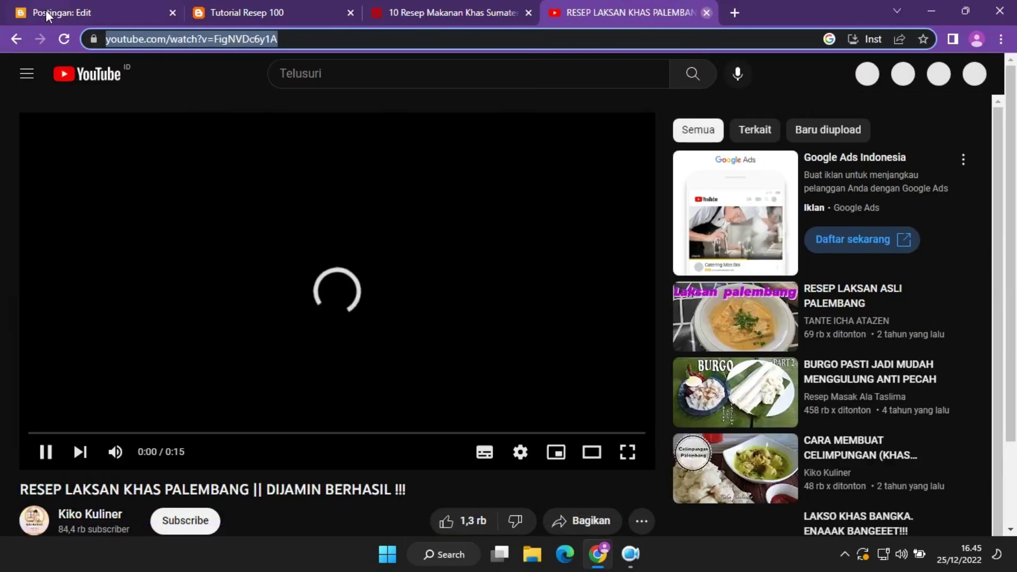
pyautogui.hotkey('ctrl', 'w')
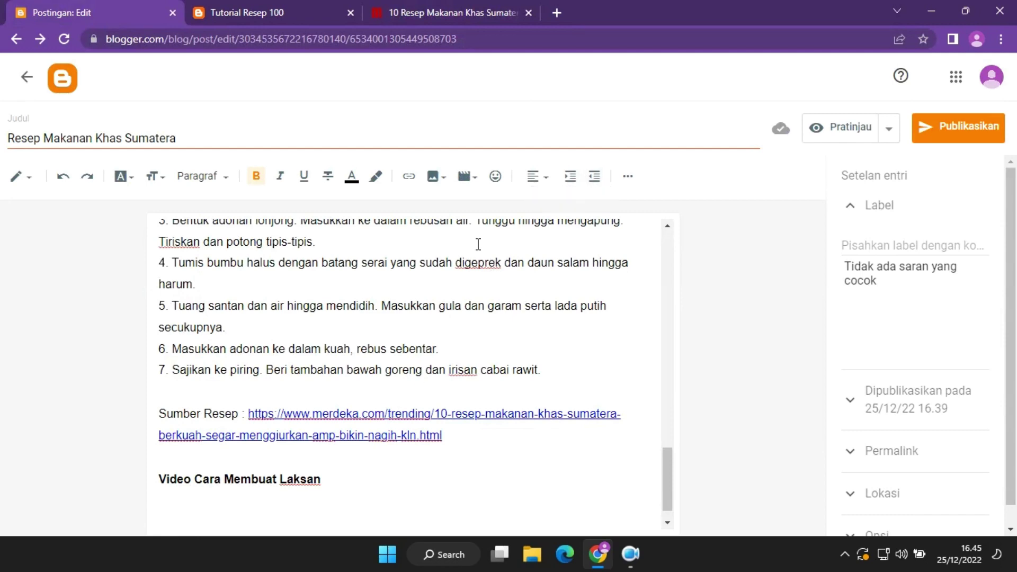
# Insert the Laksan Palembang YouTube video by searching its copied address and choosing the result.
pyautogui.click(408, 176)
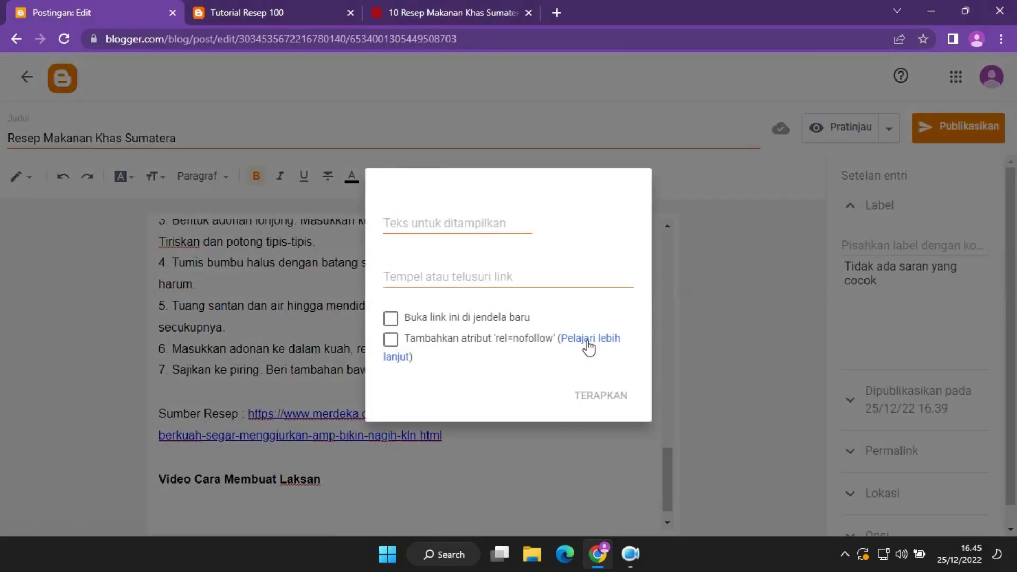
pyautogui.click(542, 496)
pyautogui.click(476, 179)
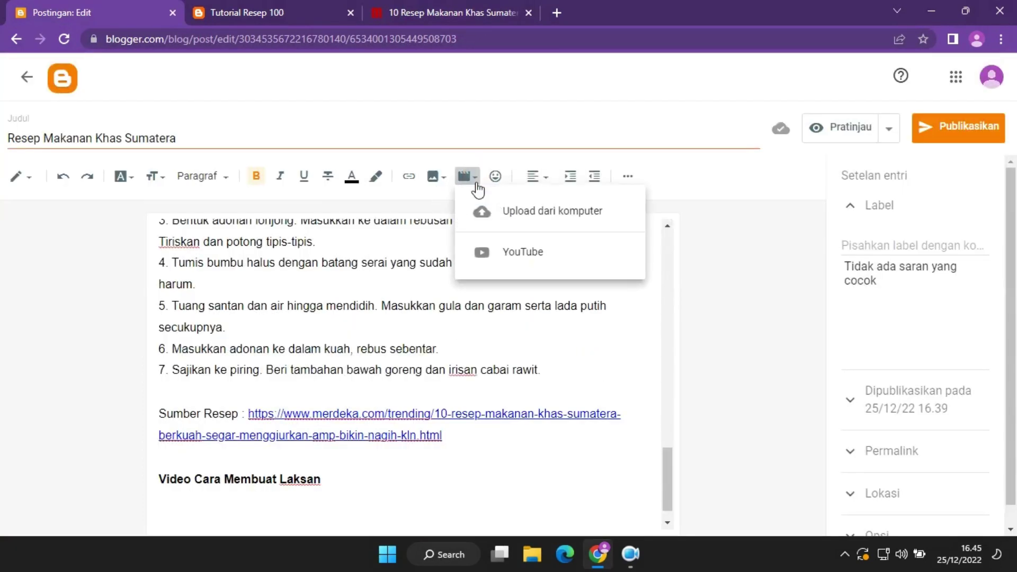
pyautogui.click(489, 248)
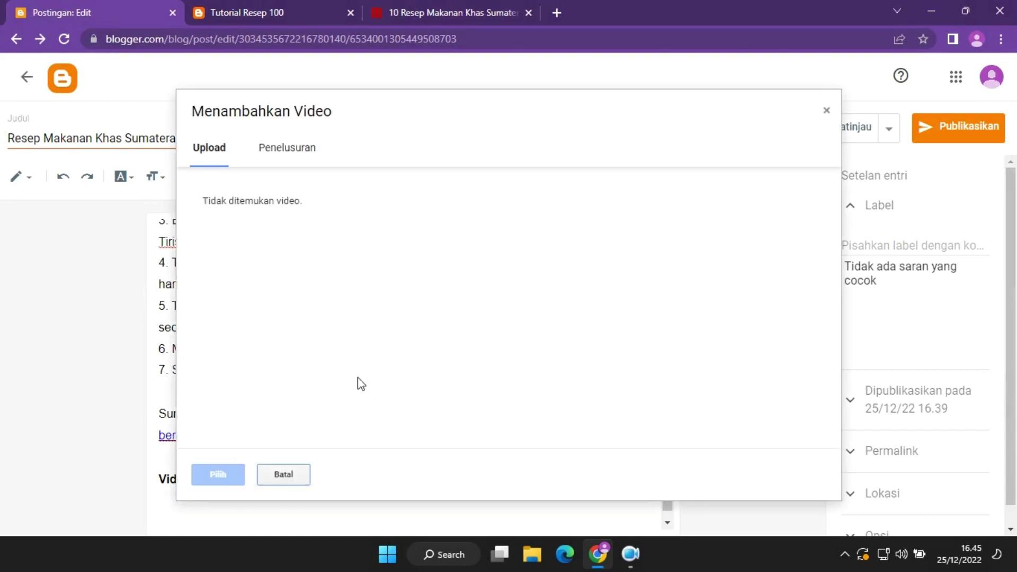
pyautogui.click(305, 159)
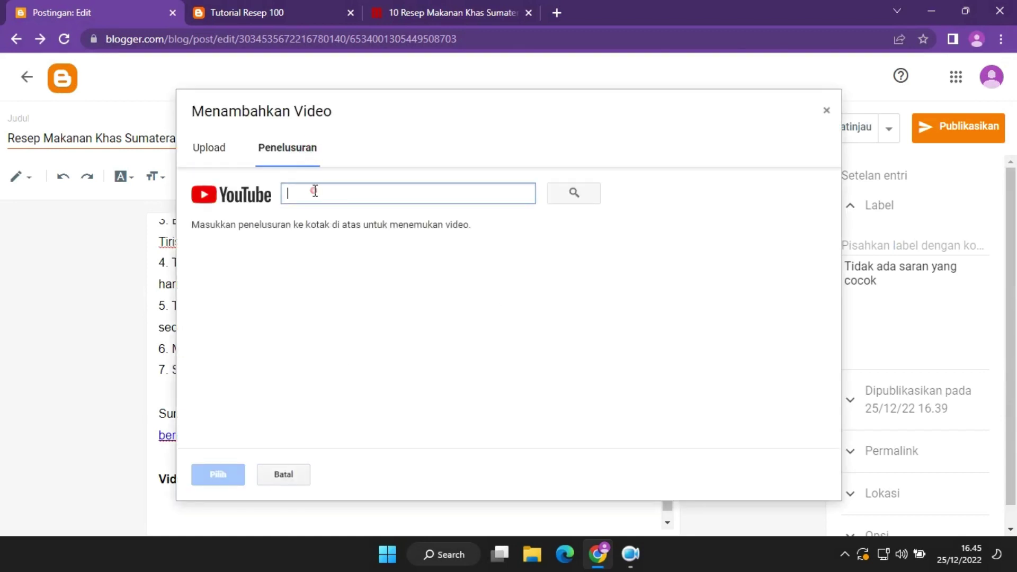
pyautogui.hotkey('ctrl', 'v')
pyautogui.click(587, 194)
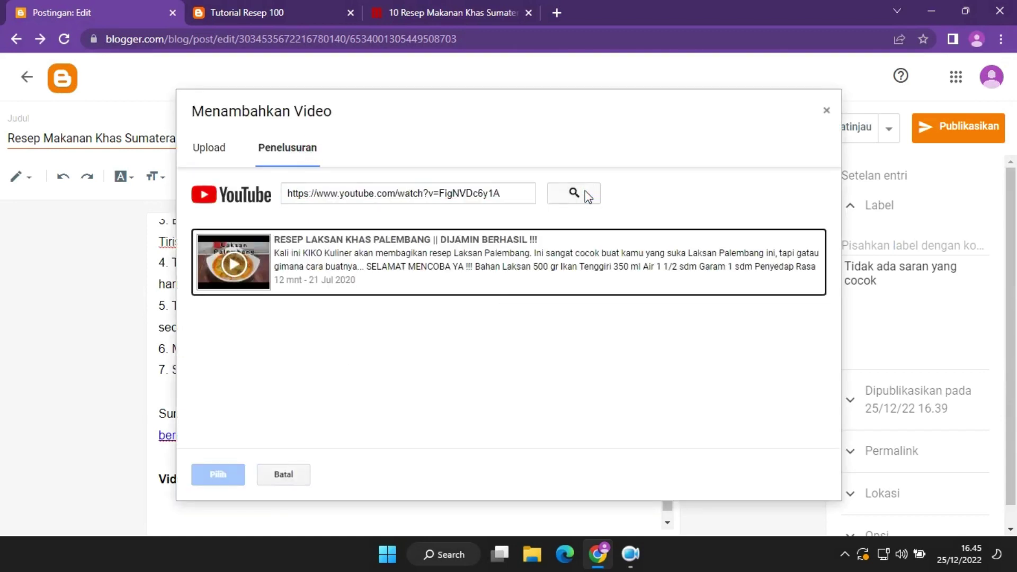
pyautogui.click(461, 267)
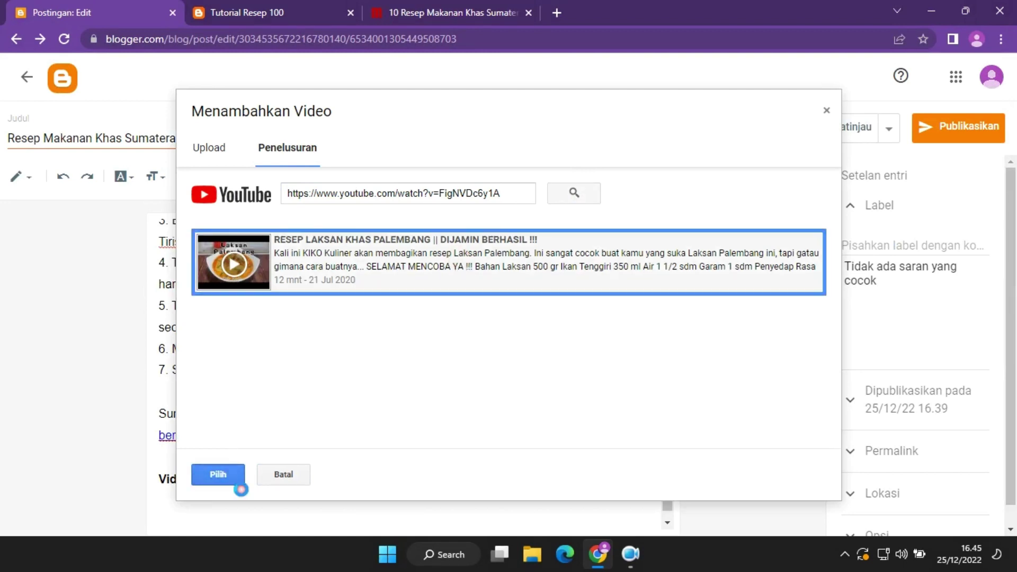
pyautogui.click(235, 479)
# Enlarge the embedded Laksan video, making it wider and taller.
pyautogui.scroll(-5, 467, 435)
pyautogui.moveTo(524, 374); pyautogui.dragTo(575, 367)
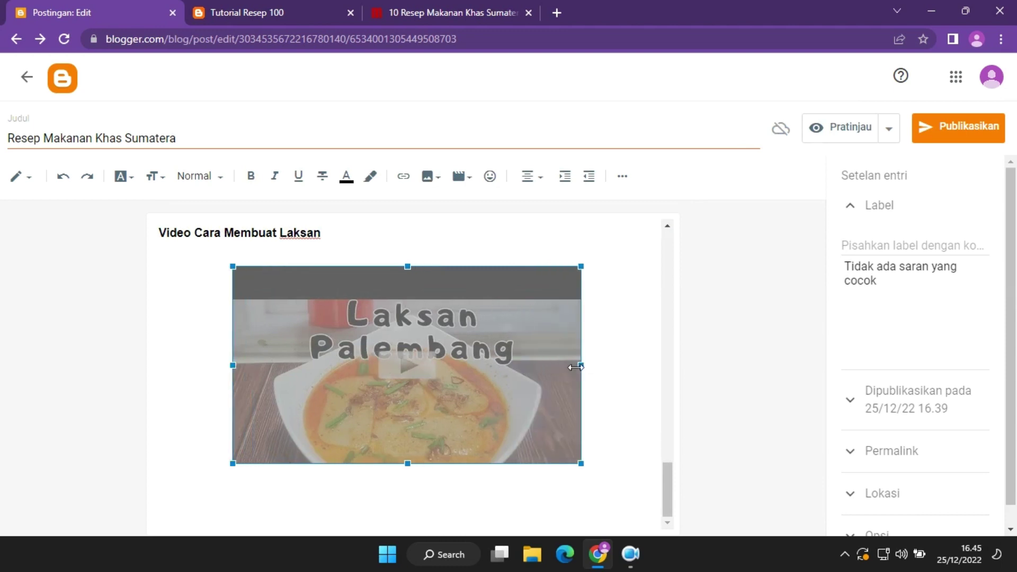
pyautogui.moveTo(408, 462); pyautogui.dragTo(409, 506)
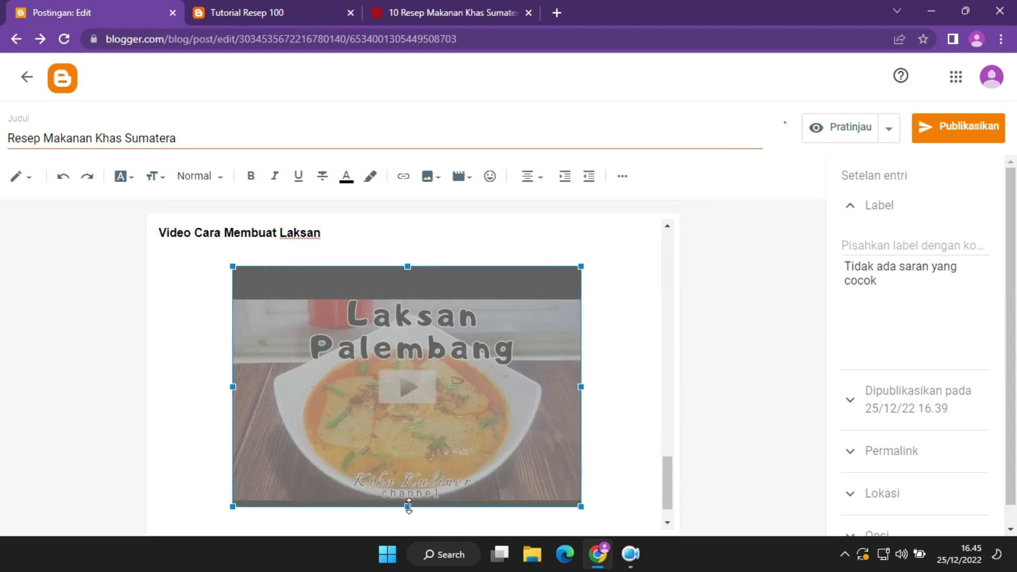
pyautogui.moveTo(666, 490); pyautogui.dragTo(671, 519)
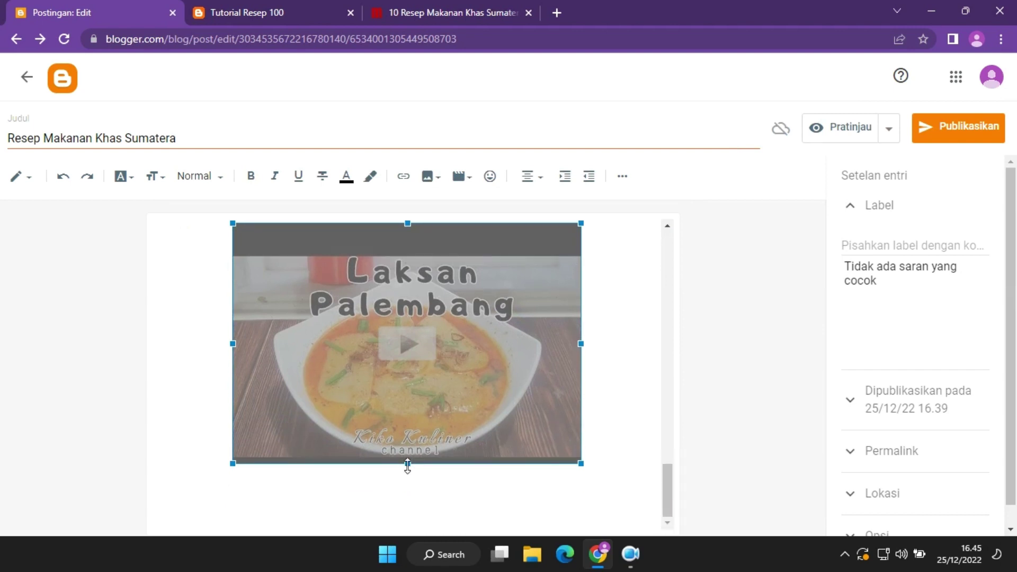
pyautogui.moveTo(407, 466); pyautogui.dragTo(411, 503)
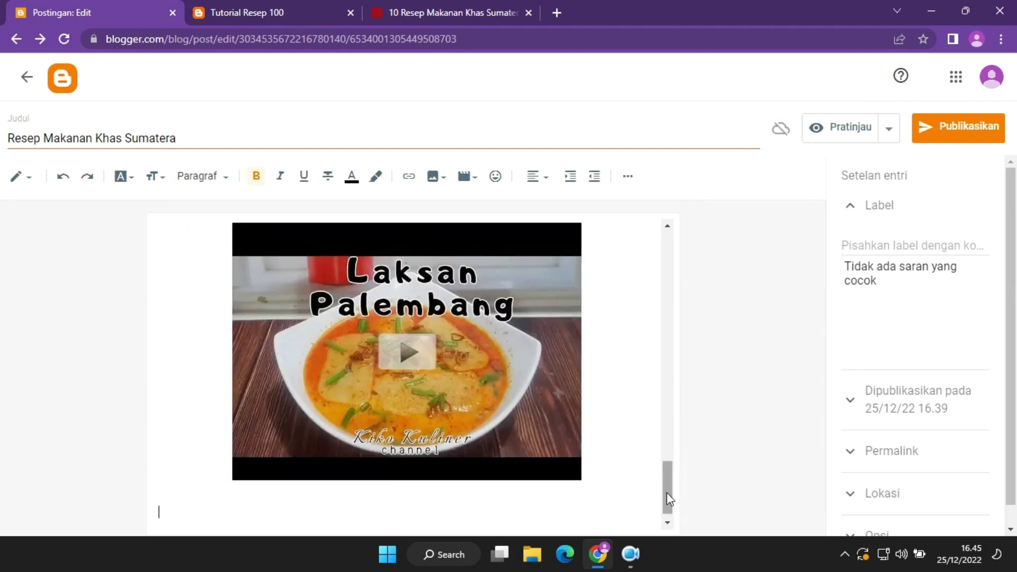
pyautogui.moveTo(668, 498); pyautogui.dragTo(719, 223)
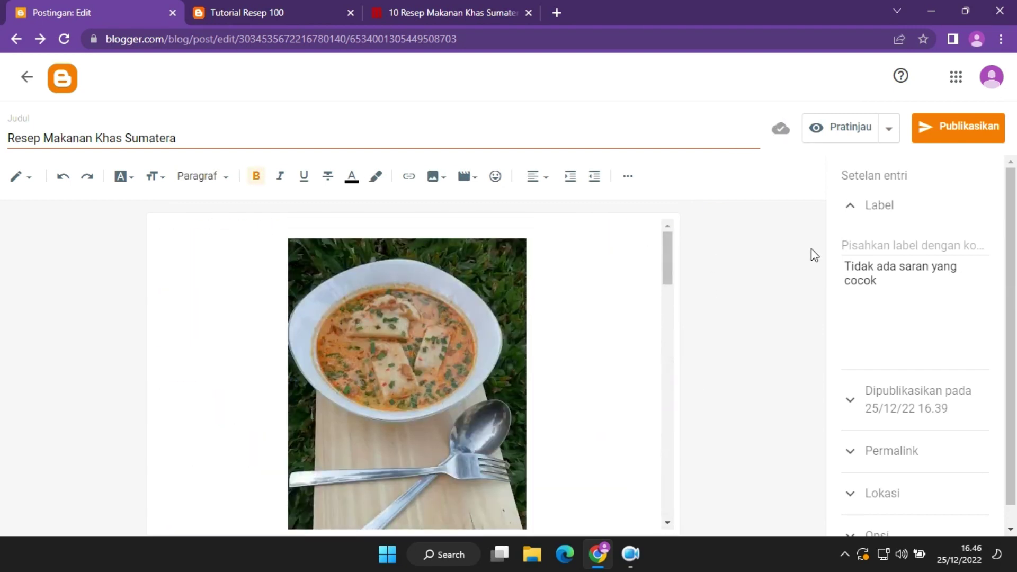
# Label the post 'Resep Sumatera', then publish it and confirm.
pyautogui.write('E')
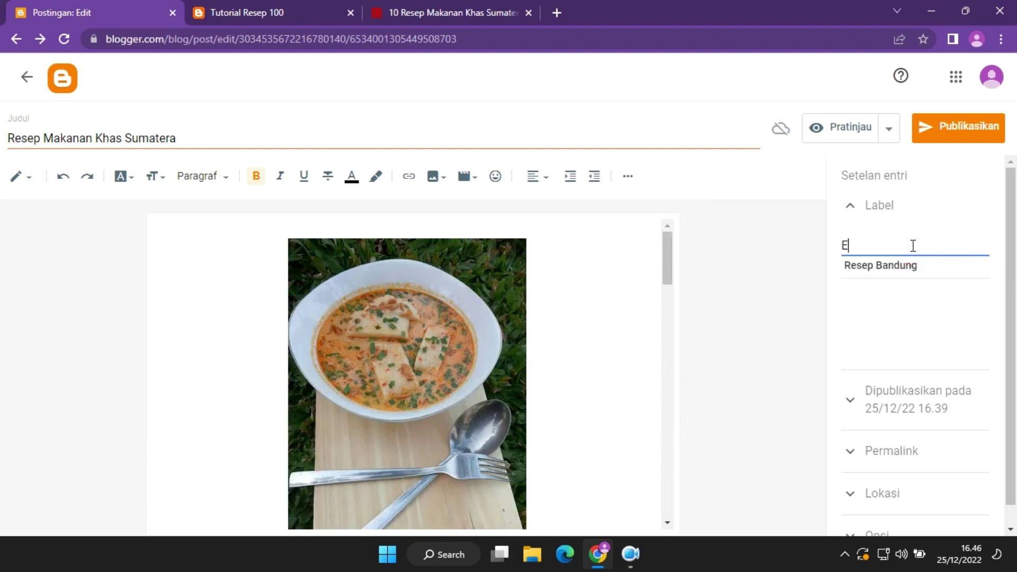
pyautogui.write('wawp')
pyautogui.hotkey('ctrl', 'a')
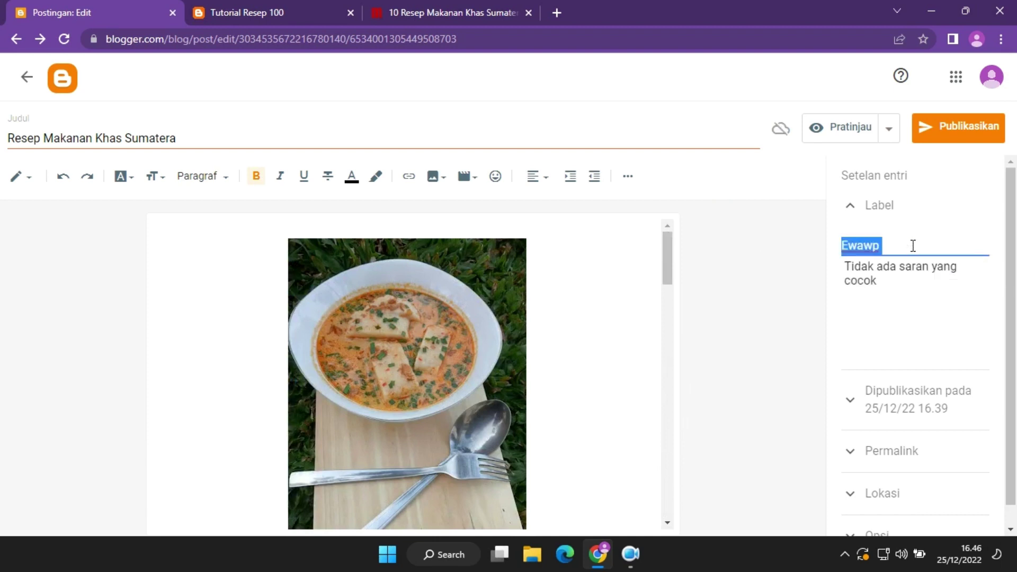
pyautogui.write('Resep Sumatera')
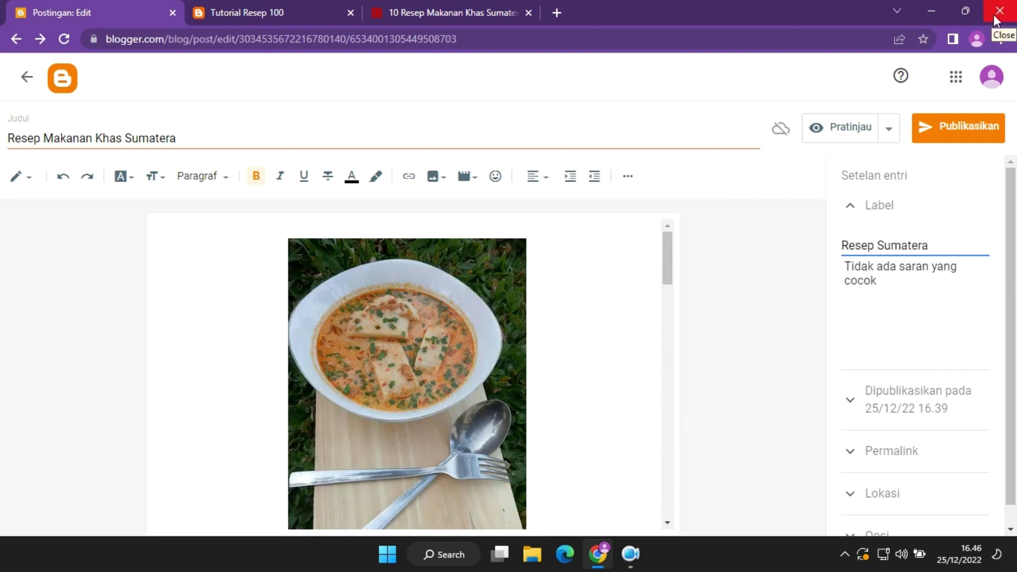
pyautogui.click(954, 130)
pyautogui.click(601, 324)
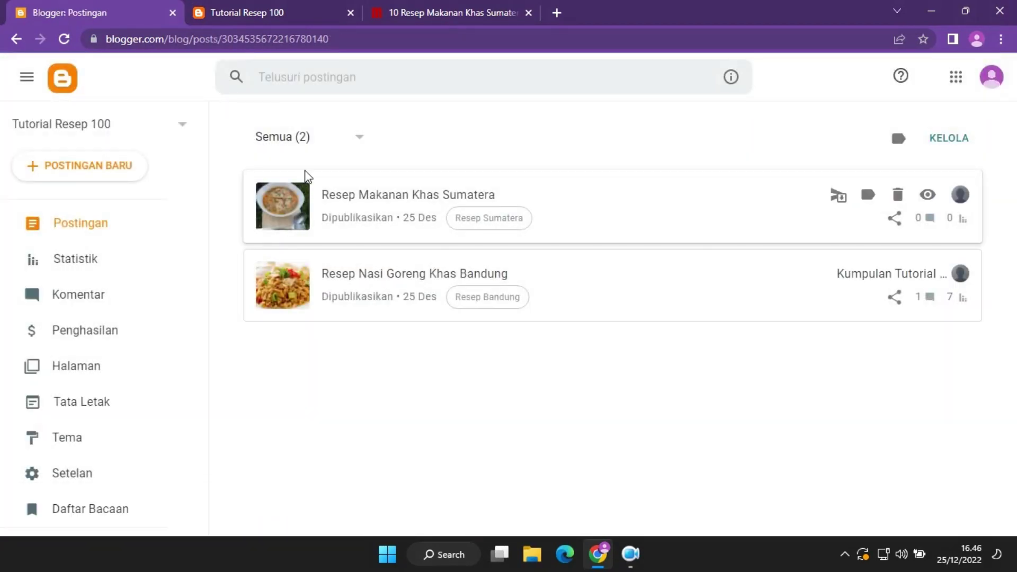
# Scroll through the live Sumatera post, playing and pausing its Laksan video.
pyautogui.click(314, 7)
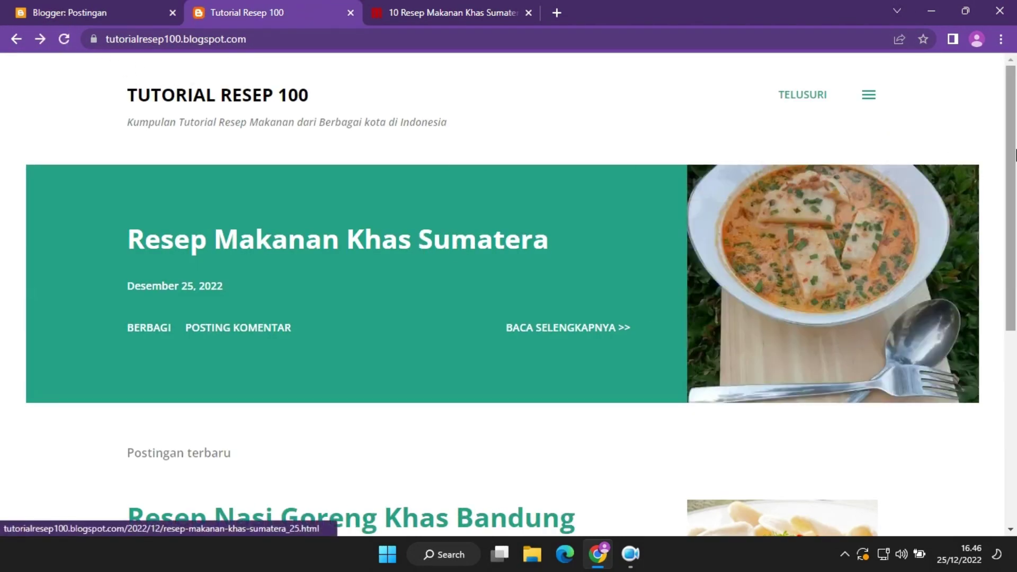
pyautogui.moveTo(1016, 156); pyautogui.dragTo(1014, 178)
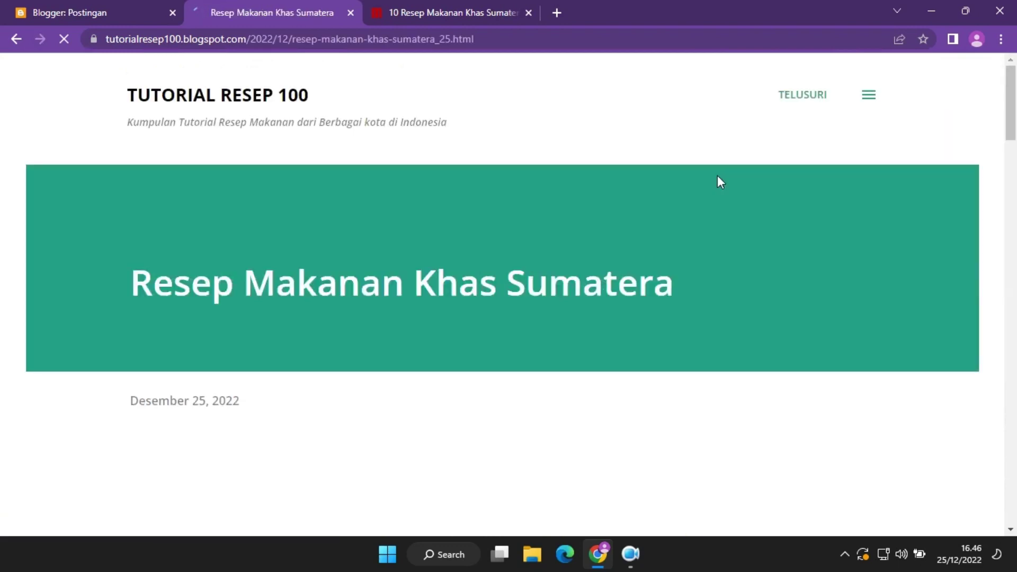
pyautogui.moveTo(1015, 118); pyautogui.dragTo(1015, 368)
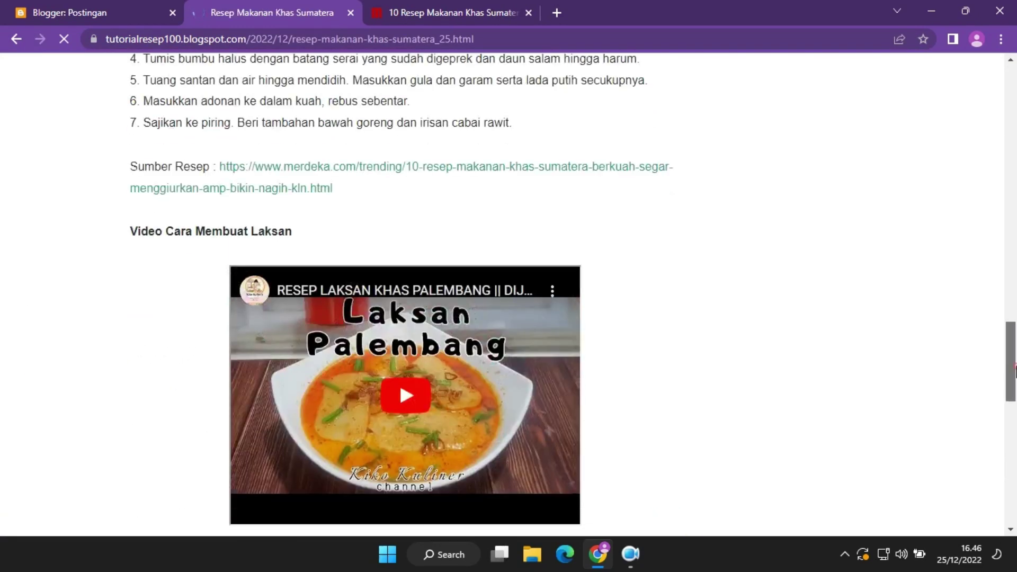
pyautogui.click(389, 395)
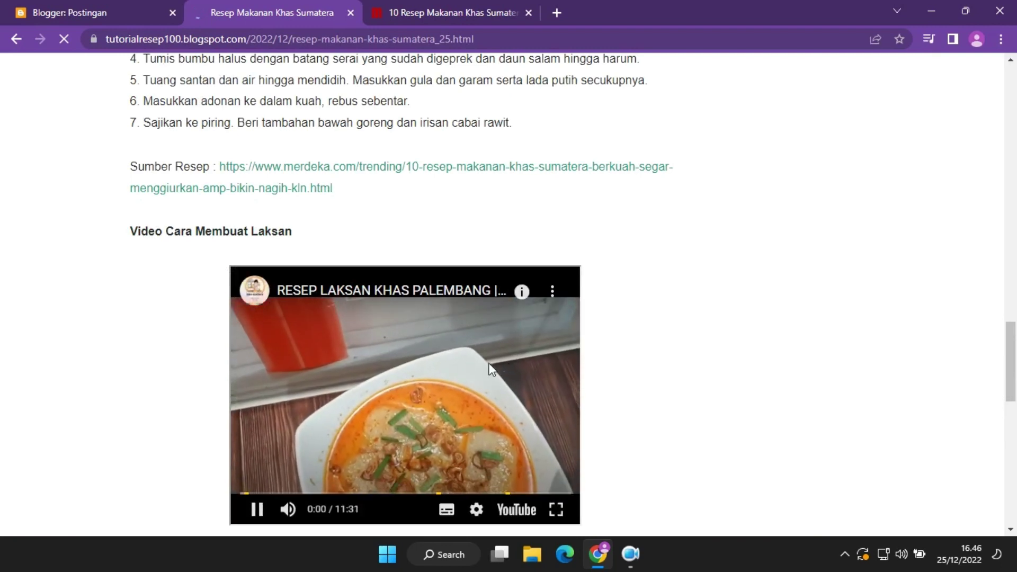
pyautogui.moveTo(1015, 328); pyautogui.dragTo(1015, 391)
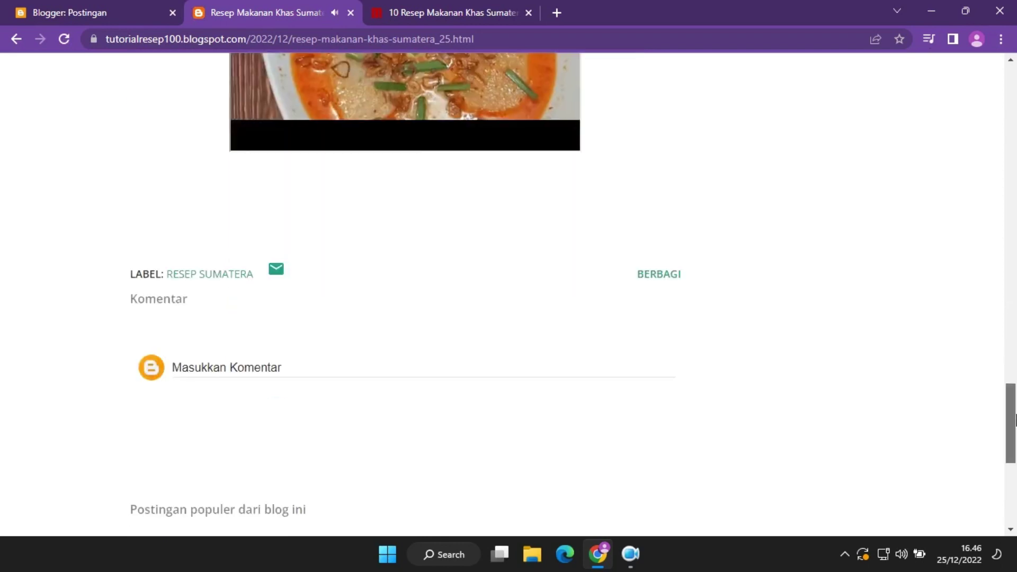
pyautogui.click(257, 138)
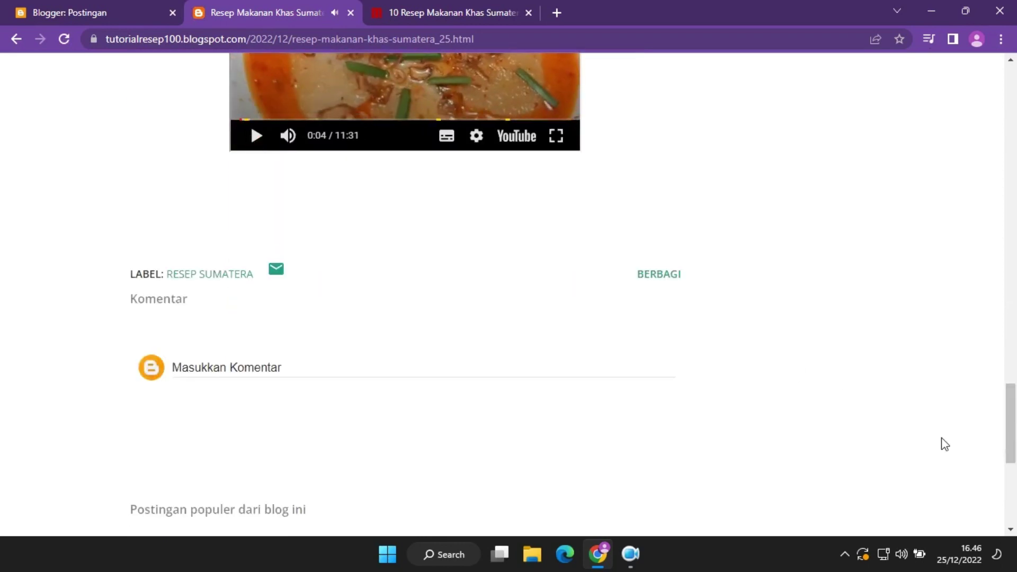
pyautogui.moveTo(1010, 443); pyautogui.dragTo(1014, 127)
# Return to the blog home, then start a new post from Blogger's post list.
pyautogui.click(229, 95)
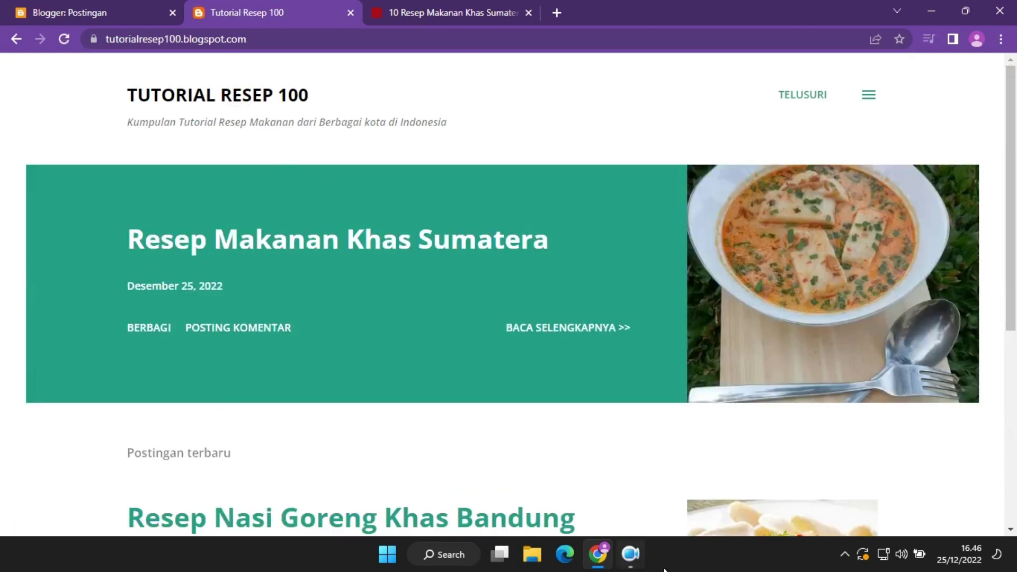
pyautogui.moveTo(1013, 127)
pyautogui.mouseDown()
pyautogui.moveTo(1014, 328)
pyautogui.moveTo(1014, 127)
pyautogui.mouseUp()
pyautogui.click(150, 8)
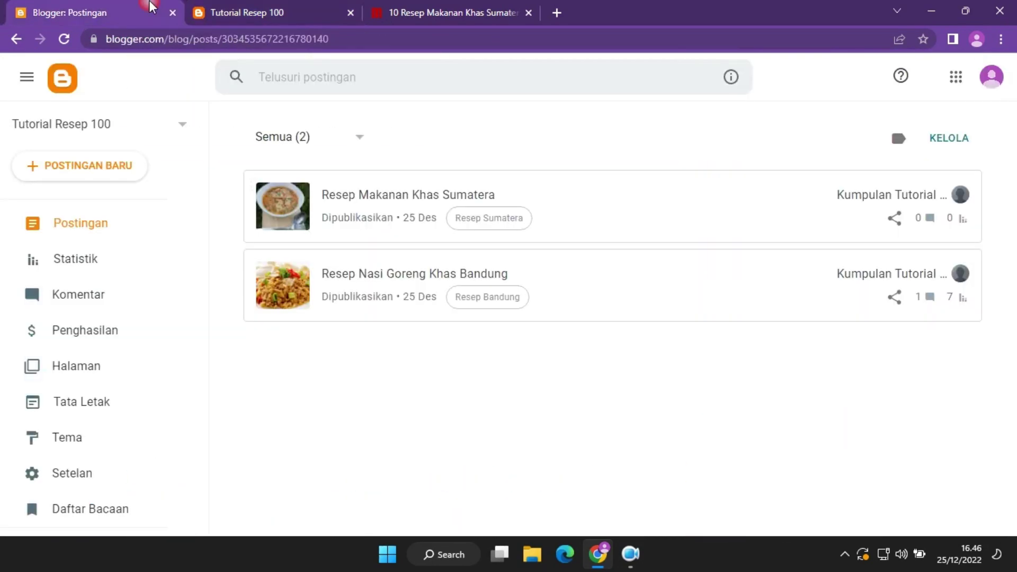
pyautogui.click(118, 177)
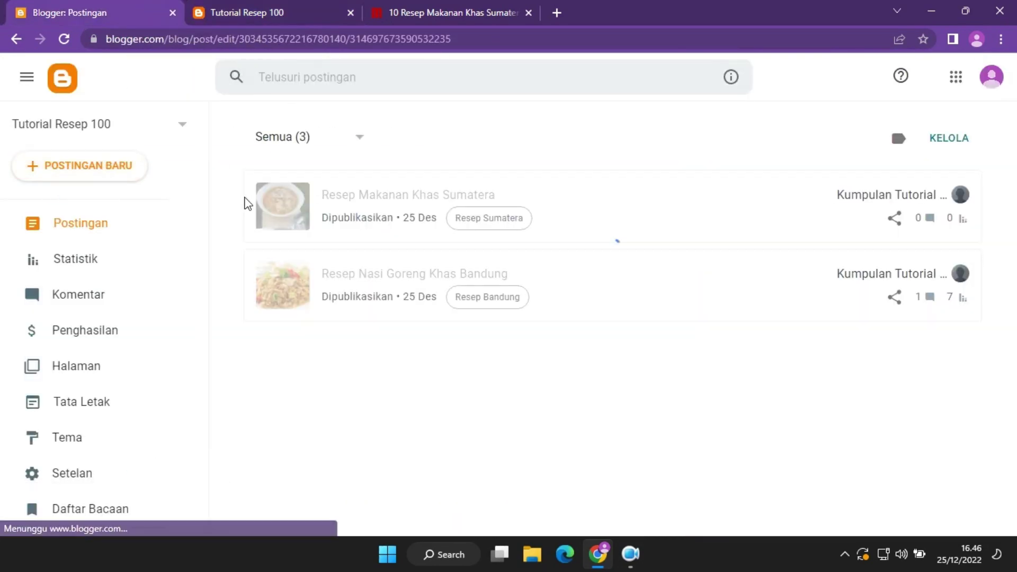
# Find the Celimpungan recipe on merdeka.com, then begin the new Blogger post's title.
pyautogui.click(481, 8)
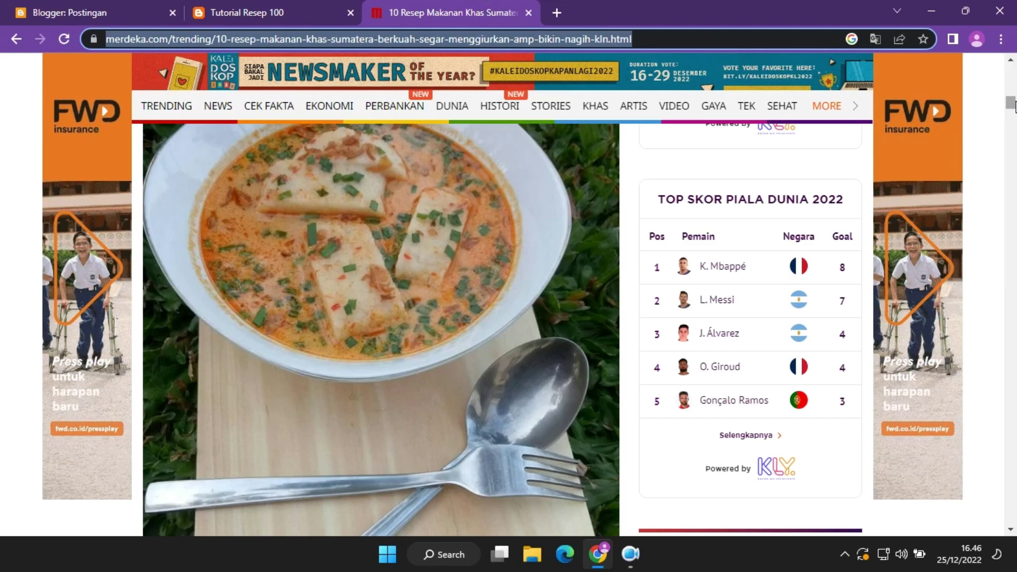
pyautogui.moveTo(1014, 106); pyautogui.dragTo(1015, 137)
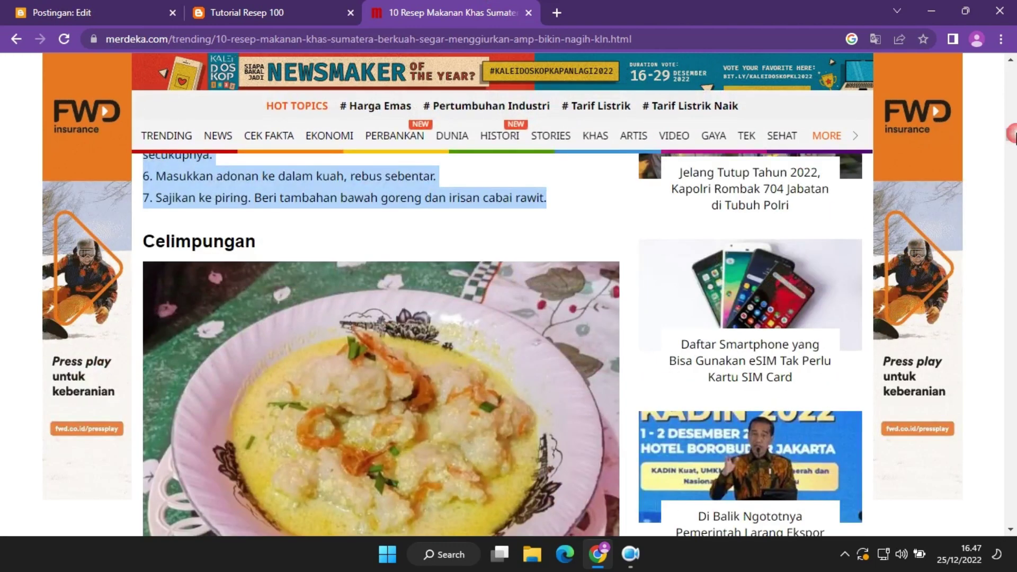
pyautogui.click(209, 6)
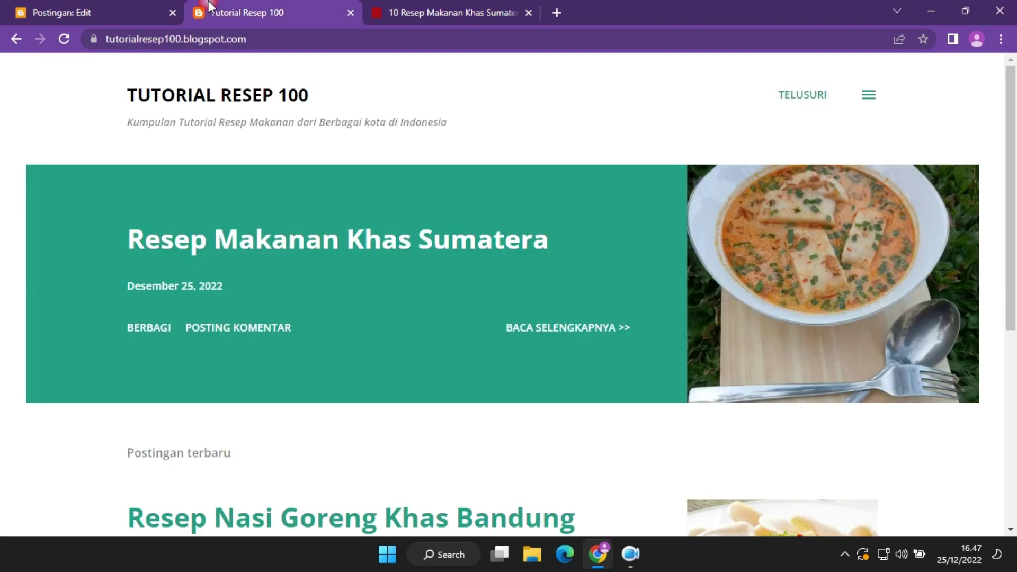
pyautogui.click(126, 6)
pyautogui.click(240, 145)
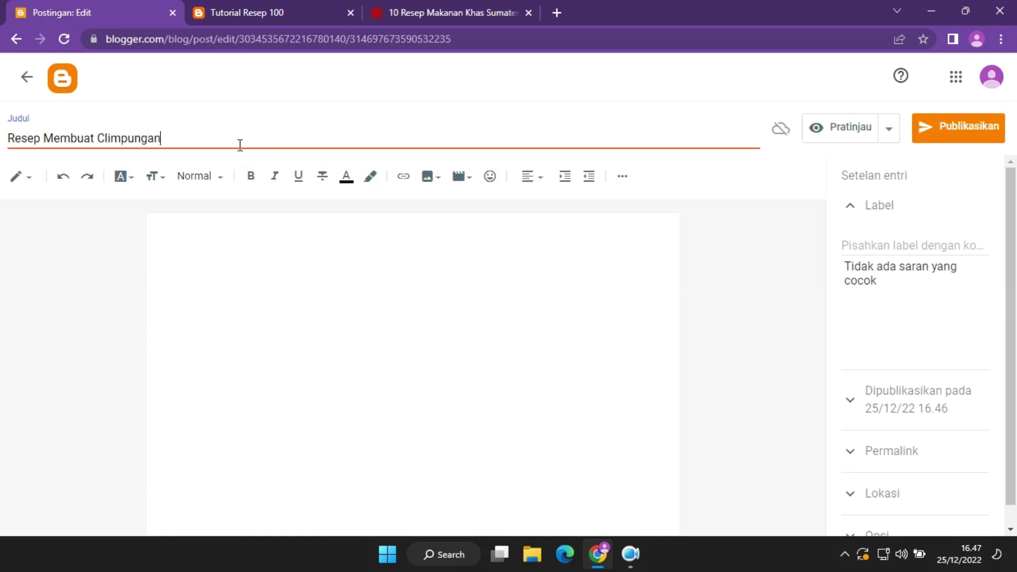
# Give the post the Resep Sumatera label, then return to its empty body.
pyautogui.click(867, 241)
pyautogui.click(895, 293)
pyautogui.click(466, 272)
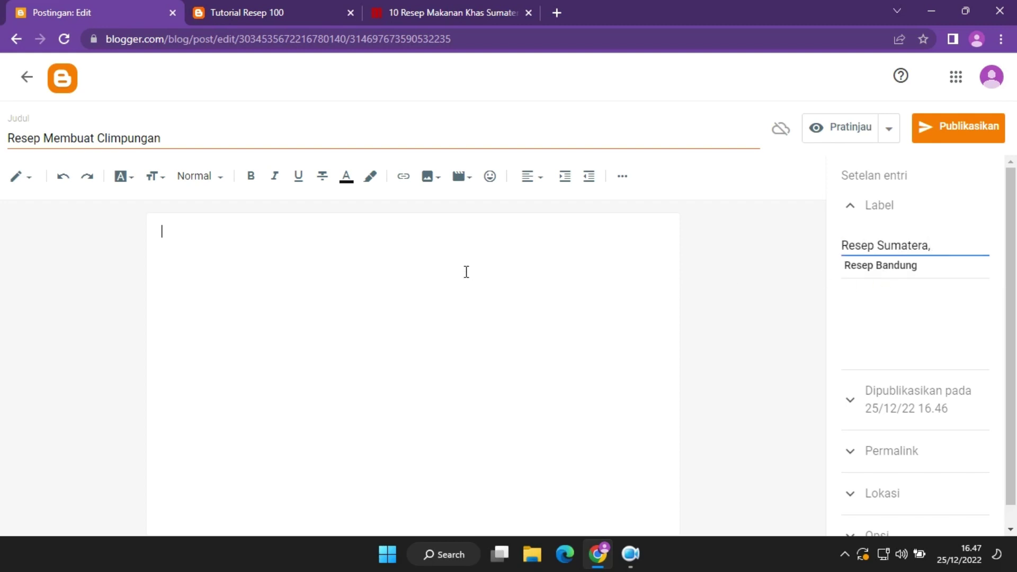
# Save the Celimpungan photo from the Merdeka article to the computer.
pyautogui.click(400, 3)
pyautogui.rightClick(385, 360)
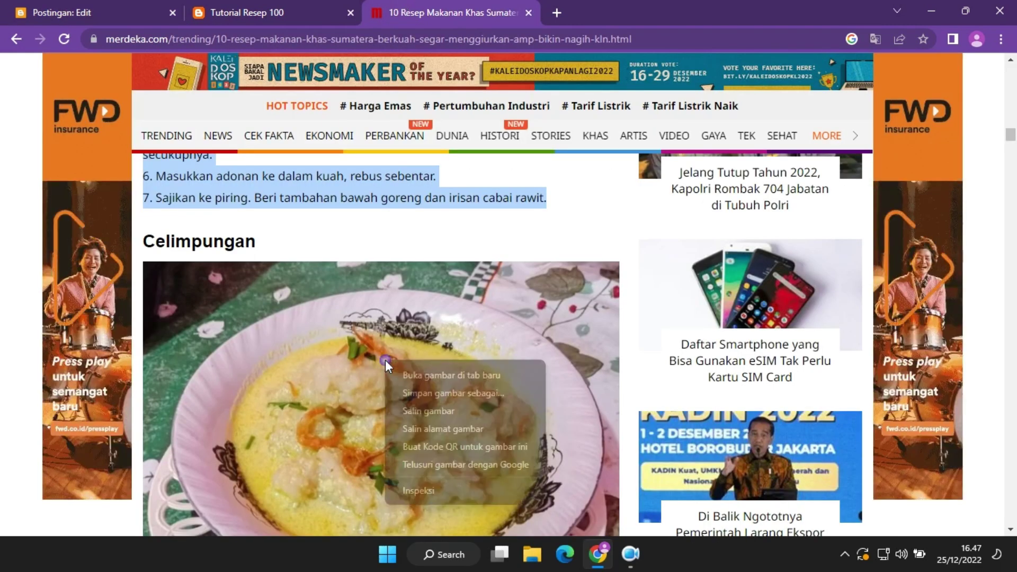
pyautogui.click(439, 394)
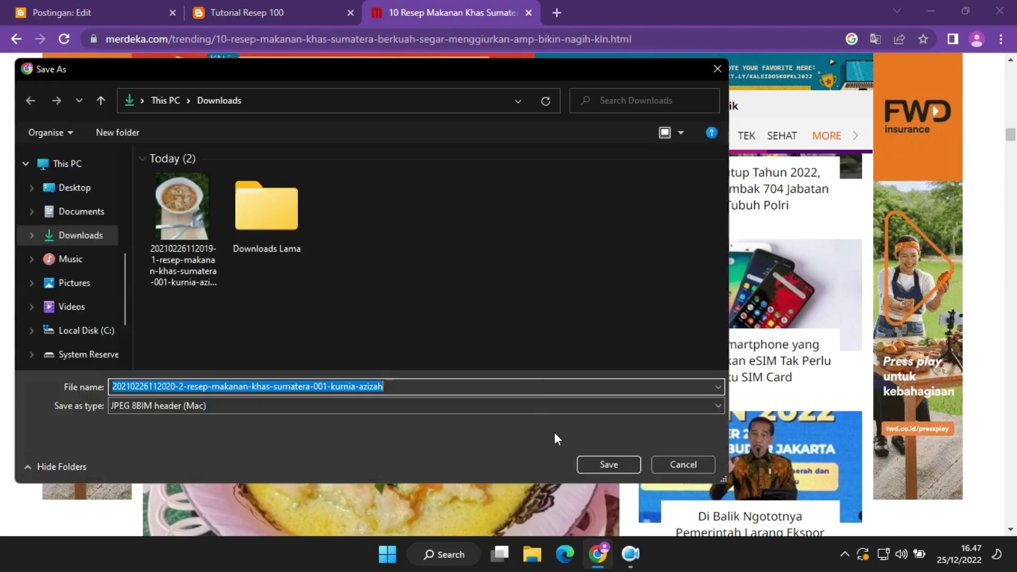
pyautogui.click(627, 458)
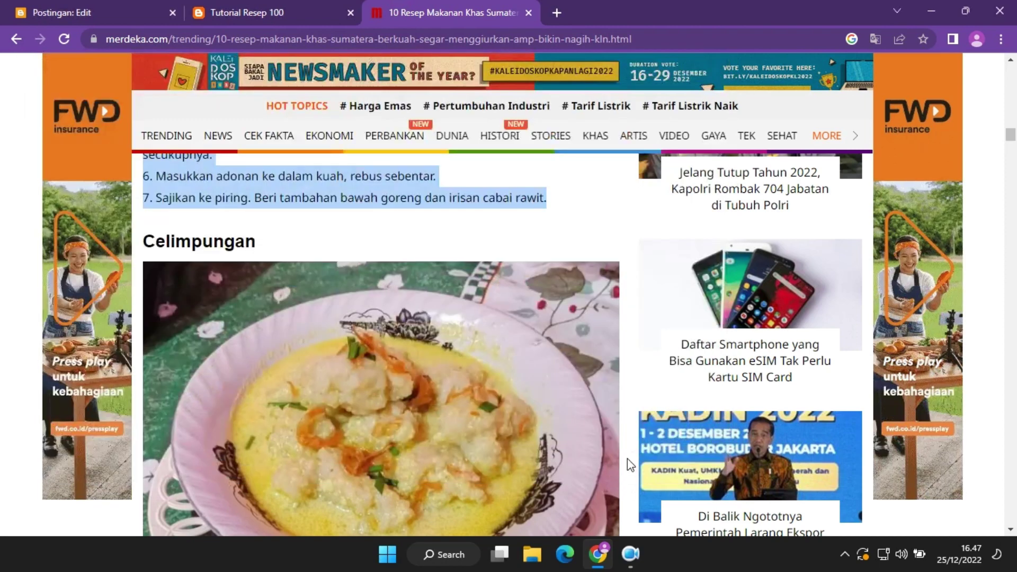
# Upload the saved Celimpungan photo into the post body, with a new line below it.
pyautogui.click(122, 20)
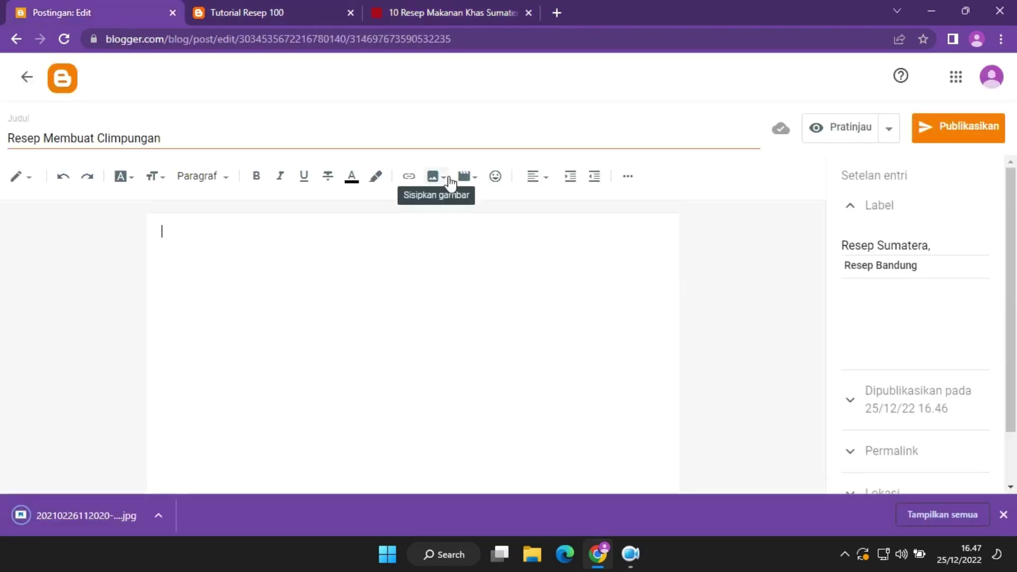
pyautogui.click(447, 182)
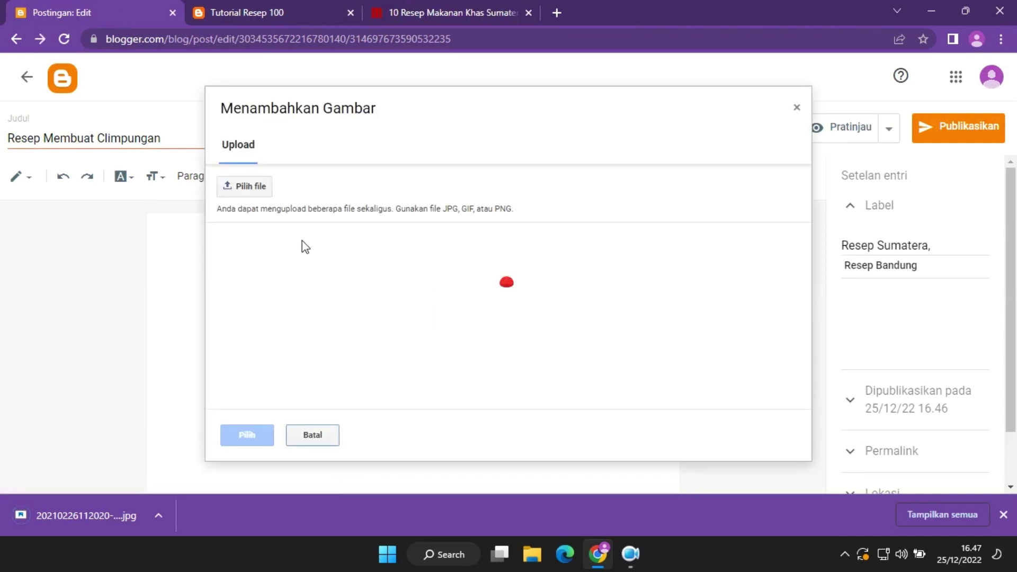
pyautogui.click(249, 186)
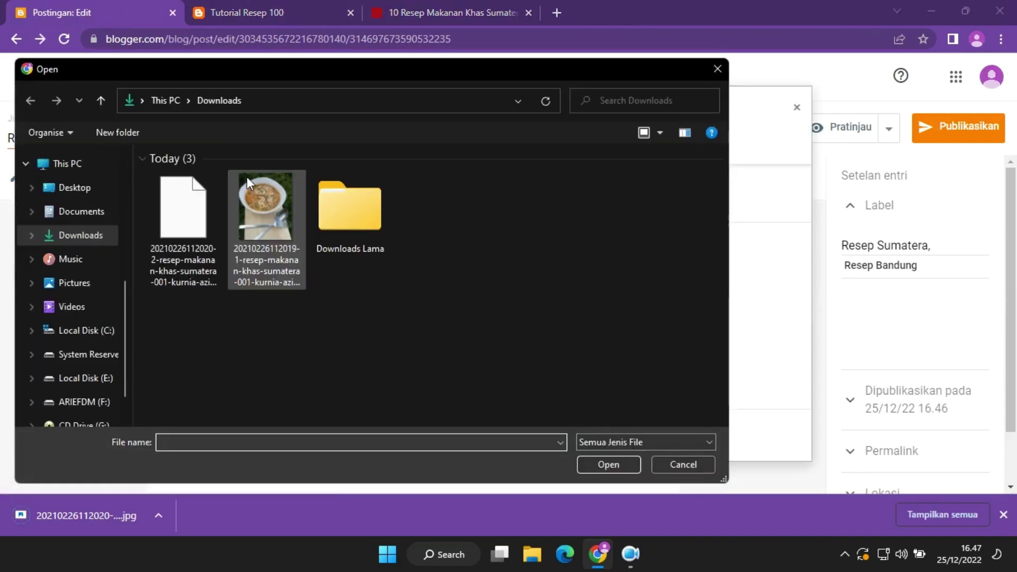
pyautogui.doubleClick(208, 220)
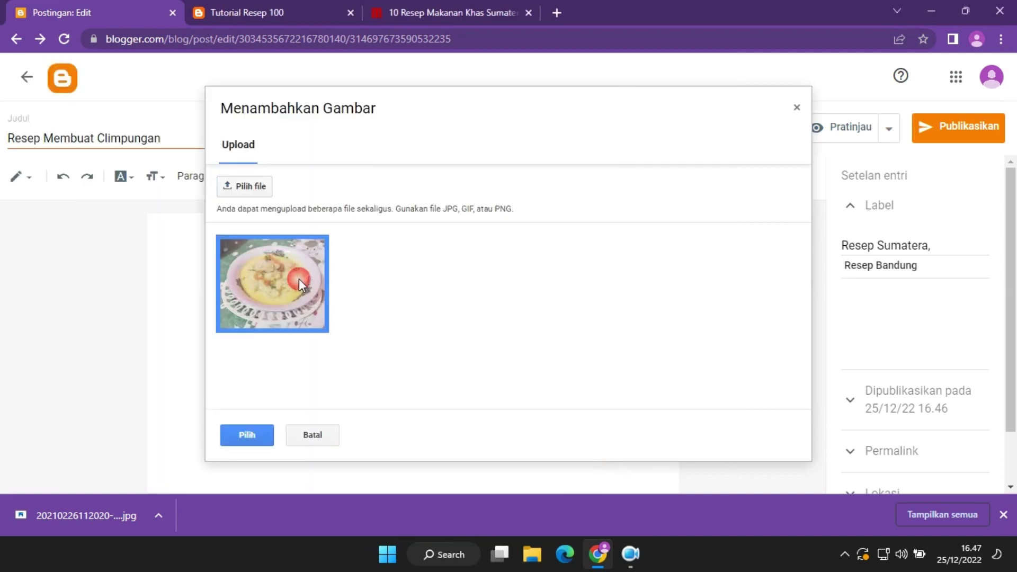
pyautogui.click(263, 435)
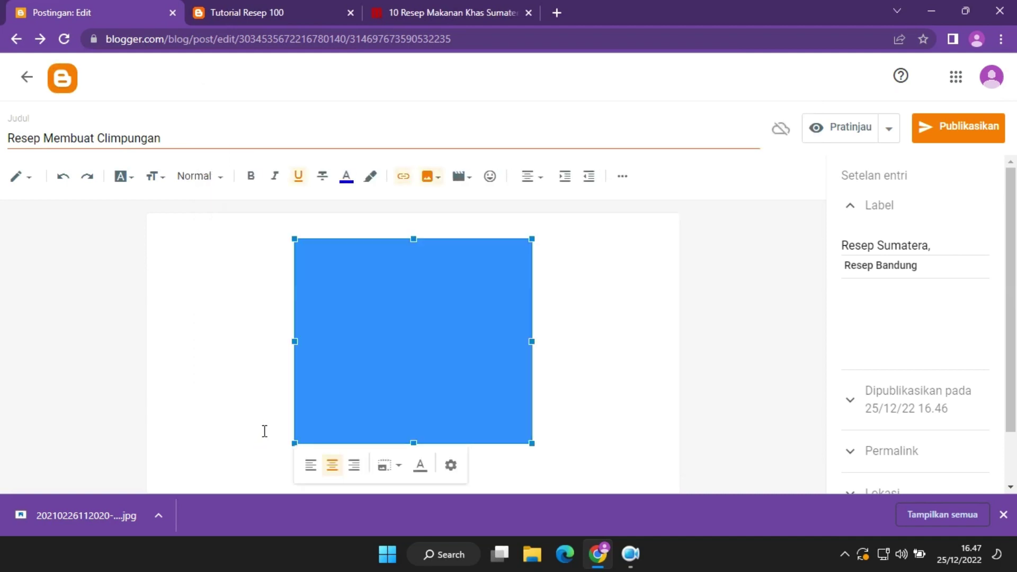
pyautogui.click(576, 393)
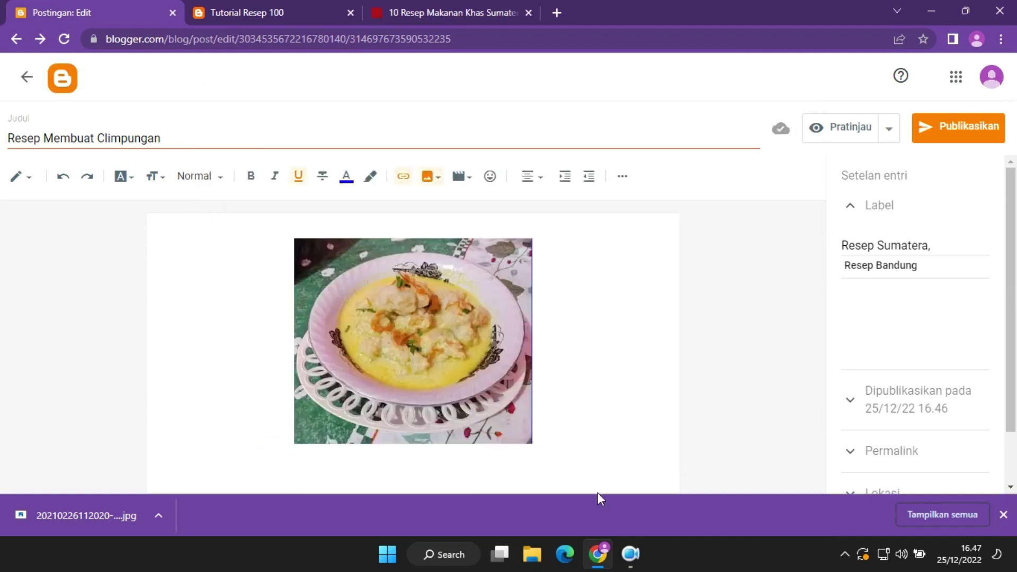
pyautogui.click(557, 471)
pyautogui.press('Return')
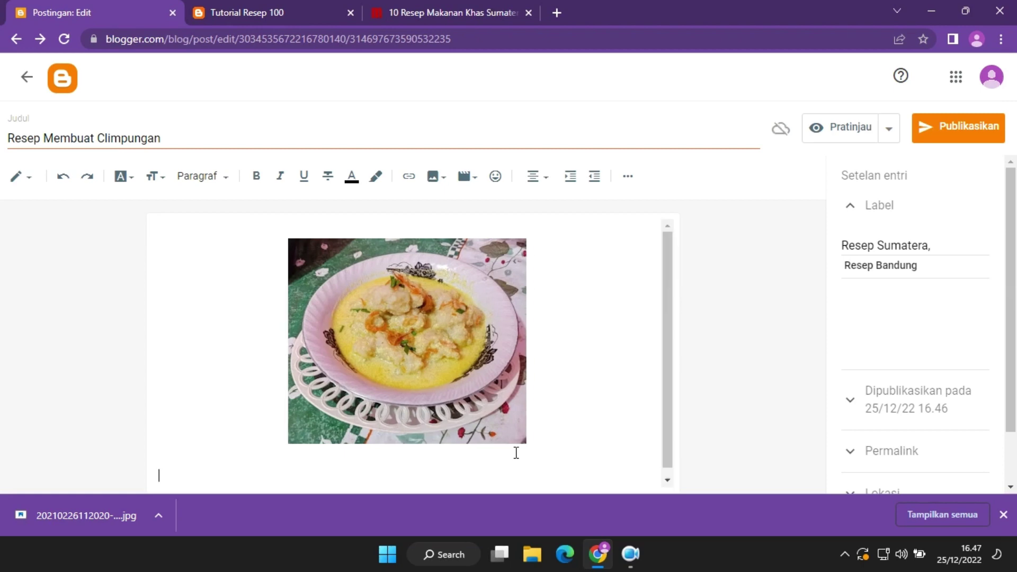
# Copy the Bahan Bakso: heading from the Merdeka article into the post below the photo.
pyautogui.click(344, 8)
pyautogui.click(476, 13)
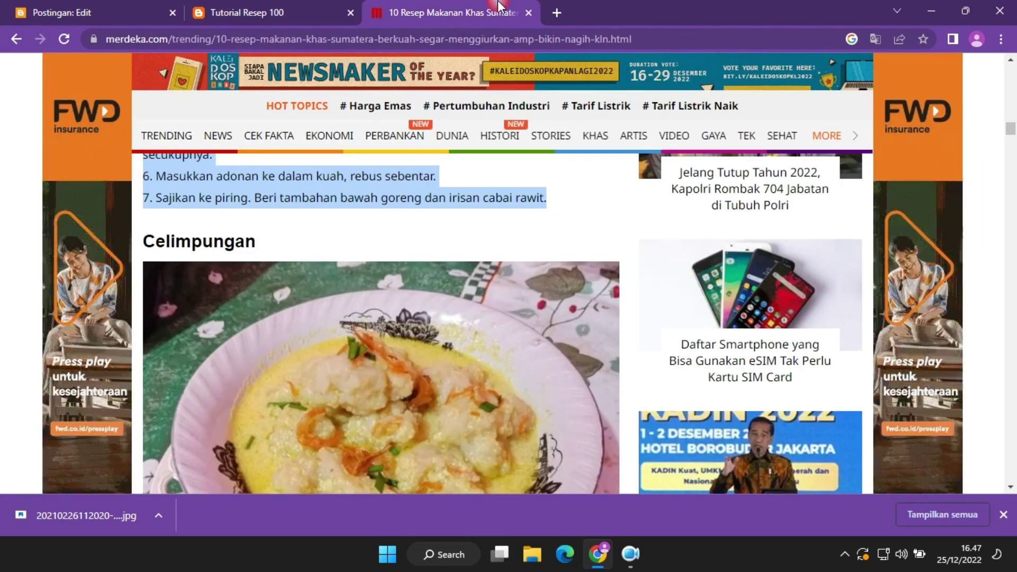
pyautogui.scroll(-7, 481, 252)
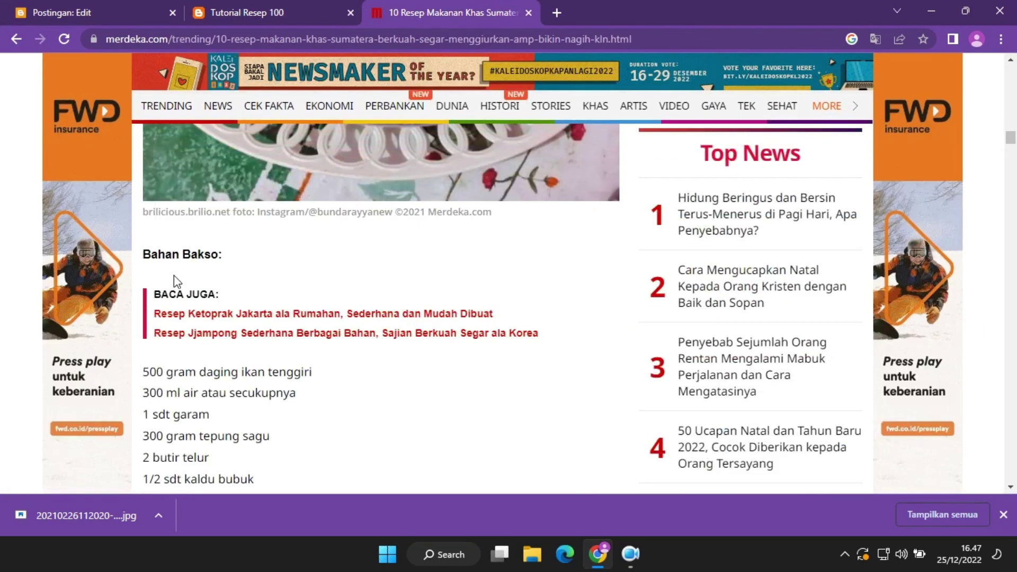
pyautogui.moveTo(224, 260); pyautogui.dragTo(148, 249)
pyautogui.hotkey('ctrl', 'c')
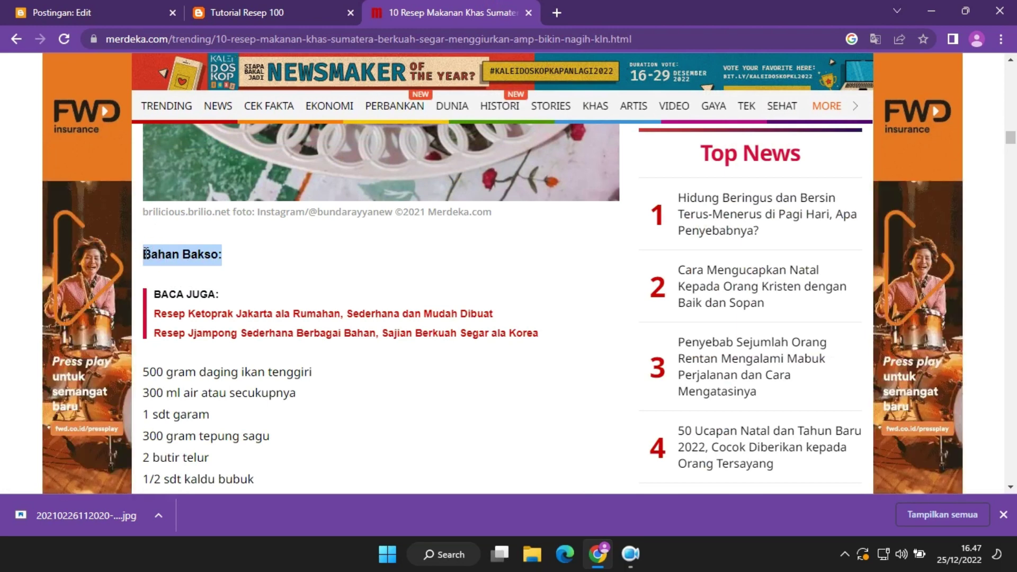
pyautogui.click(102, 6)
pyautogui.click(192, 352)
pyautogui.hotkey('ctrl', 'v')
pyautogui.press('Return')
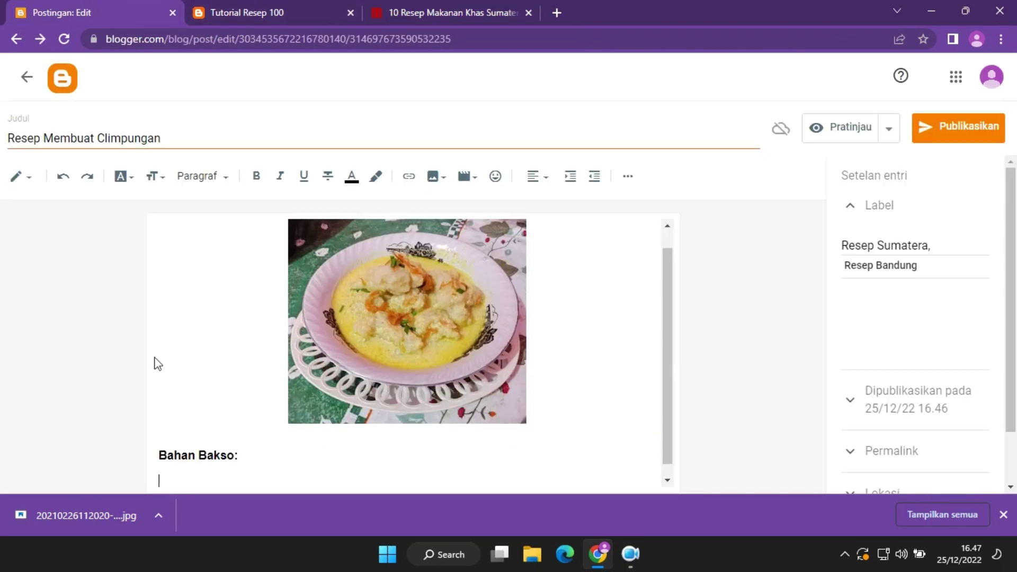
# Paste the meatball ingredient list from the article under Bahan Bakso:.
pyautogui.click(403, 4)
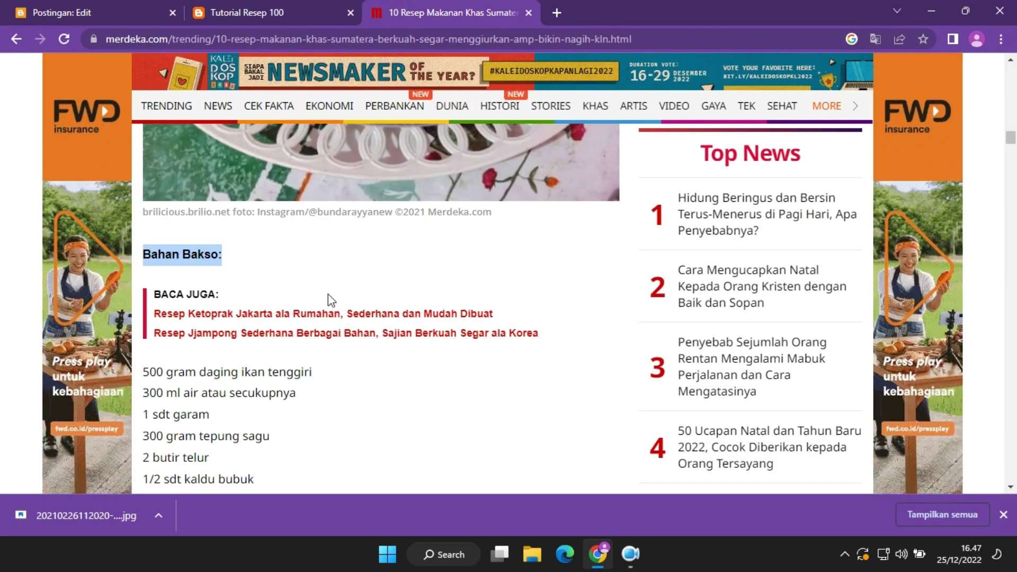
pyautogui.click(288, 365)
pyautogui.scroll(-3, 286, 381)
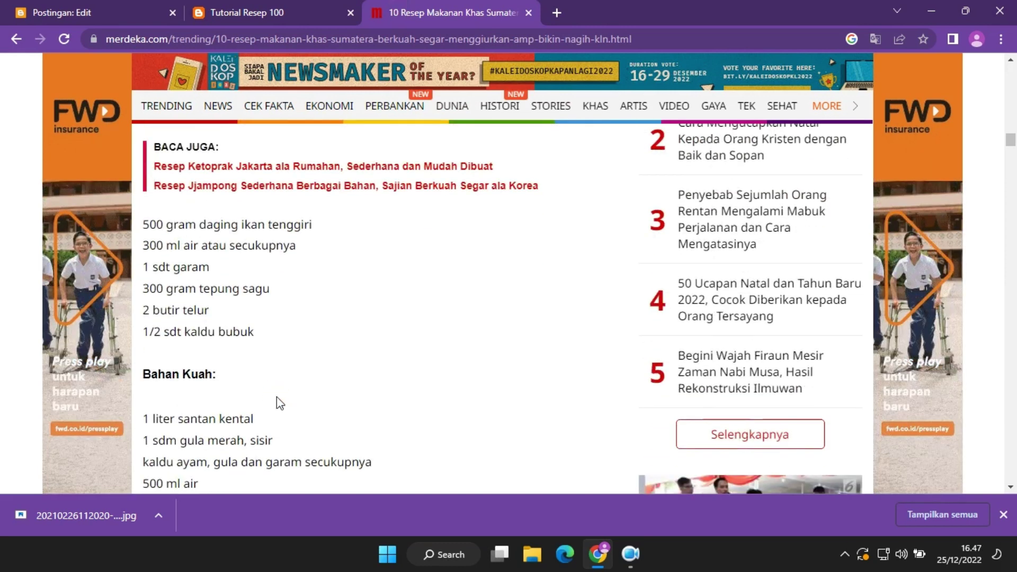
pyautogui.moveTo(257, 337); pyautogui.dragTo(141, 220)
pyautogui.hotkey('ctrl', 'c')
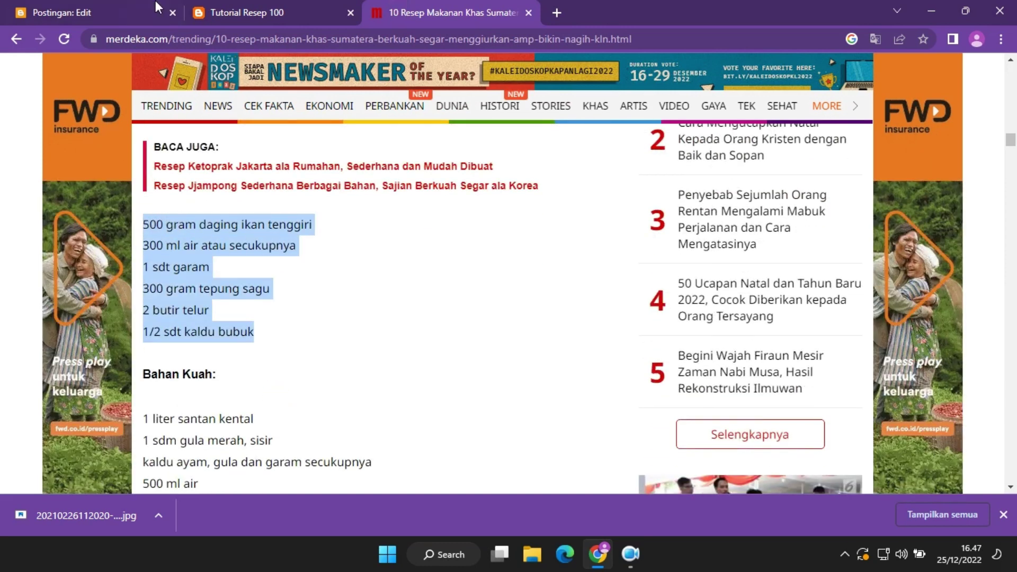
pyautogui.click(159, 11)
pyautogui.hotkey('ctrl', 'v')
pyautogui.press('Return')
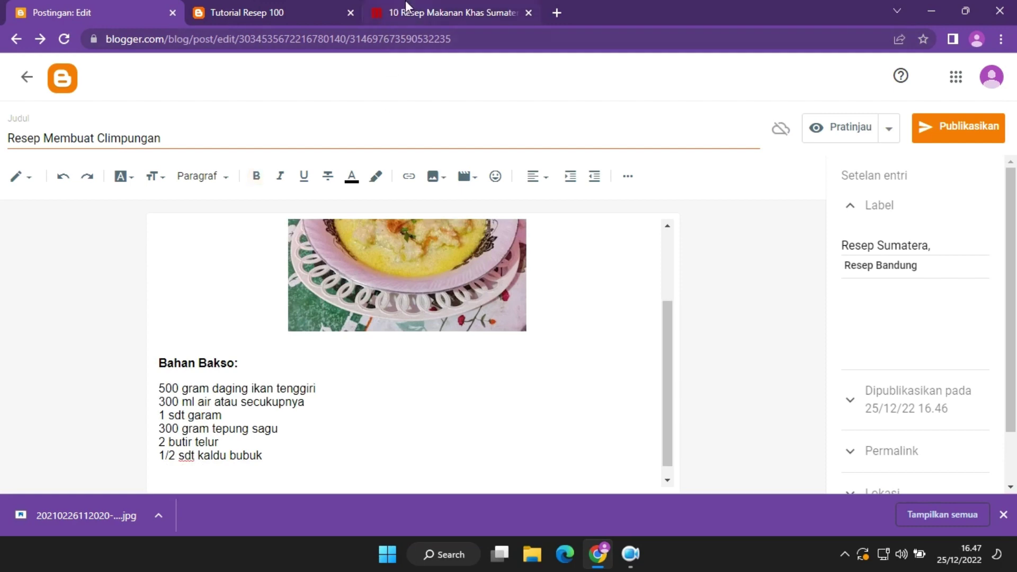
# Add the Bahan Kuah: heading and its five ingredients to the post.
pyautogui.click(413, 8)
pyautogui.moveTo(145, 370); pyautogui.dragTo(275, 374)
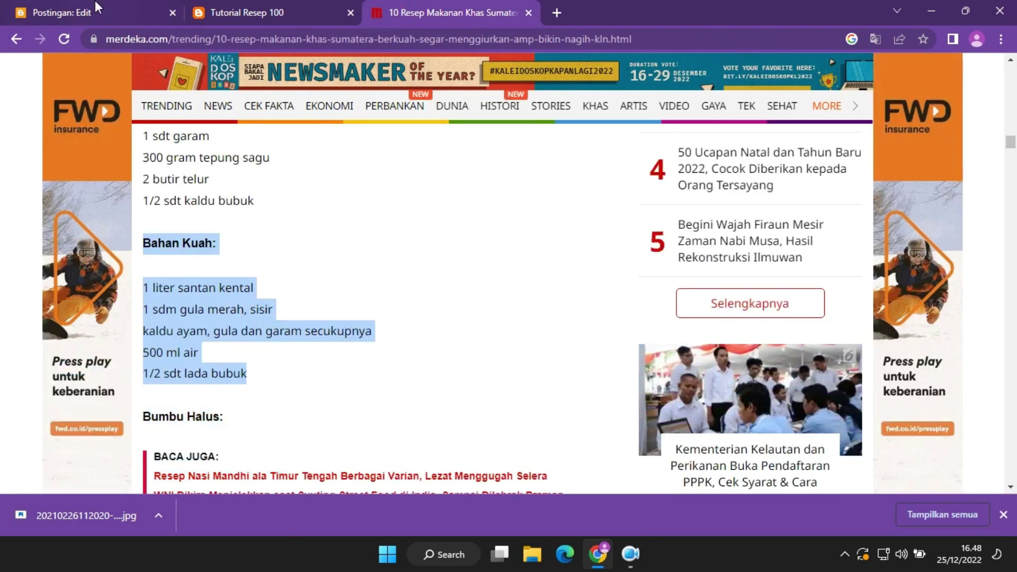
pyautogui.click(97, 7)
pyautogui.hotkey('ctrl', 'v')
pyautogui.scroll(-1, 281, 404)
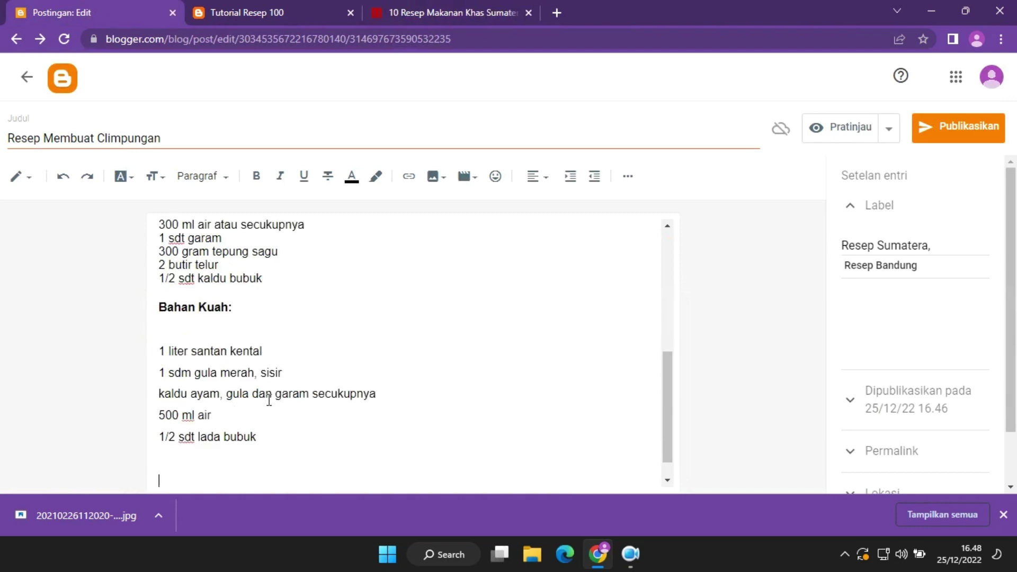
# Paste the Bumbu Halus: heading from the merdeka.com article into the post.
pyautogui.click(293, 3)
pyautogui.click(455, 7)
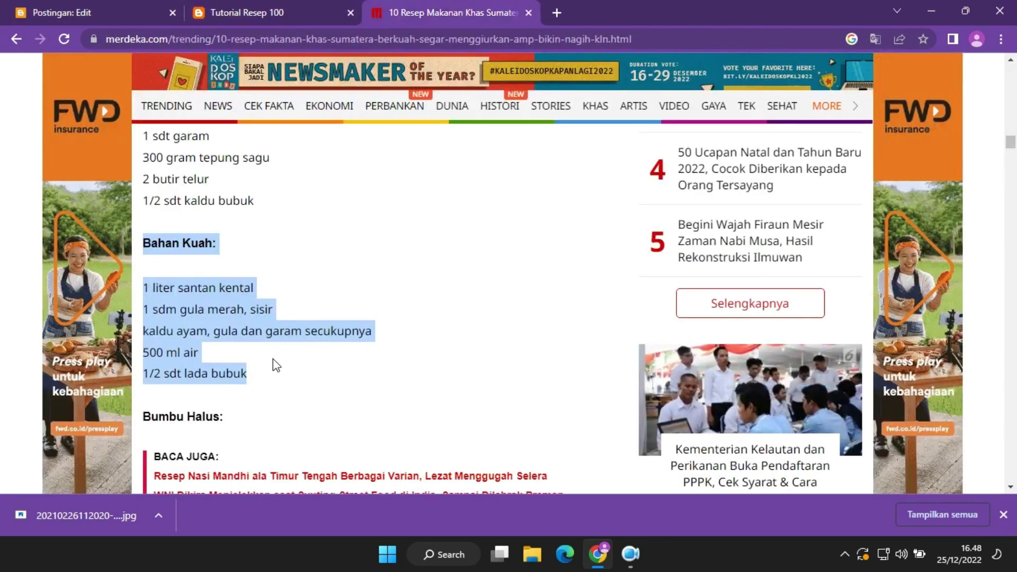
pyautogui.scroll(-5, 254, 370)
pyautogui.scroll(8, 244, 380)
pyautogui.scroll(-8, 249, 371)
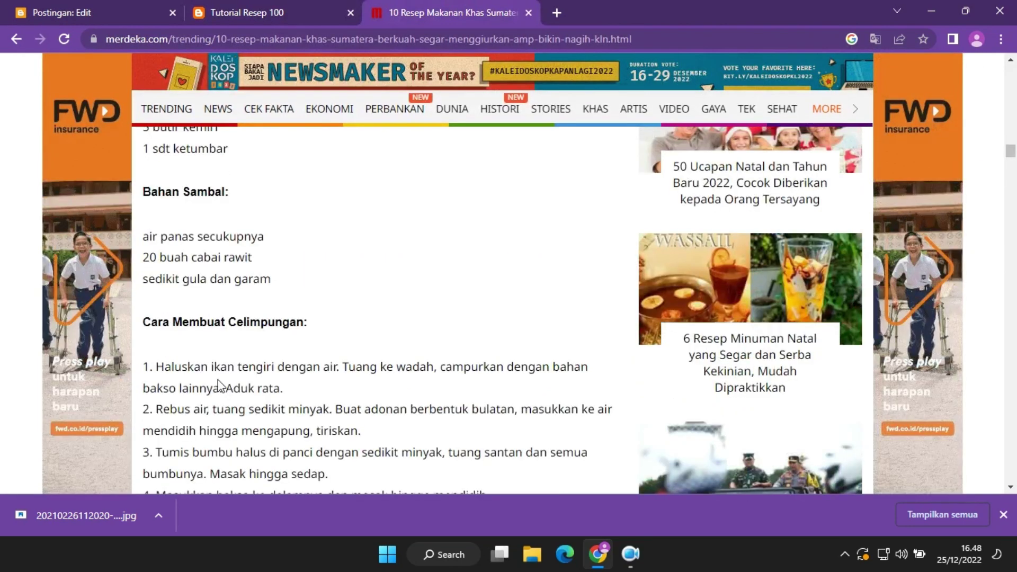
pyautogui.scroll(8, 222, 385)
pyautogui.moveTo(223, 416); pyautogui.dragTo(170, 416)
pyautogui.hotkey('ctrl', 'c')
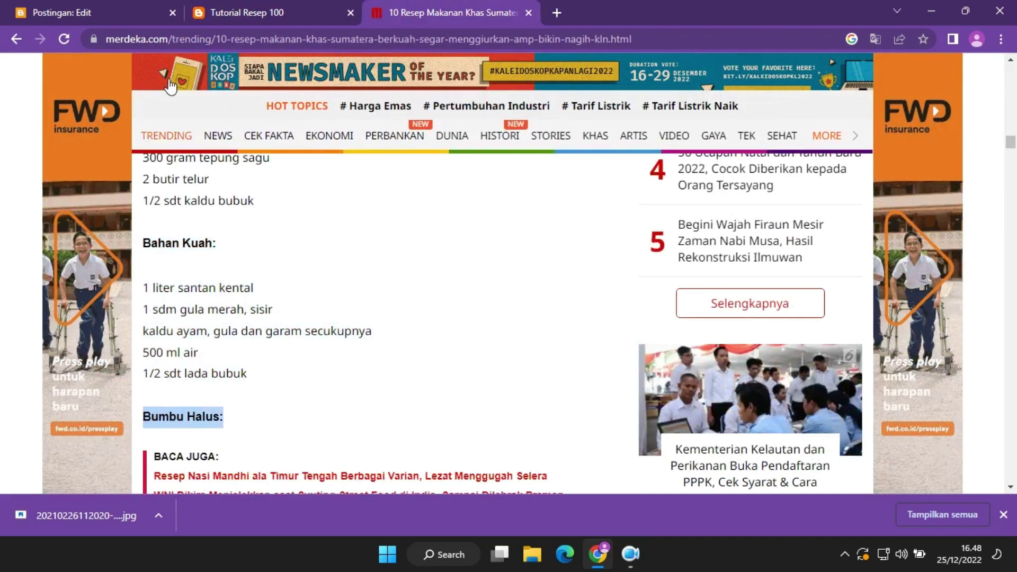
pyautogui.click(126, 4)
pyautogui.hotkey('ctrl', 'v')
# Add the five Bumbu Halus spice lines under that heading.
pyautogui.click(430, 5)
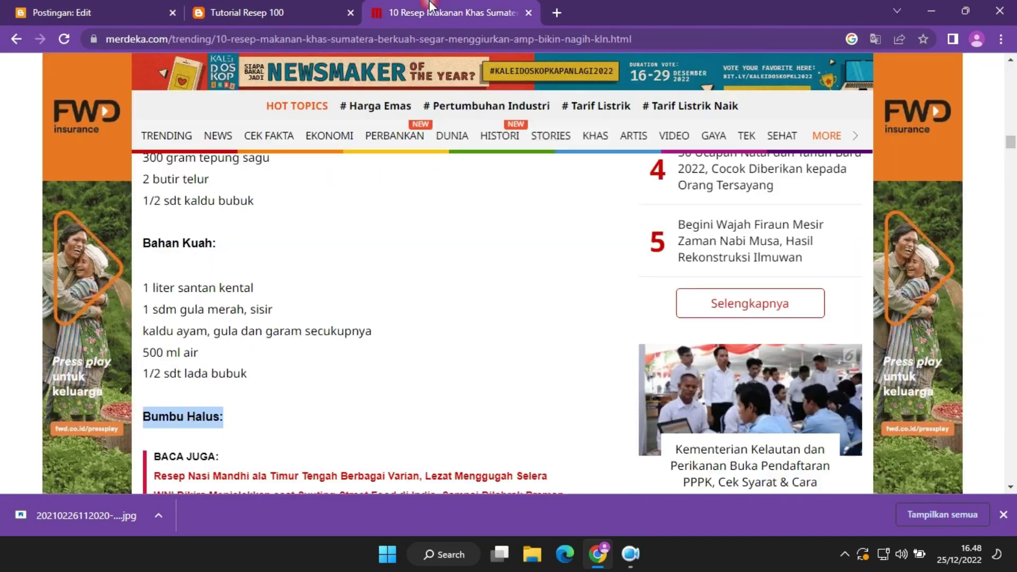
pyautogui.scroll(-8, 373, 351)
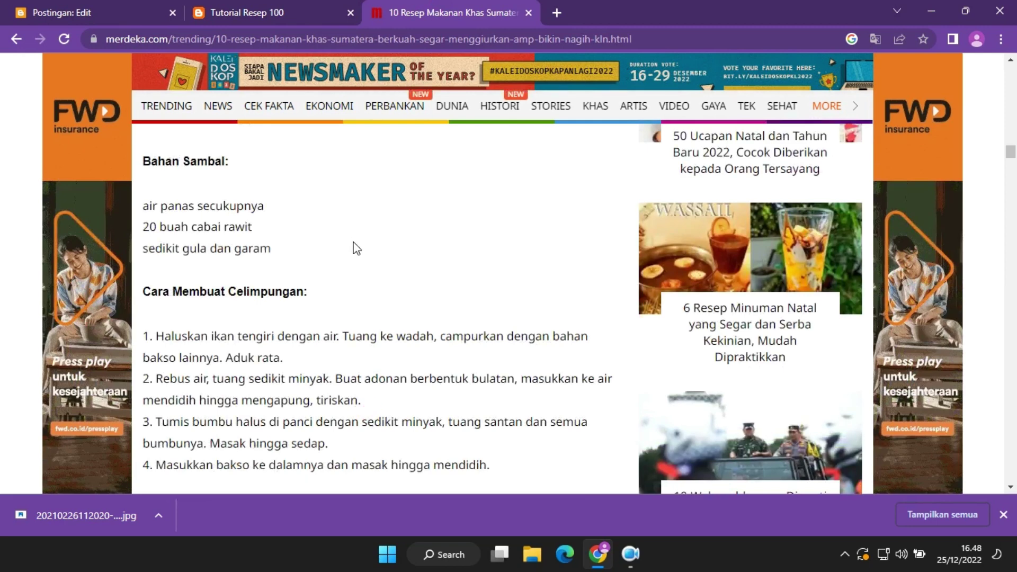
pyautogui.scroll(4, 355, 248)
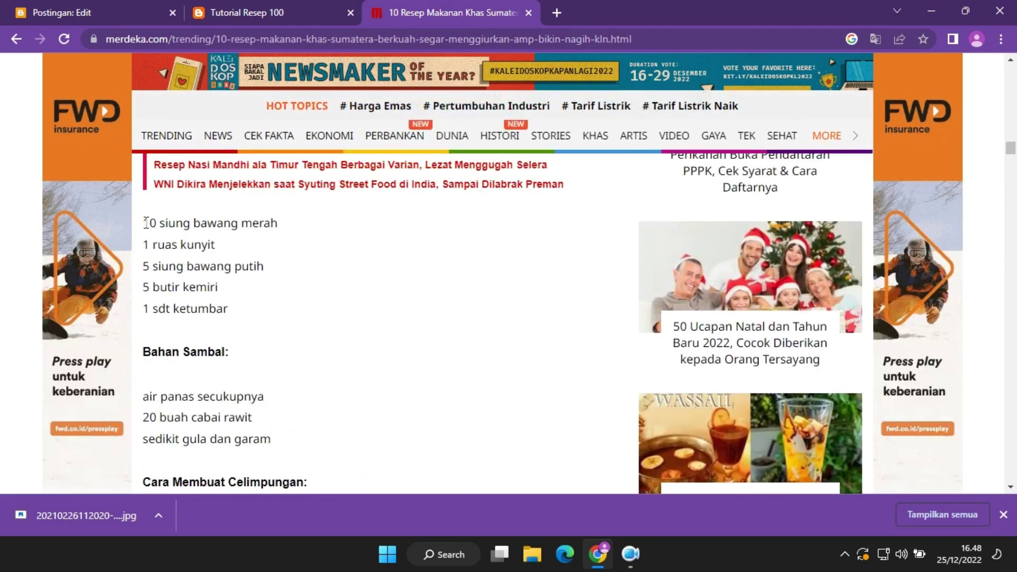
pyautogui.moveTo(146, 222); pyautogui.dragTo(234, 312)
pyautogui.click(106, 6)
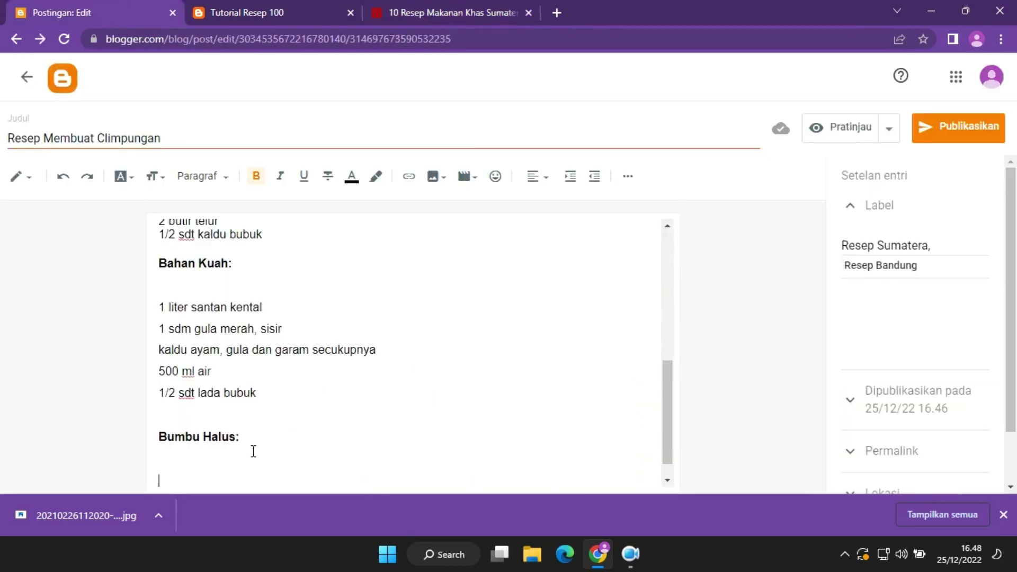
pyautogui.hotkey('ctrl', 'v')
# Paste the Bahan Sambal: heading into the post.
pyautogui.click(421, 8)
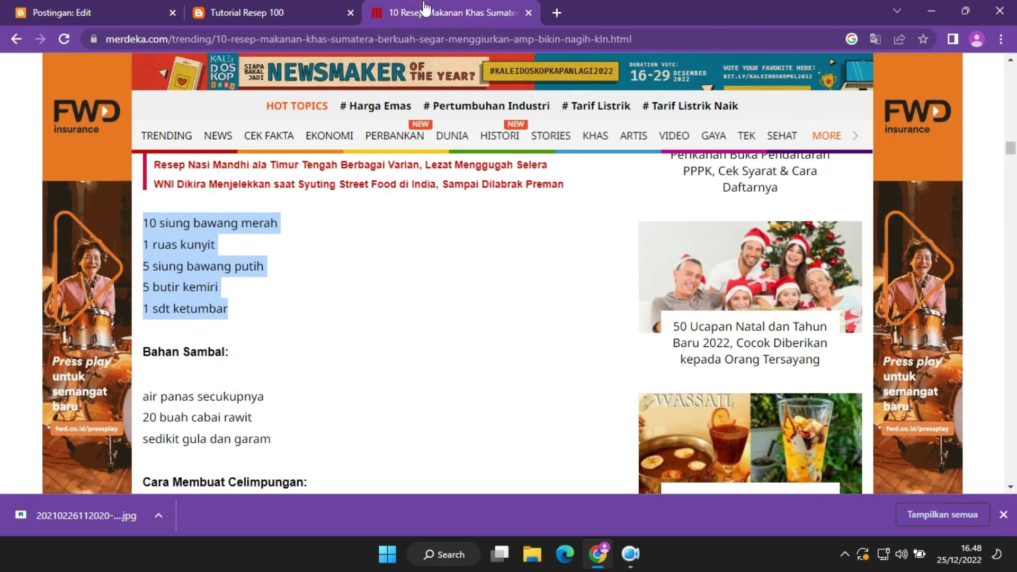
pyautogui.moveTo(229, 359); pyautogui.dragTo(144, 351)
pyautogui.hotkey('ctrl', 'c')
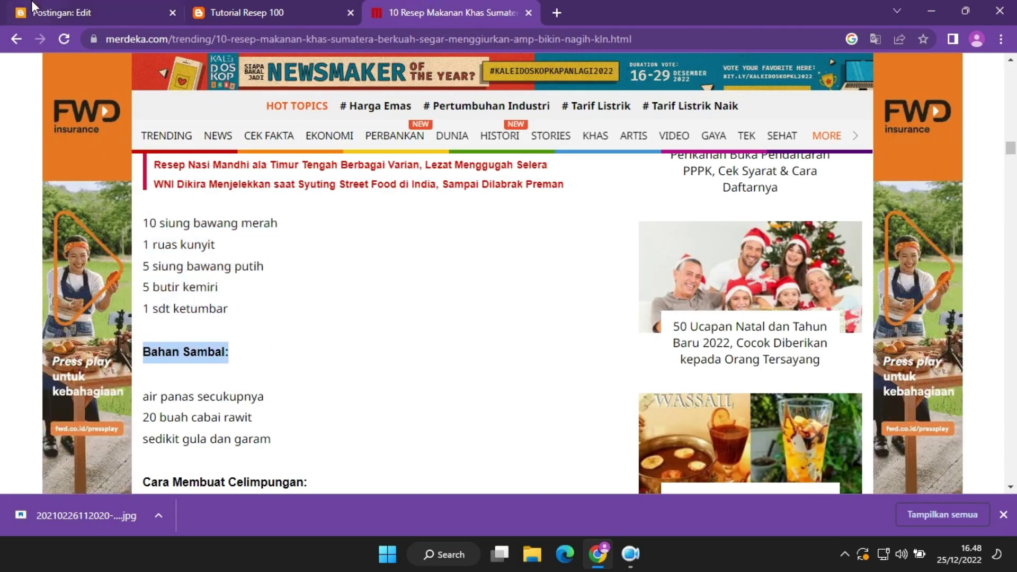
pyautogui.click(34, 7)
pyautogui.hotkey('ctrl', 'v')
# Add the three Bahan Sambal ingredient lines, then scroll the article to the cooking steps.
pyautogui.click(450, 13)
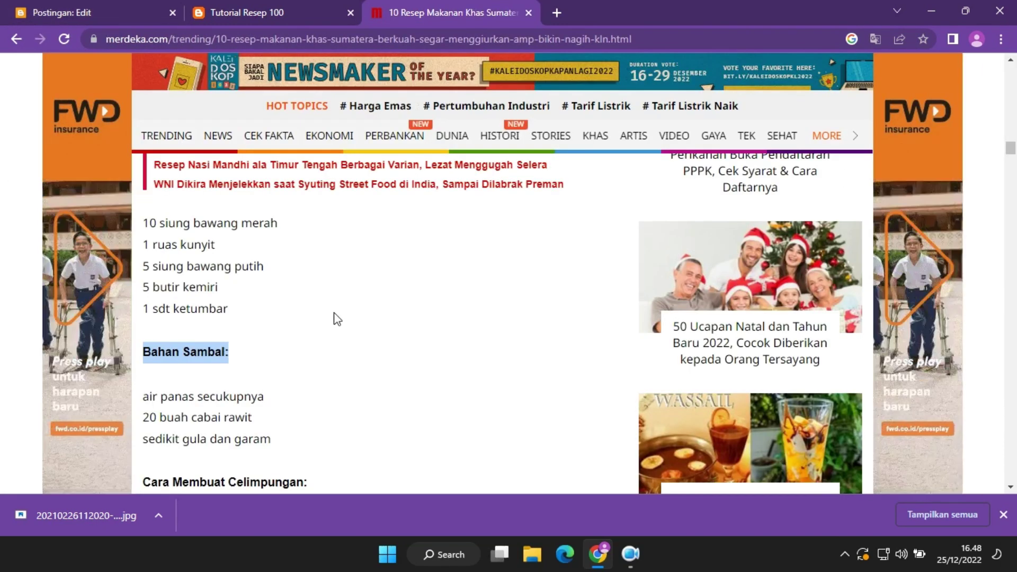
pyautogui.moveTo(276, 441); pyautogui.dragTo(139, 389)
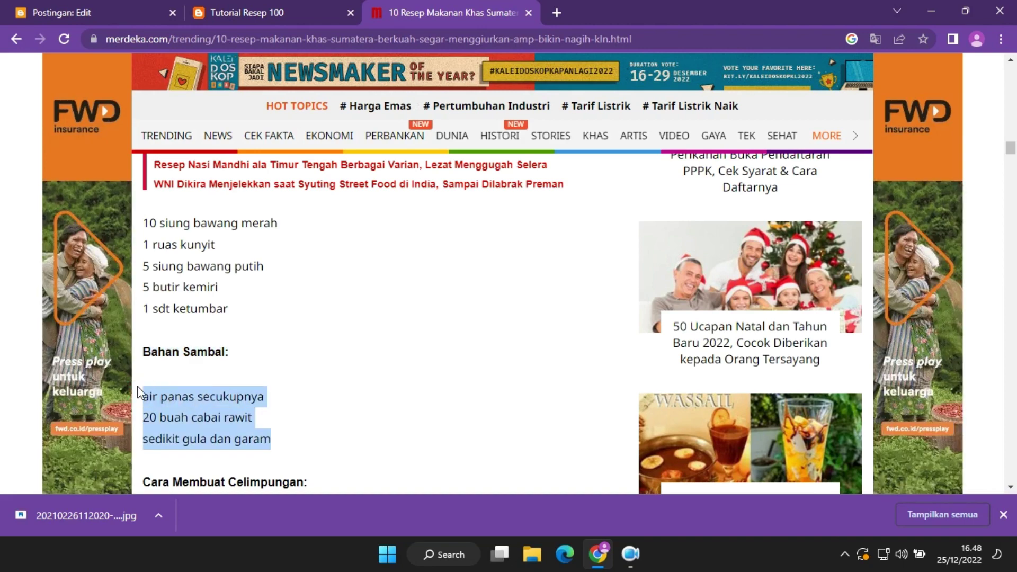
pyautogui.click(121, 2)
pyautogui.hotkey('ctrl', 'v')
pyautogui.scroll(-1, 309, 377)
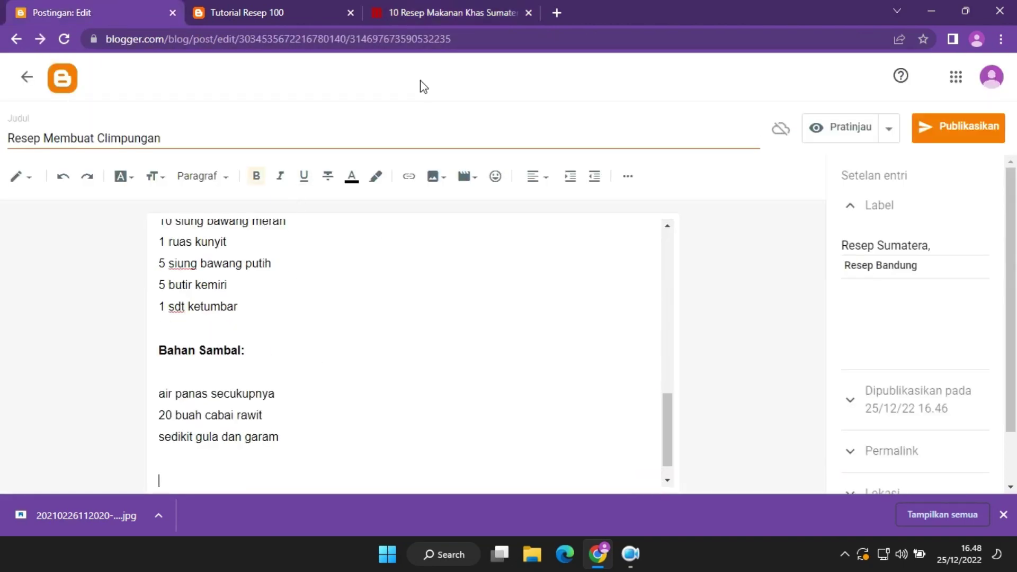
pyautogui.click(450, 12)
pyautogui.click(384, 308)
pyautogui.scroll(-5, 391, 370)
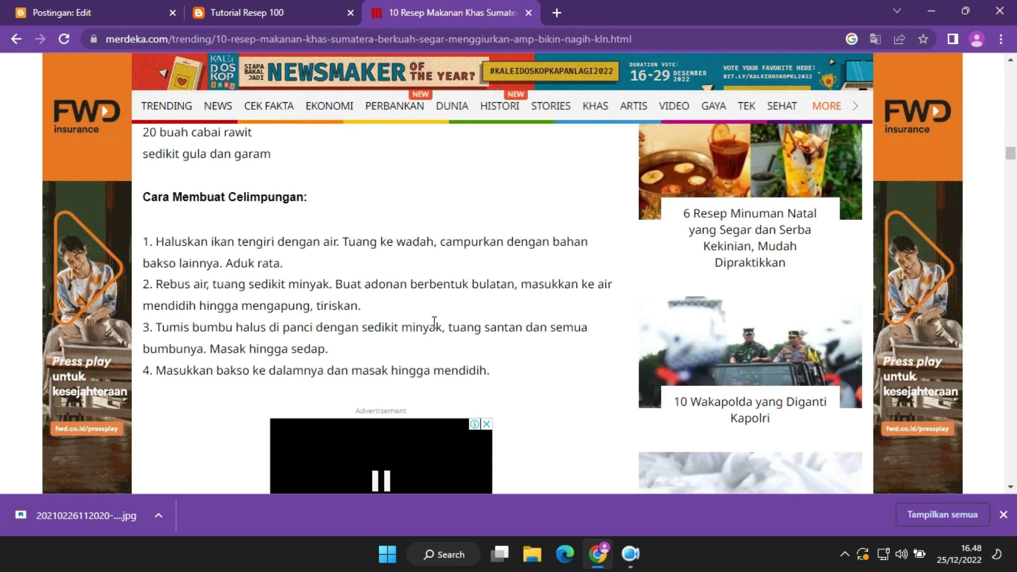
# Copy the four Cara Membuat Celimpungan steps from the article into the post.
pyautogui.moveTo(489, 370); pyautogui.dragTo(140, 193)
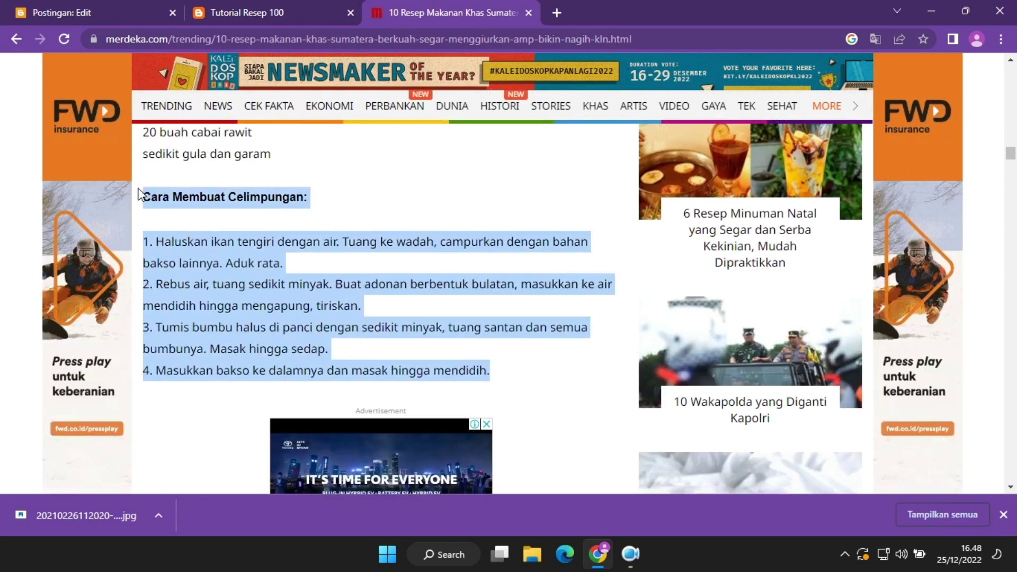
pyautogui.click(62, 6)
pyautogui.hotkey('ctrl', 'v')
pyautogui.press('Return')
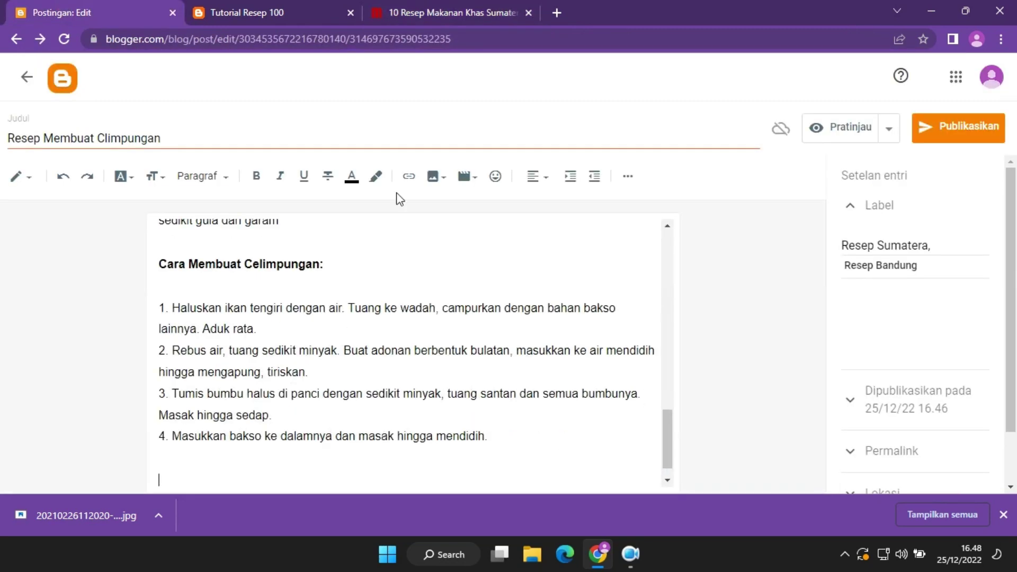
# Add a 'Sumber Artikel :' line followed by the merdeka.com article address.
pyautogui.click(434, 7)
pyautogui.middleClick(350, 319)
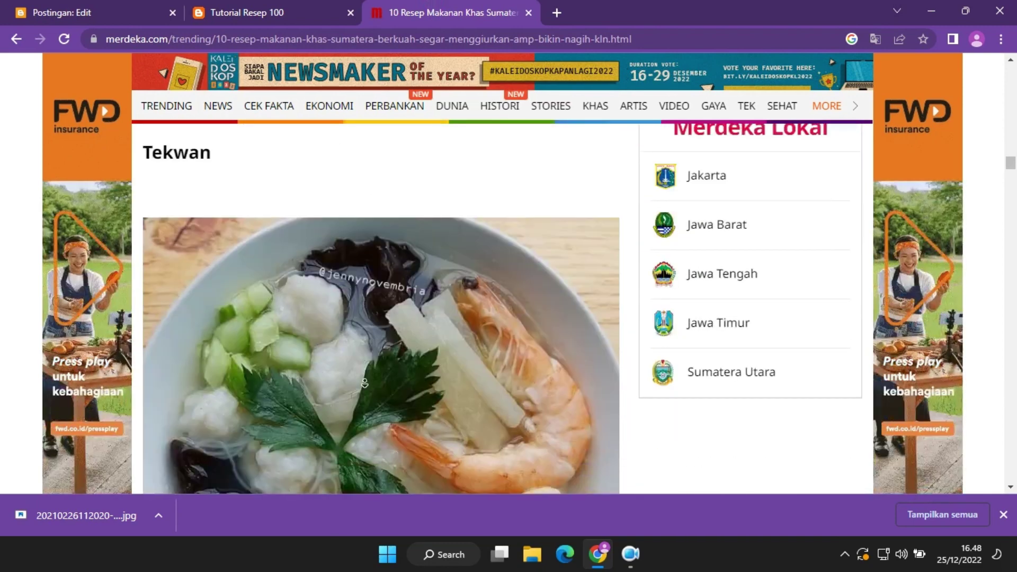
pyautogui.click(88, 5)
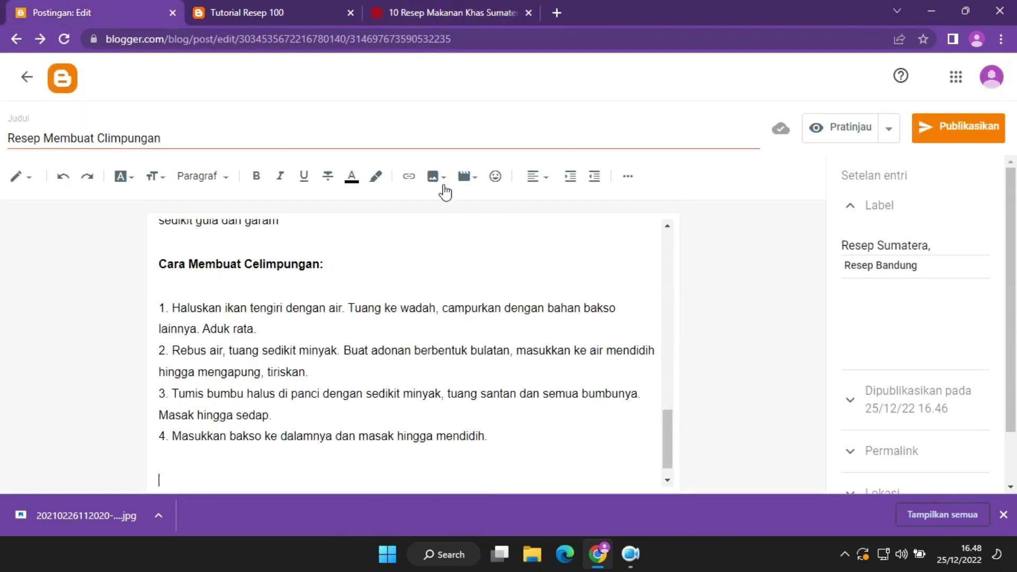
pyautogui.click(268, 7)
pyautogui.click(407, 6)
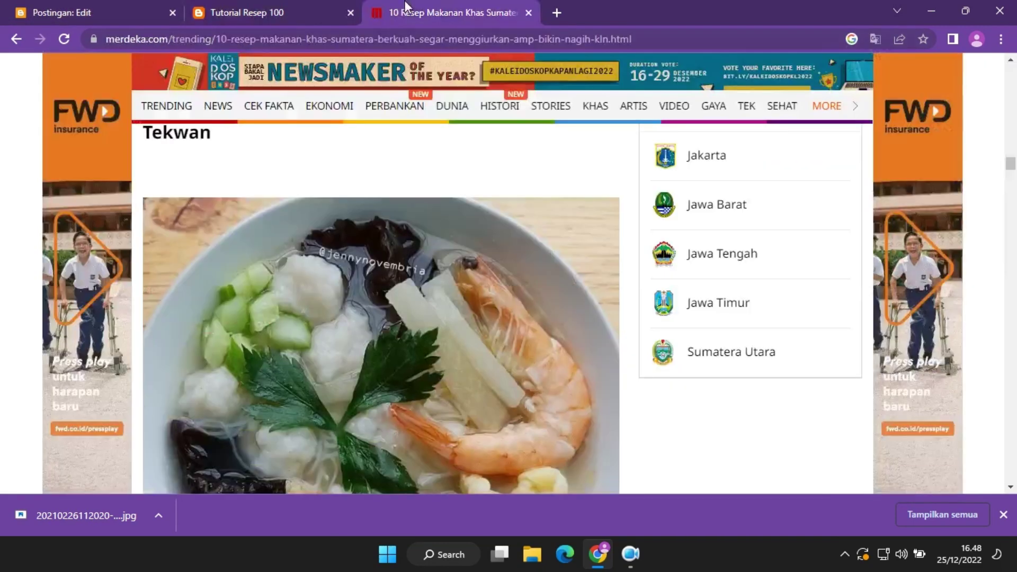
pyautogui.click(79, 7)
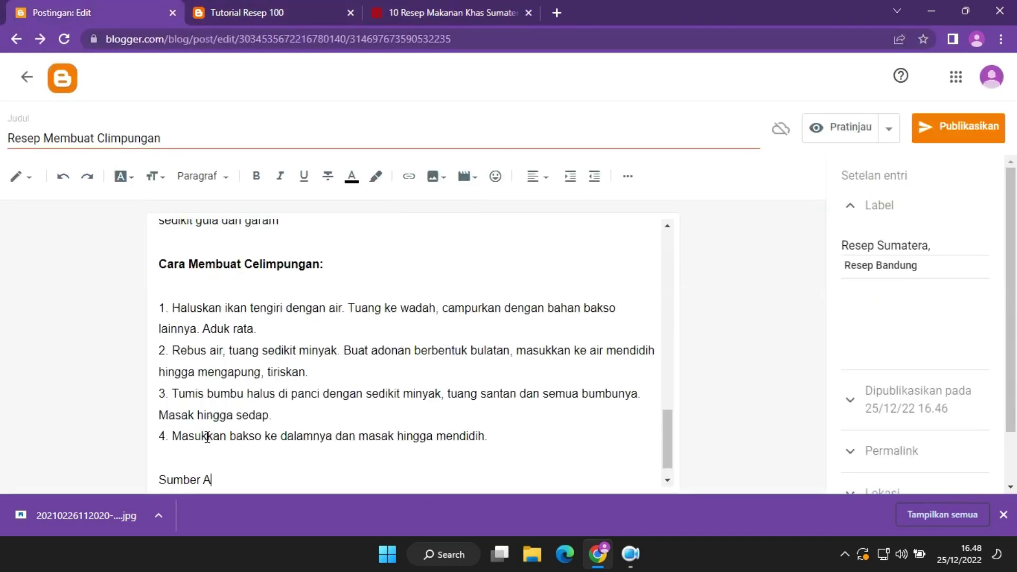
pyautogui.hotkey('ctrl', 'v')
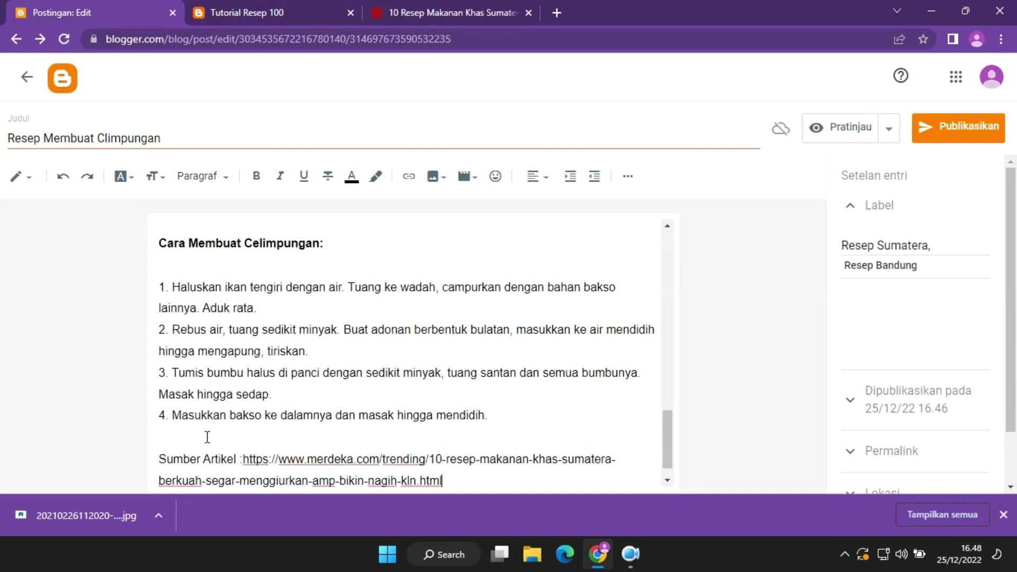
pyautogui.moveTo(461, 482); pyautogui.dragTo(258, 440)
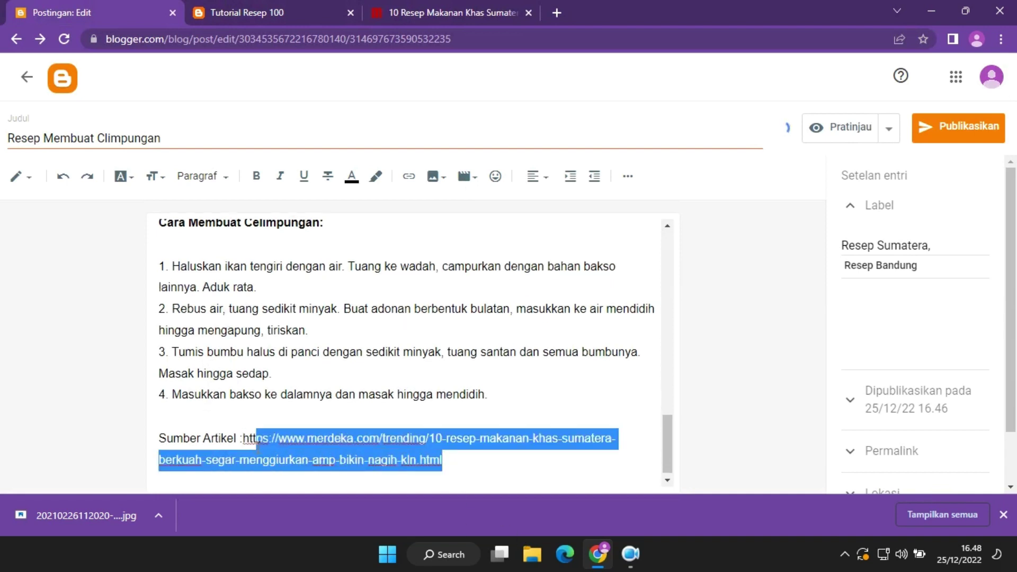
# Turn the pasted merdeka.com address into a link.
pyautogui.click(411, 176)
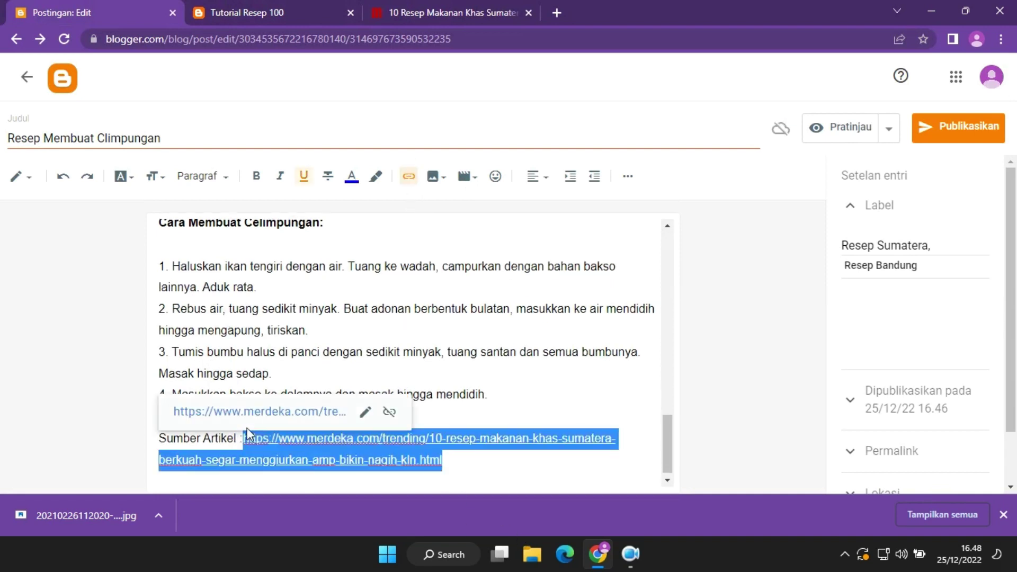
pyautogui.click(414, 413)
pyautogui.press('Return')
pyautogui.press('Return')
pyautogui.press('Return')
pyautogui.press('Return')
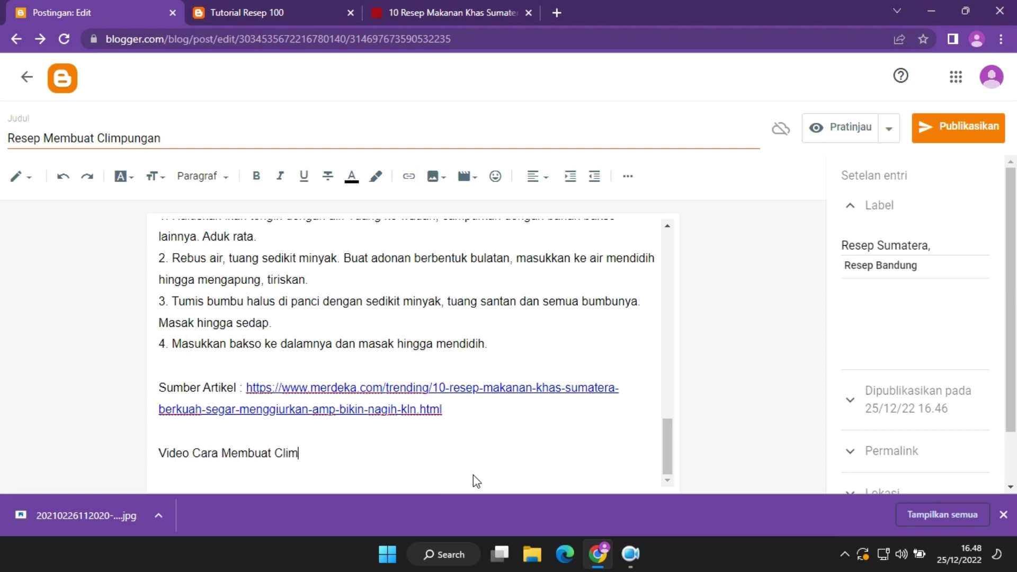
# Add a bold, left-aligned 'Video Cara Membuat Climpungan' heading with a new line for a YouTube video.
pyautogui.write('pungan')
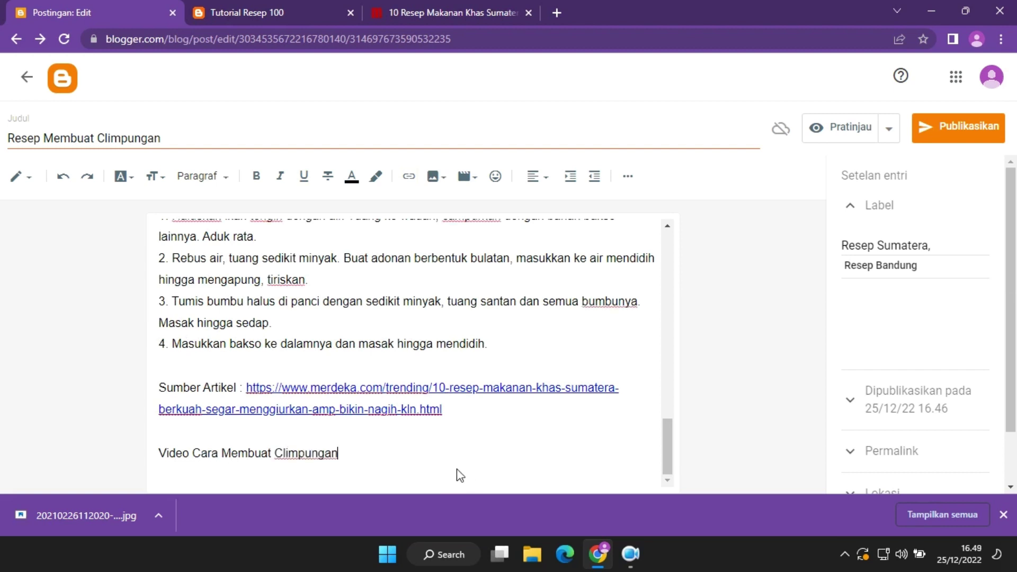
pyautogui.moveTo(339, 453); pyautogui.dragTo(148, 456)
pyautogui.hotkey('ctrl', 'b')
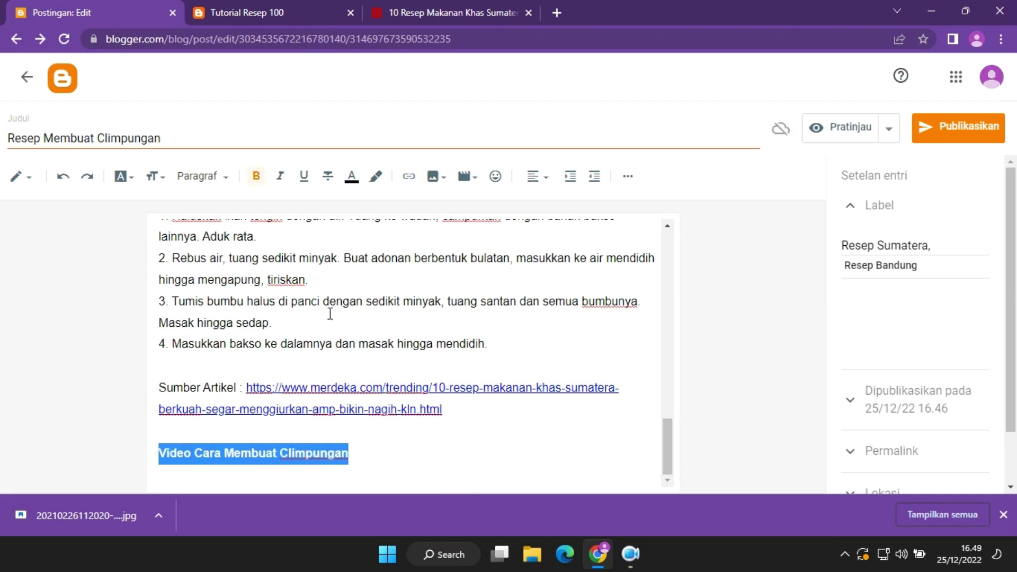
pyautogui.click(538, 177)
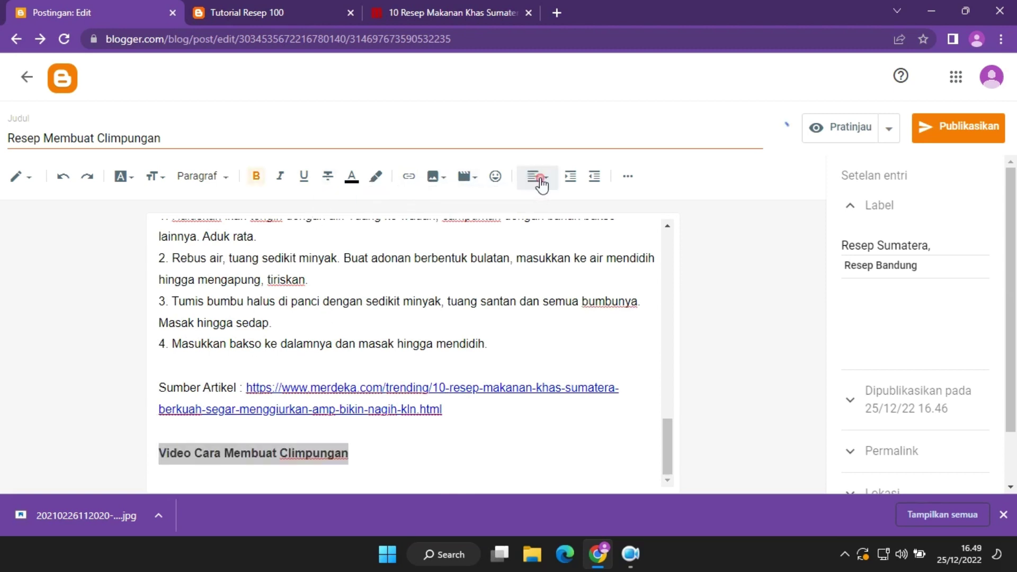
pyautogui.click(483, 436)
pyautogui.click(454, 458)
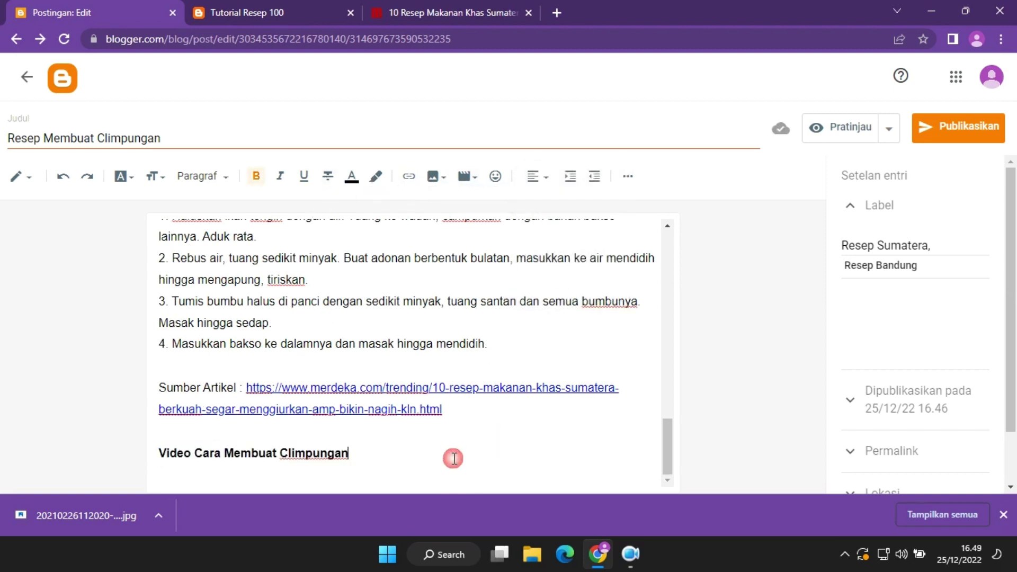
pyautogui.press('Return')
pyautogui.click(466, 176)
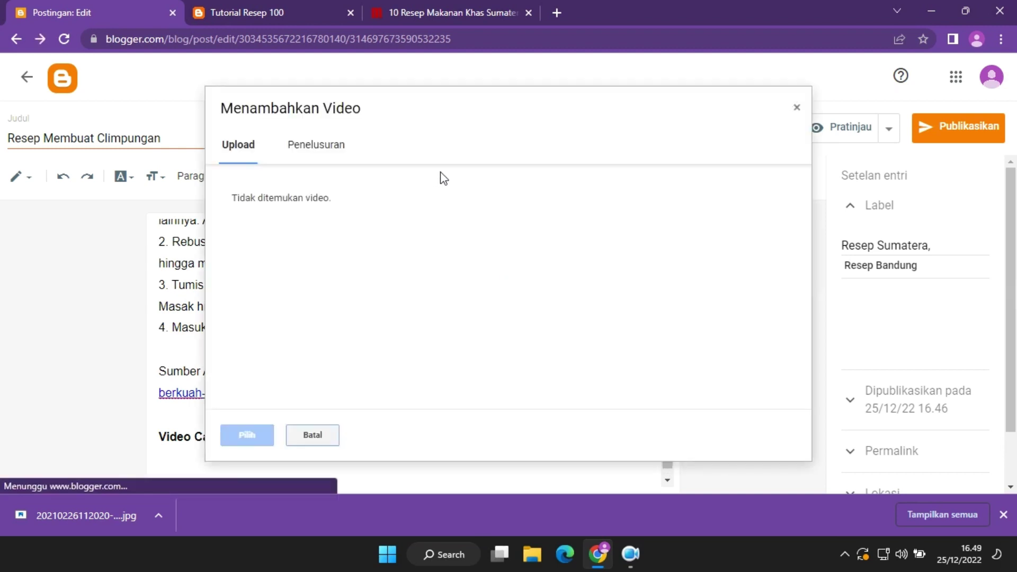
# Search YouTube for a Celimpungan recipe video and embed the first result.
pyautogui.click(312, 148)
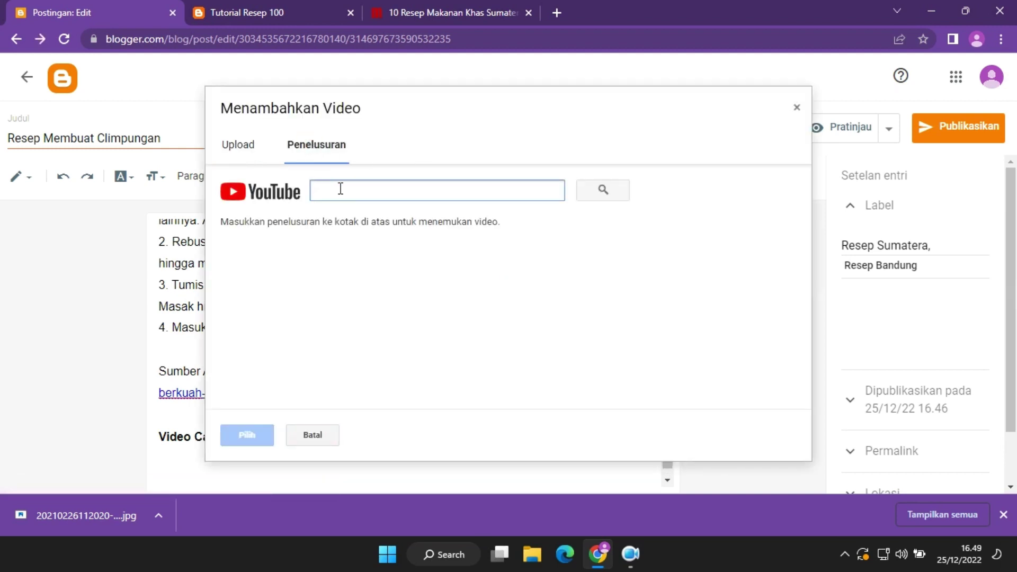
pyautogui.write('Cara membuat makanan climpungan')
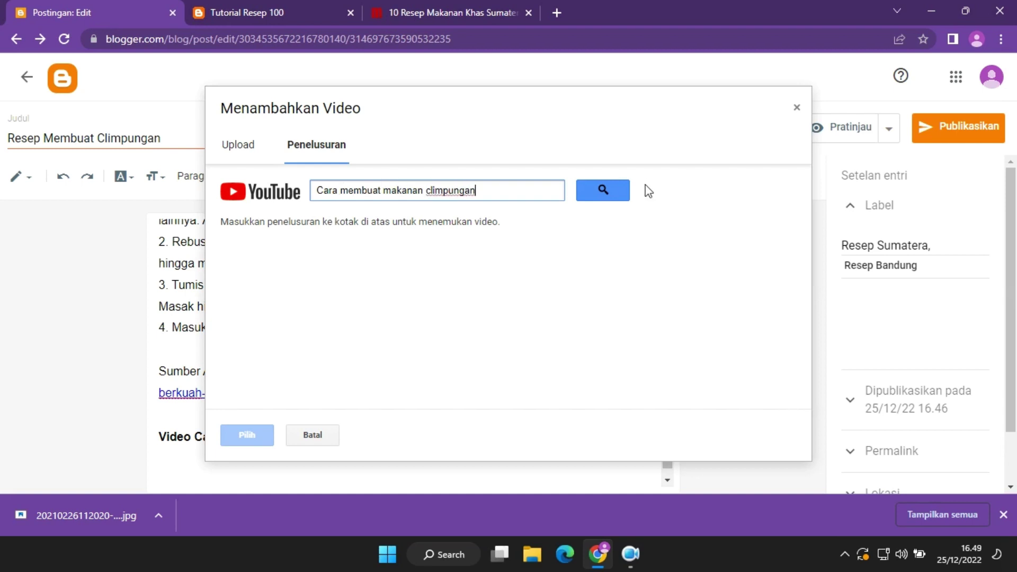
pyautogui.click(610, 190)
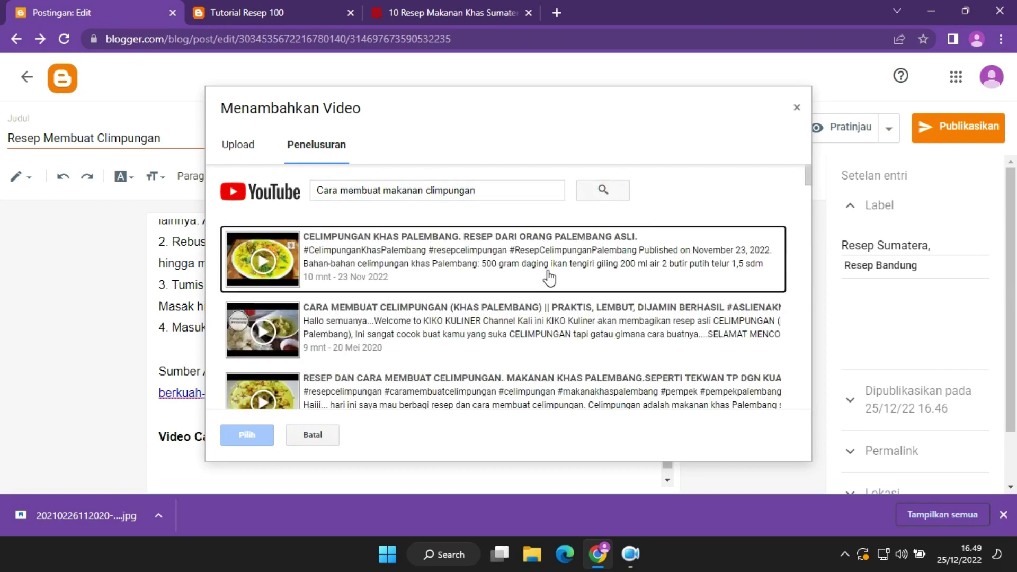
pyautogui.click(495, 287)
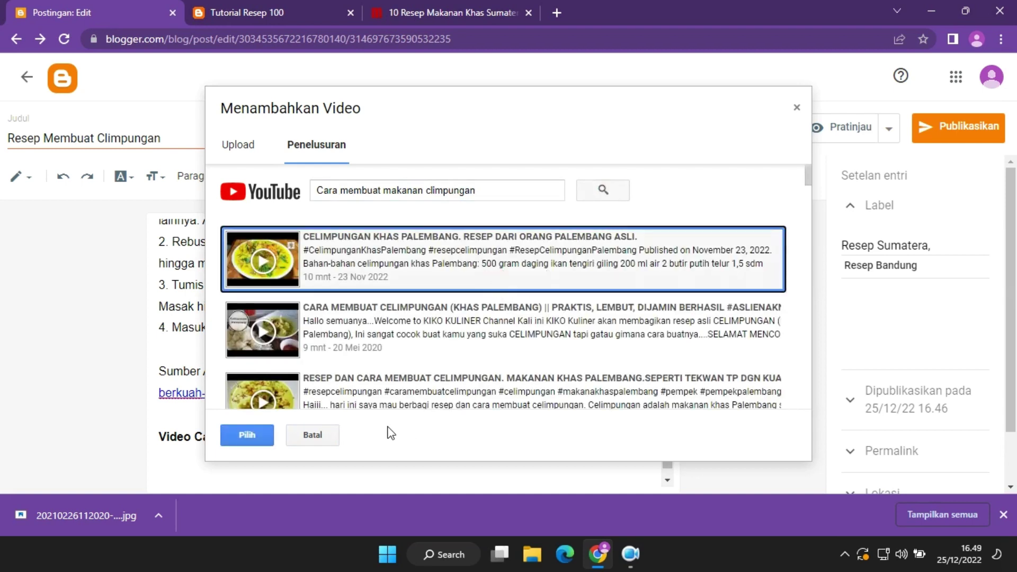
pyautogui.click(247, 434)
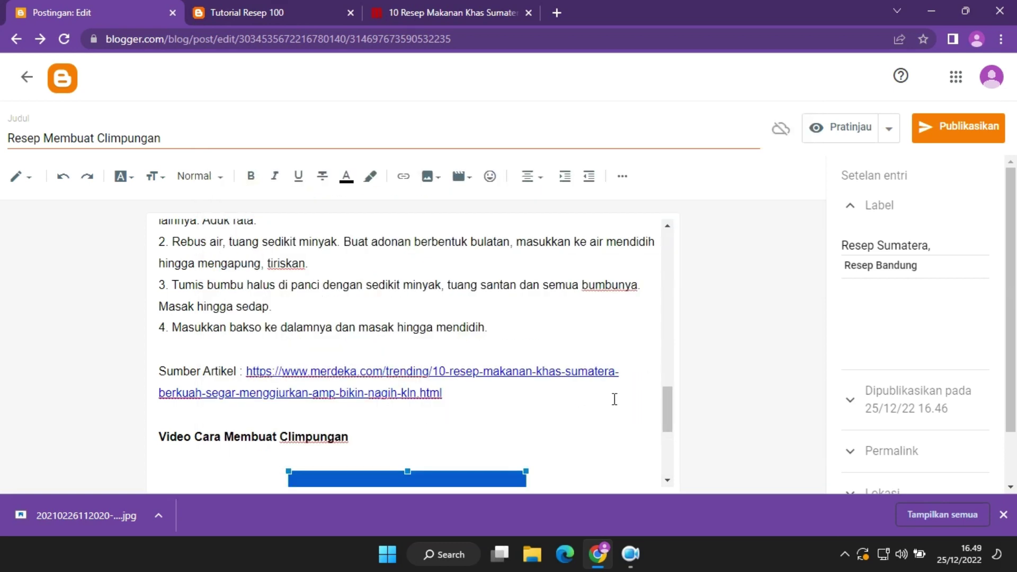
# Enlarge the embedded video by widening it and making it taller.
pyautogui.scroll(-5, 668, 424)
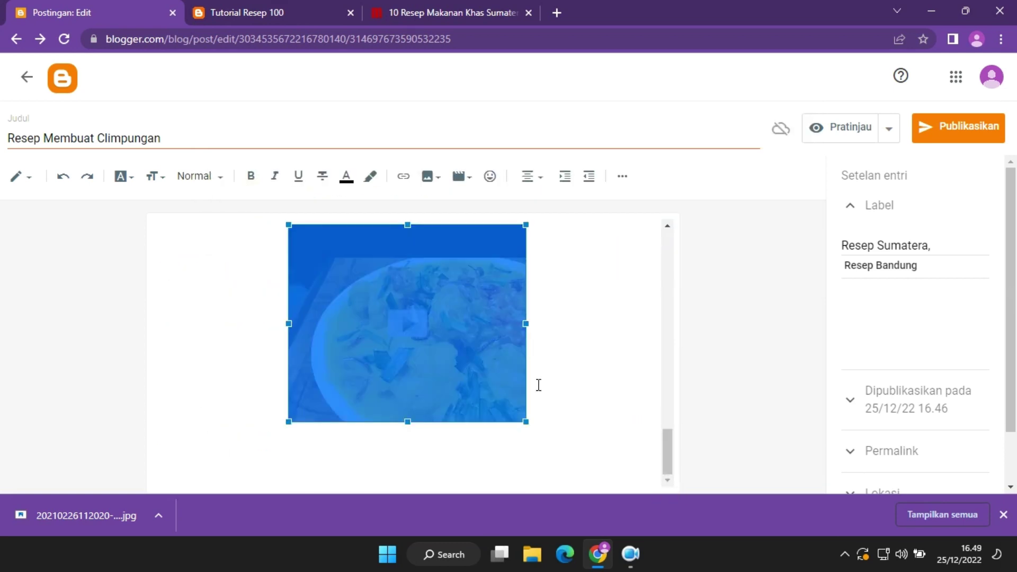
pyautogui.moveTo(556, 324); pyautogui.dragTo(607, 327)
pyautogui.click(647, 418)
pyautogui.click(536, 331)
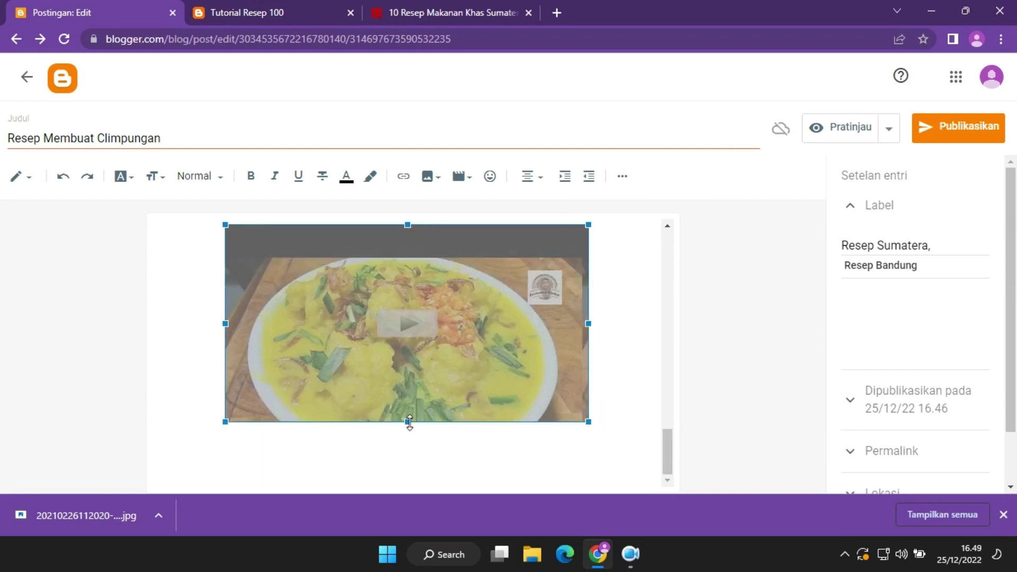
pyautogui.moveTo(407, 422); pyautogui.dragTo(412, 484)
pyautogui.click(1004, 516)
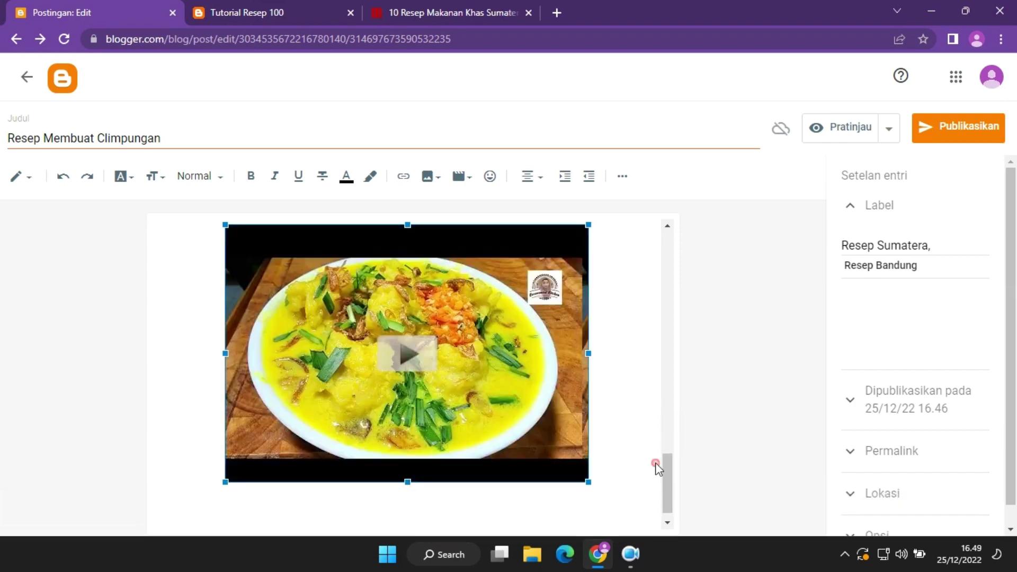
pyautogui.moveTo(668, 506); pyautogui.dragTo(690, 274)
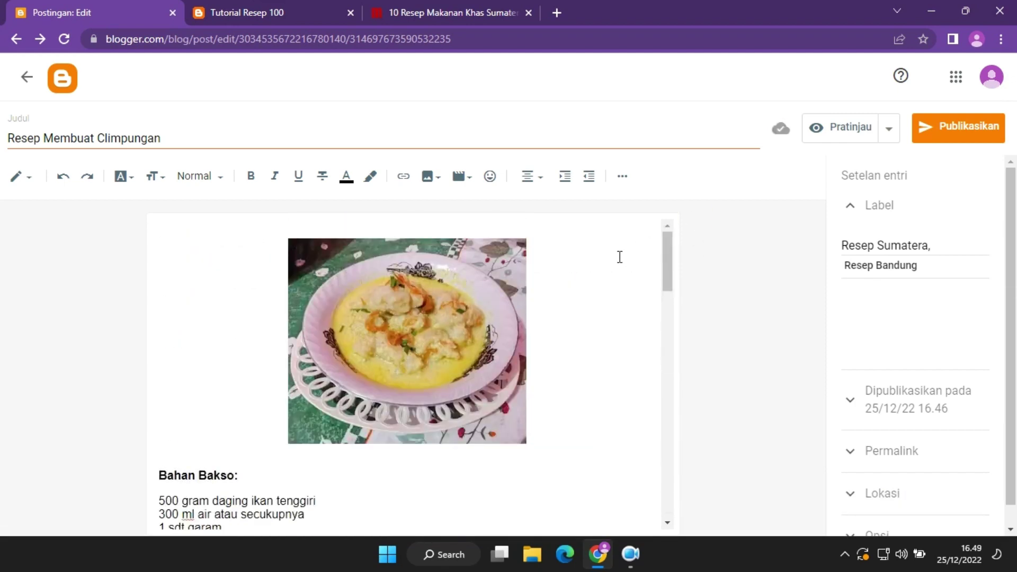
# Publish the Resep Membuat Climpungan post and view it on the blog's home page.
pyautogui.click(948, 136)
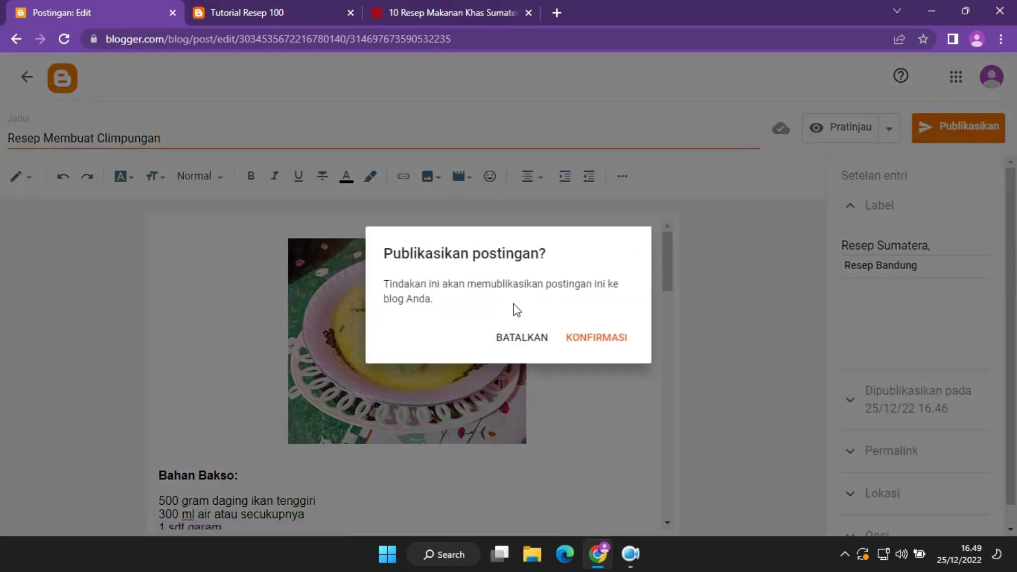
pyautogui.click(600, 338)
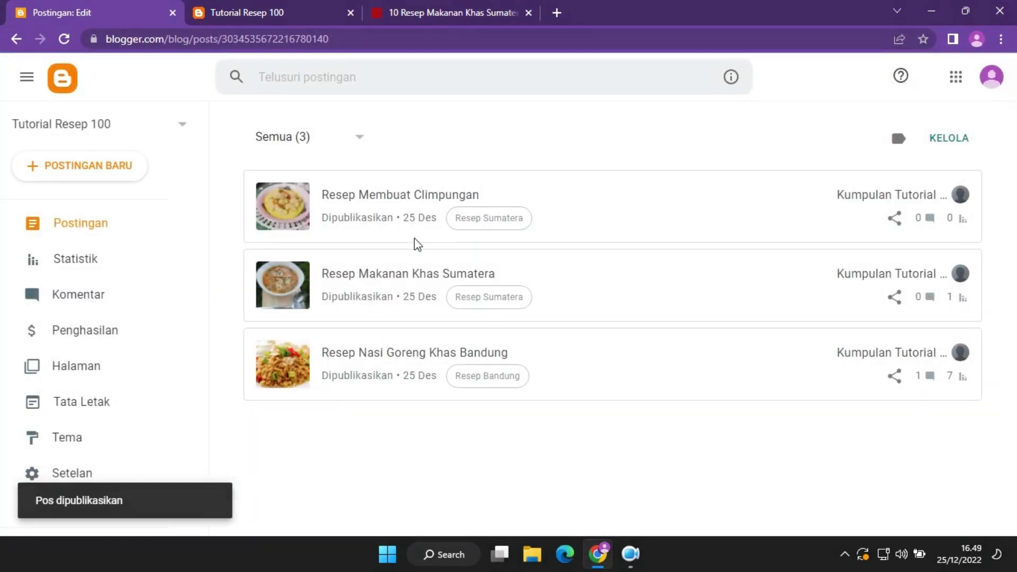
pyautogui.click(233, 9)
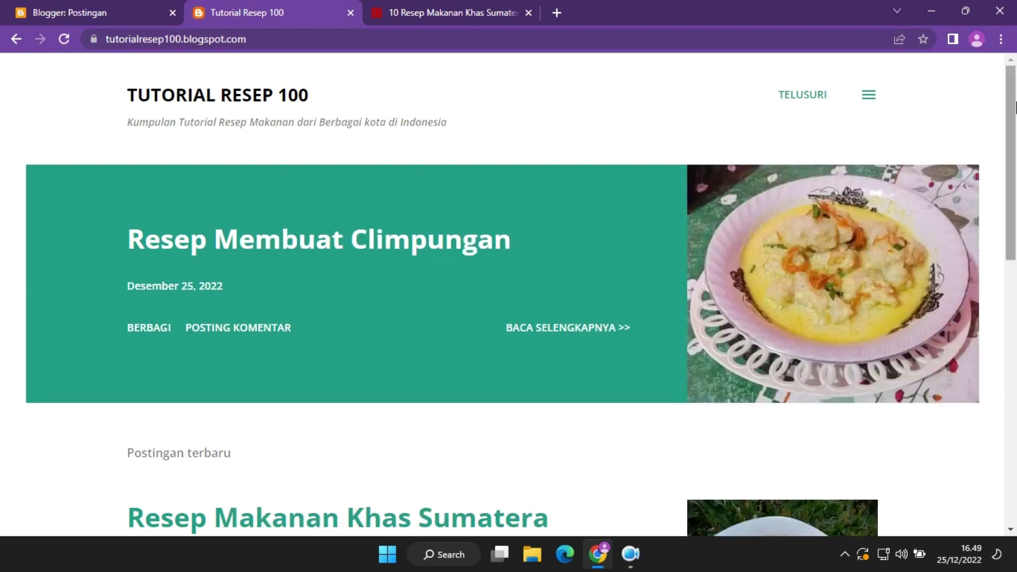
pyautogui.moveTo(1015, 108); pyautogui.dragTo(1014, 46)
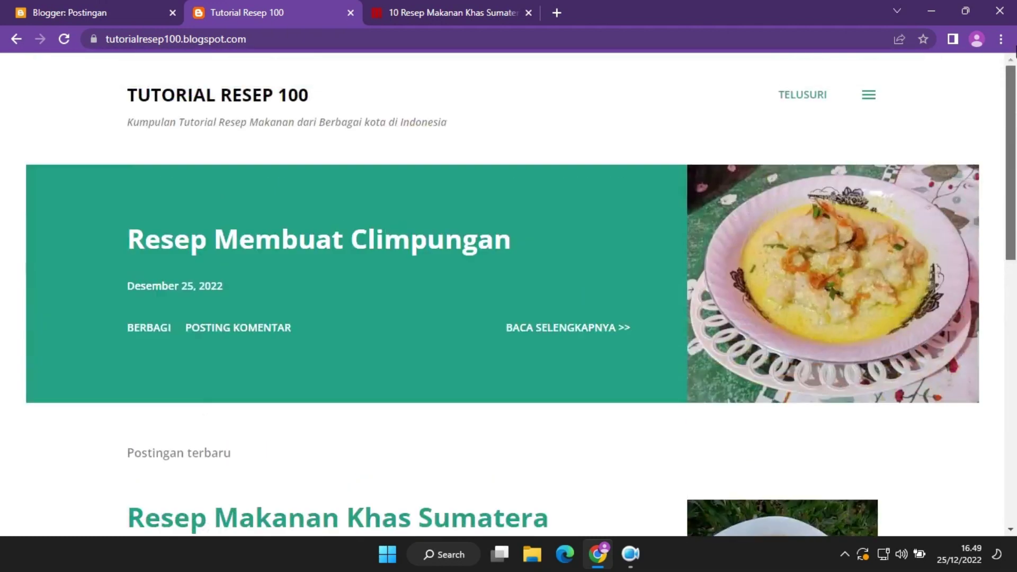
pyautogui.click(863, 96)
pyautogui.click(995, 75)
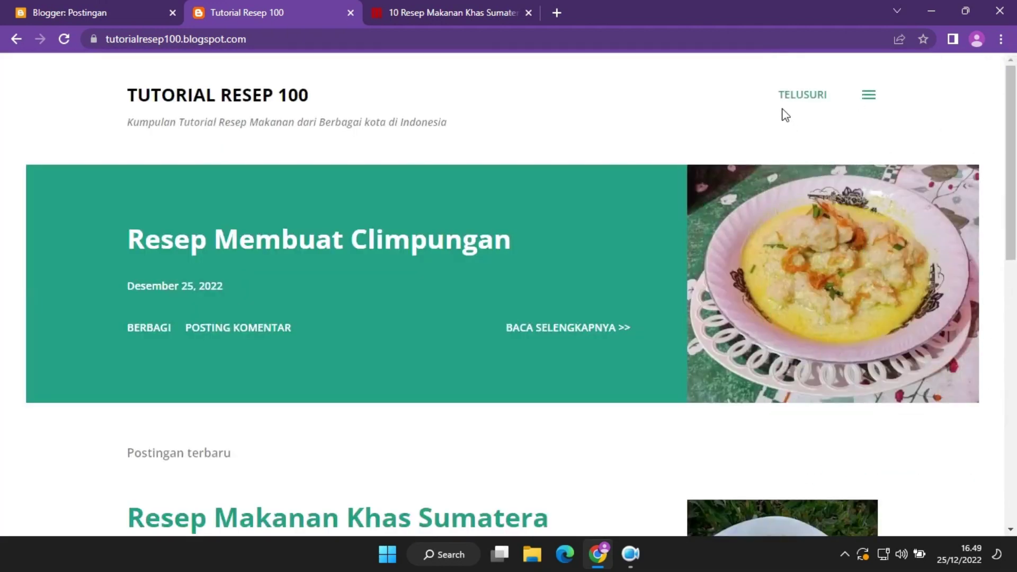
pyautogui.moveTo(1014, 200); pyautogui.dragTo(1014, 100)
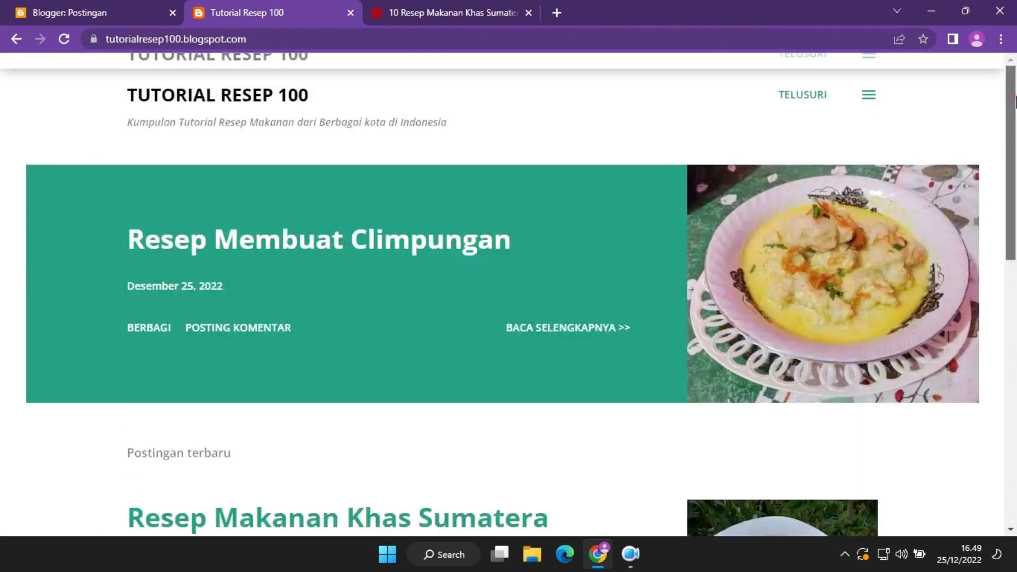
# Close the merdeka.com article and compare the Blogger posts list with the live blog.
pyautogui.click(512, 6)
pyautogui.click(243, 3)
pyautogui.click(68, 2)
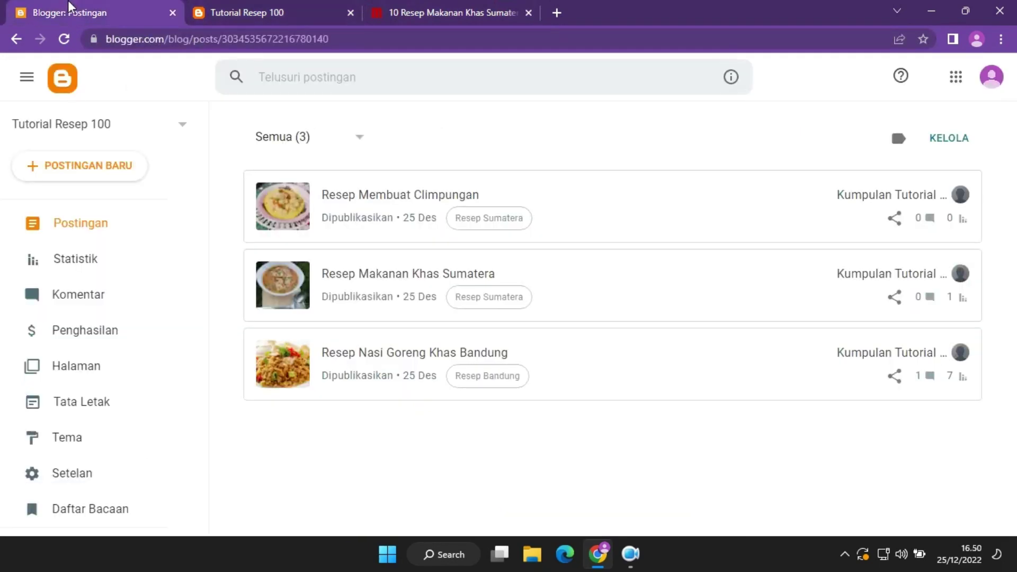
pyautogui.click(441, 4)
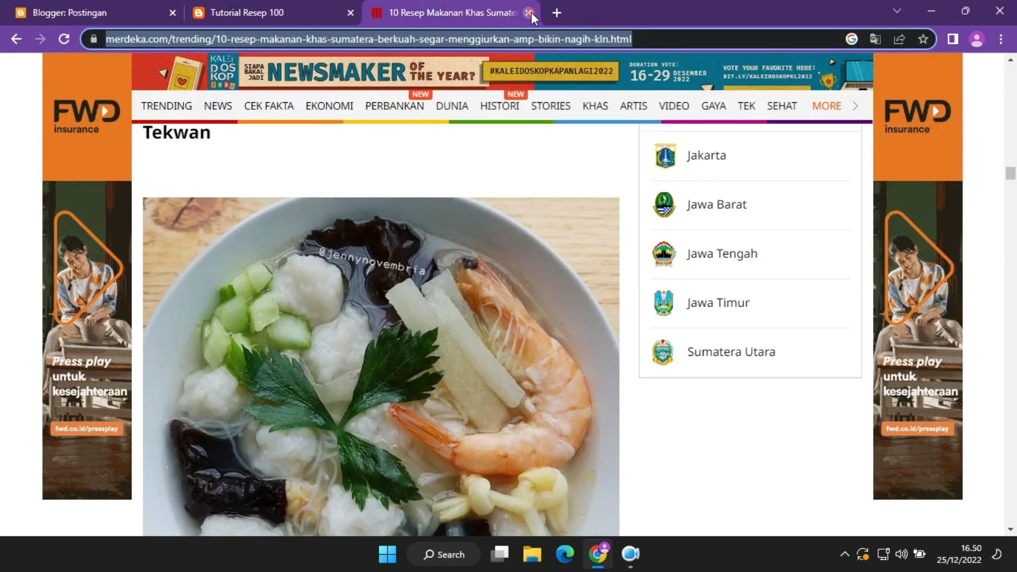
pyautogui.click(529, 12)
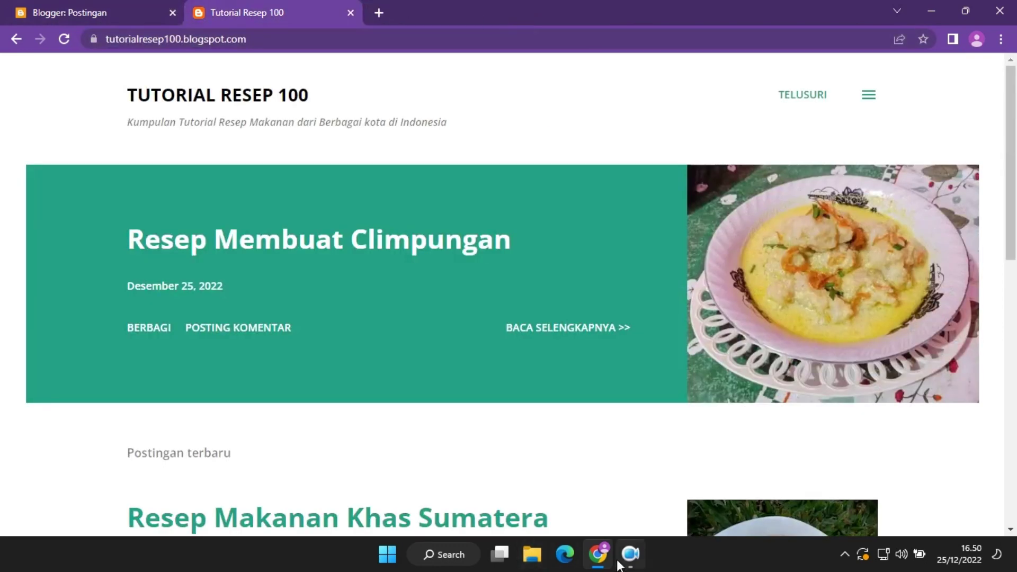
pyautogui.click(627, 562)
pyautogui.click(630, 564)
pyautogui.click(150, 5)
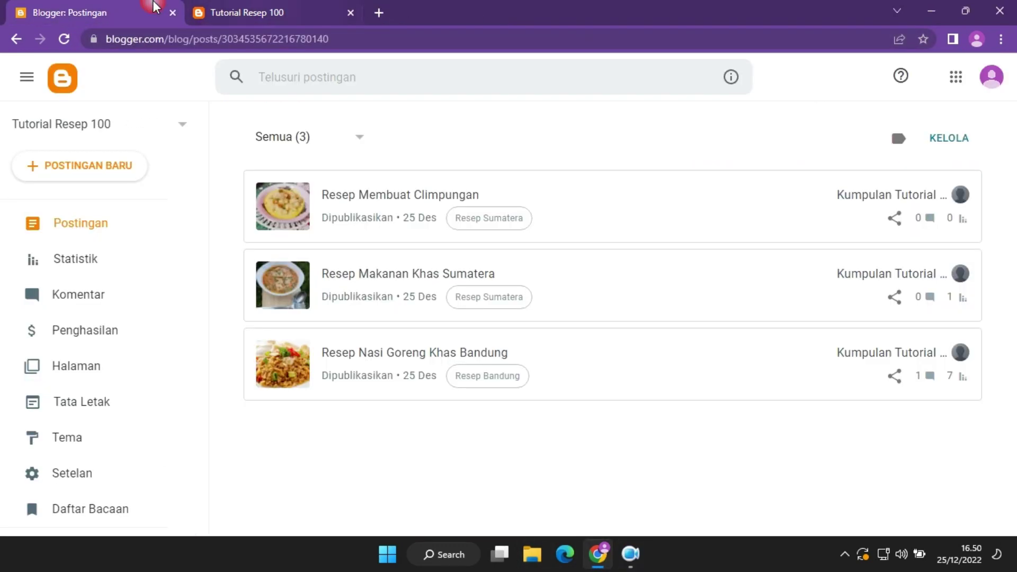
pyautogui.click(260, 6)
pyautogui.click(126, 5)
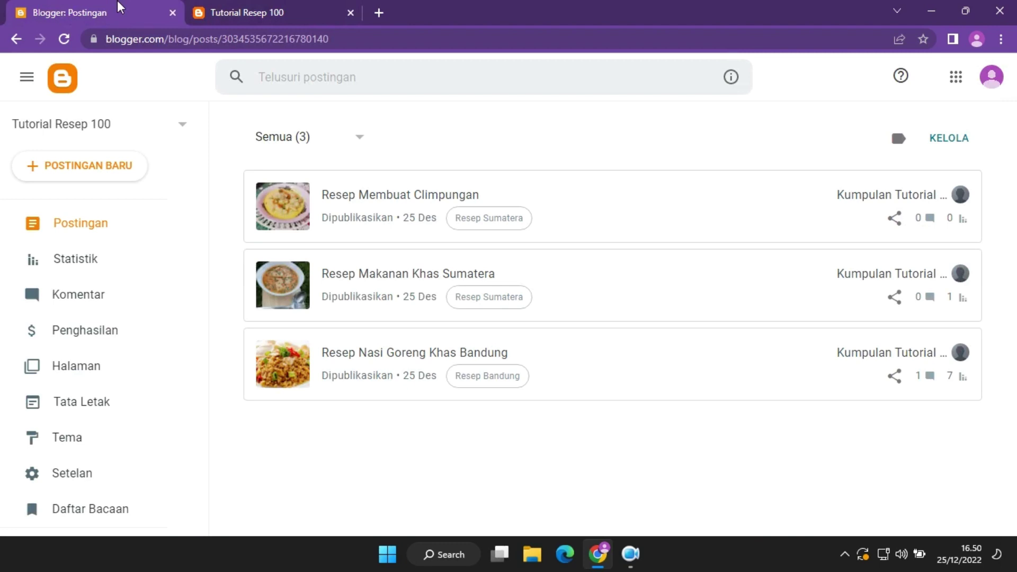
pyautogui.click(290, 3)
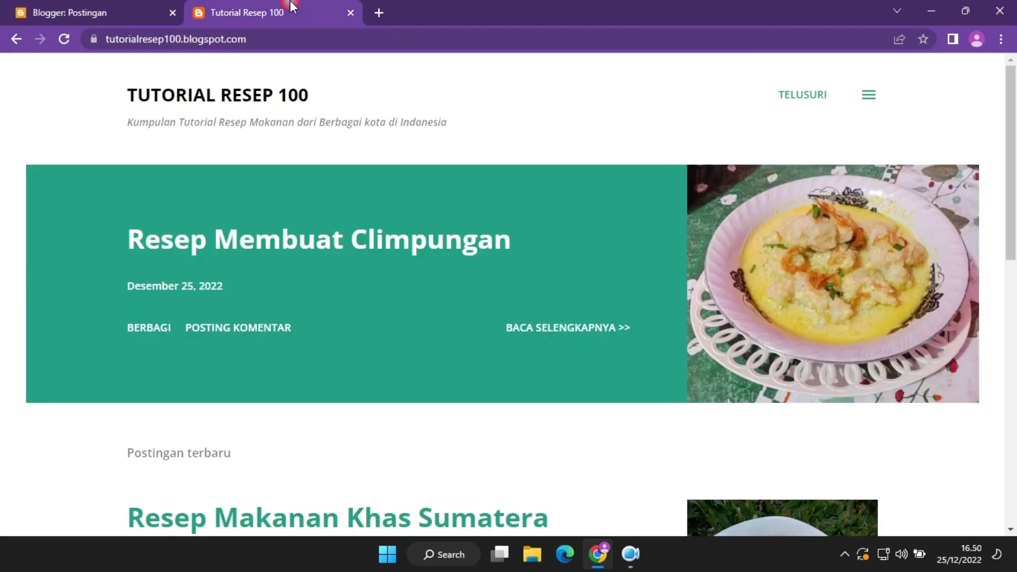
pyautogui.click(151, 2)
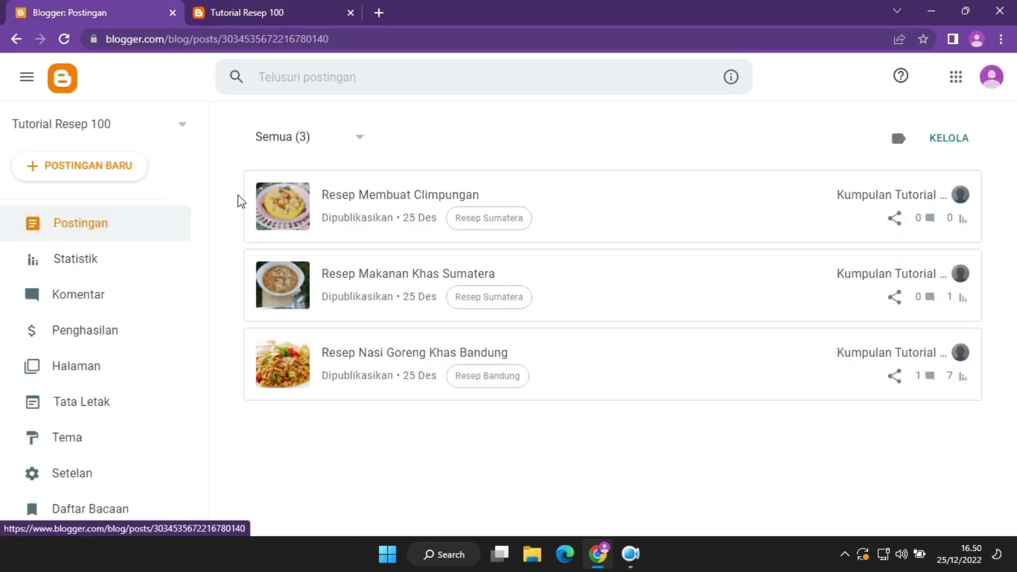
pyautogui.click(310, 3)
# Search Google for 'Download template resep blogger' in a new tab and open the masbadar.com result.
pyautogui.click(378, 13)
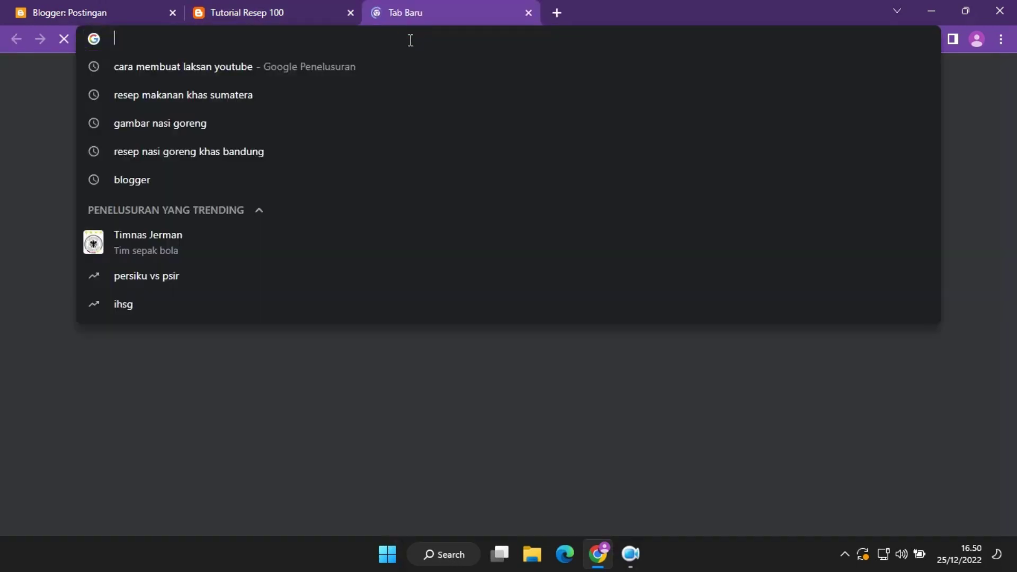
pyautogui.write('Down')
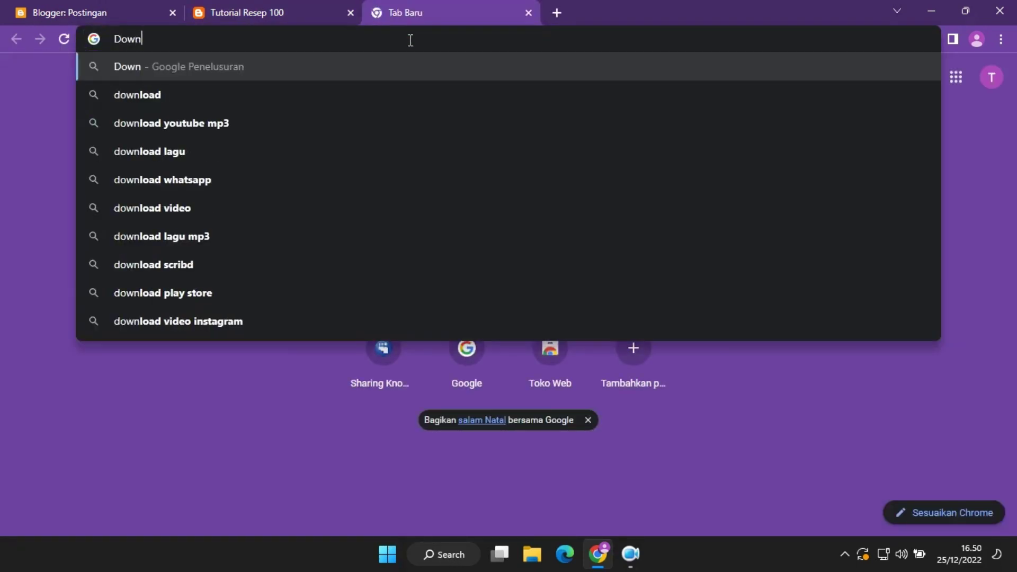
pyautogui.write('load')
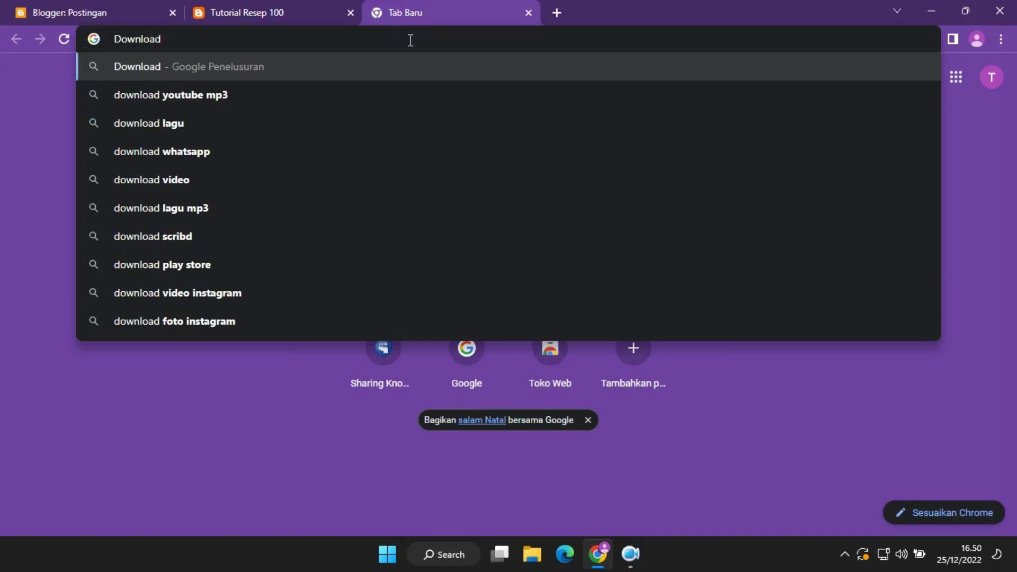
pyautogui.write('temp')
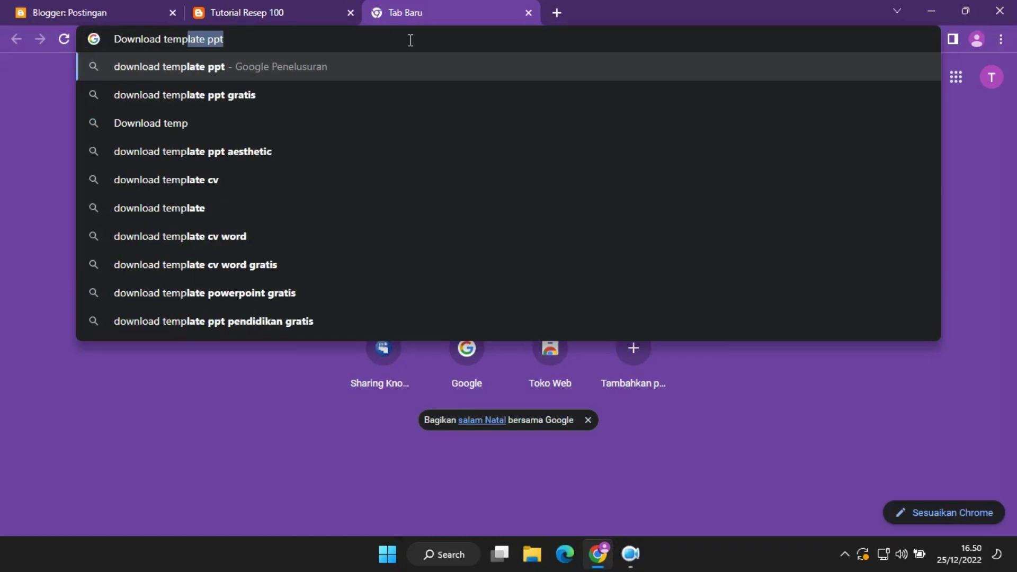
pyautogui.write('late resep')
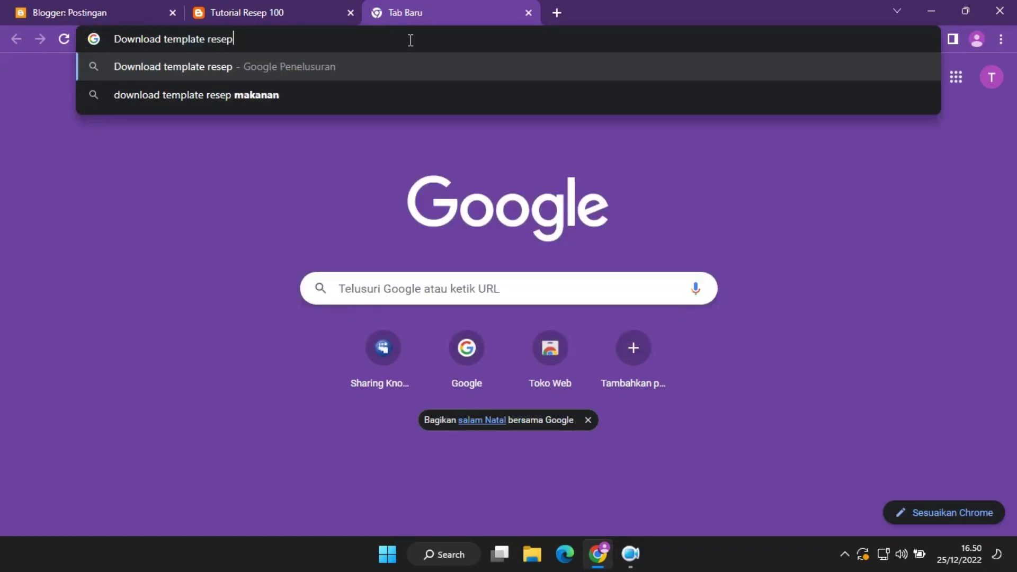
pyautogui.write(' blogger')
pyautogui.press('Return')
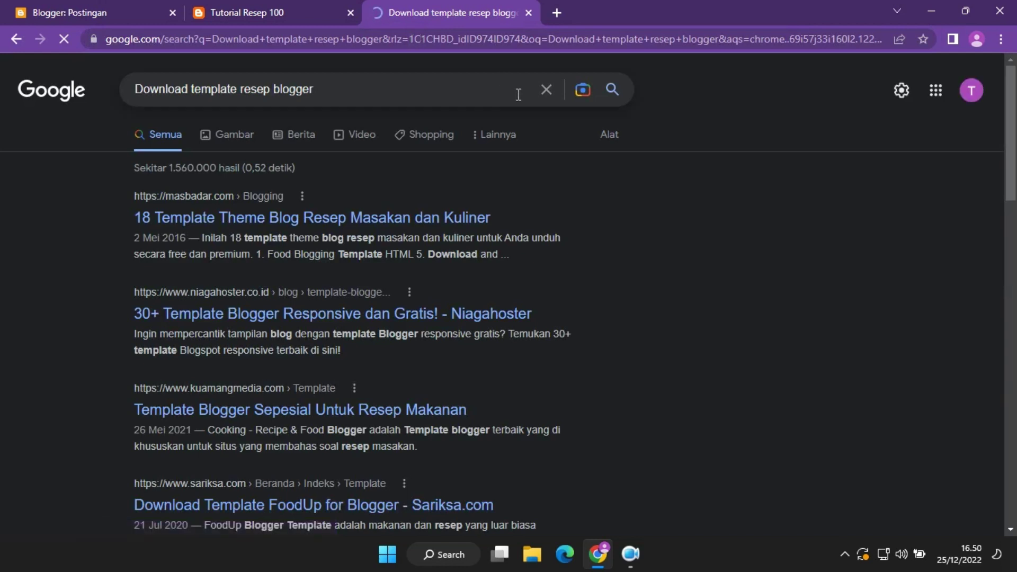
pyautogui.click(223, 219)
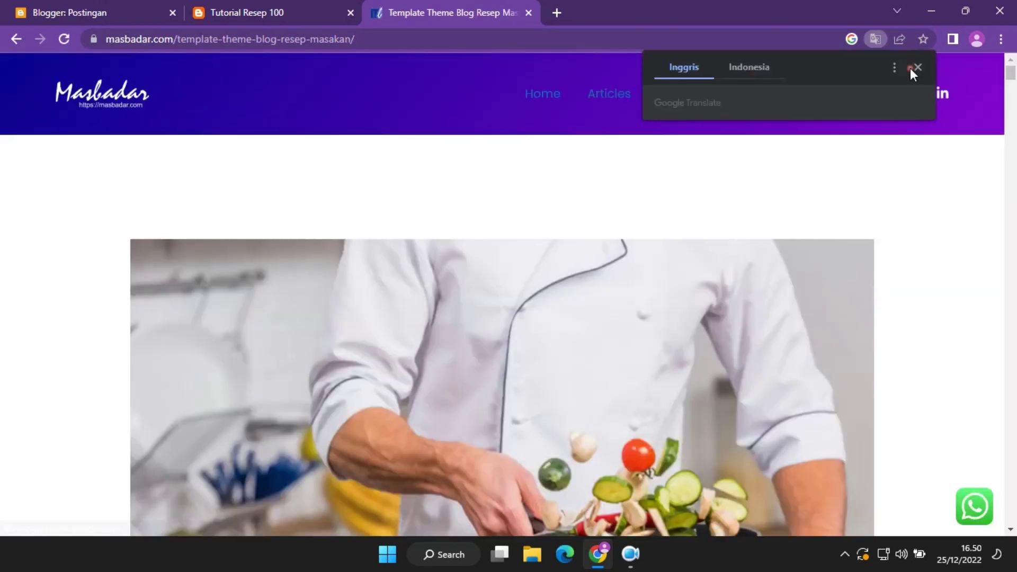
# Scroll the masbadar.com article to Food Blogging Template HTML 5 and open its GoodFood demo.
pyautogui.click(917, 67)
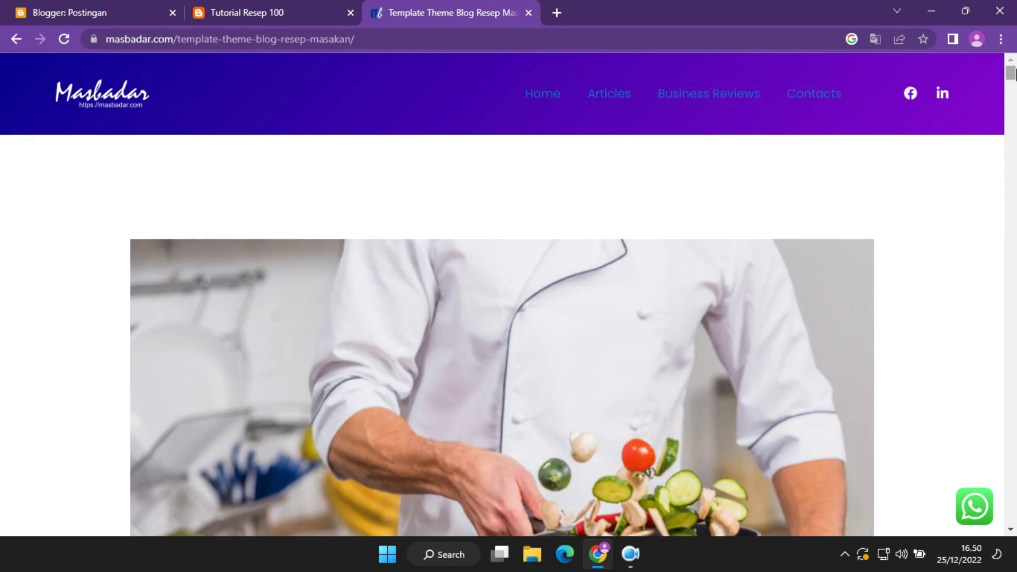
pyautogui.moveTo(1011, 75)
pyautogui.mouseDown()
pyautogui.moveTo(1015, 492)
pyautogui.moveTo(1011, 62)
pyautogui.moveTo(1015, 84)
pyautogui.mouseUp()
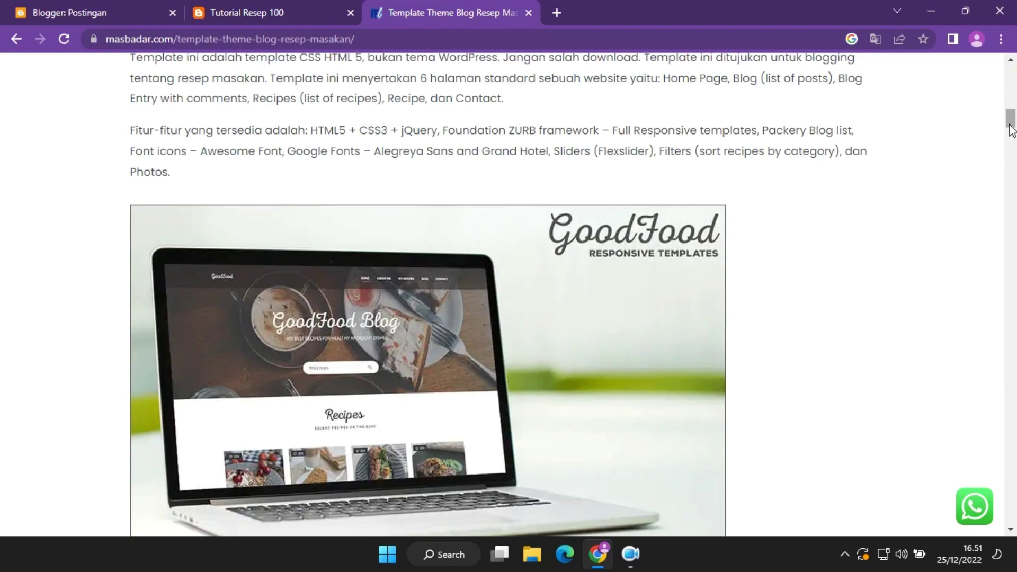
pyautogui.moveTo(1010, 127)
pyautogui.mouseDown()
pyautogui.moveTo(1014, 118)
pyautogui.moveTo(1014, 134)
pyautogui.moveTo(1014, 117)
pyautogui.mouseUp()
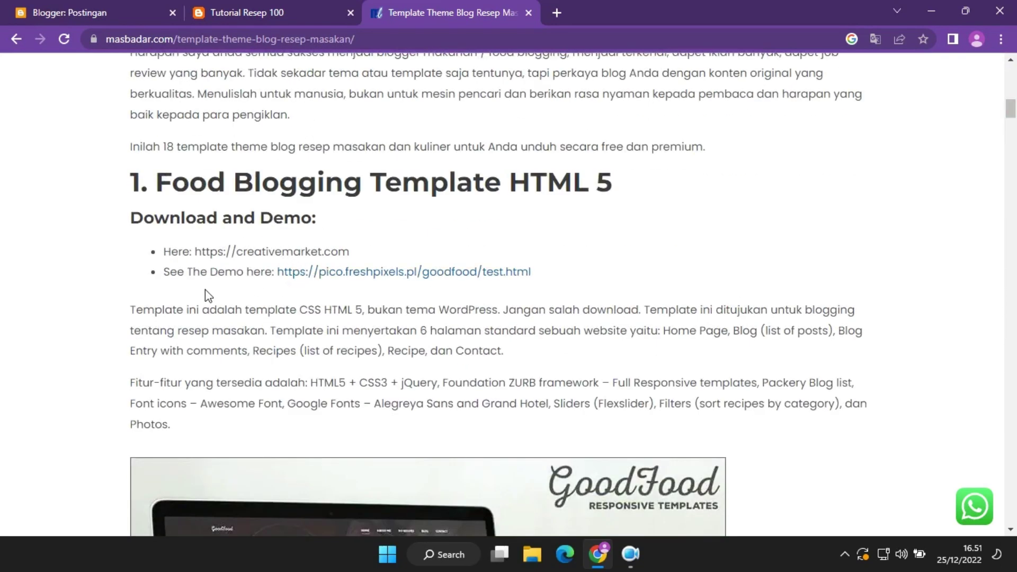
pyautogui.click(348, 277)
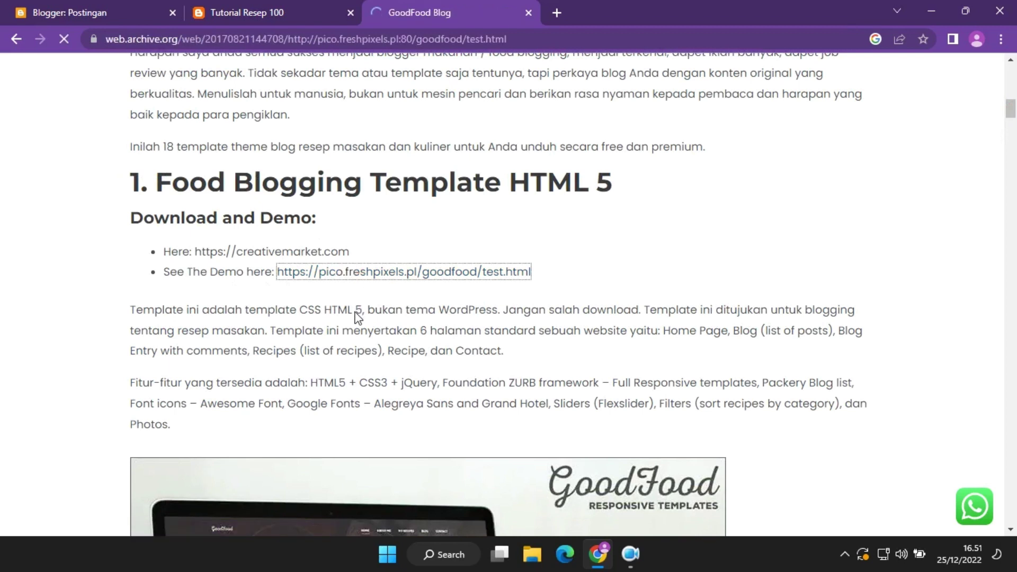
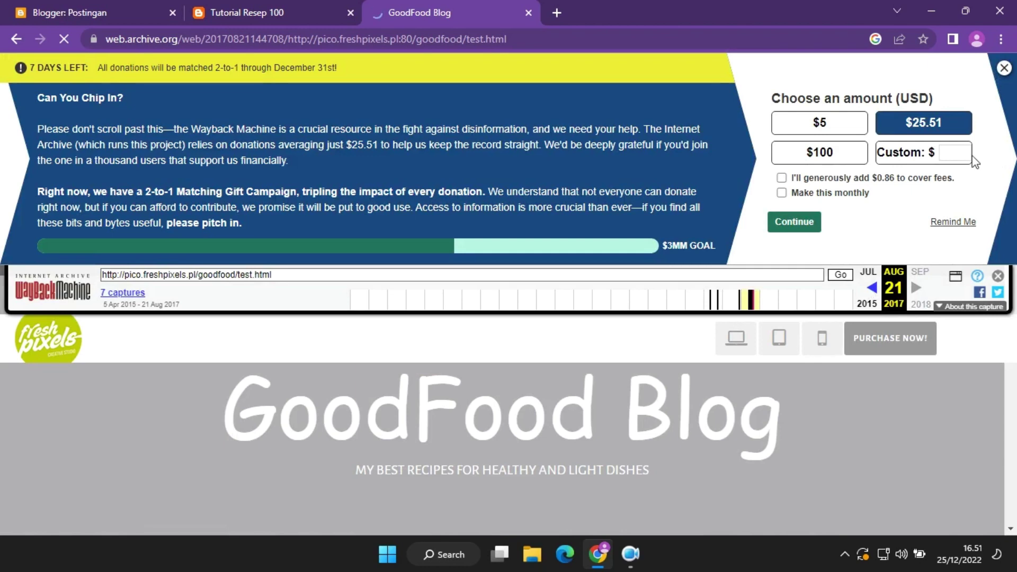
# Search Google for 'download template kuliner blogger gratis' and open the gooyaabitemplates.com Food and Drink result.
pyautogui.scroll(-6, 749, 461)
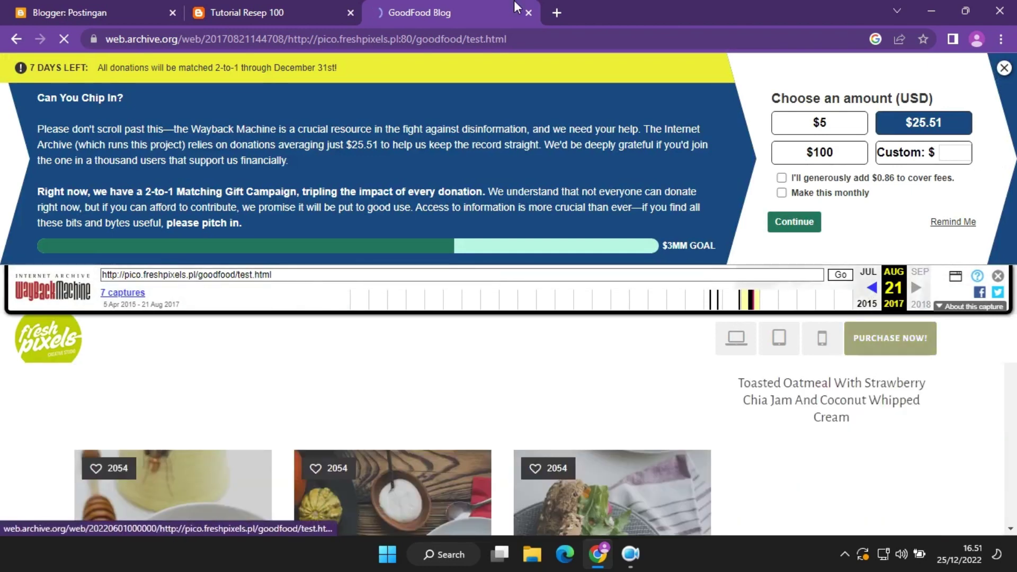
pyautogui.click(515, 37)
pyautogui.write('downl')
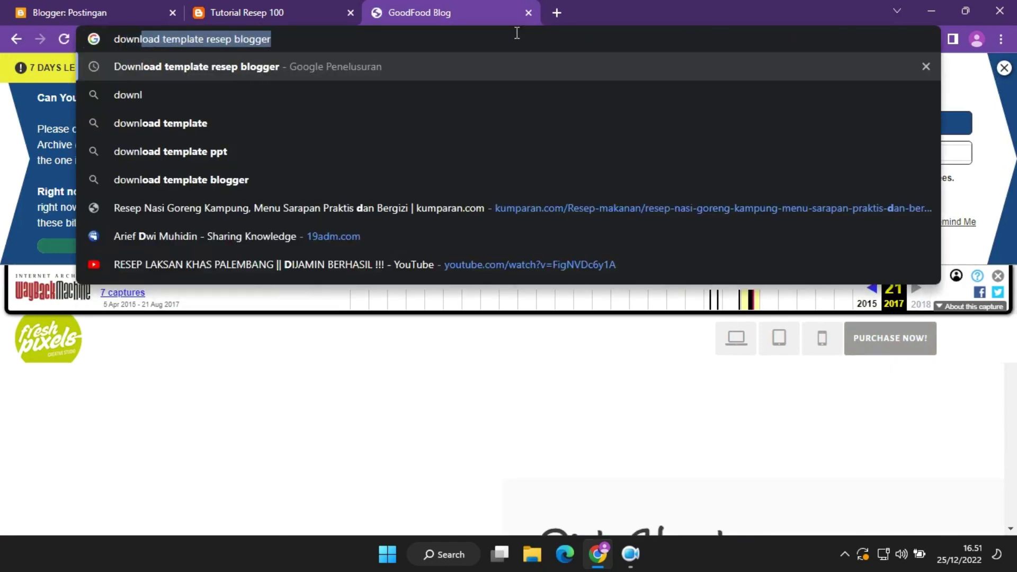
pyautogui.write('oad template resep')
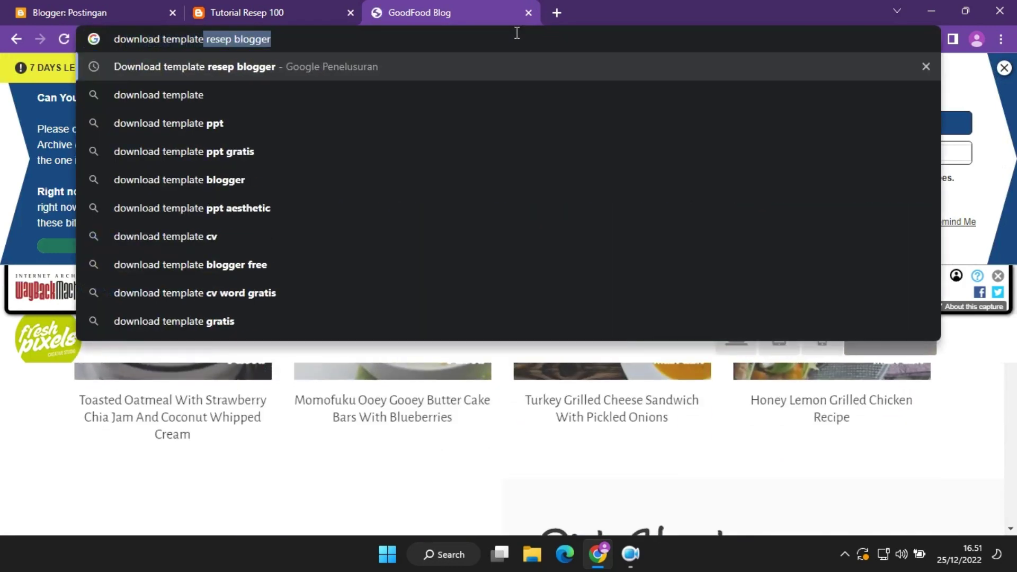
pyautogui.press('BackSpace')
pyautogui.press('BackSpace')
pyautogui.press('BackSpace')
pyautogui.press('BackSpace')
pyautogui.press('BackSpace')
pyautogui.press('BackSpace')
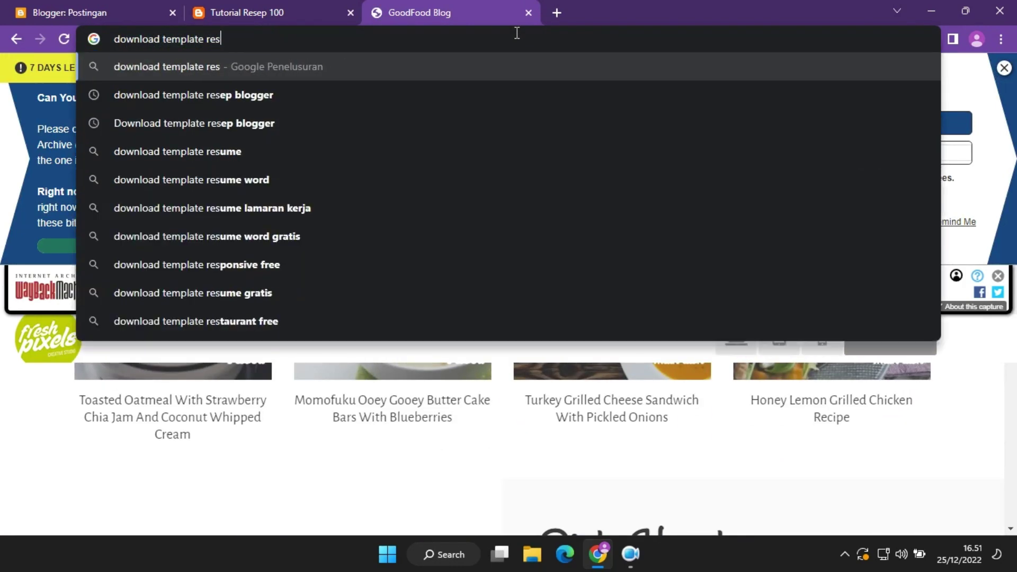
pyautogui.write('kuline')
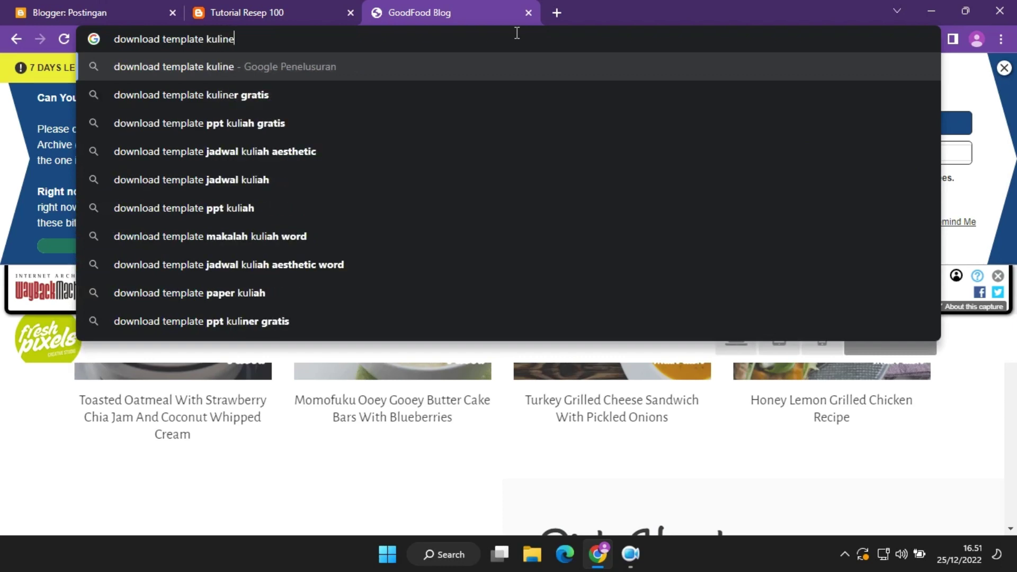
pyautogui.write('r blogger')
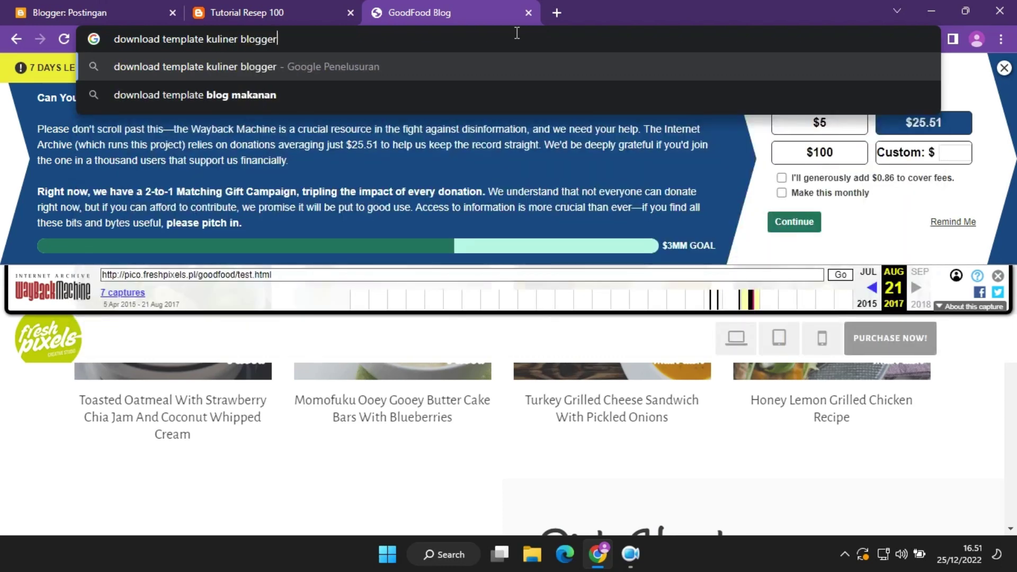
pyautogui.write(' gratis')
pyautogui.press('Return')
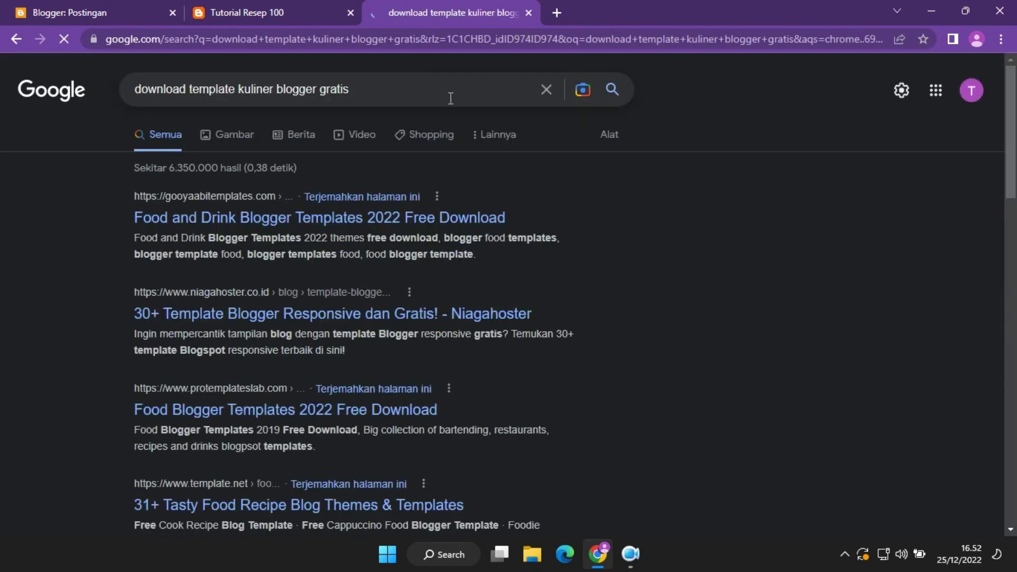
pyautogui.scroll(-3, 948, 123)
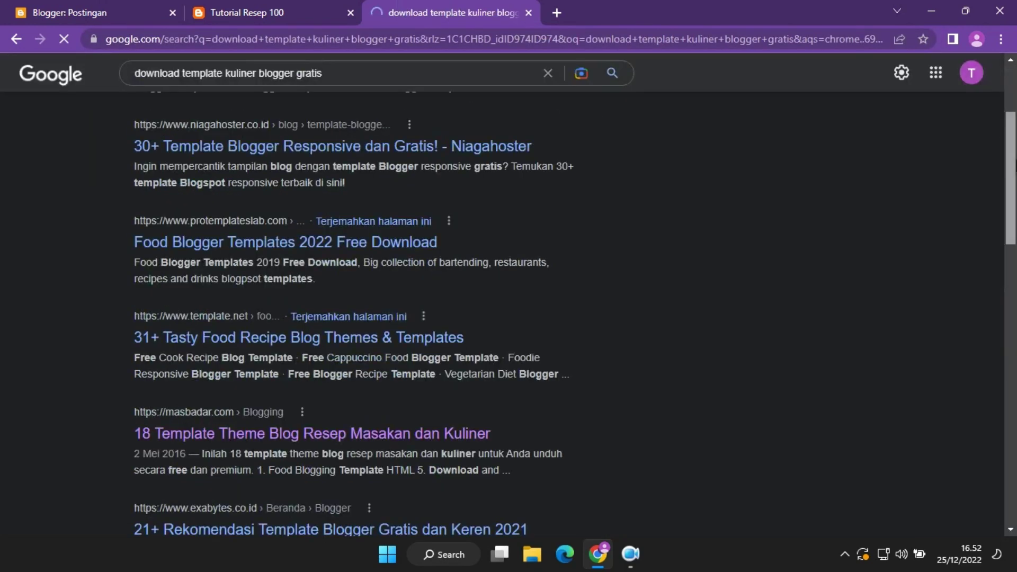
pyautogui.moveTo(1013, 167); pyautogui.dragTo(1013, 98)
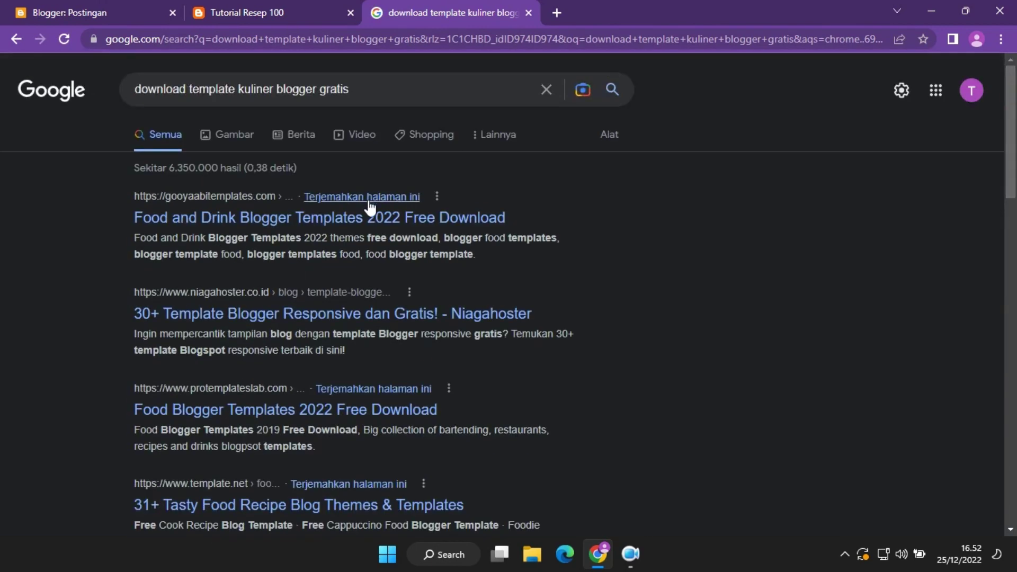
pyautogui.click(380, 224)
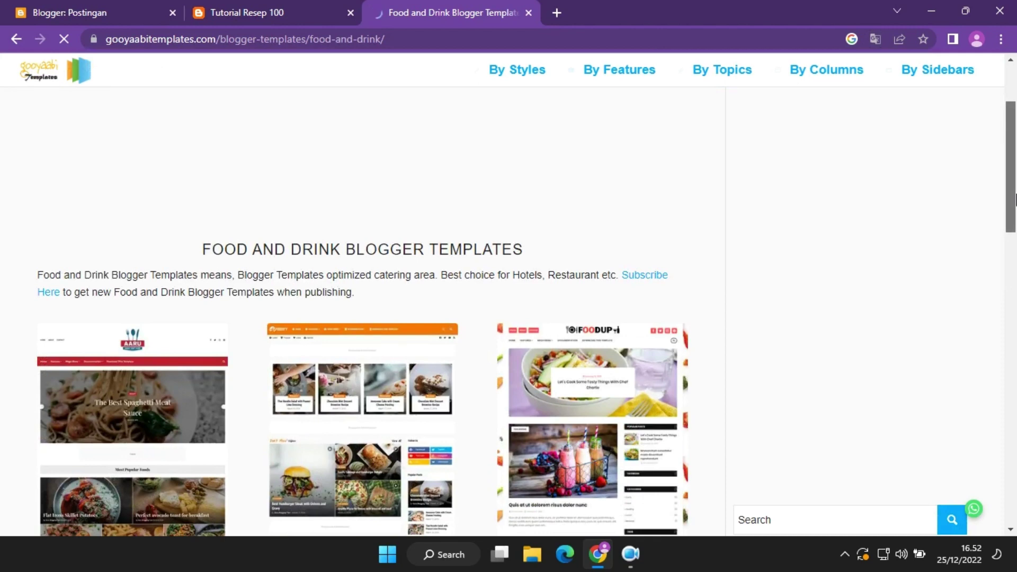
# Open the FOODUP template page on Gooyaabi Templates and download FoodUp.zip.
pyautogui.moveTo(1015, 200); pyautogui.dragTo(1015, 215)
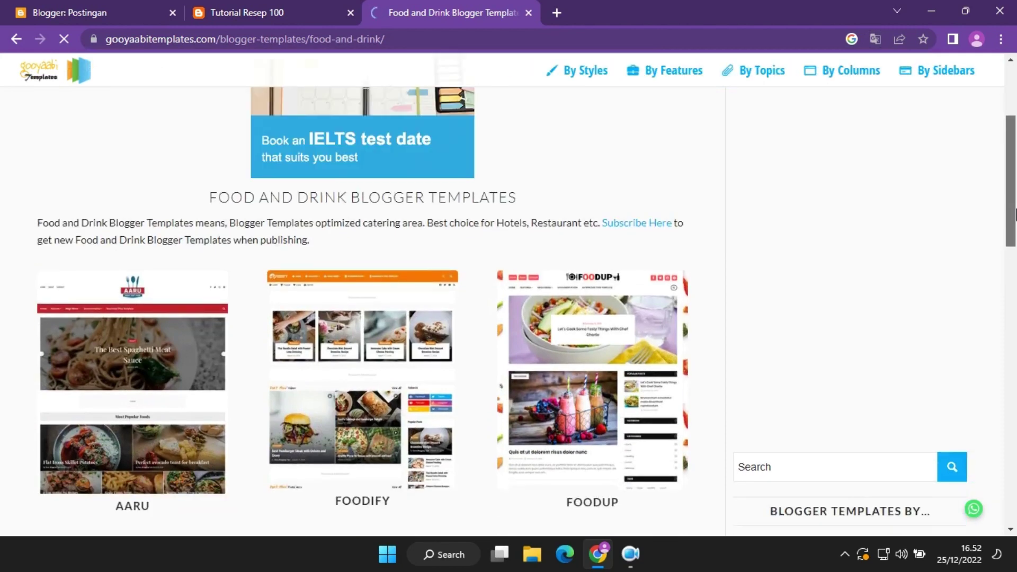
pyautogui.moveTo(1015, 214)
pyautogui.mouseDown()
pyautogui.moveTo(1015, 408)
pyautogui.moveTo(1016, 242)
pyautogui.mouseUp()
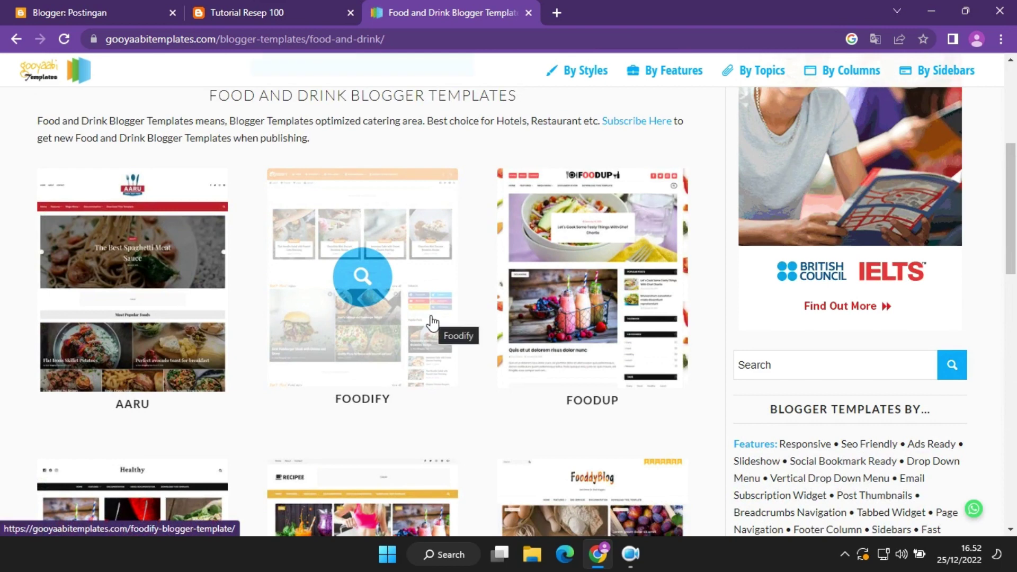
pyautogui.click(591, 334)
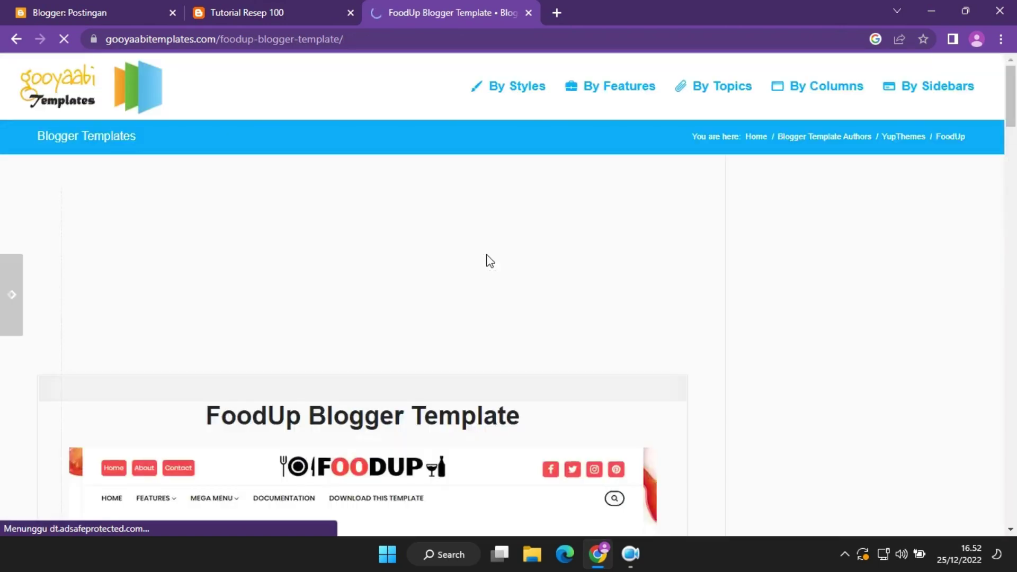
pyautogui.moveTo(1014, 124); pyautogui.dragTo(1014, 167)
pyautogui.click(618, 412)
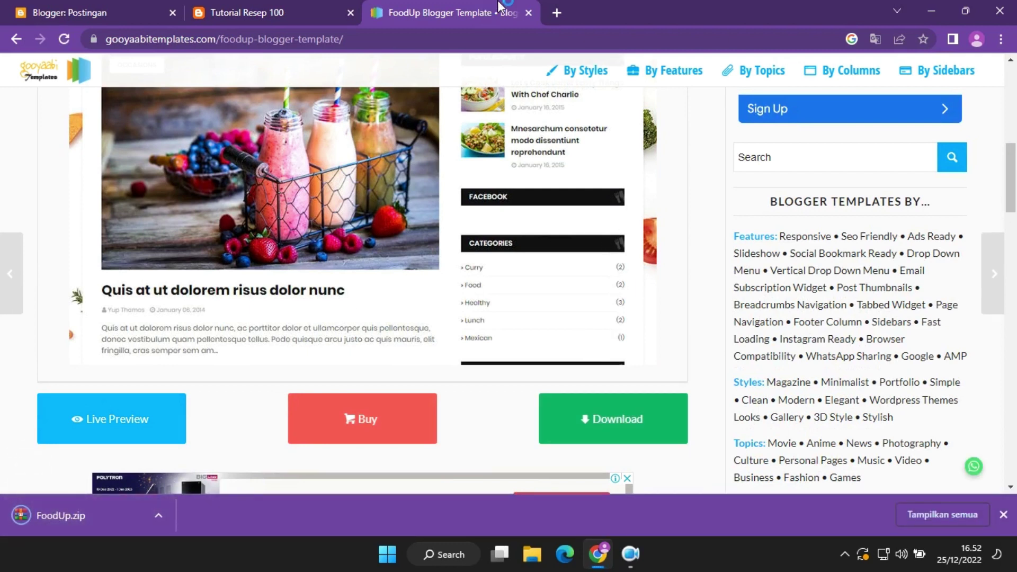
# Open the downloaded FoodUp.zip and read its Documenattion.txt and Ask Your Question.txt notes.
pyautogui.click(528, 11)
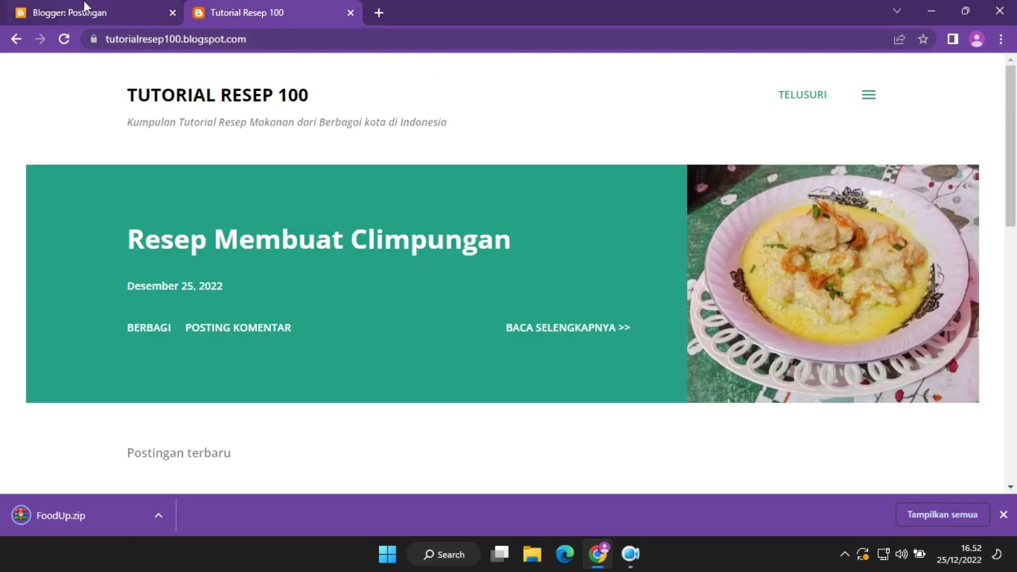
pyautogui.click(84, 11)
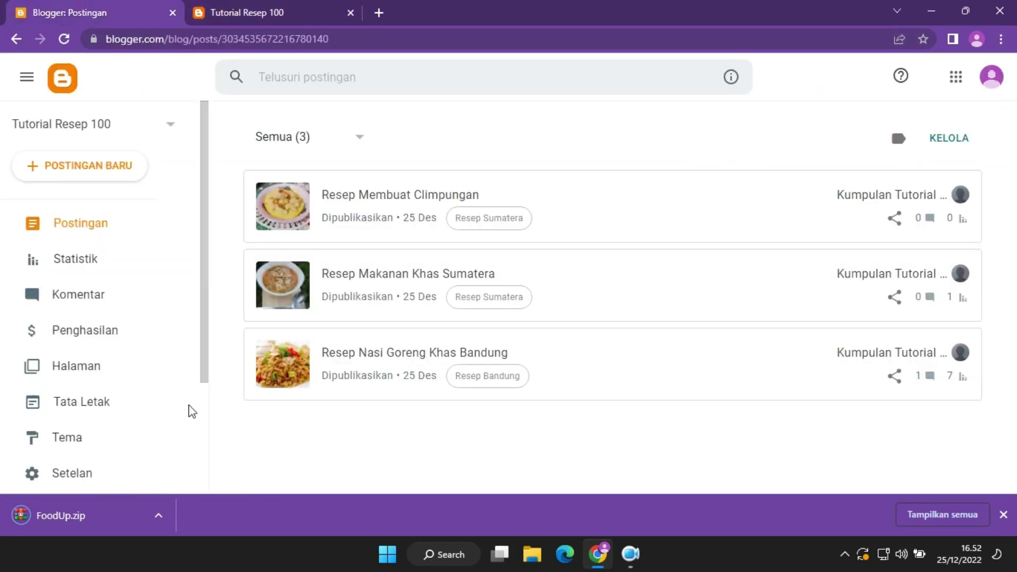
pyautogui.click(106, 518)
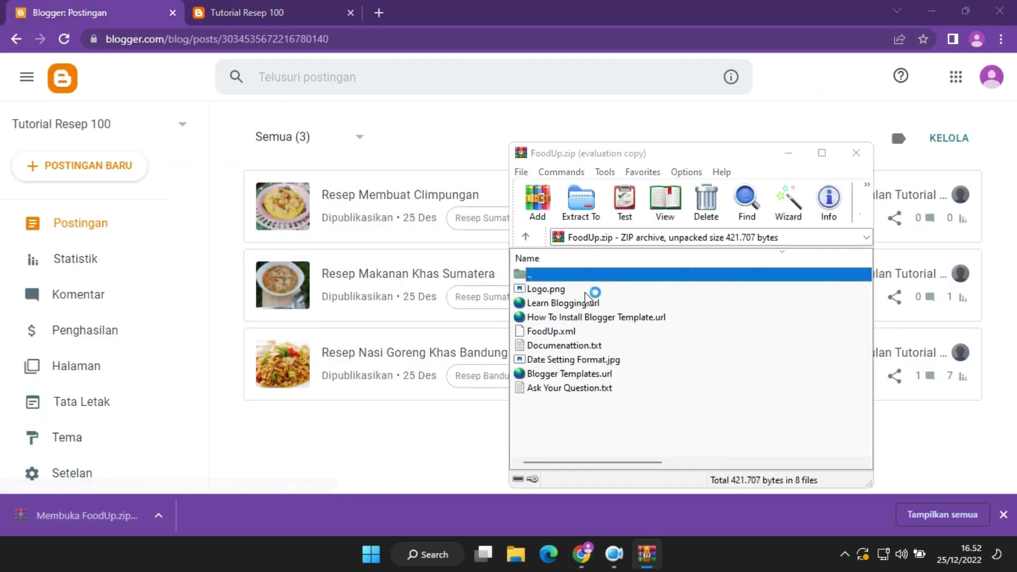
pyautogui.click(800, 42)
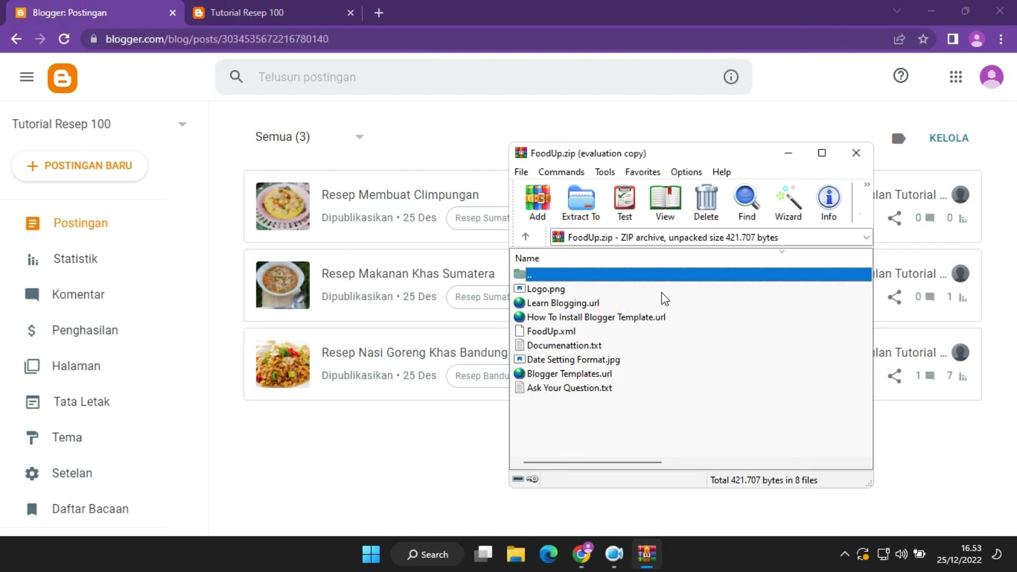
pyautogui.doubleClick(603, 347)
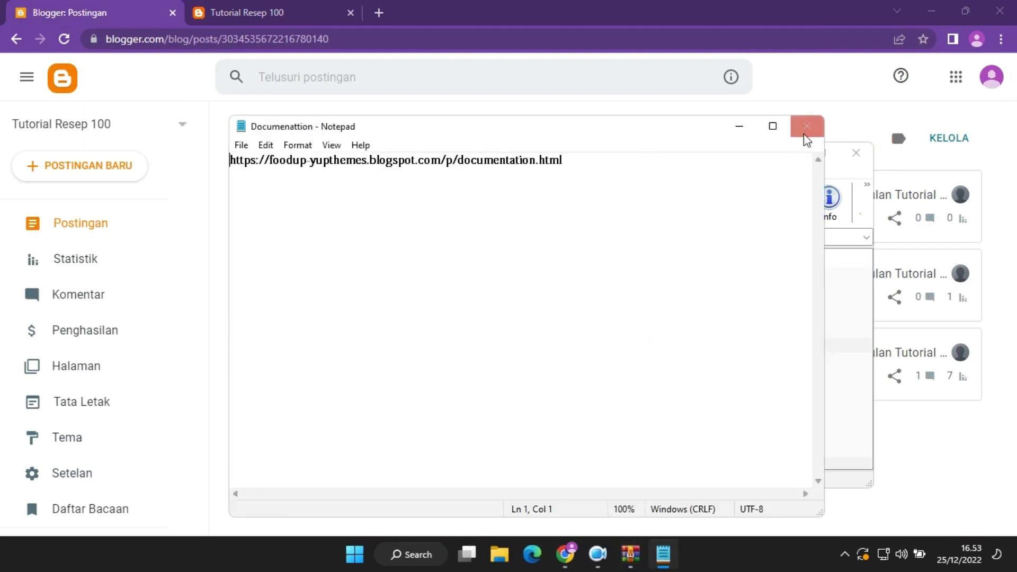
pyautogui.click(806, 126)
pyautogui.doubleClick(570, 390)
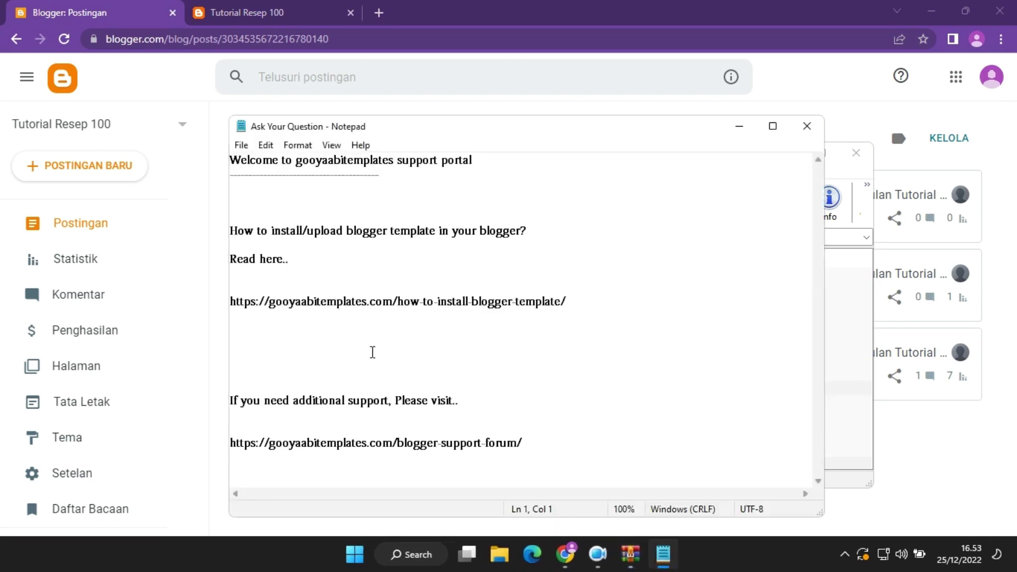
pyautogui.moveTo(576, 302); pyautogui.dragTo(211, 302)
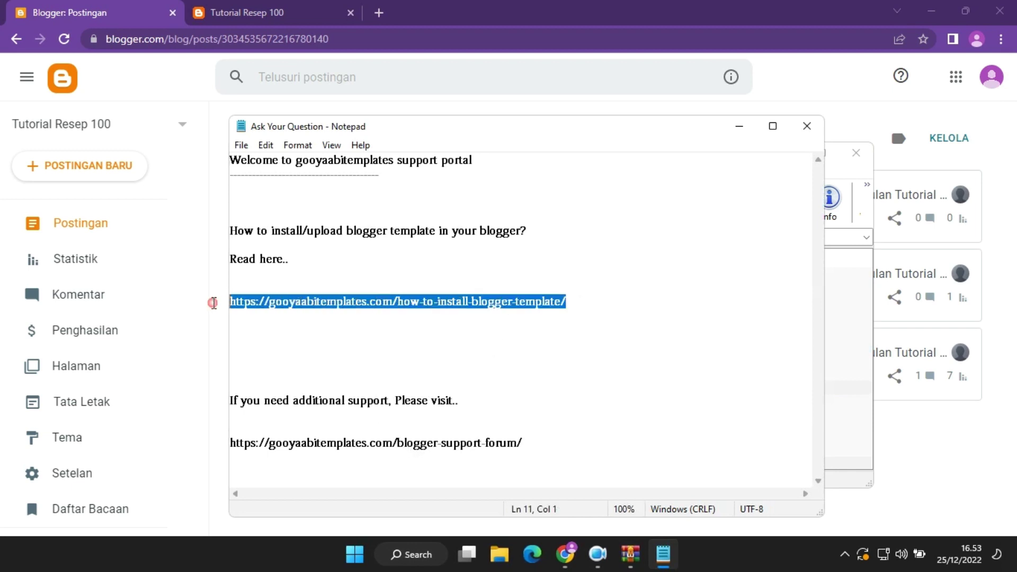
pyautogui.click(806, 126)
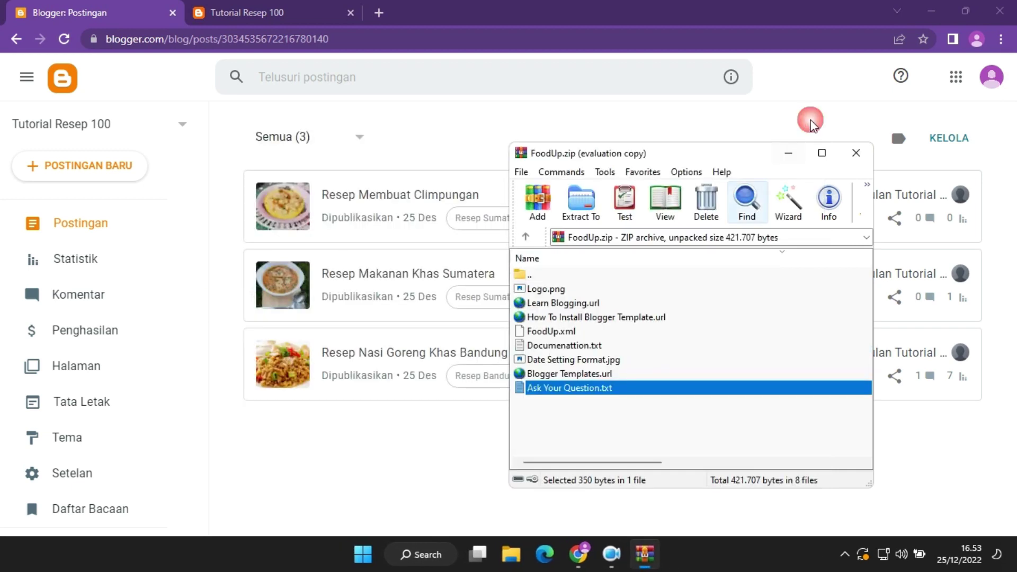
# Extract FoodUp.xml into the Downloads folder and close WinRAR.
pyautogui.click(558, 332)
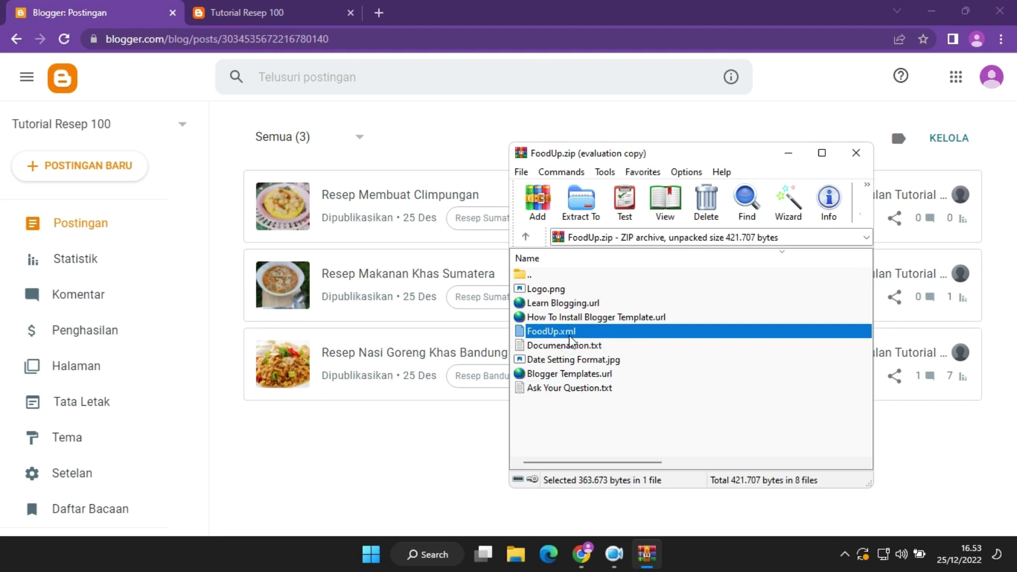
pyautogui.click(581, 199)
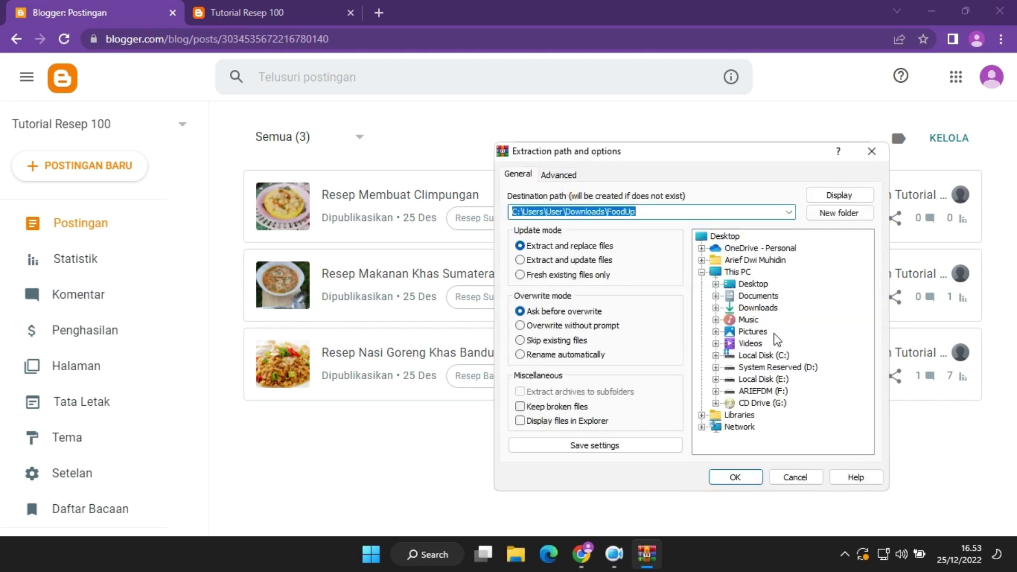
pyautogui.click(758, 308)
pyautogui.click(733, 478)
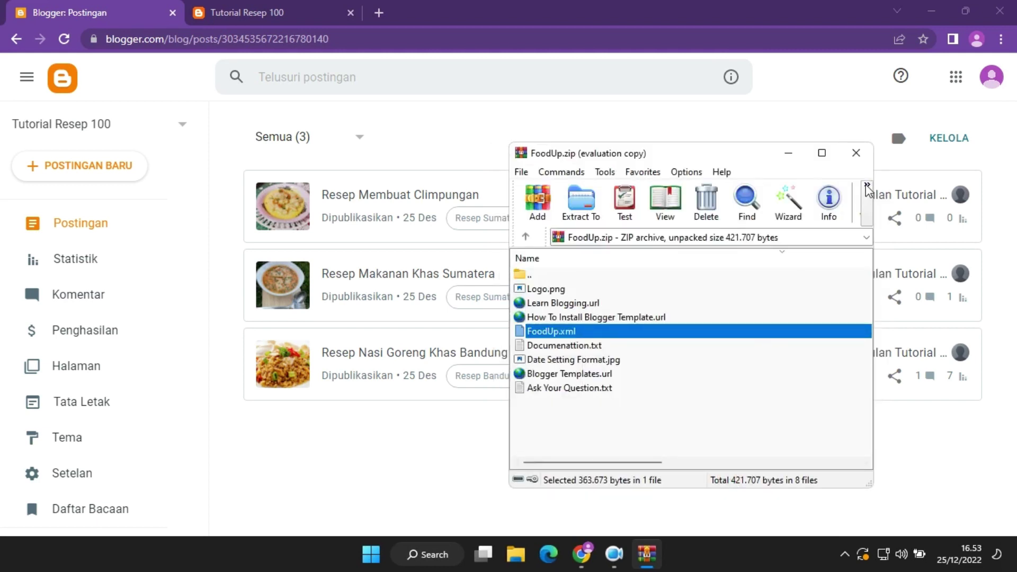
pyautogui.click(856, 152)
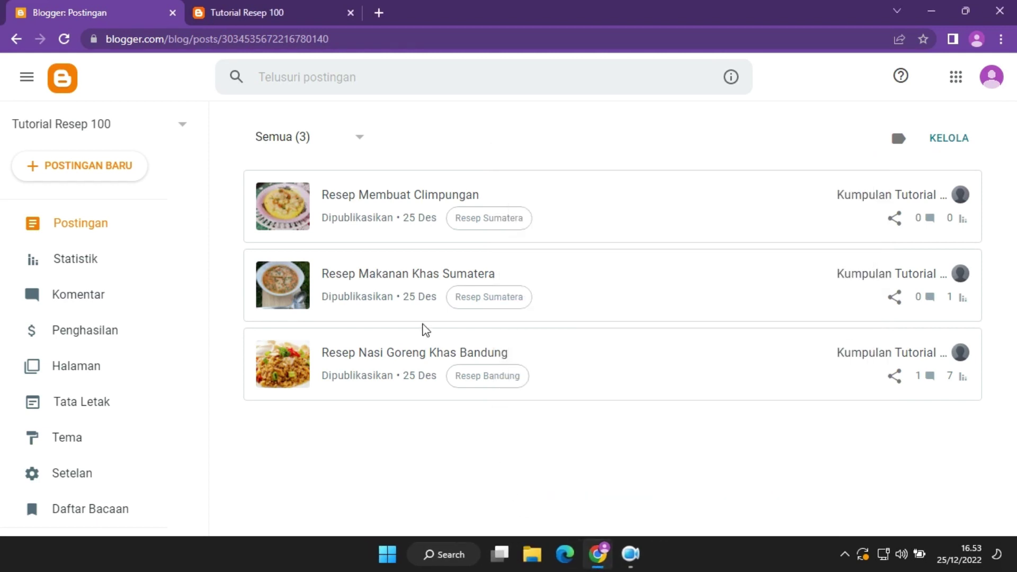
pyautogui.scroll(-3, 102, 402)
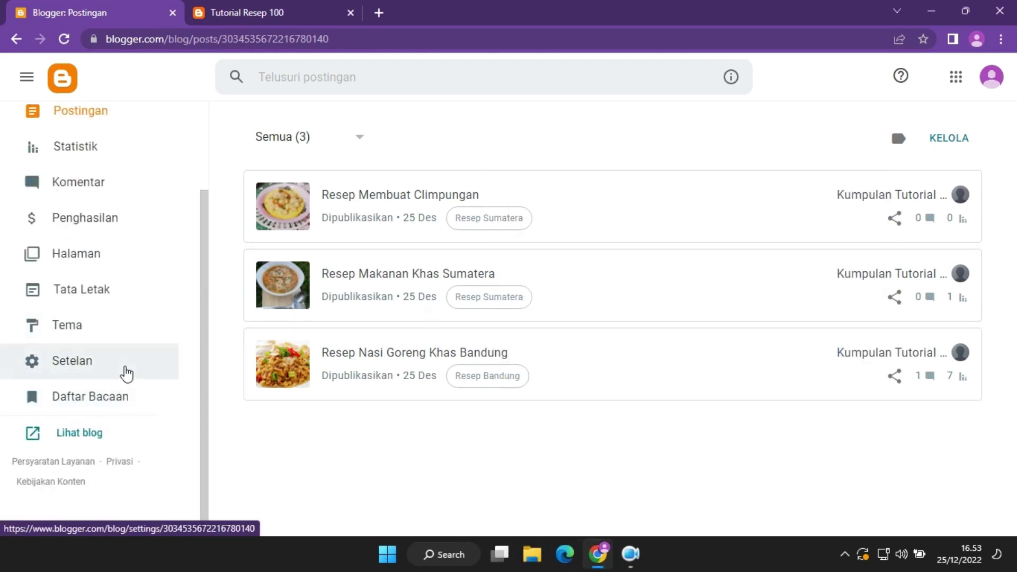
# Restore the blog theme from the FoodUp file in Downloads via Tema > Pulihkan > Upload.
pyautogui.click(109, 334)
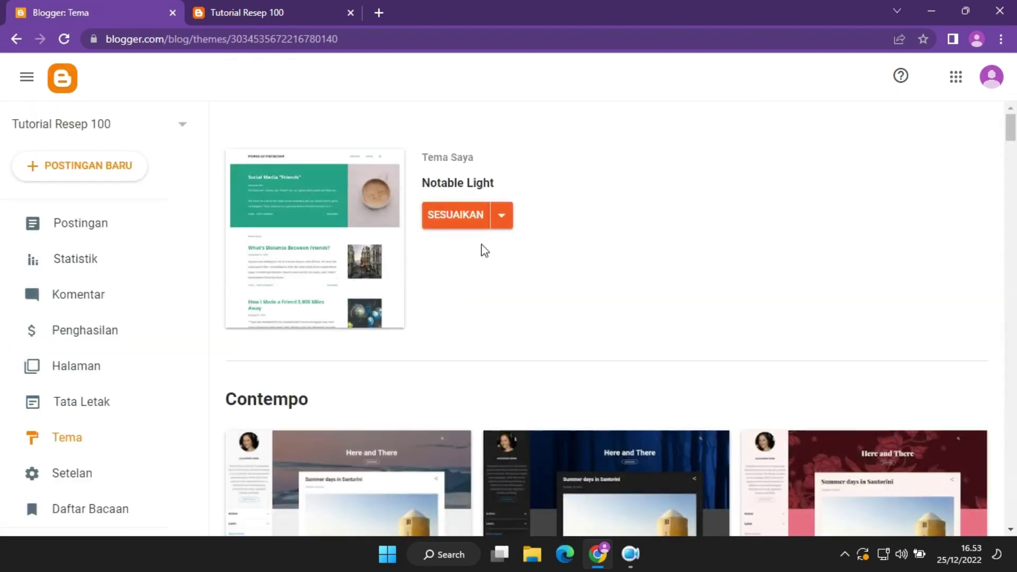
pyautogui.click(504, 218)
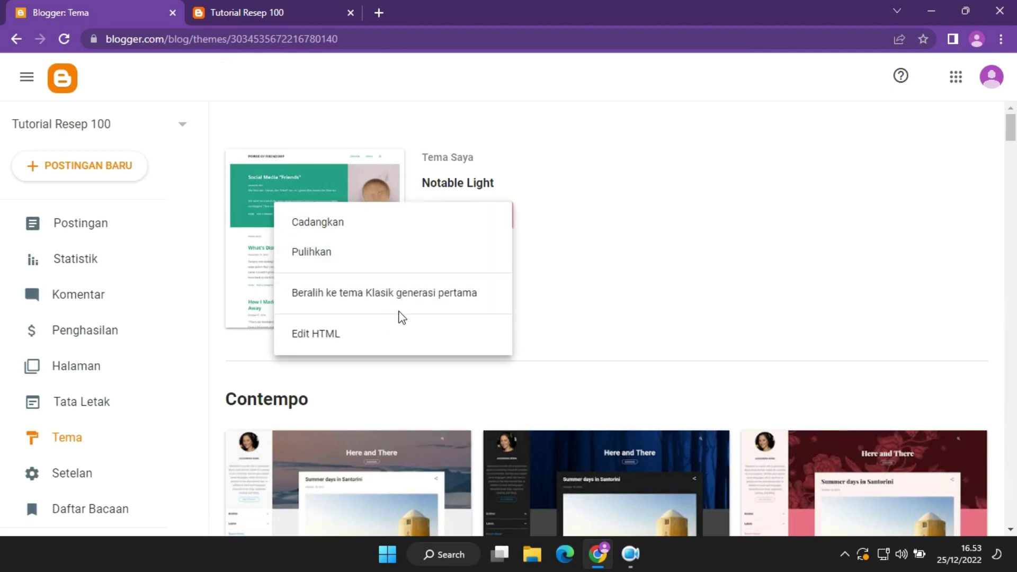
pyautogui.click(409, 258)
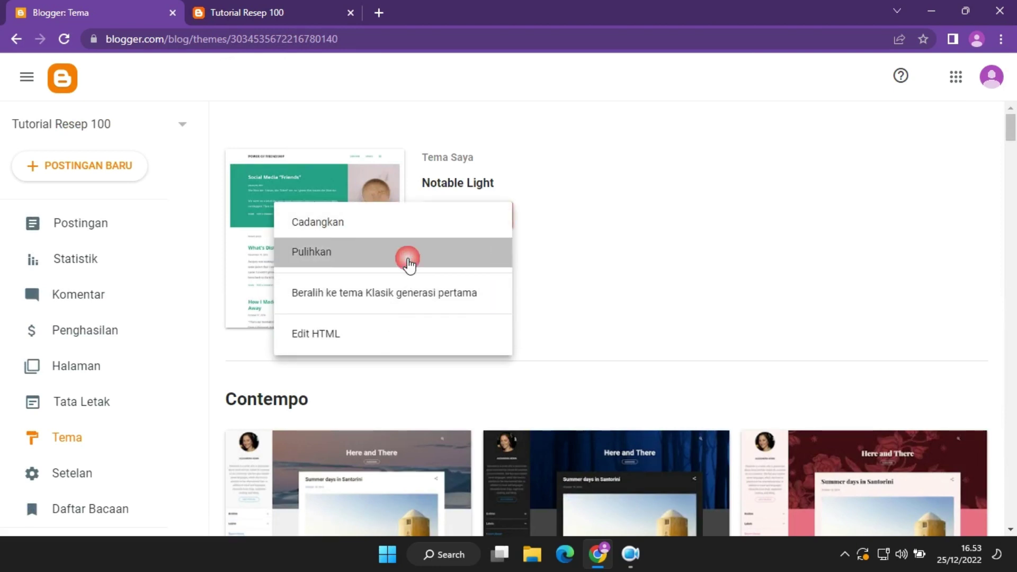
pyautogui.click(615, 347)
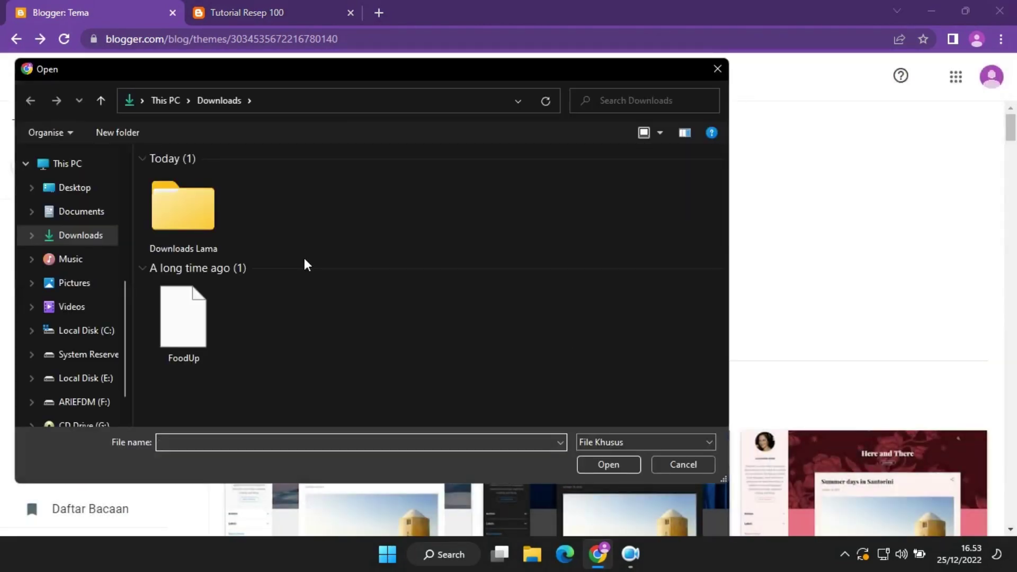
pyautogui.click(206, 329)
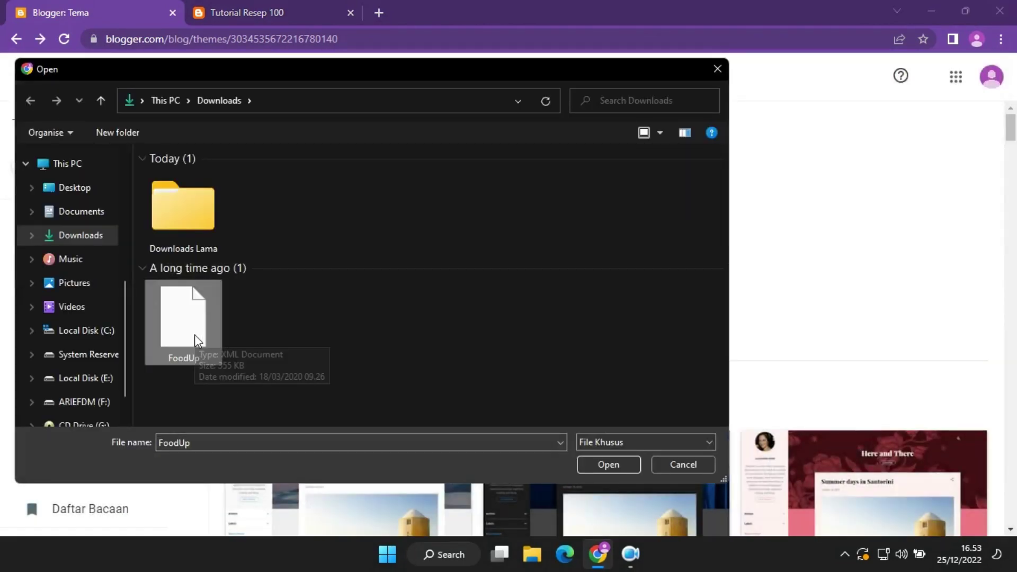
pyautogui.click(625, 470)
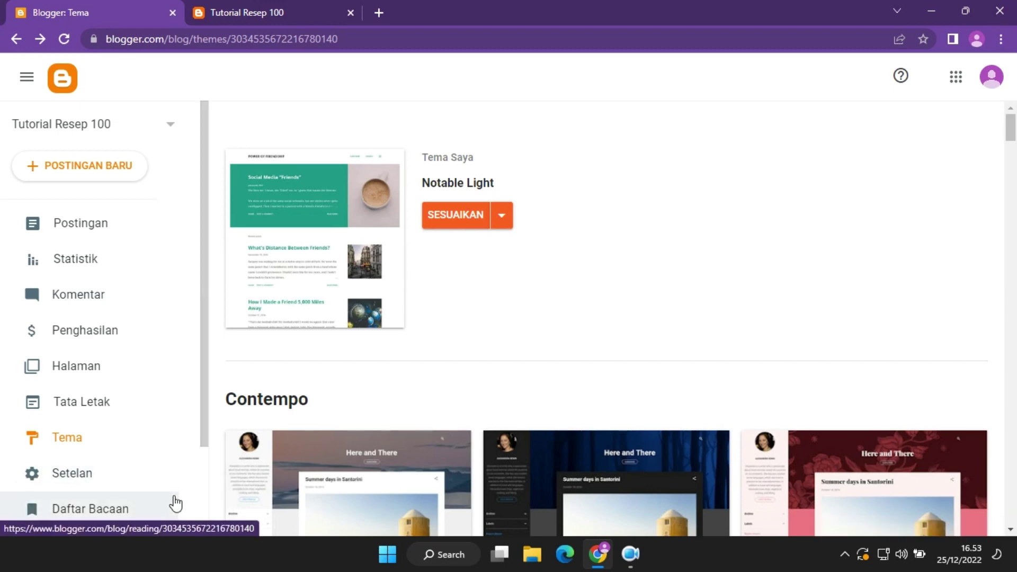
# Reload the Blogger themes page and the live blog to check its current look.
pyautogui.scroll(-10, 582, 334)
pyautogui.scroll(10, 690, 315)
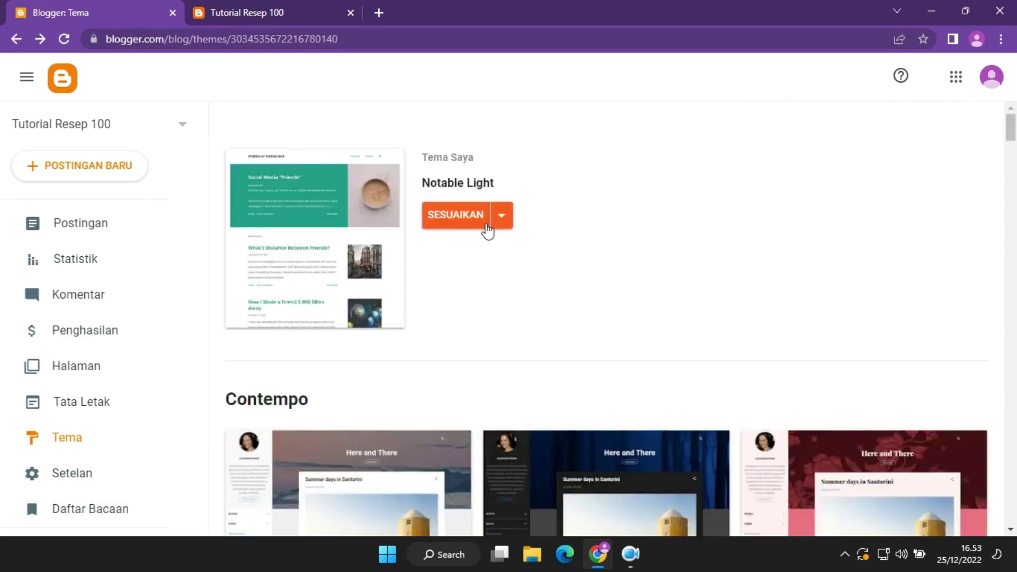
pyautogui.click(504, 215)
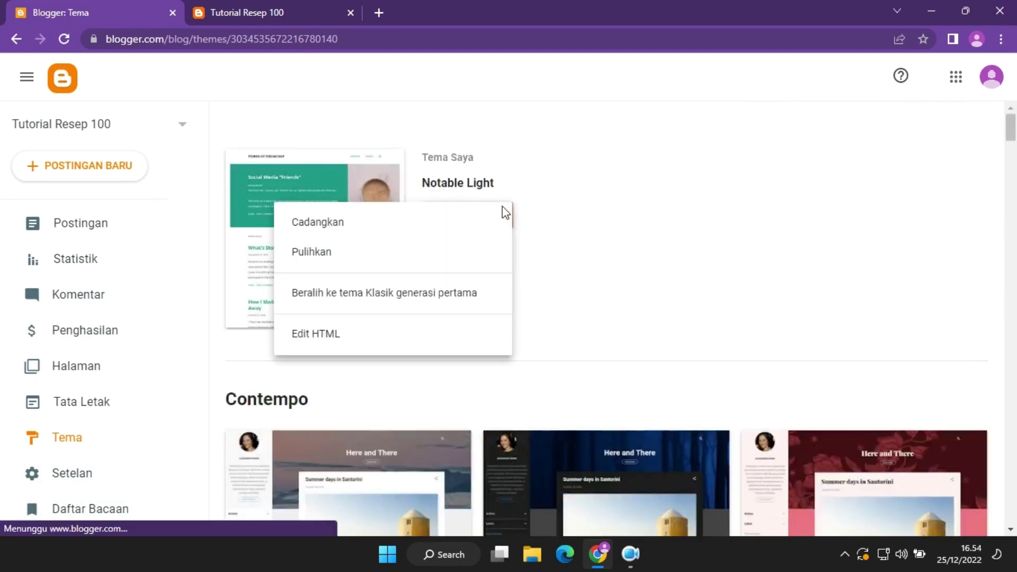
pyautogui.click(642, 242)
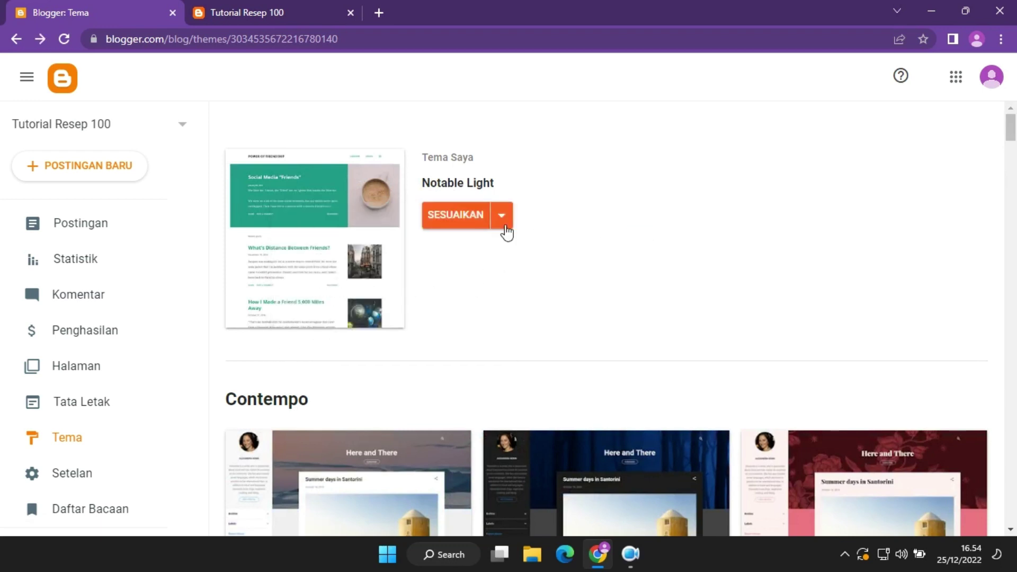
pyautogui.click(66, 40)
pyautogui.hotkey('ctrl', 'Tab')
pyautogui.click(66, 45)
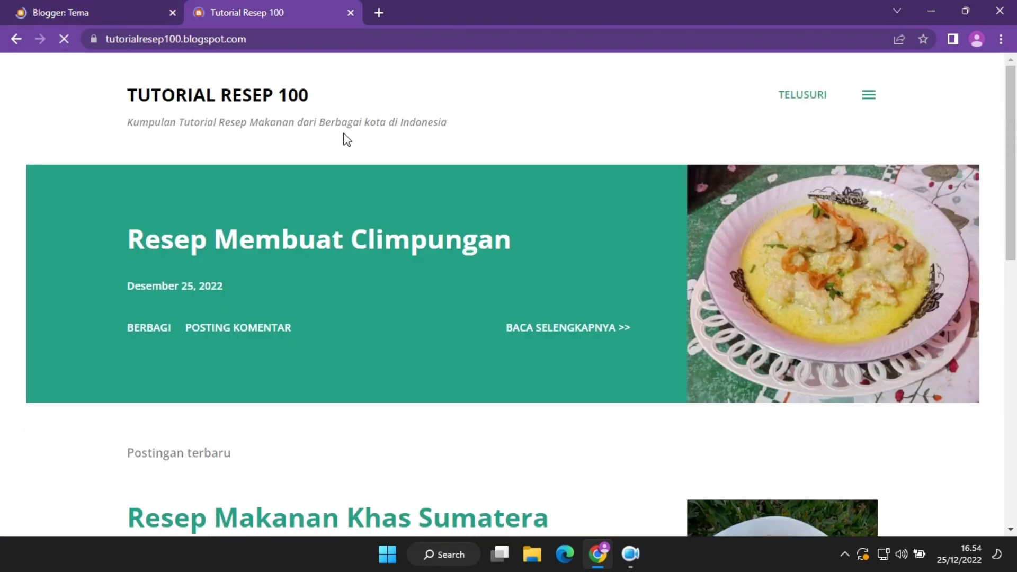
pyautogui.click(96, 8)
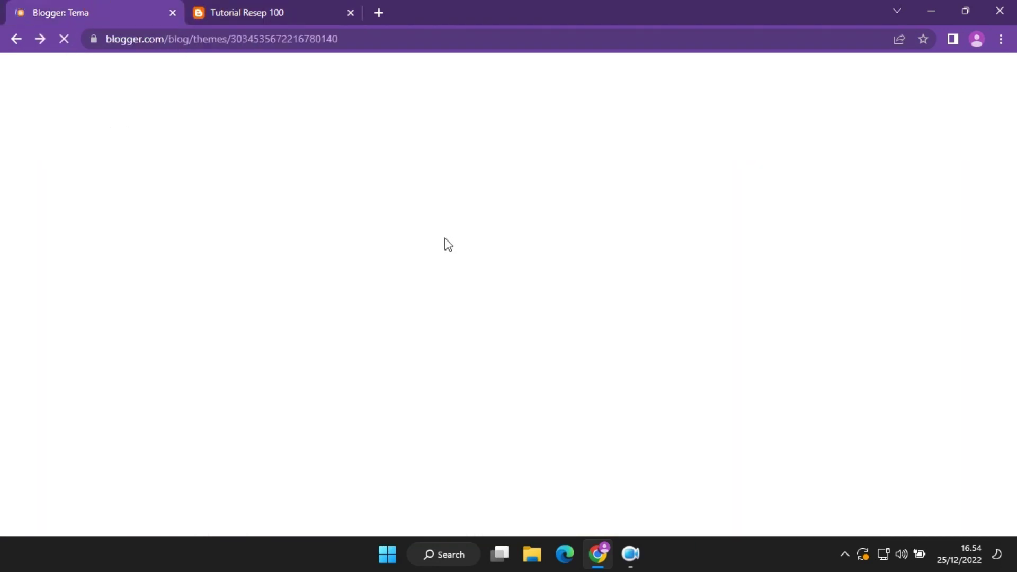
# Retry restoring the theme from the FoodUp file, which fails with 'Tidak dapat memulihkan tema'.
pyautogui.click(501, 217)
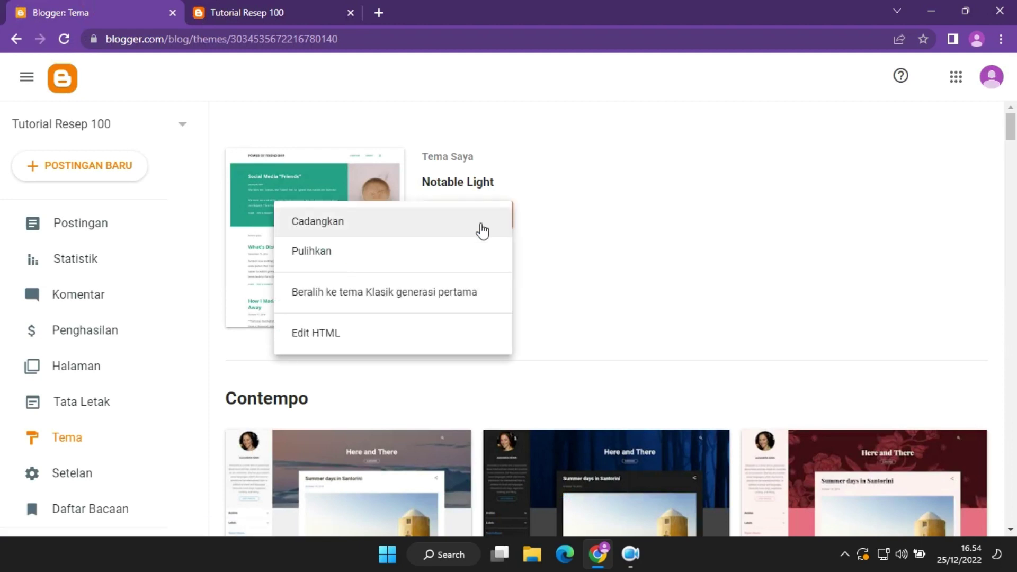
pyautogui.click(368, 251)
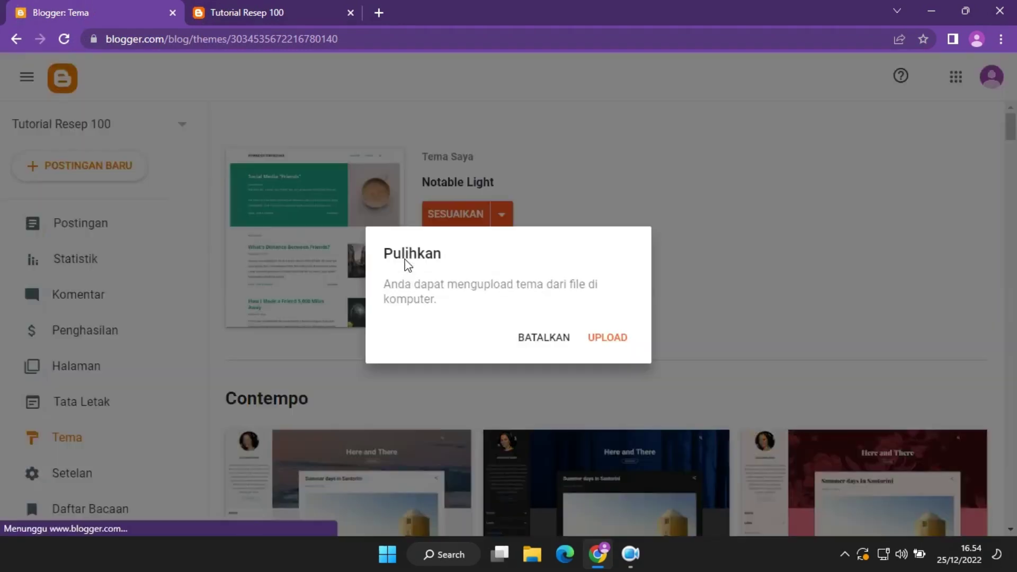
pyautogui.click(611, 344)
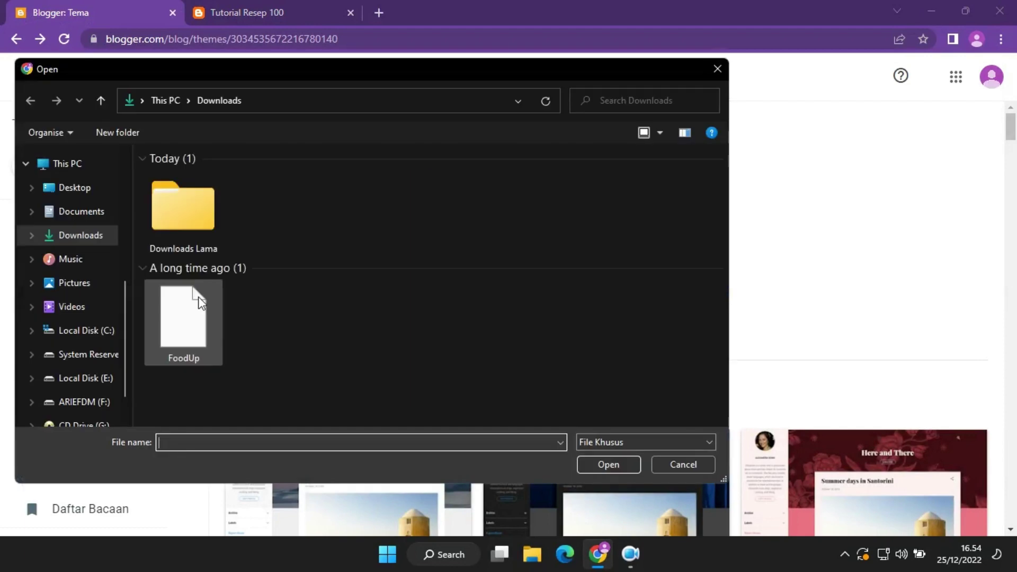
pyautogui.click(199, 293)
pyautogui.click(585, 459)
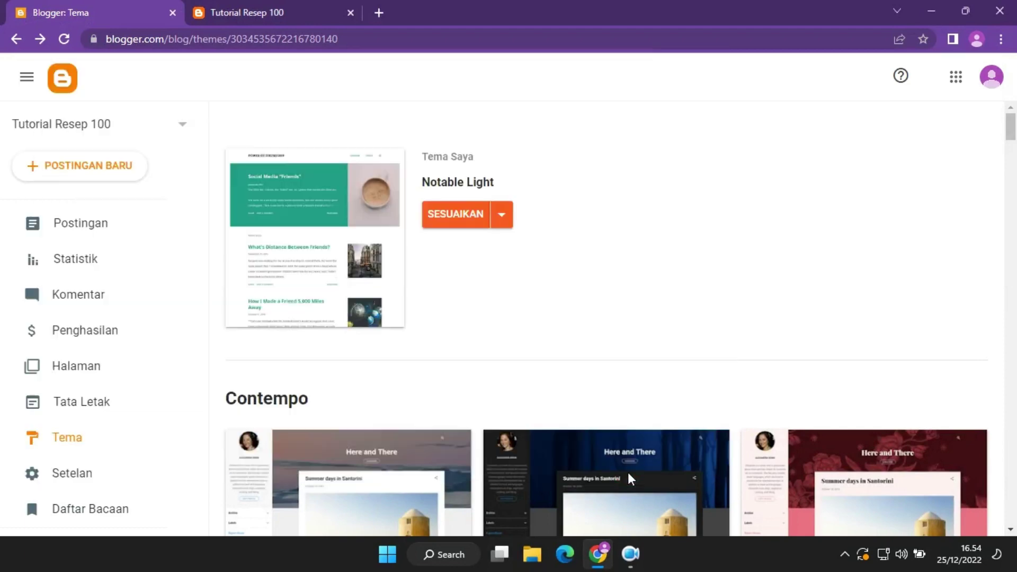
pyautogui.scroll(-5, 517, 346)
pyautogui.scroll(-10, 516, 345)
pyautogui.scroll(20, 516, 342)
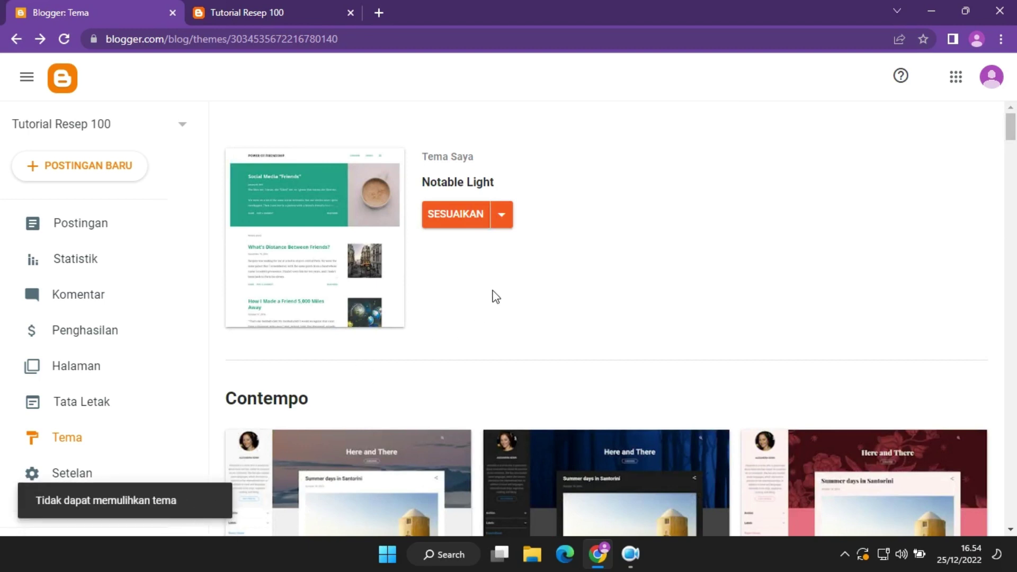
# Apply the Contempo Light theme and reload the Tema page.
pyautogui.click(357, 484)
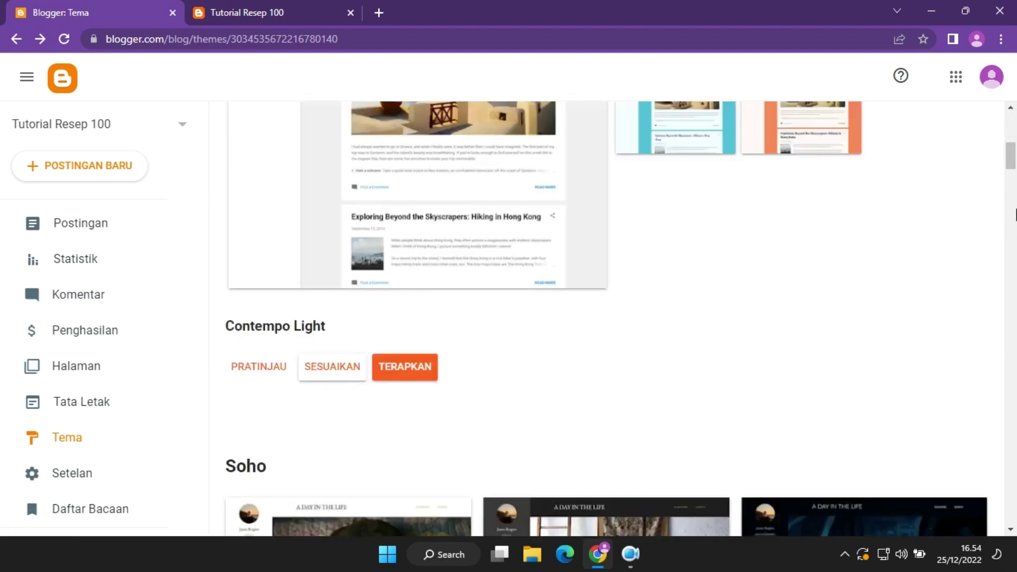
pyautogui.click(407, 368)
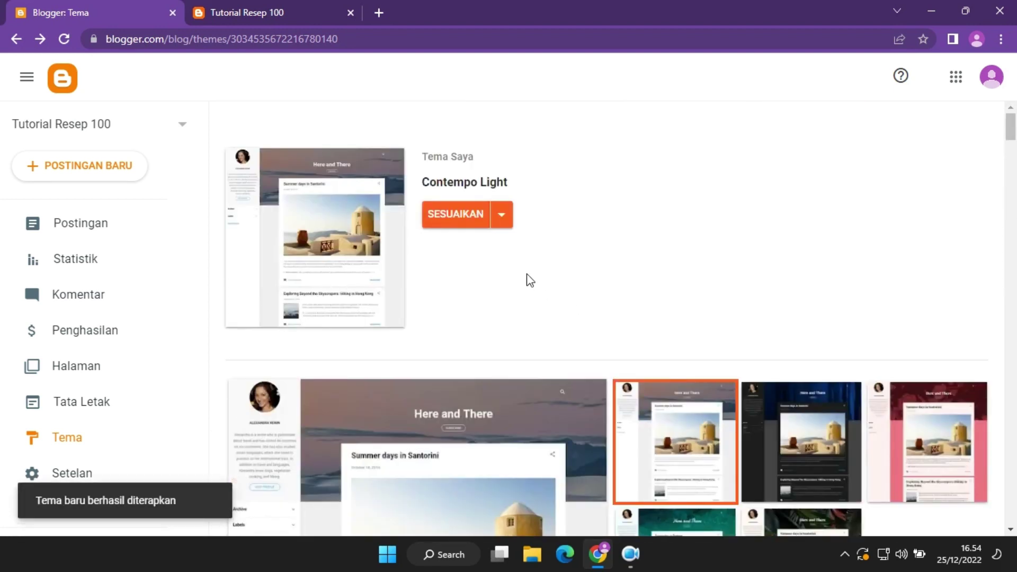
pyautogui.click(63, 38)
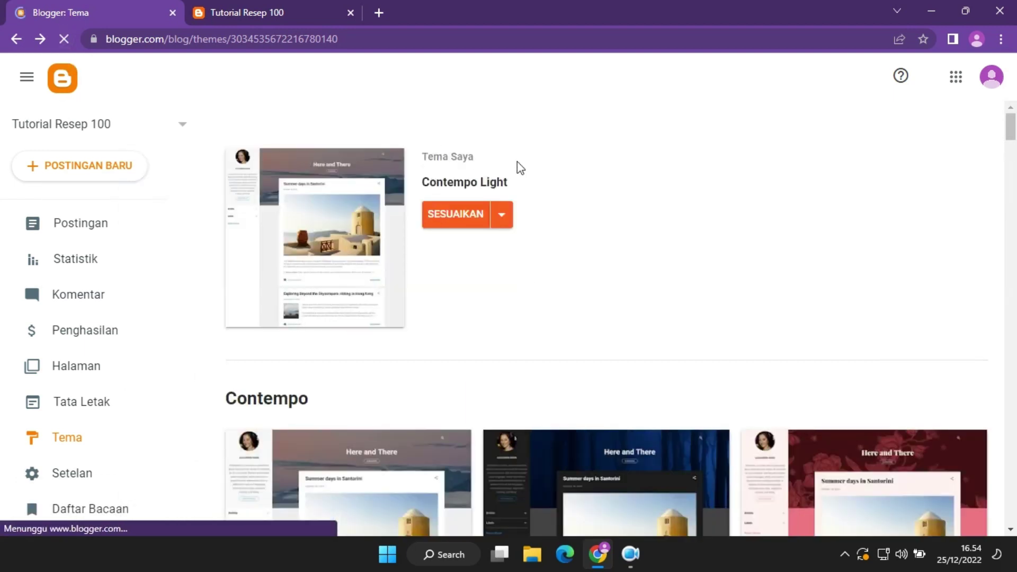
pyautogui.click(514, 222)
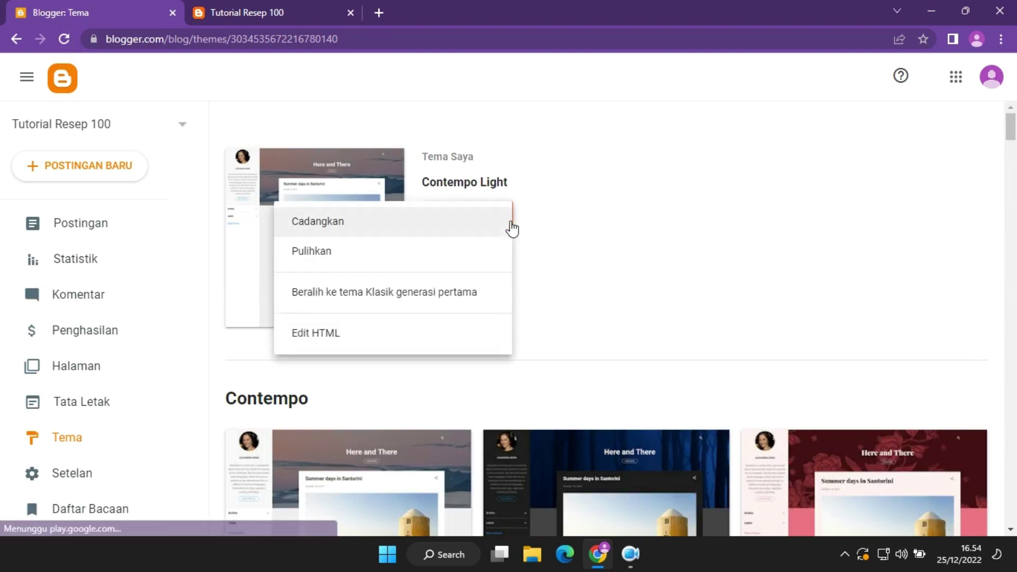
pyautogui.click(411, 266)
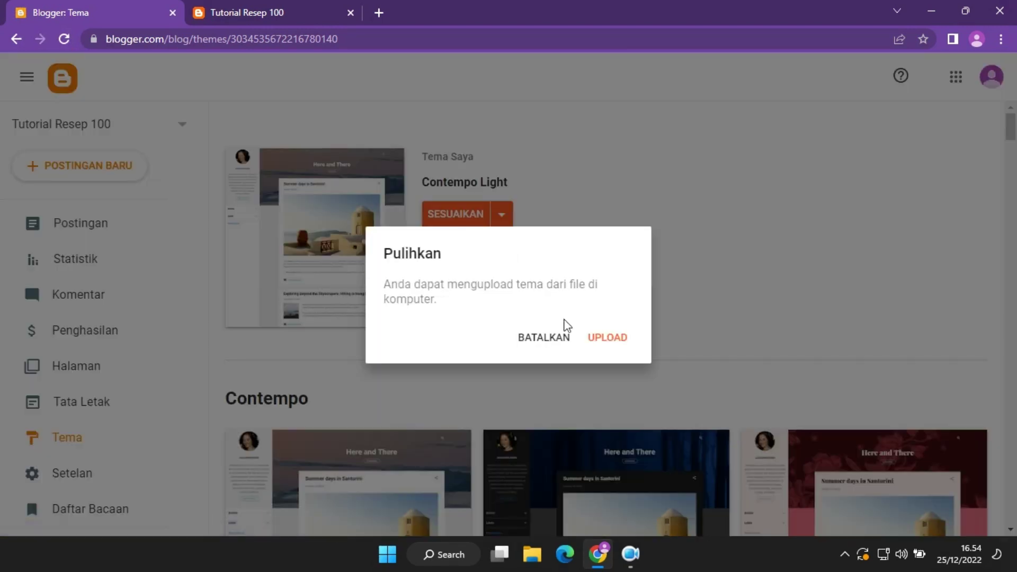
# Upload the FoodUp theme file for a third restore attempt.
pyautogui.click(591, 332)
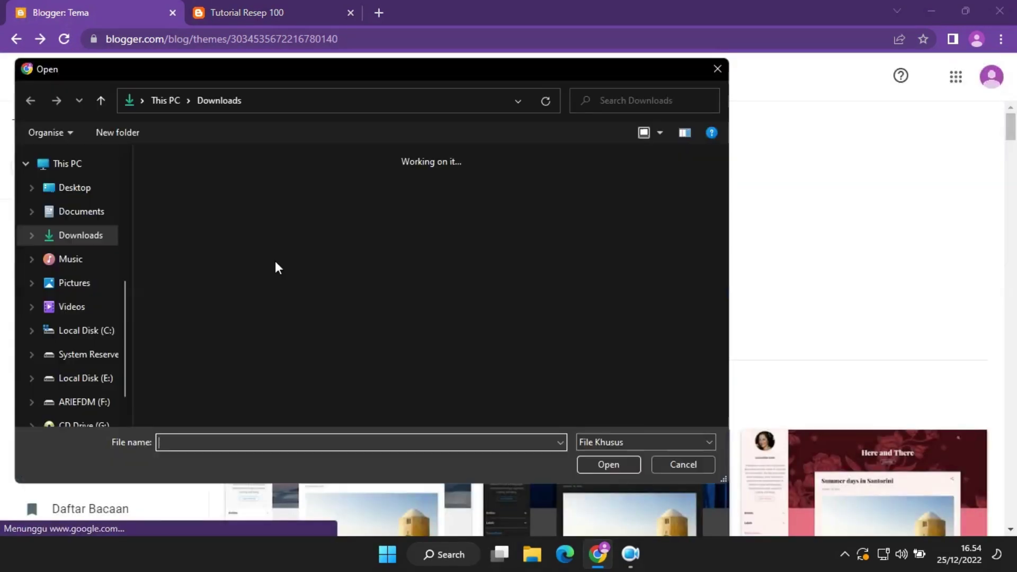
pyautogui.click(209, 327)
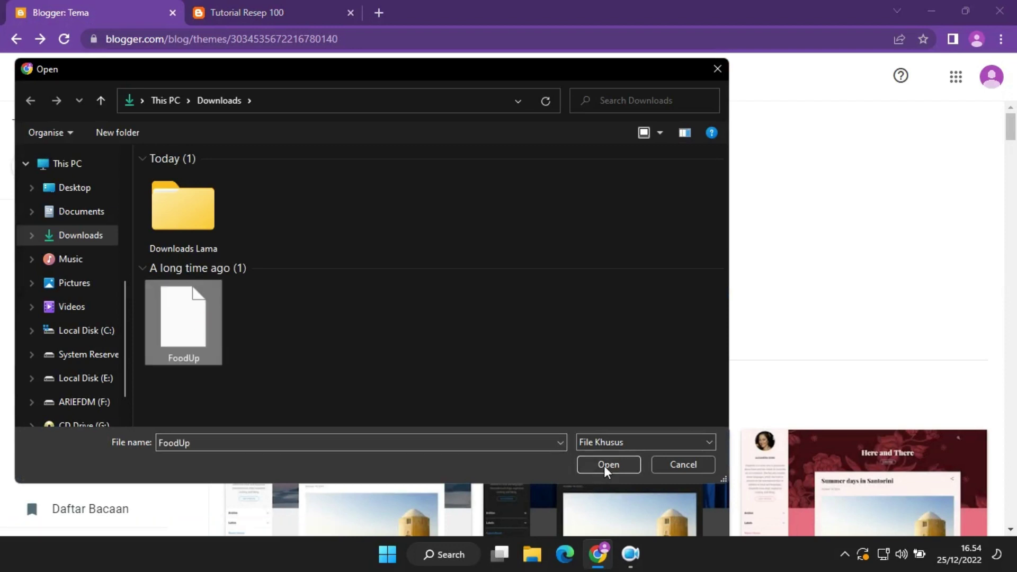
pyautogui.click(606, 465)
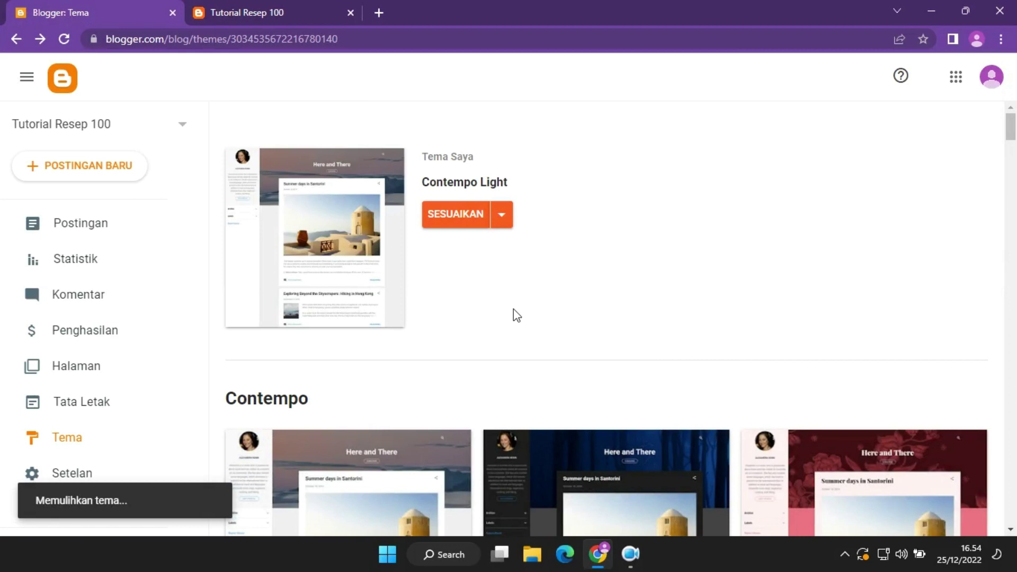
# Reload the live blog showing Contempo Light, then open the theme's Edit HTML editor.
pyautogui.click(262, 1)
pyautogui.click(64, 39)
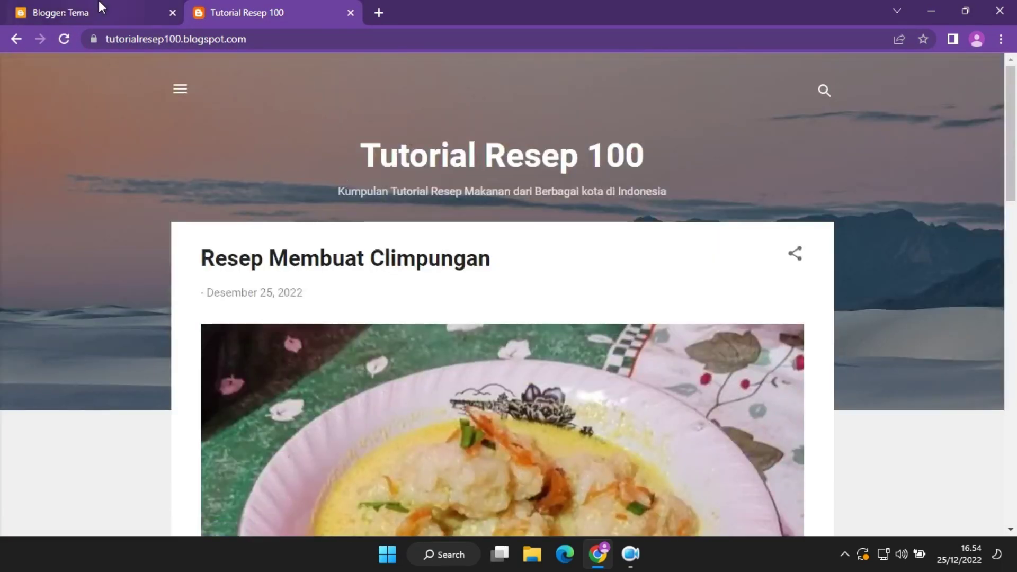
pyautogui.click(97, 1)
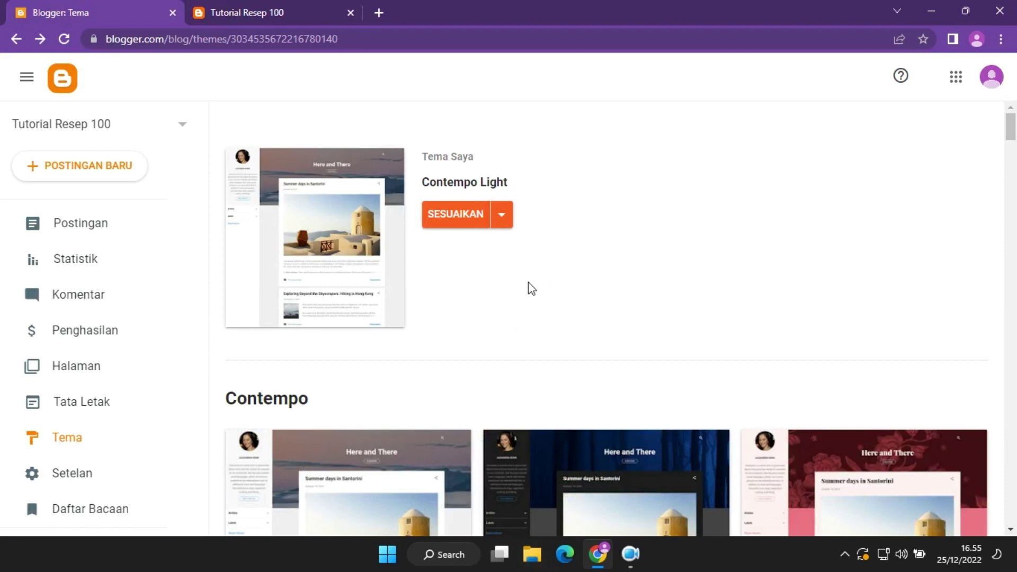
pyautogui.click(509, 215)
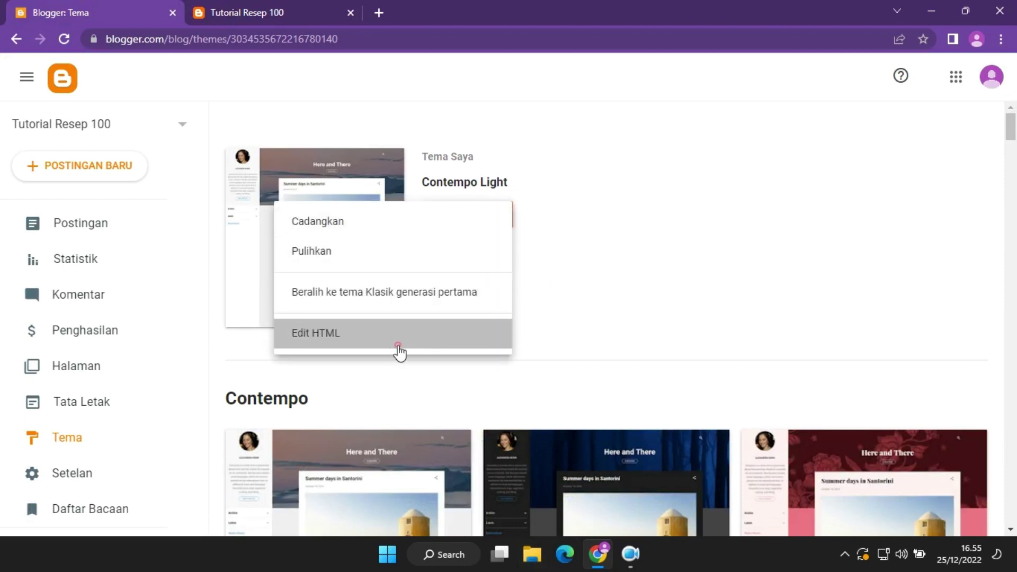
pyautogui.click(399, 345)
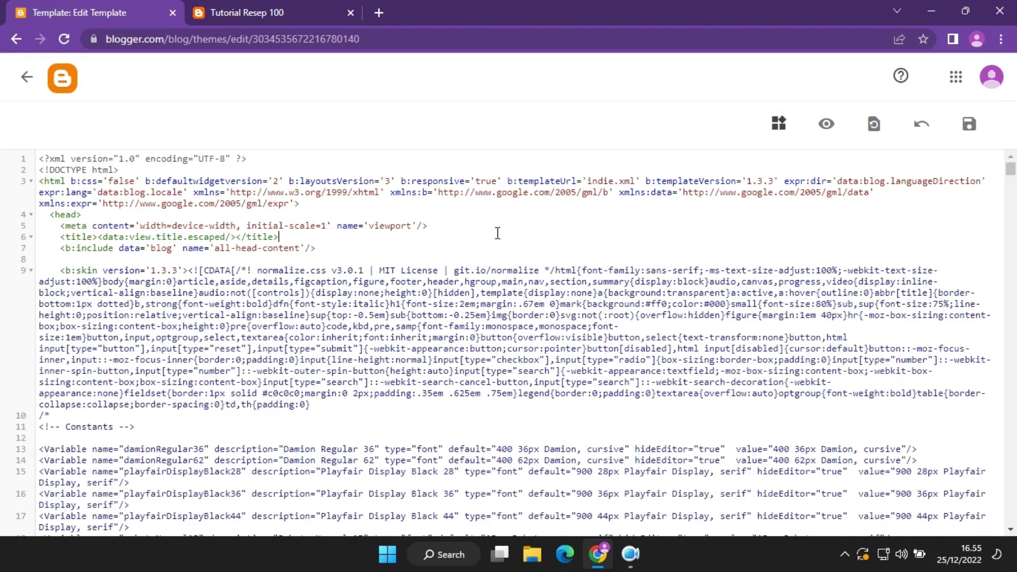
# Launch Notepad from the Start menu alongside the Downloads folder.
pyautogui.click(532, 554)
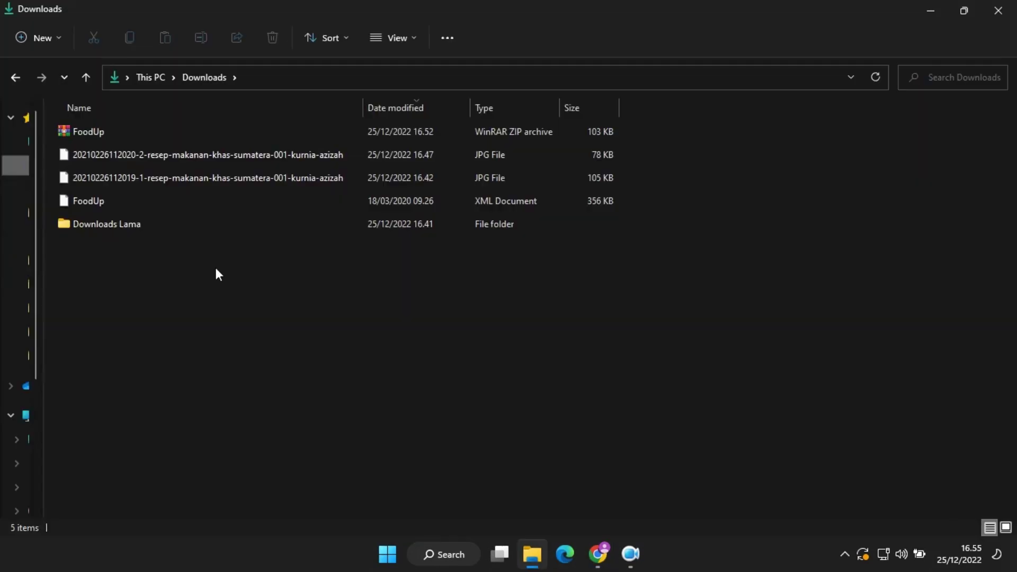
pyautogui.moveTo(250, 320); pyautogui.dragTo(285, 348)
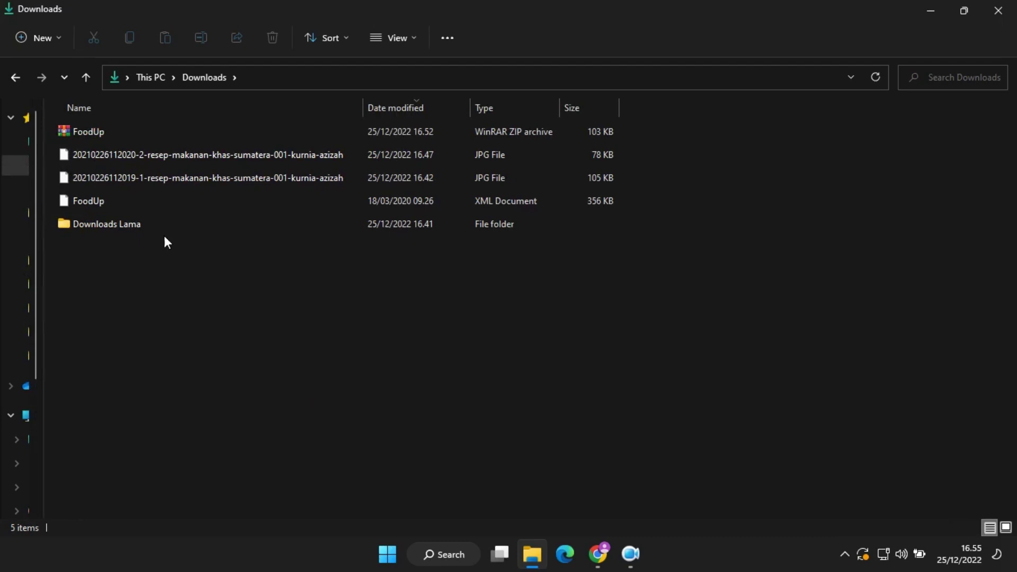
pyautogui.click(389, 553)
pyautogui.click(241, 419)
pyautogui.click(387, 565)
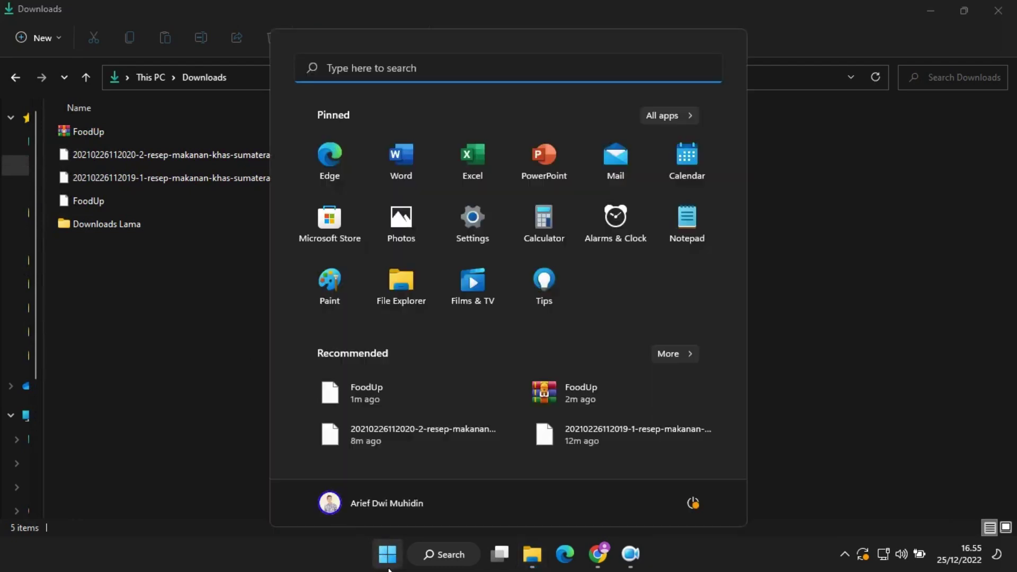
pyautogui.write('notepad')
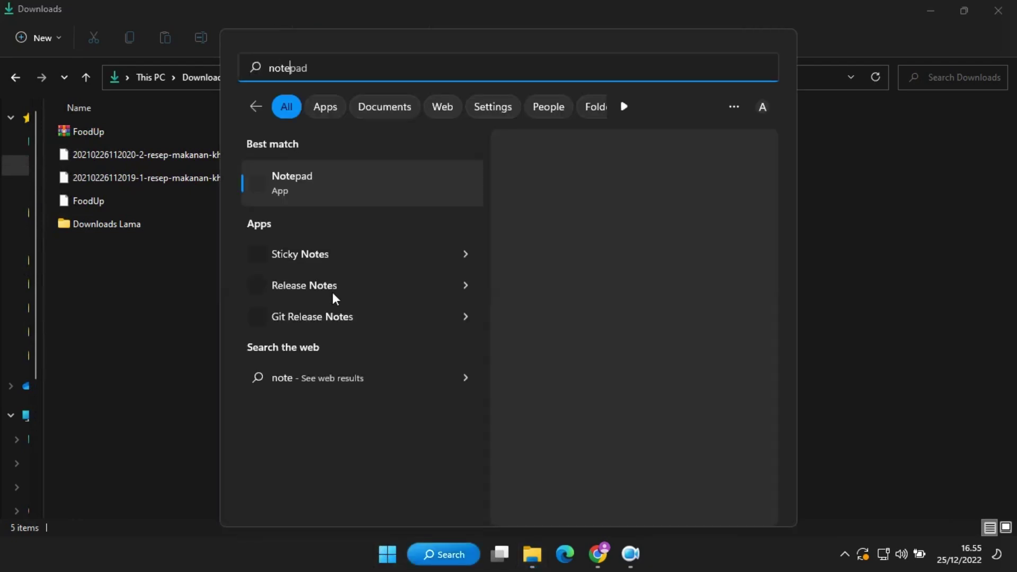
pyautogui.click(384, 179)
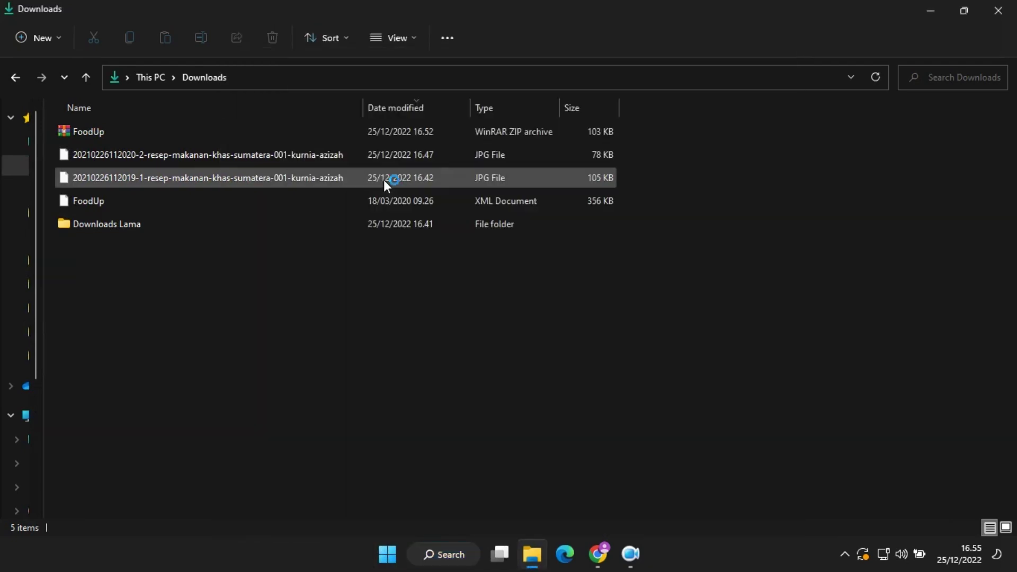
# Drag FoodUp.xml into Notepad and copy all of its template code.
pyautogui.moveTo(441, 136); pyautogui.dragTo(585, 215)
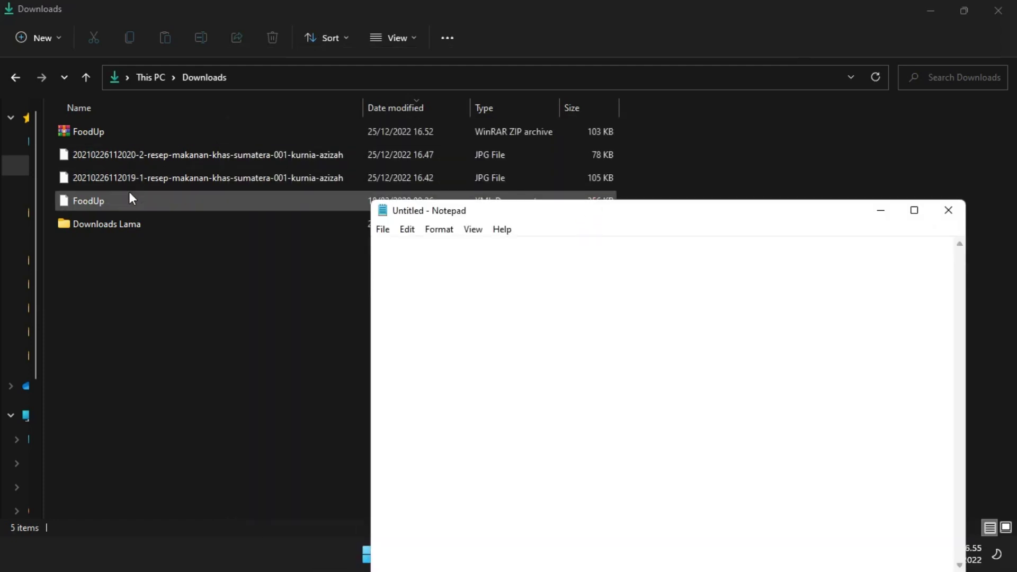
pyautogui.click(89, 202)
pyautogui.moveTo(87, 201); pyautogui.dragTo(521, 297)
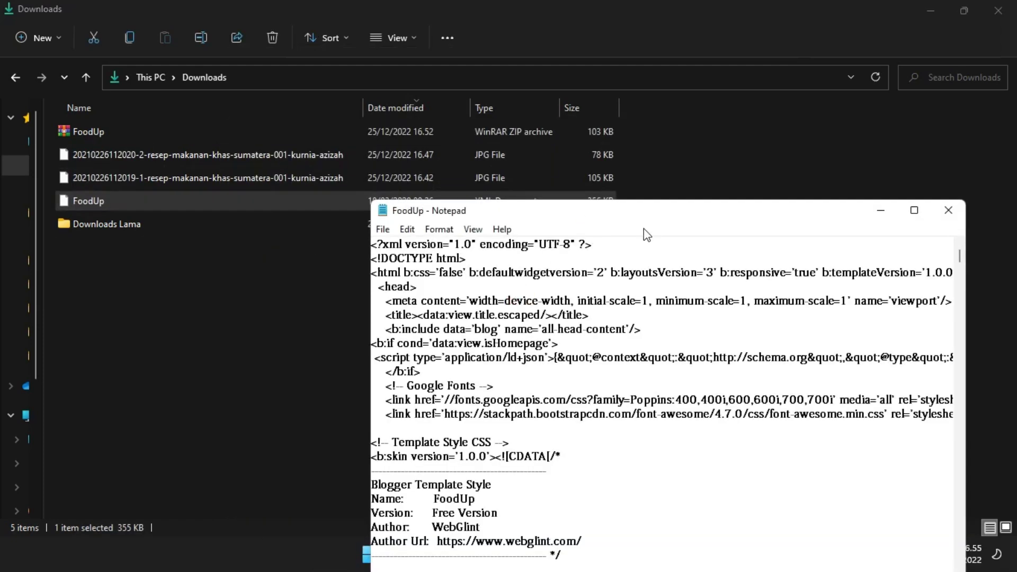
pyautogui.moveTo(643, 229); pyautogui.dragTo(491, 123)
pyautogui.click(492, 390)
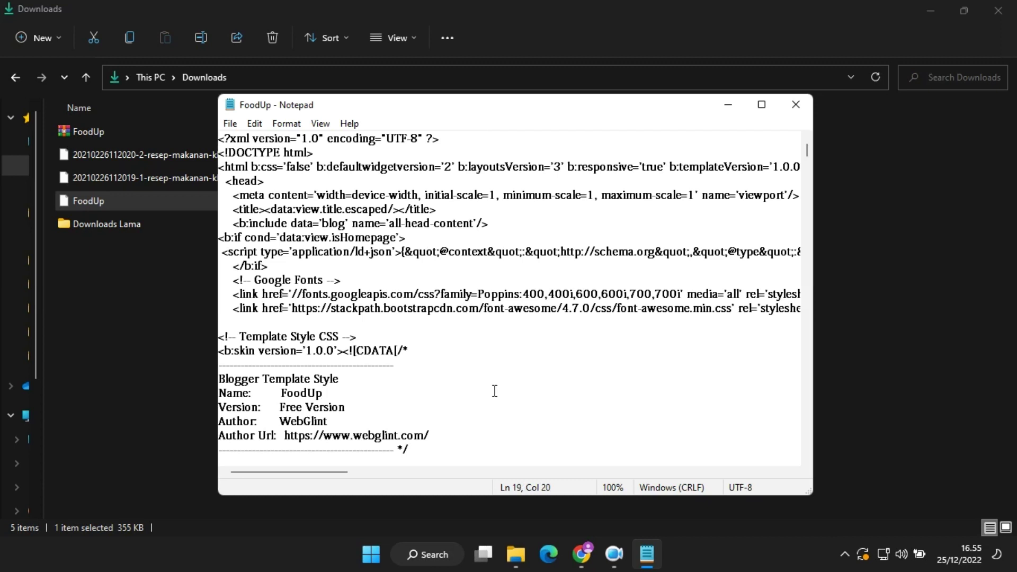
pyautogui.hotkey('ctrl', 'a')
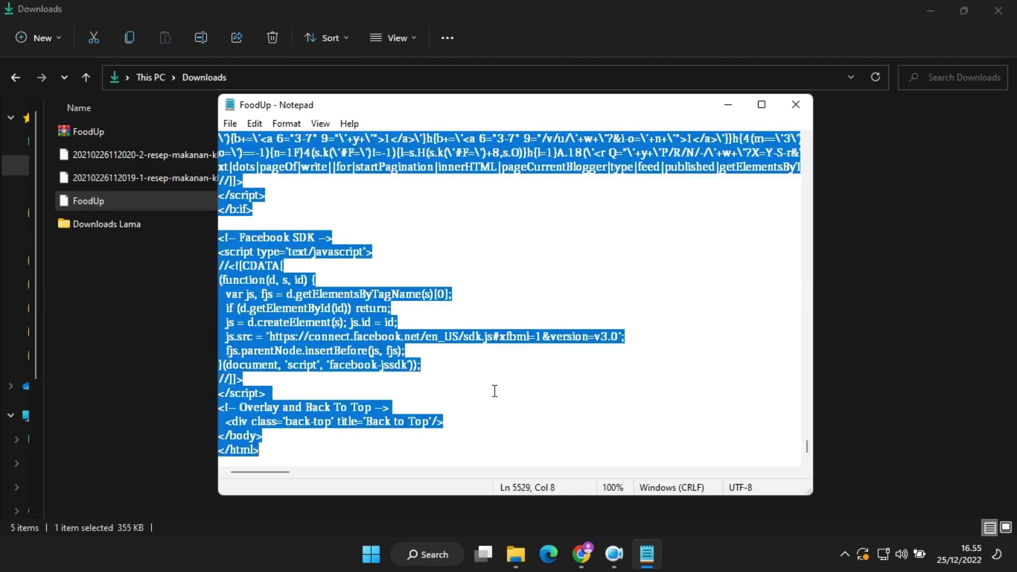
pyautogui.hotkey('alt', 'Tab')
# Replace all the theme HTML with the pasted FoodUp code and save the template.
pyautogui.click(454, 397)
pyautogui.hotkey('ctrl', 'a')
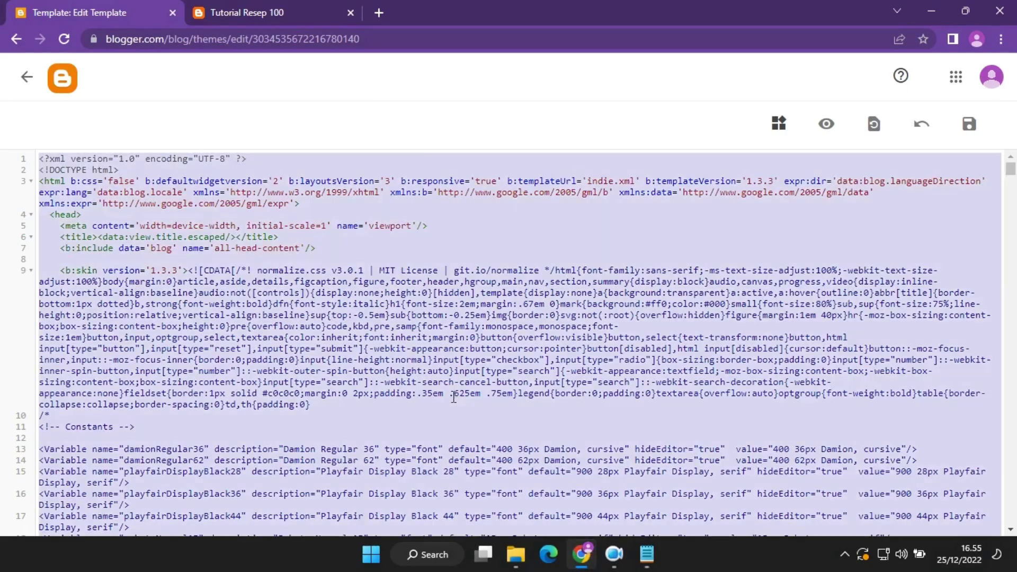
pyautogui.press('BackSpace')
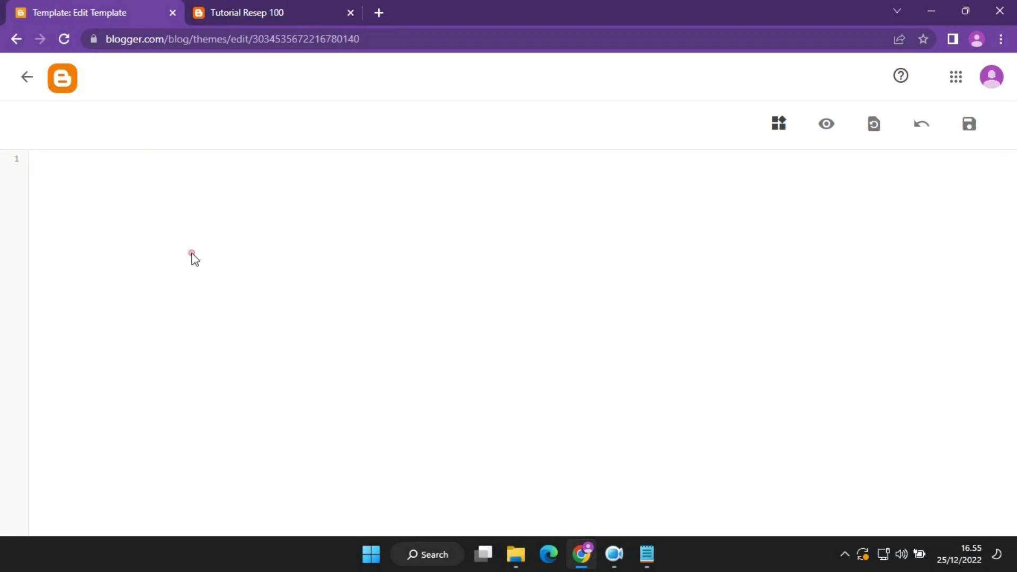
pyautogui.hotkey('ctrl', 'v')
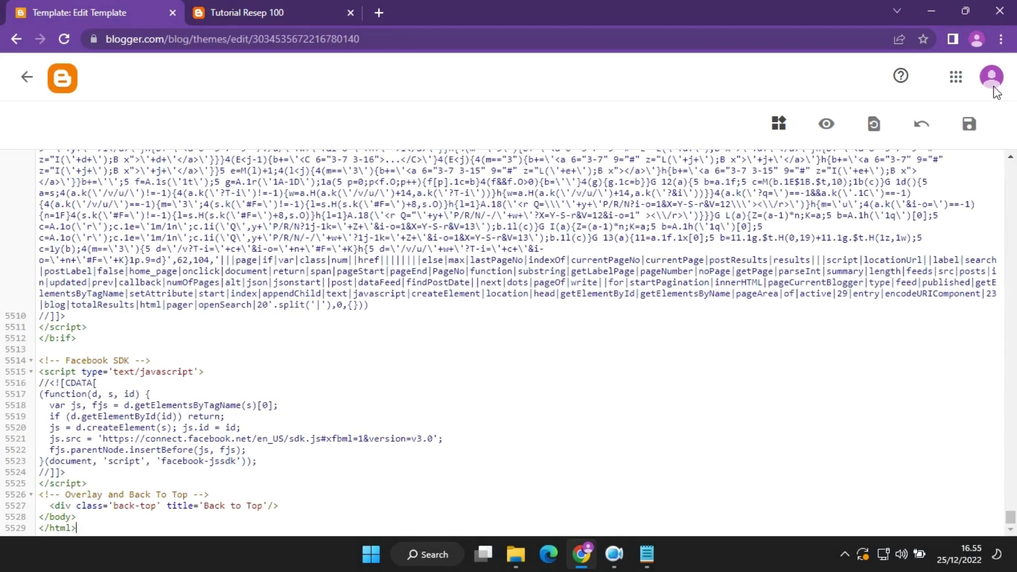
pyautogui.click(970, 124)
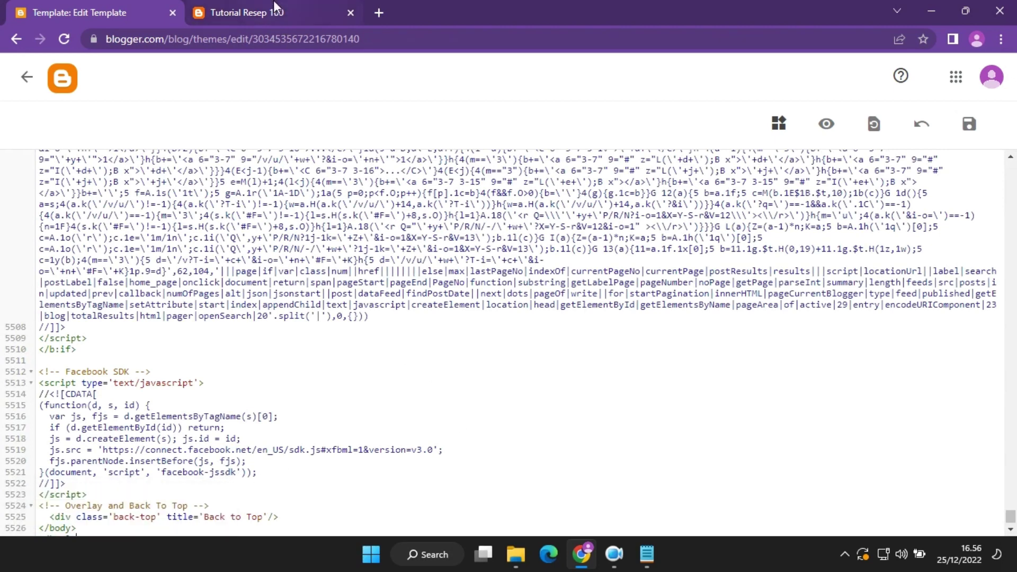
pyautogui.click(290, 12)
# Reload the live blog and scroll through the new FOODUP design.
pyautogui.click(64, 39)
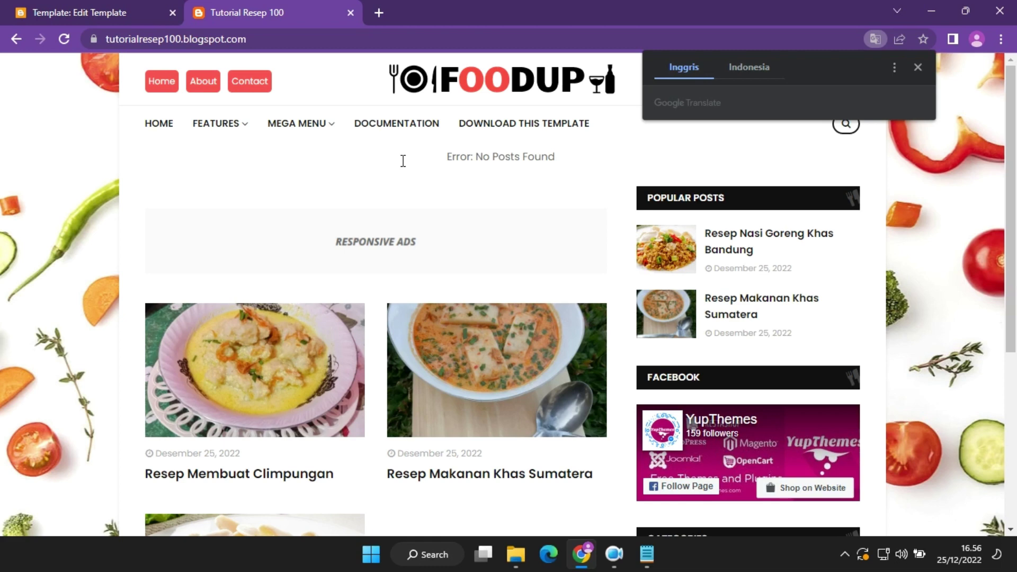
pyautogui.click(917, 67)
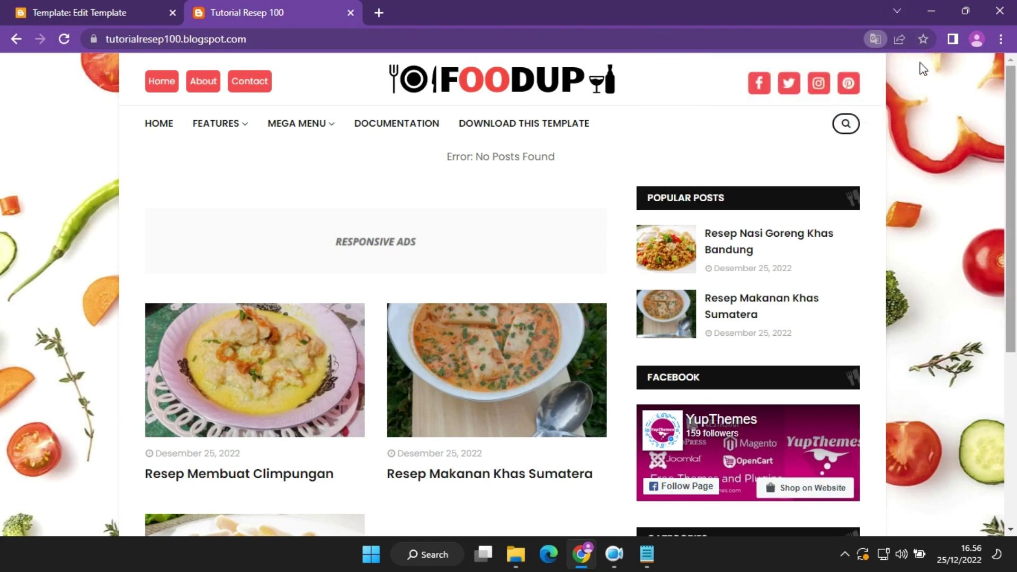
pyautogui.scroll(-2, 1016, 241)
pyautogui.scroll(-4, 1015, 241)
pyautogui.scroll(1, 1016, 395)
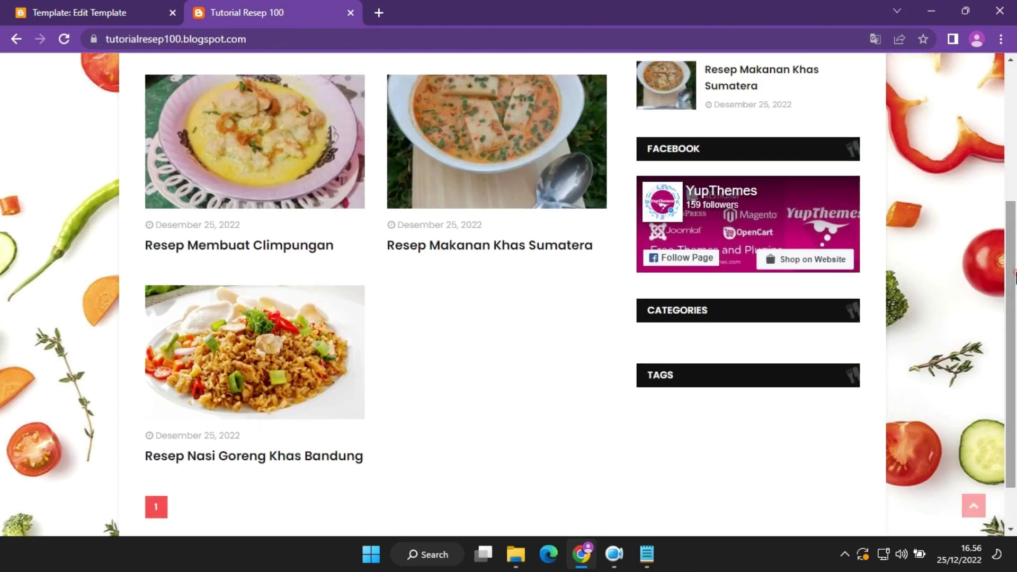
pyautogui.scroll(4, 1016, 347)
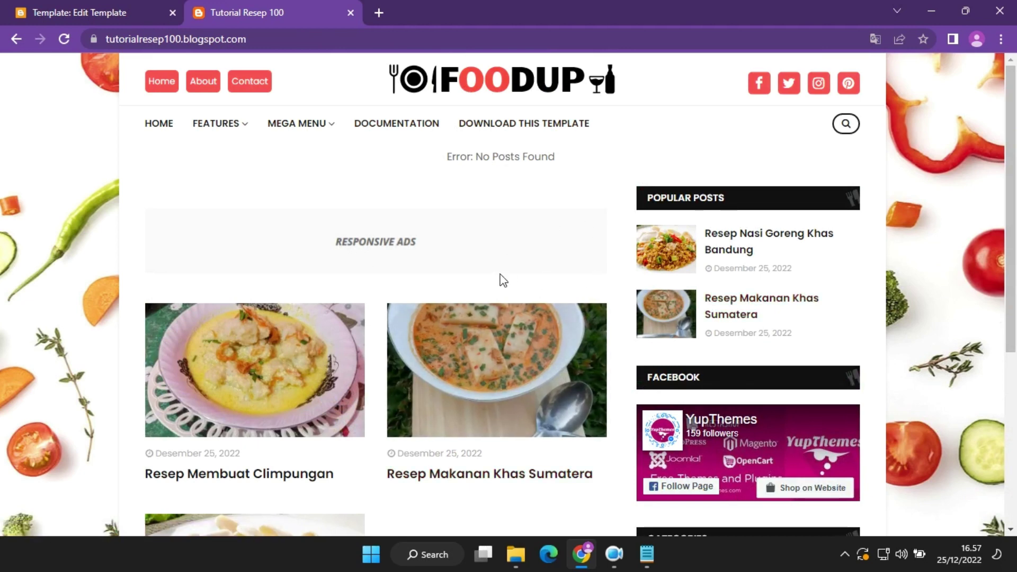
pyautogui.scroll(-5, 502, 280)
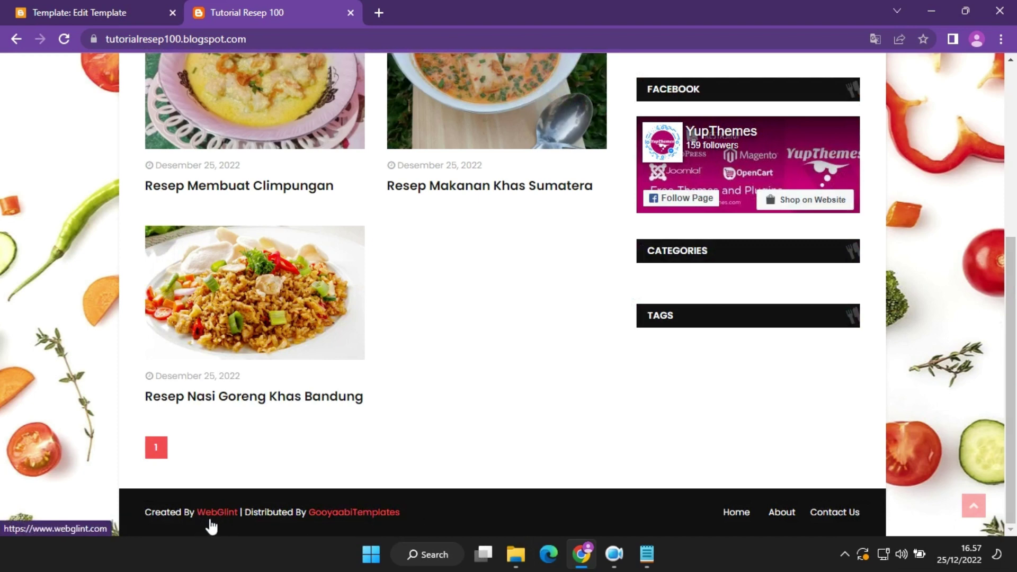
pyautogui.moveTo(1014, 280); pyautogui.dragTo(1012, 91)
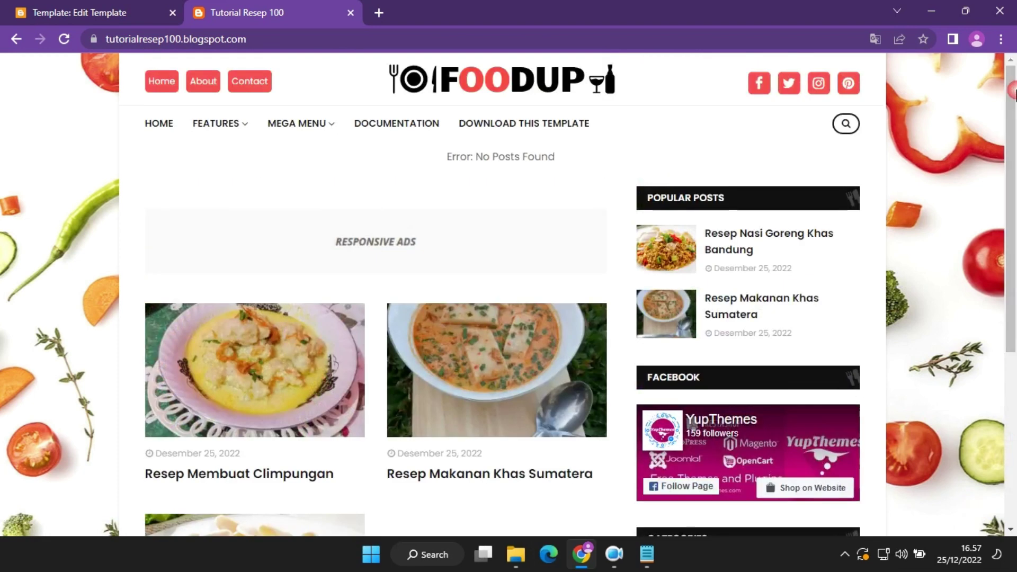
# Exit the template code editor back to the theme page and return to the blog tab.
pyautogui.click(130, 12)
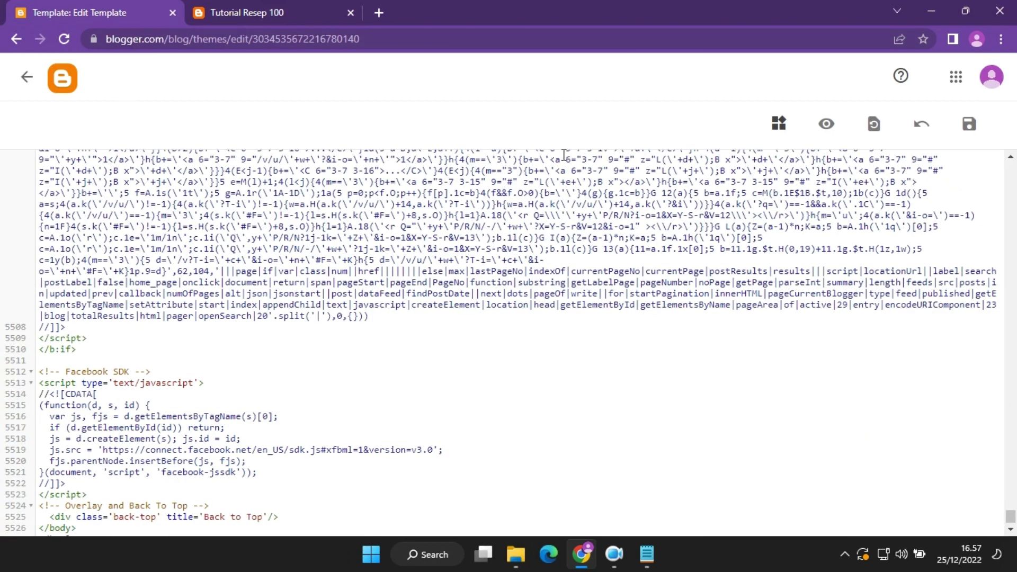
pyautogui.click(25, 78)
pyautogui.click(277, 8)
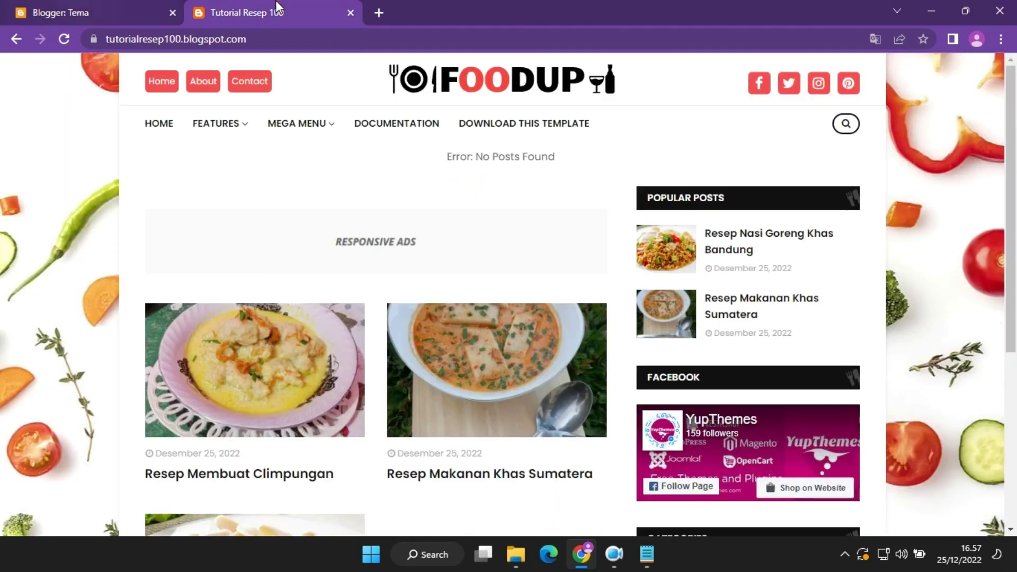
# Compare the blog's Layout page in Blogger against the menus on the live blog.
pyautogui.click(106, 12)
pyautogui.click(106, 403)
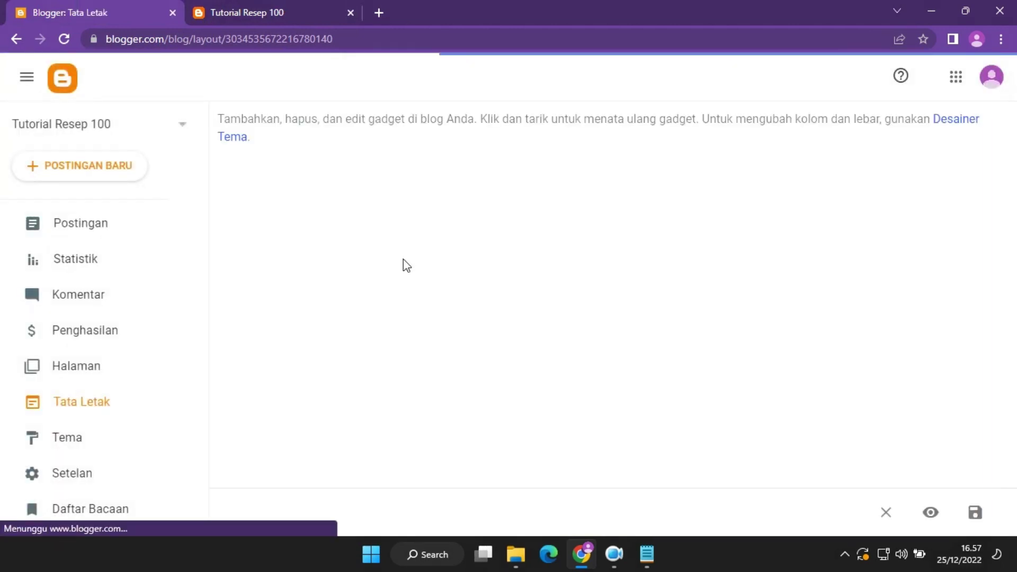
pyautogui.click(294, 5)
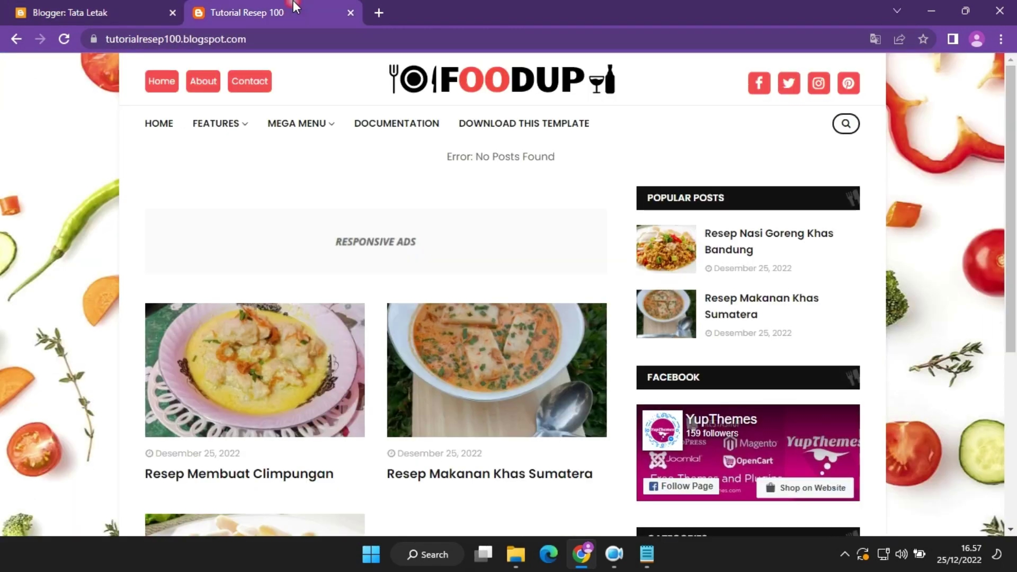
pyautogui.click(83, 3)
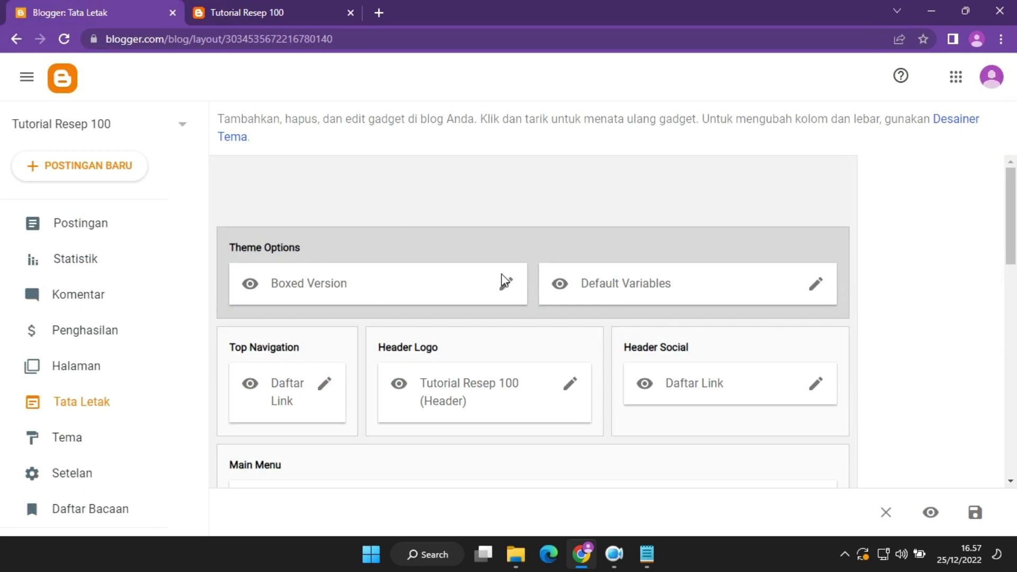
pyautogui.click(284, 7)
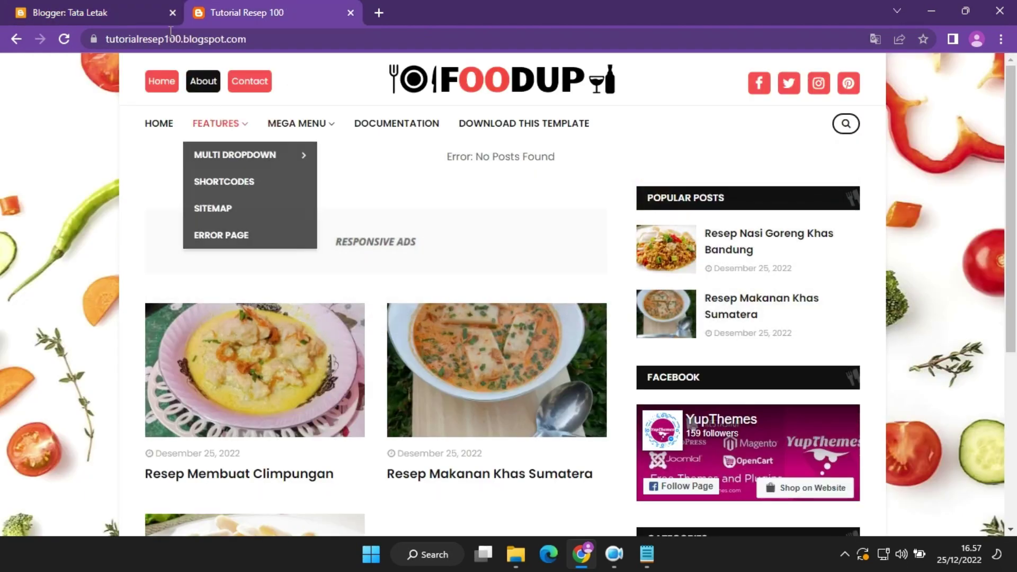
pyautogui.click(132, 12)
# Check the Top Navigation link list, cancel without changes, and open the empty Pages list.
pyautogui.click(323, 384)
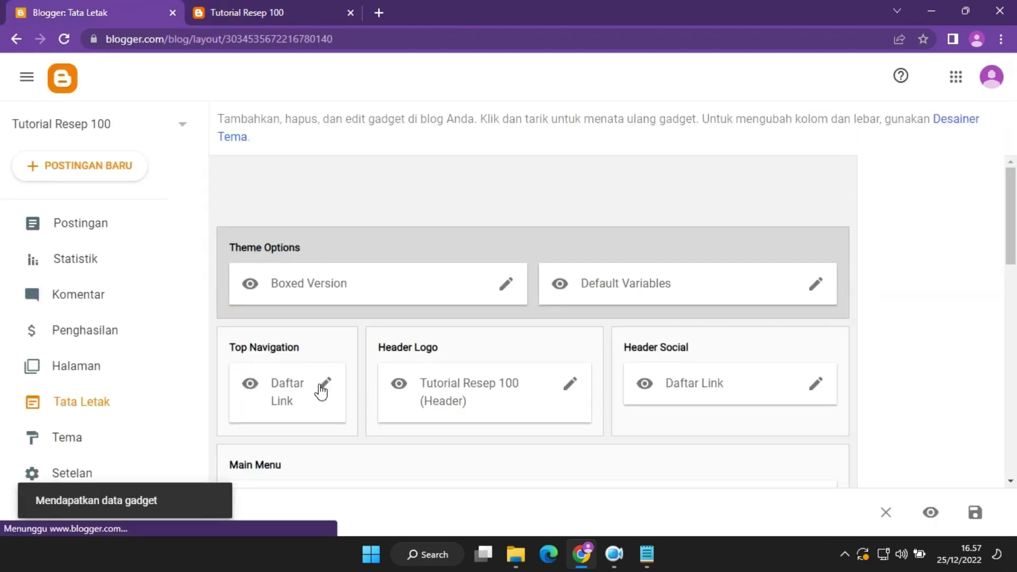
pyautogui.scroll(-5, 486, 333)
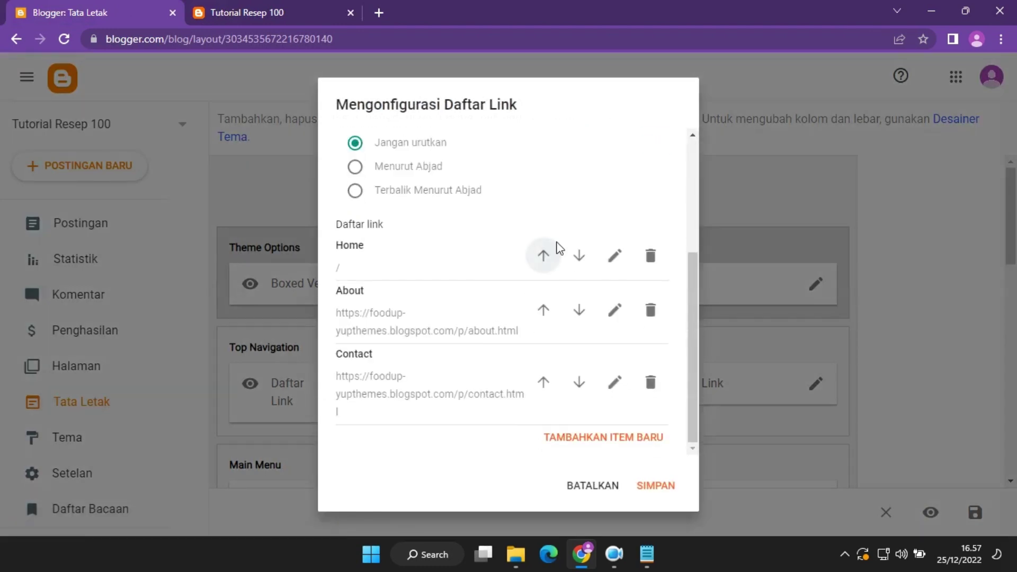
pyautogui.click(286, 9)
pyautogui.click(96, 12)
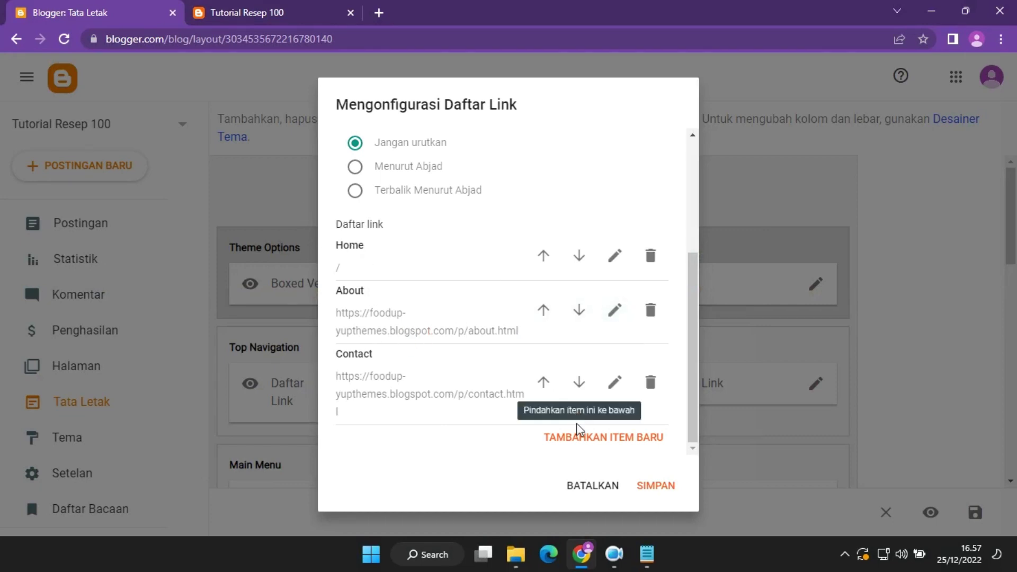
pyautogui.click(591, 487)
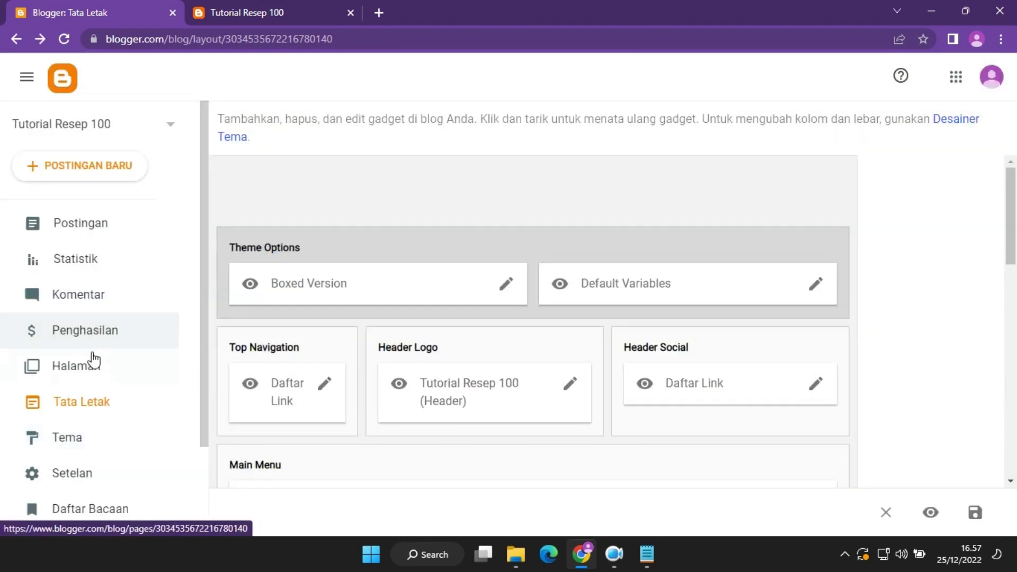
pyautogui.click(93, 365)
pyautogui.click(614, 553)
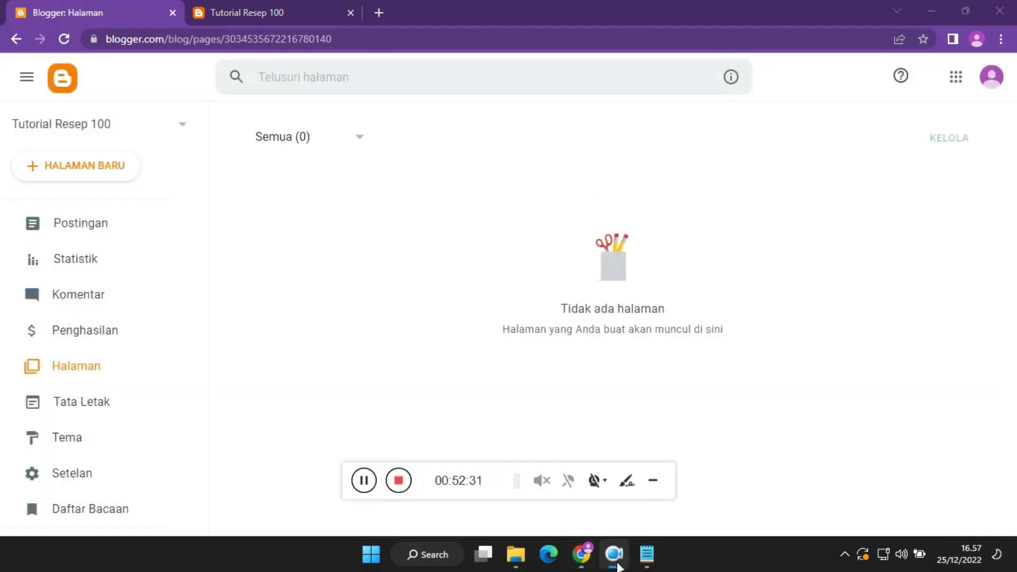
# Create a new static page titled 'Tentang Saya'.
pyautogui.click(652, 481)
pyautogui.click(87, 167)
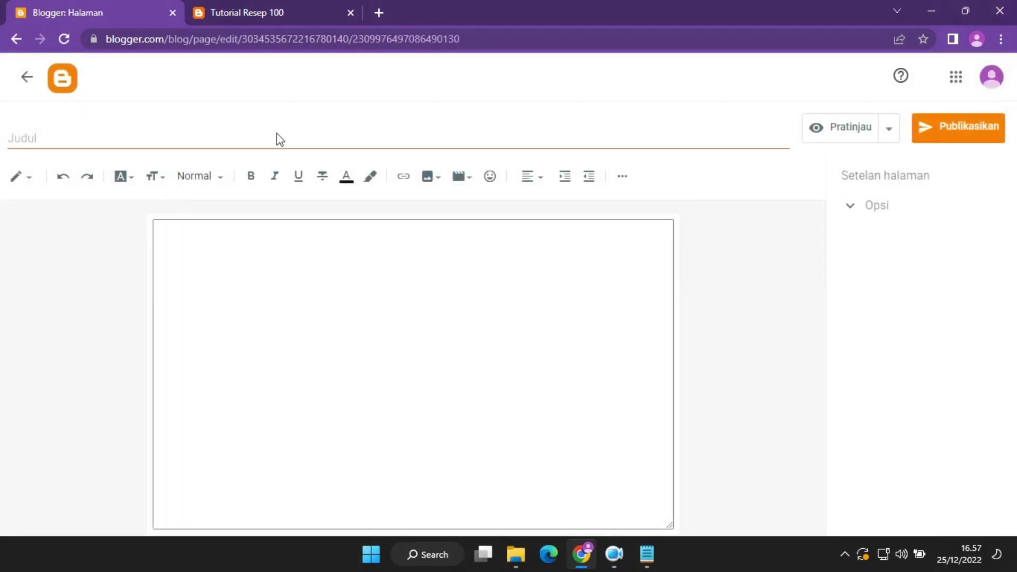
pyautogui.click(286, 144)
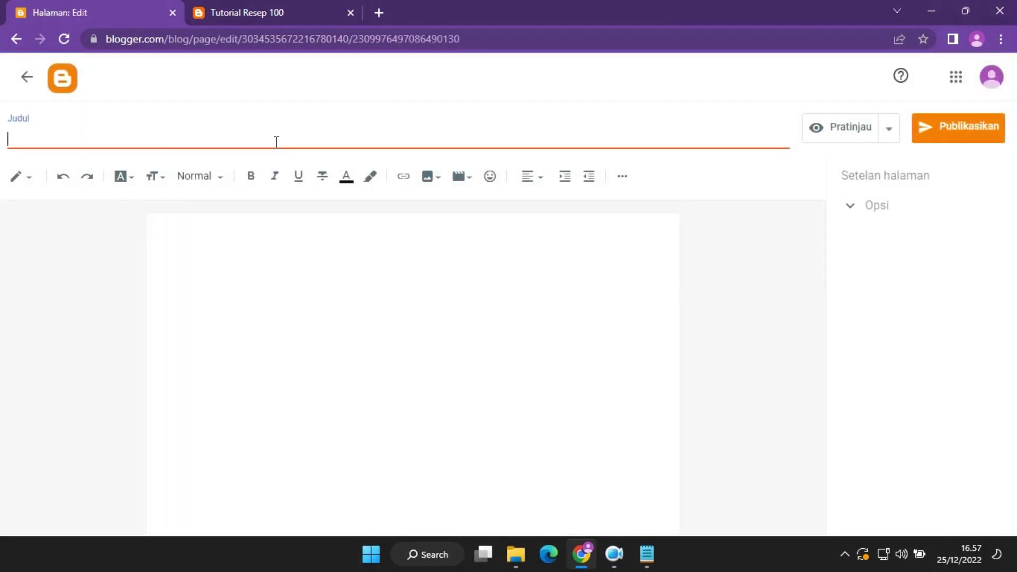
pyautogui.write('Tentang')
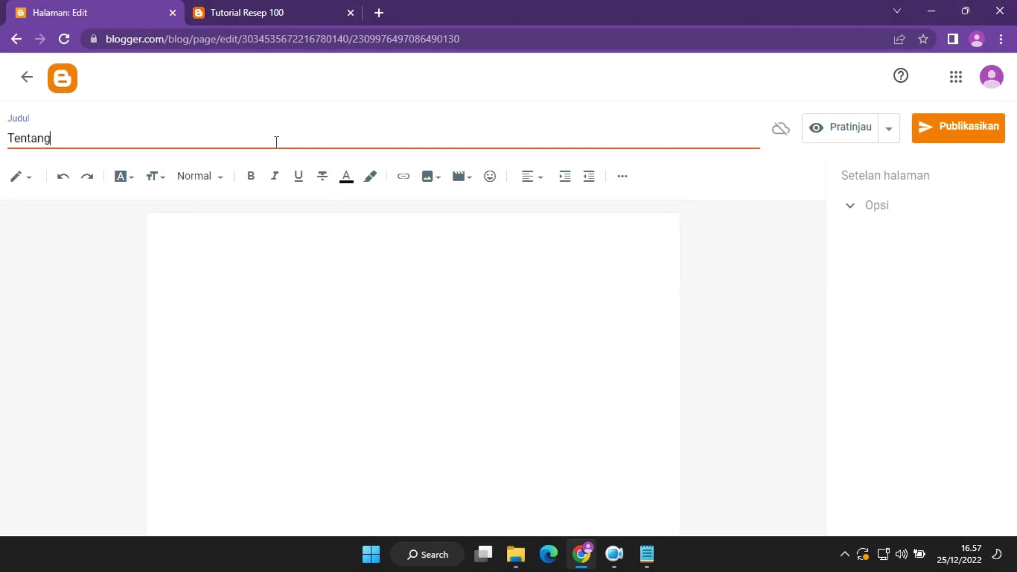
pyautogui.write(' Saya')
# Write a greeting naming the blog owner, then the line 'Berikut ini tentang saya mengenai blog ini:'.
pyautogui.click(364, 273)
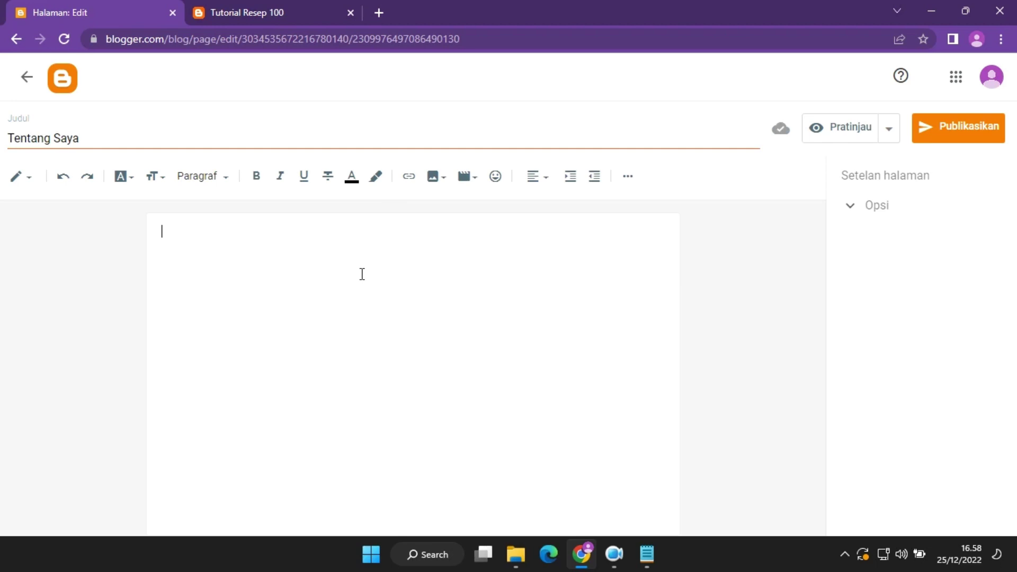
pyautogui.write('Halo perken')
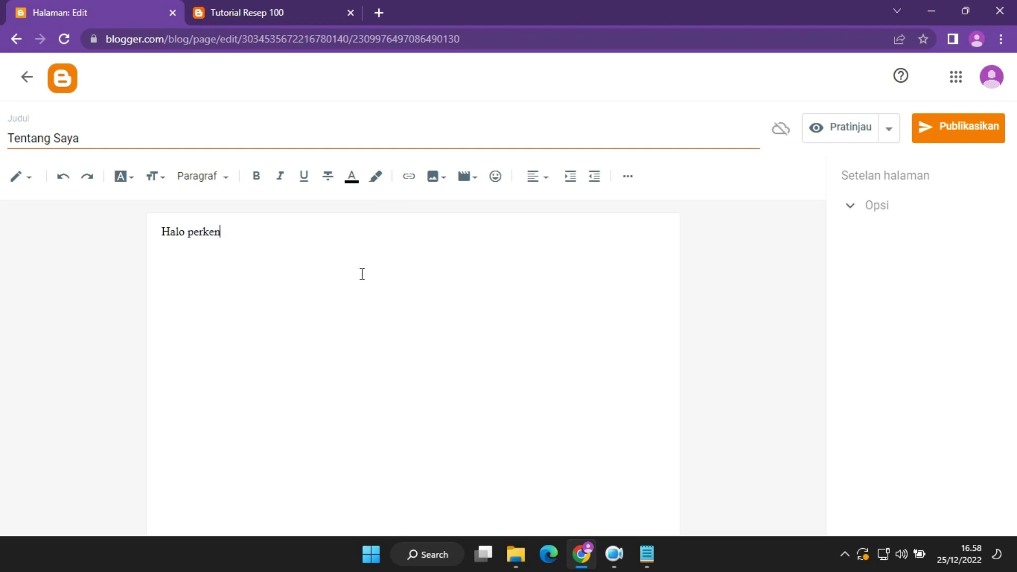
pyautogui.write('al')
pyautogui.press('BackSpace')
pyautogui.write('kan nama saya ')
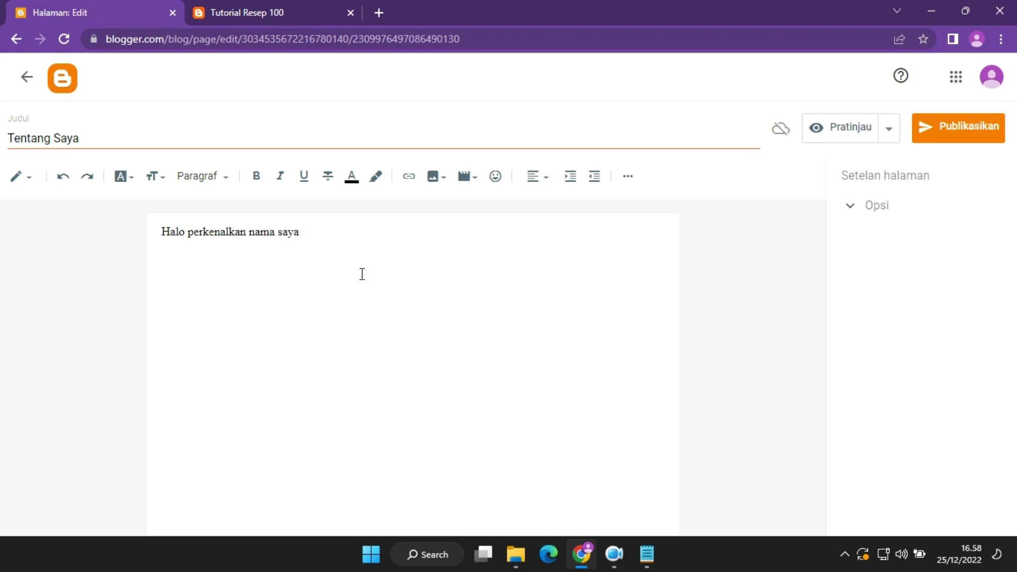
pyautogui.write('Arief selaku yan')
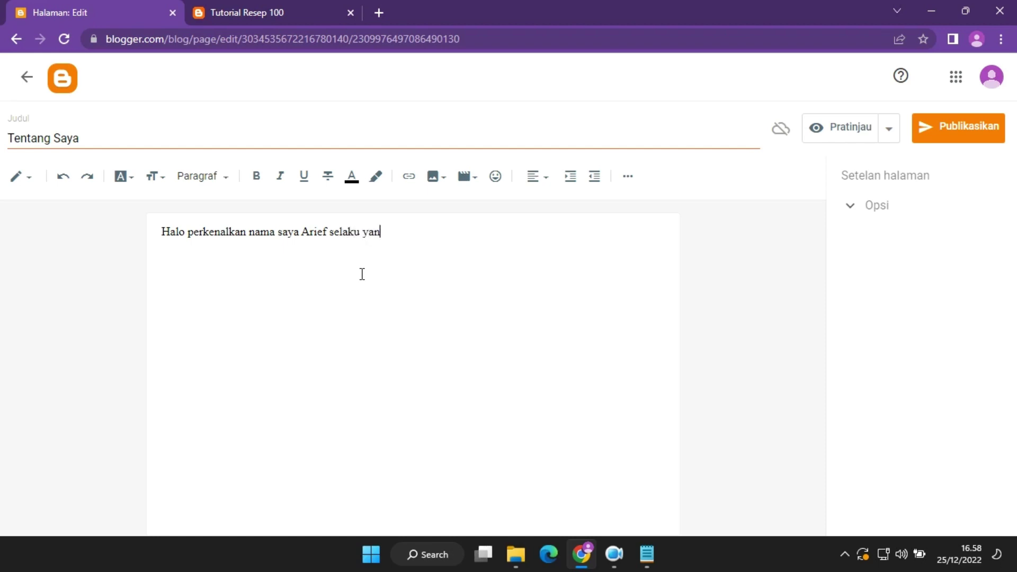
pyautogui.write('g mempunyai blog ini')
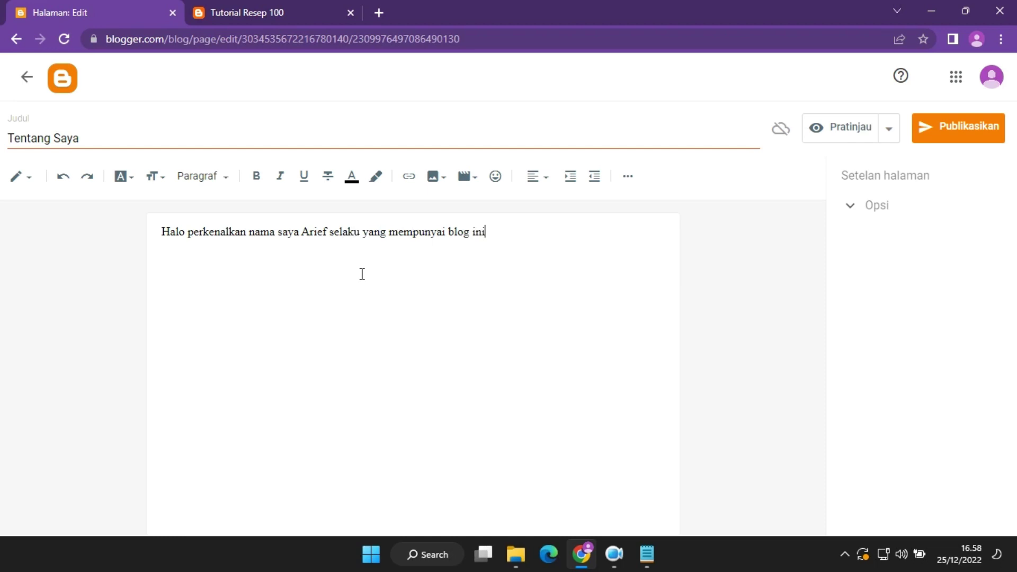
pyautogui.write('.')
pyautogui.press('Return')
pyautogui.write('bagi yang')
pyautogui.press('BackSpace')
pyautogui.press('BackSpace')
pyautogui.press('BackSpace')
pyautogui.press('BackSpace')
pyautogui.press('BackSpace')
pyautogui.press('BackSpace')
pyautogui.press('BackSpace')
pyautogui.press('BackSpace')
pyautogui.press('BackSpace')
pyautogui.press('BackSpace')
pyautogui.write('Berikut ')
pyautogui.write('a')
pyautogui.press('BackSpace')
pyautogui.write('ini tentang saya')
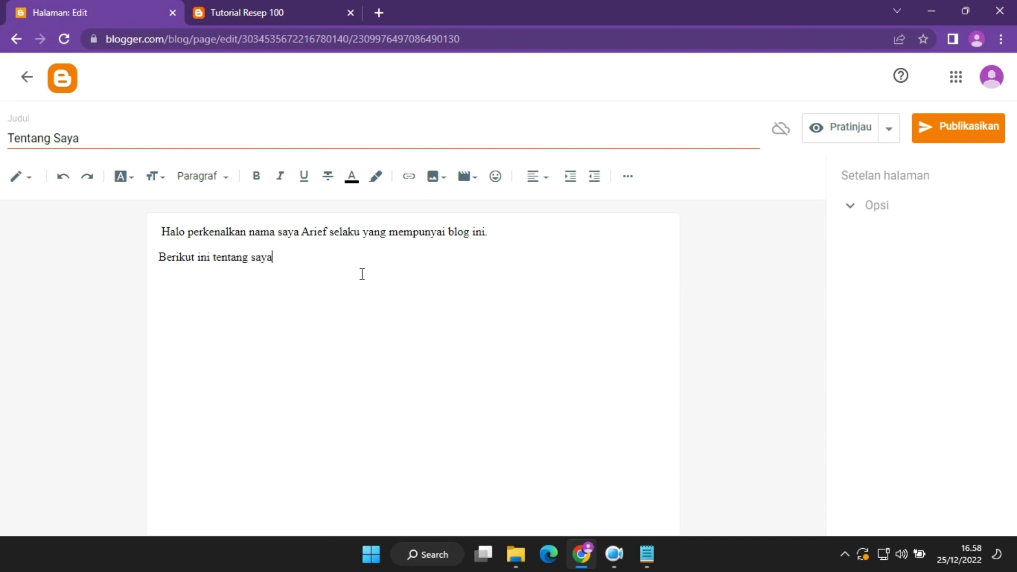
pyautogui.write(' mengenai blog ini9')
pyautogui.press('BackSpace')
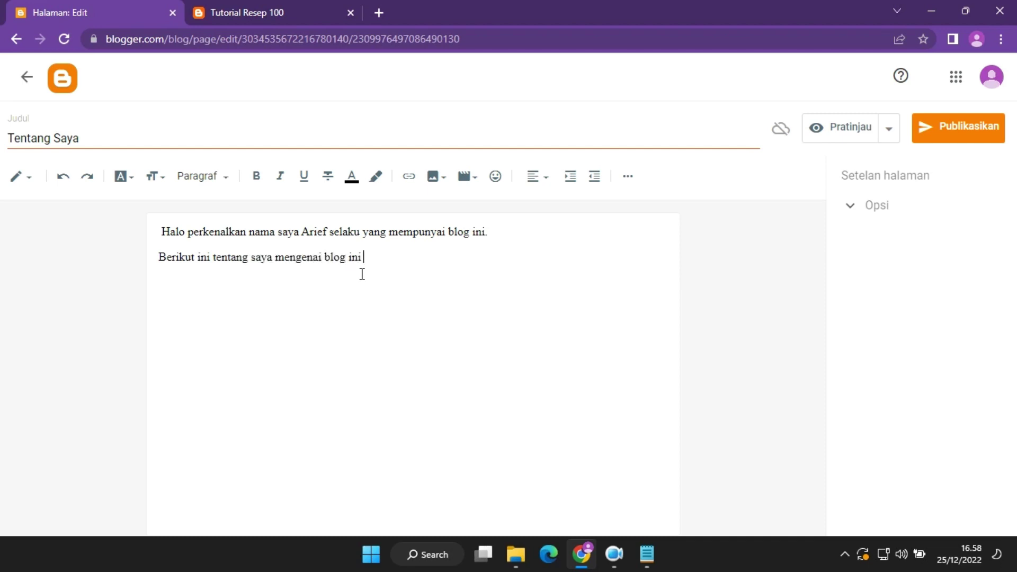
pyautogui.write(':')
# Add a Nama line with the owner's name (Pemilik Blog), an Email line, and start the Situs web line.
pyautogui.press('Return')
pyautogui.press('Return')
pyautogui.write('Nama   : Arief')
pyautogui.press('BackSpace')
pyautogui.write('(Pemilik')
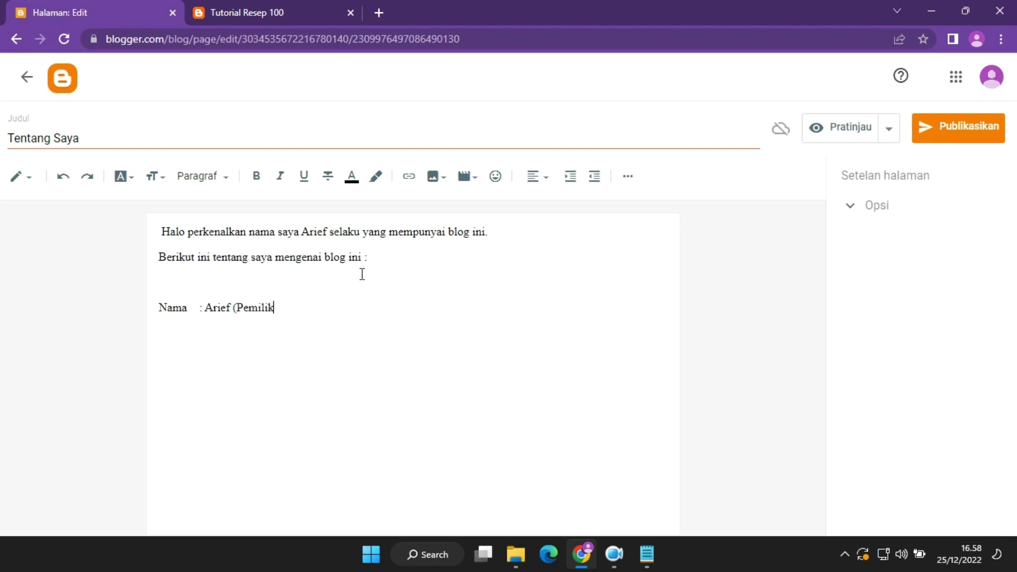
pyautogui.write(' Blog)')
pyautogui.press('Return')
pyautogui.write('Email')
pyautogui.press('Tab')
pyautogui.write(': xxxxxxx')
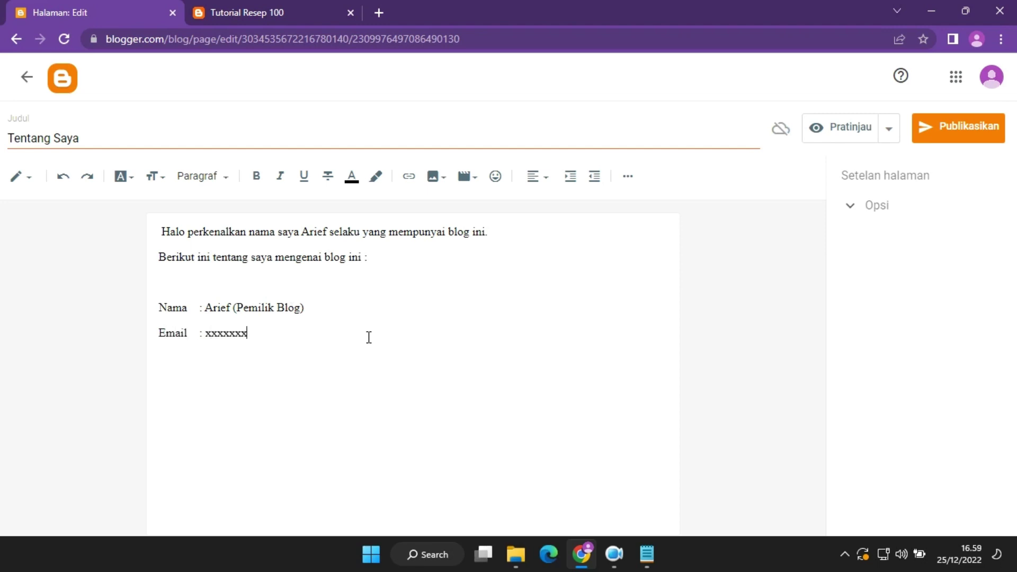
pyautogui.write('ma')
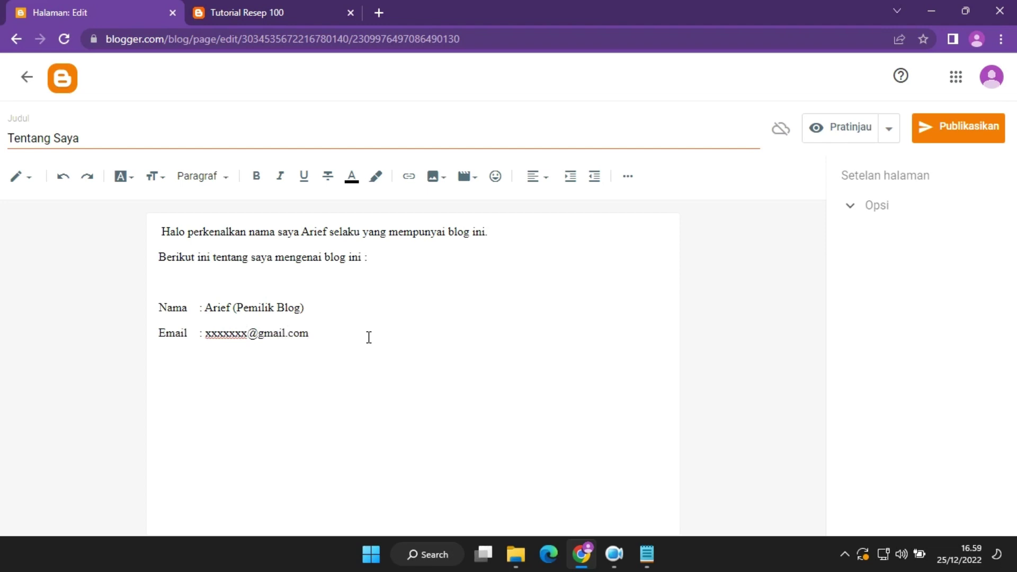
pyautogui.write('il.com')
pyautogui.press('Return')
pyautogui.write('Situs web')
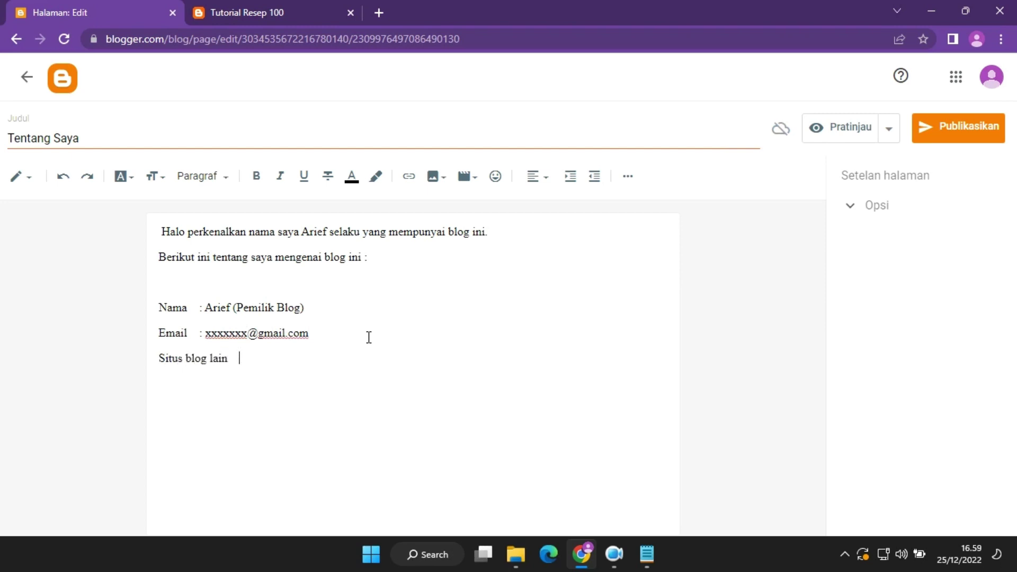
pyautogui.write('www.19adm.com')
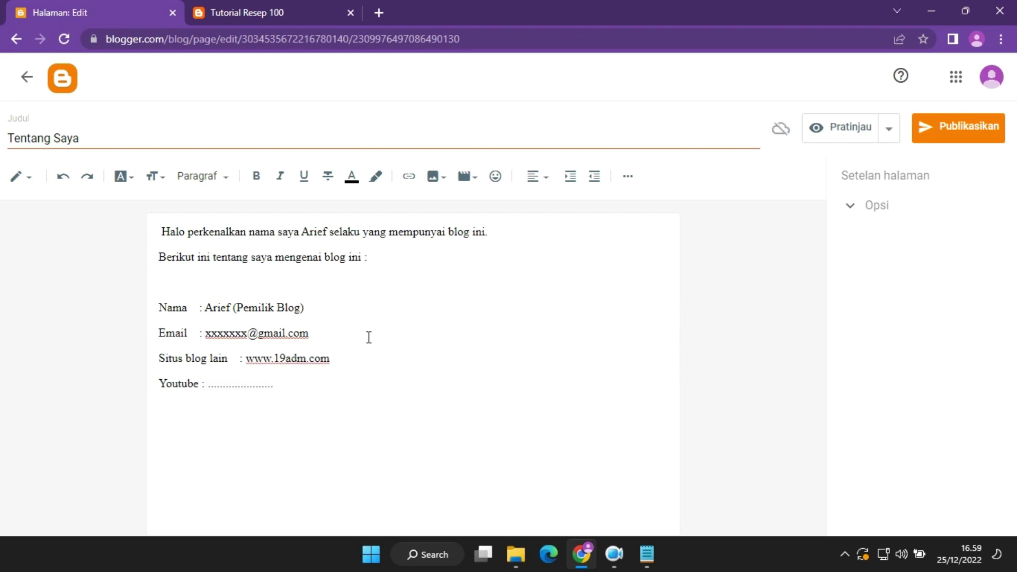
# Insert a 'Tentang Saya' heading line above the greeting.
pyautogui.click(162, 231)
pyautogui.press('BackSpace')
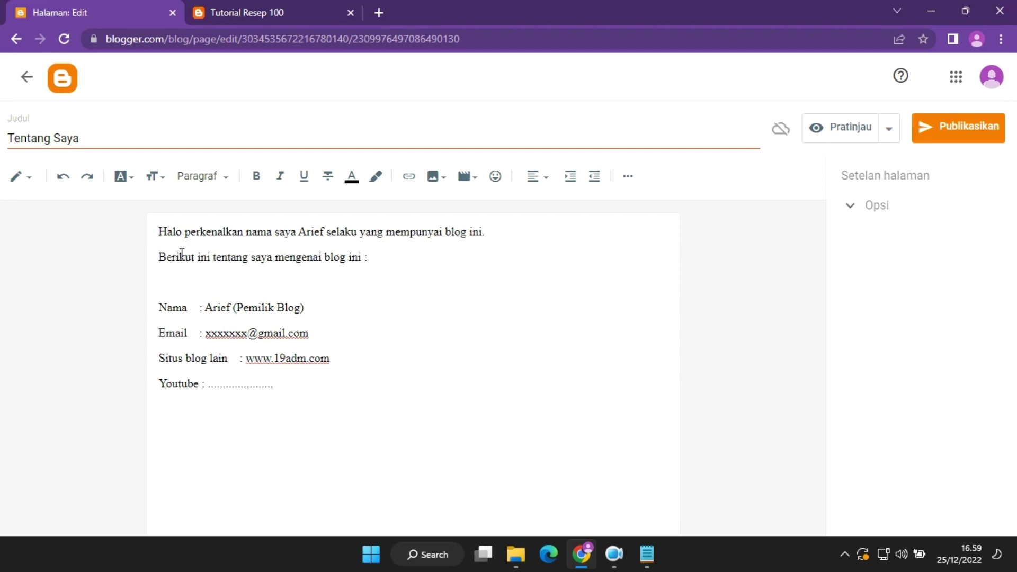
pyautogui.press('Return')
pyautogui.press('Return')
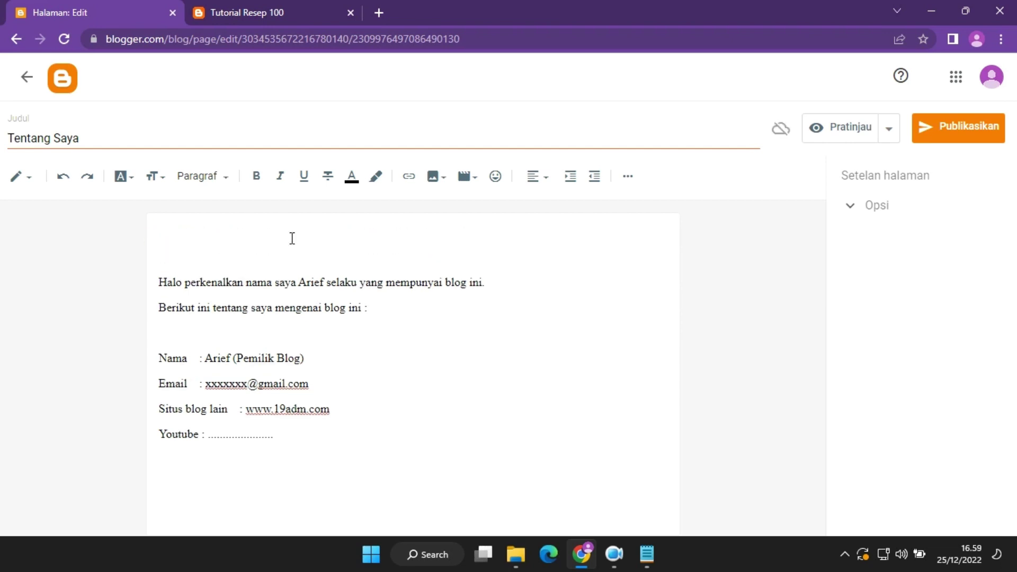
pyautogui.write('Tentang Saya')
pyautogui.moveTo(270, 237); pyautogui.dragTo(135, 231)
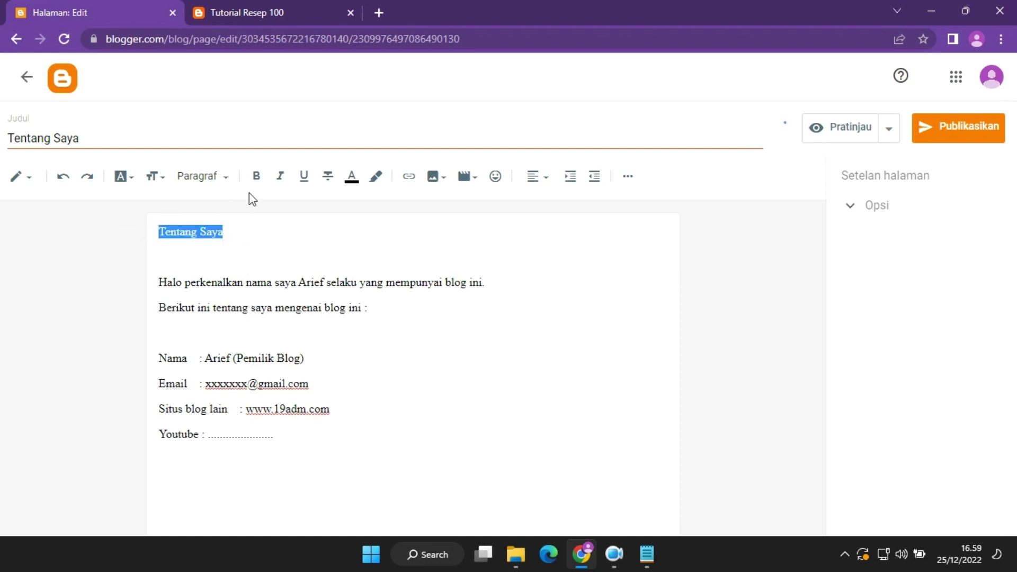
# Make the heading centred, bold and Sedang size, then publish the page.
pyautogui.click(541, 188)
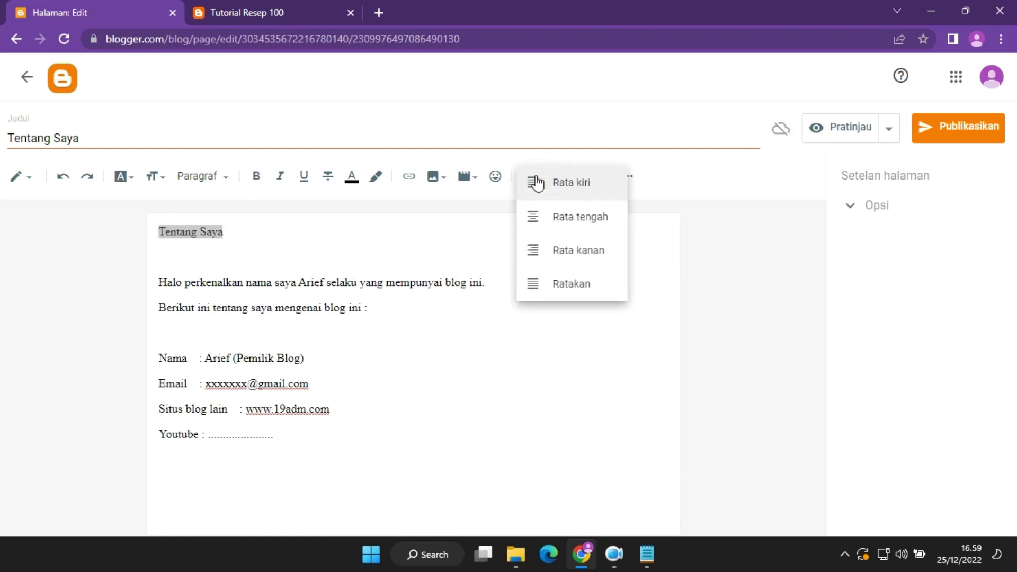
pyautogui.click(561, 218)
pyautogui.click(477, 249)
pyautogui.moveTo(476, 248); pyautogui.dragTo(367, 229)
pyautogui.hotkey('ctrl', 'b')
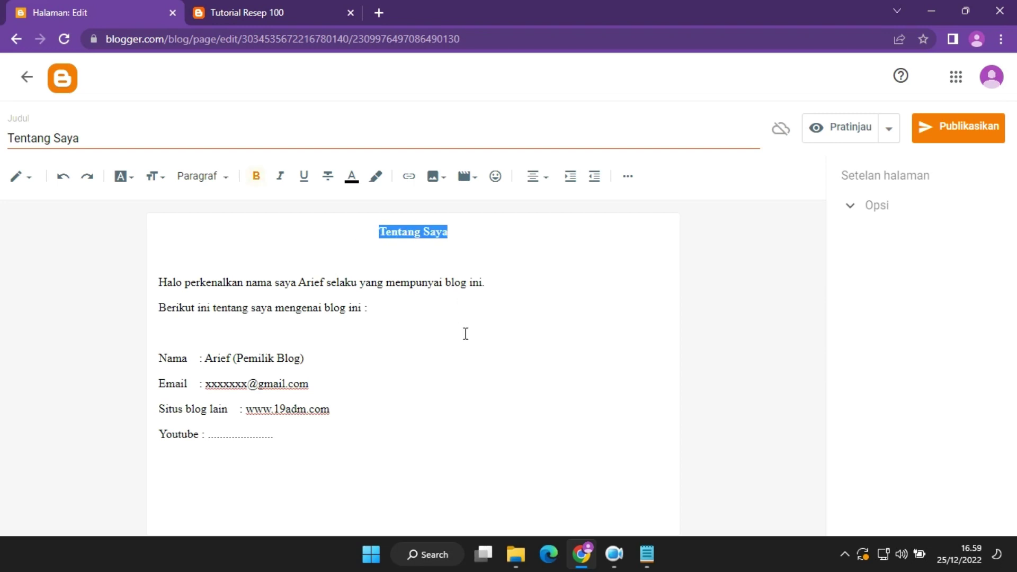
pyautogui.click(158, 183)
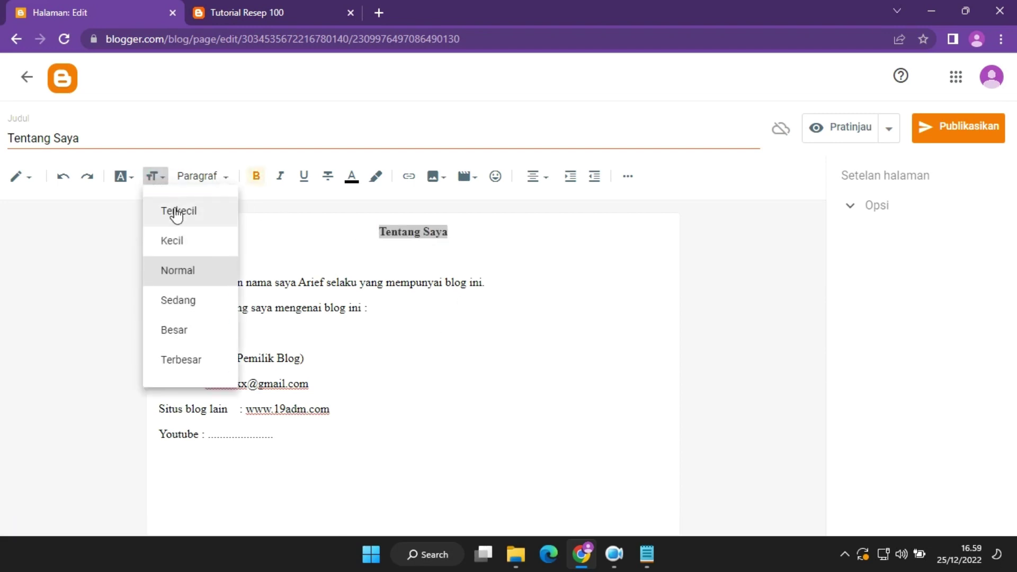
pyautogui.click(192, 299)
pyautogui.click(479, 366)
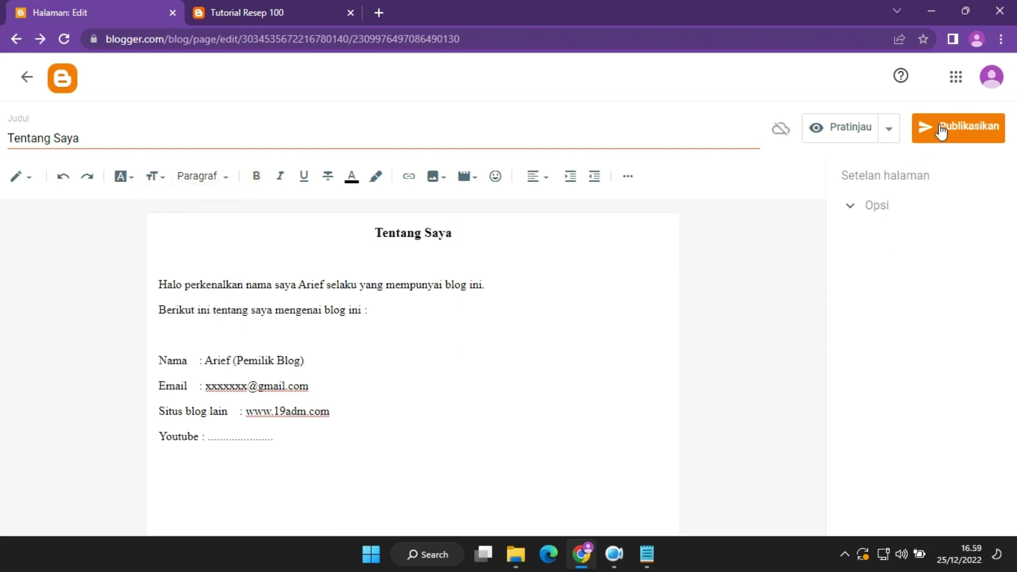
pyautogui.click(942, 128)
pyautogui.click(607, 336)
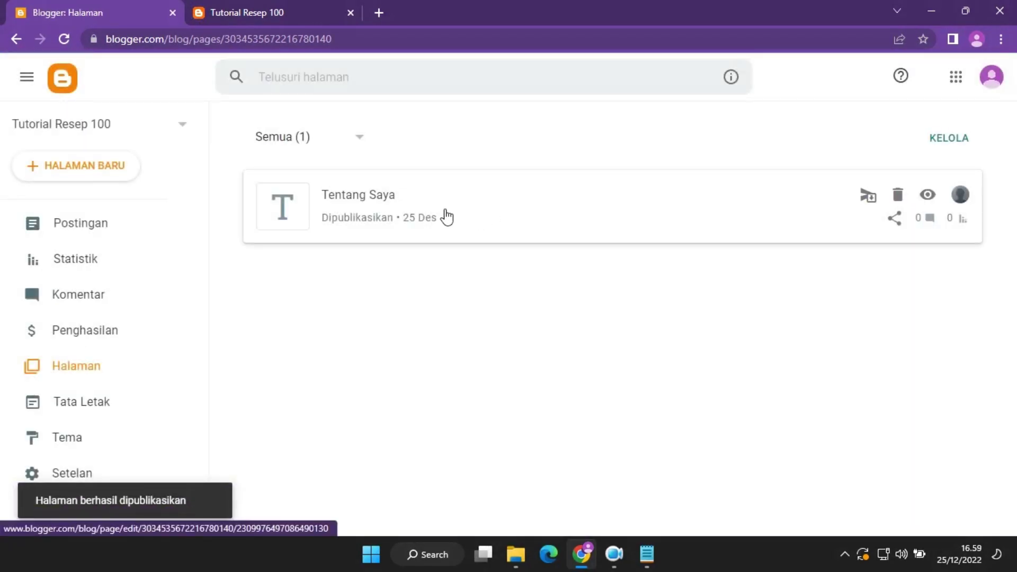
pyautogui.click(301, 4)
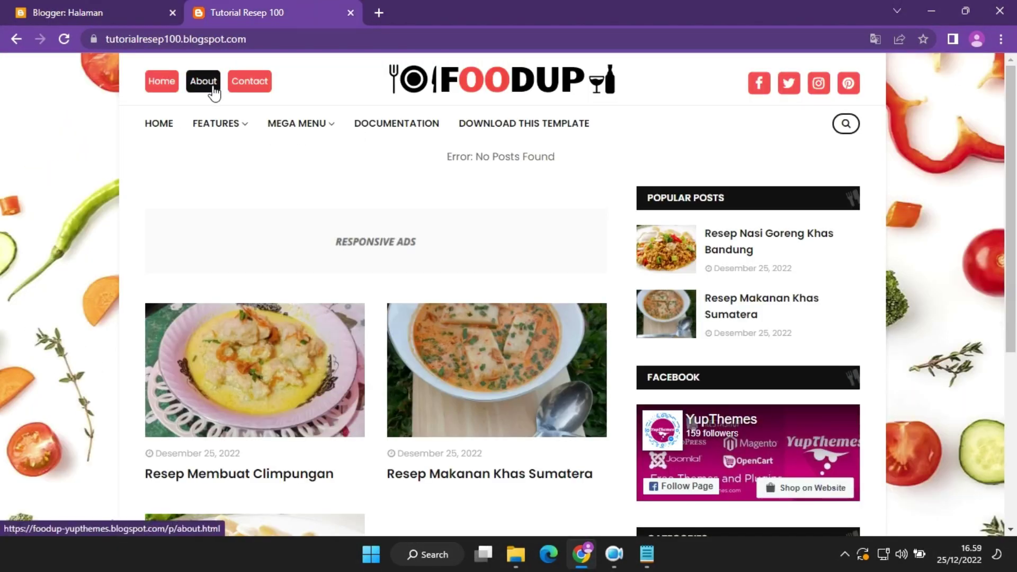
pyautogui.rightClick(250, 86)
pyautogui.click(296, 100)
pyautogui.click(415, 11)
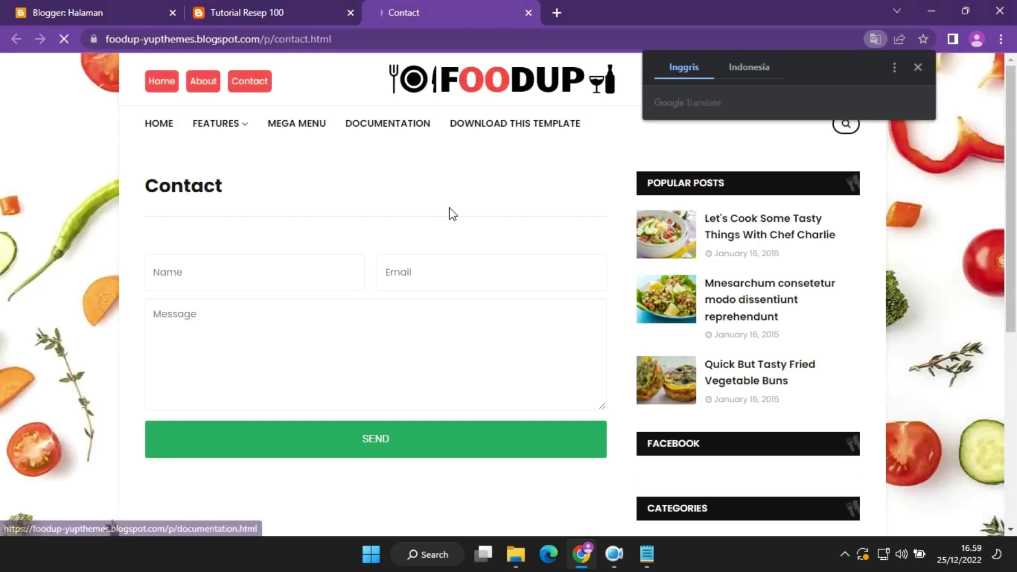
pyautogui.click(918, 68)
pyautogui.click(446, 291)
pyautogui.click(390, 335)
pyautogui.scroll(-7, 1015, 235)
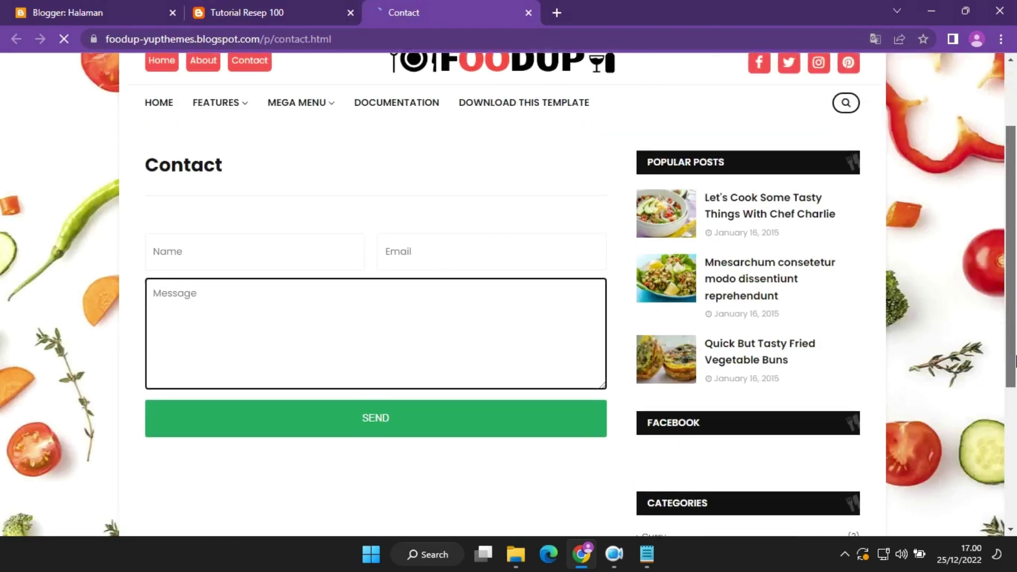
pyautogui.scroll(3, 1015, 235)
pyautogui.scroll(4, 1015, 235)
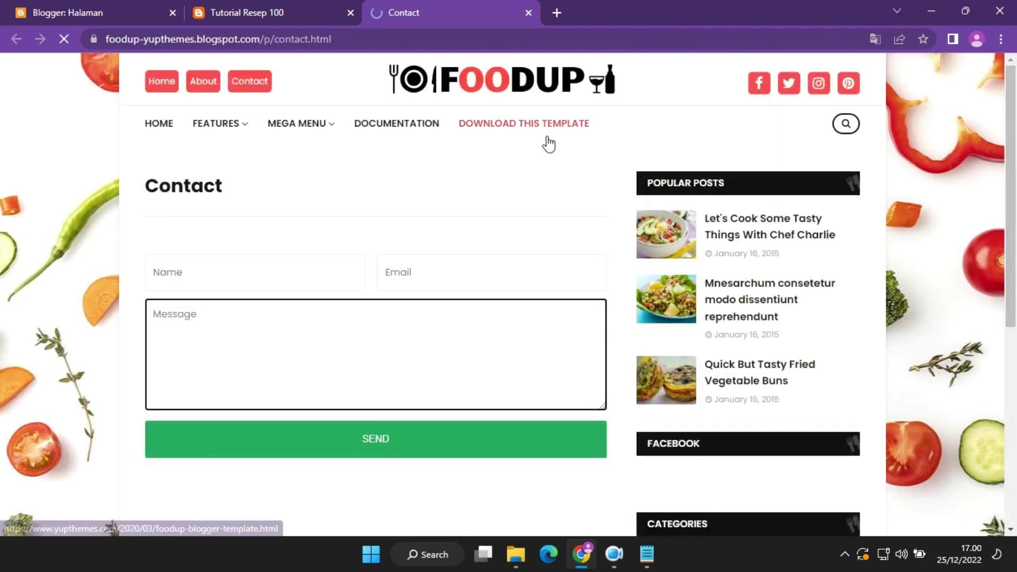
pyautogui.click(262, 12)
pyautogui.click(479, 13)
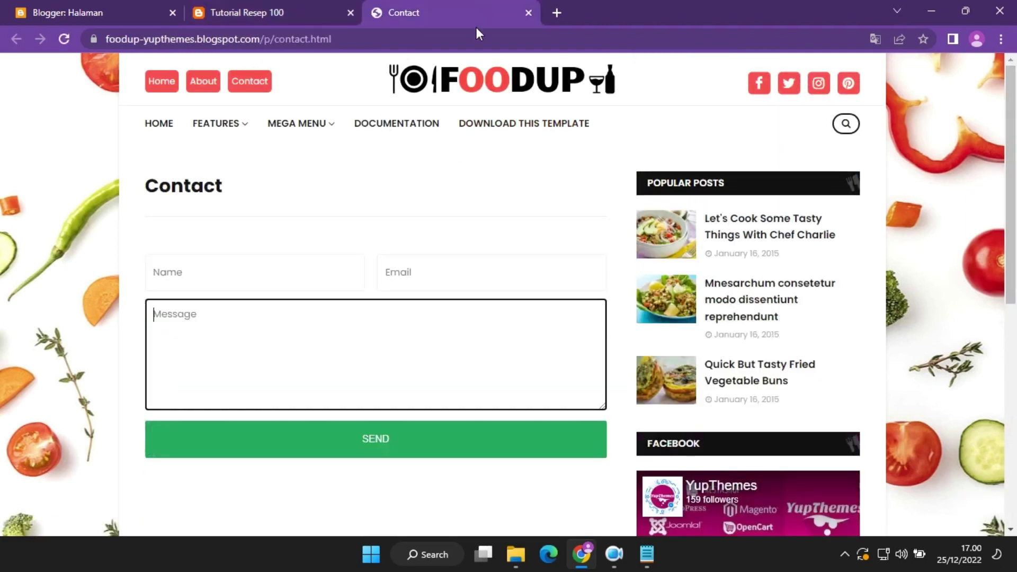
pyautogui.click(528, 13)
pyautogui.click(82, 11)
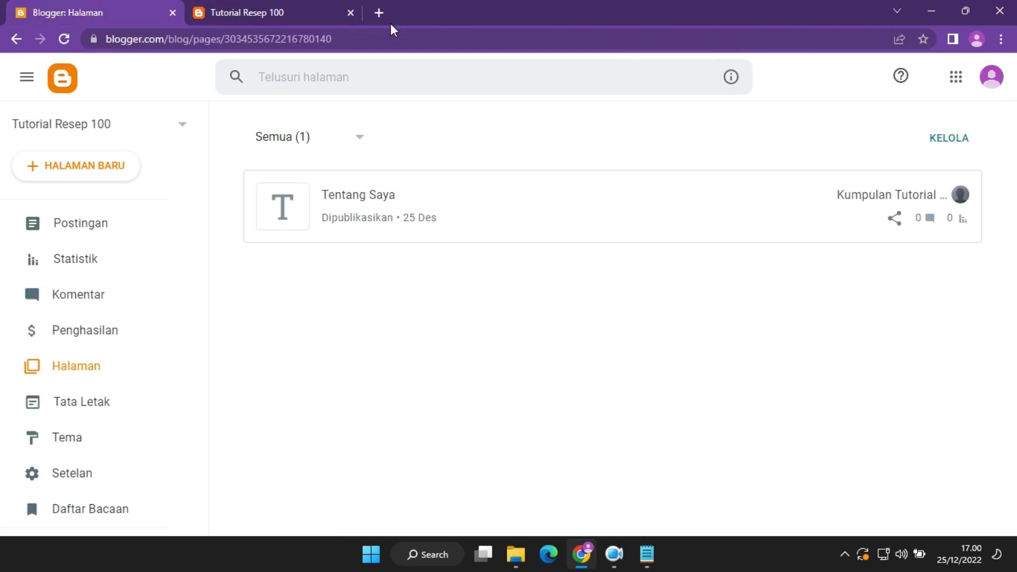
# Create a new page titled 'Kontak Saya' with an empty body, and open a blank browser tab.
pyautogui.click(100, 164)
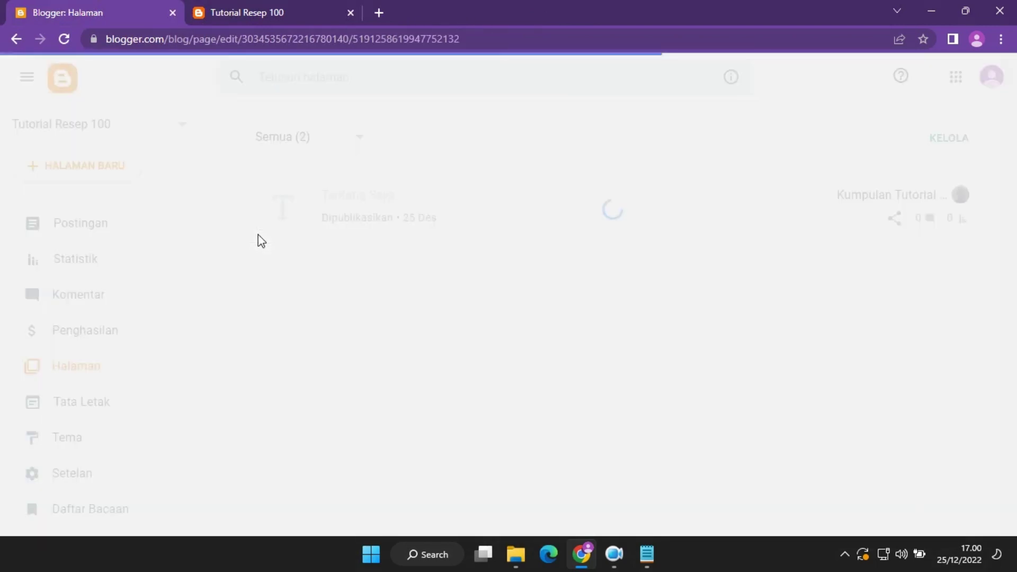
pyautogui.click(196, 139)
pyautogui.write('K')
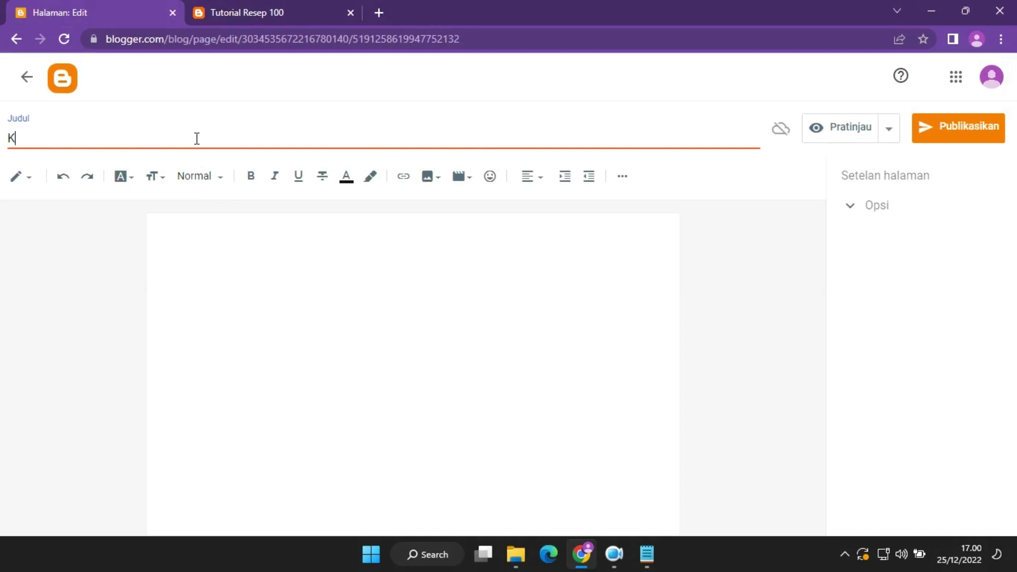
pyautogui.write('ontak Saya')
pyautogui.click(333, 272)
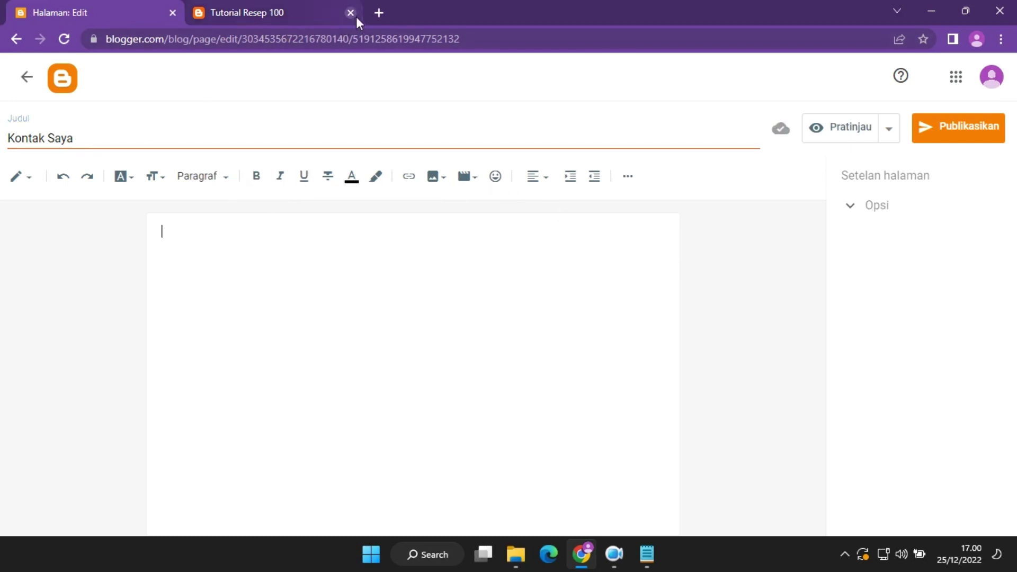
pyautogui.click(378, 12)
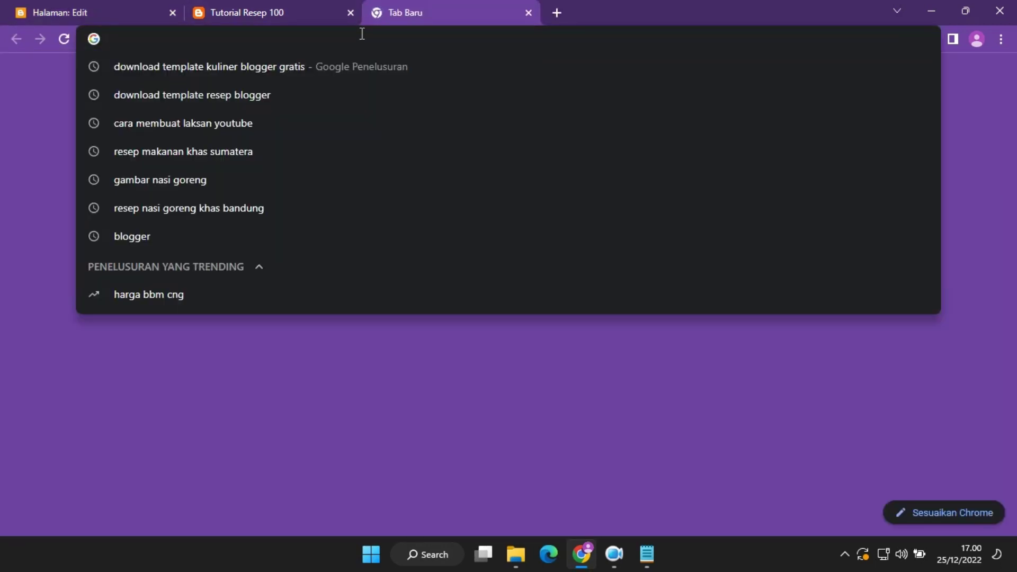
# Search 'javascript postingan blogger kontak saya' and open Dirga ID's '5 Cara Membuat Halaman Kontak di Blogger'.
pyautogui.write('javascript ')
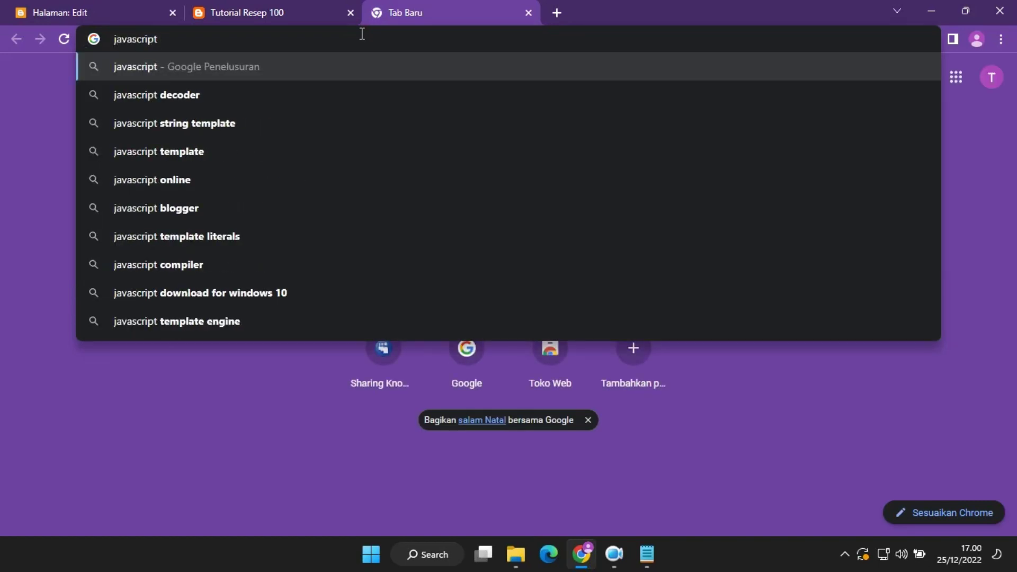
pyautogui.write('postingan b')
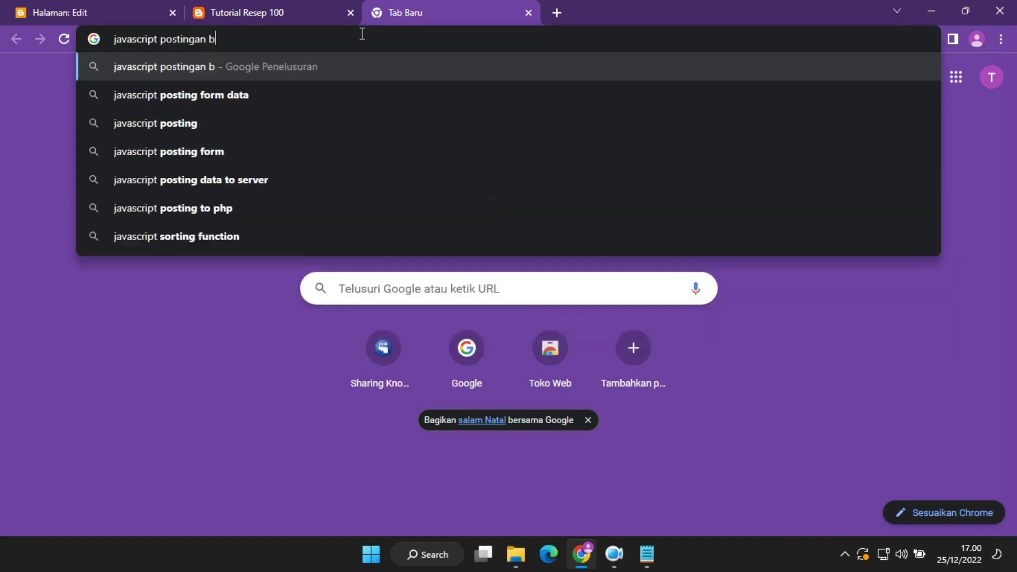
pyautogui.write('logger konta')
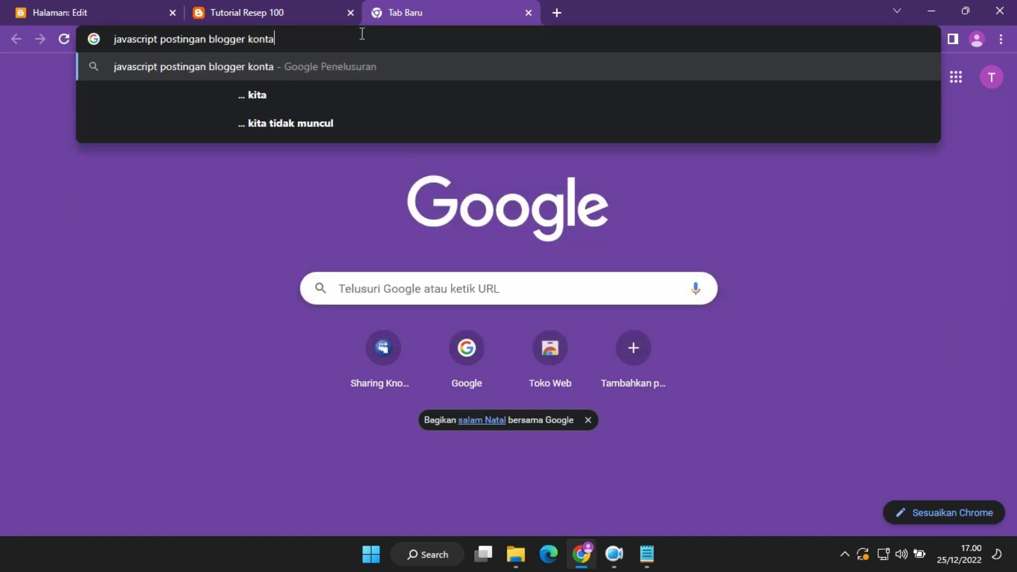
pyautogui.write('k sayay')
pyautogui.press('Return')
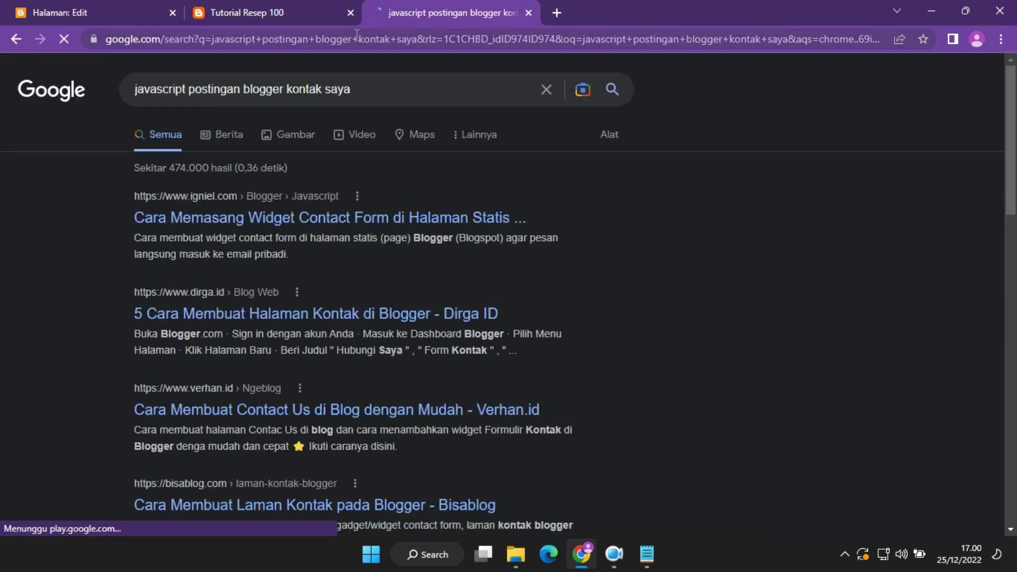
pyautogui.click(332, 325)
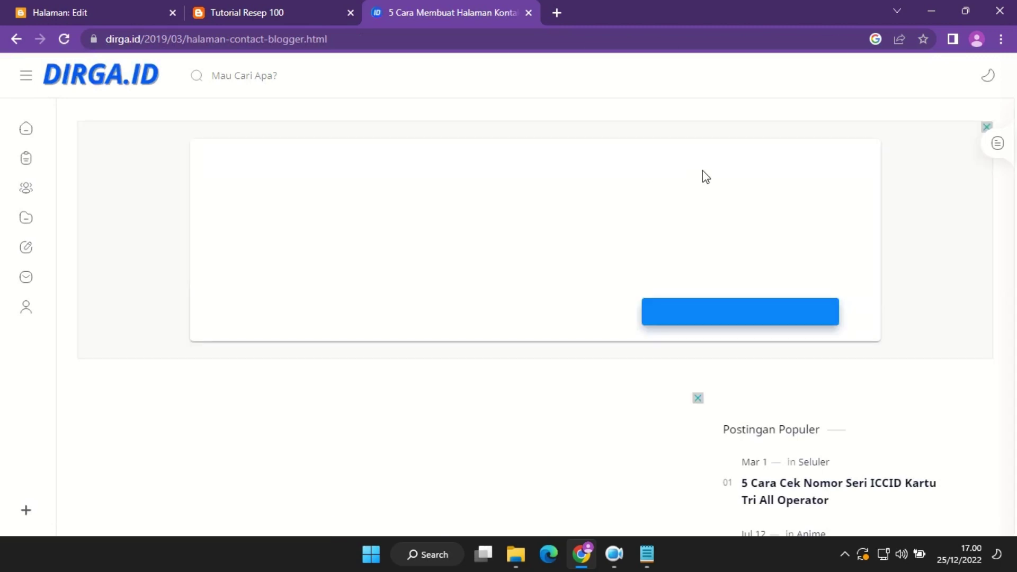
# Scroll to the VioMagz contact-form code on dirga.id, select all of it, and return to Blogger.
pyautogui.scroll(-20, 422, 275)
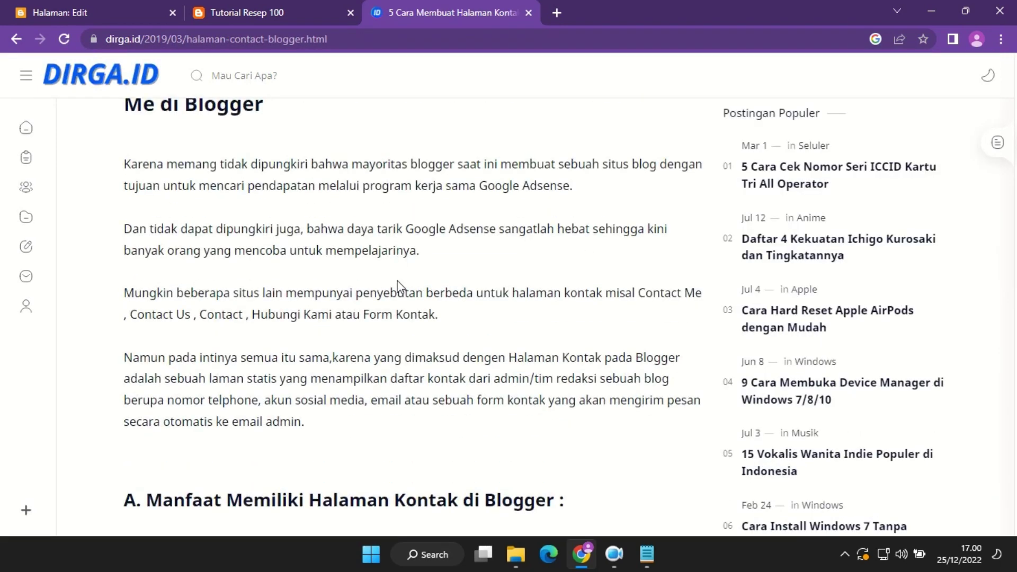
pyautogui.scroll(-10, 376, 298)
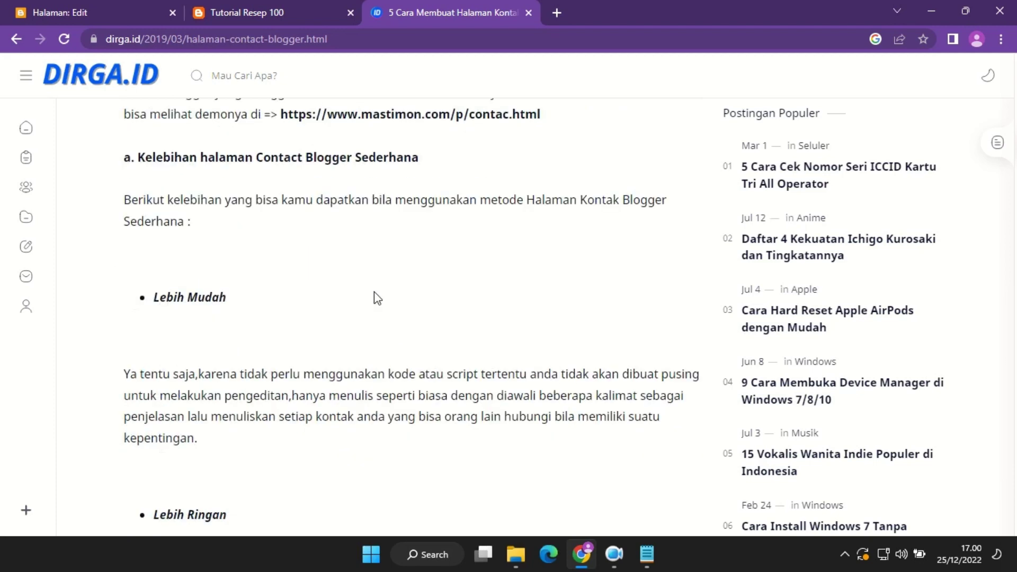
pyautogui.scroll(-15, 259, 329)
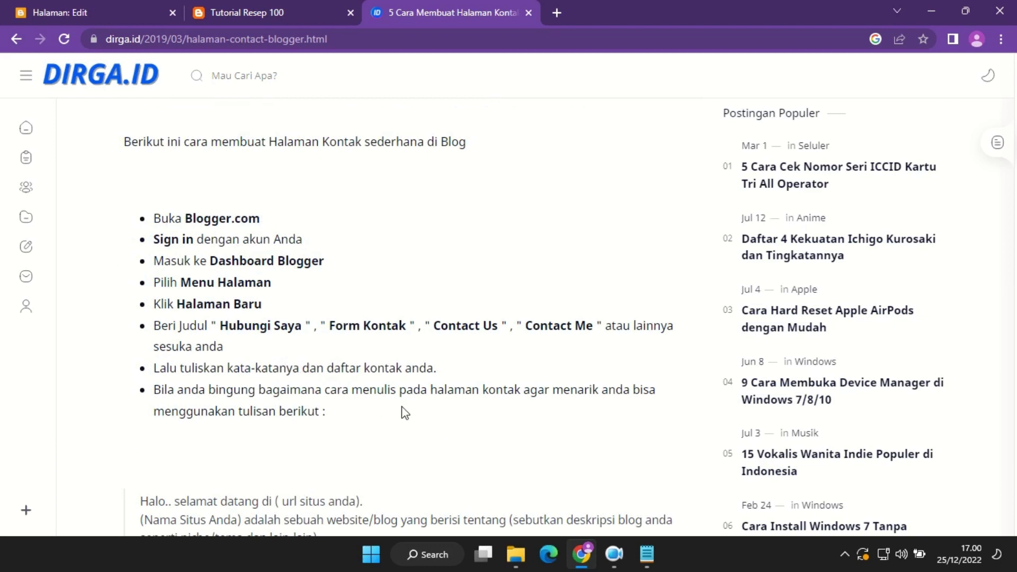
pyautogui.scroll(-10, 336, 427)
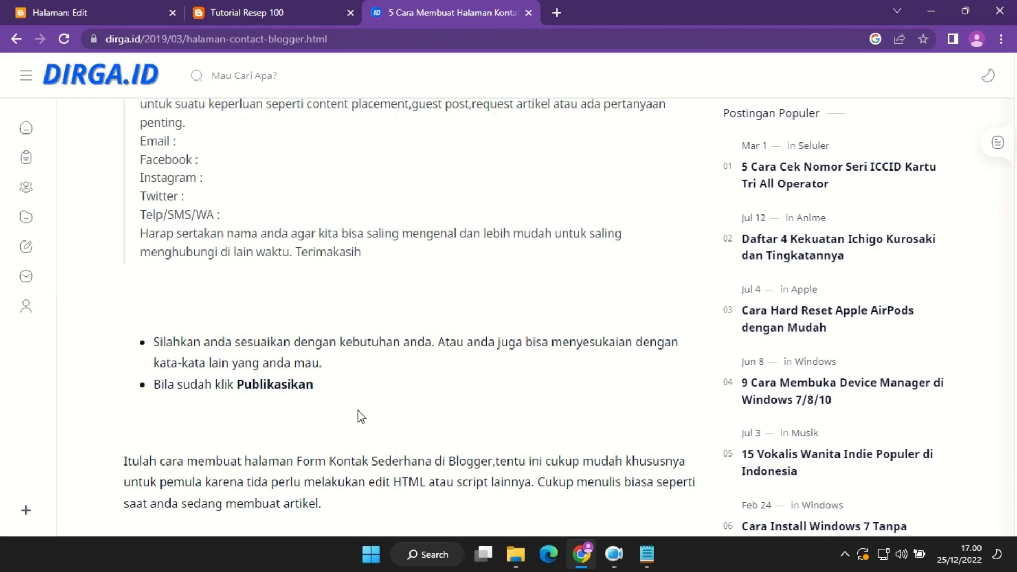
pyautogui.scroll(-5, 306, 418)
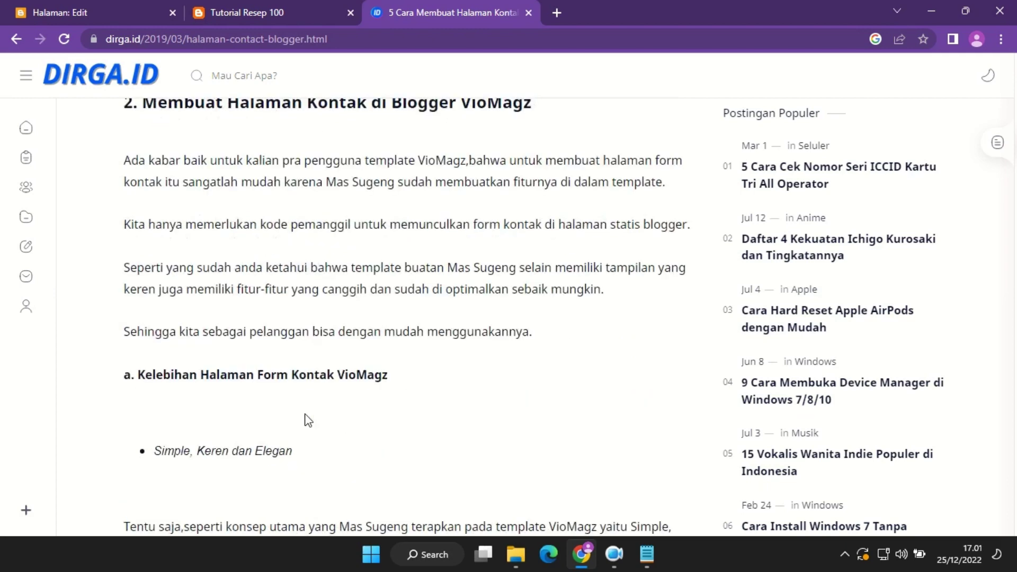
pyautogui.scroll(-10, 307, 423)
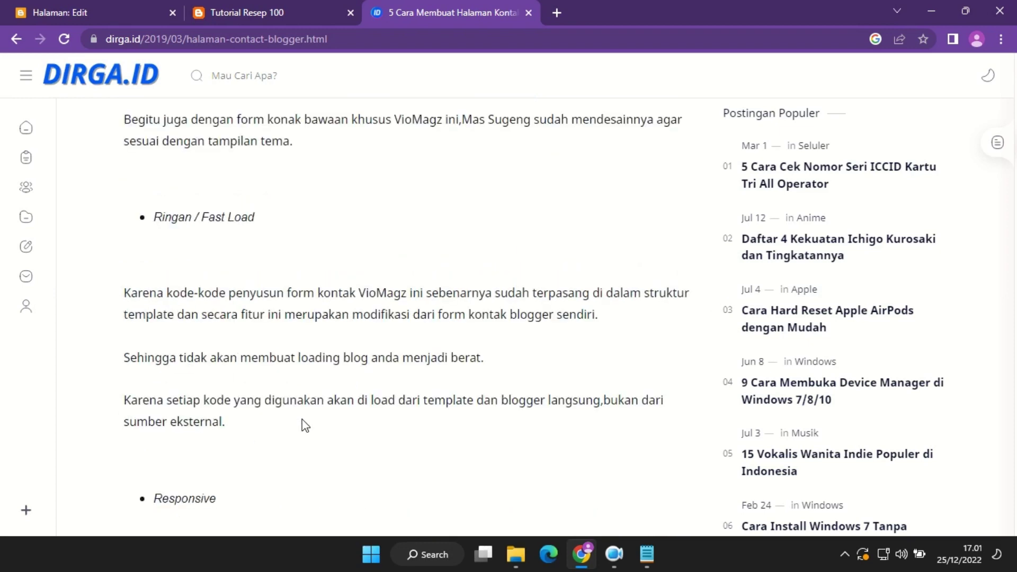
pyautogui.scroll(10, 305, 425)
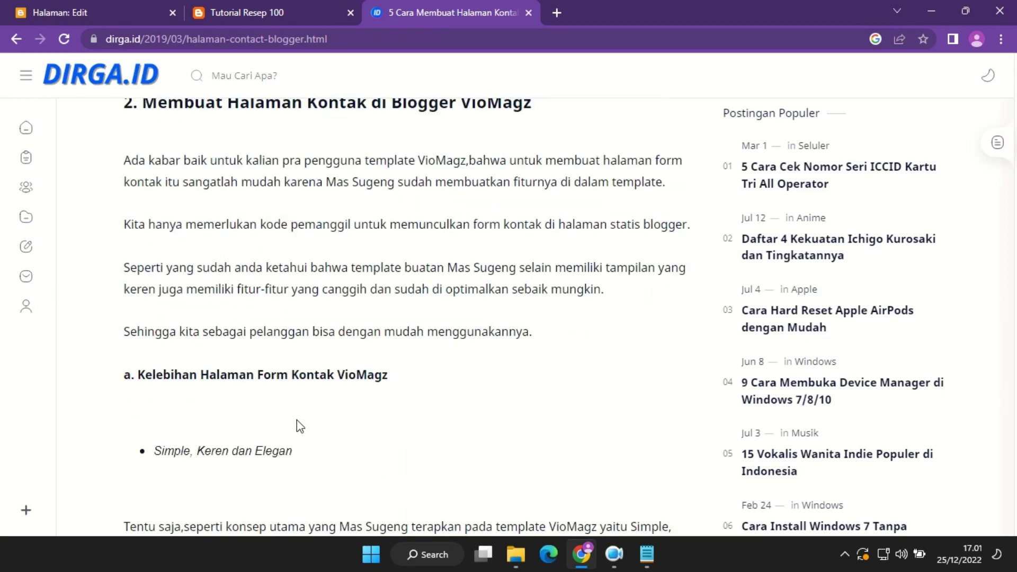
pyautogui.scroll(-10, 298, 426)
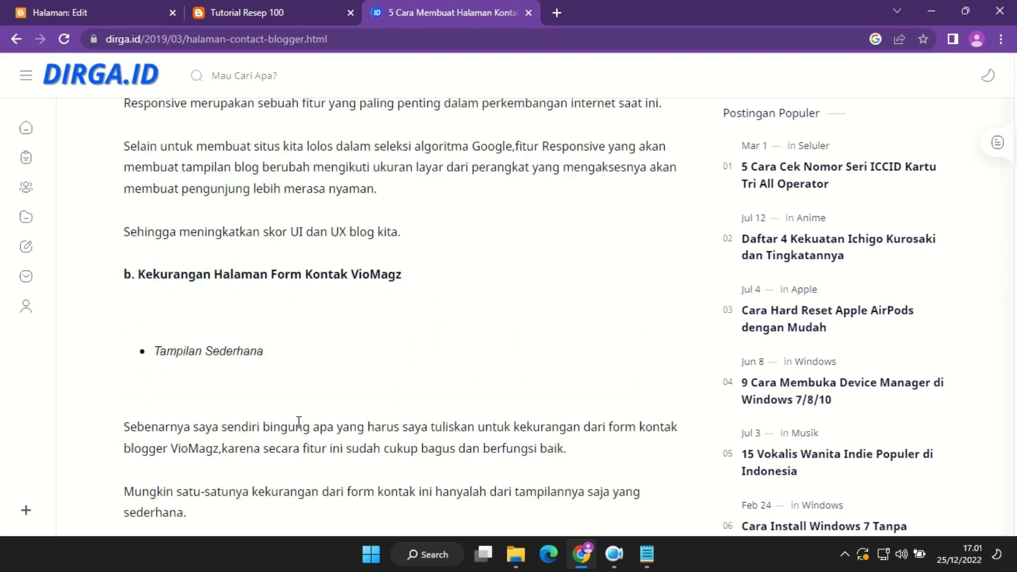
pyautogui.scroll(-8, 299, 421)
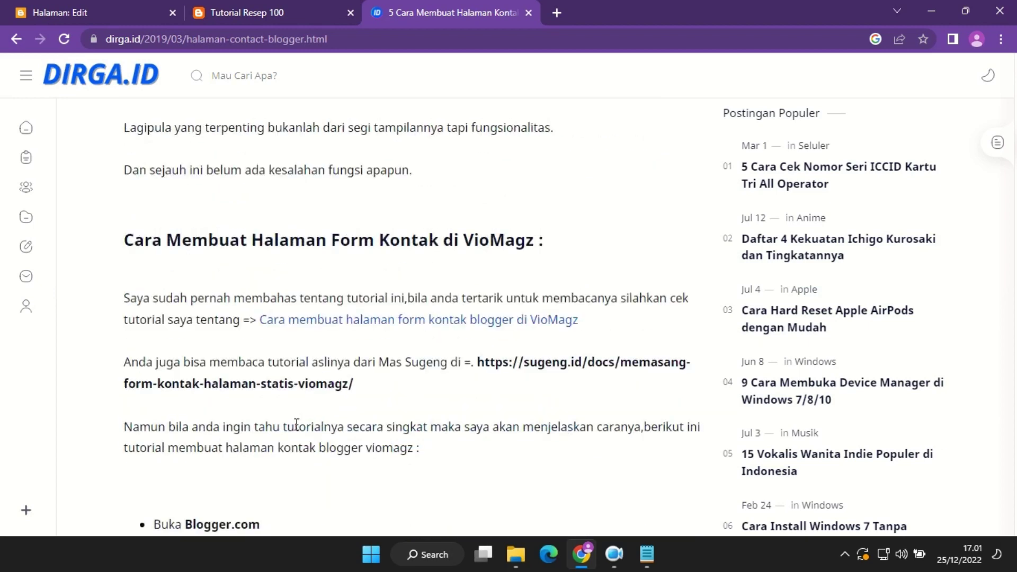
pyautogui.scroll(-8, 297, 424)
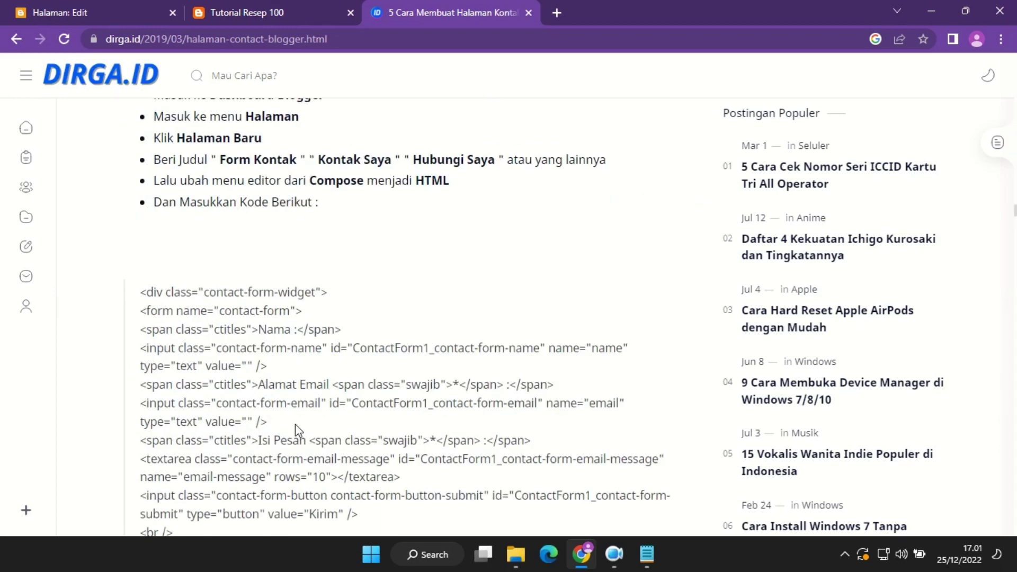
pyautogui.scroll(-8, 294, 424)
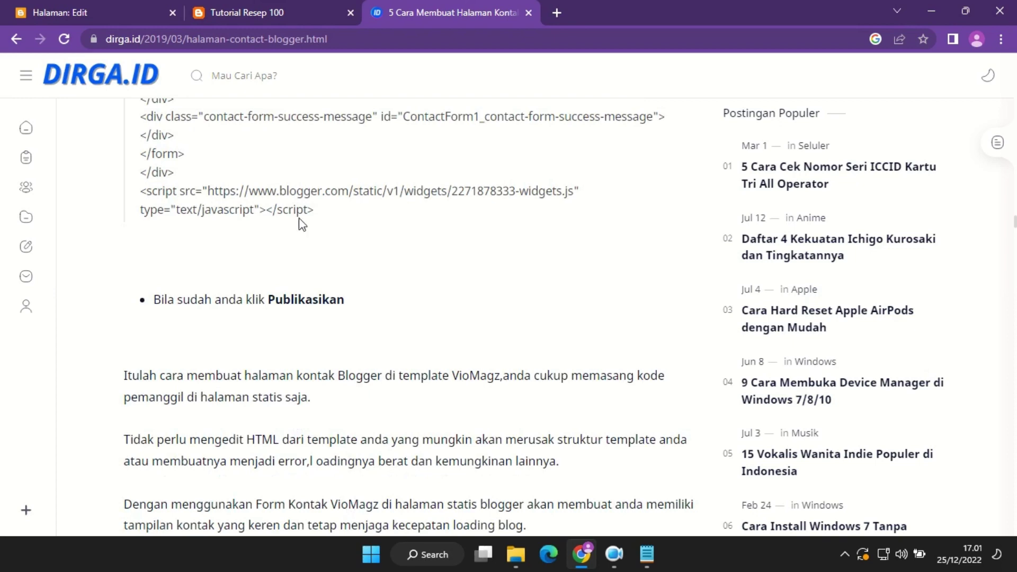
pyautogui.moveTo(298, 217); pyautogui.dragTo(128, 375)
pyautogui.hotkey('ctrl', 'c')
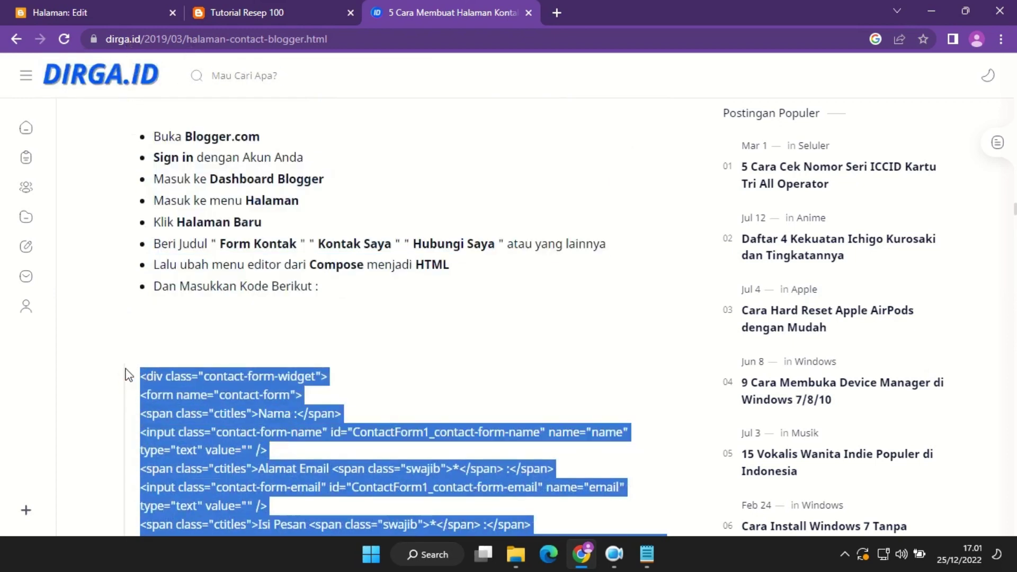
pyautogui.click(239, 11)
# In HTML view, replace the empty <p>&nbsp;</p> with the pasted contact-form code, then return to writing view.
pyautogui.click(102, 11)
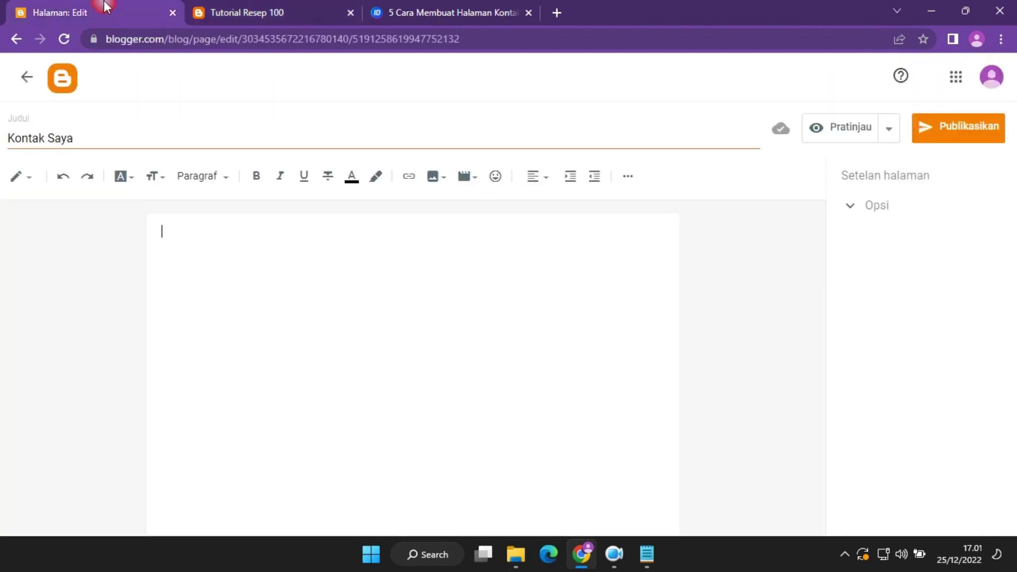
pyautogui.click(38, 186)
pyautogui.click(77, 142)
pyautogui.click(131, 213)
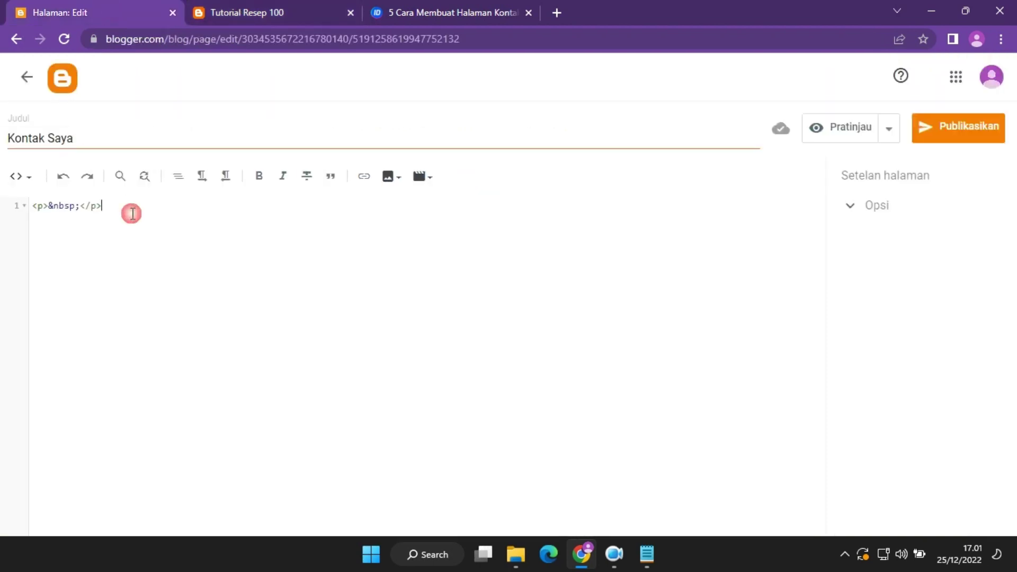
pyautogui.moveTo(125, 207); pyautogui.dragTo(34, 201)
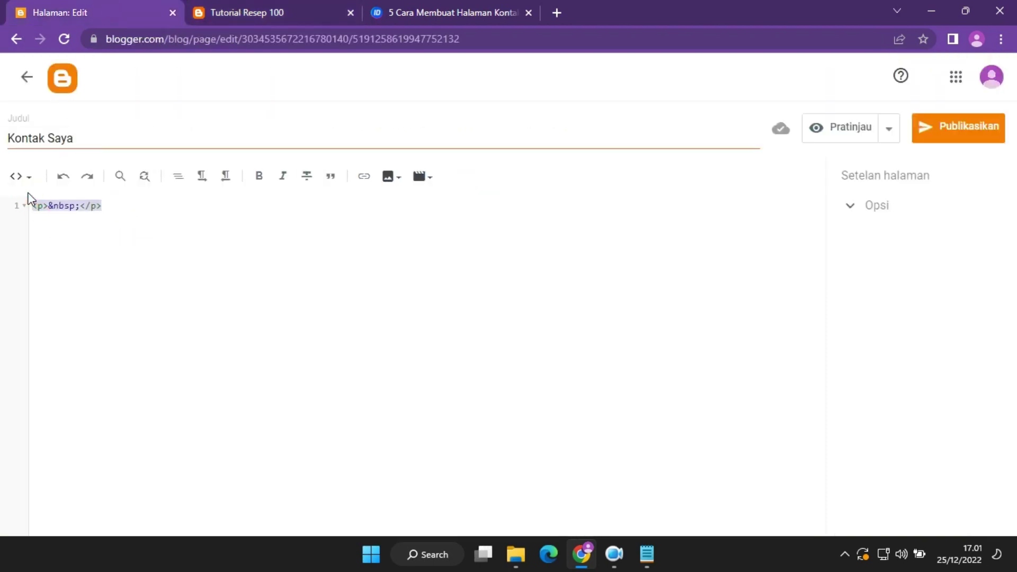
pyautogui.hotkey('ctrl', 'v')
pyautogui.click(24, 177)
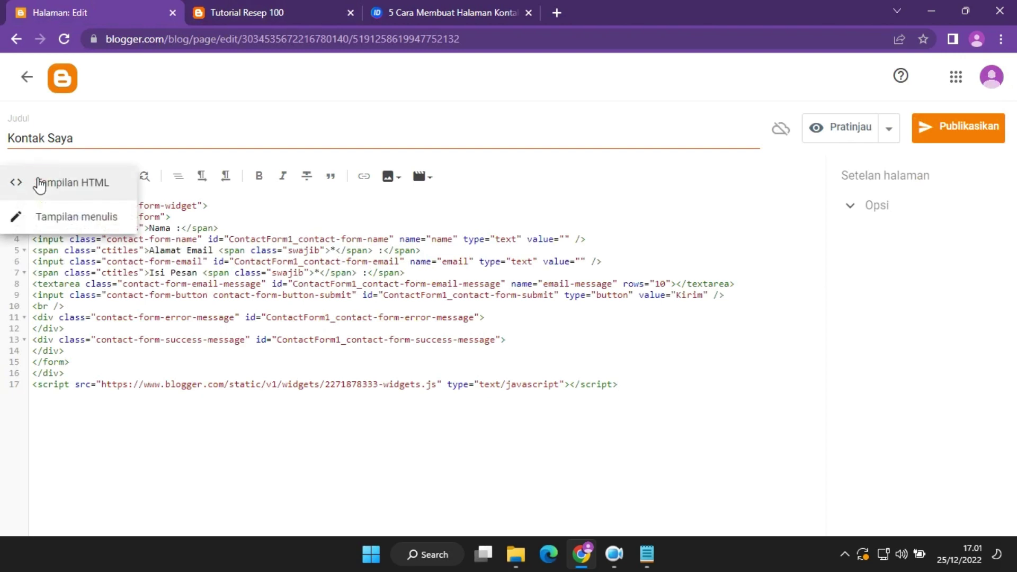
pyautogui.click(39, 215)
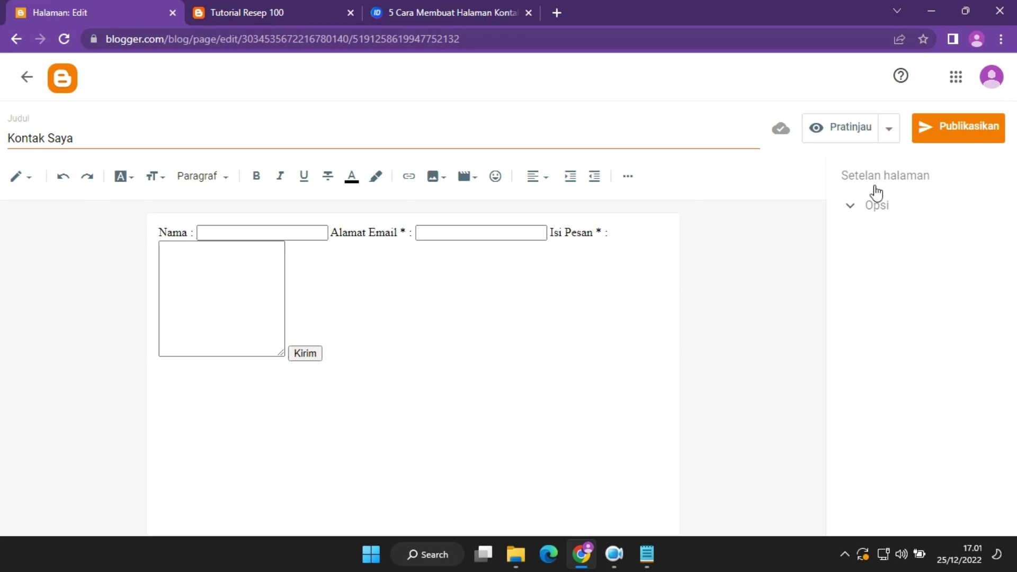
# Publish the Kontak Saya page and open it on the live blog.
pyautogui.click(944, 135)
pyautogui.click(609, 337)
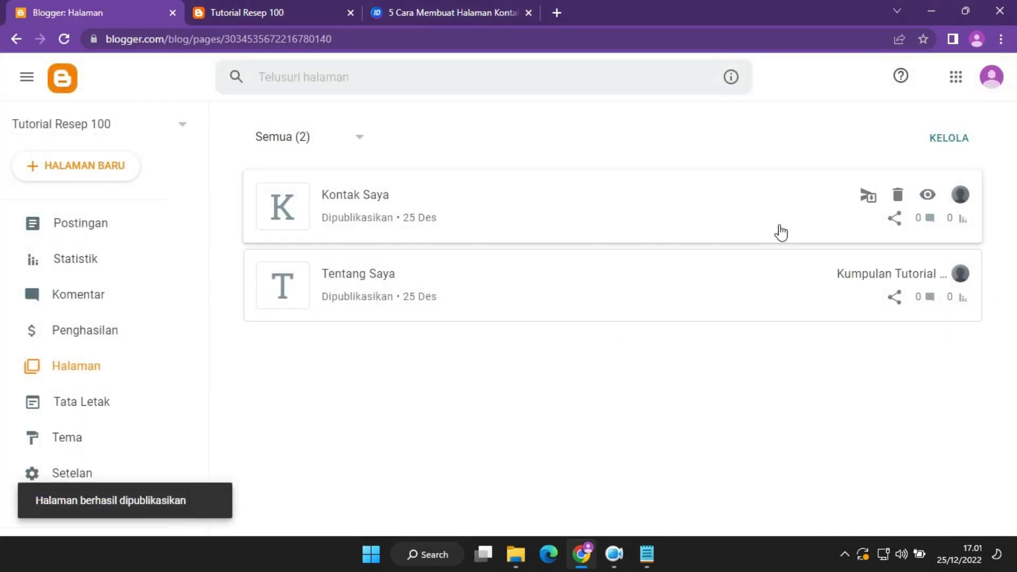
pyautogui.click(927, 195)
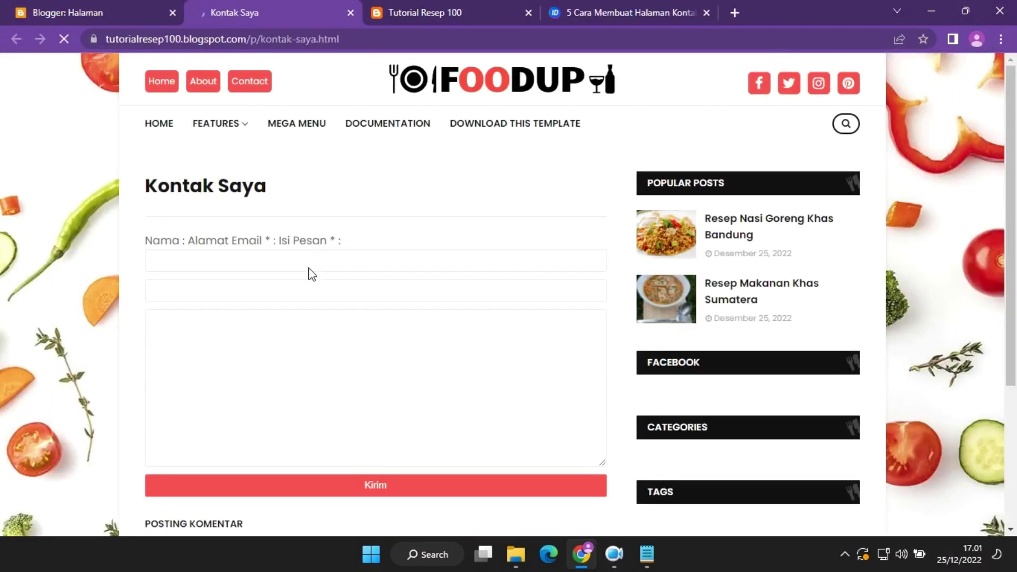
# Test the live form's Nama, Alamat Email and Isi Pesan fields, then return to Blogger's Pages list.
pyautogui.click(243, 262)
pyautogui.click(296, 243)
pyautogui.click(290, 259)
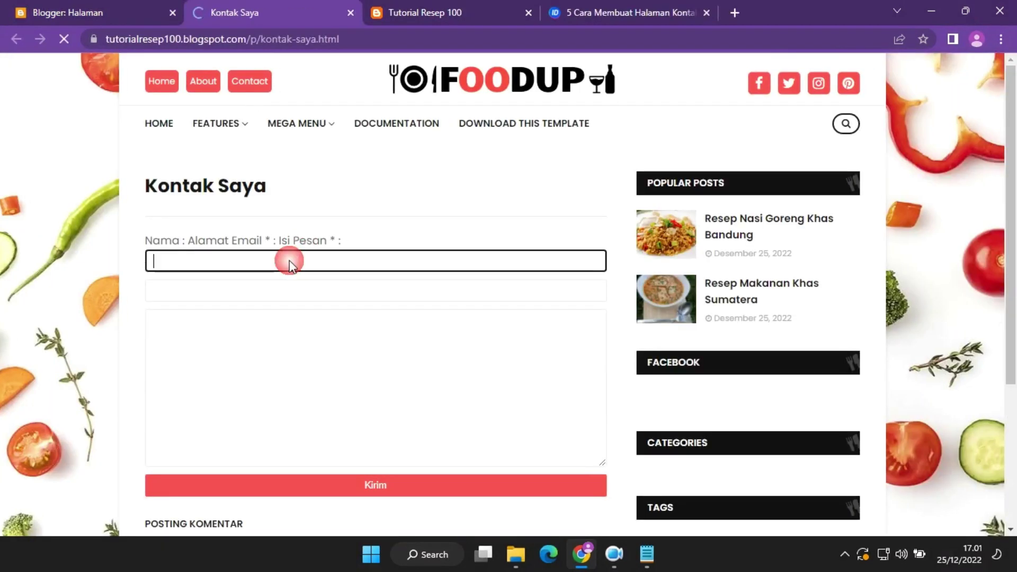
pyautogui.click(285, 289)
pyautogui.click(277, 341)
pyautogui.click(281, 277)
pyautogui.click(272, 376)
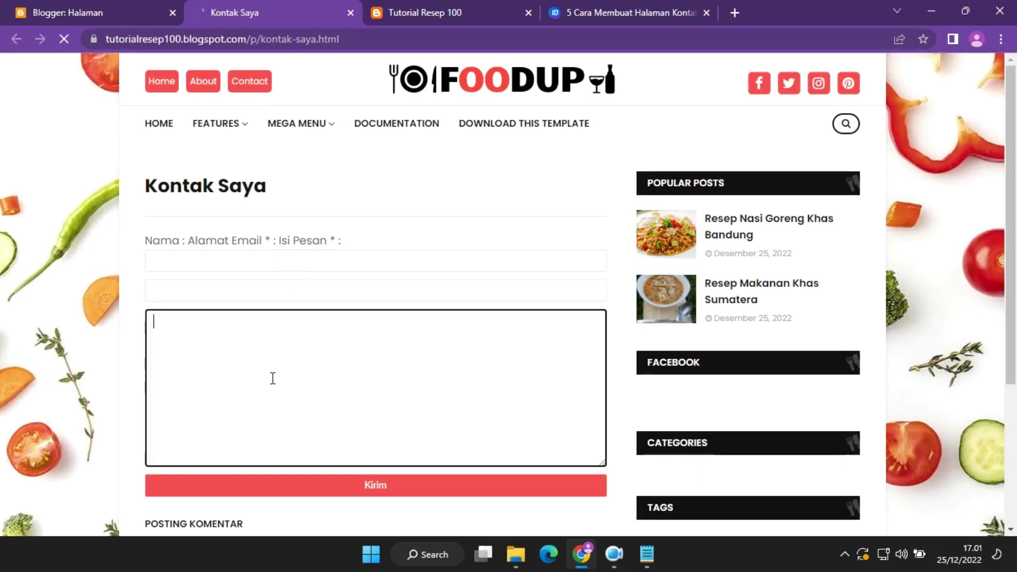
pyautogui.scroll(-4, 374, 482)
pyautogui.click(136, 12)
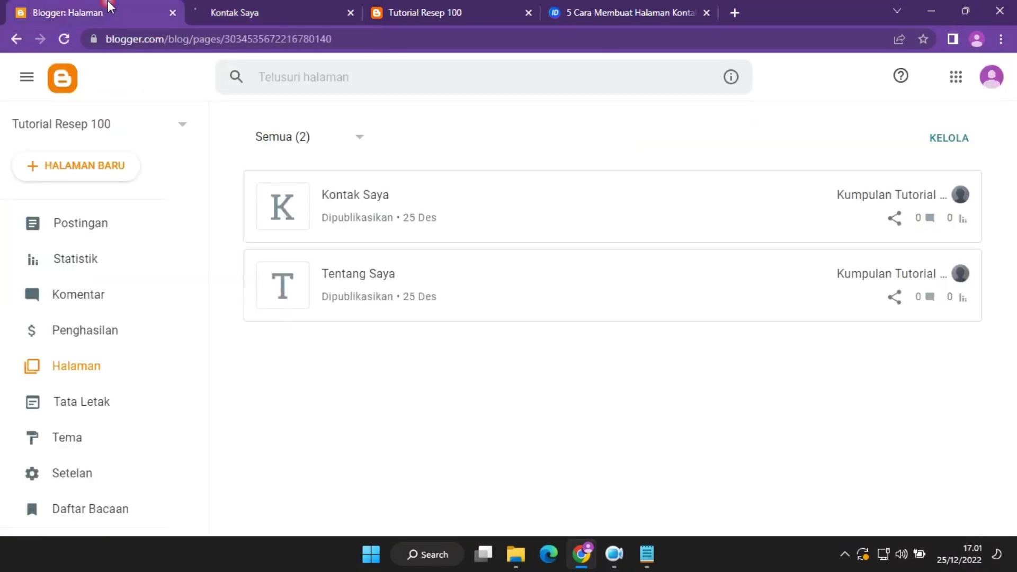
# In the Kontak Saya page's HTML, change the label 'Nama' to 'Nama Anda' and save.
pyautogui.click(369, 199)
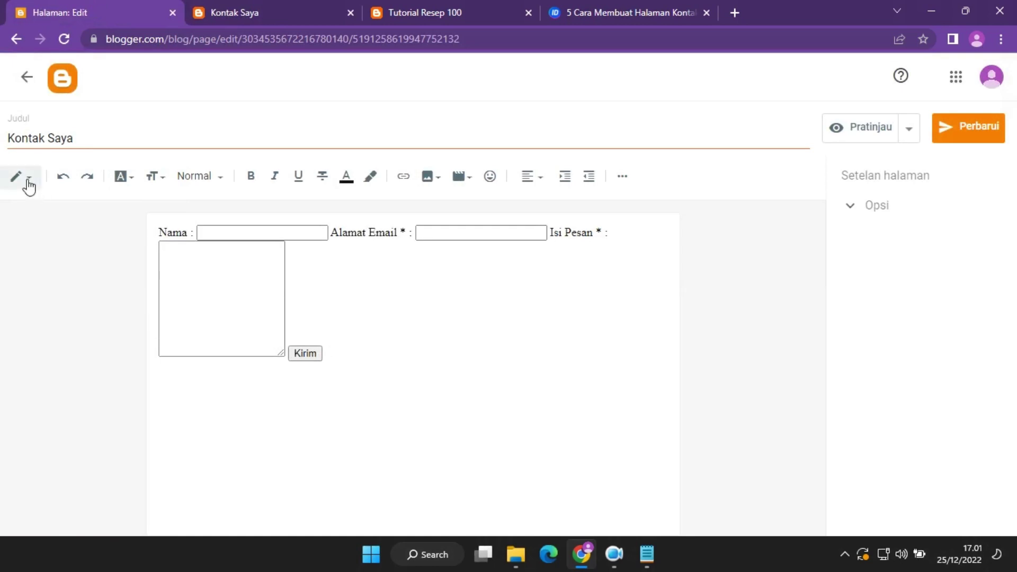
pyautogui.click(28, 179)
pyautogui.click(56, 151)
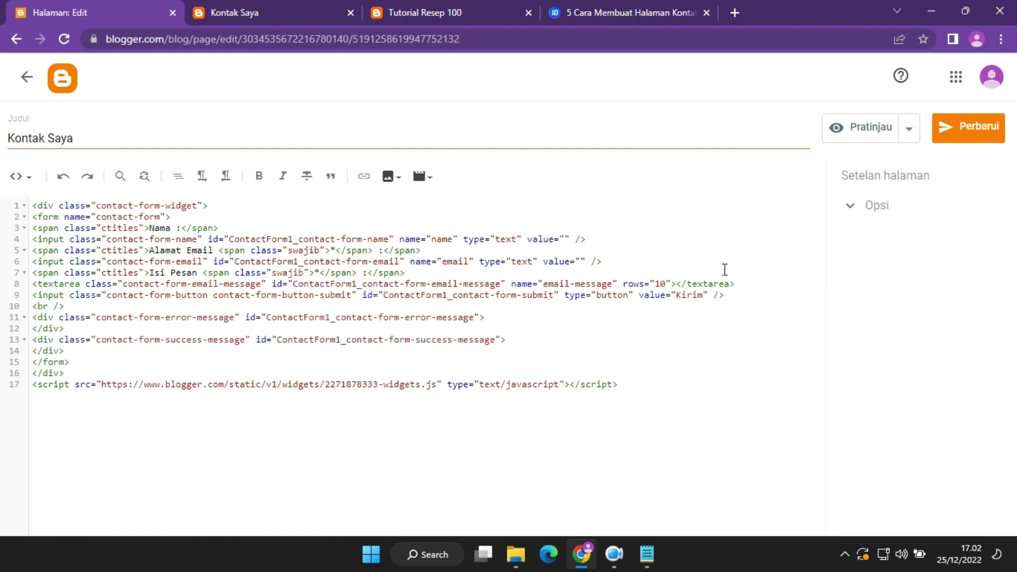
pyautogui.click(960, 131)
pyautogui.click(175, 227)
pyautogui.write('Anda')
pyautogui.click(980, 125)
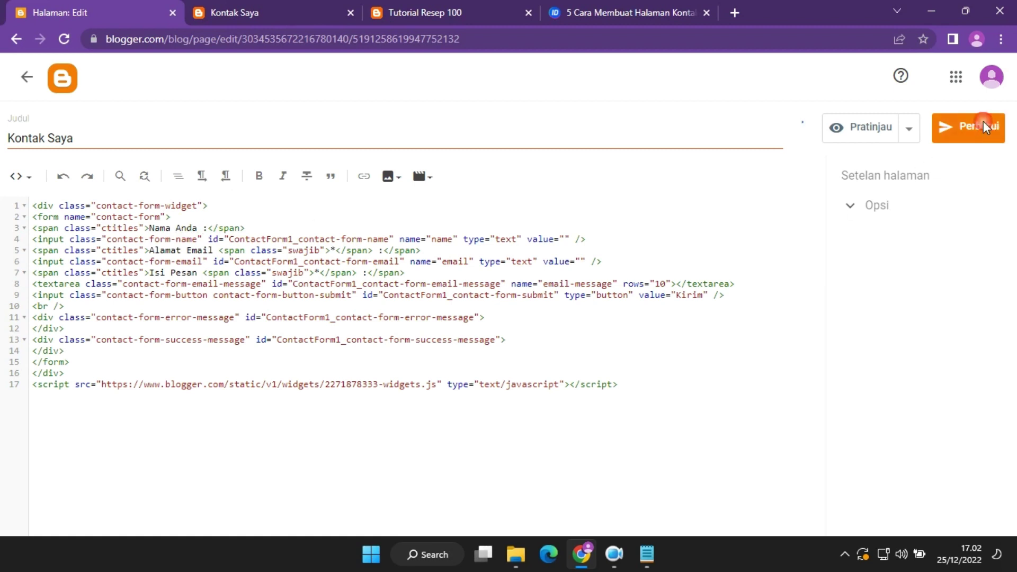
# Reload the live contact page to confirm 'Nama Anda :', then go back to the Pages list.
pyautogui.click(292, 1)
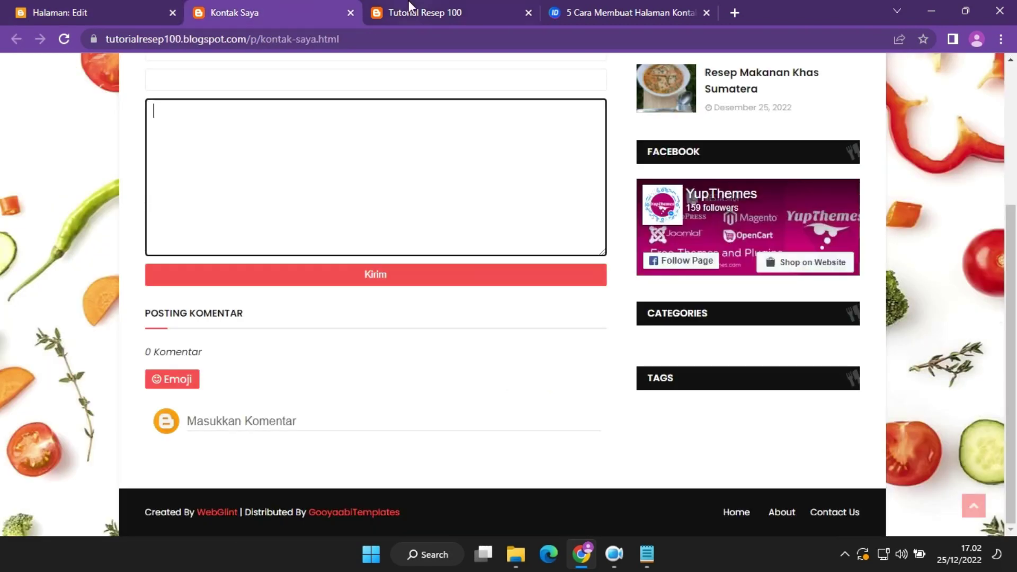
pyautogui.scroll(5, 183, 161)
pyautogui.click(64, 39)
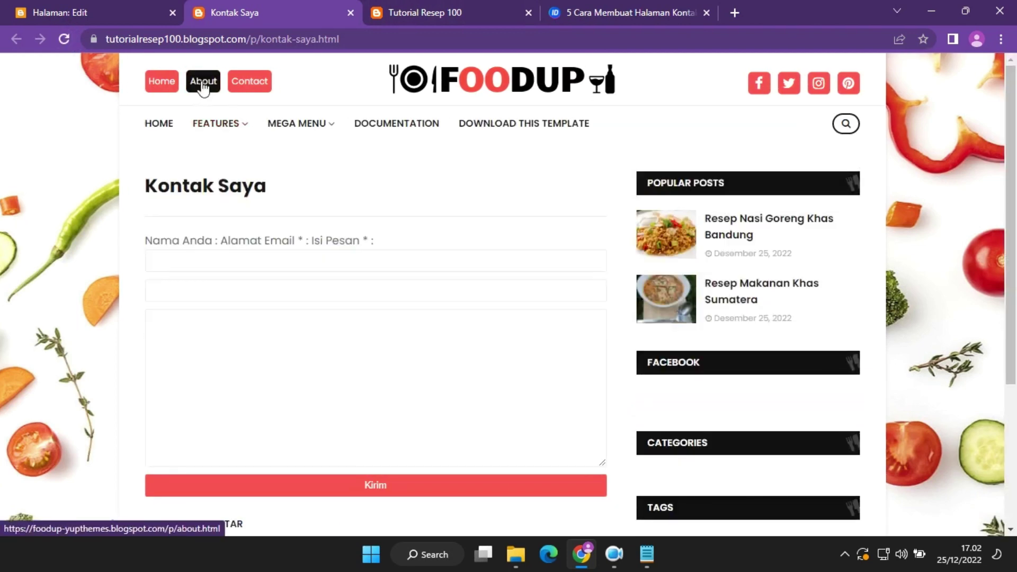
pyautogui.click(85, 1)
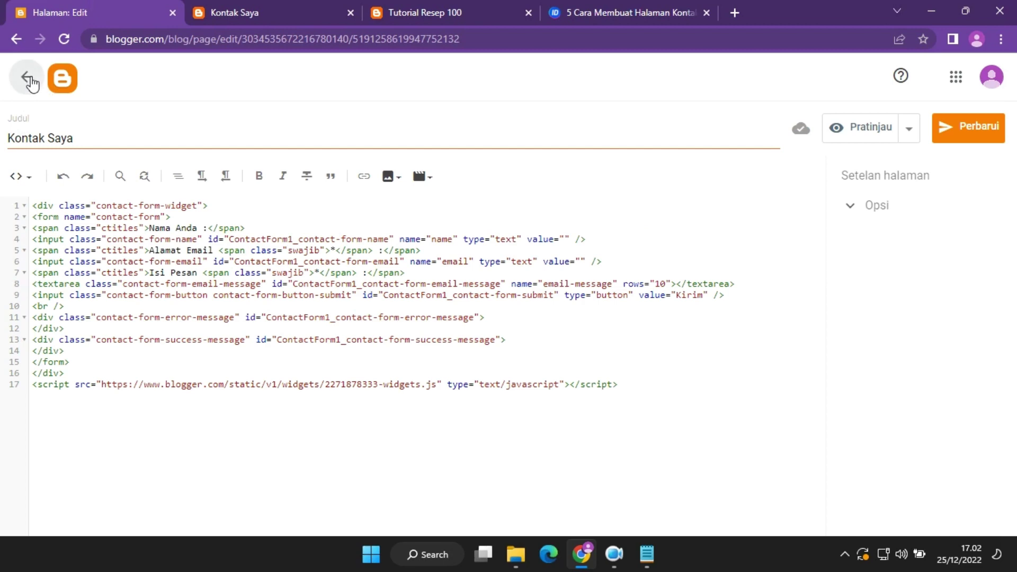
pyautogui.click(27, 76)
pyautogui.click(224, 6)
# Open the Top Navigation link list in Tata Letak, checking where the blog's header links lead.
pyautogui.click(96, 13)
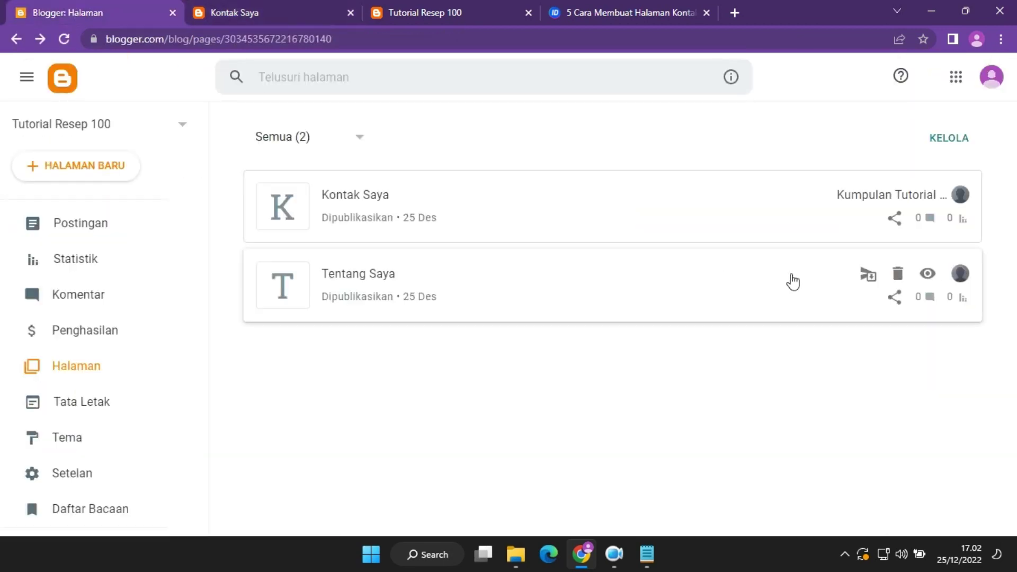
pyautogui.click(927, 273)
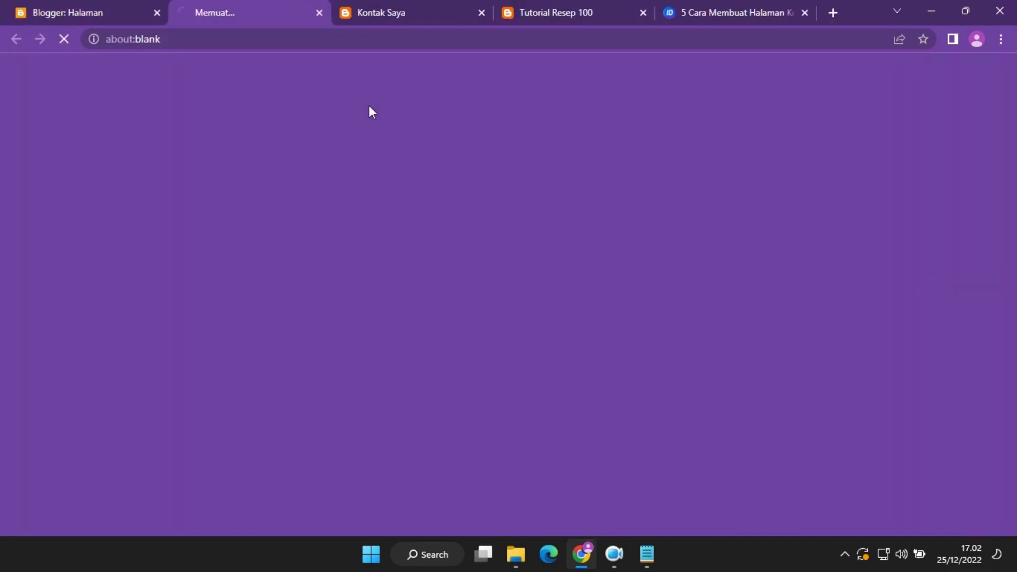
pyautogui.click(571, 7)
pyautogui.click(111, 1)
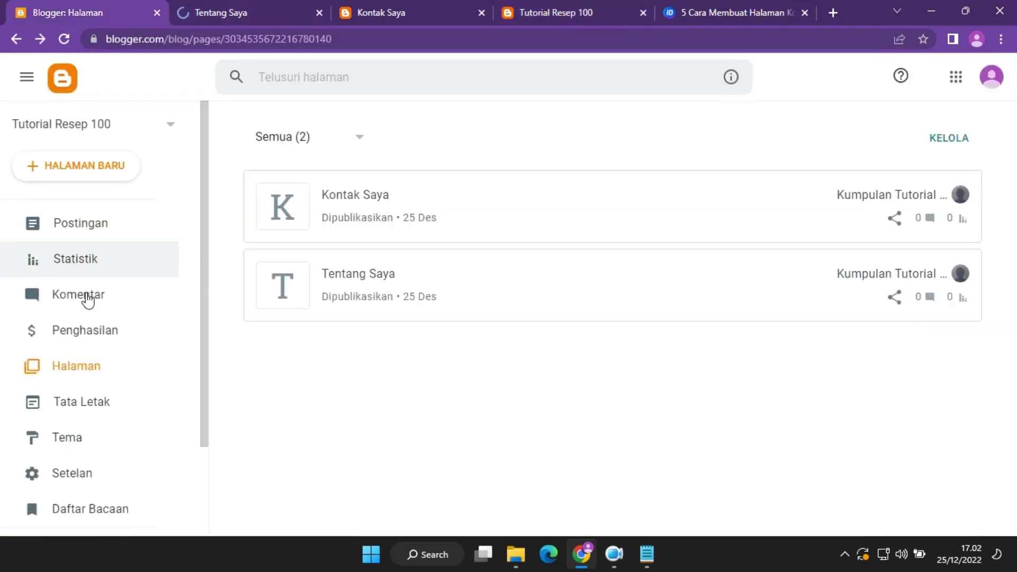
pyautogui.click(90, 411)
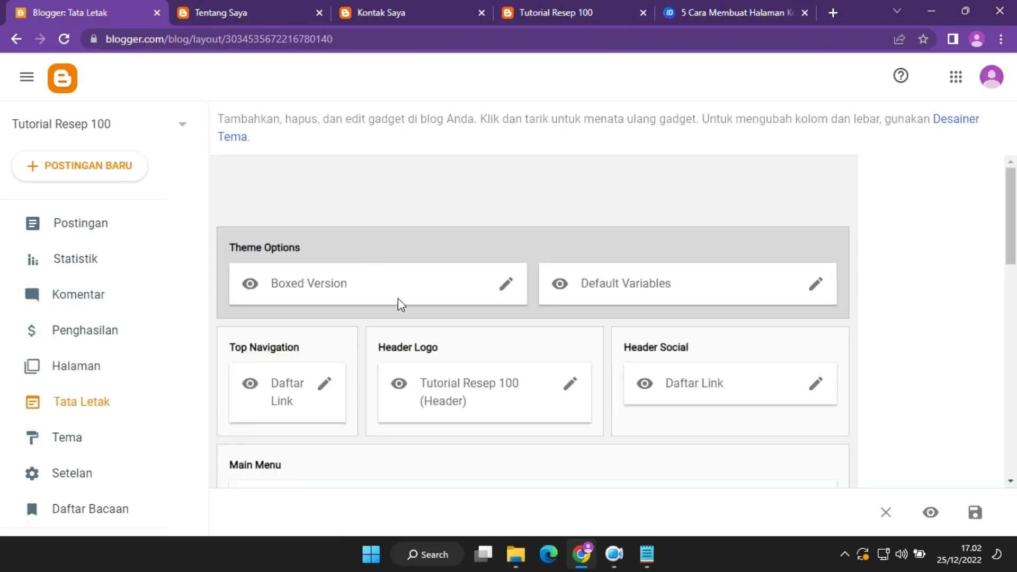
pyautogui.click(325, 385)
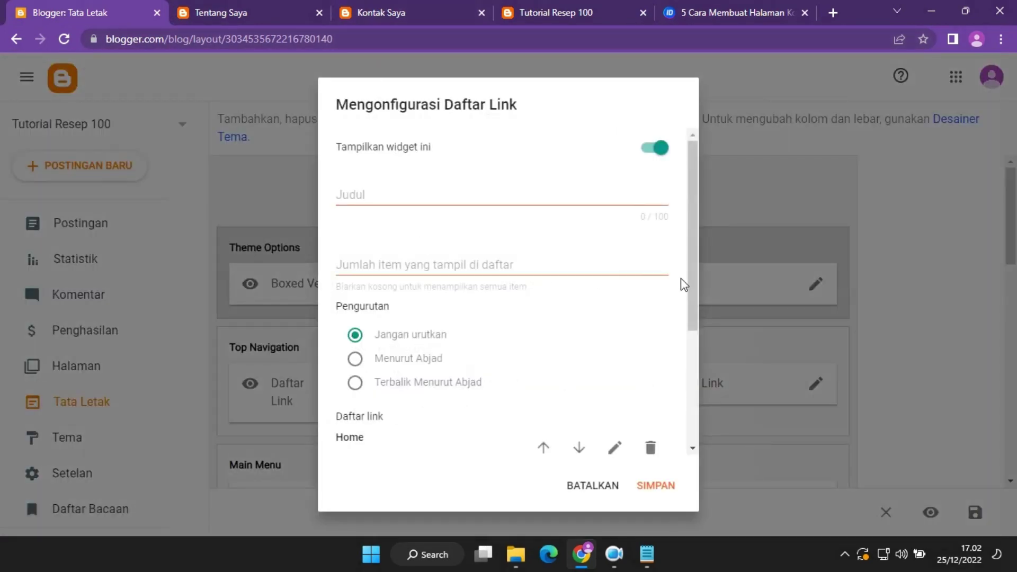
pyautogui.scroll(-3, 681, 278)
pyautogui.click(523, 9)
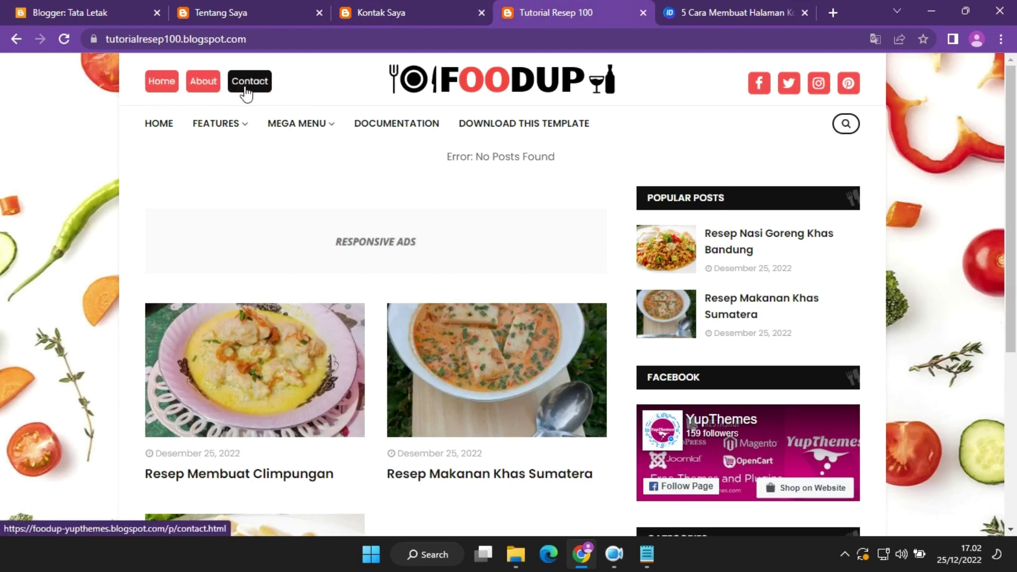
pyautogui.click(159, 87)
pyautogui.click(69, 12)
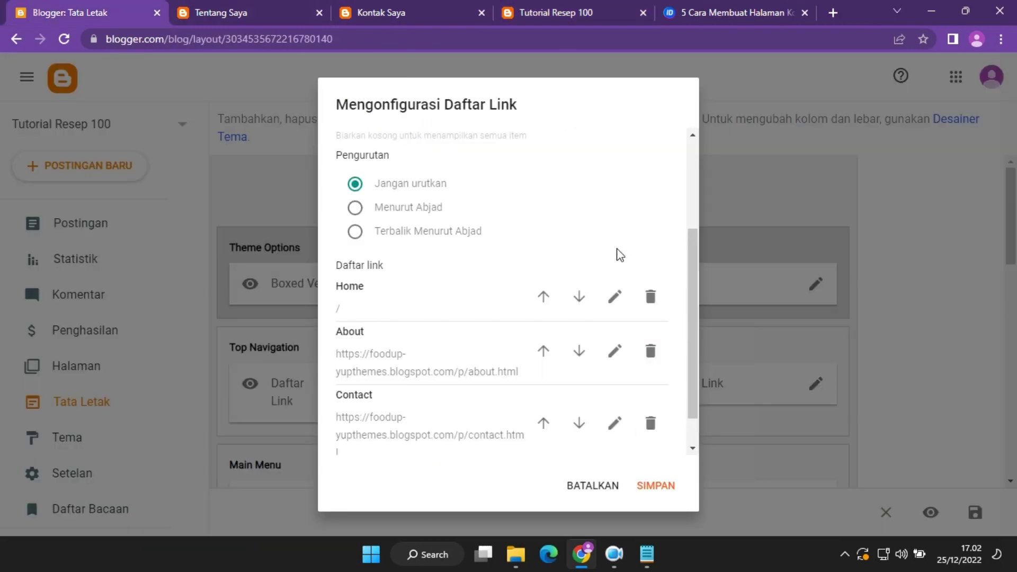
pyautogui.moveTo(690, 279); pyautogui.dragTo(702, 347)
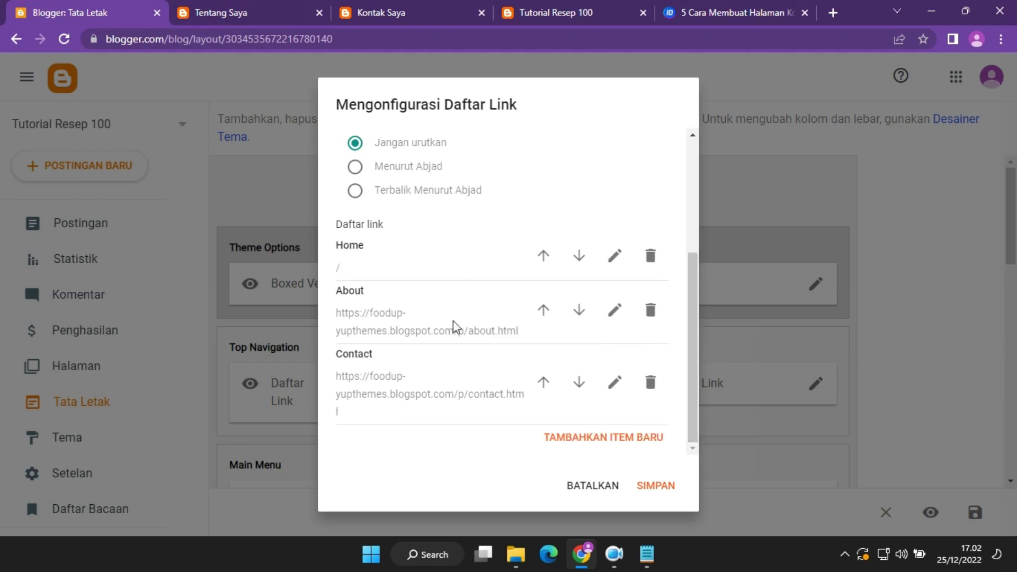
# Rename the About link to Tentang Saya and point it to the Tentang Saya page address.
pyautogui.click(614, 310)
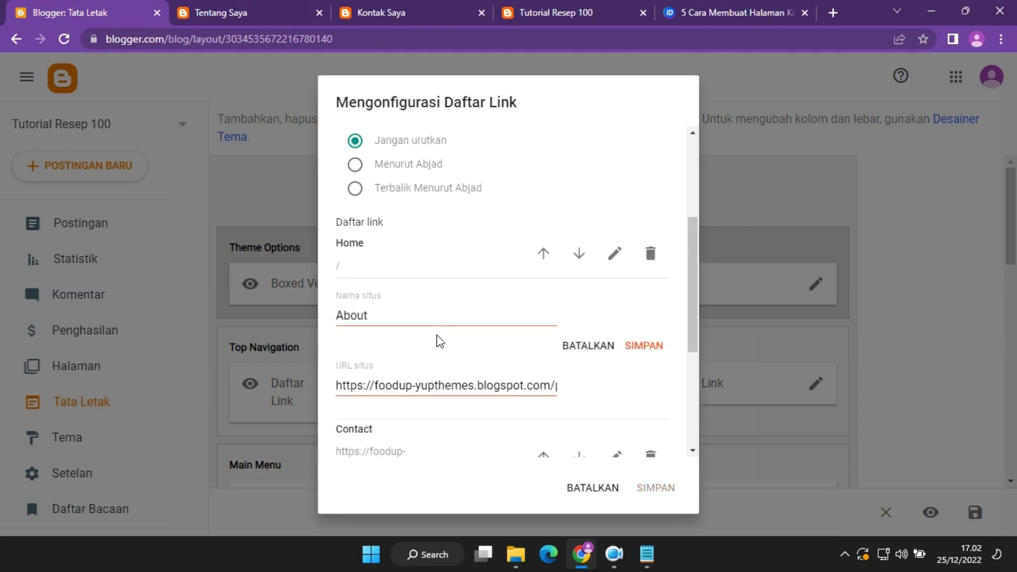
pyautogui.moveTo(392, 321); pyautogui.dragTo(293, 325)
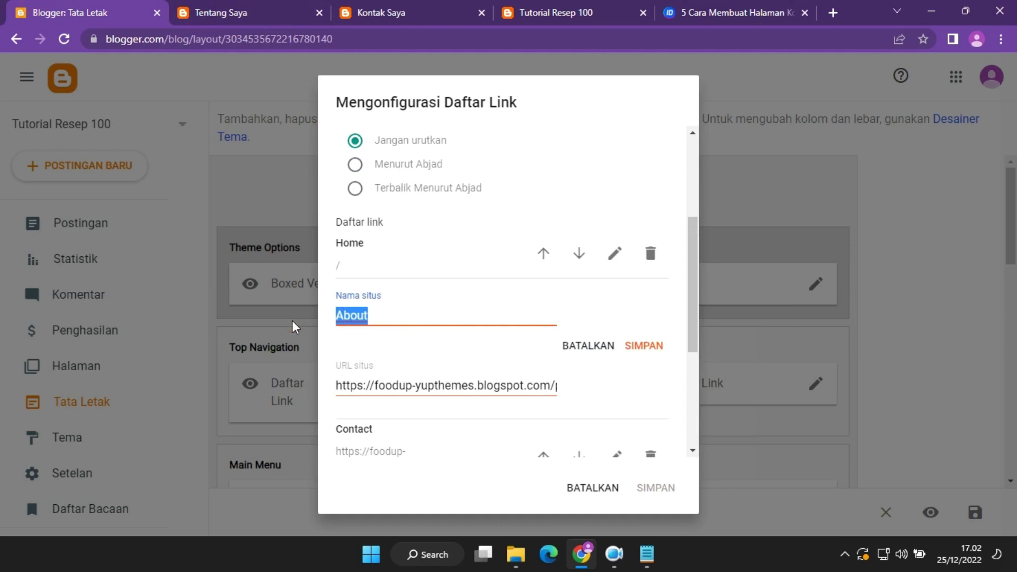
pyautogui.write('Tentang Saya')
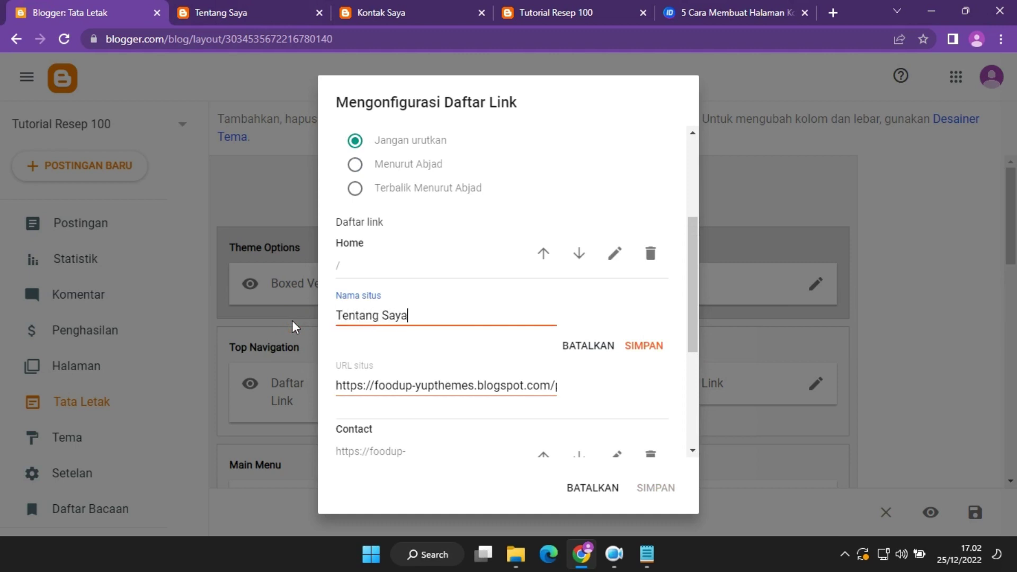
pyautogui.click(187, 4)
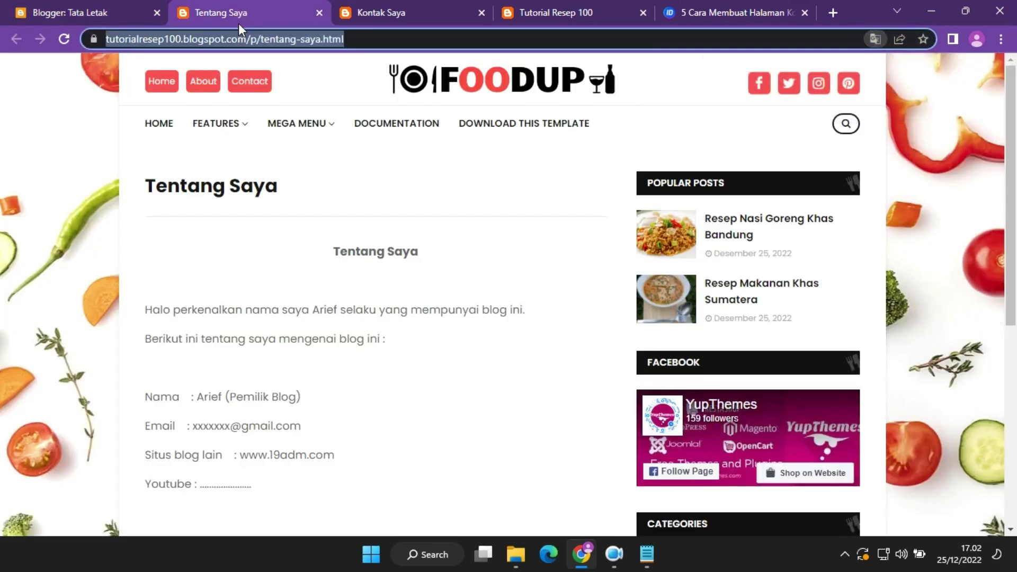
pyautogui.click(254, 39)
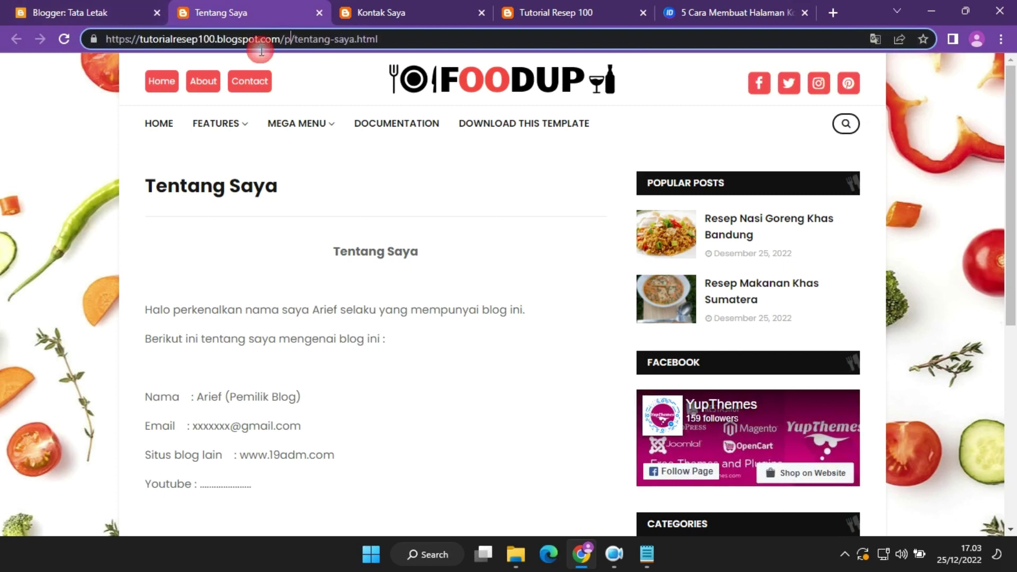
pyautogui.click(79, 11)
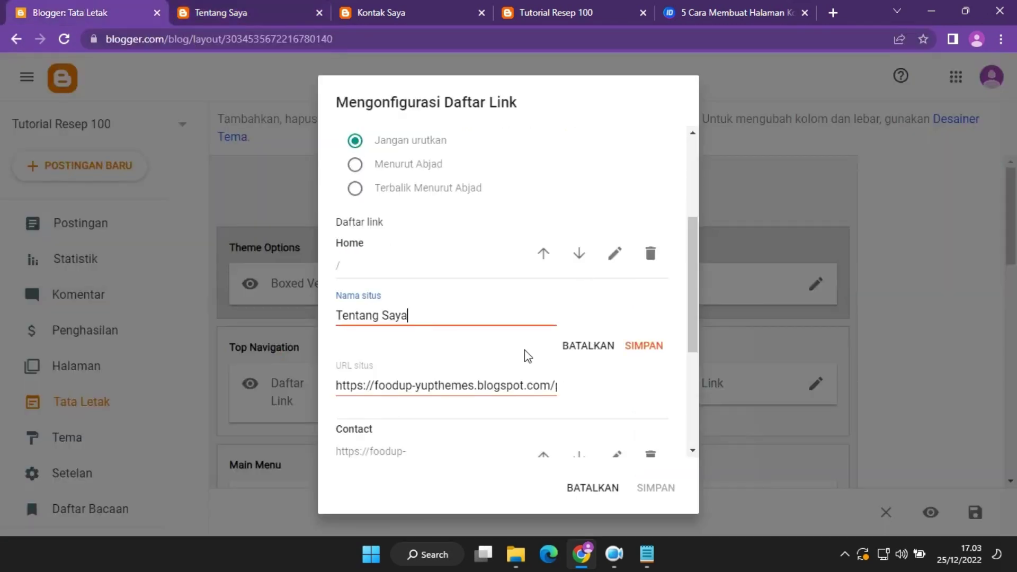
pyautogui.click(464, 385)
pyautogui.hotkey('ctrl', 'a')
pyautogui.write('https://tutorialresep100.blogspot.com/p/tentang-saya.html')
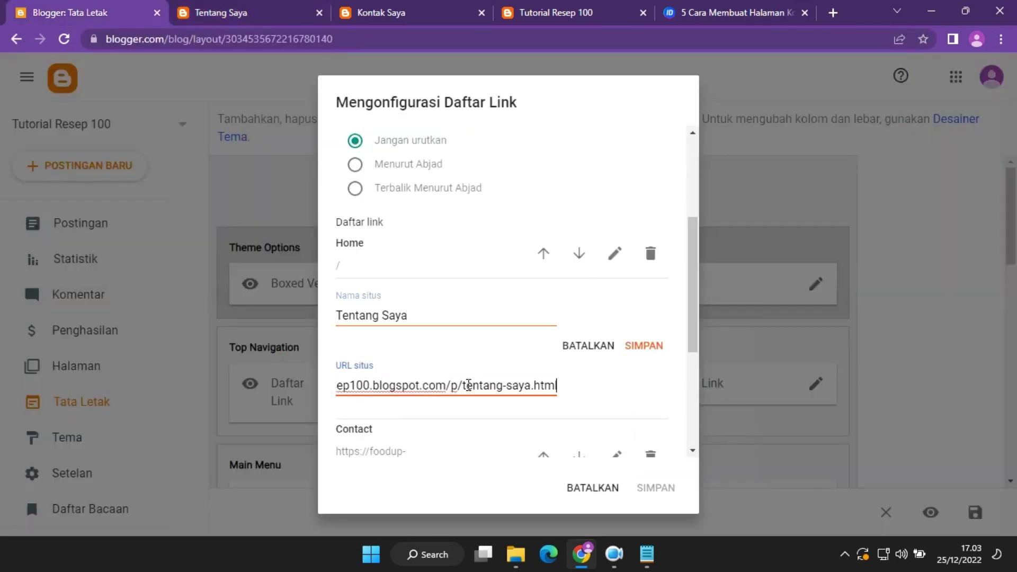
pyautogui.click(650, 348)
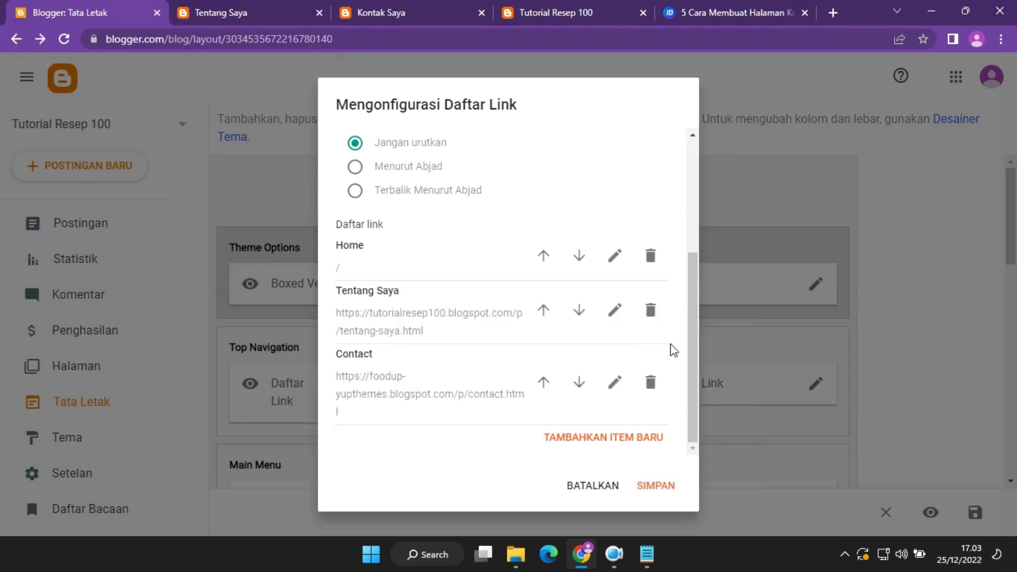
# Rename Contact to Kontak Saya with the Kontak Saya page address, and save the link list.
pyautogui.click(616, 385)
pyautogui.doubleClick(404, 388)
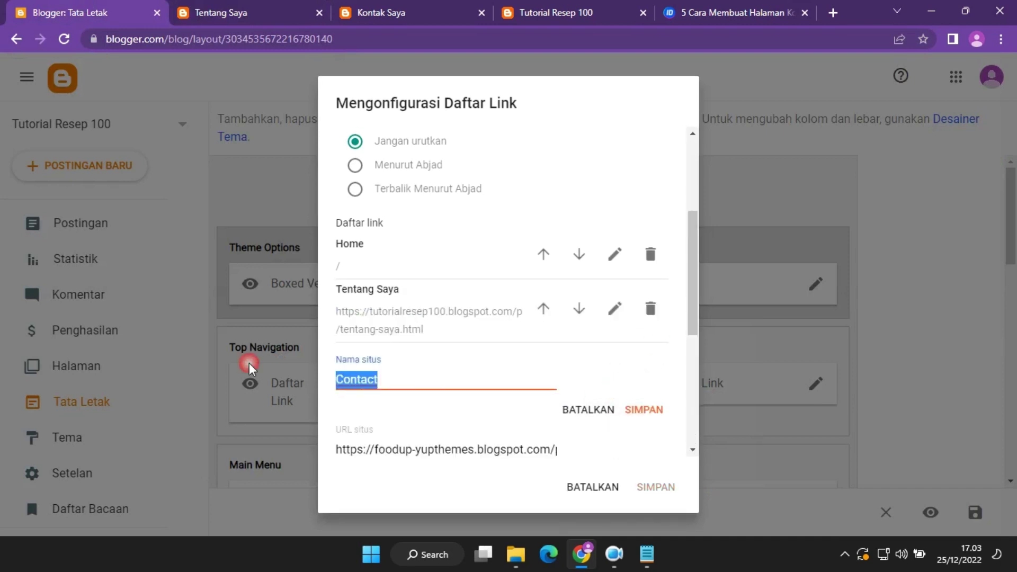
pyautogui.write('K')
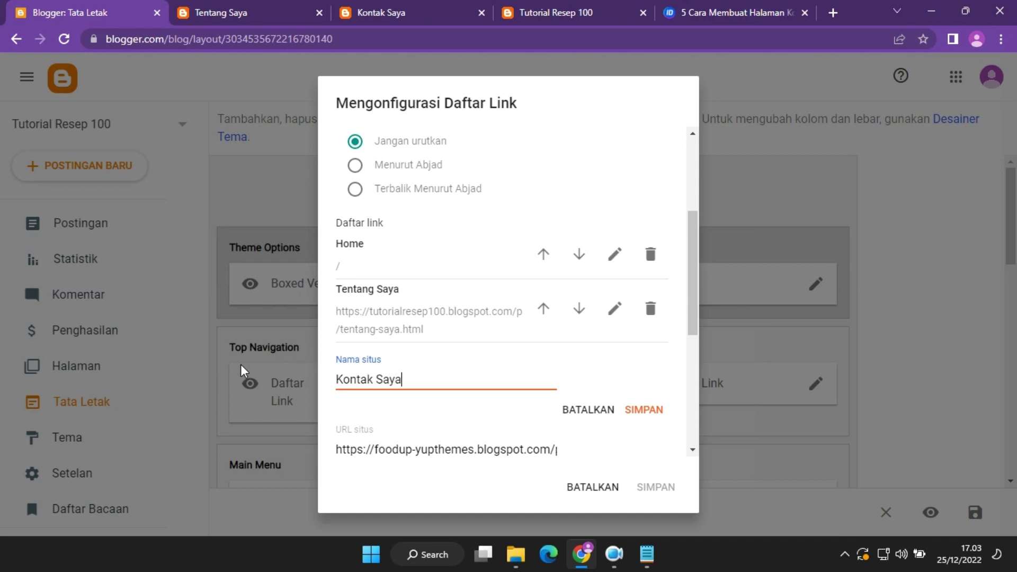
pyautogui.click(400, 10)
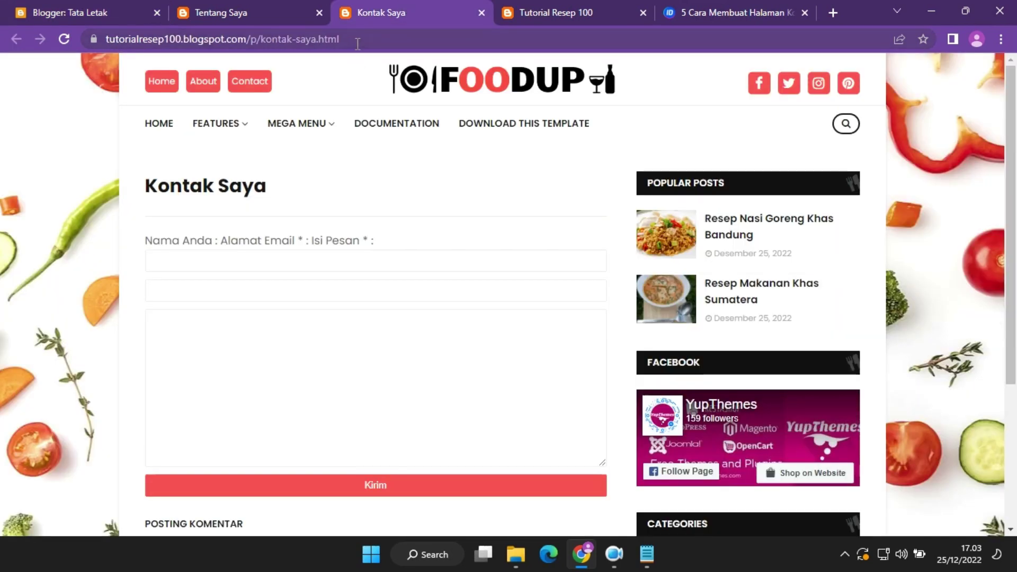
pyautogui.click(439, 39)
pyautogui.hotkey('ctrl', 'c')
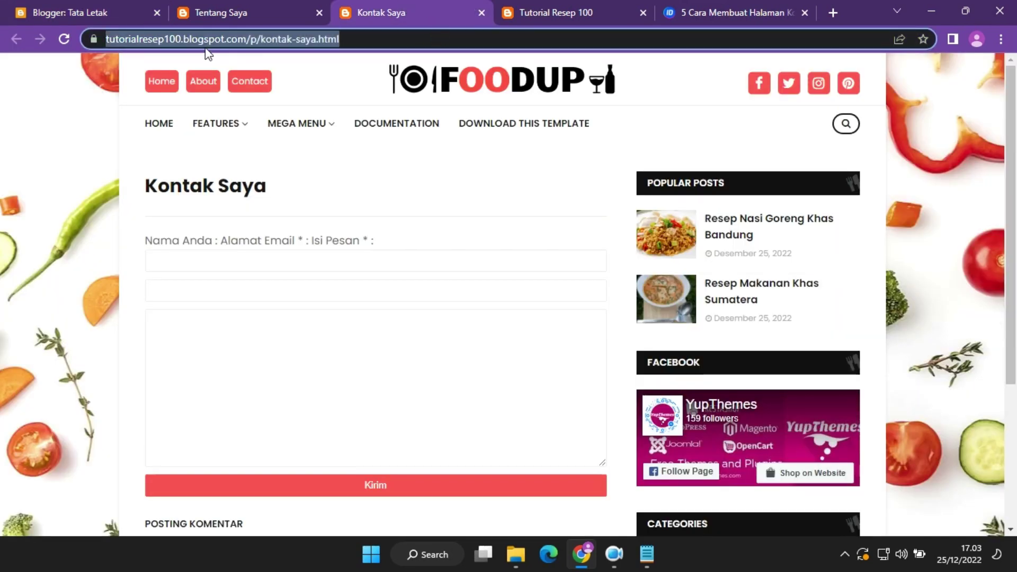
pyautogui.click(57, 8)
pyautogui.click(404, 447)
pyautogui.hotkey('ctrl', 'a')
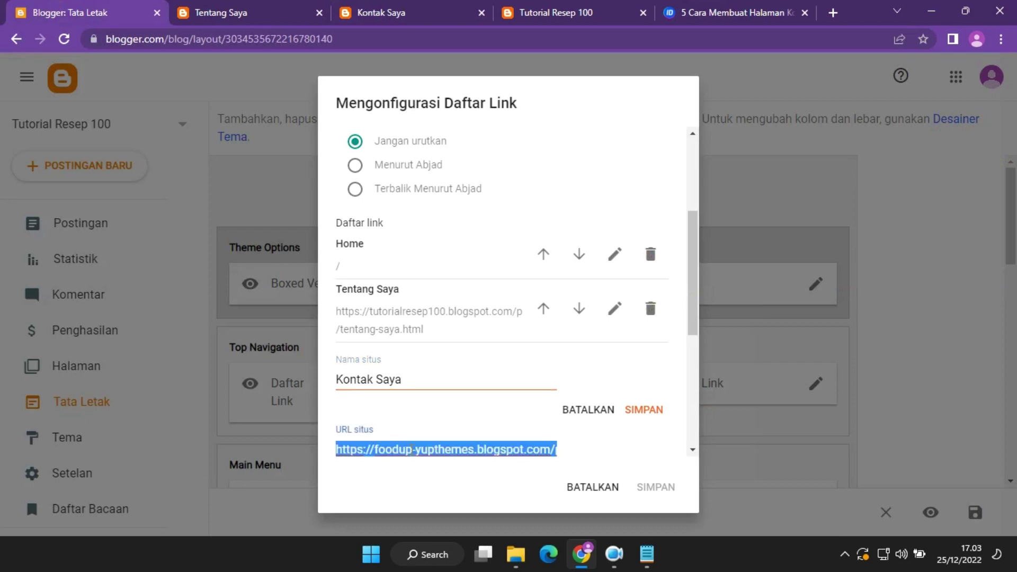
pyautogui.hotkey('ctrl', 'v')
pyautogui.click(638, 412)
pyautogui.click(656, 484)
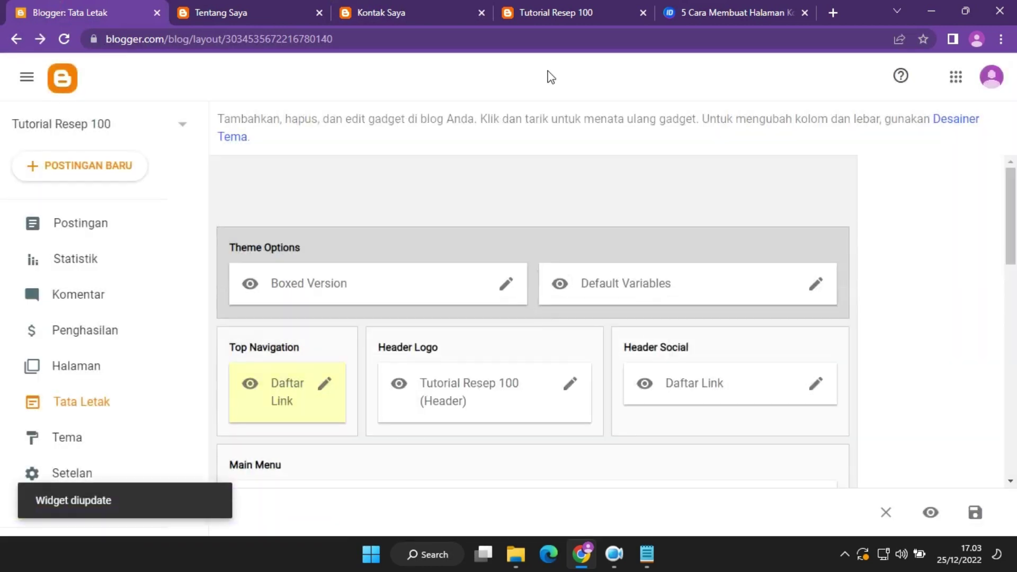
# Reload the live blog and open the Tentang Saya and Kontak Saya header links.
pyautogui.click(559, 11)
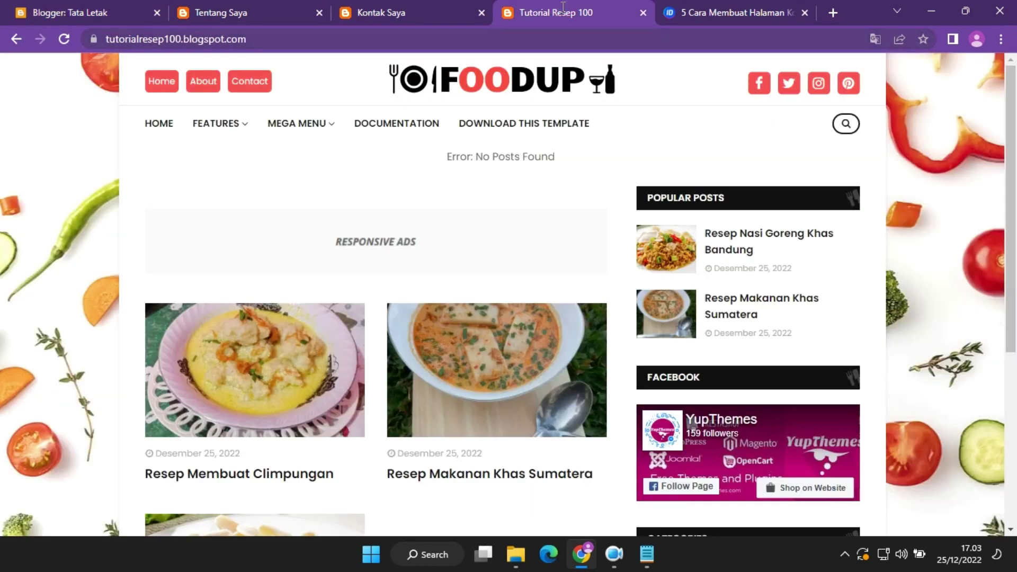
pyautogui.click(64, 38)
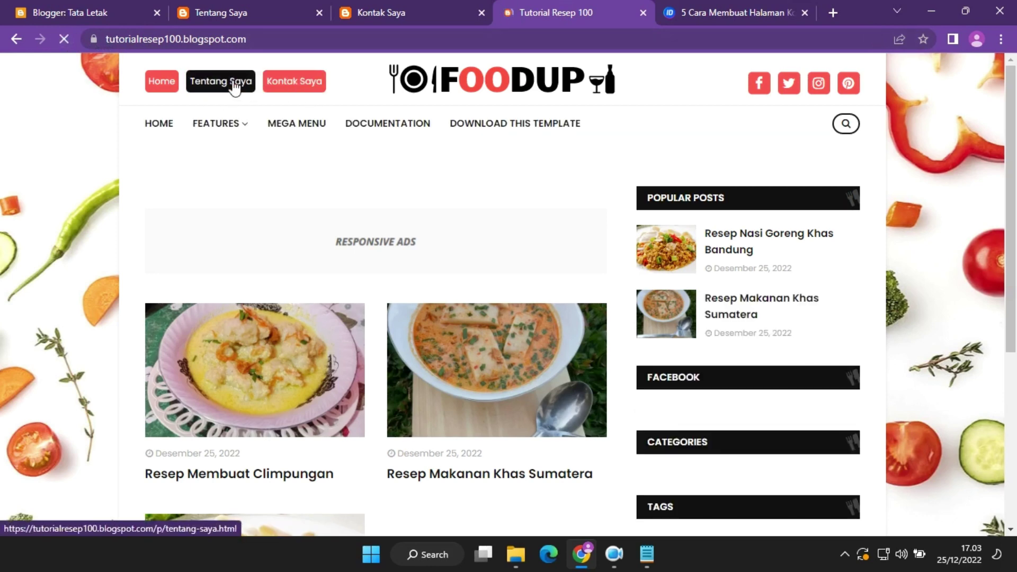
pyautogui.click(233, 84)
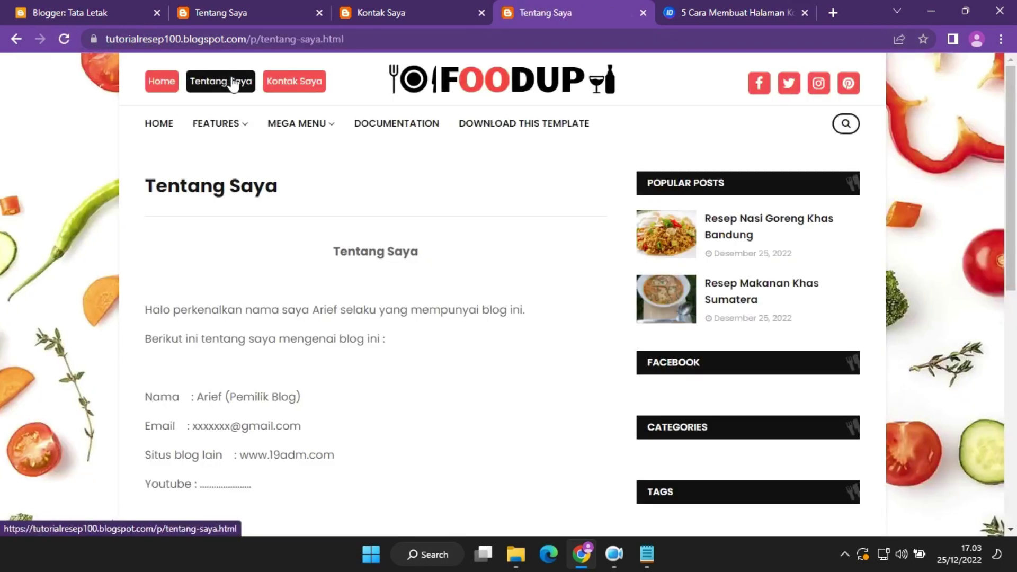
pyautogui.scroll(-6, 1015, 174)
pyautogui.scroll(6, 1015, 175)
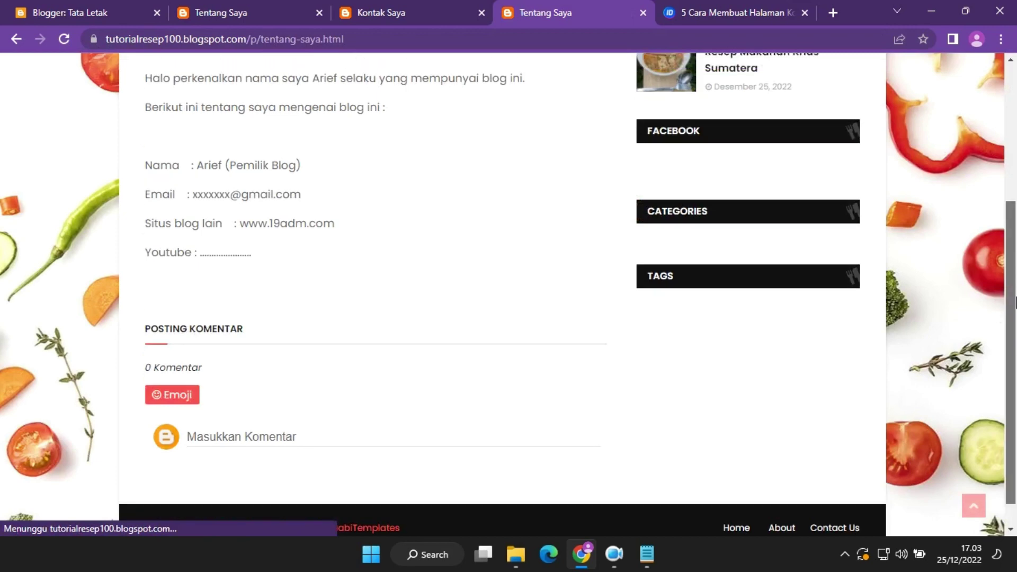
pyautogui.click(318, 84)
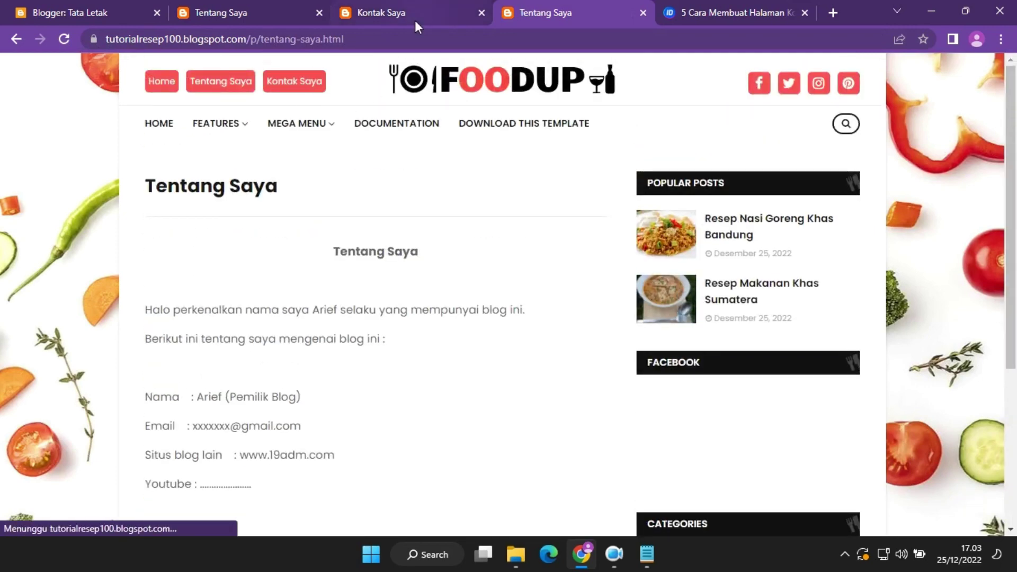
pyautogui.click(294, 81)
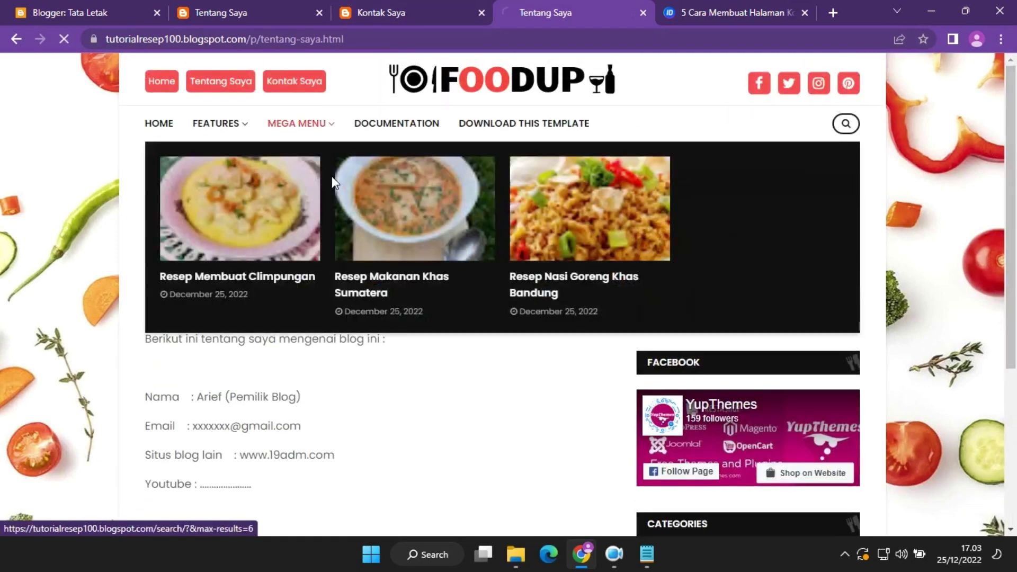
pyautogui.scroll(-6, 1015, 175)
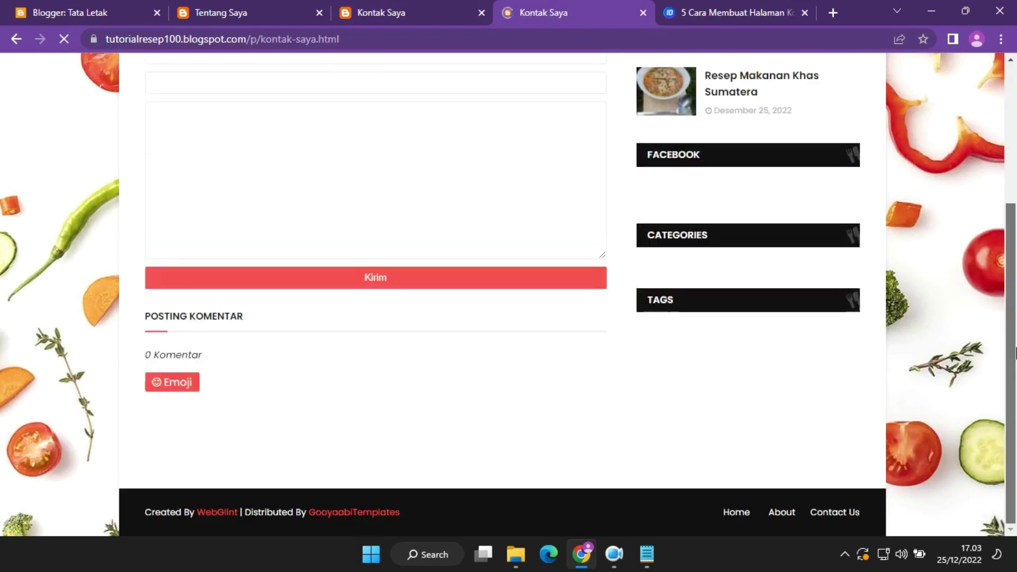
pyautogui.scroll(6, 1015, 67)
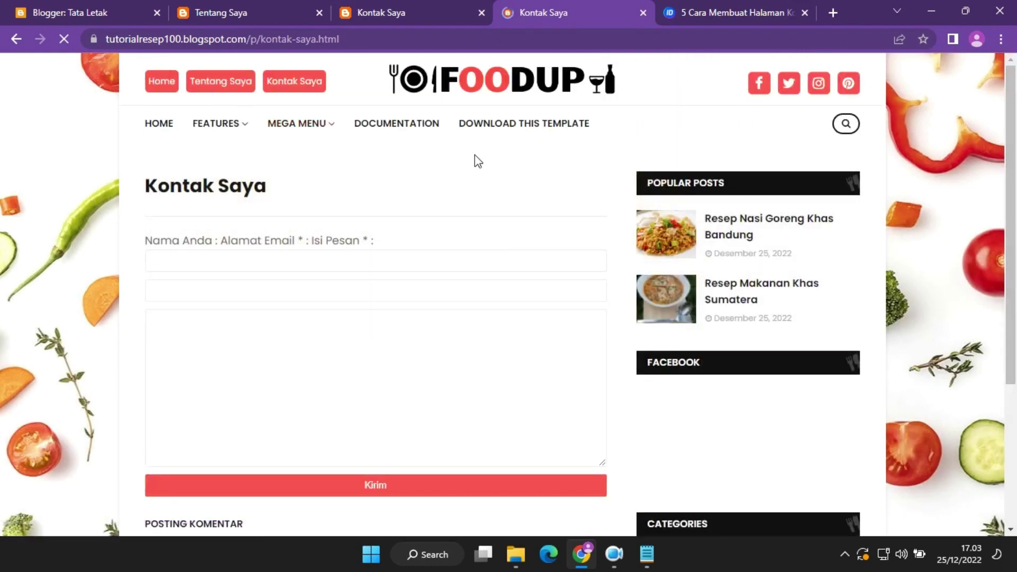
# Close the Kontak Saya and Tentang Saya tabs and return to the Tata Letak tab.
pyautogui.click(447, 2)
pyautogui.click(481, 12)
pyautogui.click(319, 13)
pyautogui.click(104, 2)
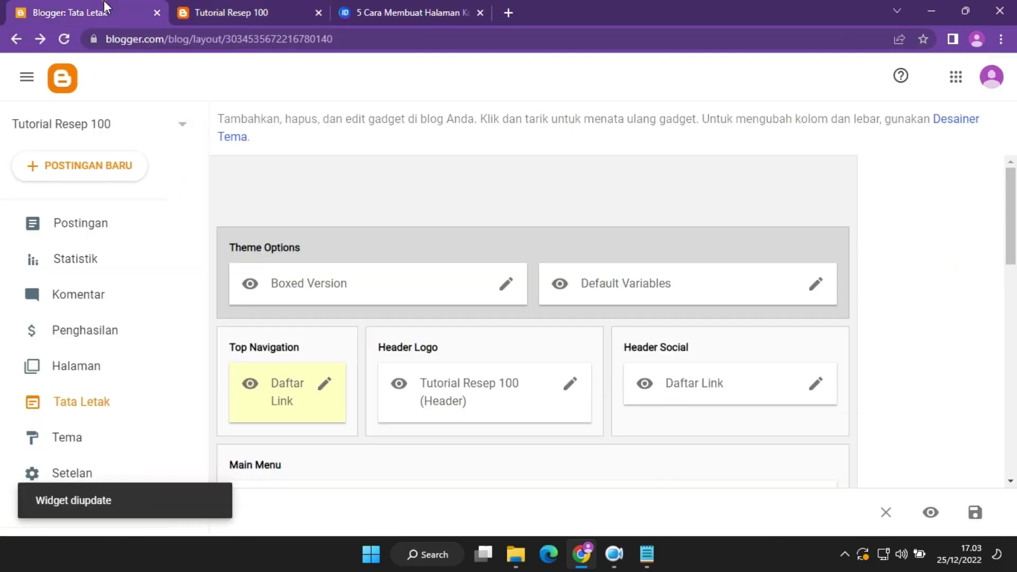
# Inspect the Boxed Version and Default Variables gadget settings, leaving both unchanged.
pyautogui.click(495, 284)
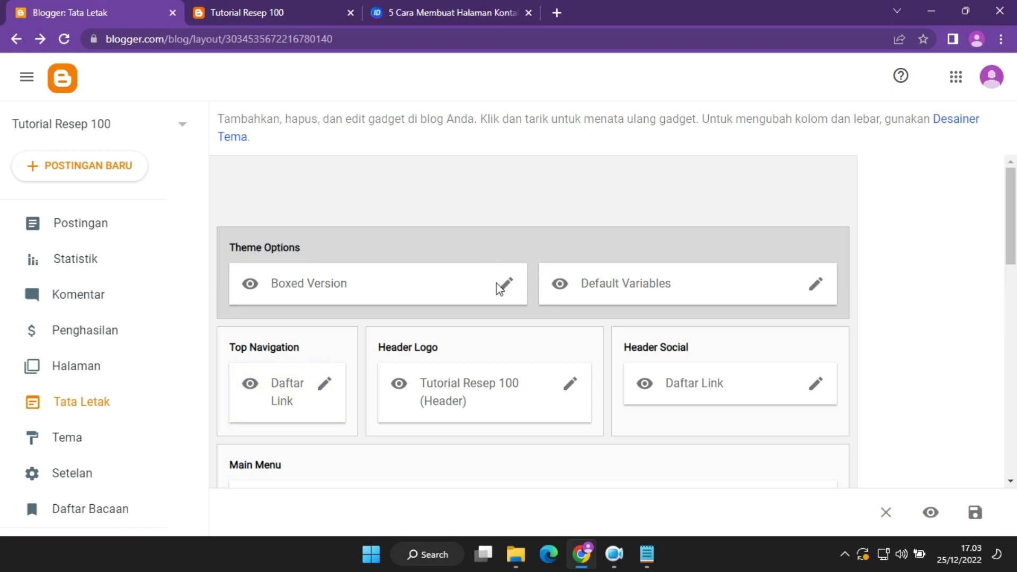
pyautogui.click(504, 284)
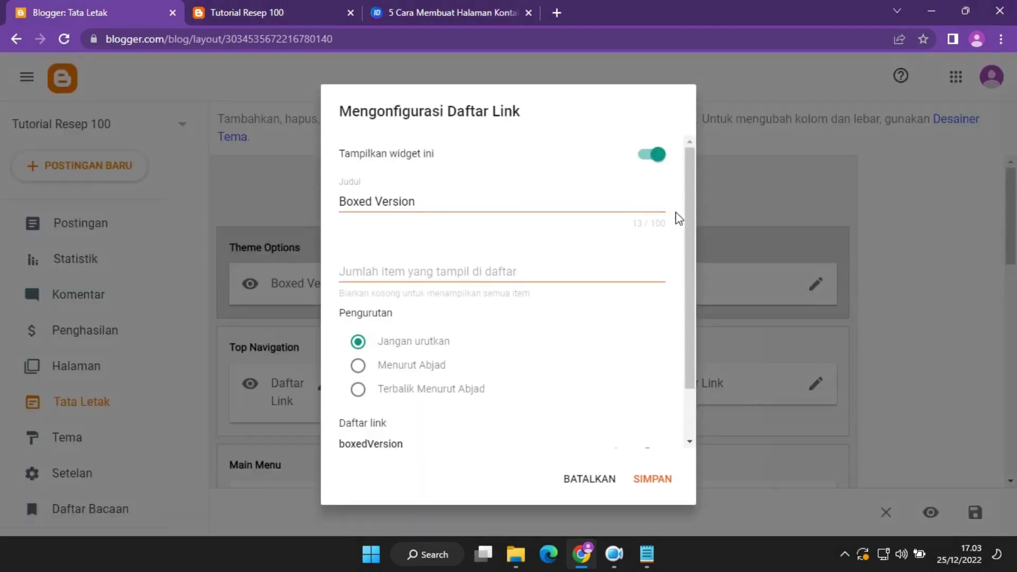
pyautogui.scroll(-1, 679, 218)
pyautogui.moveTo(693, 301); pyautogui.dragTo(697, 154)
pyautogui.click(587, 480)
pyautogui.click(815, 290)
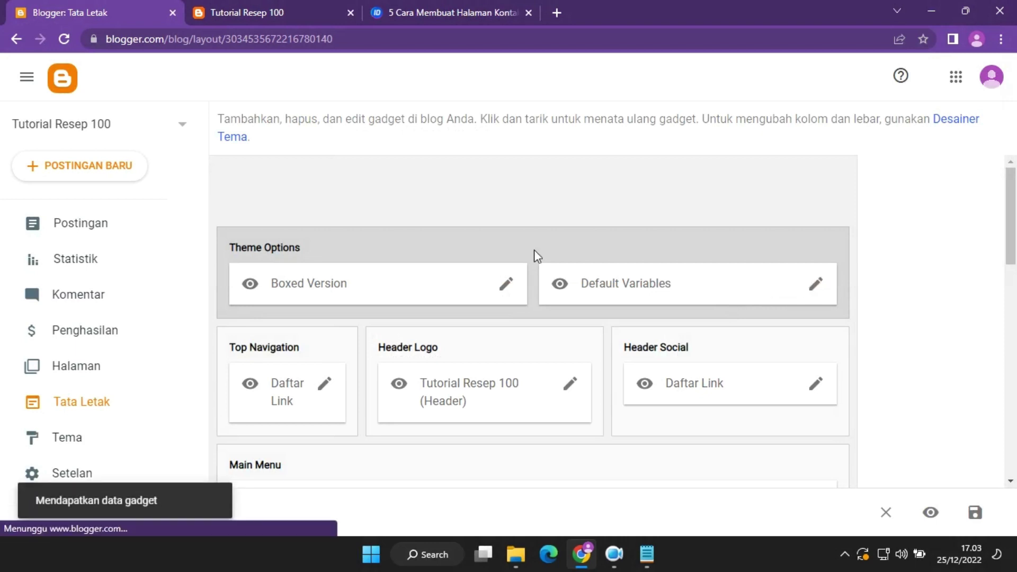
pyautogui.scroll(-3, 533, 256)
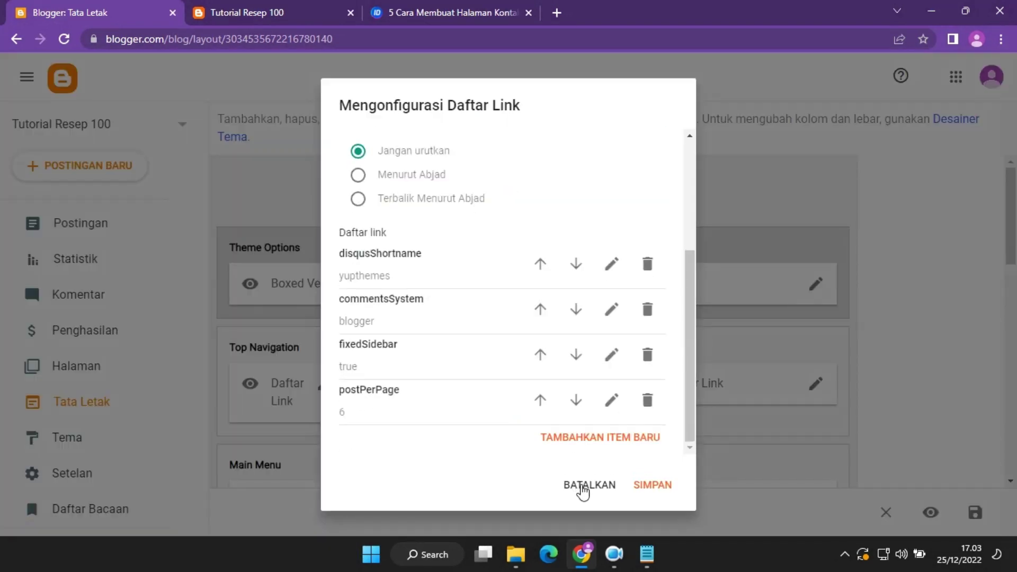
pyautogui.click(582, 489)
# Glance at the blog homepage, then bring up the Header Logo settings with the FOODUP logo.
pyautogui.click(282, 1)
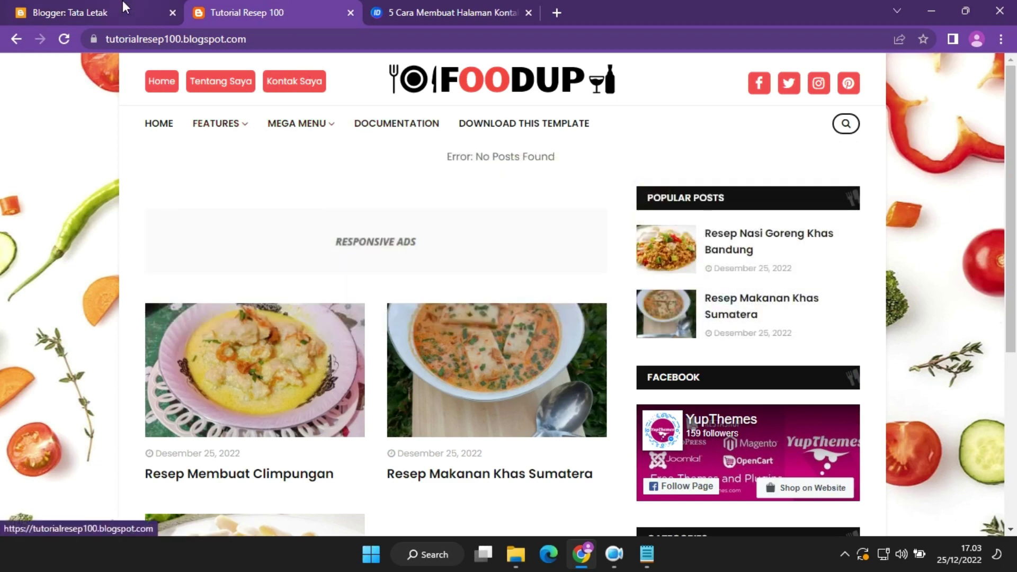
pyautogui.click(121, 1)
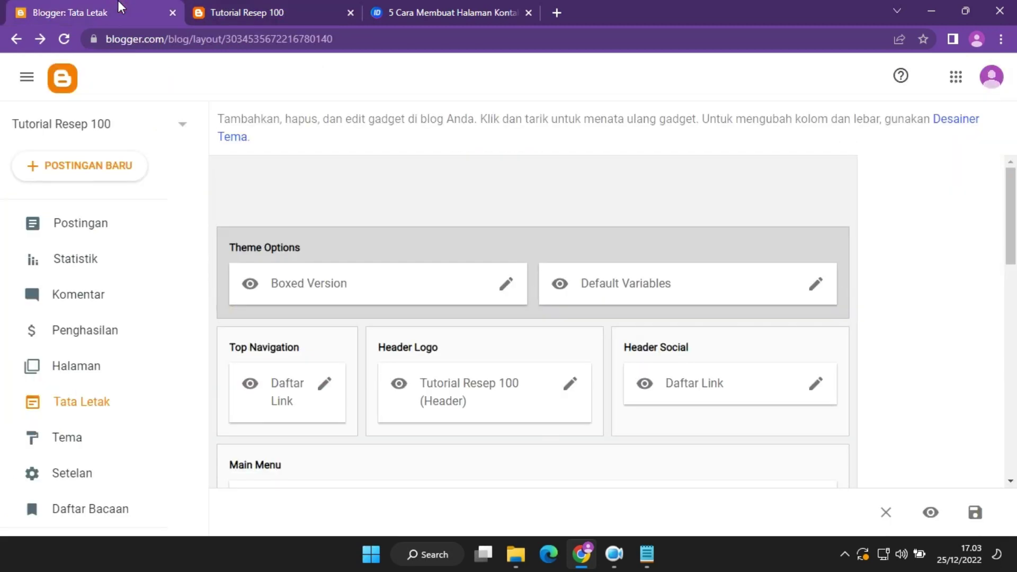
pyautogui.click(570, 385)
pyautogui.scroll(-5, 549, 304)
pyautogui.scroll(5, 484, 290)
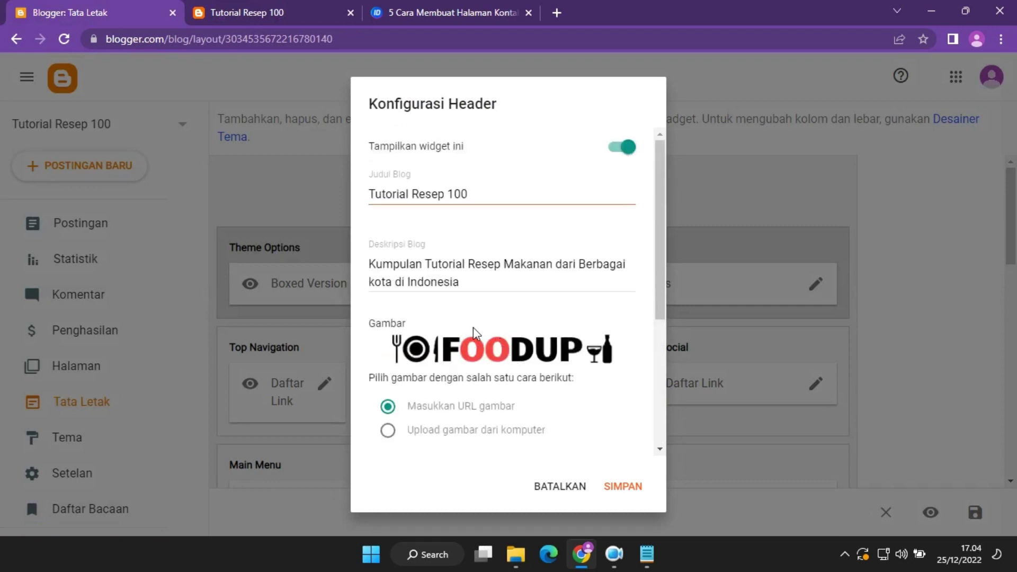
# Cancel the header settings and open the Header Social link list, comparing with the blog's icons.
pyautogui.scroll(-4, 476, 334)
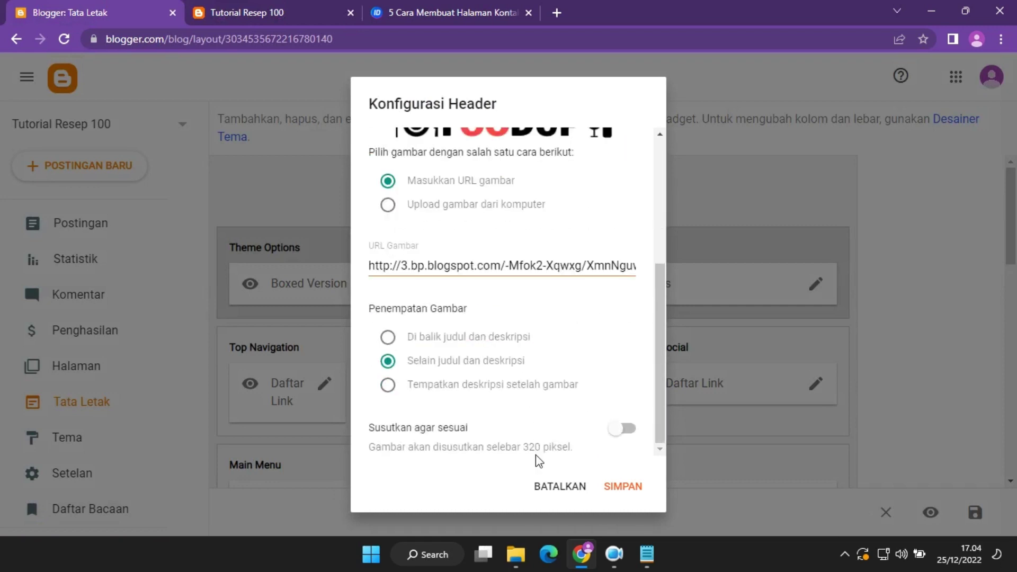
pyautogui.click(546, 489)
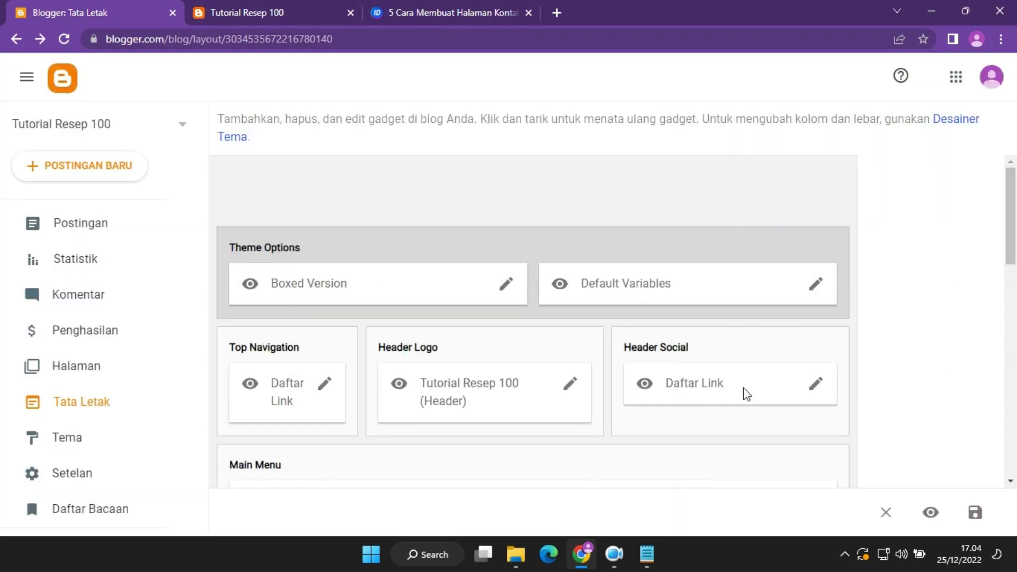
pyautogui.click(816, 383)
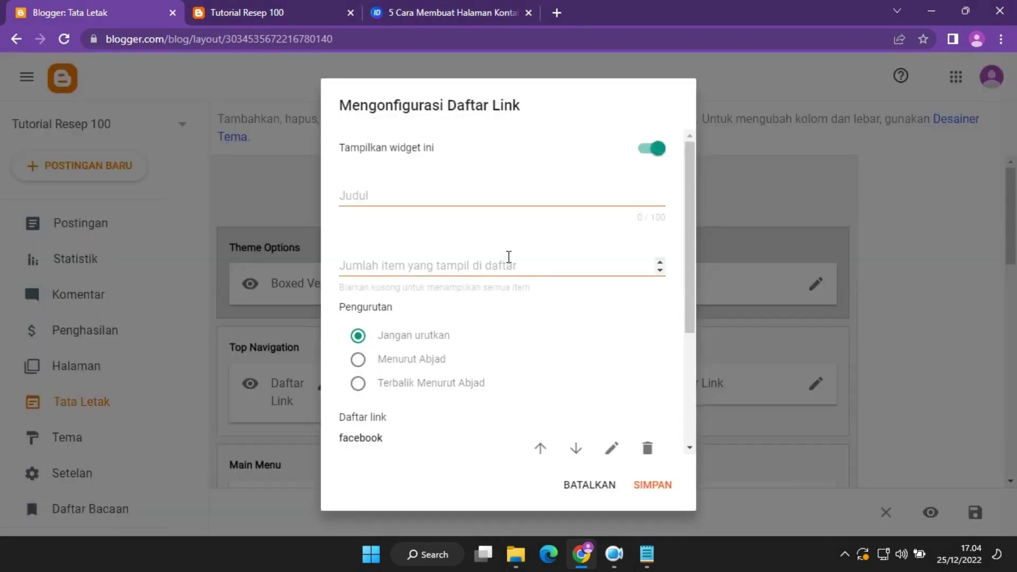
pyautogui.scroll(-3, 624, 425)
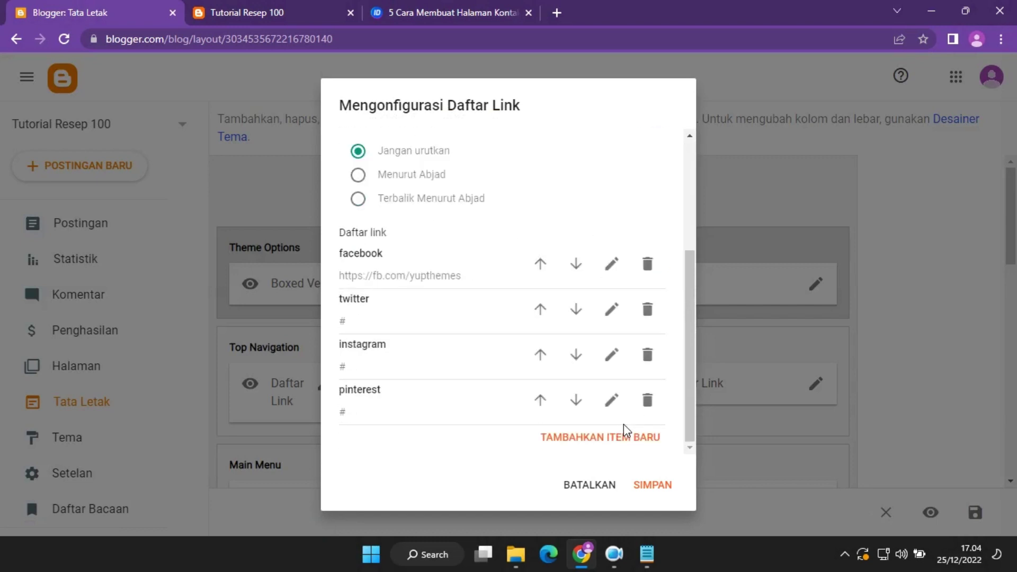
pyautogui.click(267, 12)
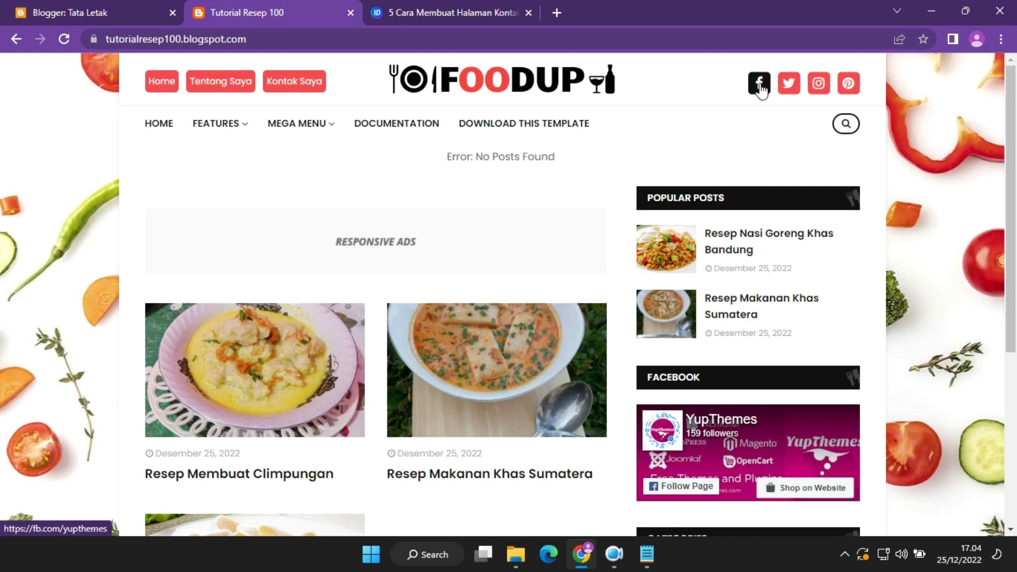
pyautogui.click(81, 8)
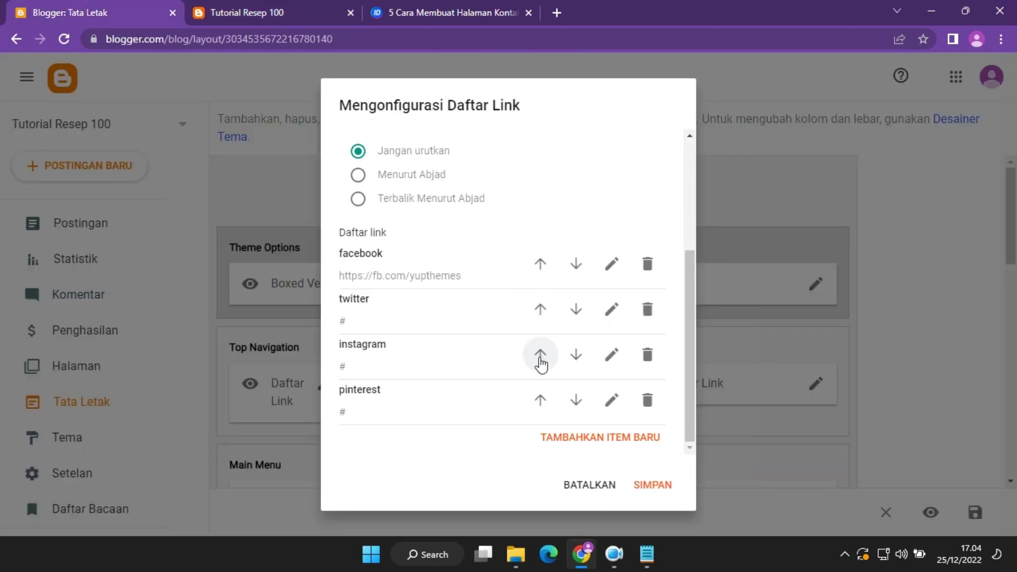
# Give the instagram entry a www Instagram profile address, save the list, and view the blog.
pyautogui.click(612, 356)
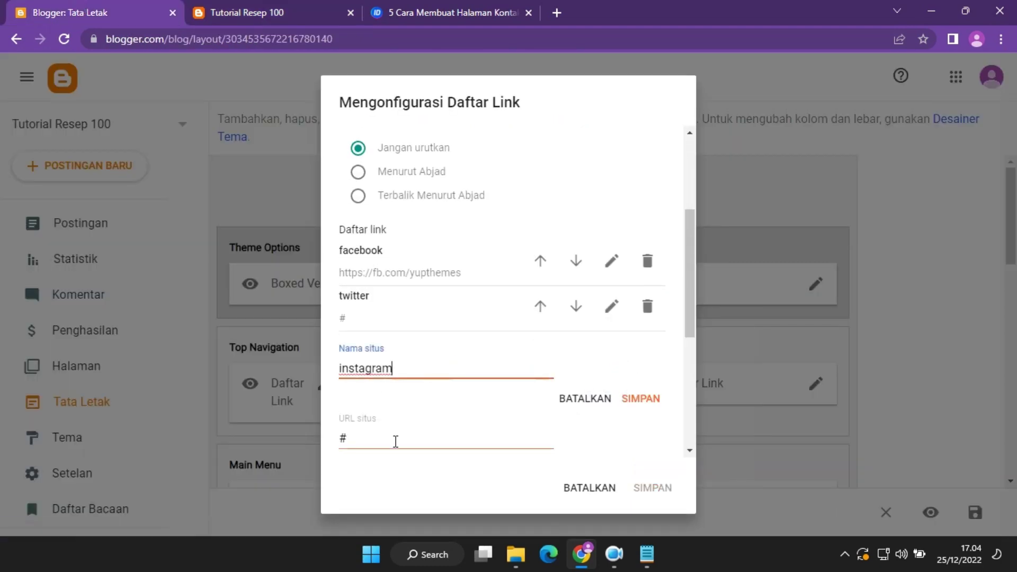
pyautogui.click(396, 441)
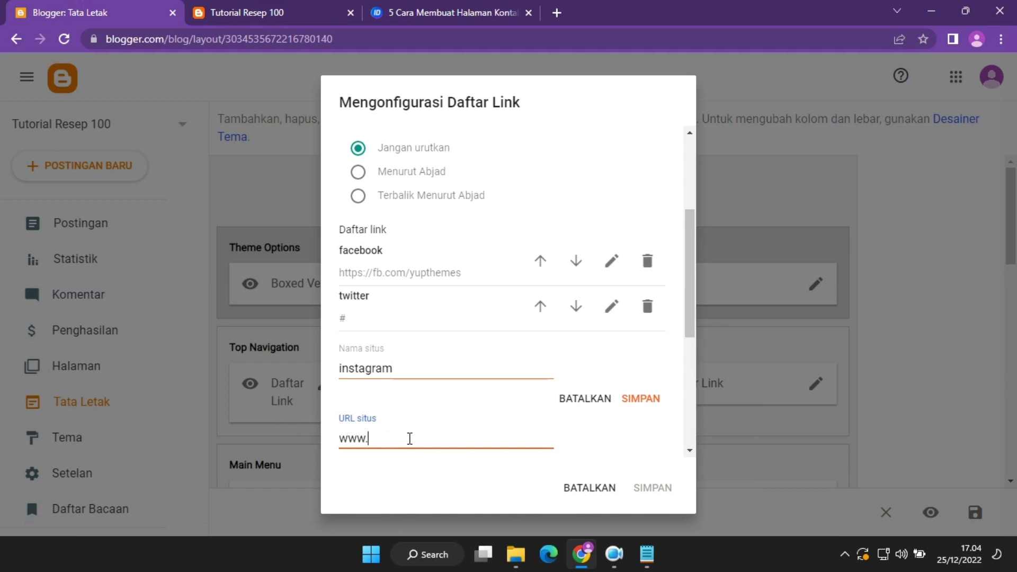
pyautogui.write('www.instagram.')
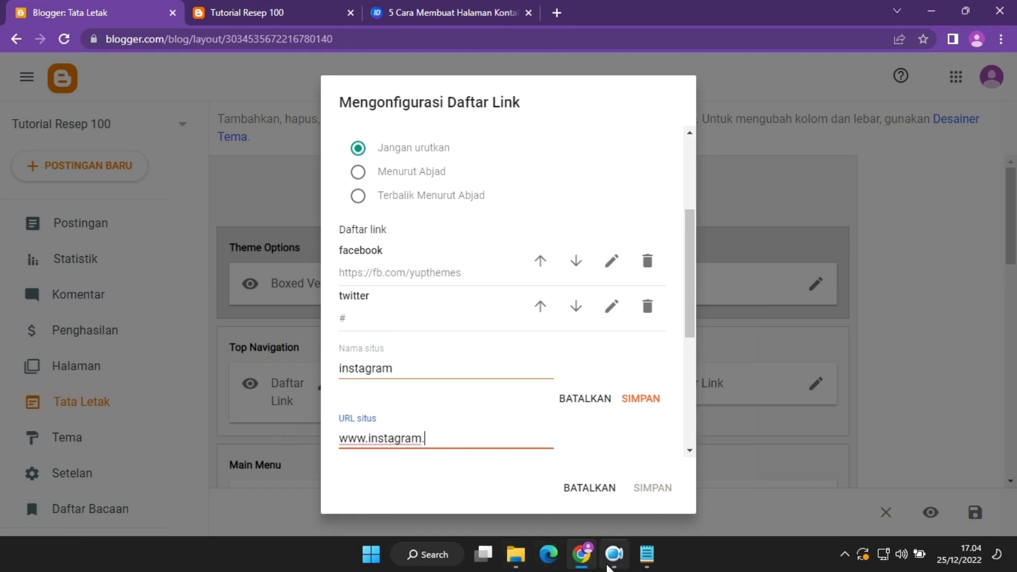
pyautogui.click(612, 564)
pyautogui.click(446, 438)
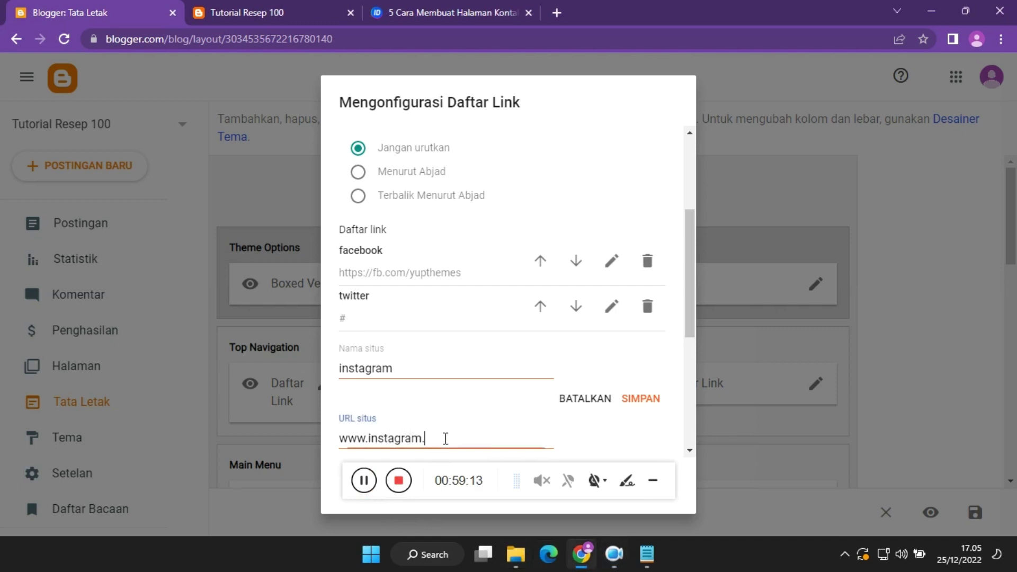
pyautogui.click(651, 486)
pyautogui.click(498, 440)
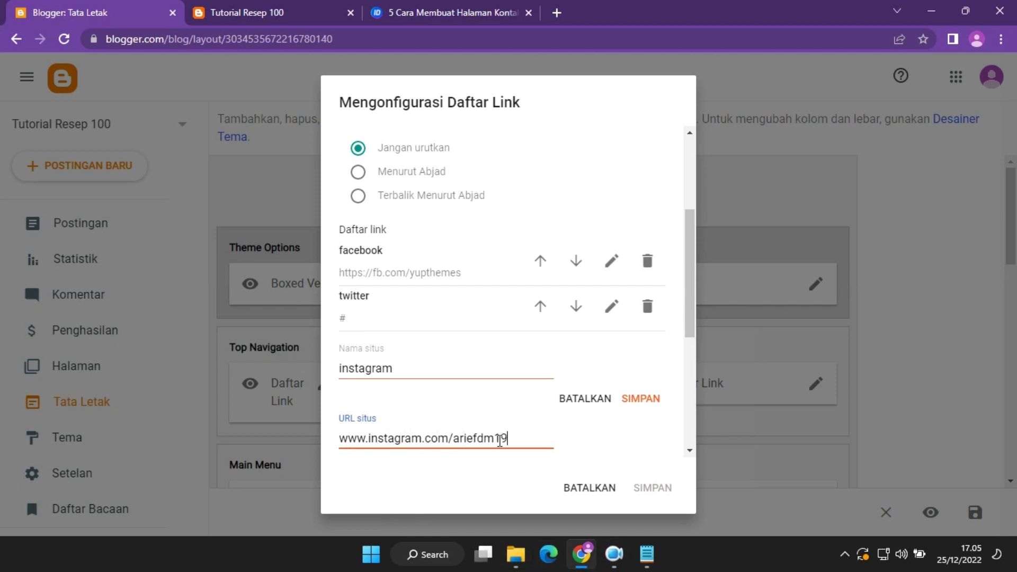
pyautogui.click(638, 399)
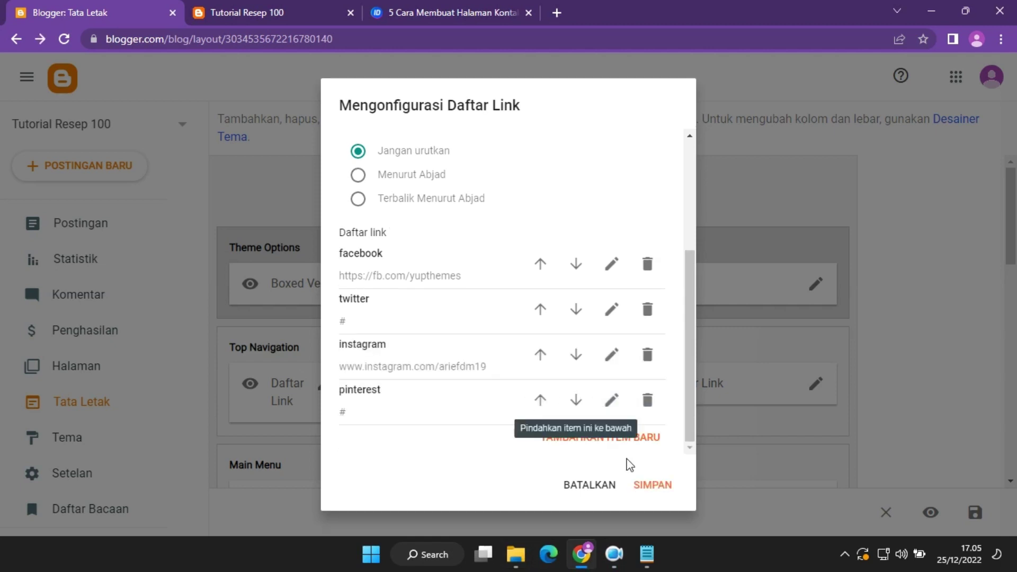
pyautogui.click(653, 486)
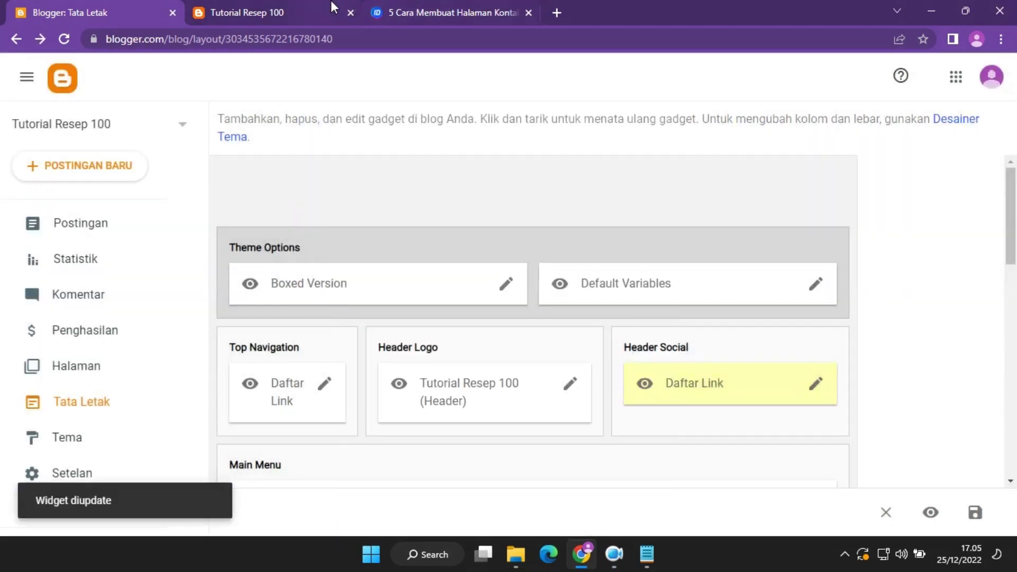
pyautogui.click(328, 7)
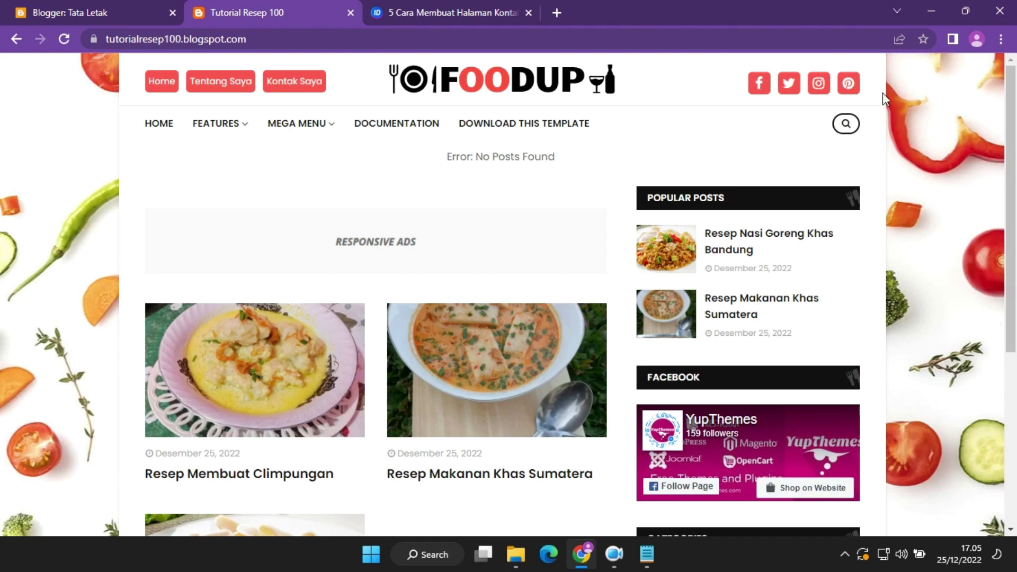
# Reload the blog, try the Instagram icon that hits a 404, then close it and return to Tata Letak.
pyautogui.click(68, 40)
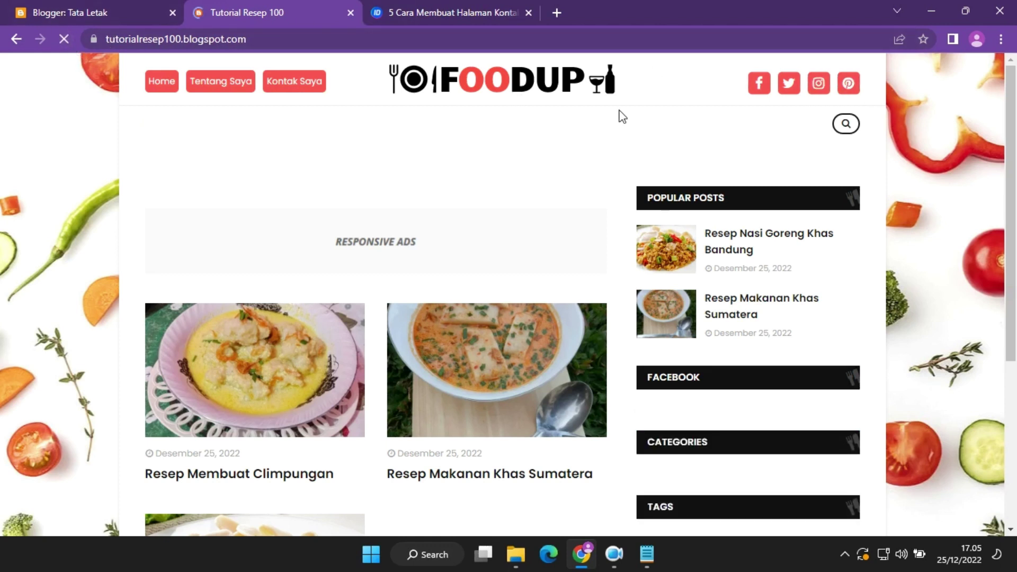
pyautogui.click(819, 86)
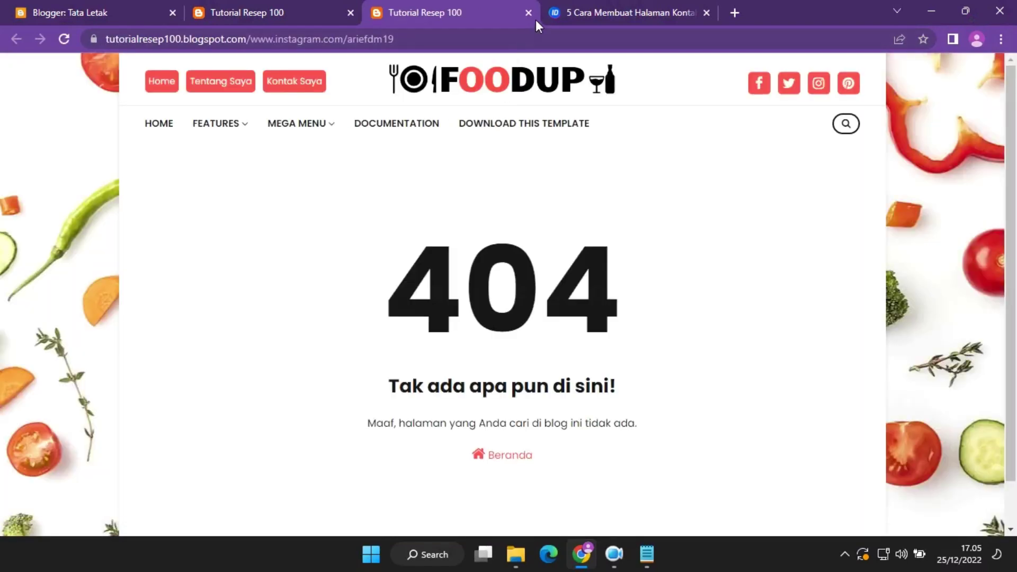
pyautogui.click(529, 13)
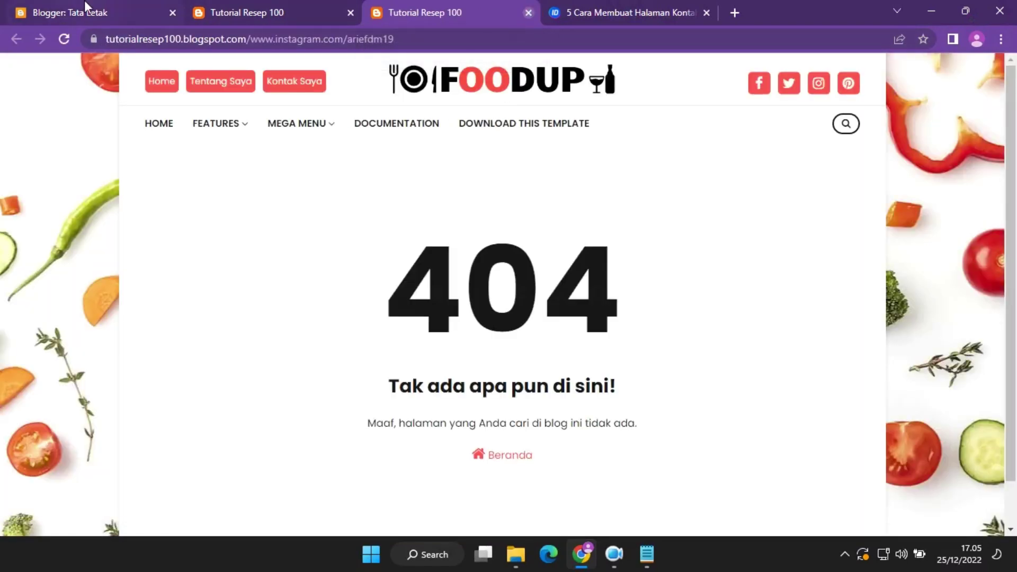
pyautogui.click(69, 13)
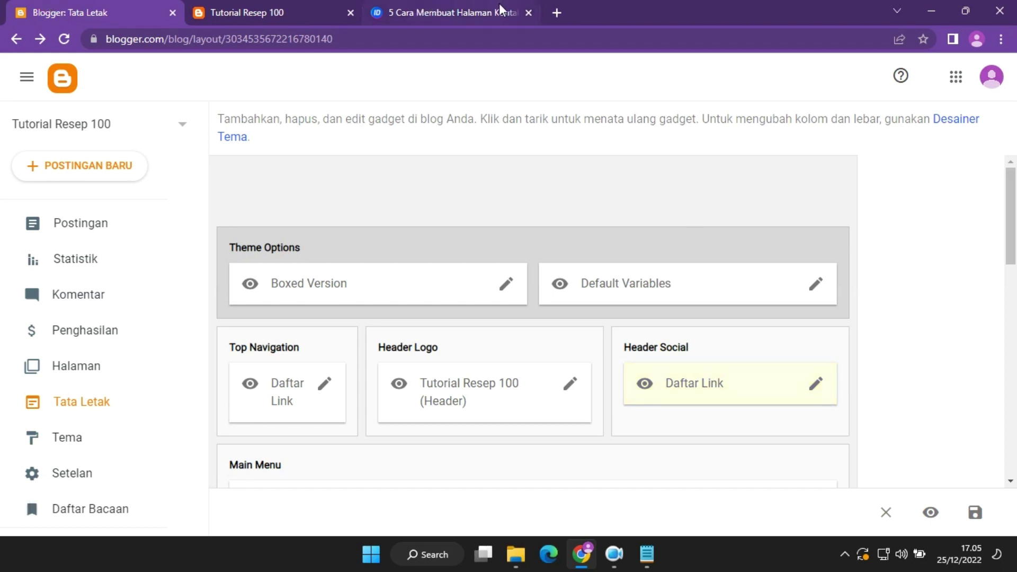
# Open and cancel the Header Social list and header logo settings without changes.
pyautogui.click(814, 383)
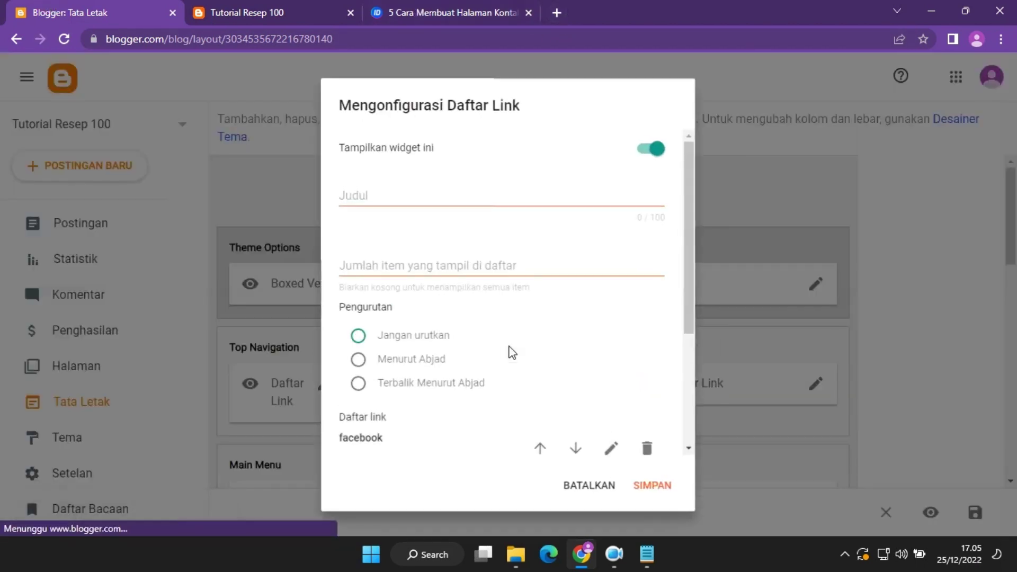
pyautogui.click(592, 493)
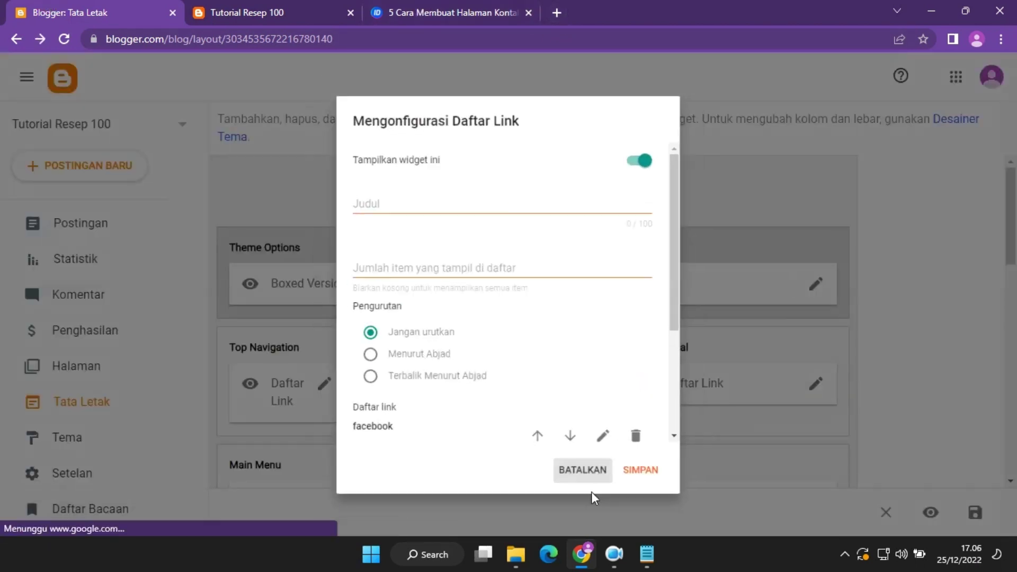
pyautogui.click(574, 391)
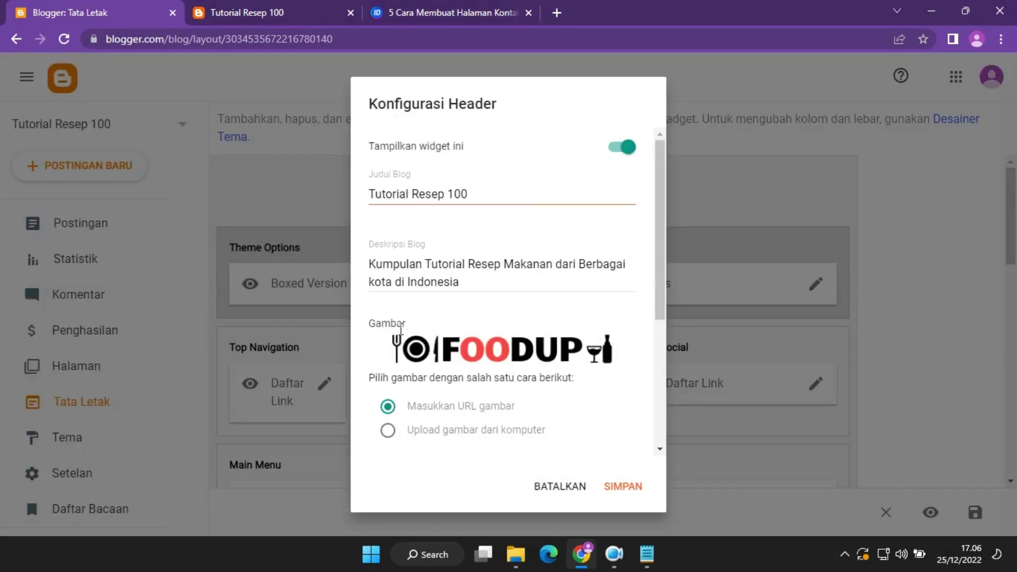
pyautogui.moveTo(659, 297); pyautogui.dragTo(661, 345)
pyautogui.click(559, 490)
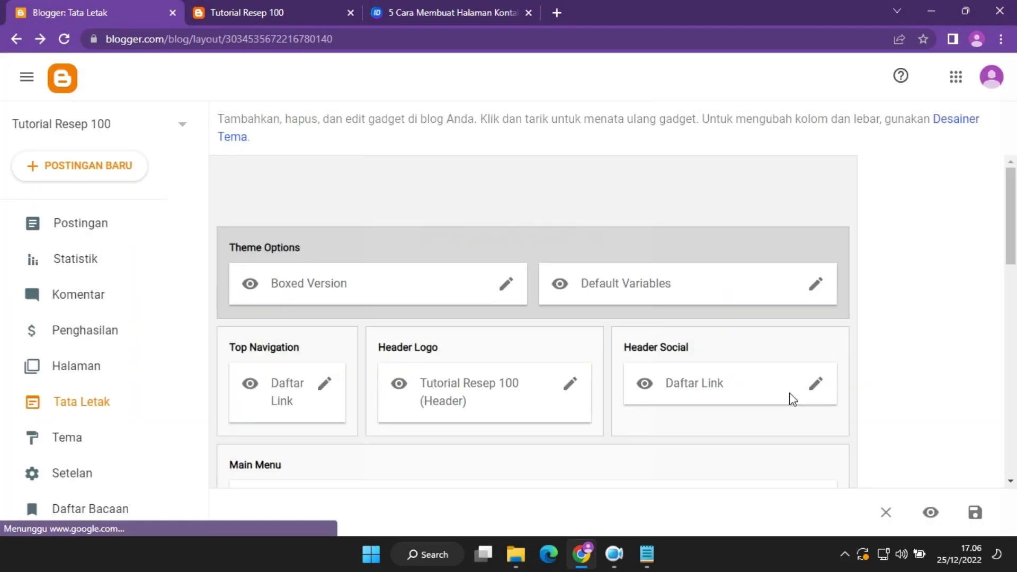
pyautogui.click(818, 387)
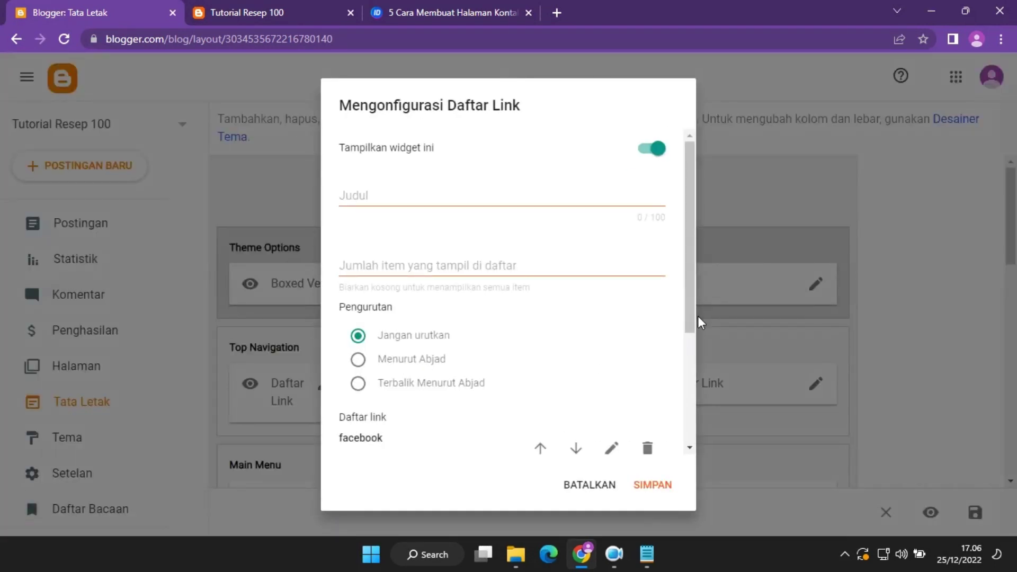
pyautogui.moveTo(692, 296); pyautogui.dragTo(693, 447)
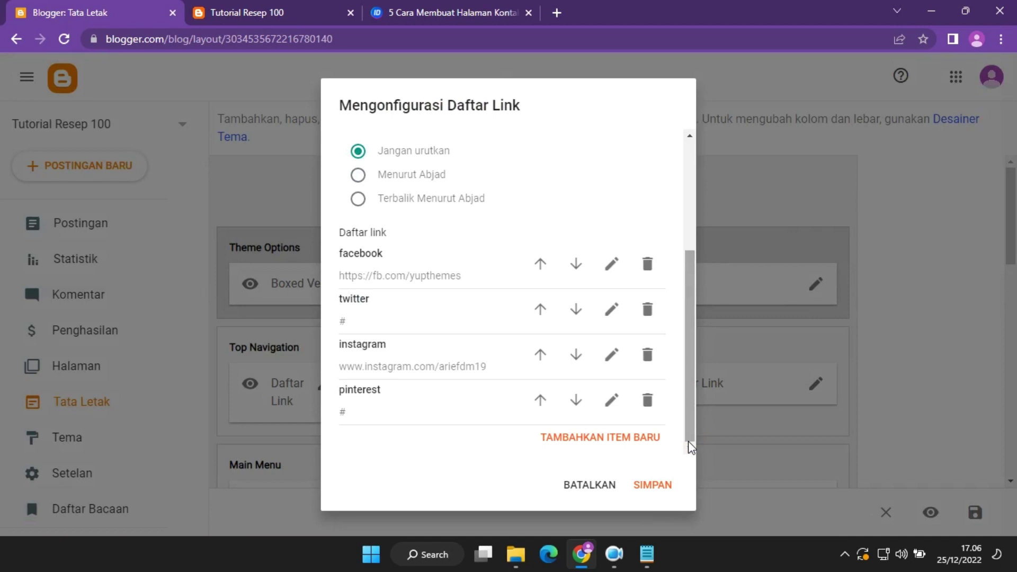
pyautogui.click(613, 353)
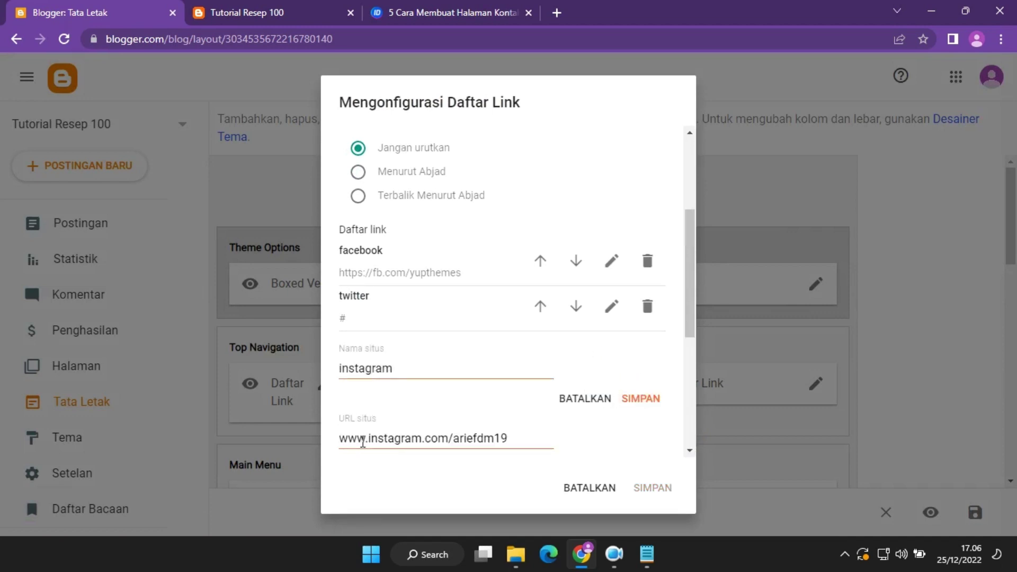
pyautogui.moveTo(370, 442); pyautogui.dragTo(271, 428)
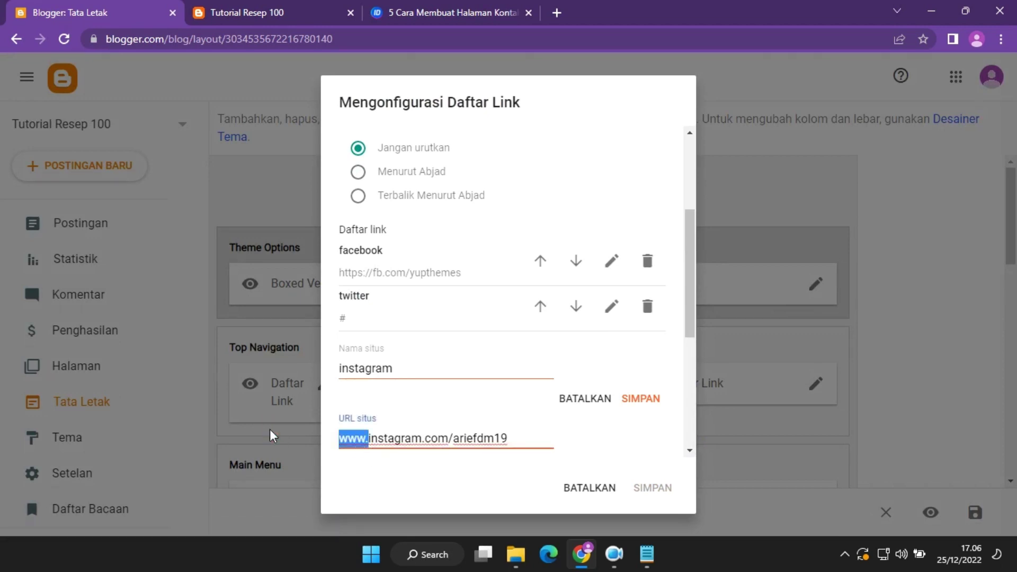
pyautogui.write('https://')
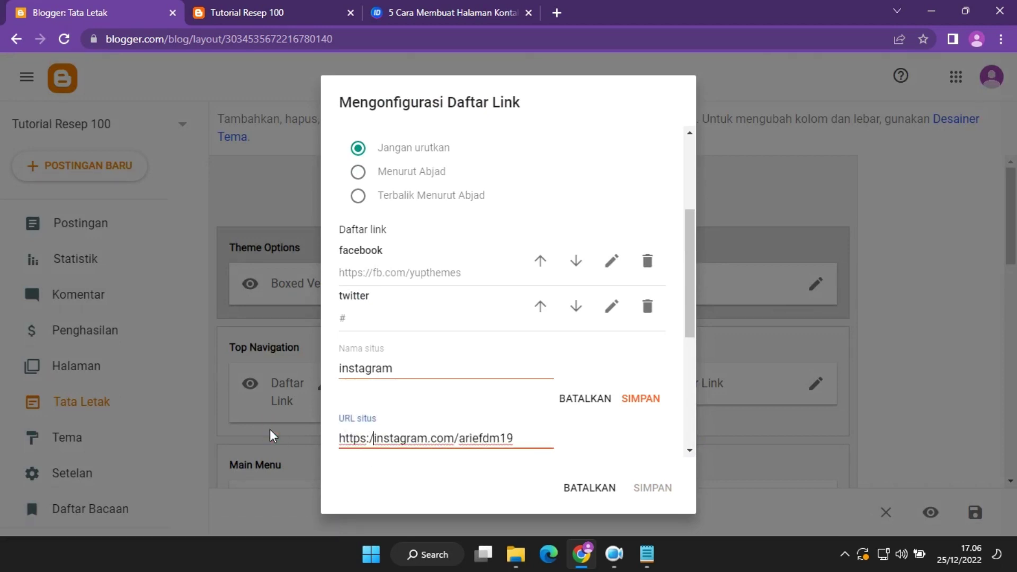
pyautogui.click(659, 398)
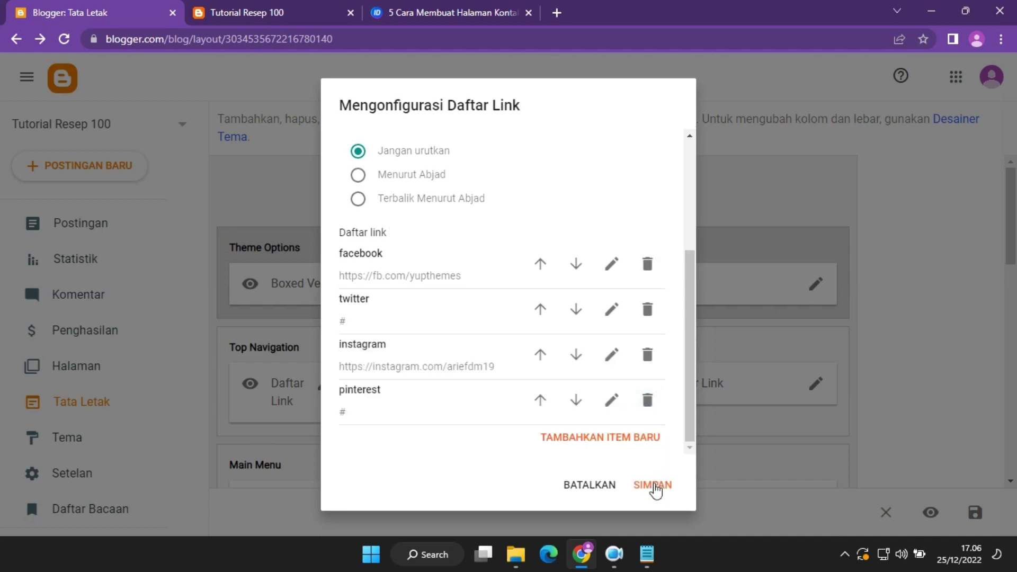
pyautogui.click(656, 490)
pyautogui.click(462, 12)
pyautogui.click(217, 12)
pyautogui.click(64, 39)
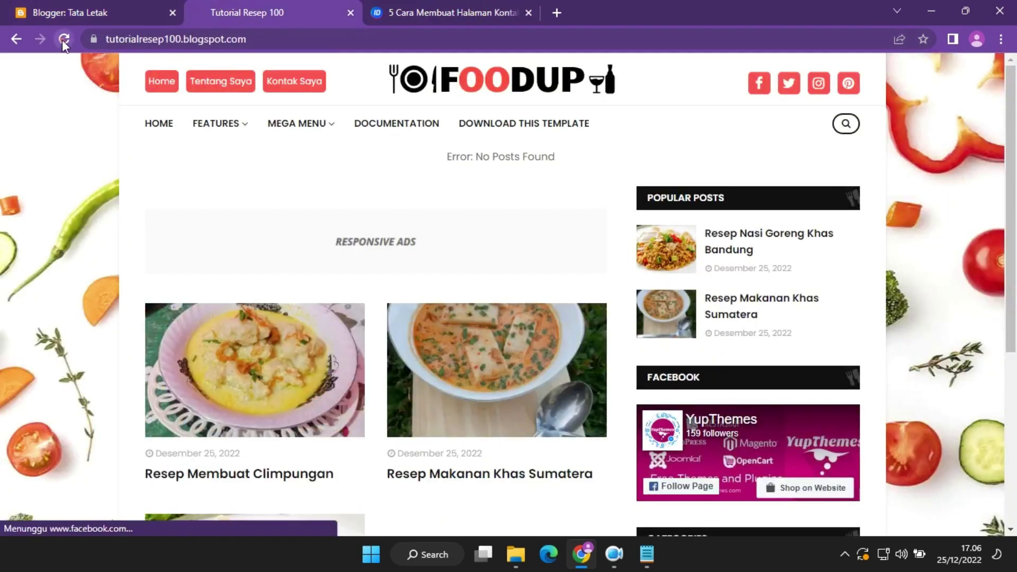
# Try the blog's Instagram icon, close that tab, reload the blog and go back to Tata Letak.
pyautogui.click(819, 87)
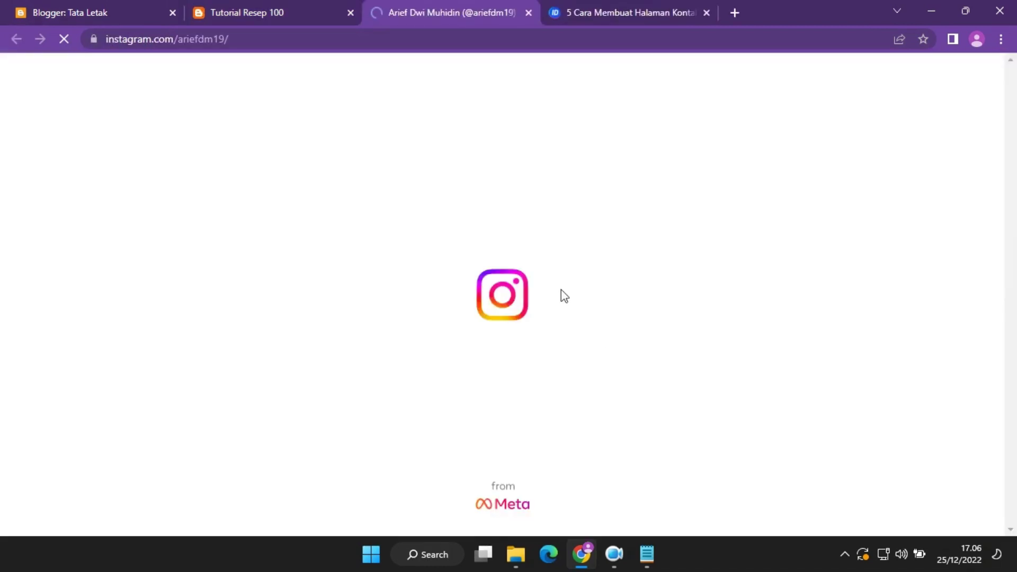
pyautogui.click(614, 553)
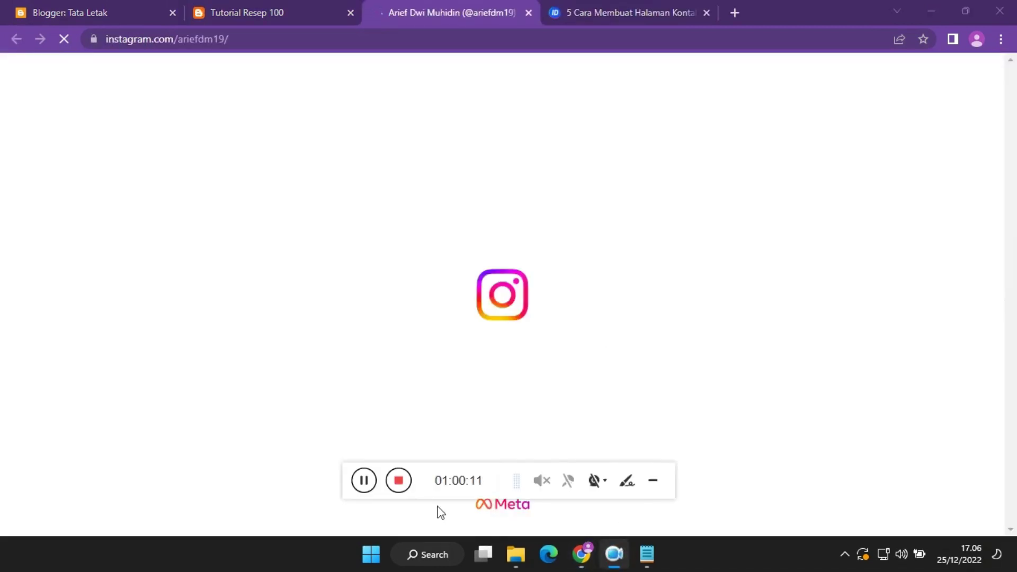
pyautogui.click(363, 480)
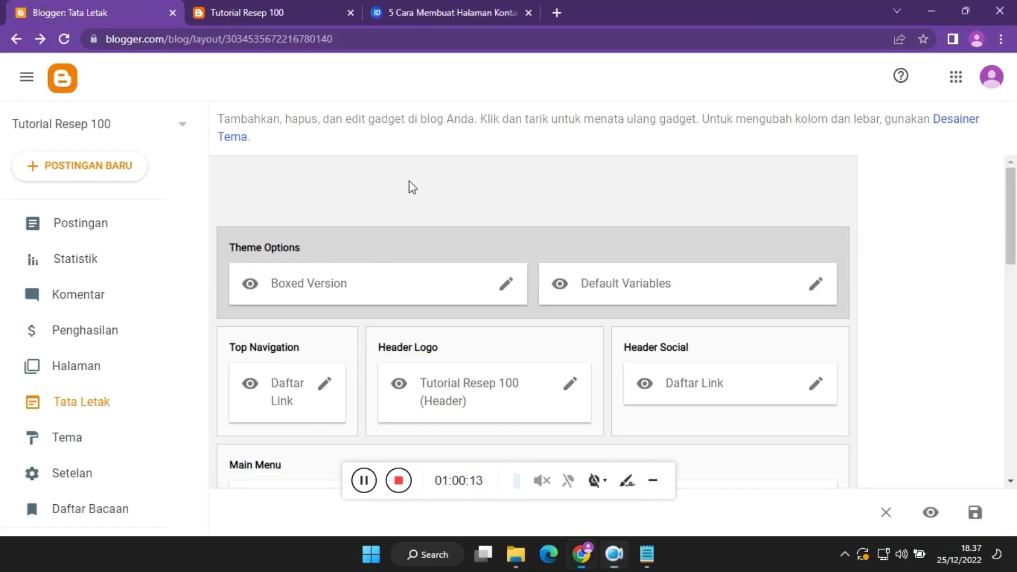
pyautogui.click(278, 8)
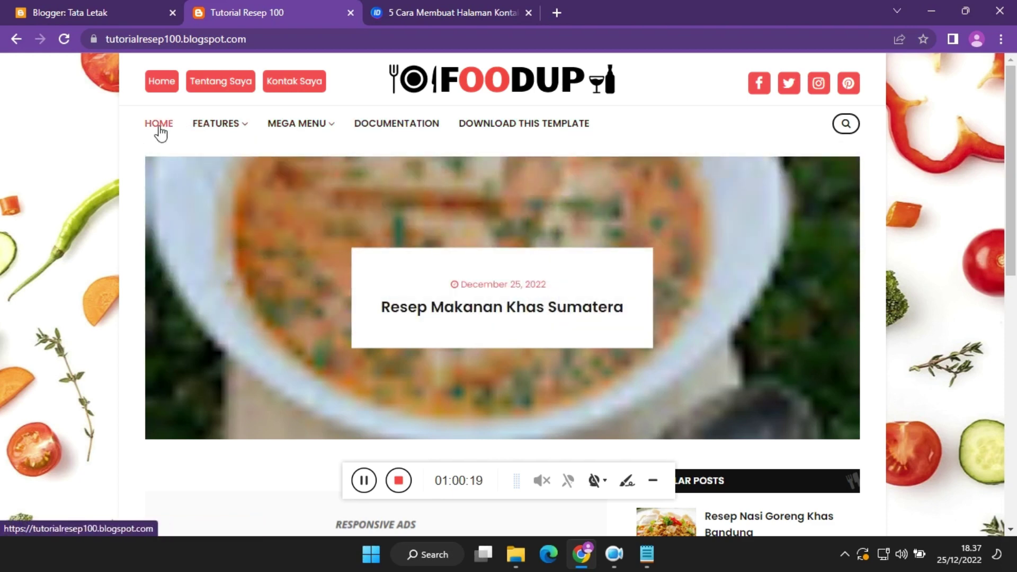
pyautogui.click(64, 38)
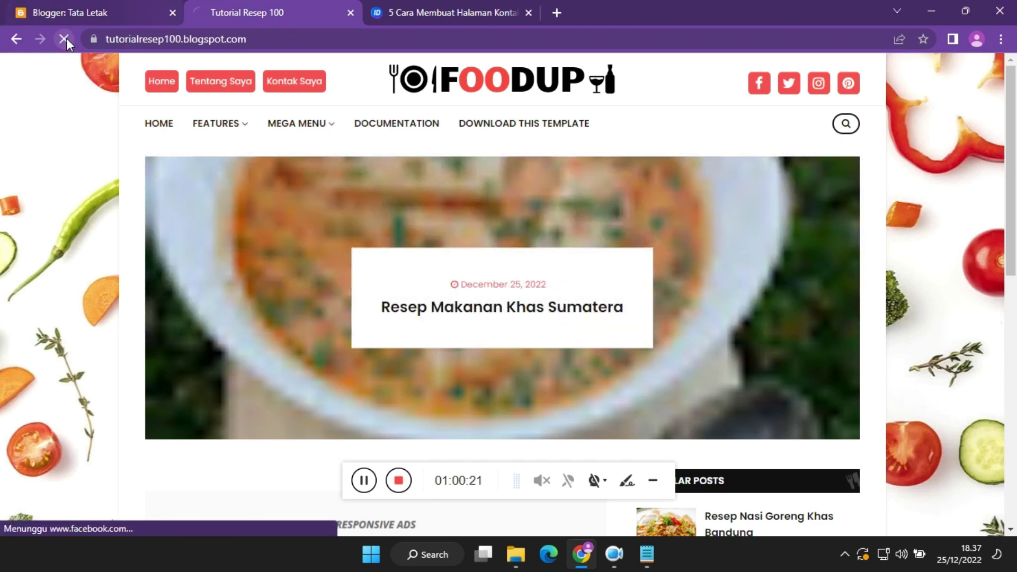
pyautogui.click(129, 8)
pyautogui.moveTo(1010, 218); pyautogui.dragTo(1010, 265)
# Delete Features, _Multi DropDown and DropDown 1–3 from the Main Menu link list.
pyautogui.click(812, 347)
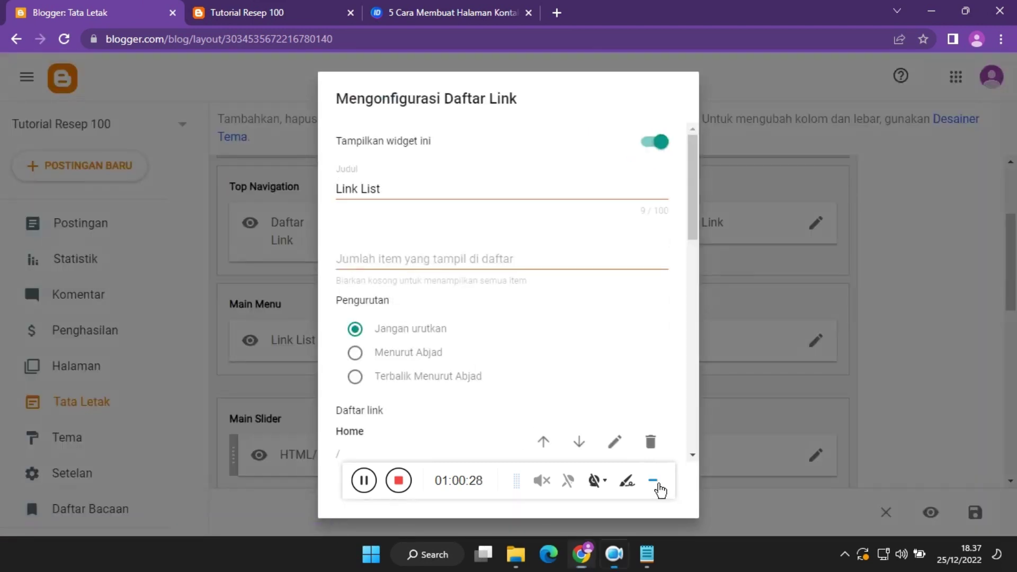
pyautogui.click(653, 482)
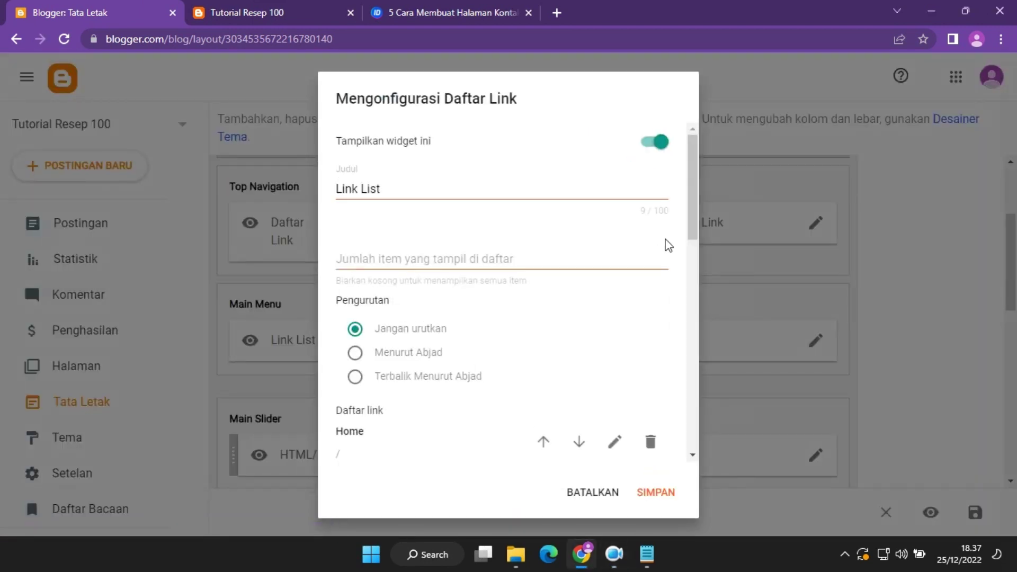
pyautogui.moveTo(693, 218); pyautogui.dragTo(692, 328)
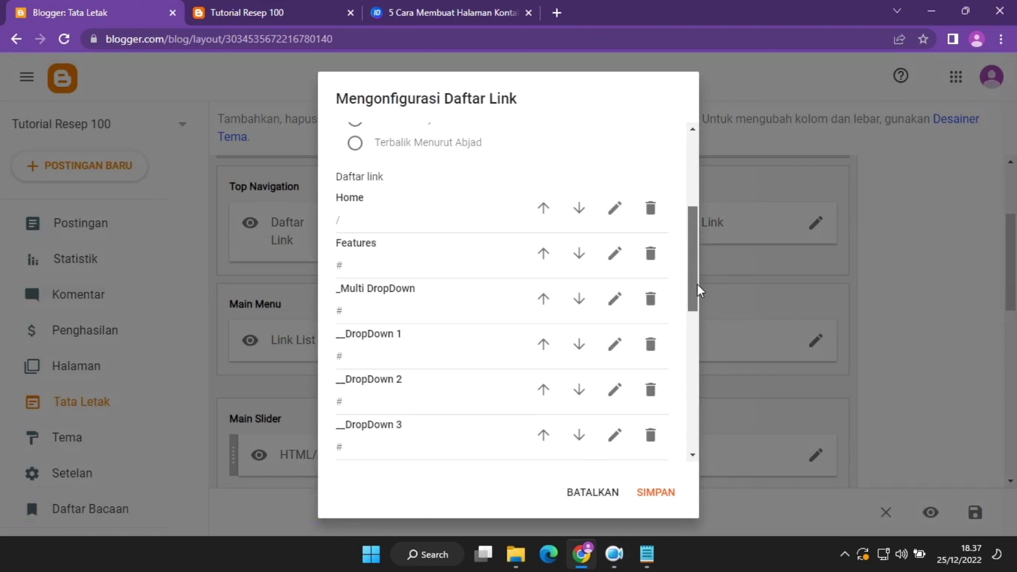
pyautogui.moveTo(697, 285)
pyautogui.mouseDown()
pyautogui.moveTo(697, 457)
pyautogui.moveTo(696, 285)
pyautogui.mouseUp()
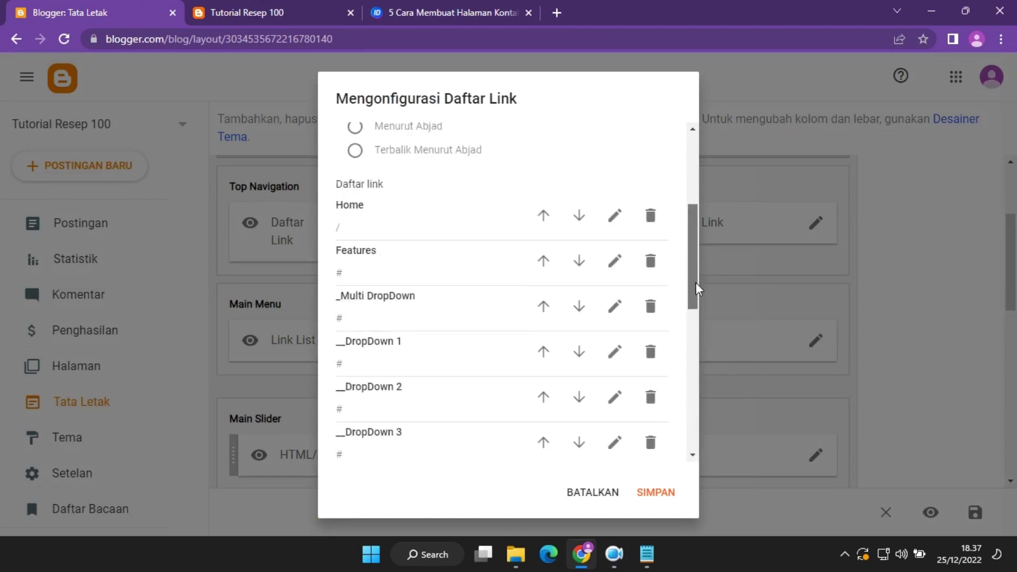
pyautogui.click(651, 262)
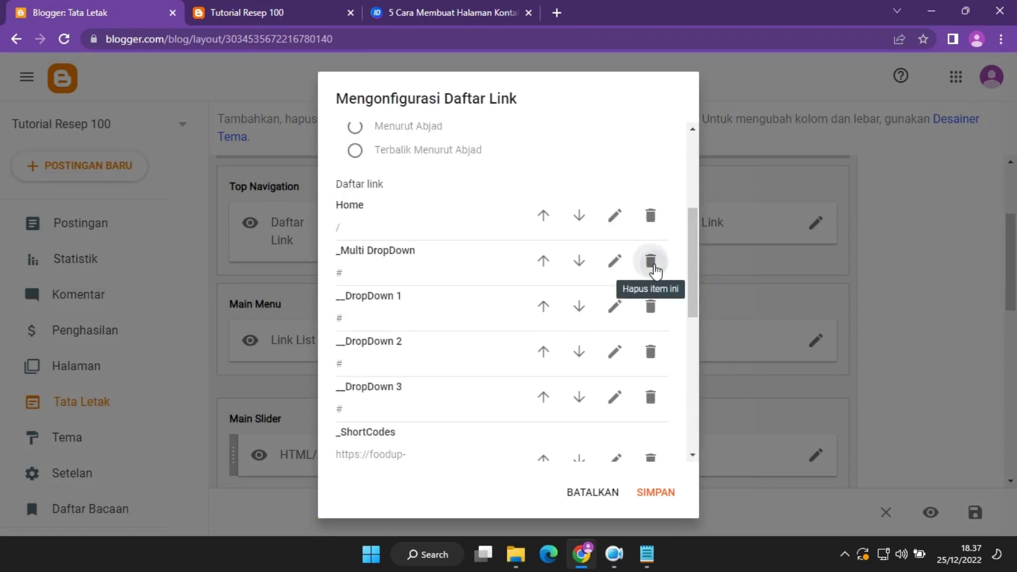
pyautogui.click(652, 262)
pyautogui.click(652, 263)
pyautogui.click(652, 263)
pyautogui.click(652, 263)
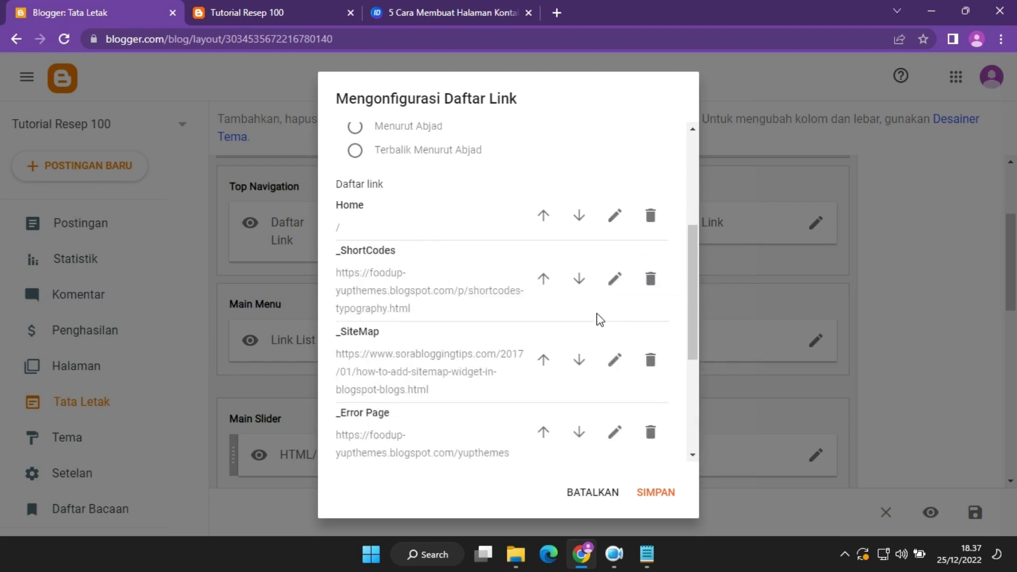
# Set the _ShortCodes entry's URL to '#' and begin renaming it to _Resep Khas.
pyautogui.click(615, 279)
pyautogui.click(507, 347)
pyautogui.hotkey('ctrl', 'a')
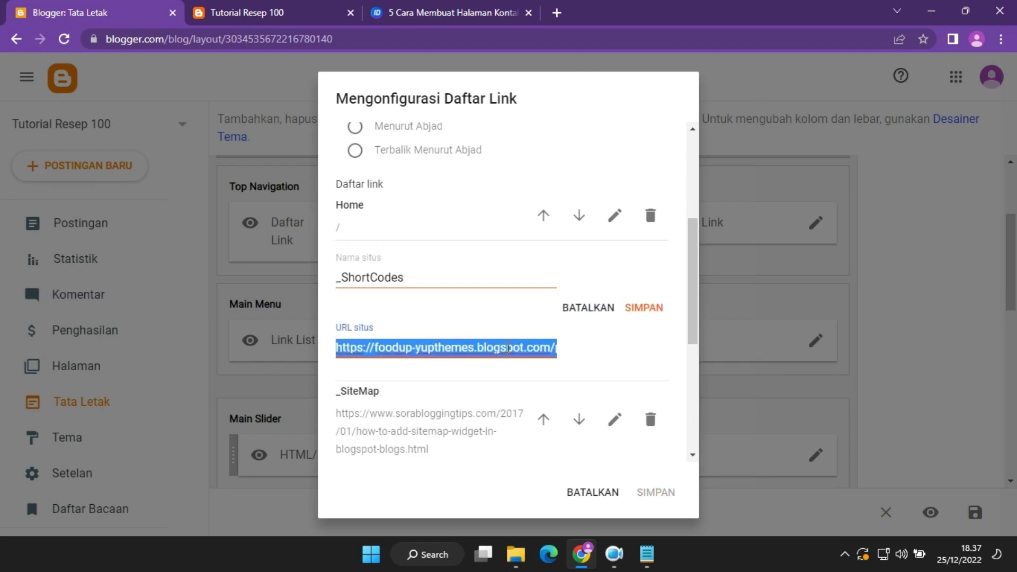
pyautogui.press('BackSpace')
pyautogui.write('#')
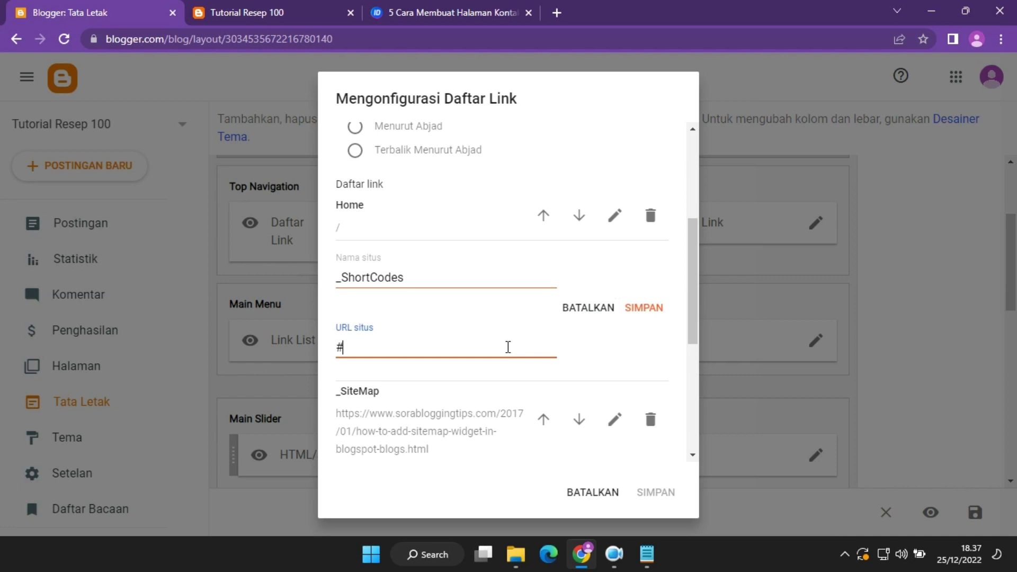
pyautogui.doubleClick(419, 279)
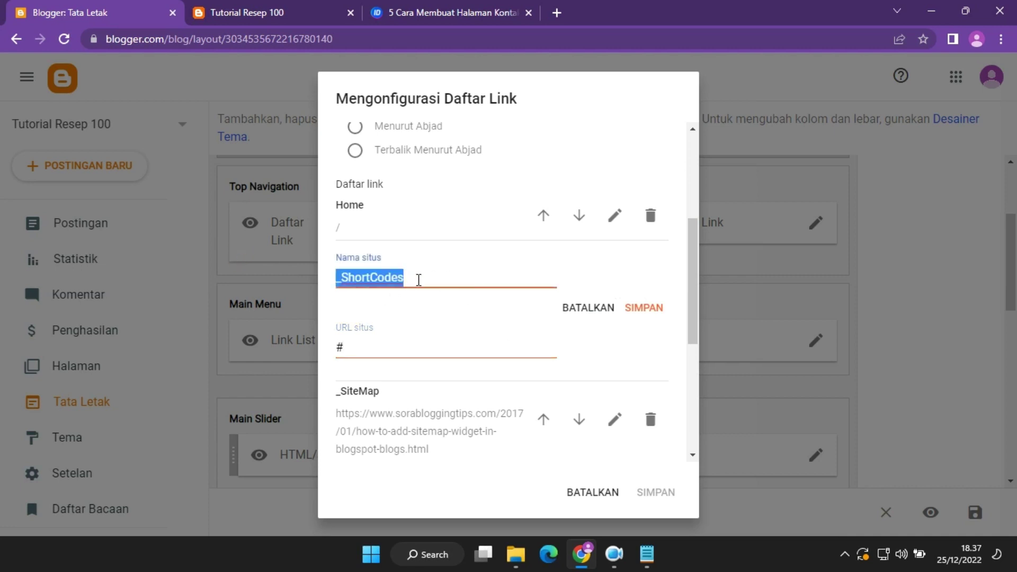
pyautogui.moveTo(436, 269); pyautogui.dragTo(341, 276)
pyautogui.write('Resep Khas')
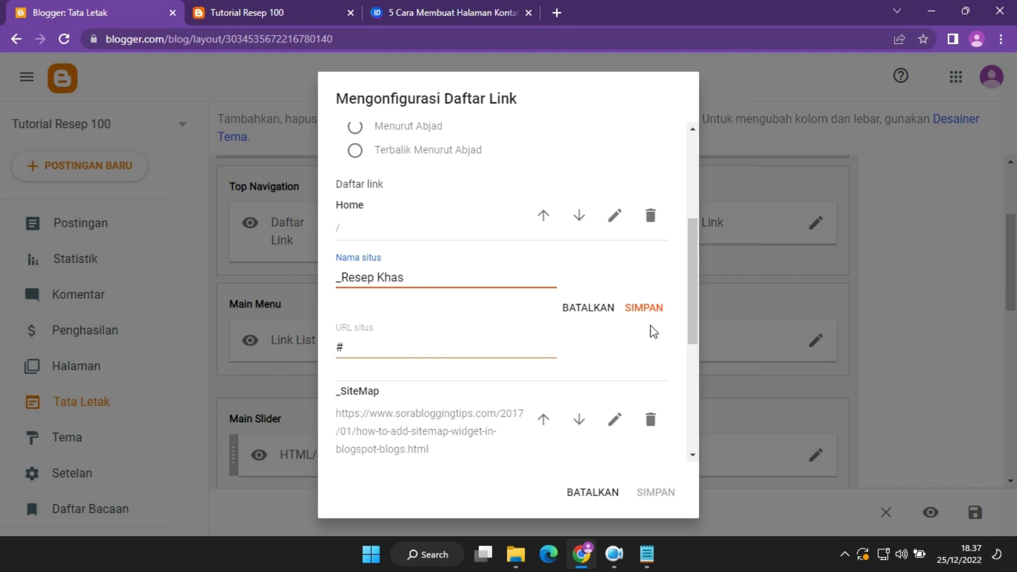
# Save the Main Menu link list with the _Resep Khas link and reload the blog to preview it.
pyautogui.click(644, 308)
pyautogui.click(656, 492)
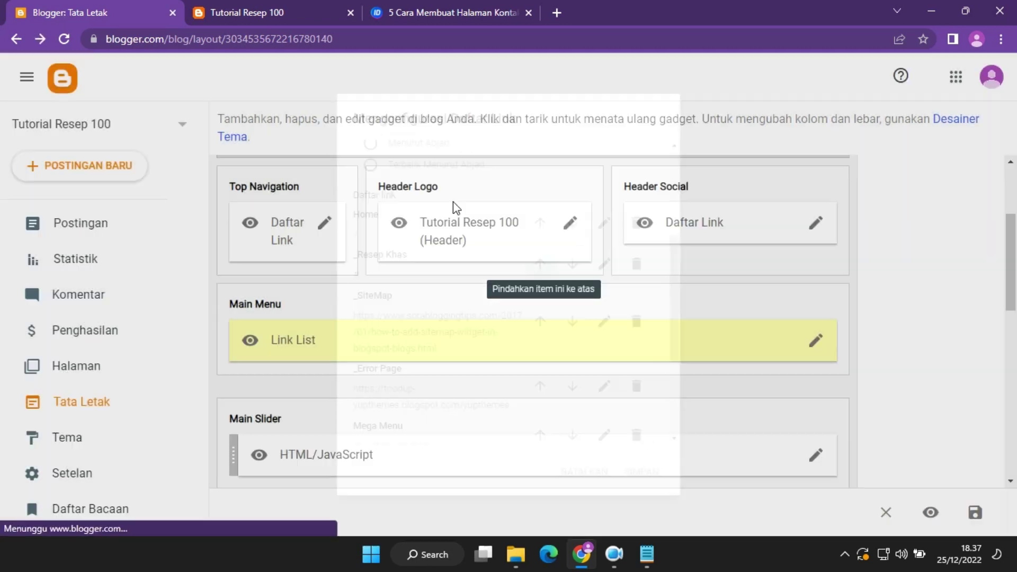
pyautogui.click(297, 7)
pyautogui.click(63, 38)
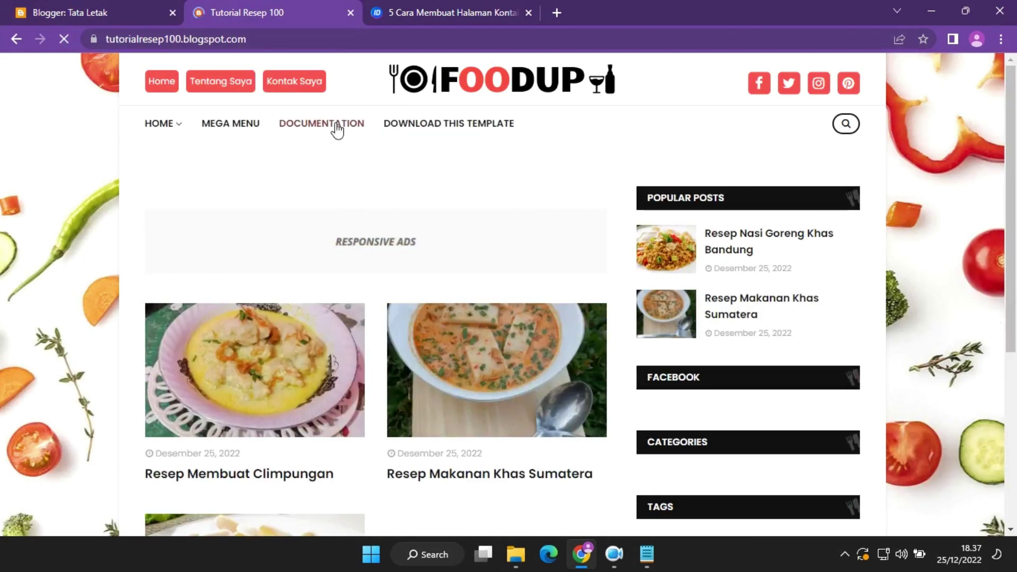
# Check the blog's Mega Menu, then reopen the Main Menu link list settings.
pyautogui.moveTo(243, 129)
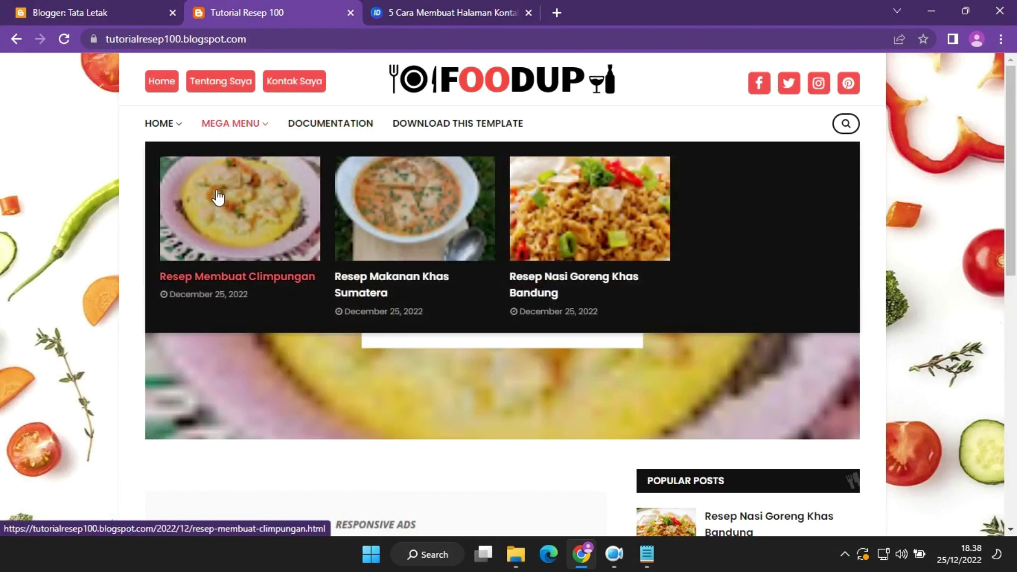
pyautogui.click(82, 3)
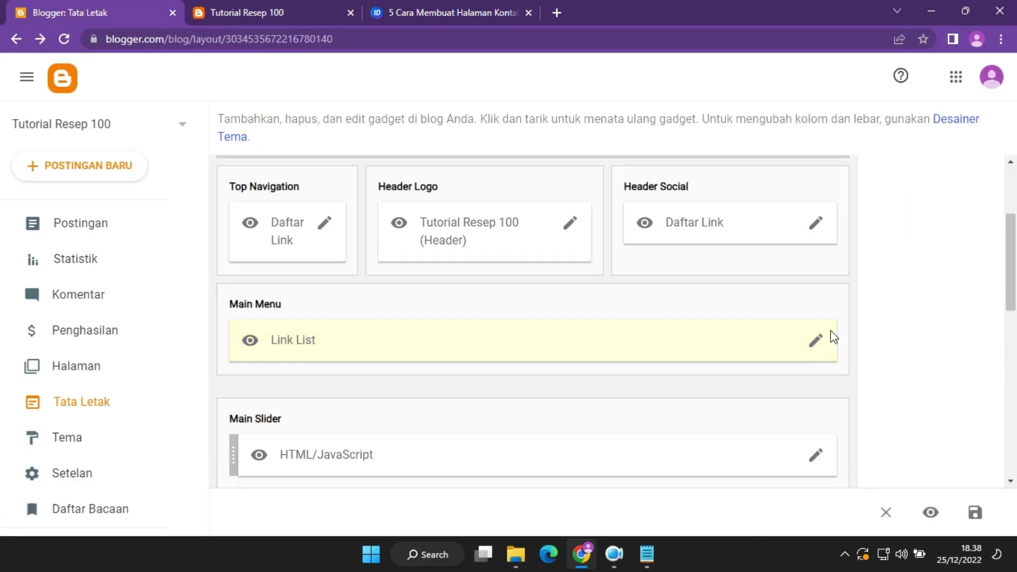
pyautogui.click(817, 341)
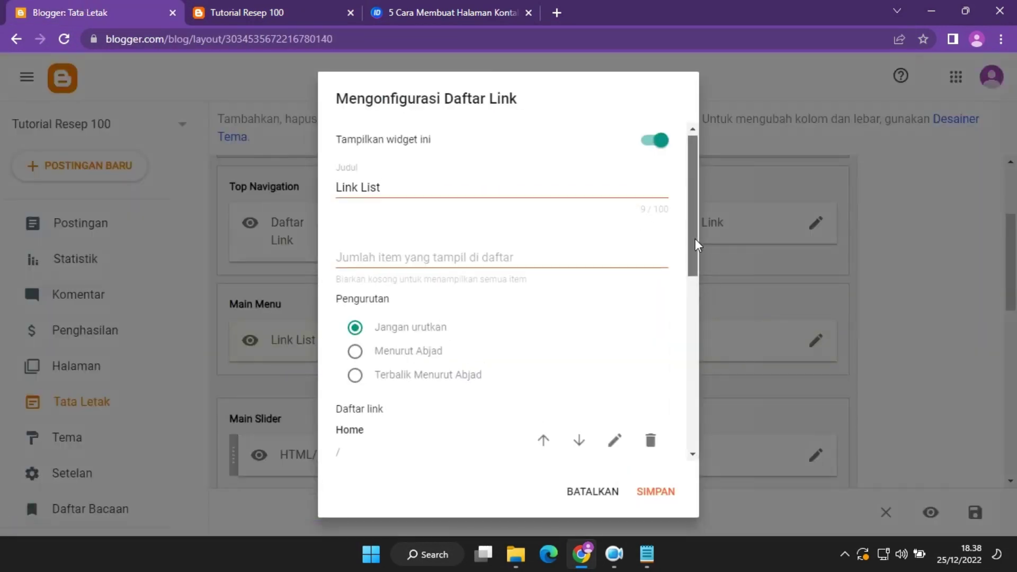
# Delete the Download This Template, Documentation, _Resep Khas, _SiteMap and _Error Page links from the Main Menu.
pyautogui.moveTo(695, 238); pyautogui.dragTo(685, 369)
pyautogui.click(233, 12)
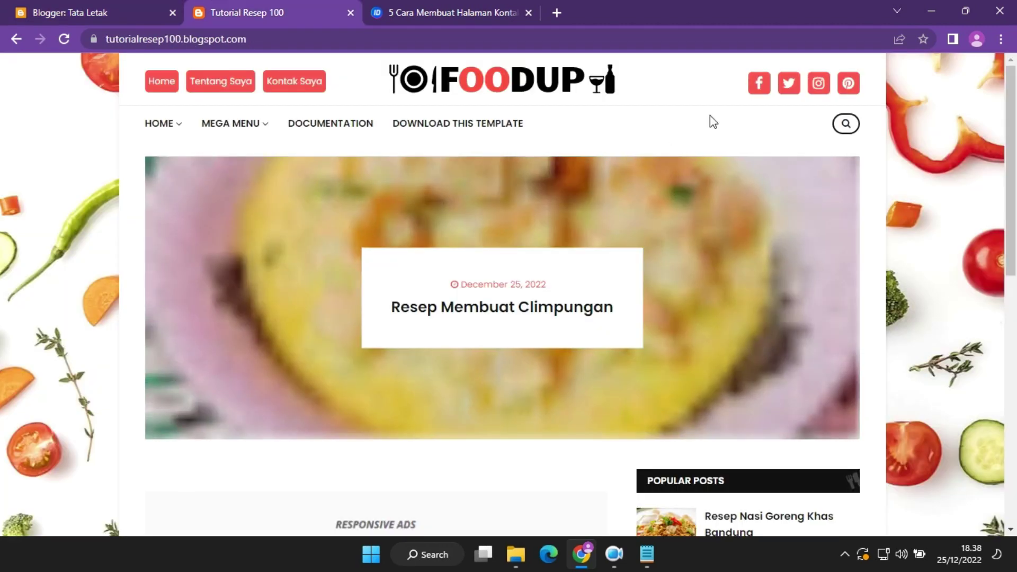
pyautogui.click(124, 7)
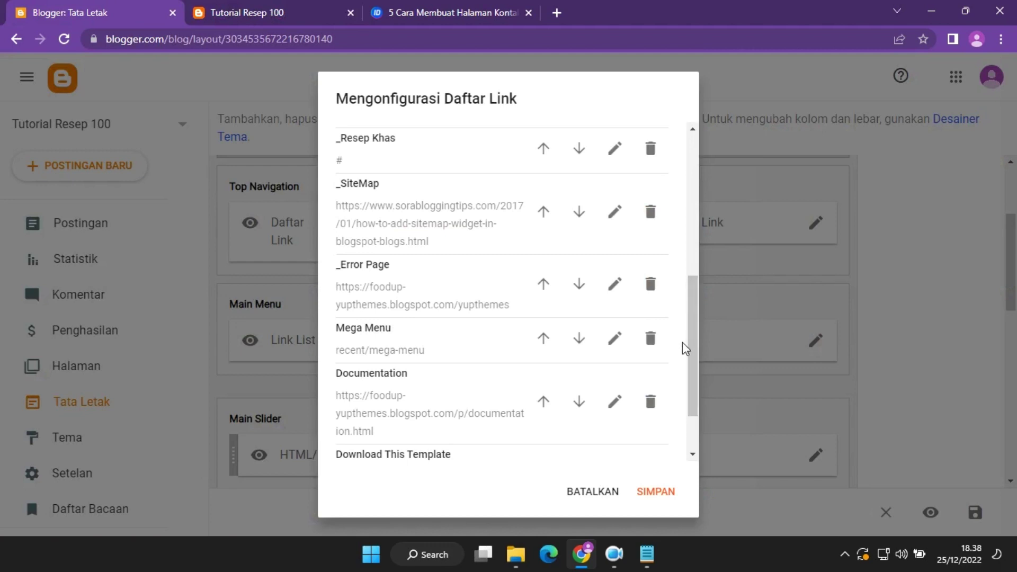
pyautogui.moveTo(692, 405); pyautogui.dragTo(692, 443)
pyautogui.click(654, 398)
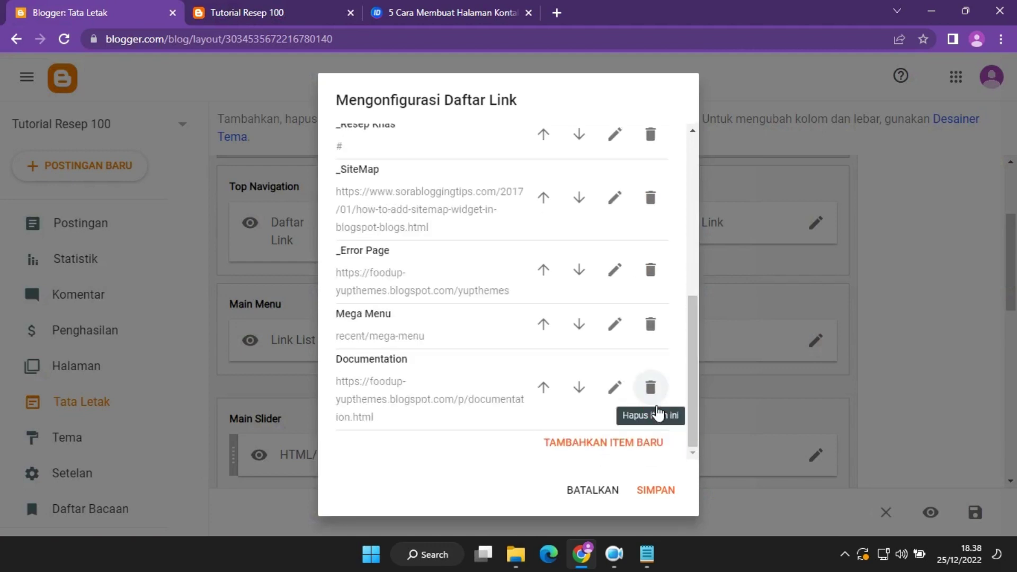
pyautogui.click(651, 387)
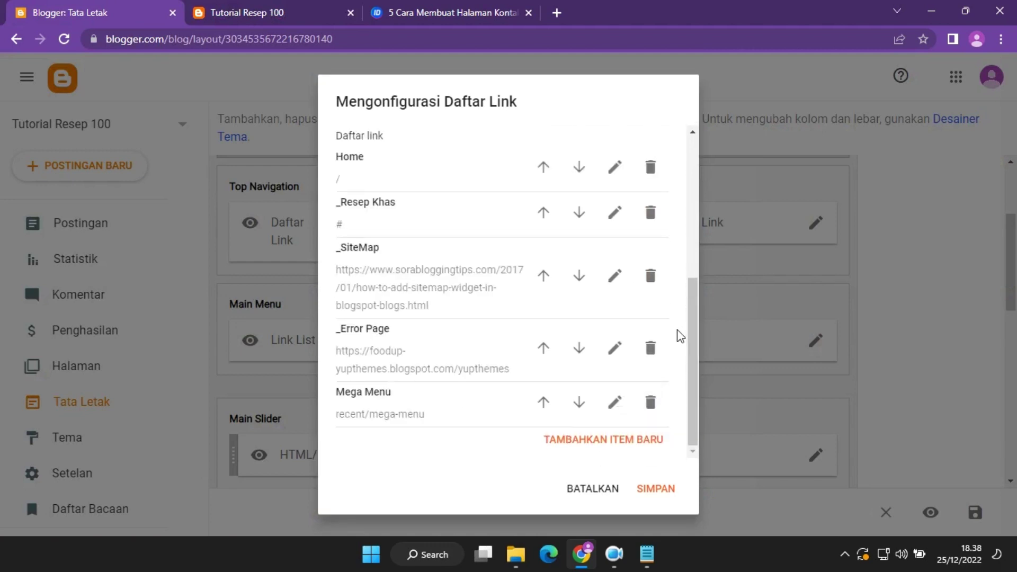
pyautogui.click(656, 218)
pyautogui.click(651, 272)
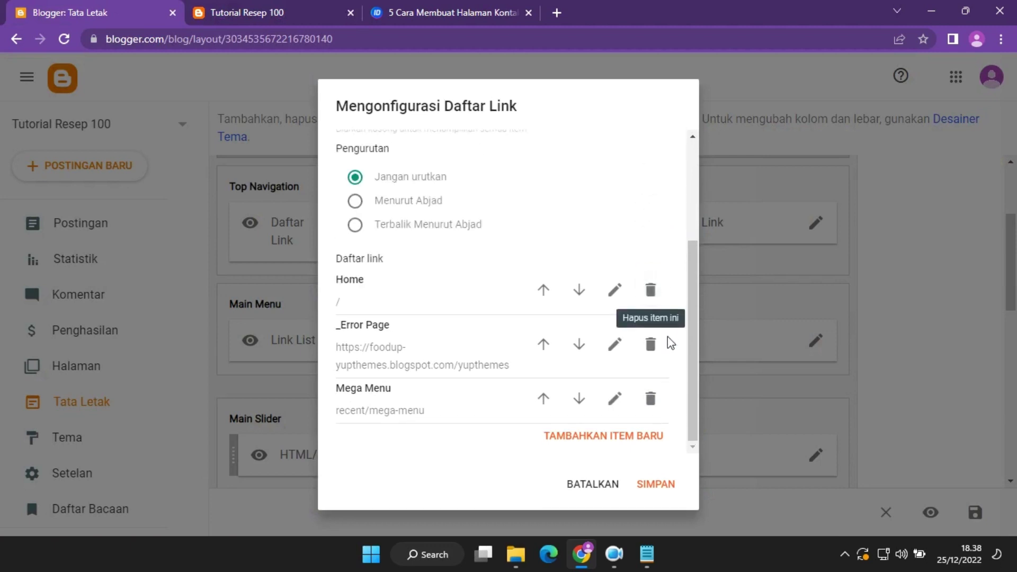
pyautogui.click(650, 344)
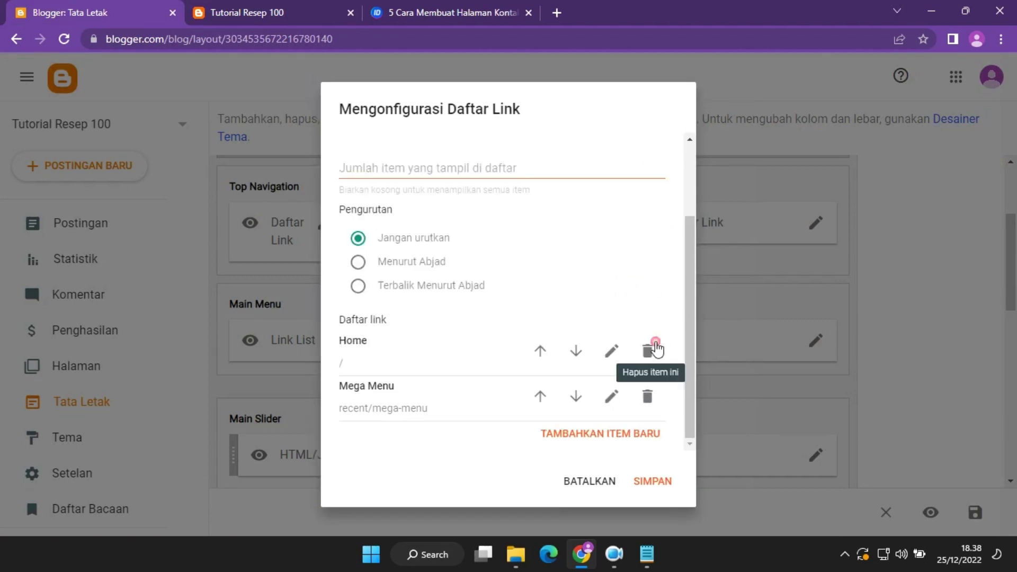
# Rename the Mega Menu link to 'Resep Khas' with URL '#' and save the Main Menu.
pyautogui.click(613, 408)
pyautogui.moveTo(423, 400); pyautogui.dragTo(310, 409)
pyautogui.write('Re')
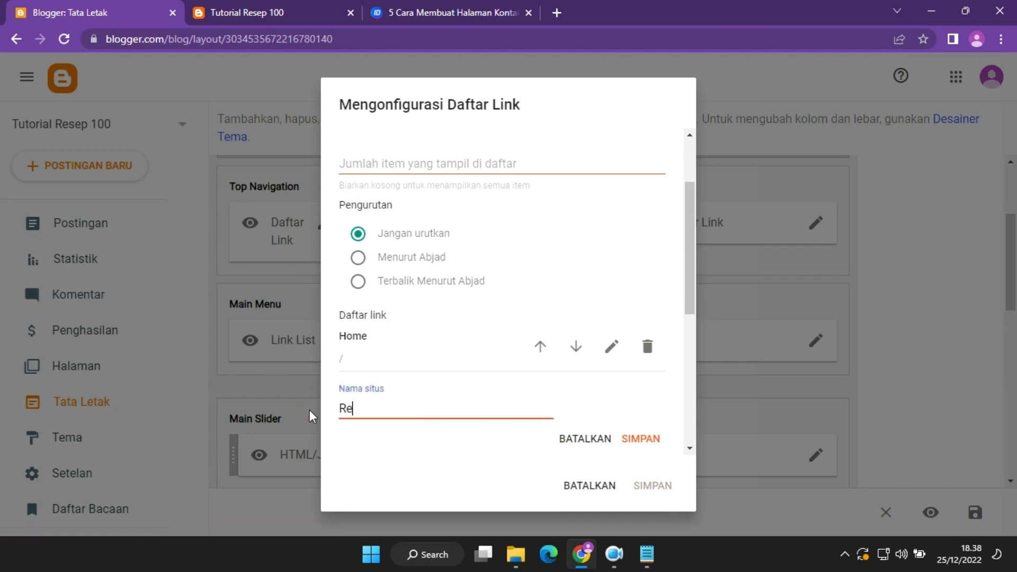
pyautogui.write('sep Khas')
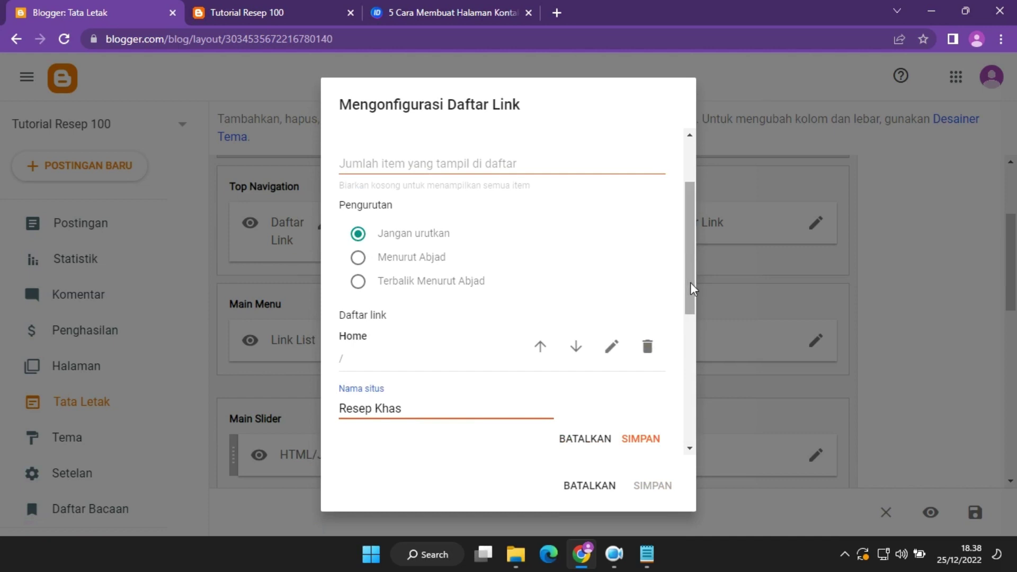
pyautogui.moveTo(690, 284); pyautogui.dragTo(685, 348)
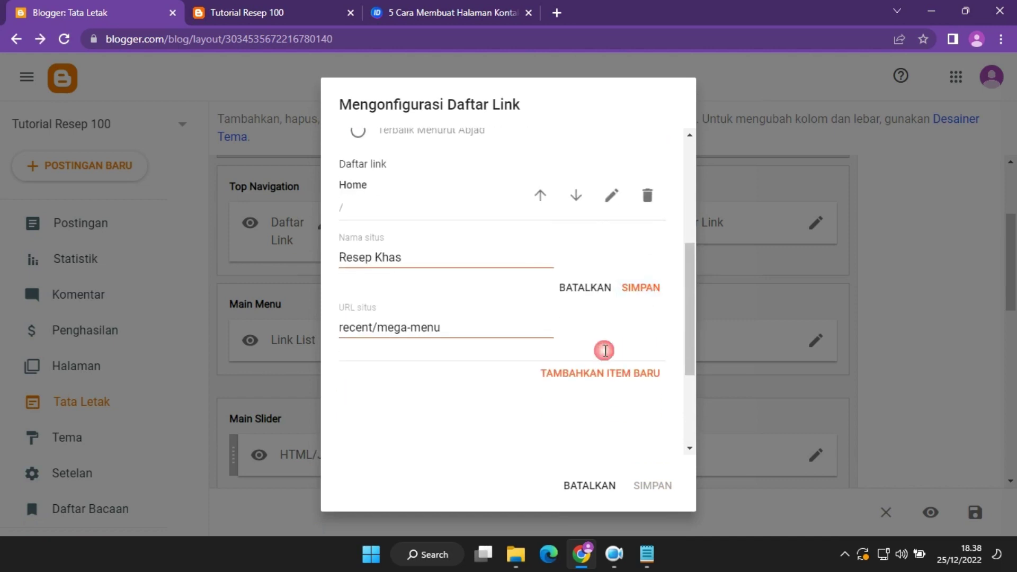
pyautogui.moveTo(492, 326); pyautogui.dragTo(272, 334)
pyautogui.press('BackSpace')
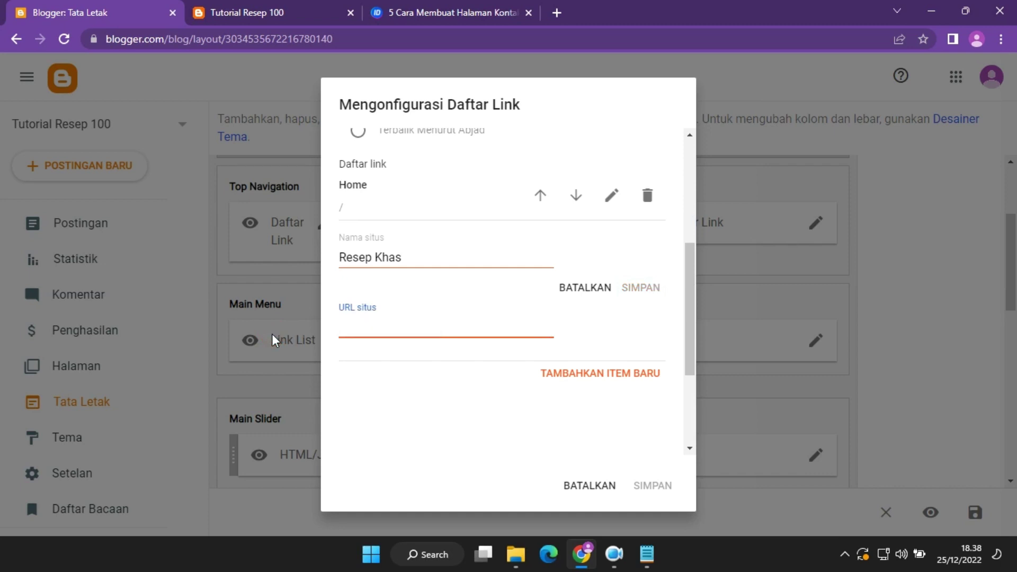
pyautogui.write('#')
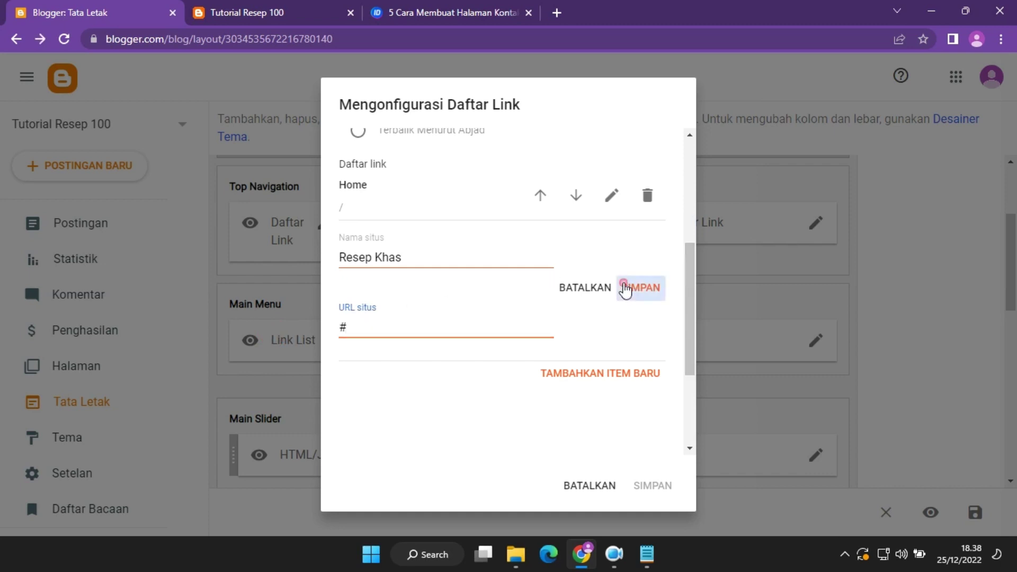
pyautogui.click(636, 288)
pyautogui.click(662, 490)
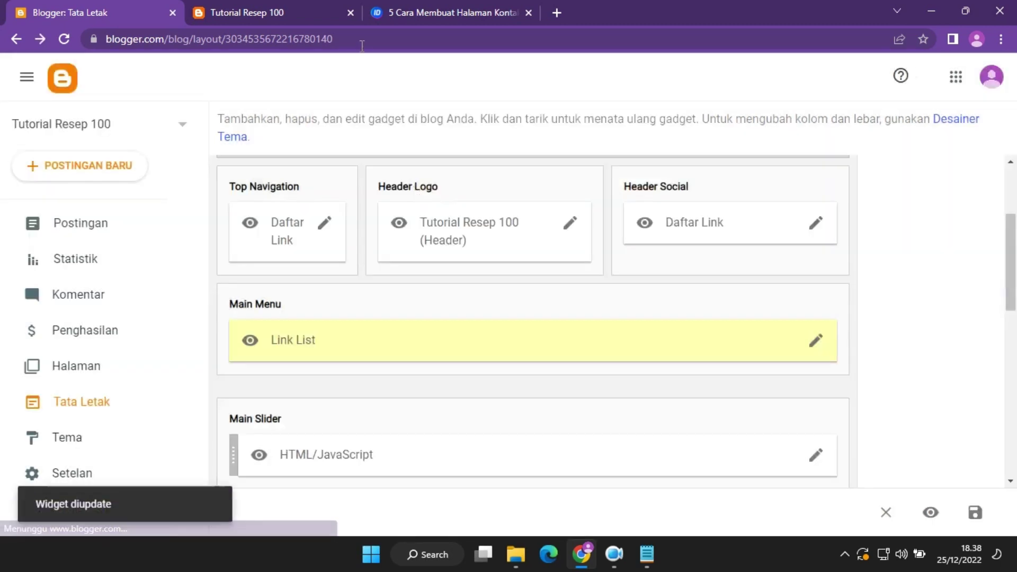
# Reload the blog to check the new menu, then reopen the Main Menu link list settings.
pyautogui.click(322, 5)
pyautogui.click(67, 41)
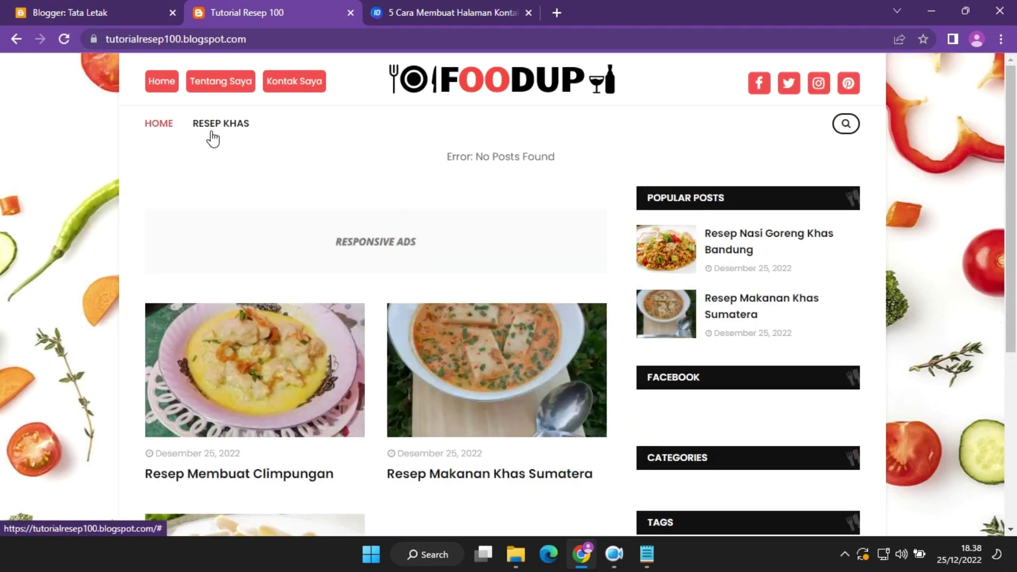
pyautogui.click(84, 8)
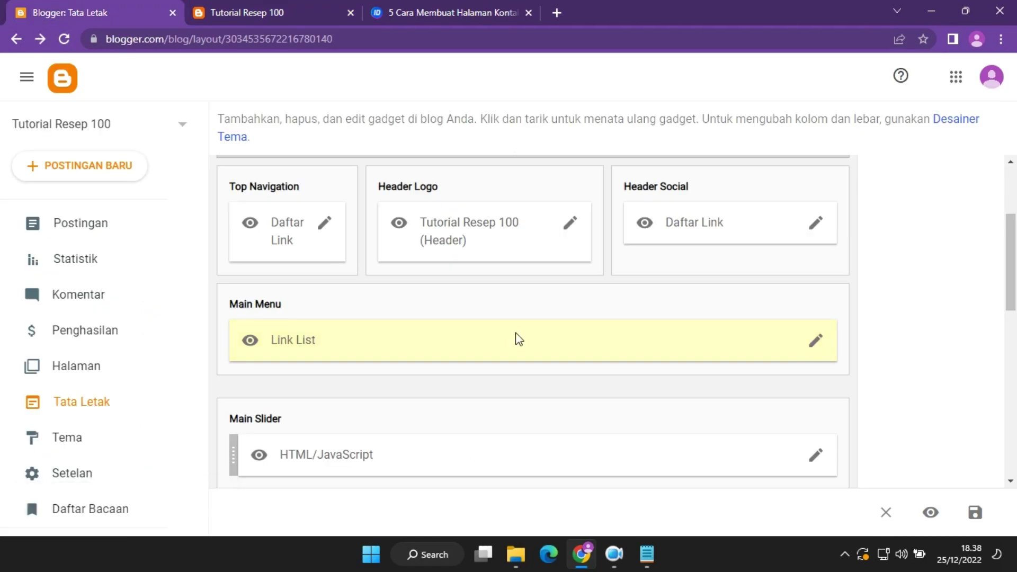
pyautogui.click(815, 342)
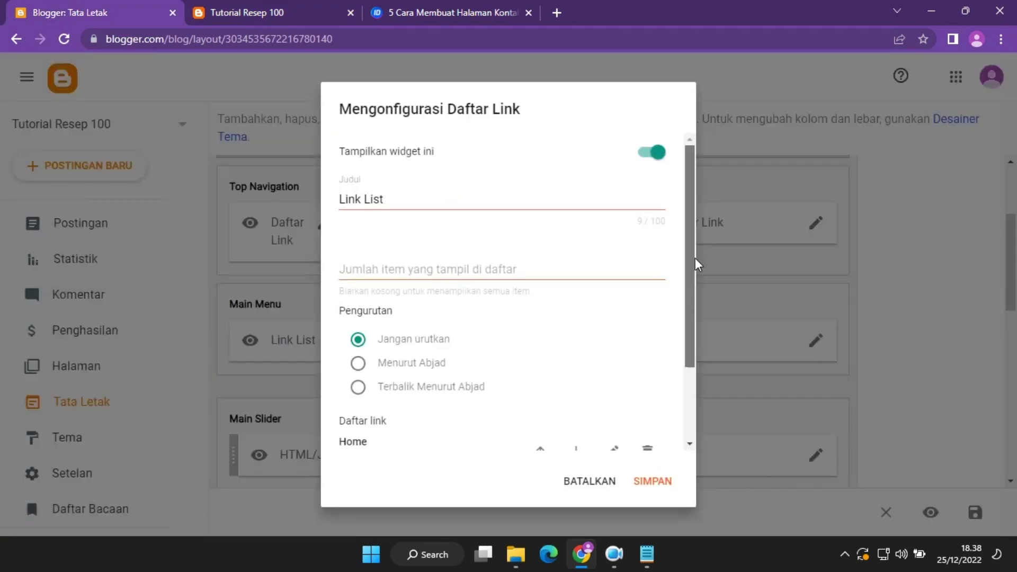
# Add a 'Video Resep' link to the Main Menu and save it.
pyautogui.scroll(-2, 694, 258)
pyautogui.click(595, 432)
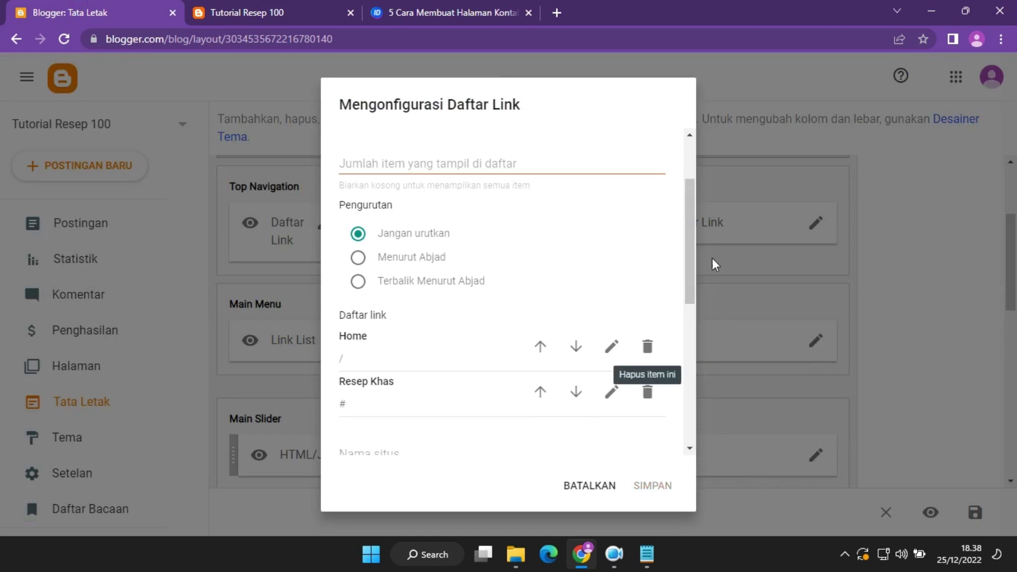
pyautogui.moveTo(694, 259); pyautogui.dragTo(685, 298)
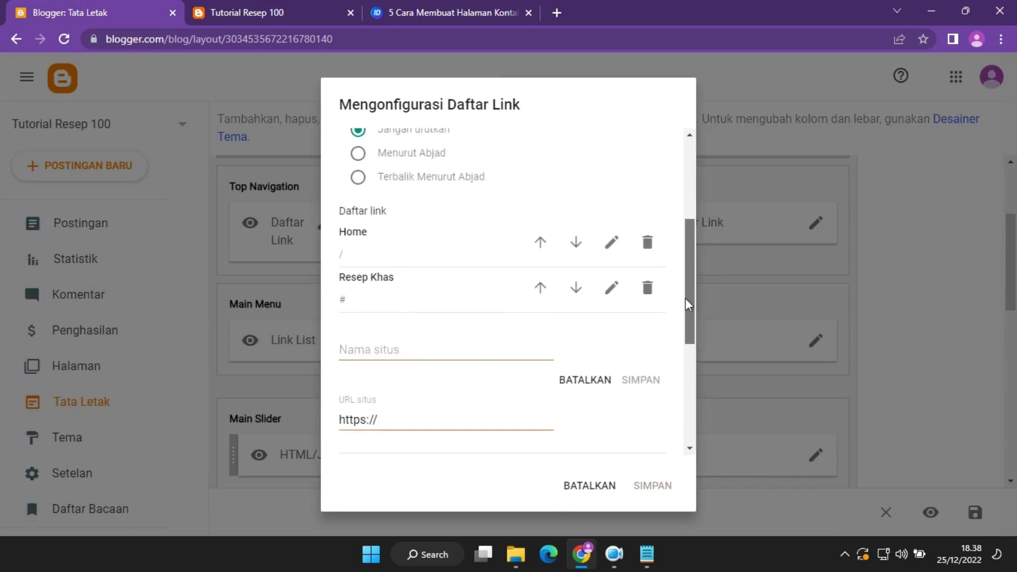
pyautogui.click(422, 353)
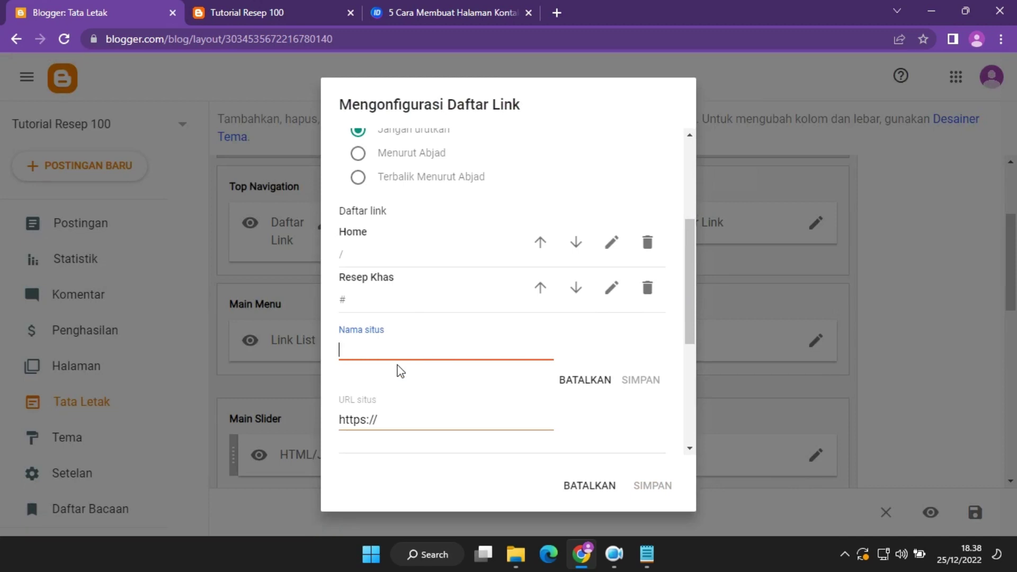
pyautogui.write('Video Resep')
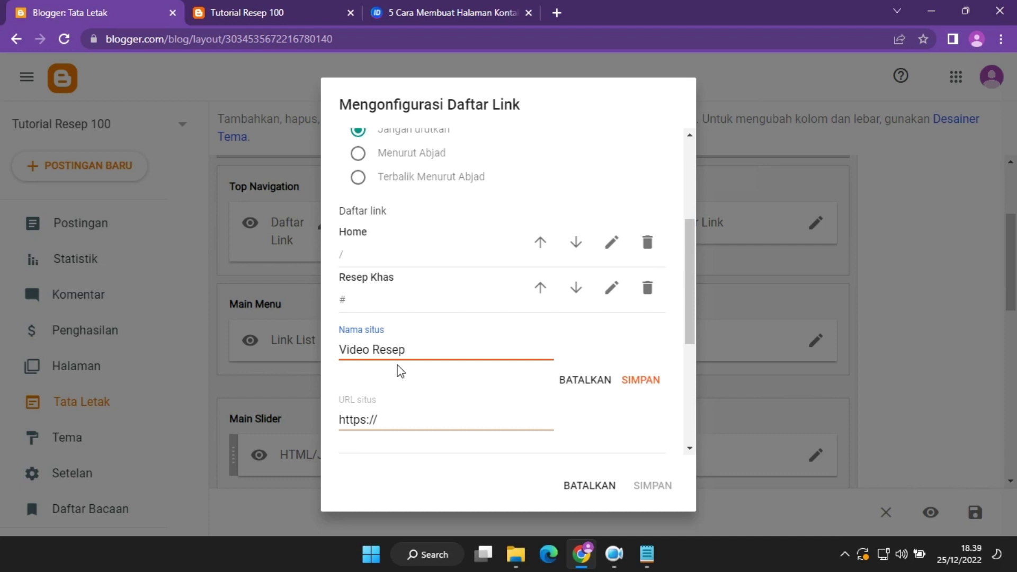
pyautogui.moveTo(402, 417); pyautogui.dragTo(298, 429)
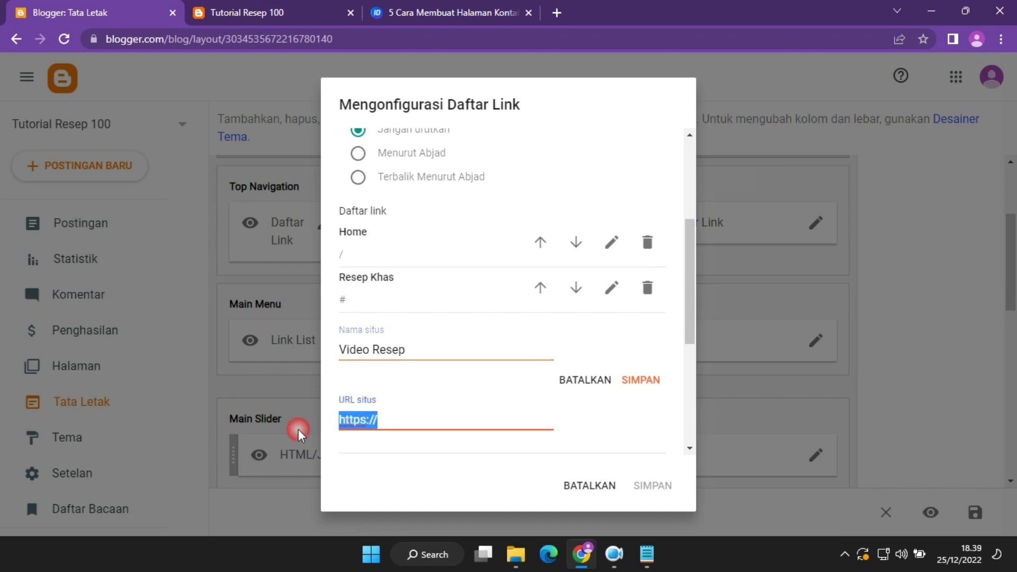
pyautogui.click(638, 380)
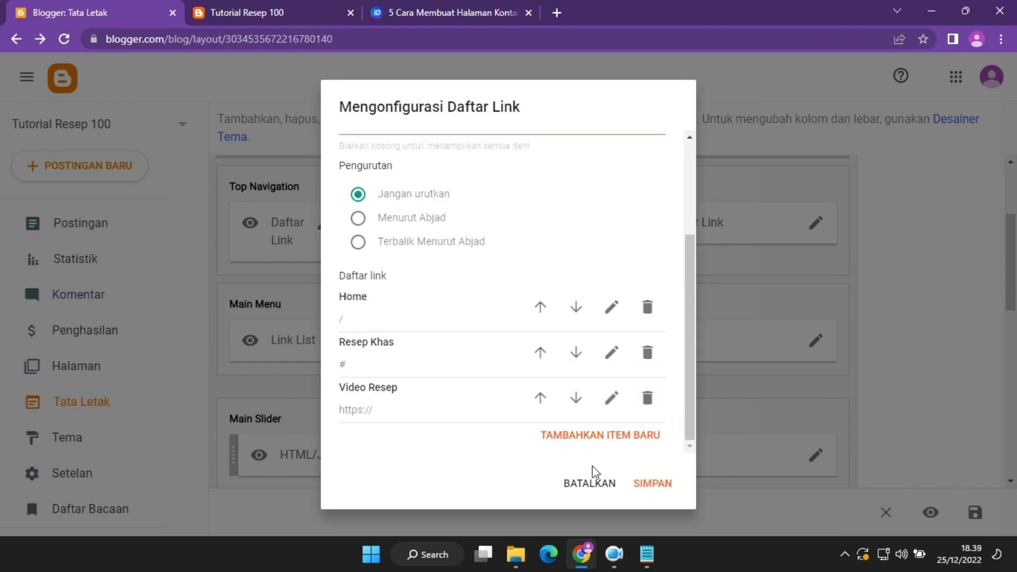
pyautogui.click(654, 484)
# Reload the blog to see Video Resep in the menu, then return to the Layout's Sidebar Right.
pyautogui.click(268, 8)
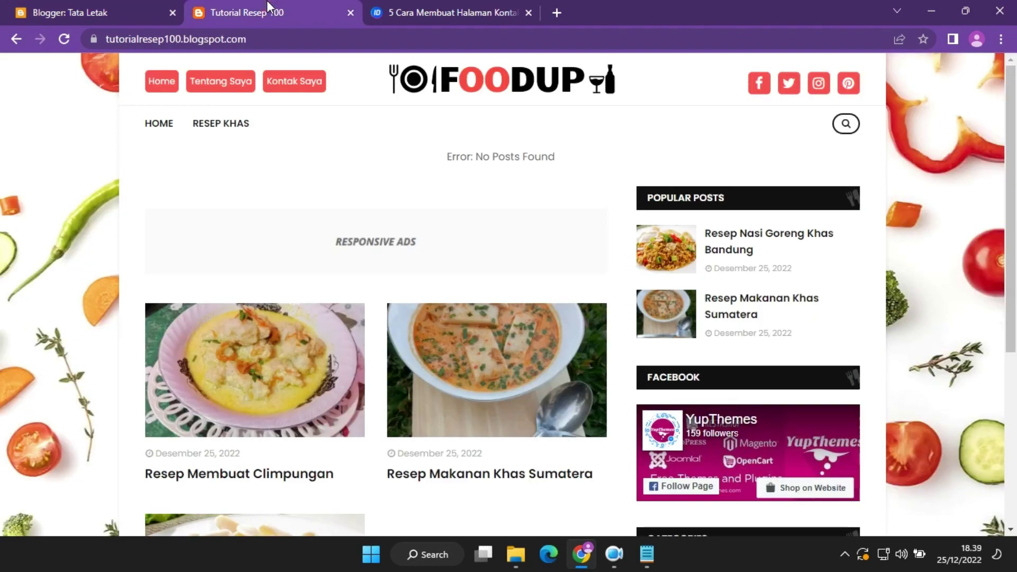
pyautogui.click(64, 39)
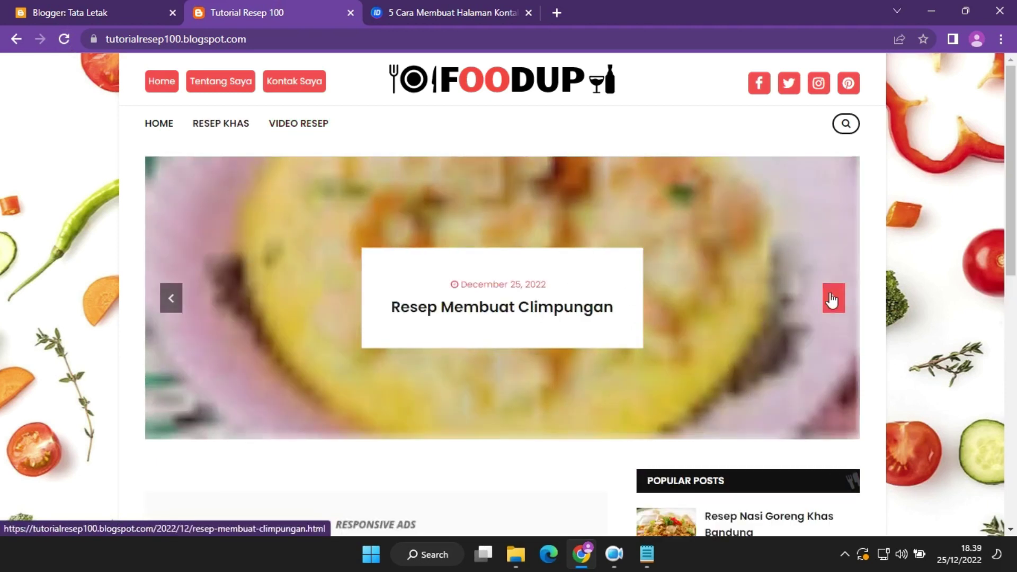
pyautogui.click(833, 300)
pyautogui.click(834, 301)
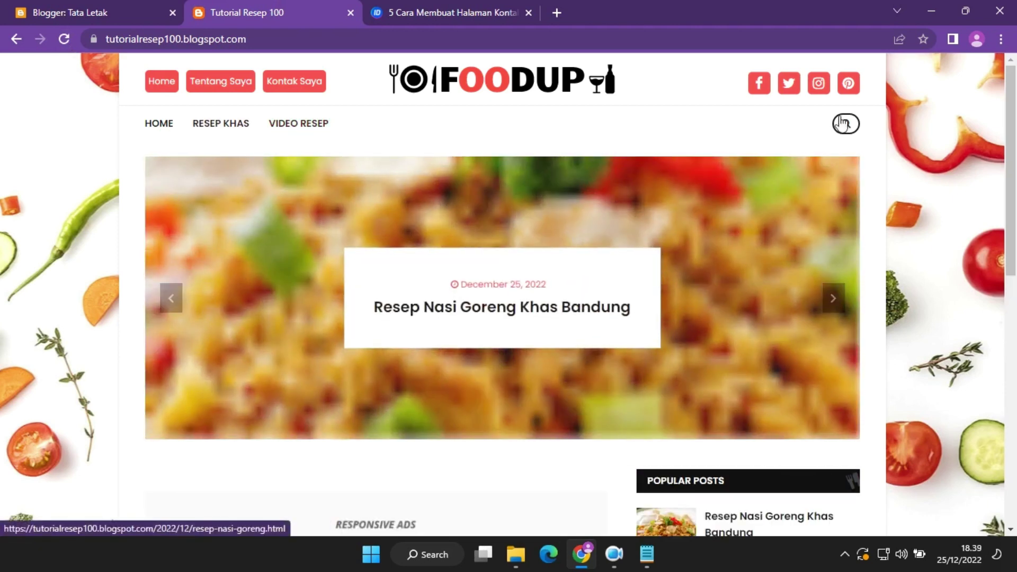
pyautogui.scroll(-5, 1015, 290)
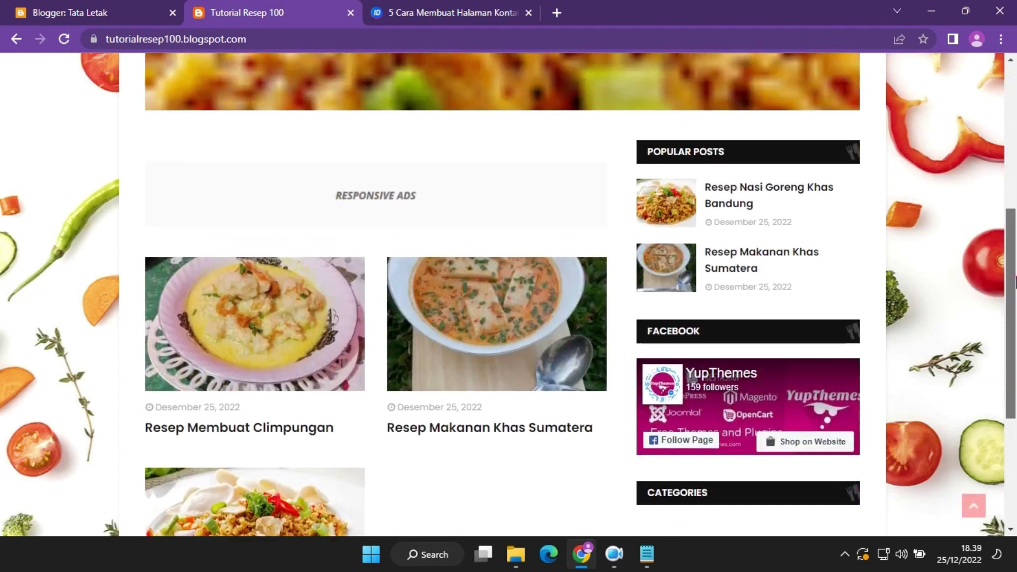
pyautogui.scroll(-1, 1015, 365)
pyautogui.click(84, 12)
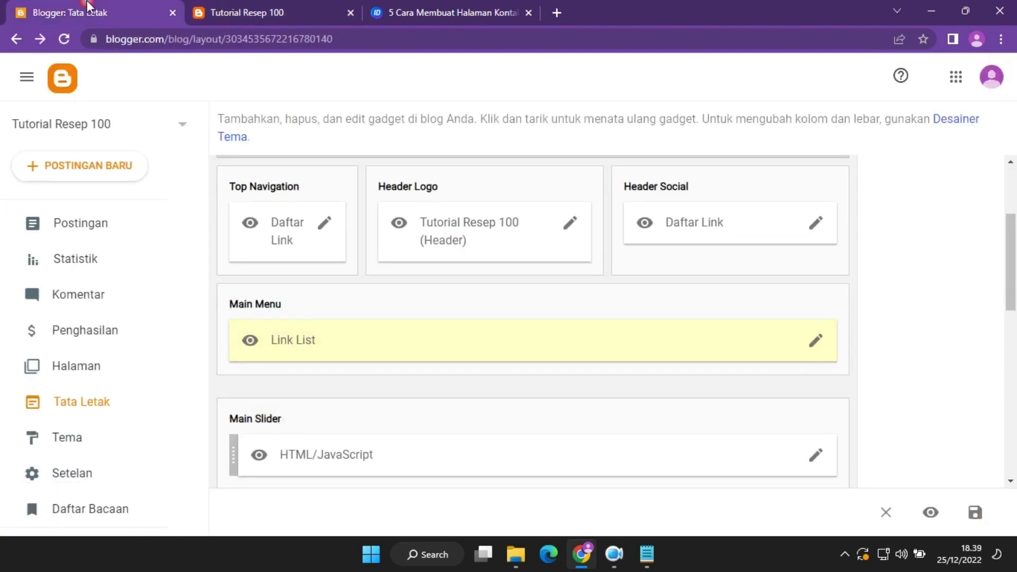
pyautogui.scroll(-3, 1015, 335)
pyautogui.scroll(-4, 1016, 335)
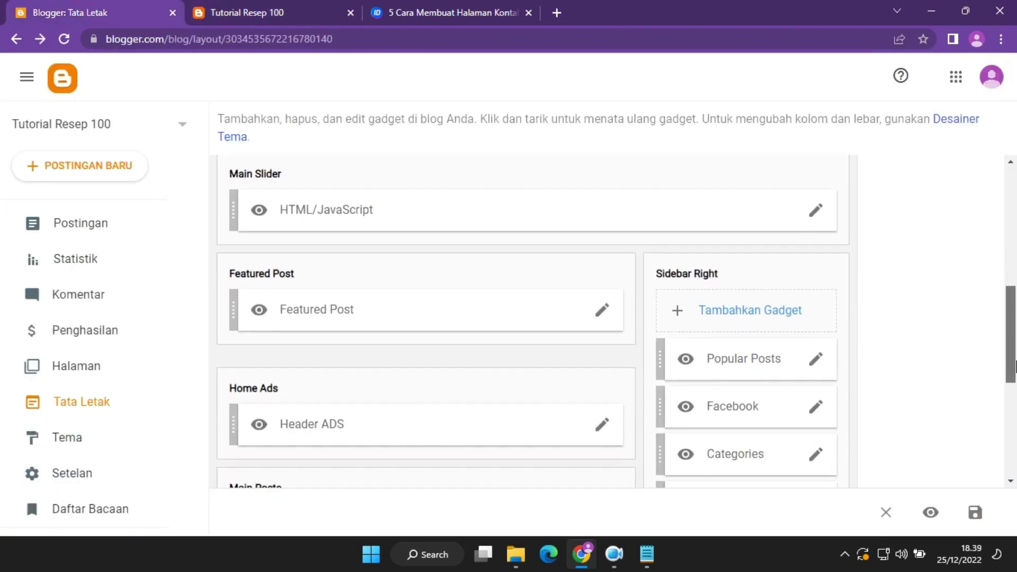
# Retitle the Popular Posts gadget to 'Resep Populer' and save it.
pyautogui.click(812, 274)
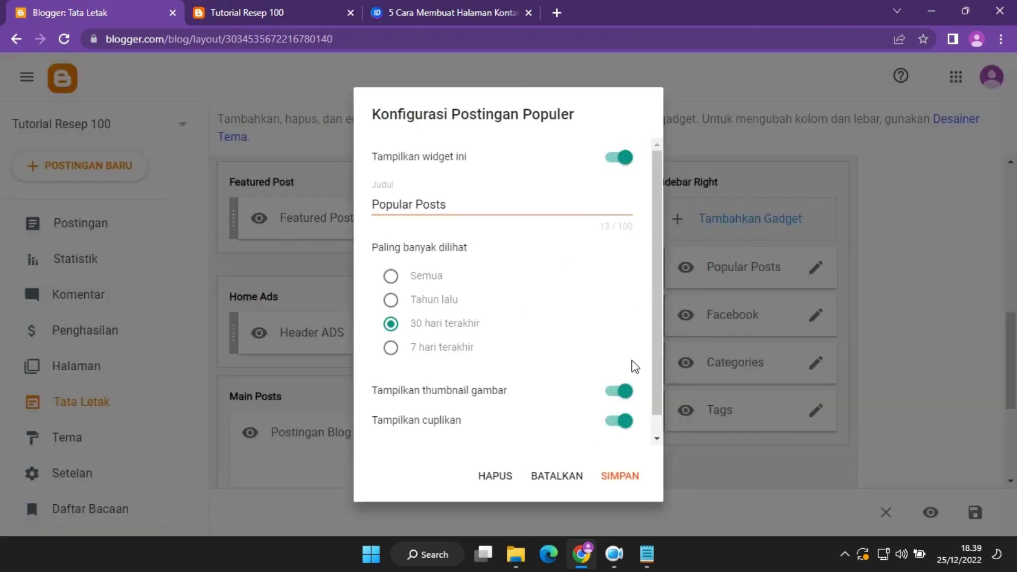
pyautogui.moveTo(448, 211); pyautogui.dragTo(215, 181)
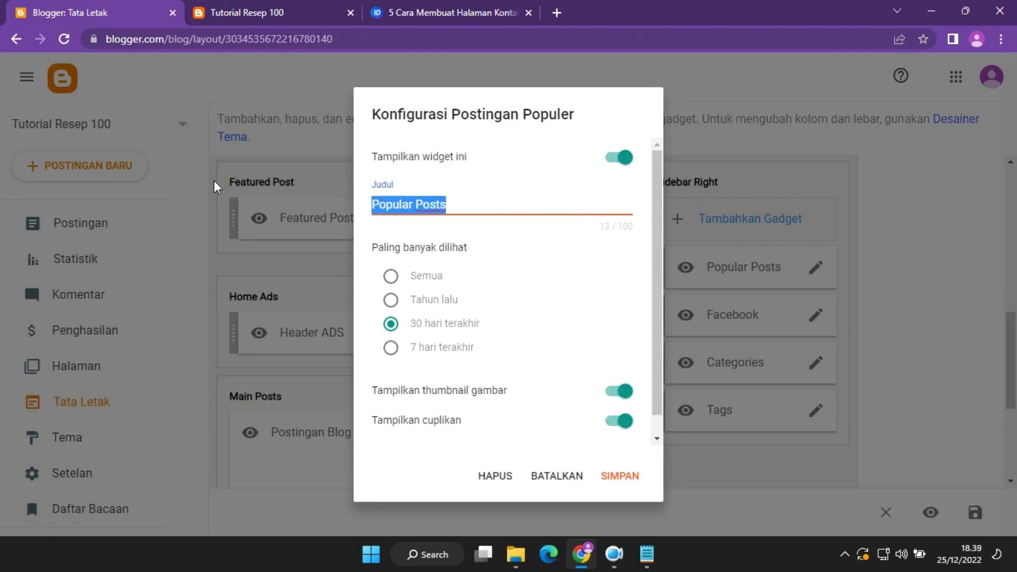
pyautogui.write('Resep Populer')
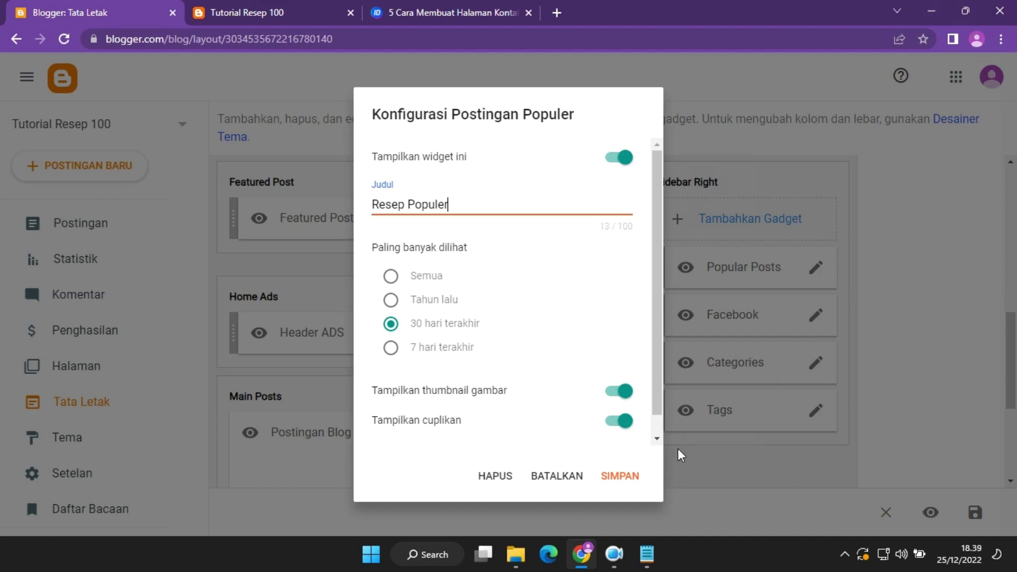
pyautogui.click(619, 475)
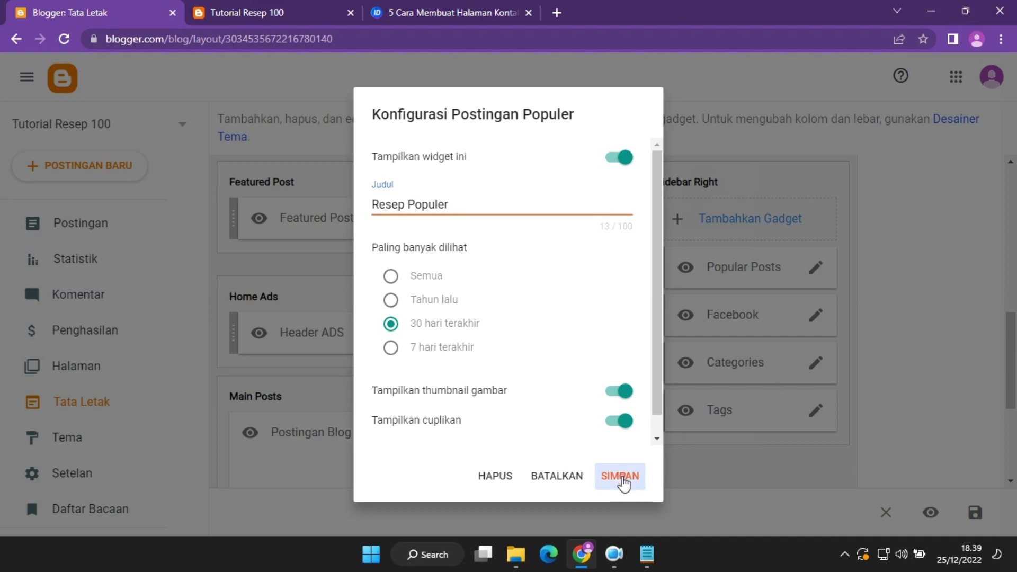
# Reload the blog to check the Resep Populer heading, then open the Facebook gadget settings.
pyautogui.click(301, 5)
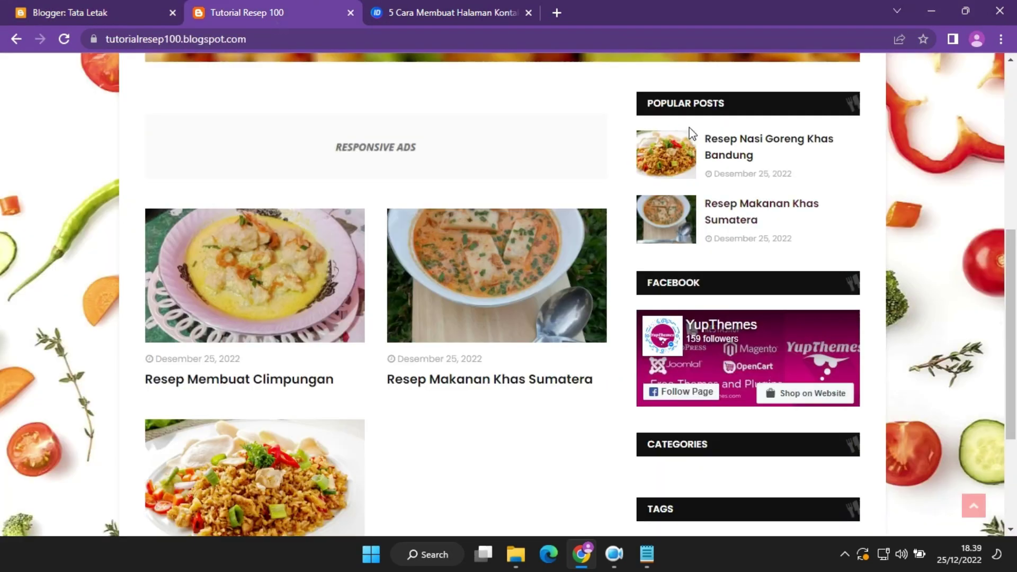
pyautogui.click(68, 39)
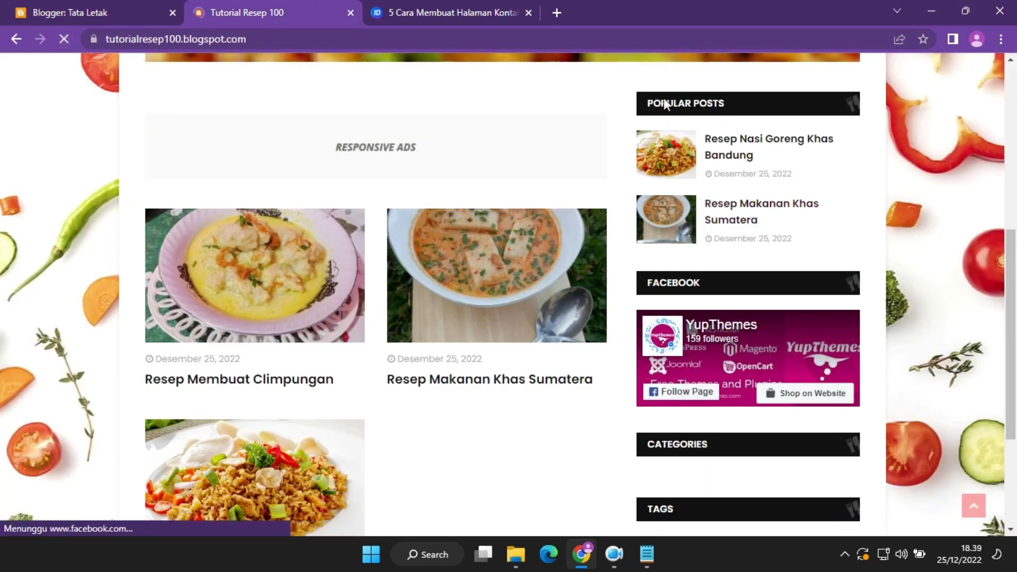
pyautogui.scroll(-5, 683, 159)
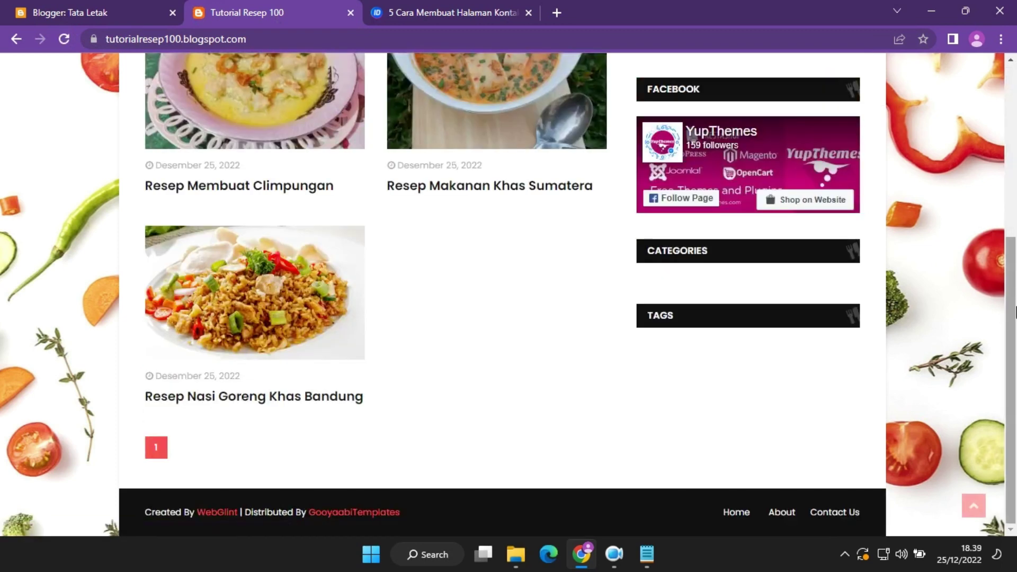
pyautogui.moveTo(1014, 311); pyautogui.dragTo(1014, 143)
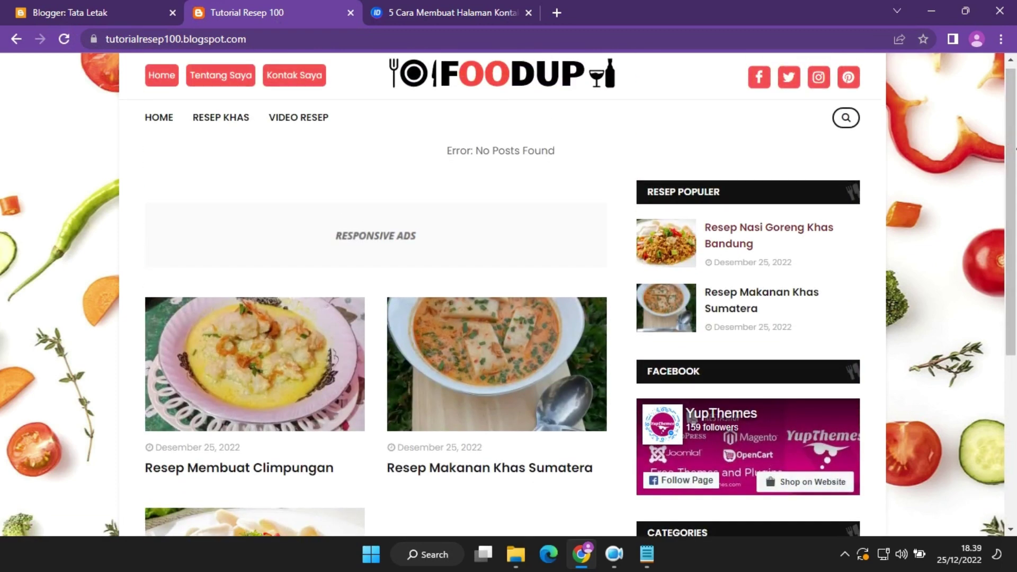
pyautogui.click(160, 75)
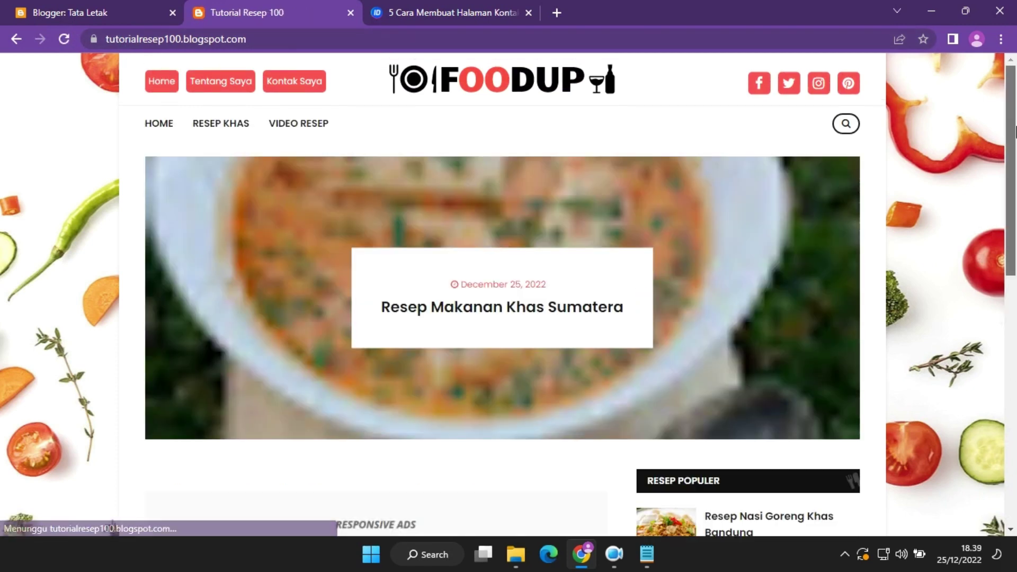
pyautogui.moveTo(1015, 127); pyautogui.dragTo(1015, 306)
pyautogui.click(37, 11)
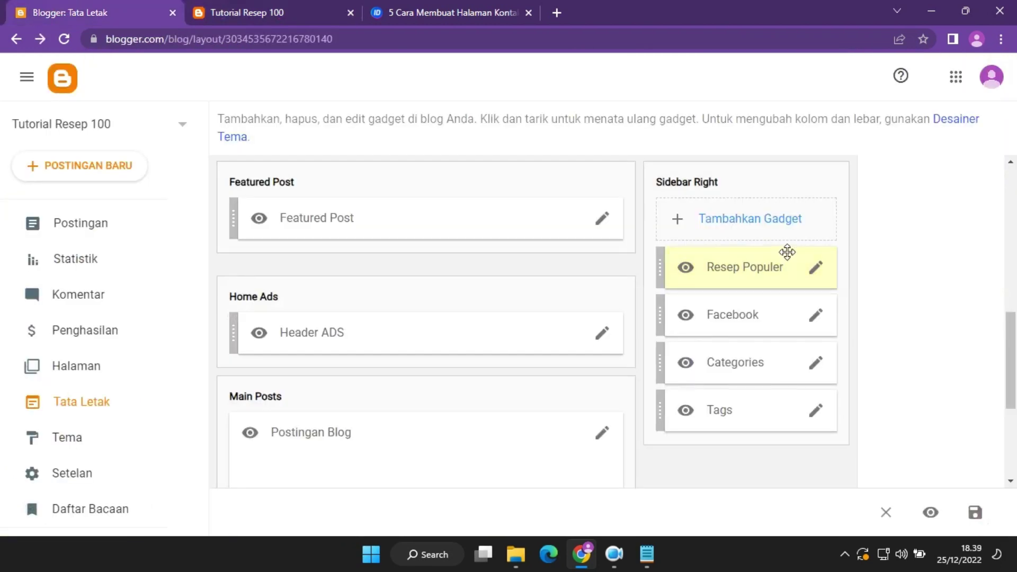
pyautogui.click(818, 316)
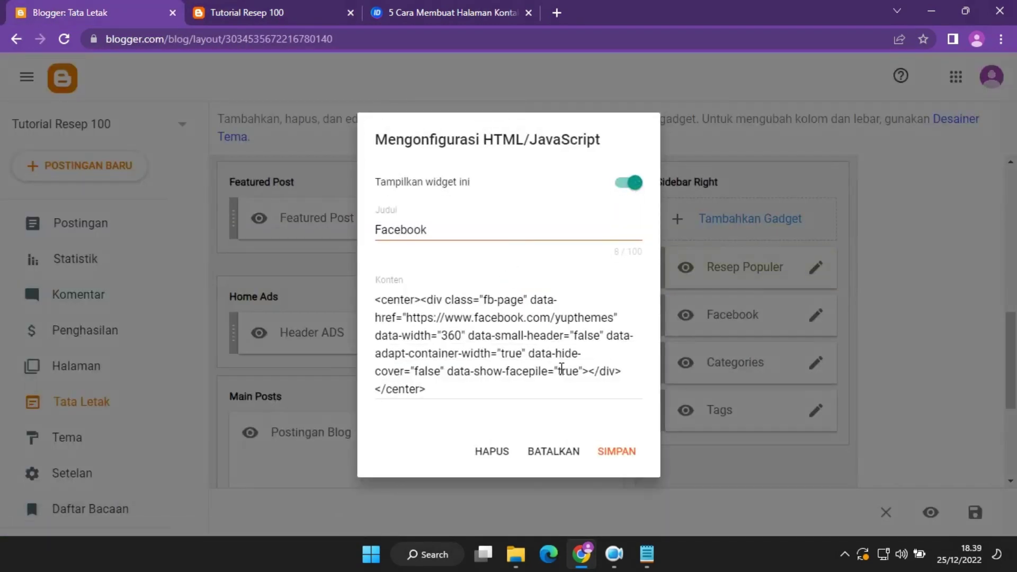
# Inspect the Facebook gadget's embed code and choose to delete the gadget.
pyautogui.click(505, 320)
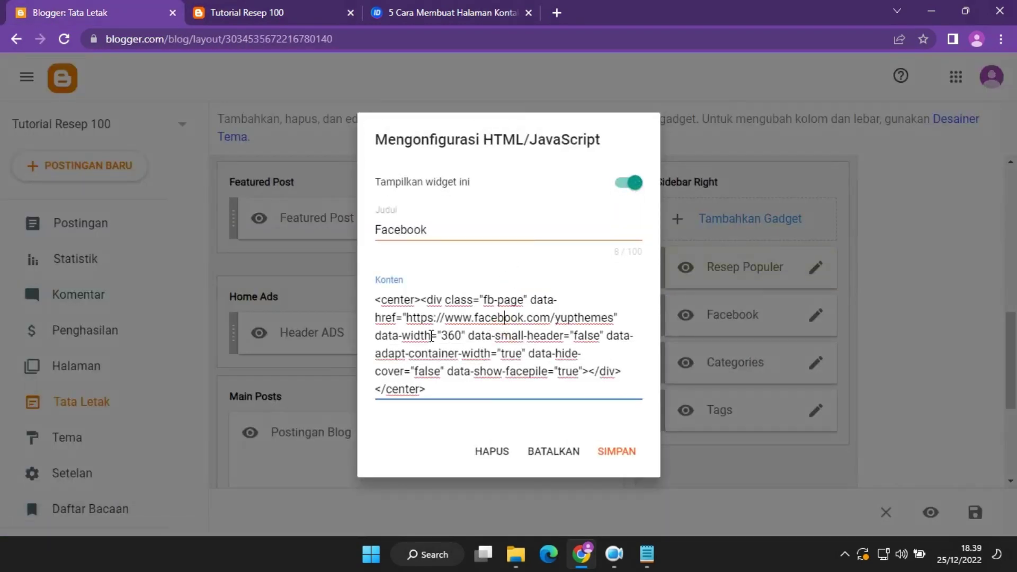
pyautogui.moveTo(444, 328); pyautogui.dragTo(559, 318)
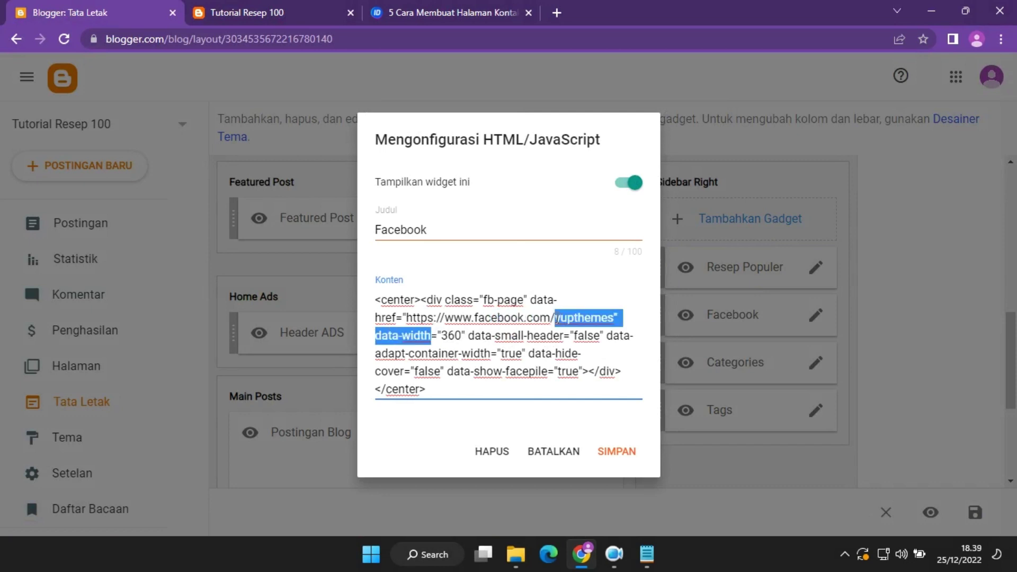
pyautogui.click(482, 453)
# Confirm deleting the Facebook gadget and check the blog.
pyautogui.click(614, 340)
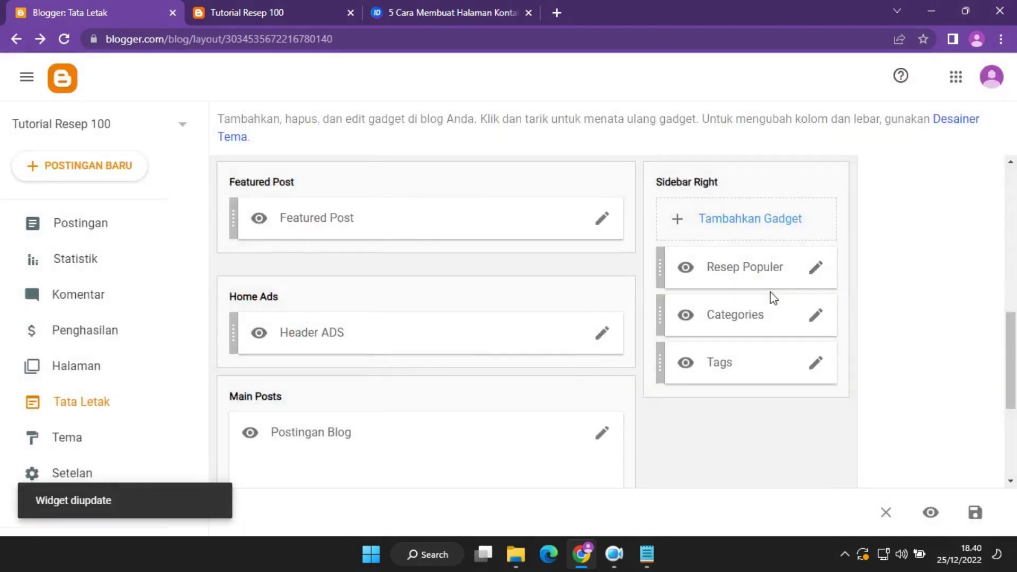
pyautogui.click(284, 6)
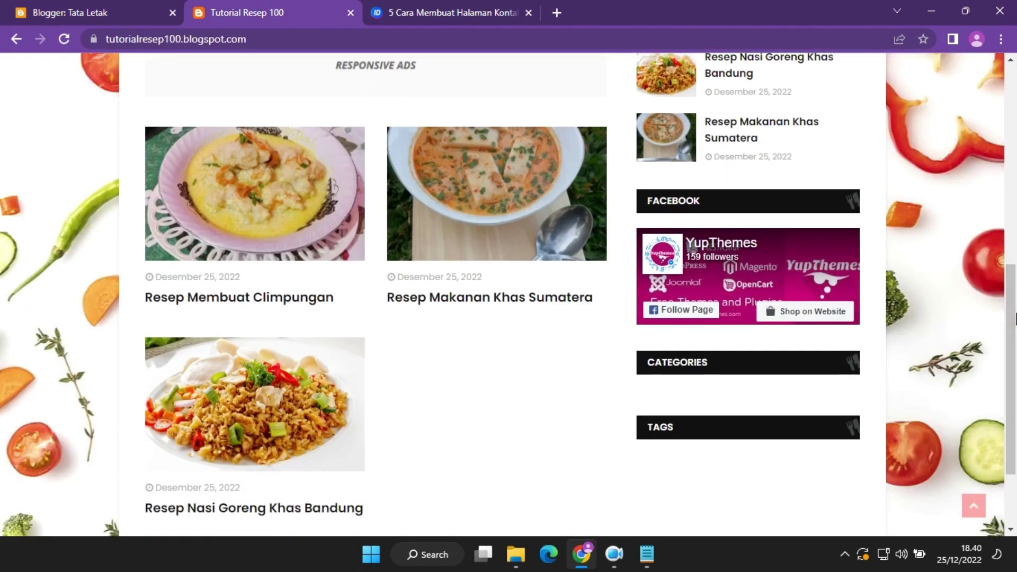
pyautogui.click(61, 6)
# Make the Categories gadget list the Resep Bandung and Resep Sumatera labels.
pyautogui.click(814, 317)
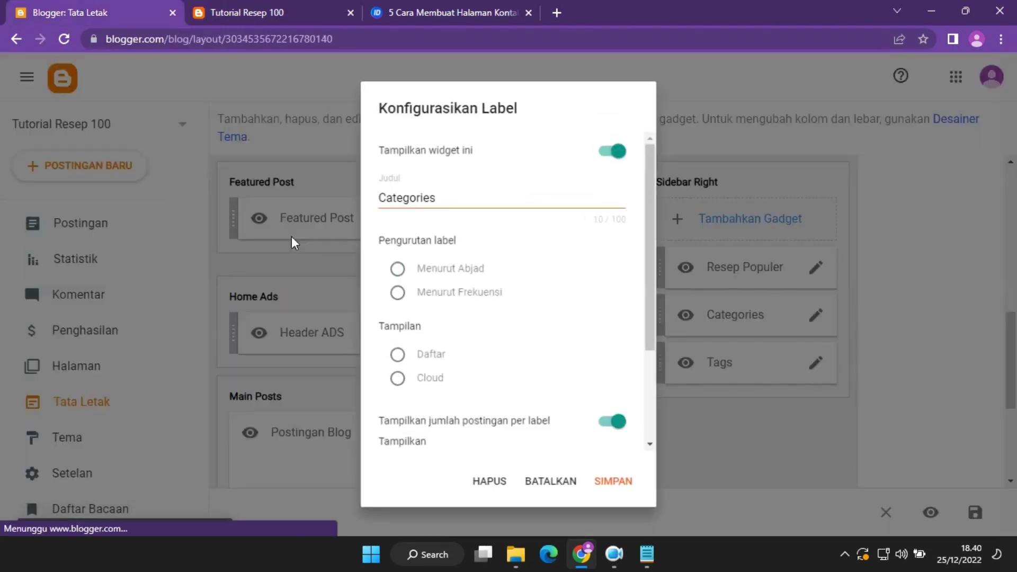
pyautogui.scroll(-4, 569, 390)
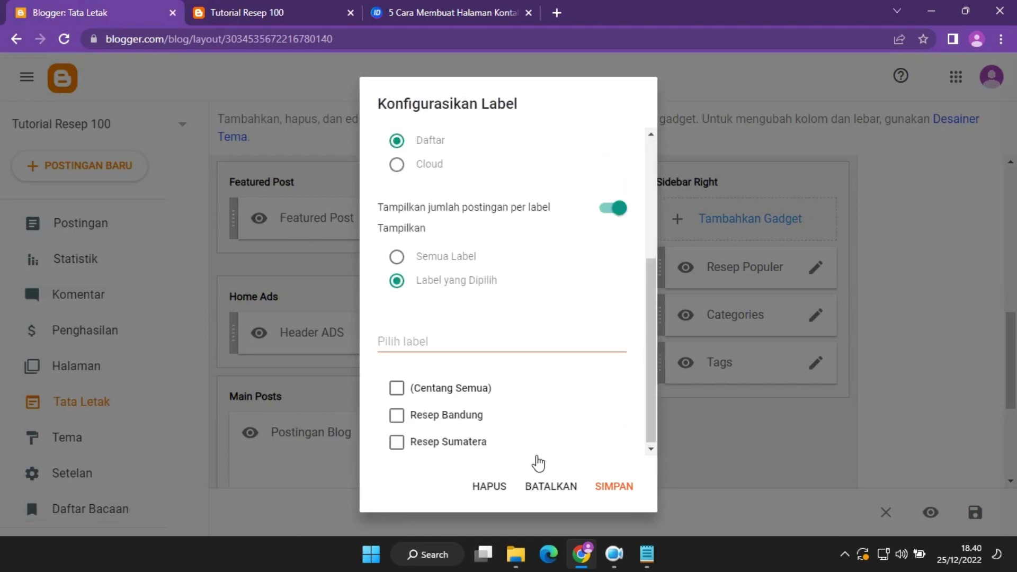
pyautogui.click(397, 415)
pyautogui.click(399, 444)
pyautogui.click(627, 488)
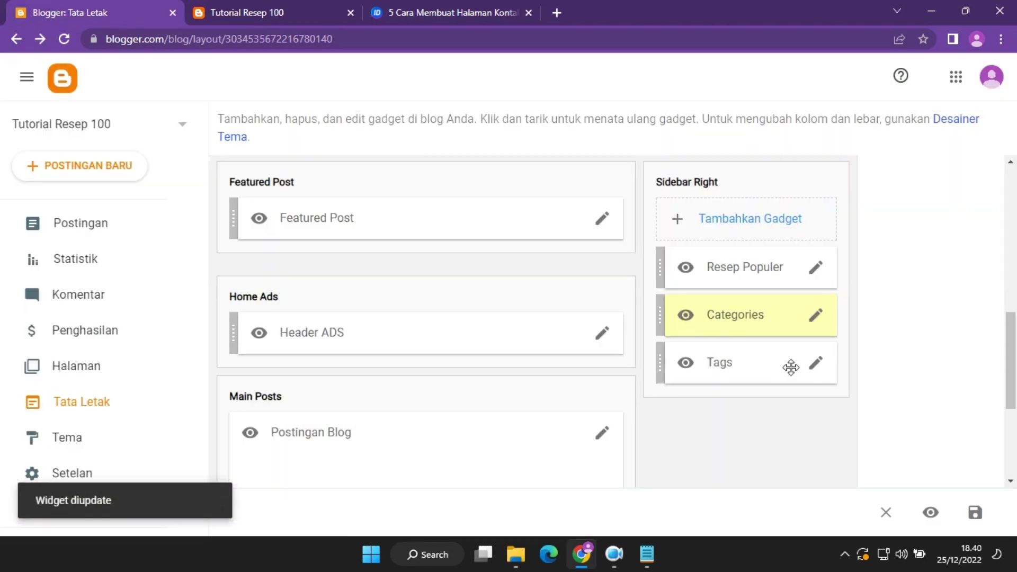
# Delete the Tags gadget from Sidebar Right.
pyautogui.click(815, 363)
pyautogui.scroll(-5, 552, 324)
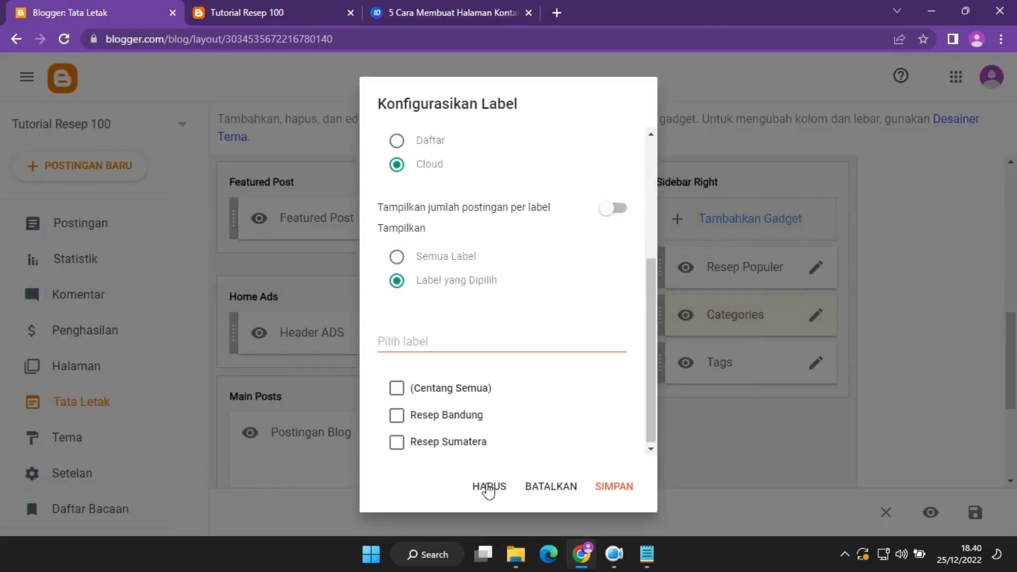
pyautogui.click(488, 487)
pyautogui.click(613, 336)
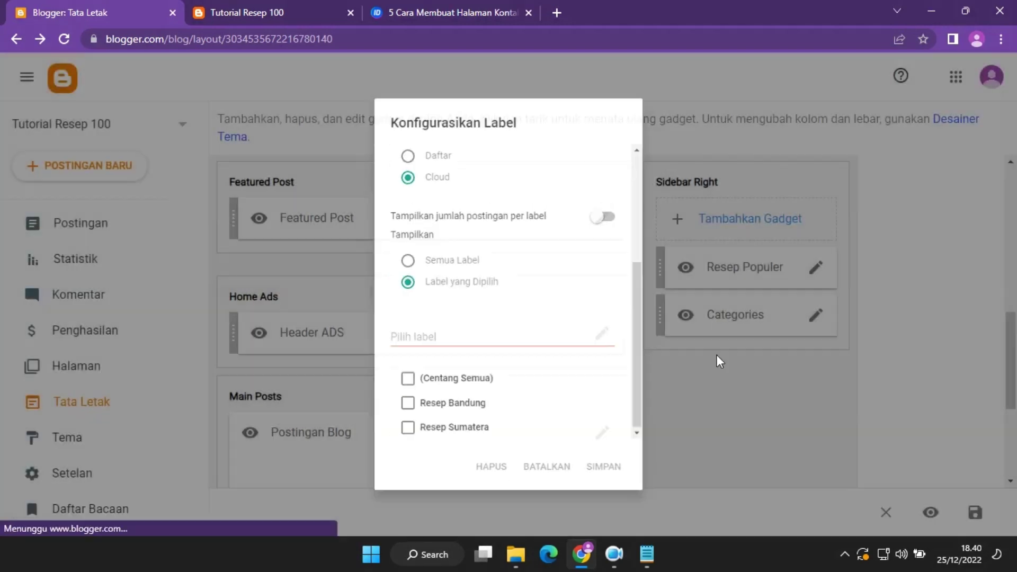
# Reload the blog and open the Resep Sumatera category page, then return to Layout.
pyautogui.click(204, 16)
pyautogui.click(64, 39)
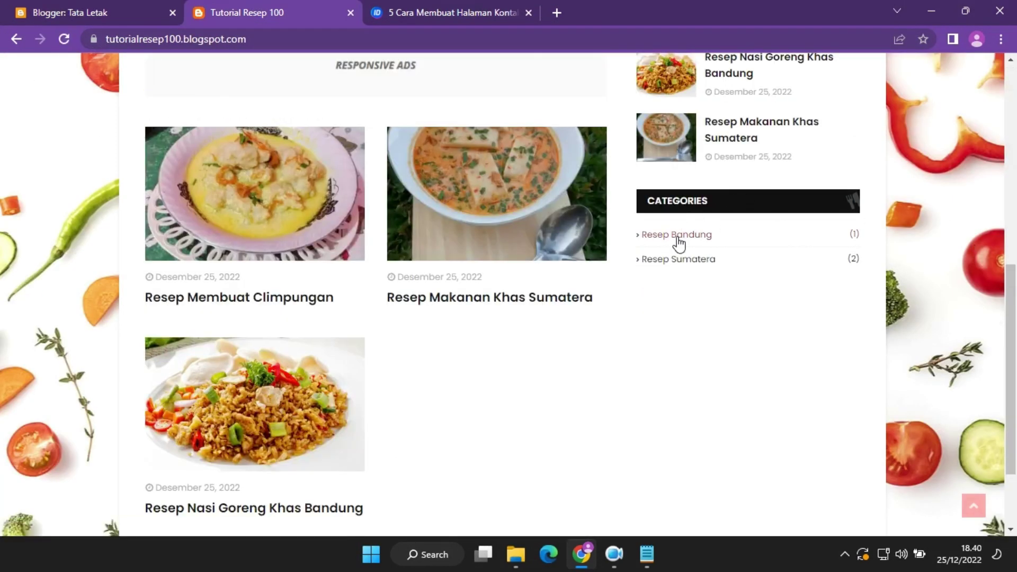
pyautogui.click(643, 261)
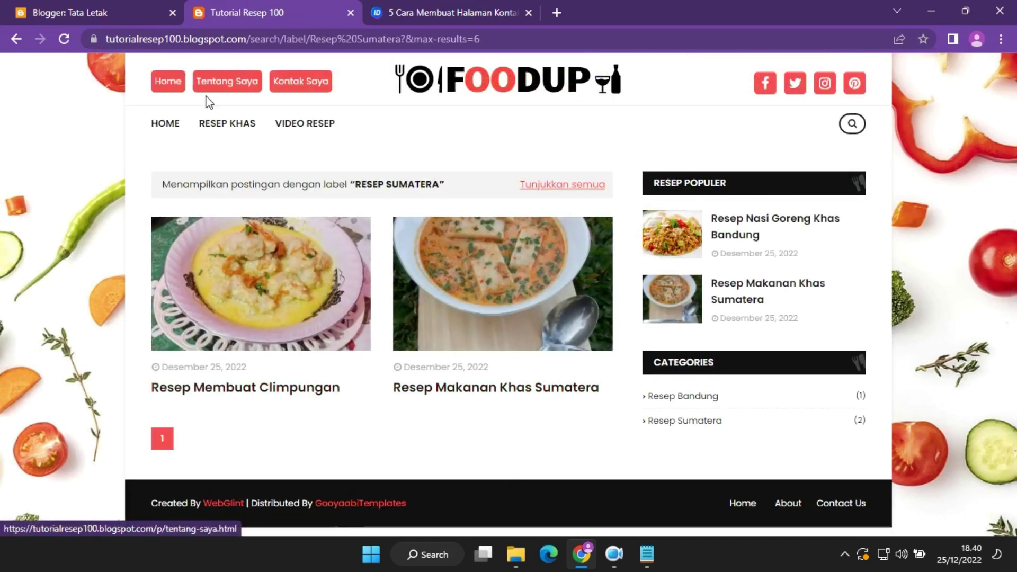
pyautogui.click(114, 7)
# Look over the Footer Menu gadget's links and close it without changes.
pyautogui.scroll(-1, 1006, 392)
pyautogui.moveTo(1012, 401); pyautogui.dragTo(1010, 464)
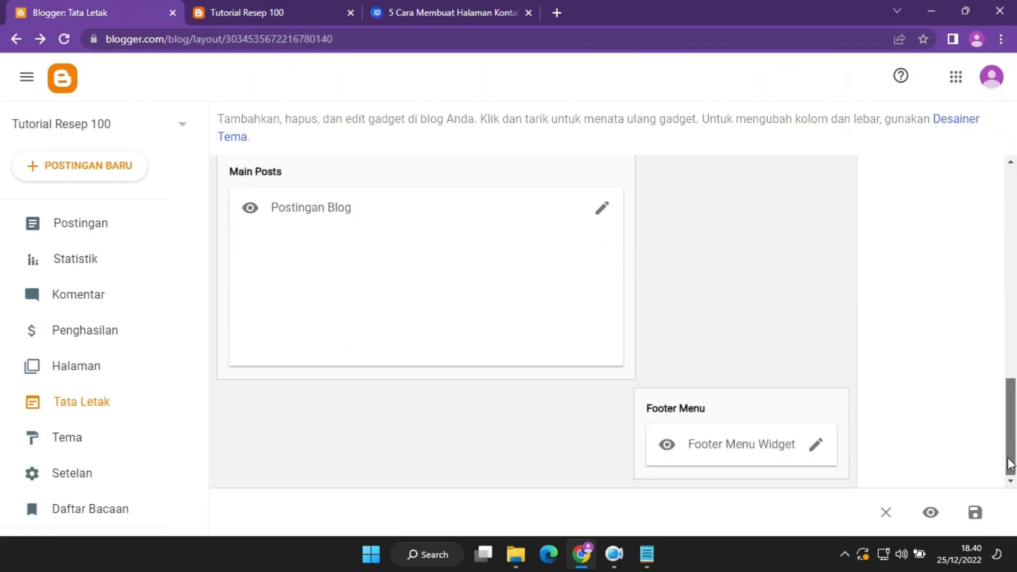
pyautogui.click(816, 445)
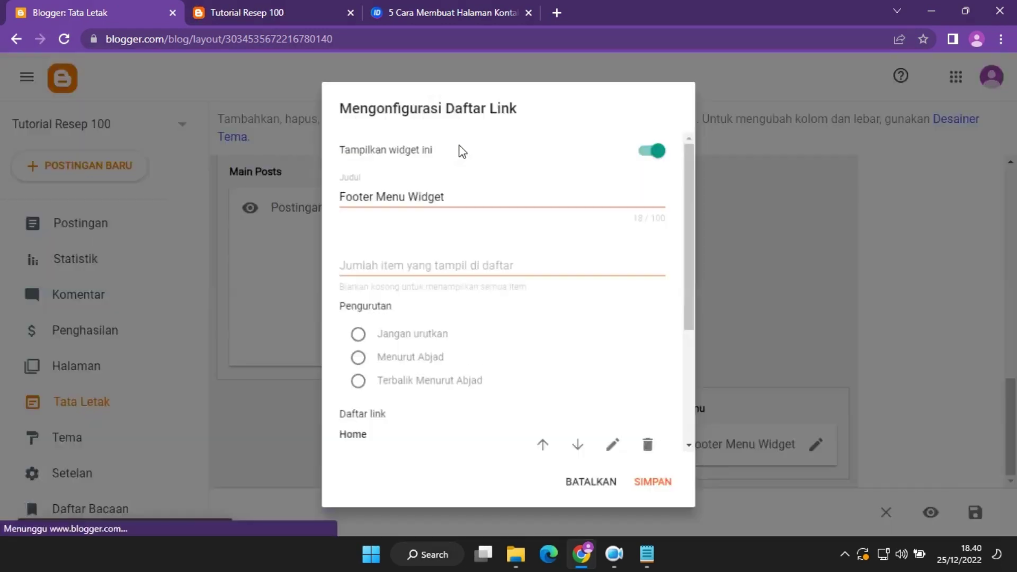
pyautogui.scroll(-3, 638, 322)
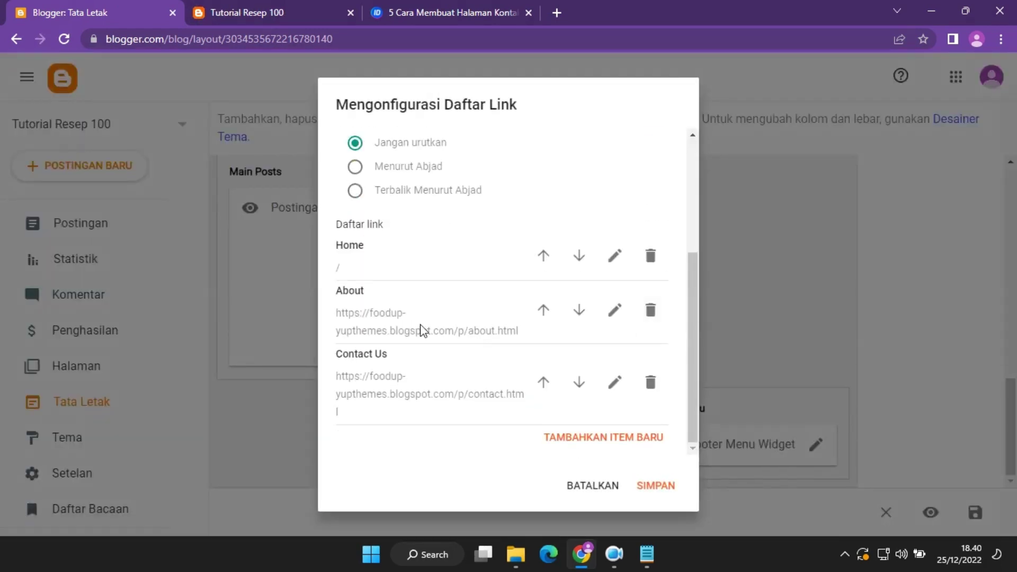
pyautogui.click(579, 484)
# Open the blog's Tentang Saya and Kontak Saya pages in new tabs.
pyautogui.click(325, 9)
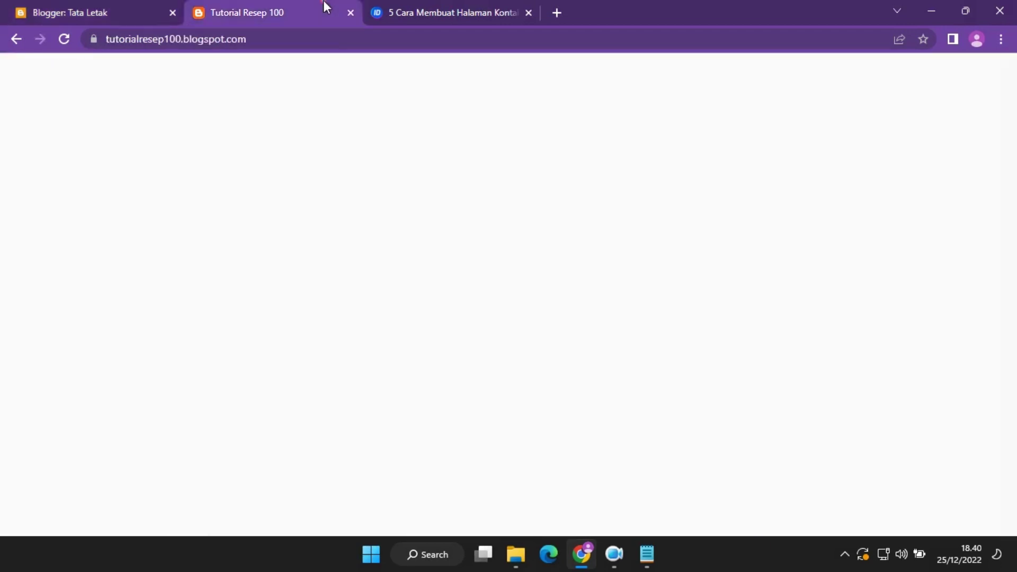
pyautogui.scroll(-5, 1015, 334)
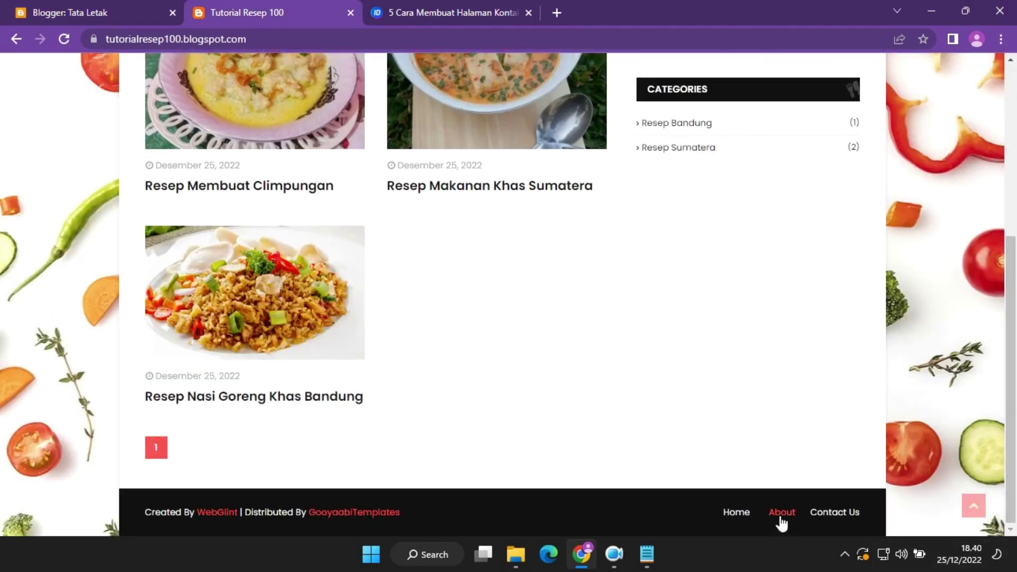
pyautogui.click(809, 509)
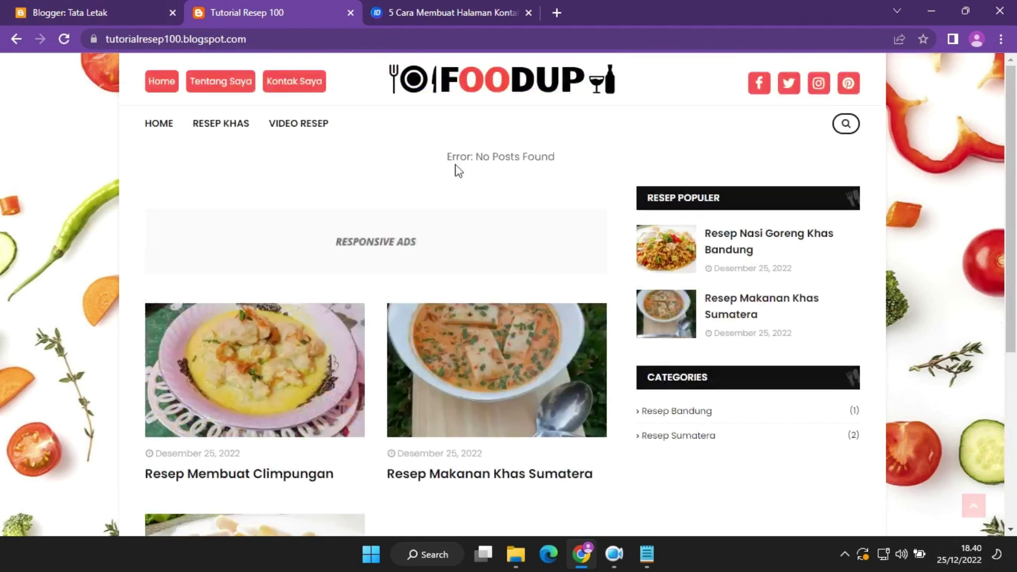
pyautogui.rightClick(230, 84)
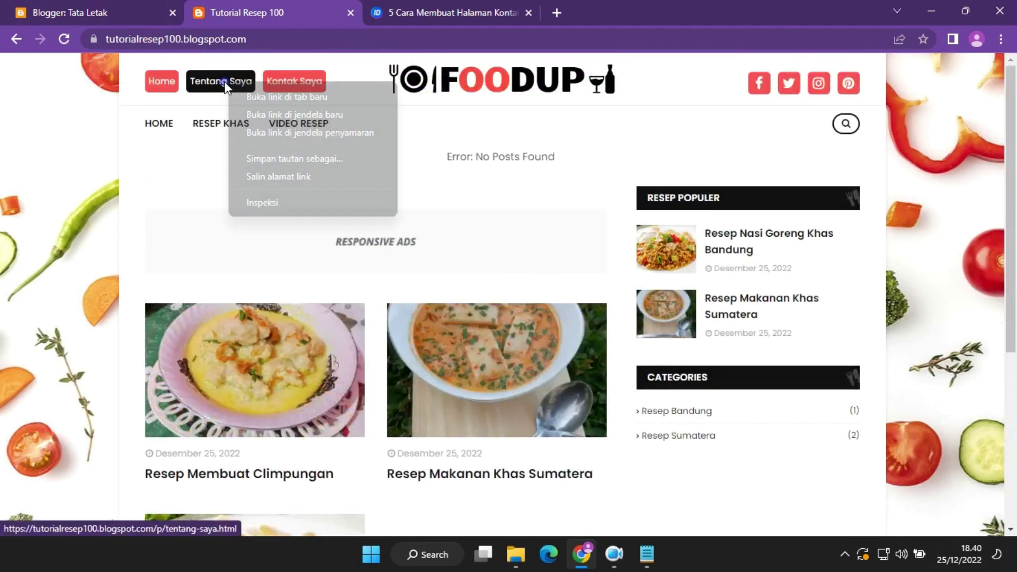
pyautogui.click(286, 97)
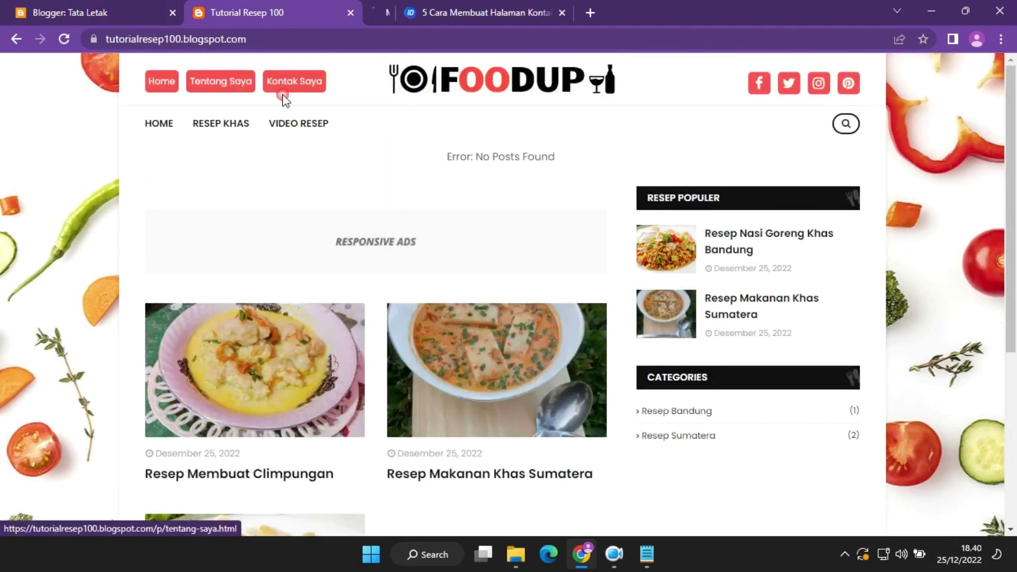
pyautogui.rightClick(299, 81)
pyautogui.click(324, 98)
# Change the footer's About link to 'Tentang Saya', pointing at the Tentang Saya page URL.
pyautogui.click(162, 5)
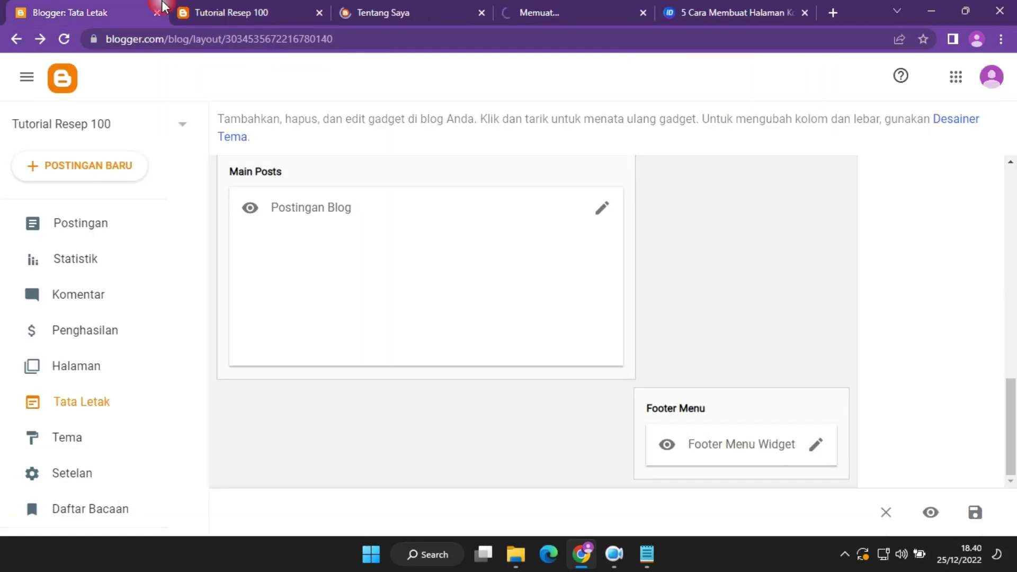
pyautogui.click(814, 447)
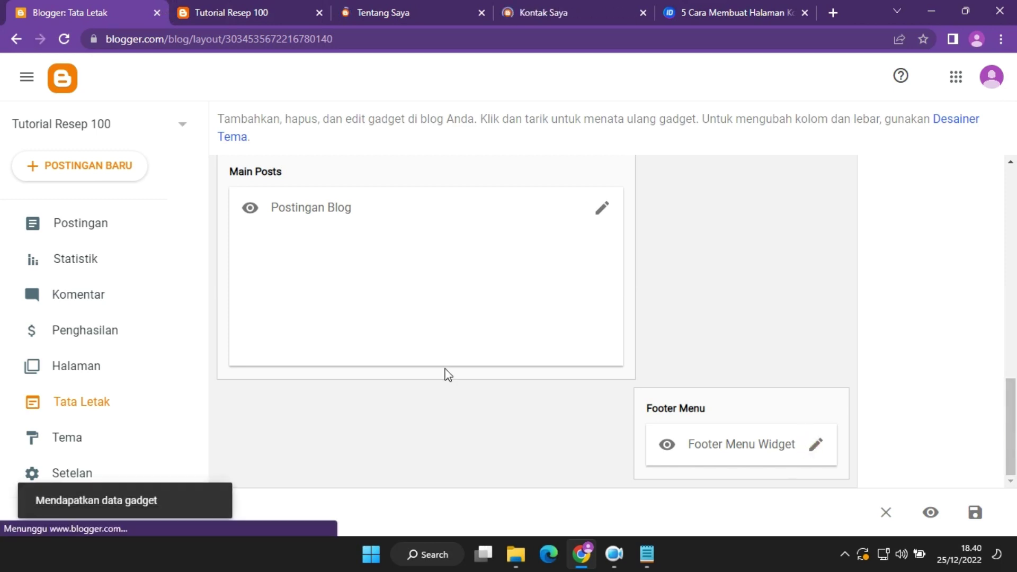
pyautogui.click(390, 8)
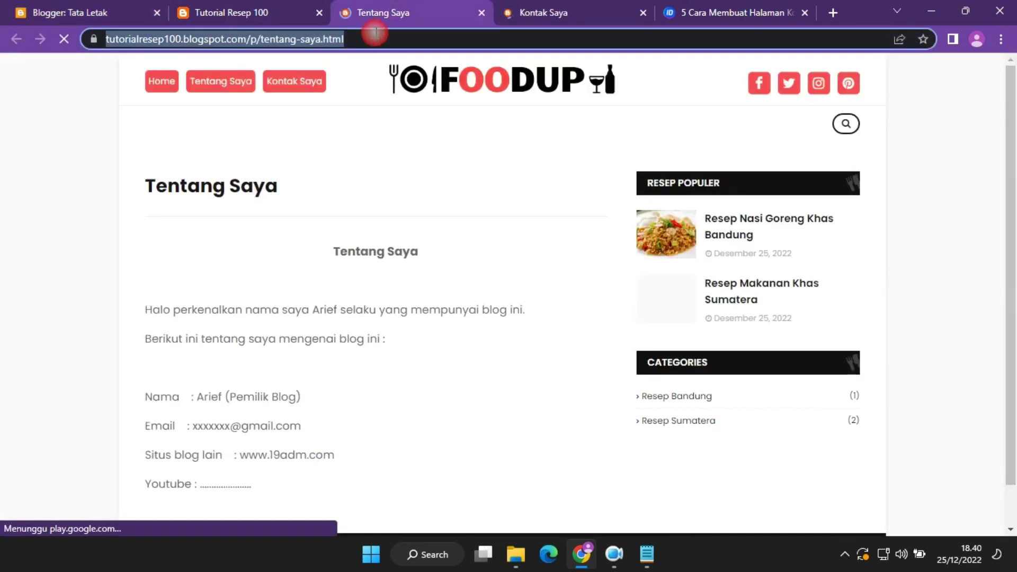
pyautogui.click(97, 6)
pyautogui.scroll(-3, 594, 320)
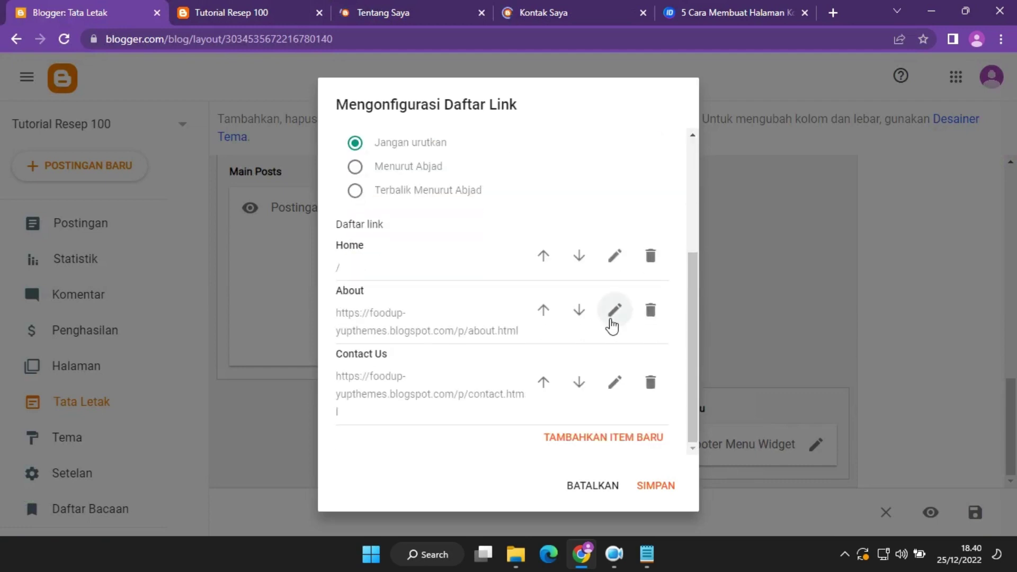
pyautogui.click(619, 316)
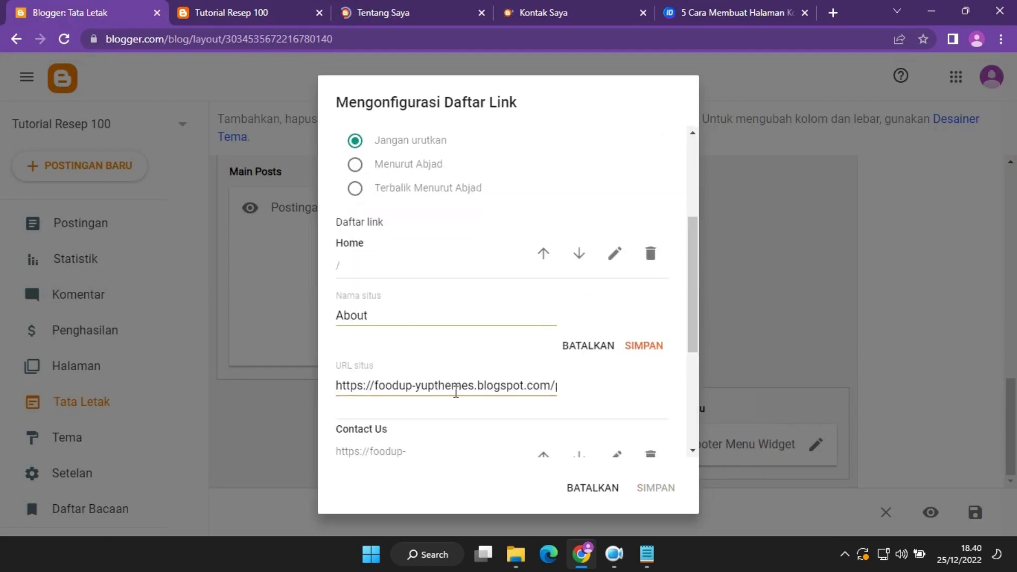
pyautogui.tripleClick(508, 385)
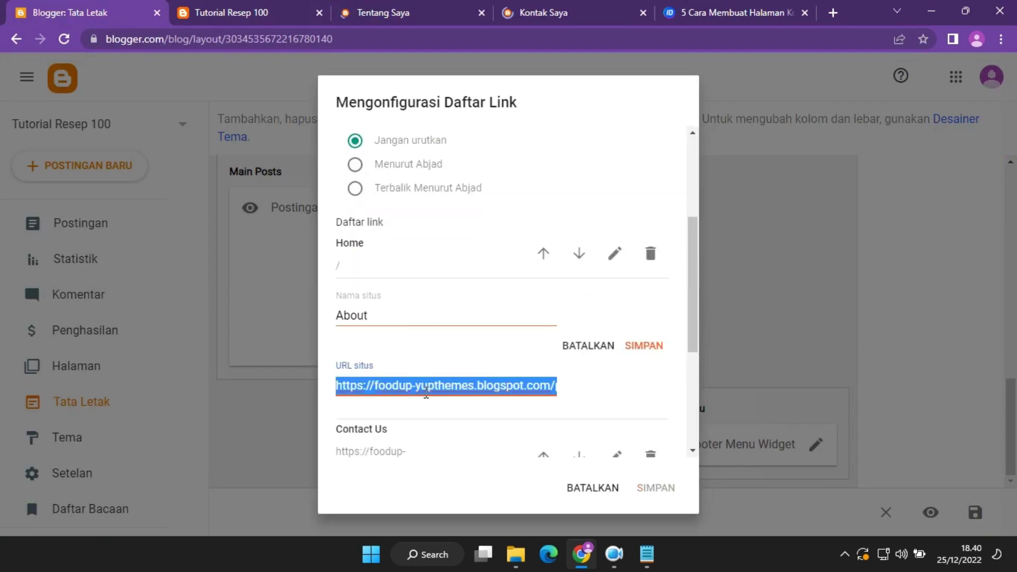
pyautogui.write('https://tutorialresep100.blogspot.com/p/tentang-saya.html')
pyautogui.moveTo(377, 317); pyautogui.dragTo(310, 315)
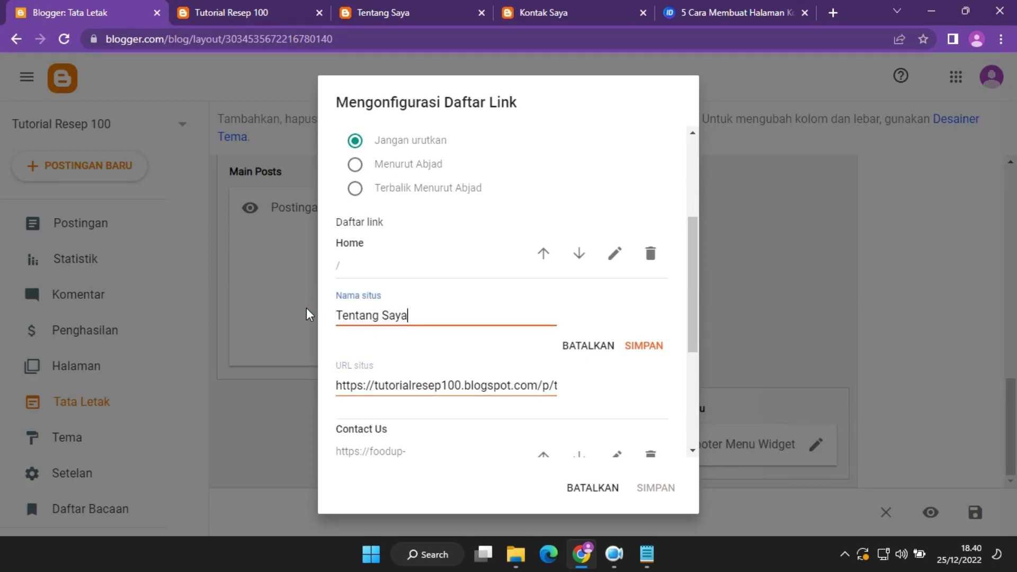
pyautogui.click(654, 346)
# Change the Contact Us link to 'Kontak Saya' linking to kontak-saya.html, and save the footer list.
pyautogui.click(554, 7)
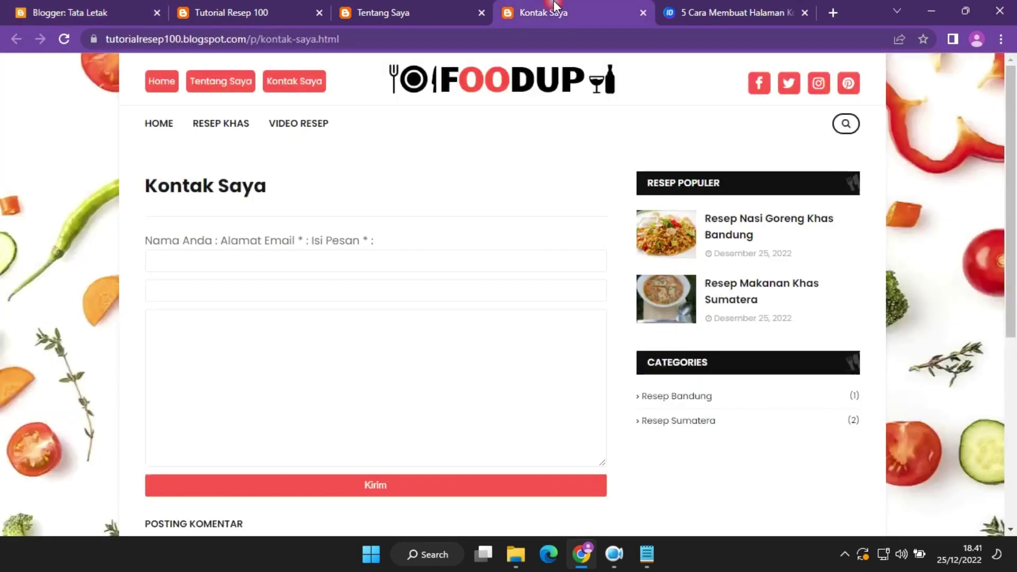
pyautogui.click(429, 40)
pyautogui.click(206, 2)
pyautogui.click(80, 12)
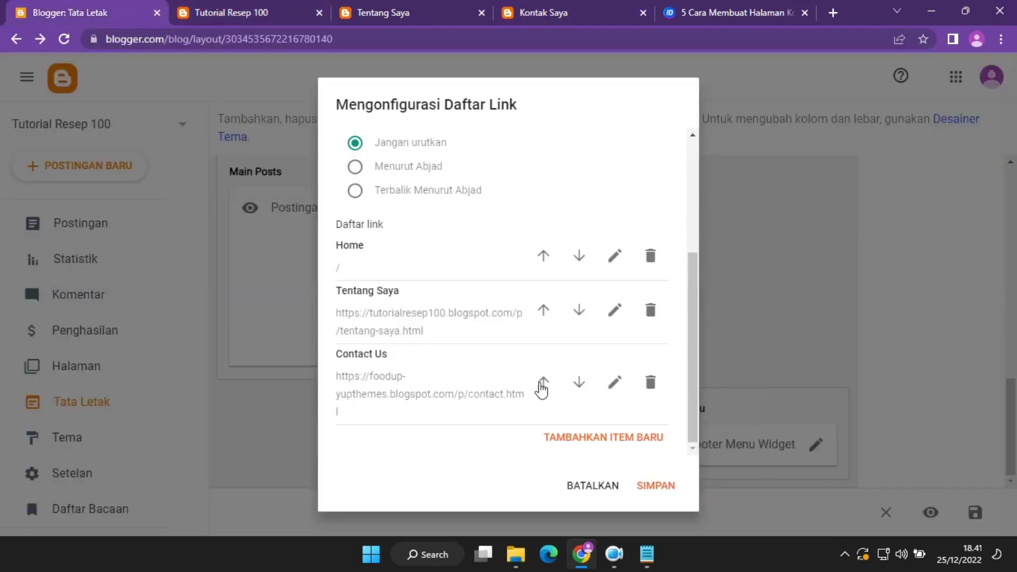
pyautogui.click(614, 382)
pyautogui.moveTo(394, 380); pyautogui.dragTo(250, 371)
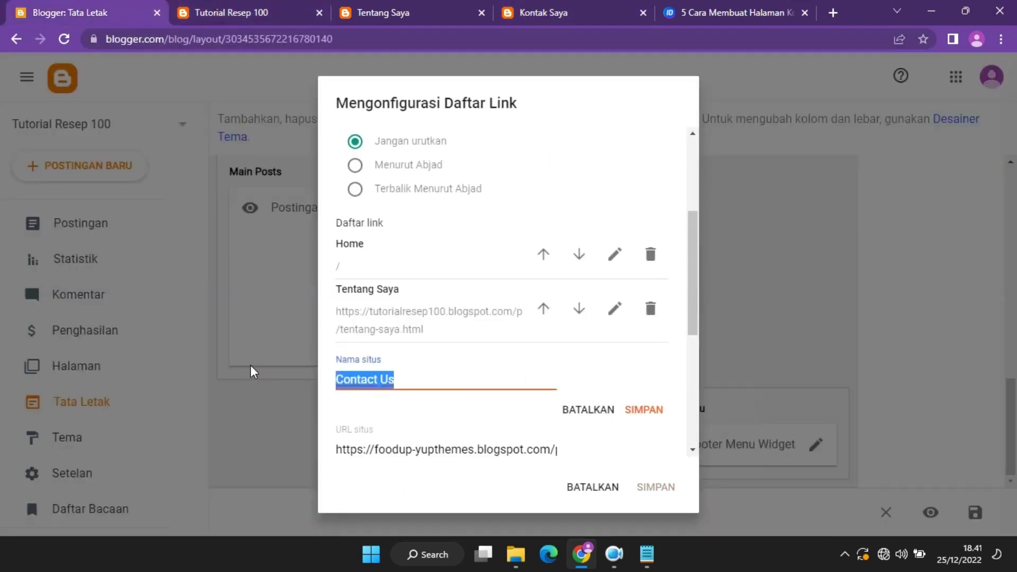
pyautogui.write('Kontak Saya')
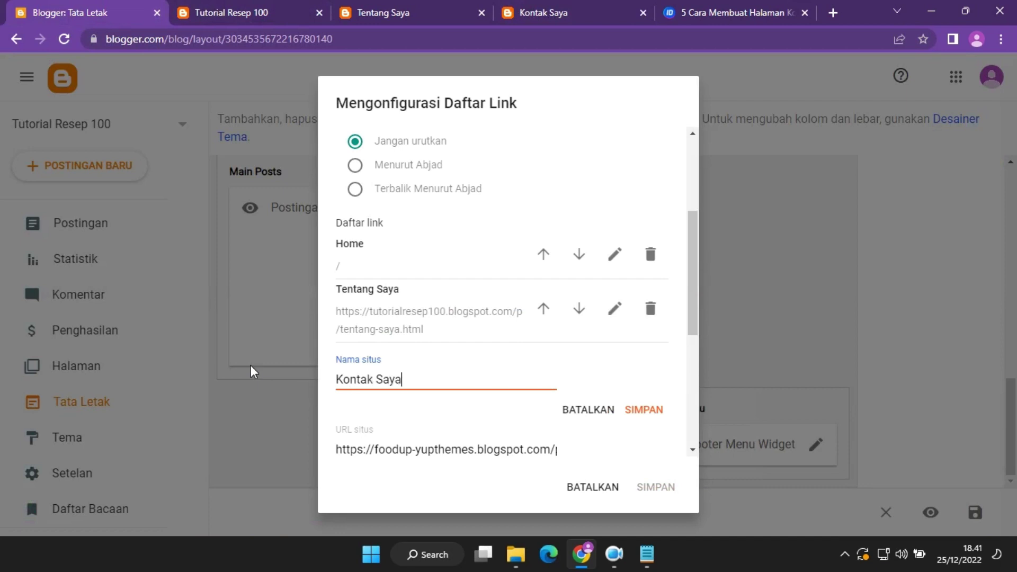
pyautogui.click(554, 449)
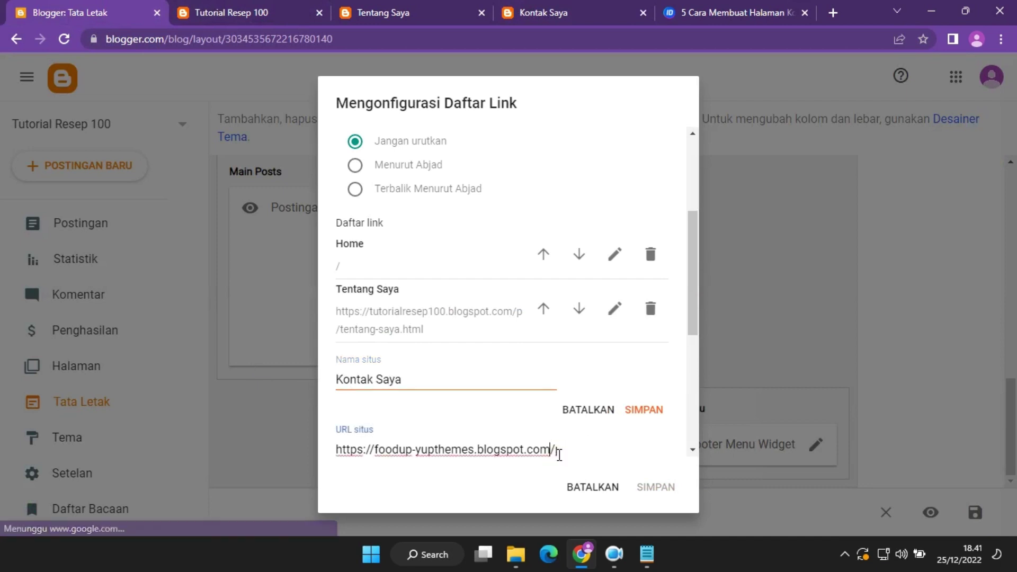
pyautogui.hotkey('ctrl', 'a')
pyautogui.hotkey('ctrl', 'v')
pyautogui.click(643, 416)
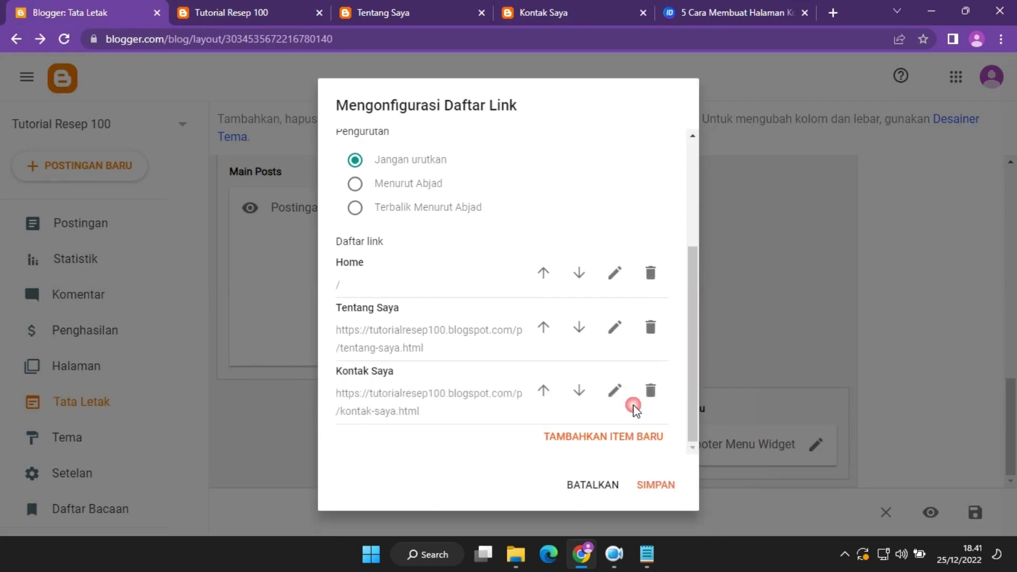
pyautogui.click(657, 485)
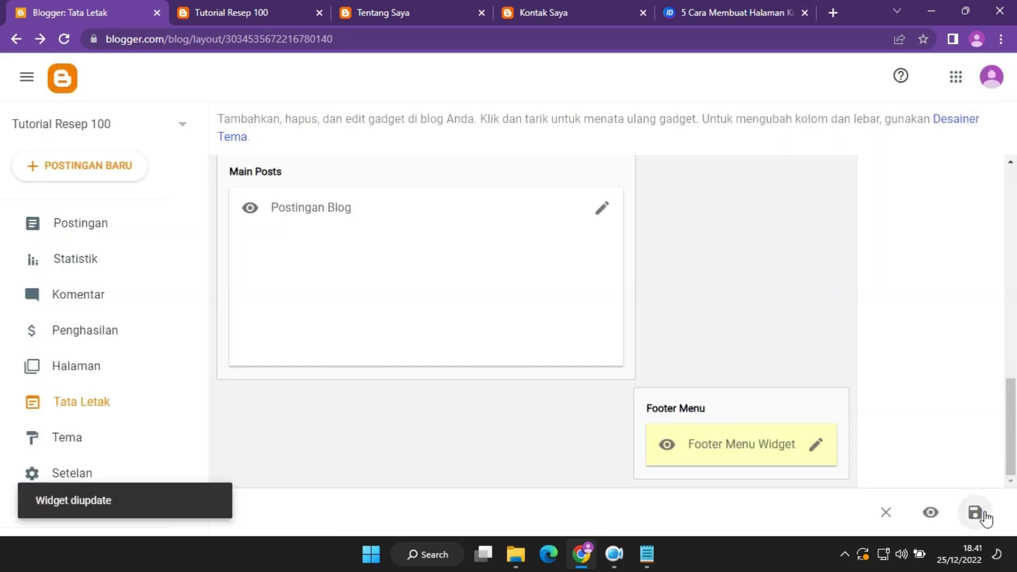
# Close the Tentang Saya and Kontak Saya tabs and reload the blog to see the footer.
pyautogui.click(421, 1)
pyautogui.click(482, 12)
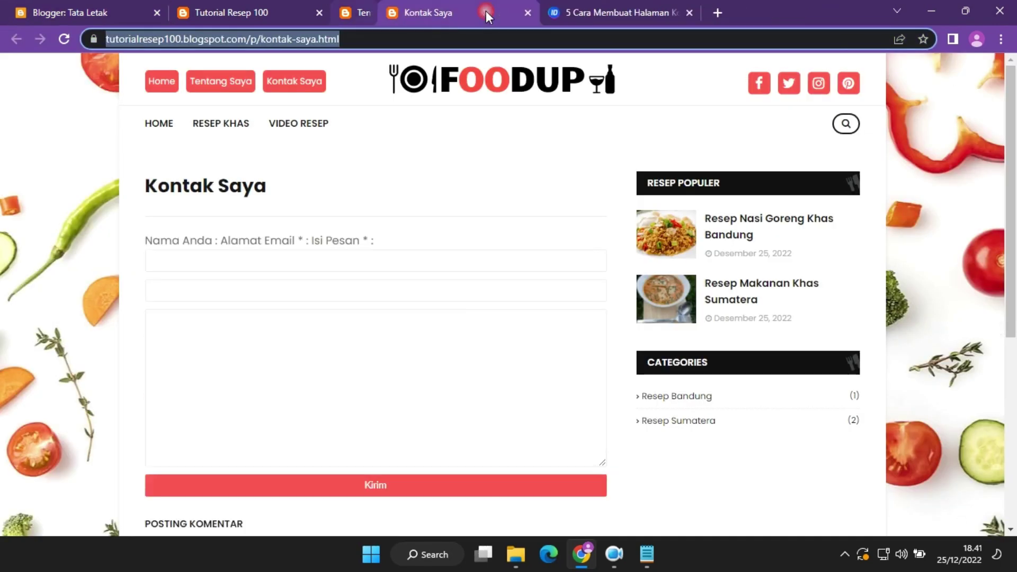
pyautogui.click(484, 11)
pyautogui.click(272, 6)
pyautogui.click(68, 39)
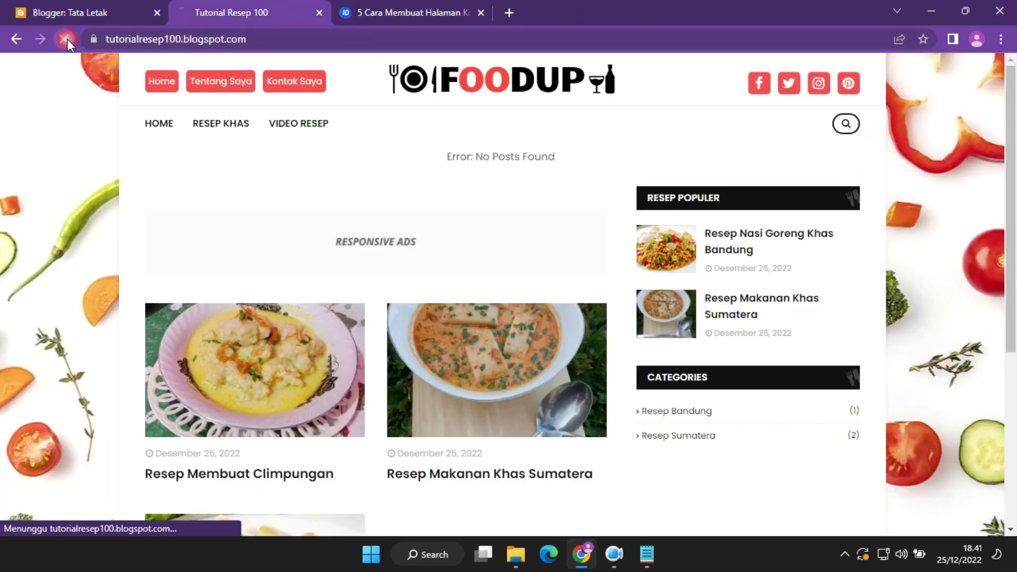
pyautogui.moveTo(1013, 331); pyautogui.dragTo(1014, 530)
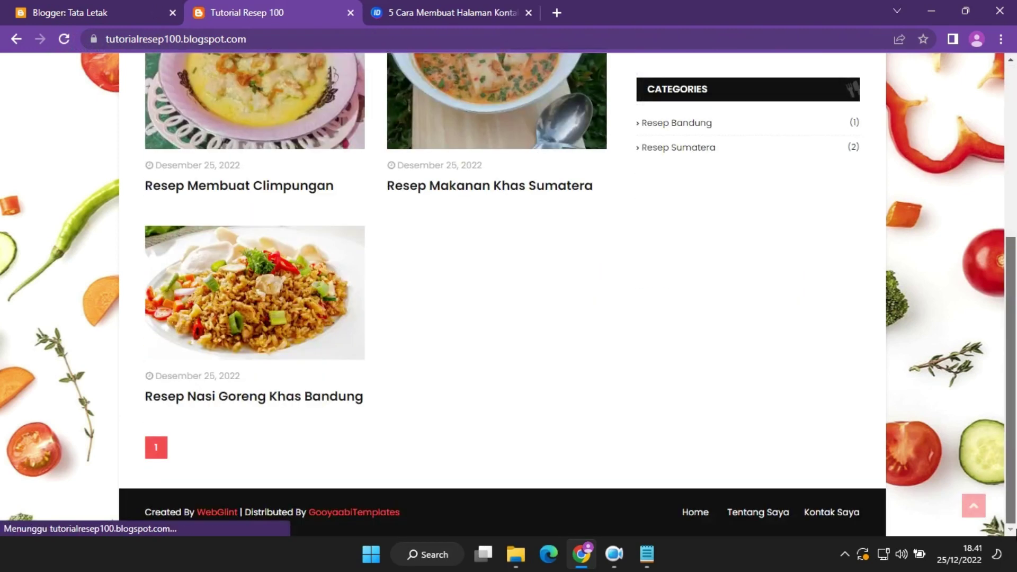
pyautogui.click(748, 522)
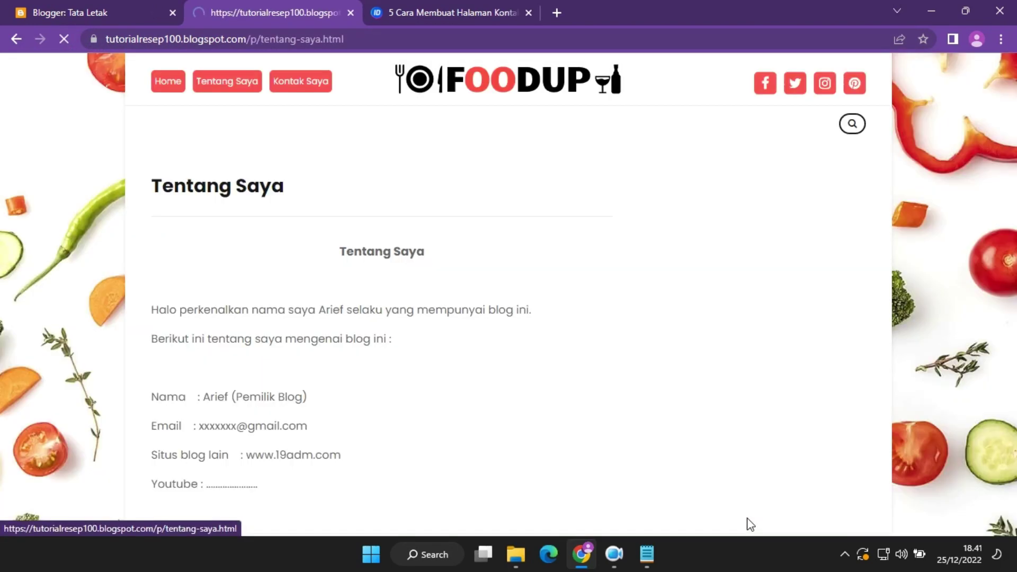
pyautogui.click(159, 124)
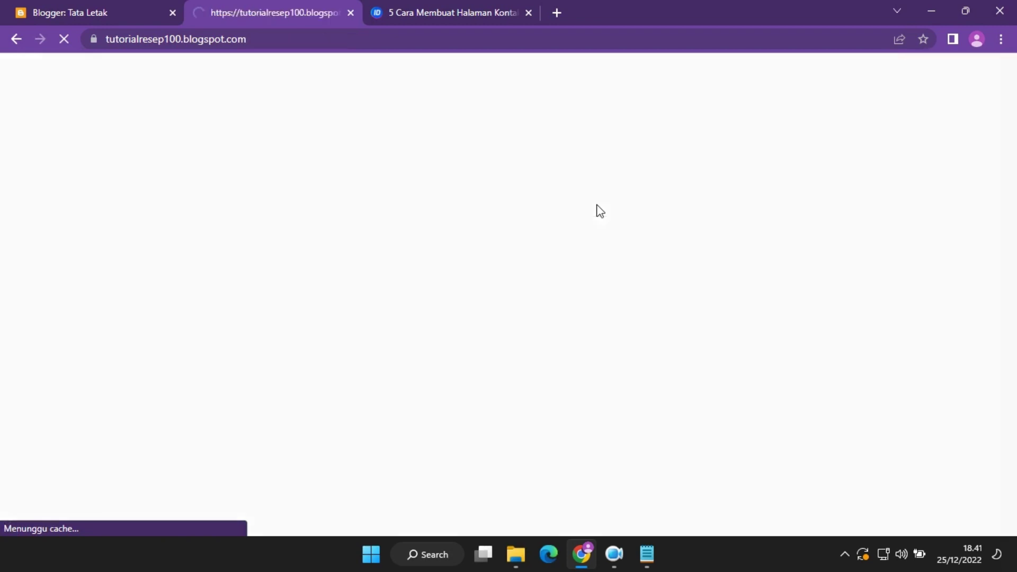
pyautogui.moveTo(1011, 265); pyautogui.dragTo(995, 504)
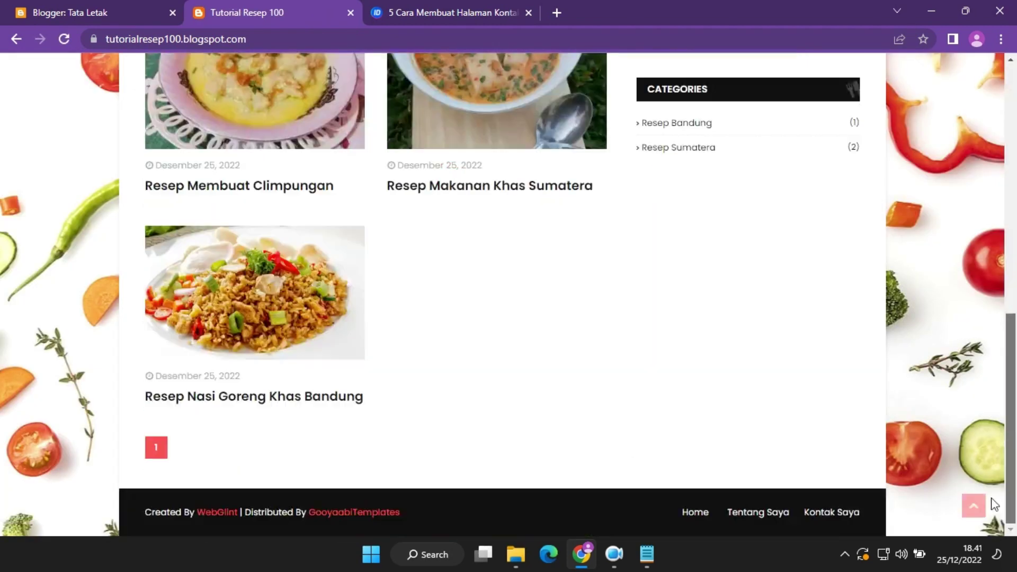
pyautogui.click(974, 505)
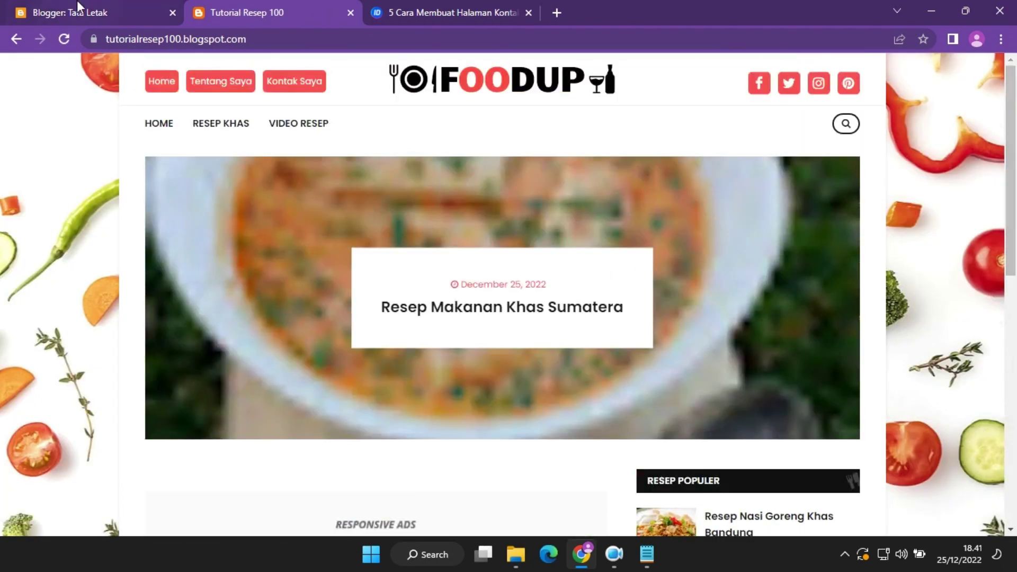
pyautogui.click(69, 10)
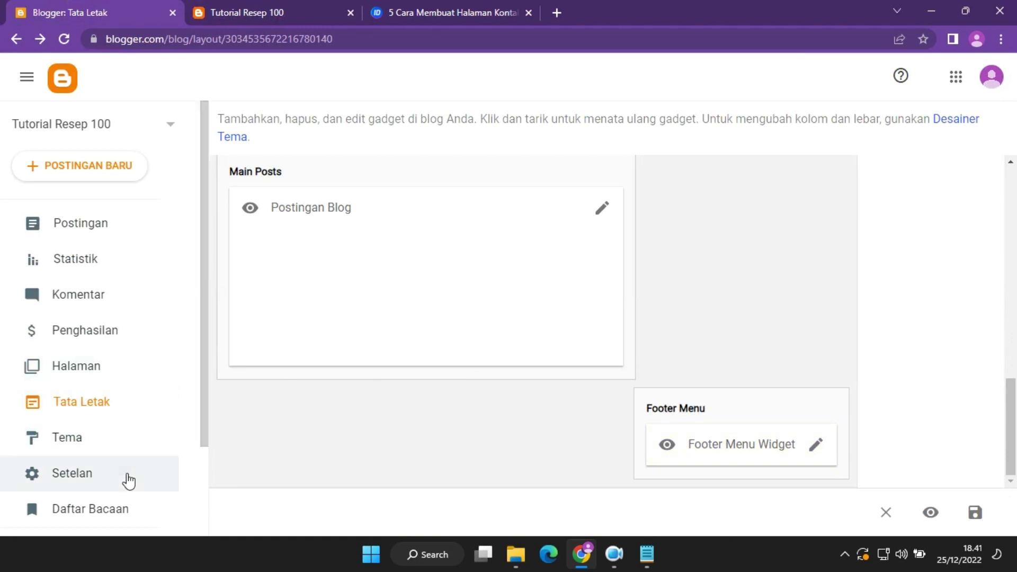
pyautogui.click(119, 222)
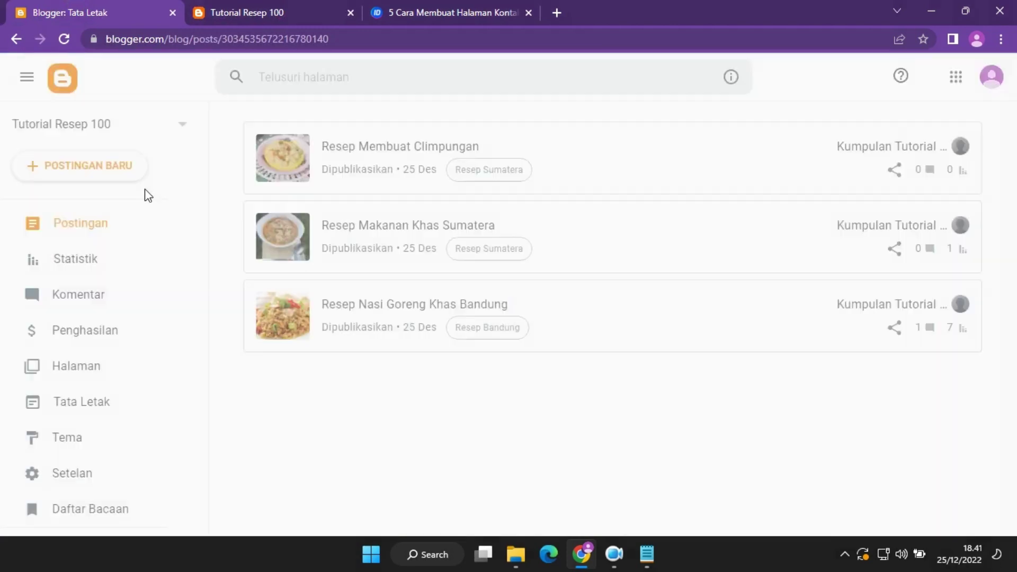
pyautogui.click(97, 260)
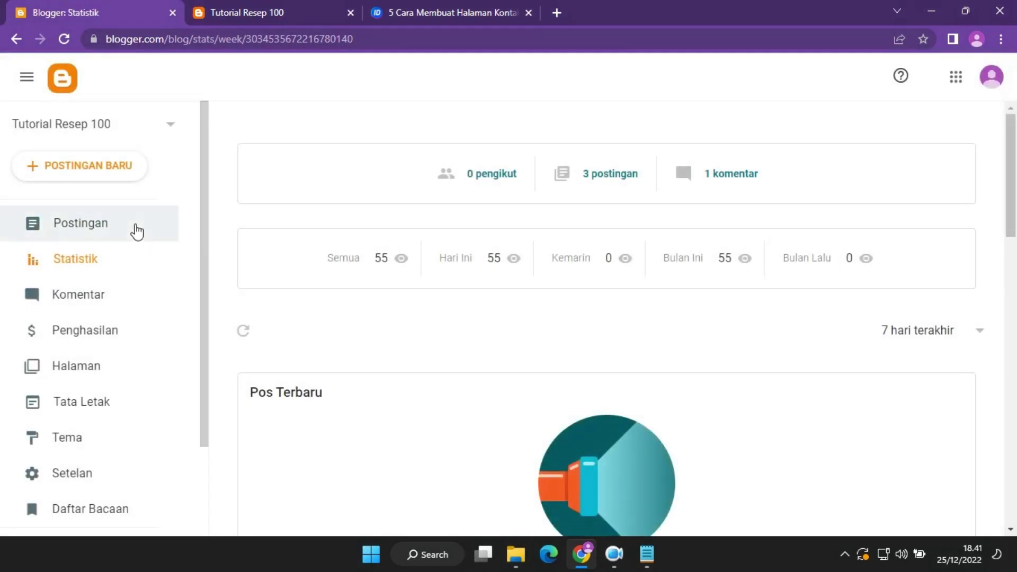
pyautogui.click(134, 227)
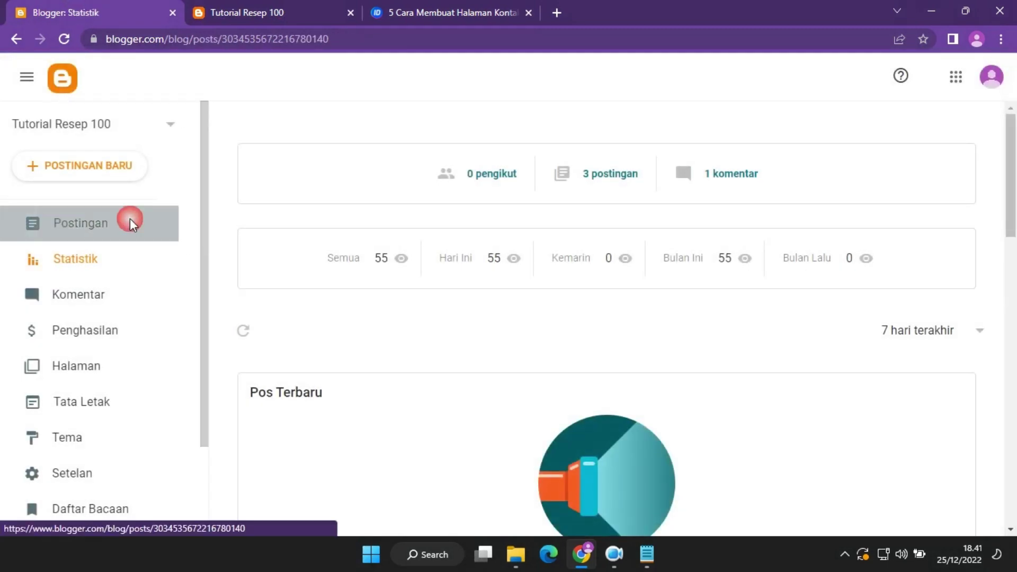
pyautogui.click(247, 12)
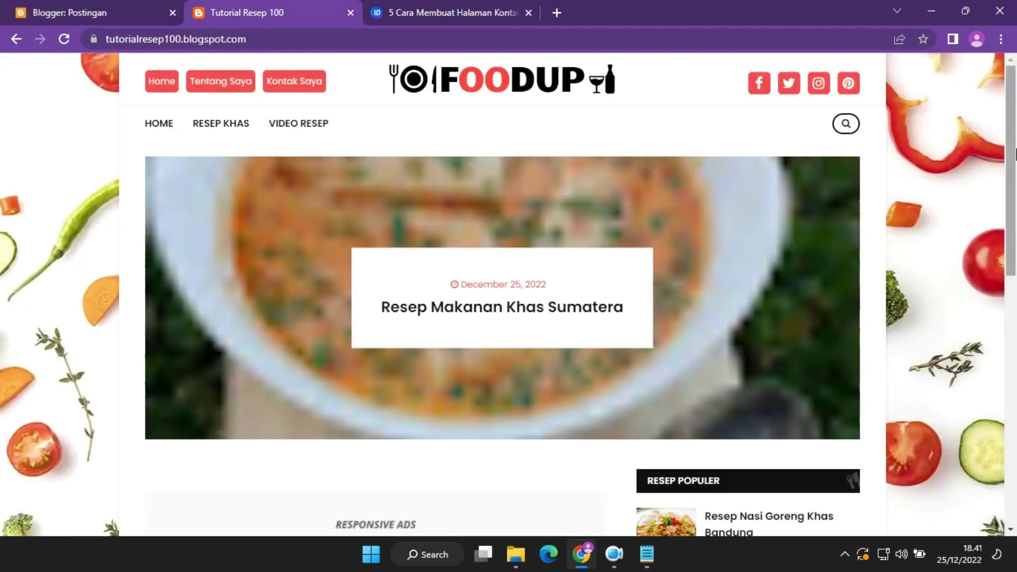
pyautogui.moveTo(1015, 137); pyautogui.dragTo(1015, 74)
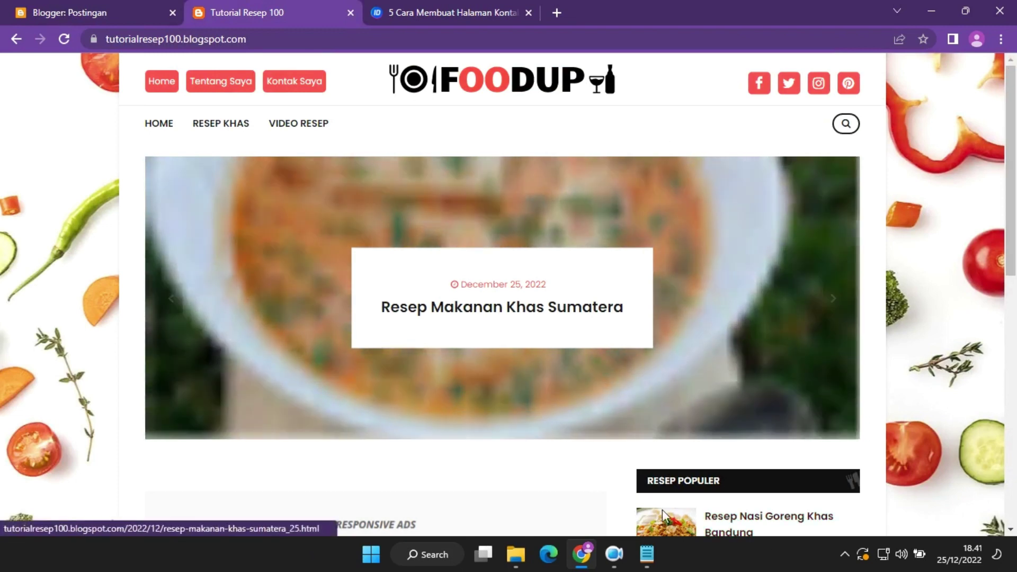
pyautogui.click(615, 554)
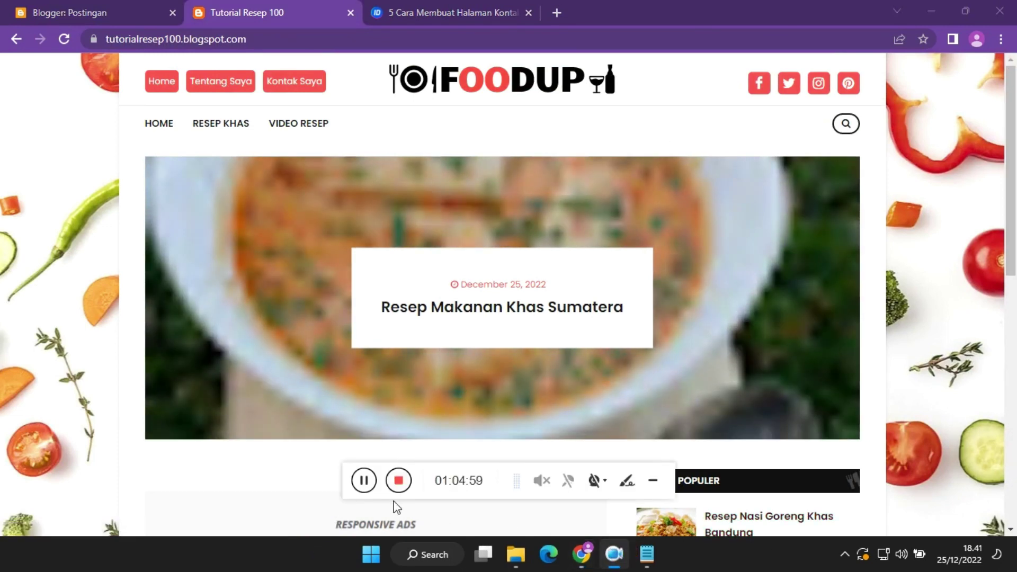